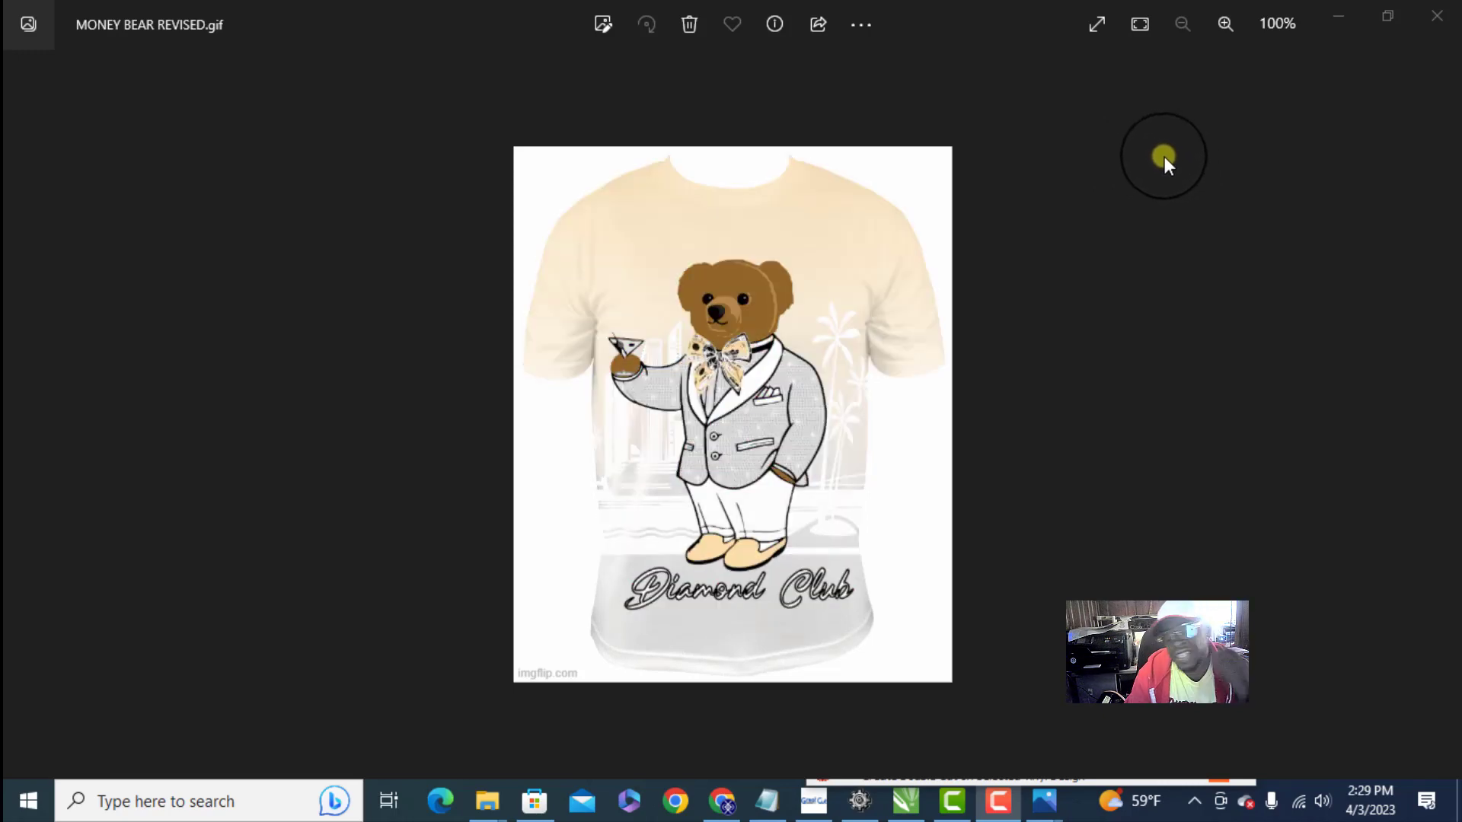
- Put away the image viewer and the gifs folder window and switch to the TRAP CITY.cdr drawing in CorelDRAW
left_click(1333, 16)
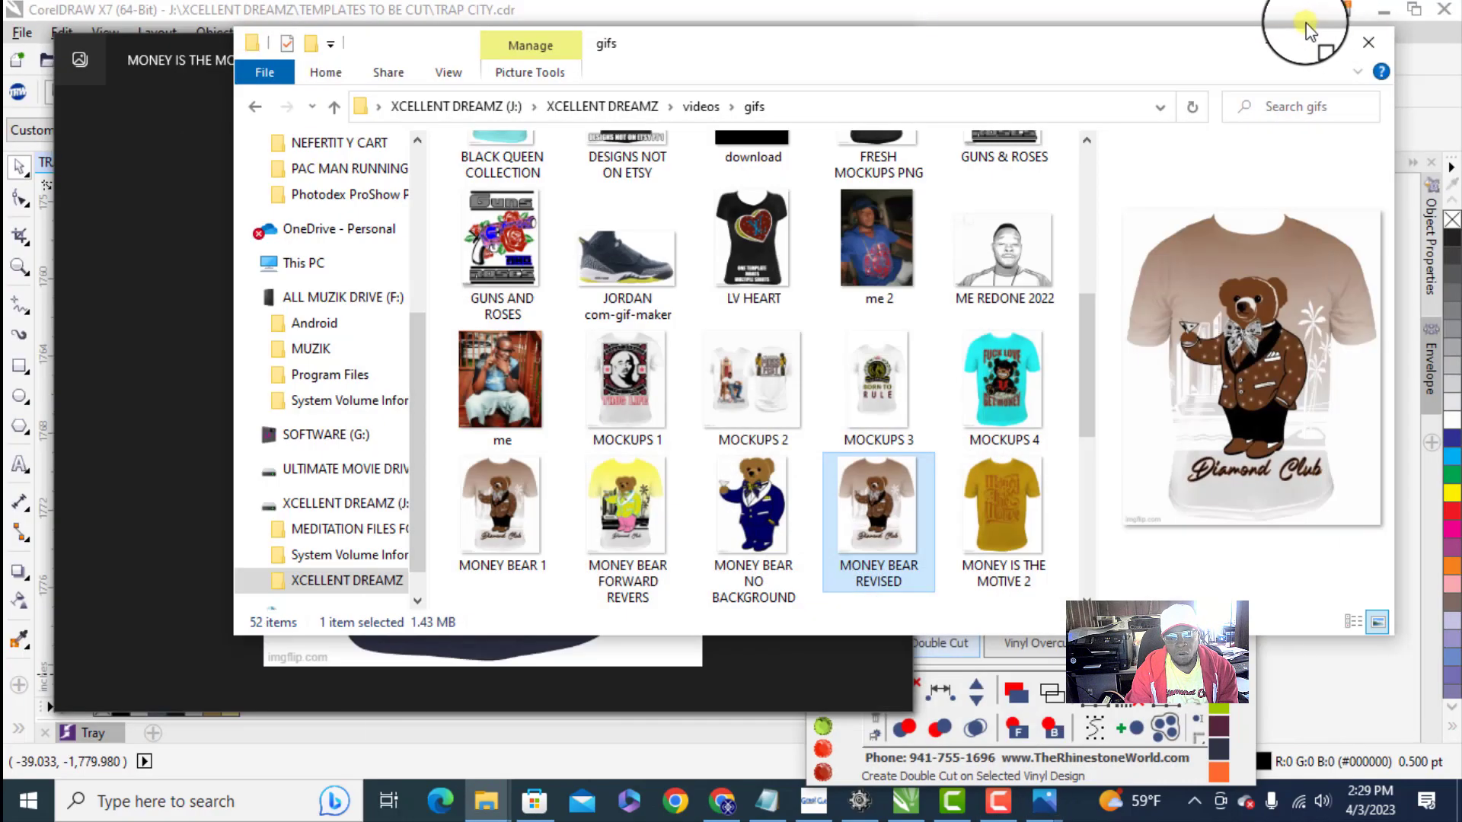
left_click(1270, 39)
left_click(1048, 7)
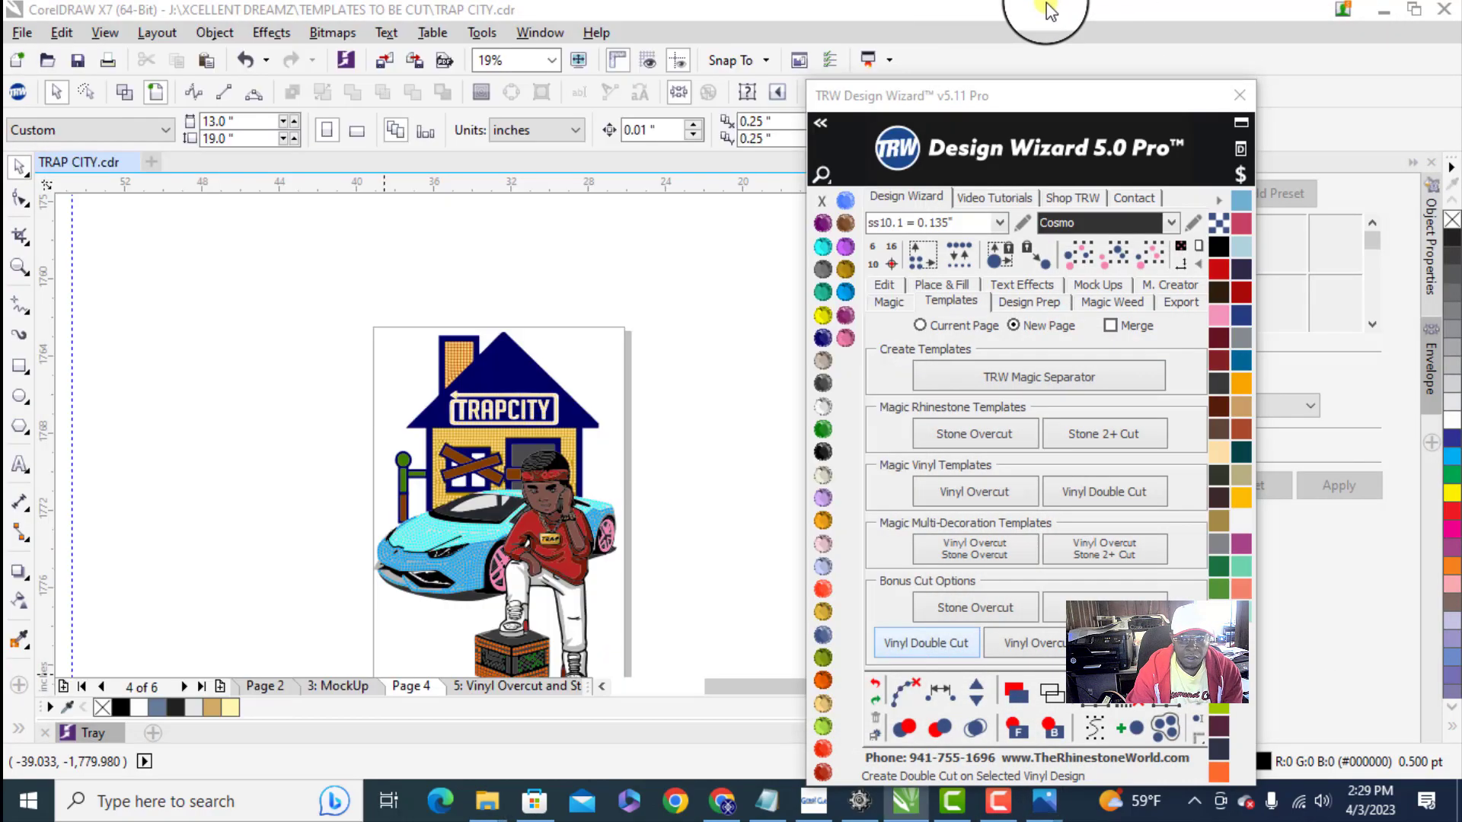
- Examine the TRAPCITY rhinestone and vinyl artwork on Page 4 as a whole and close up
scroll(383, 358, "down", 4)
scroll(383, 358, "up", 2)
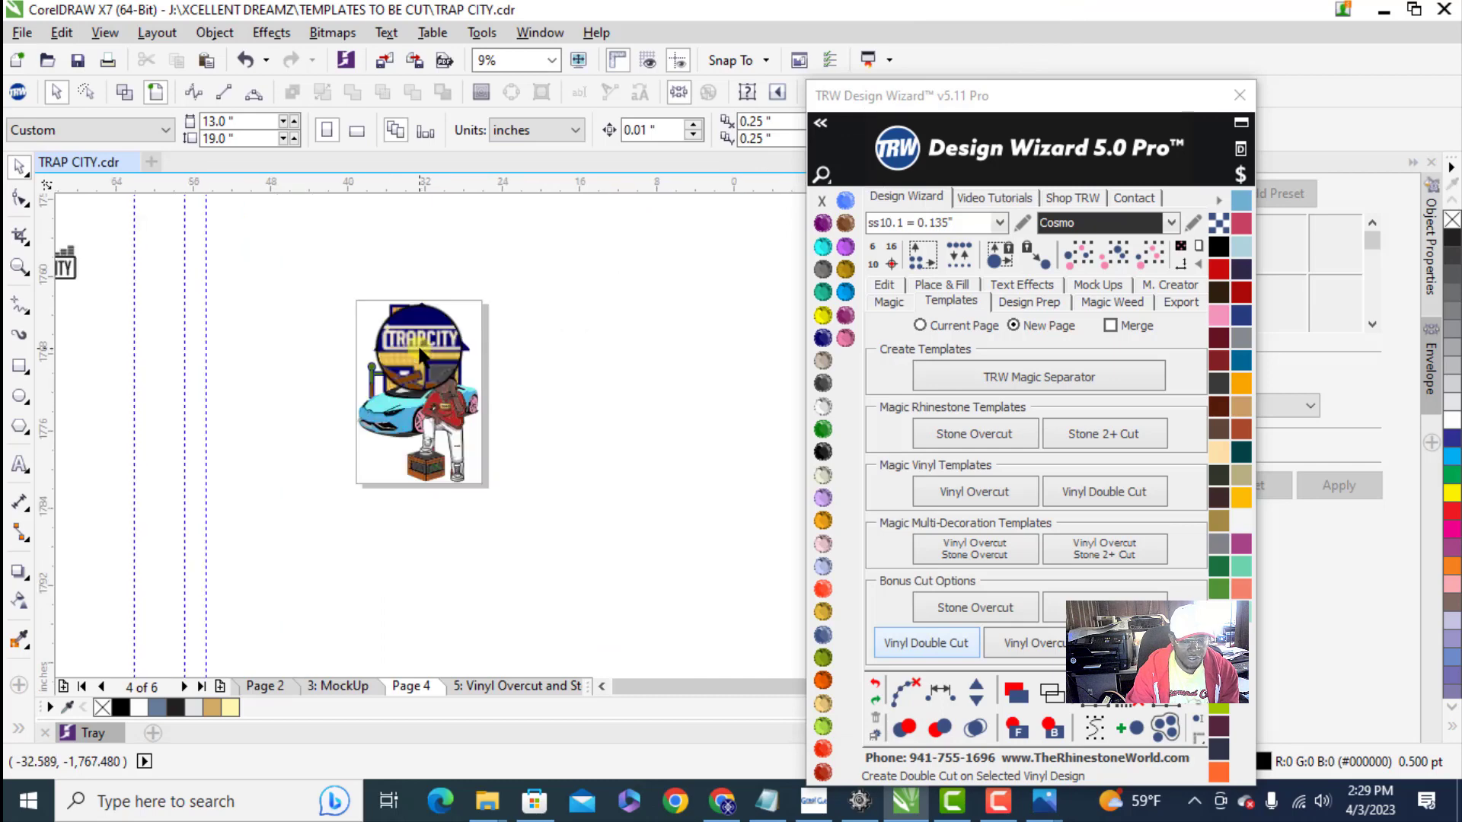
scroll(371, 331, "up", 5)
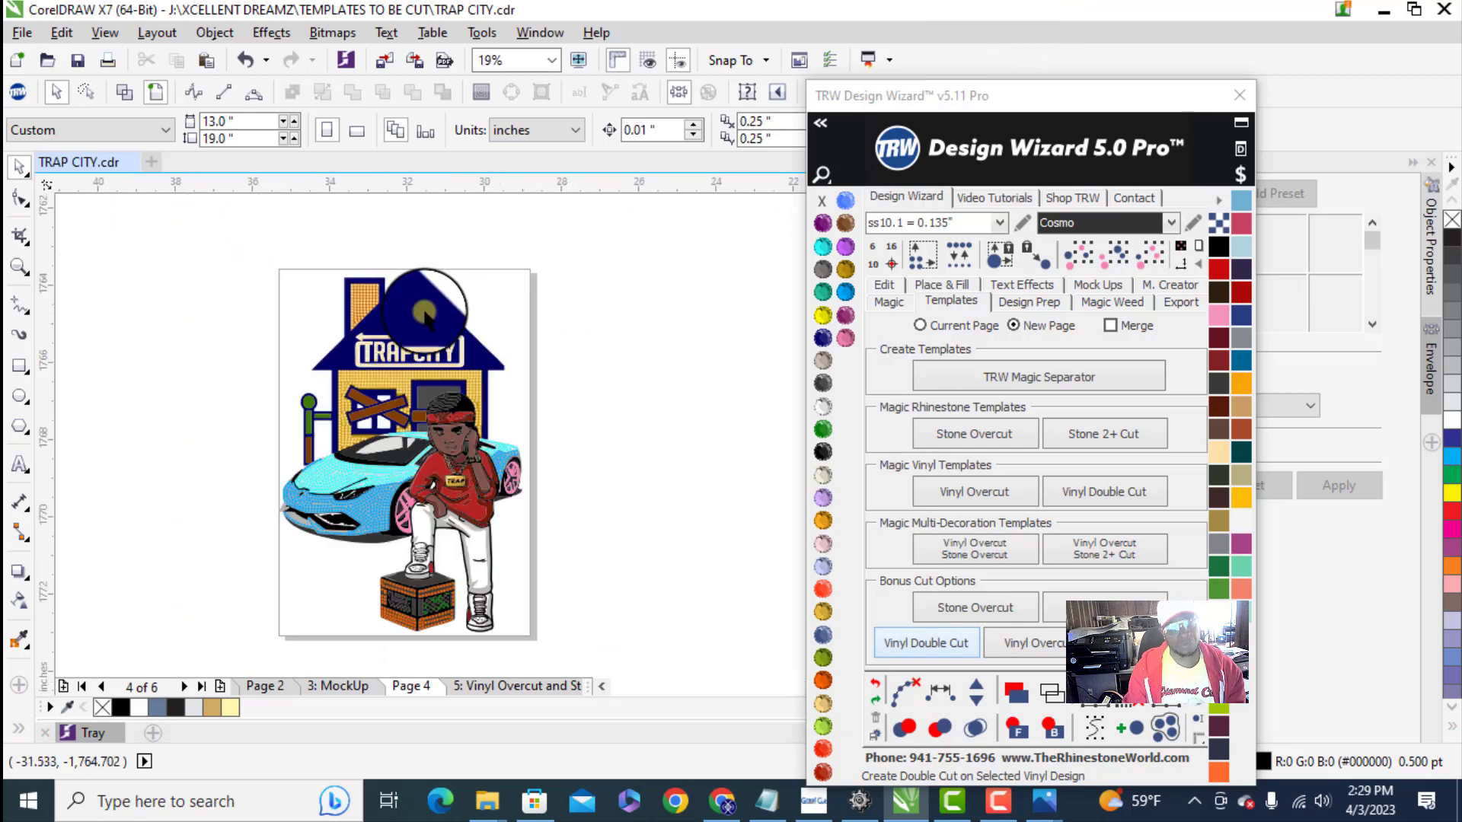
scroll(340, 346, "down", 2)
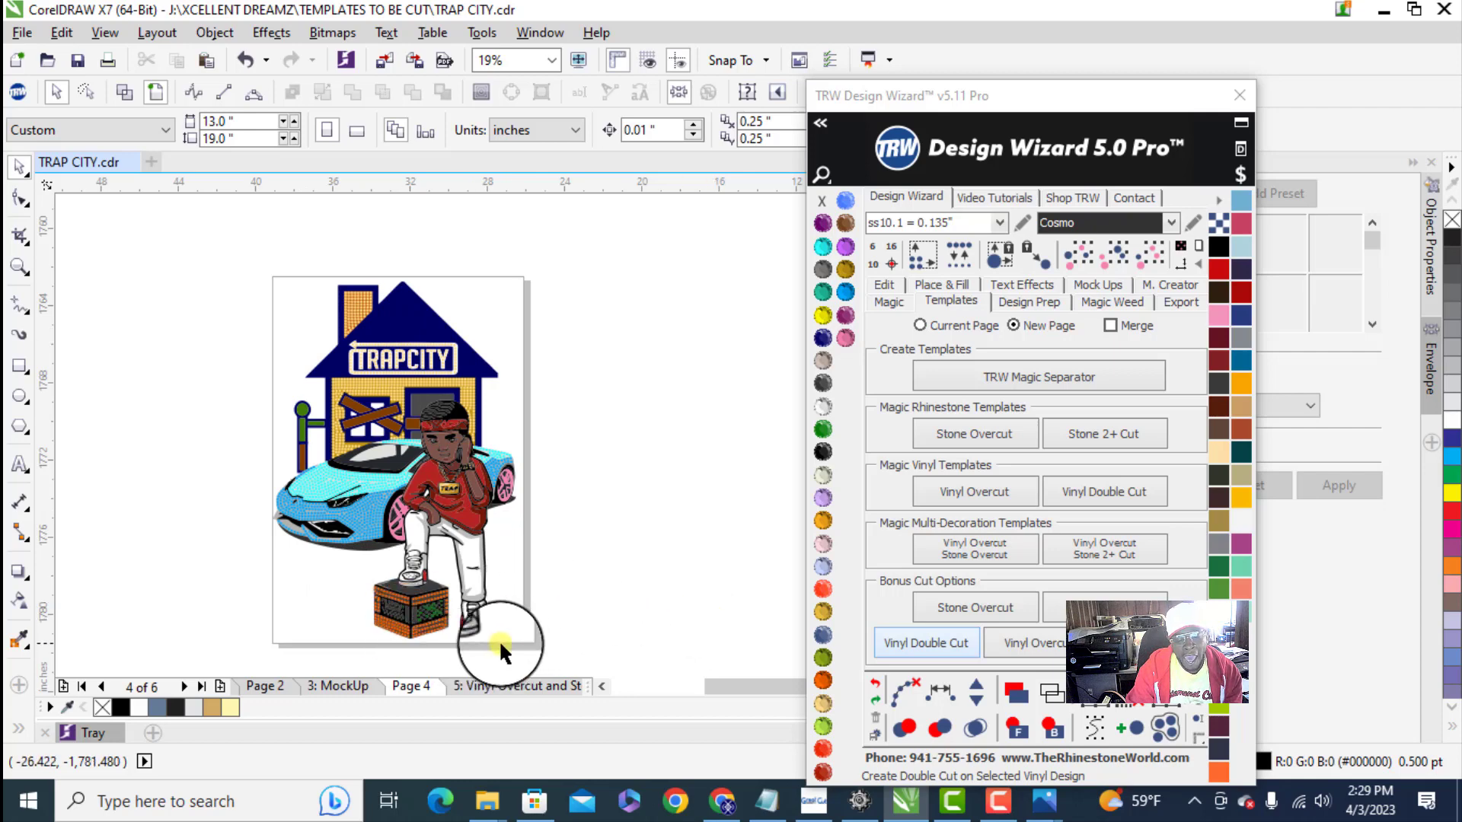
scroll(389, 404, "up", 2)
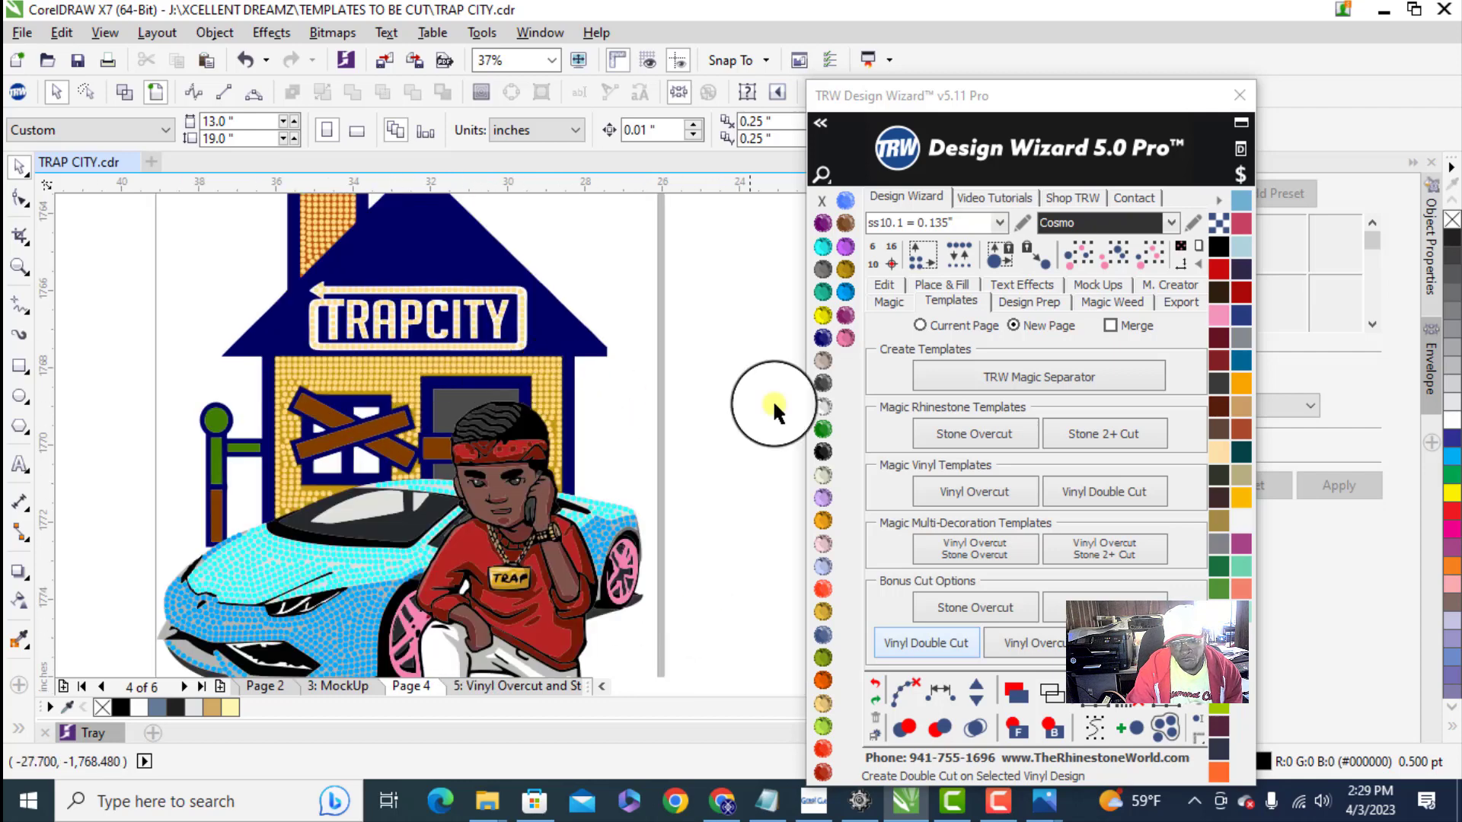
scroll(302, 435, "up", 2)
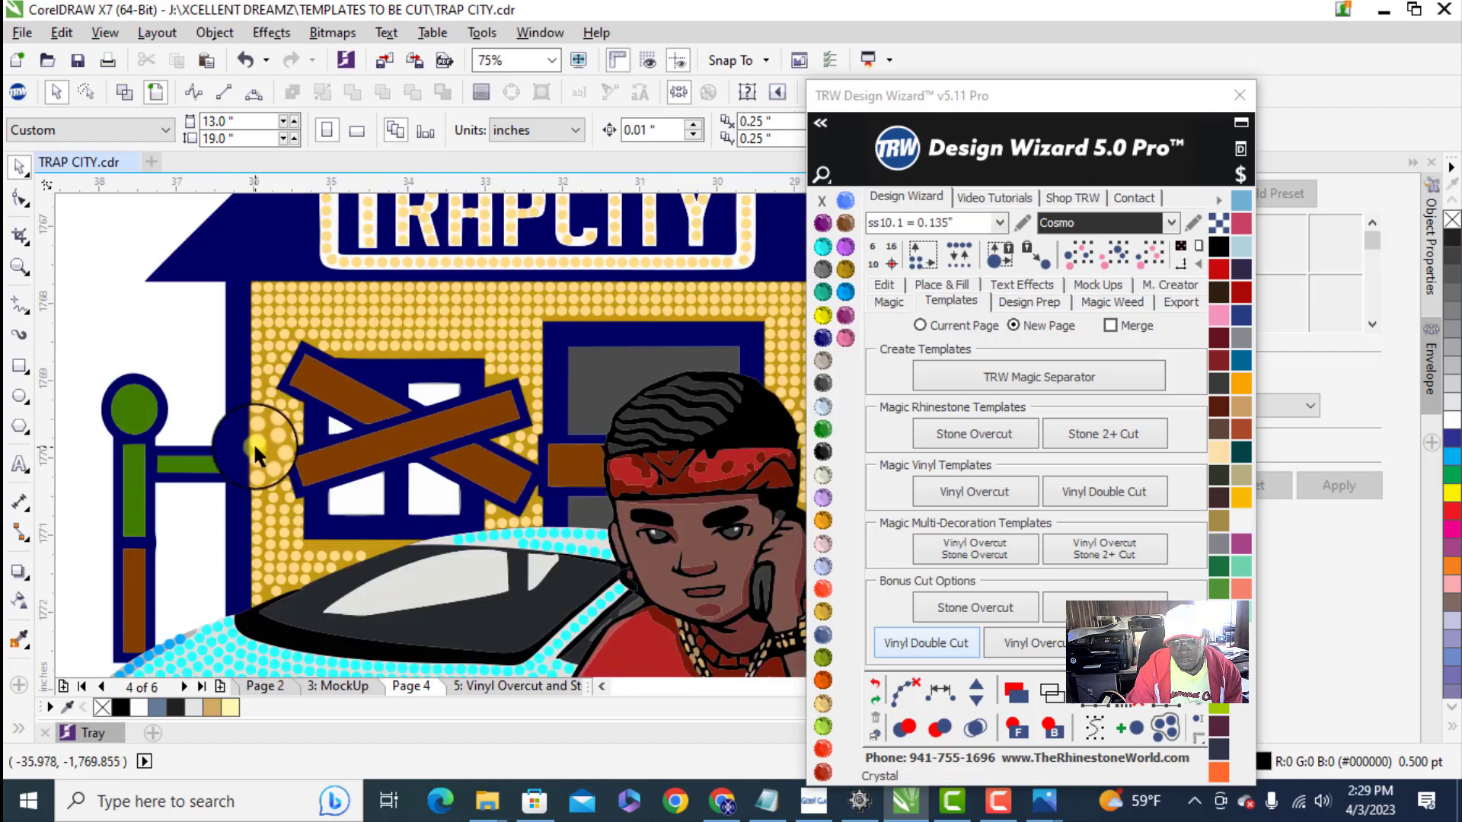
scroll(254, 449, "up", 2)
scroll(256, 449, "down", 4)
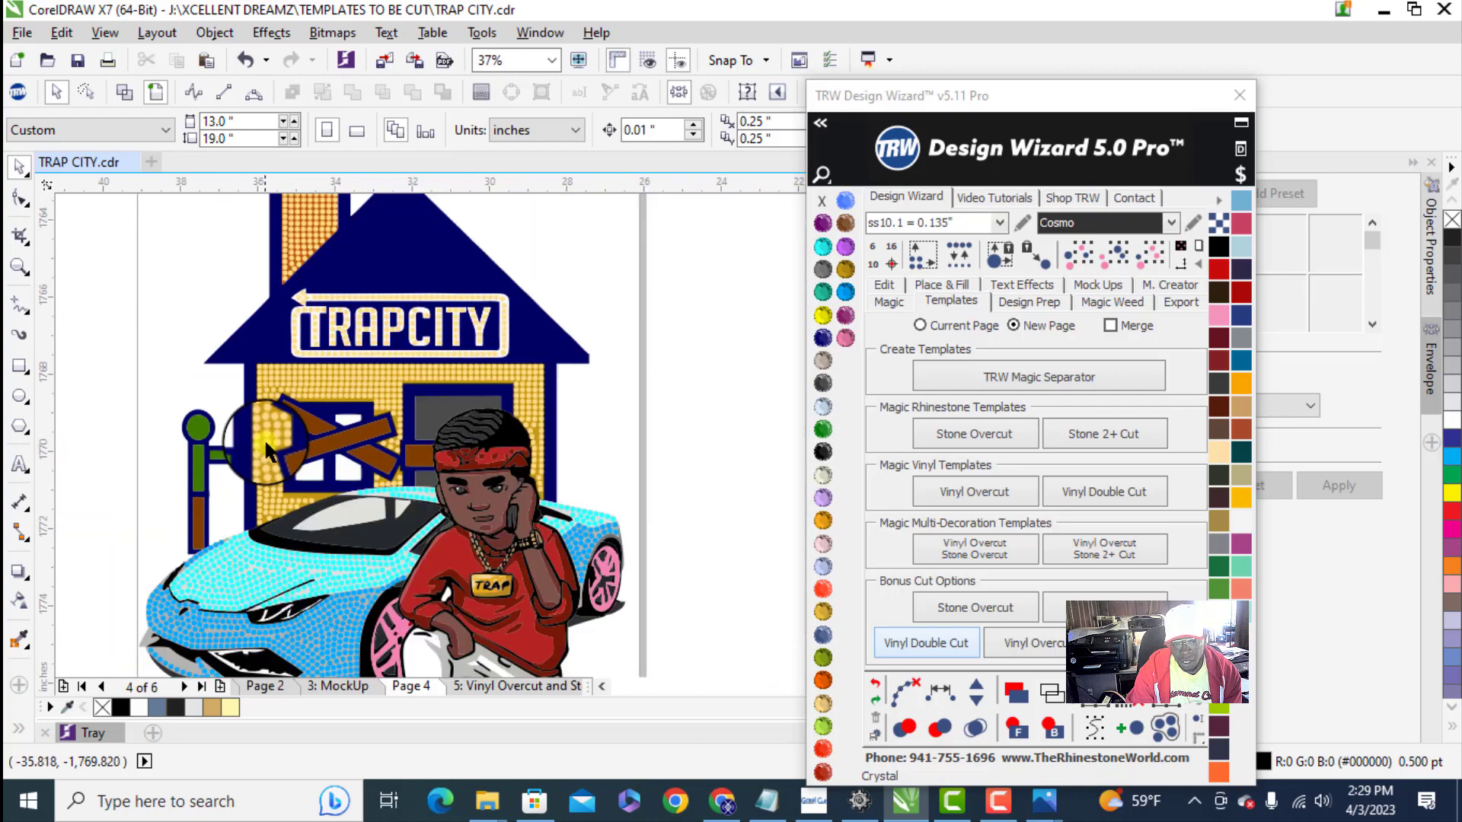
scroll(495, 647, "down", 1)
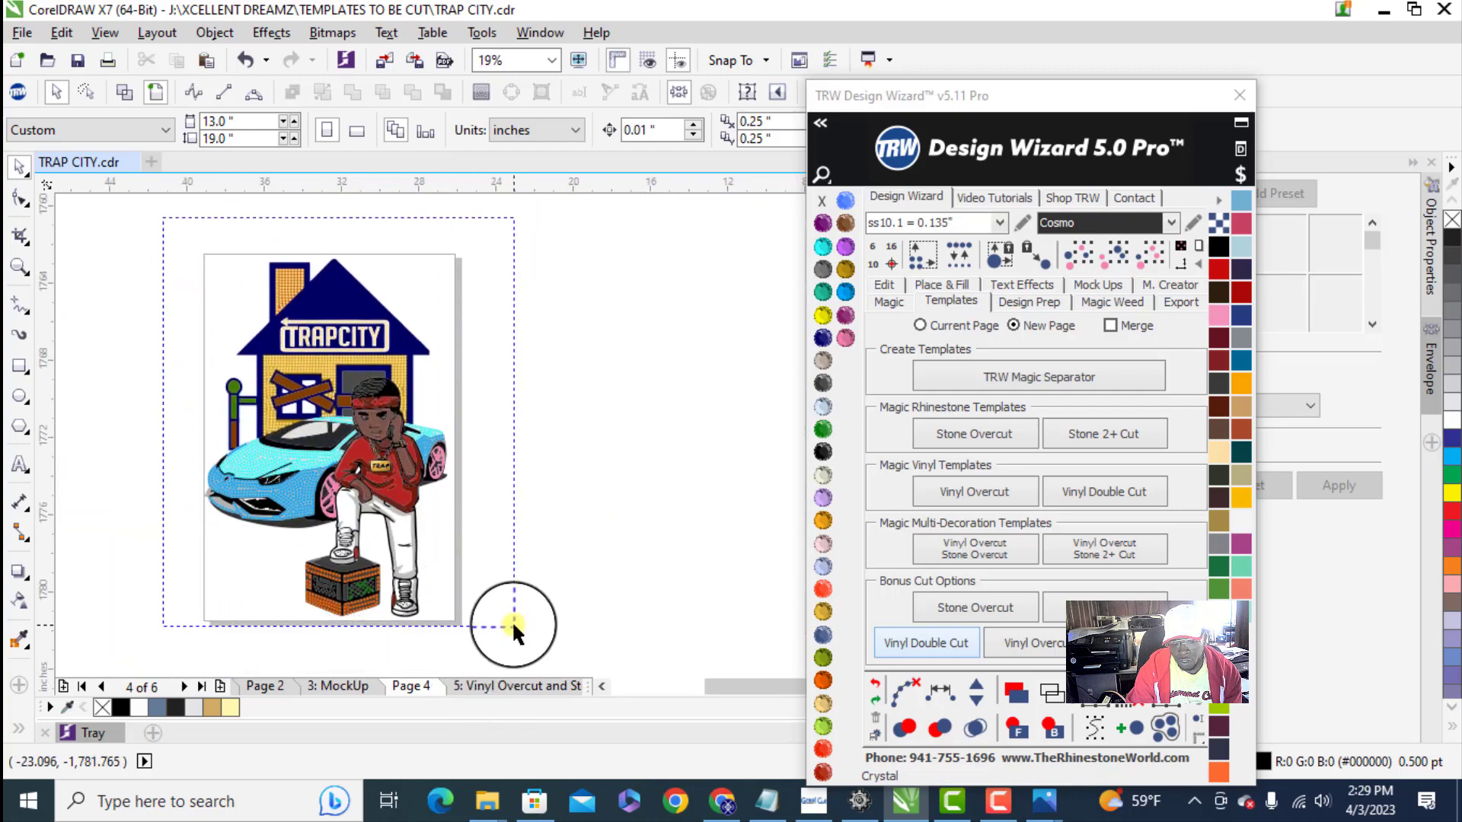
key("ctrl+a")
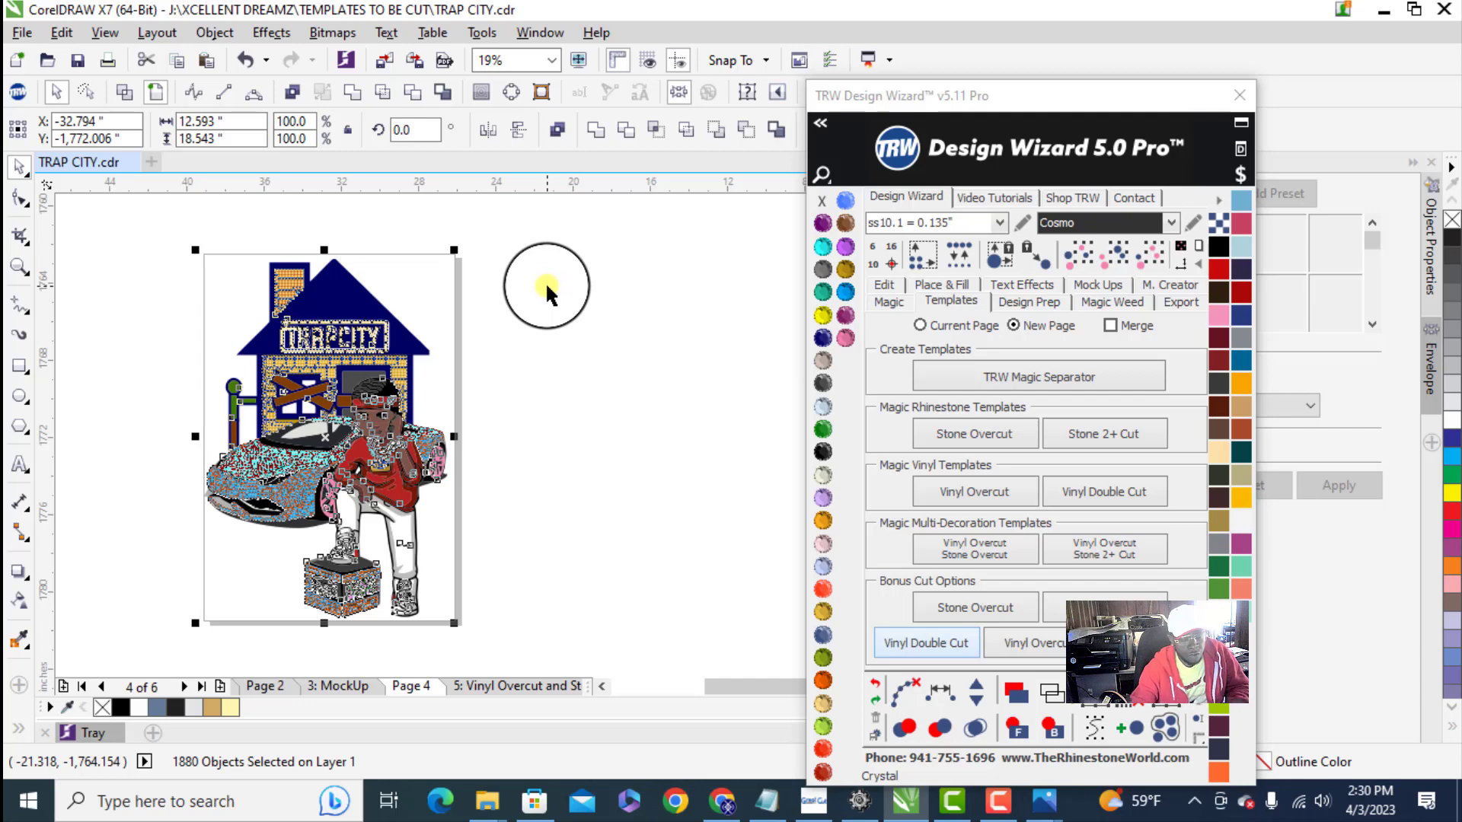
left_click(546, 282)
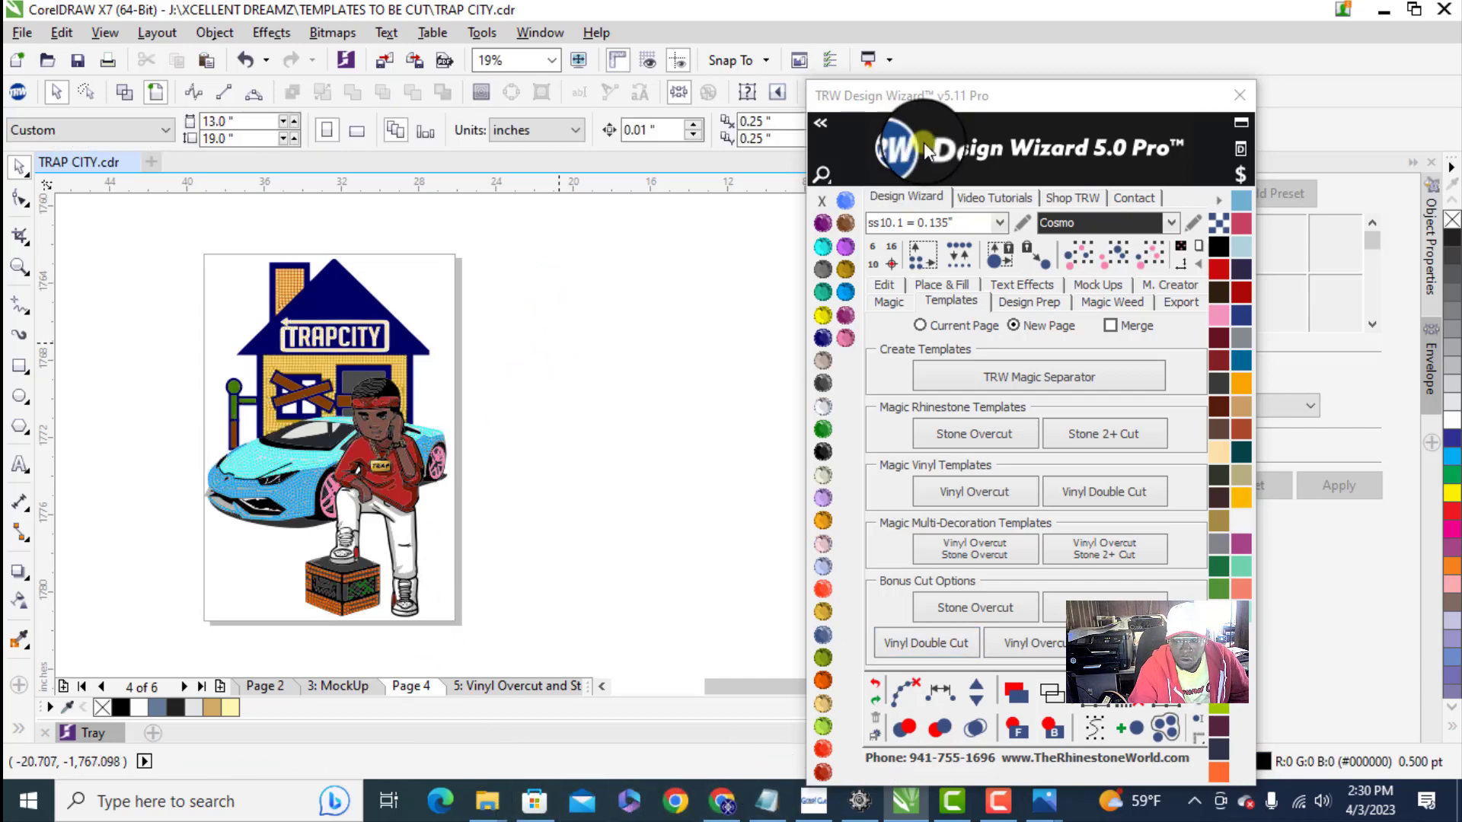
- Move the TRW Design Wizard window clear of the artwork and check the templates on the Vinyl Overcut and Stone 2+ Cut page
left_click_drag(1075, 97, 1279, 61)
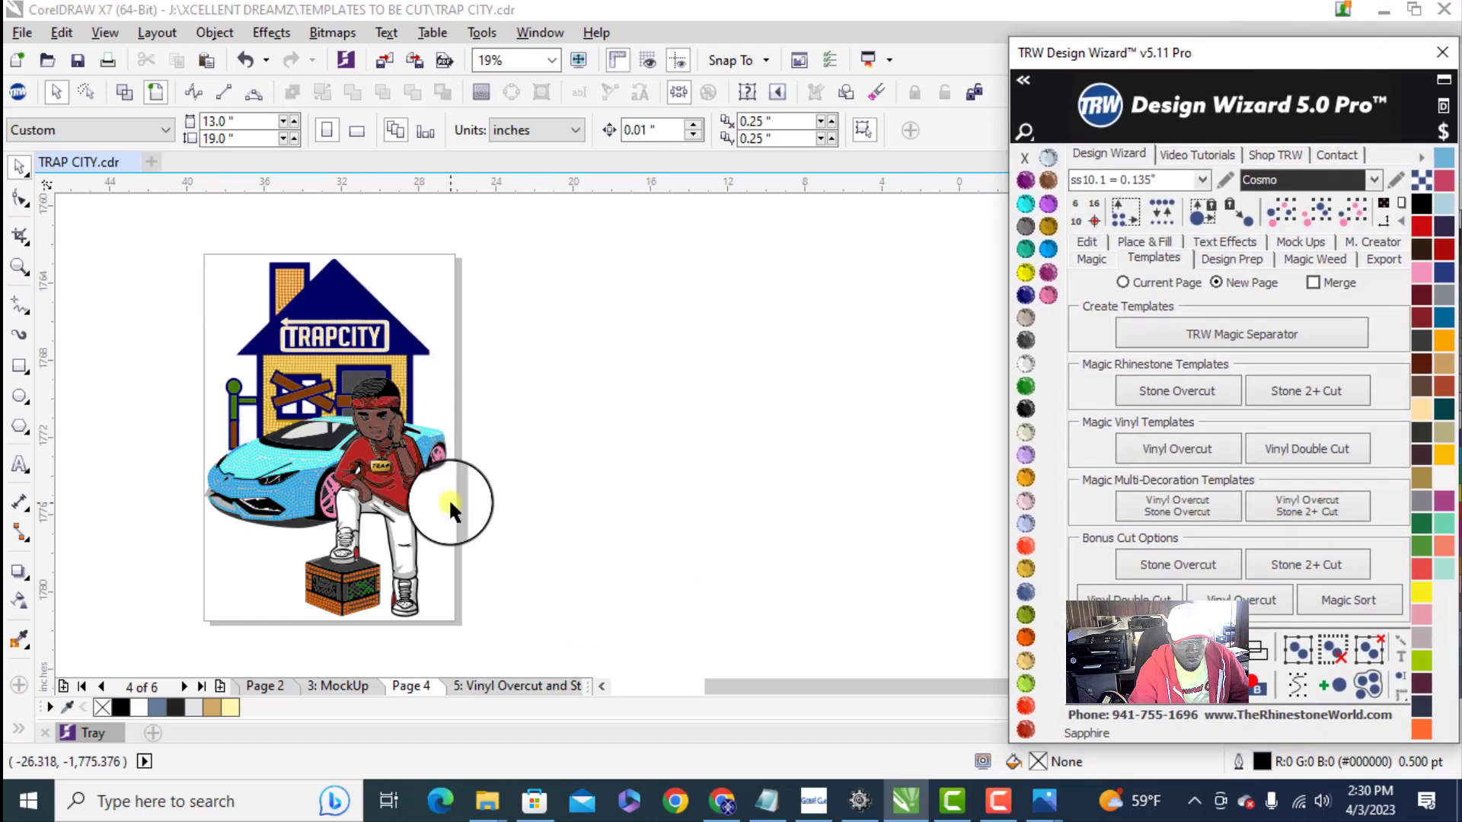
left_click(497, 686)
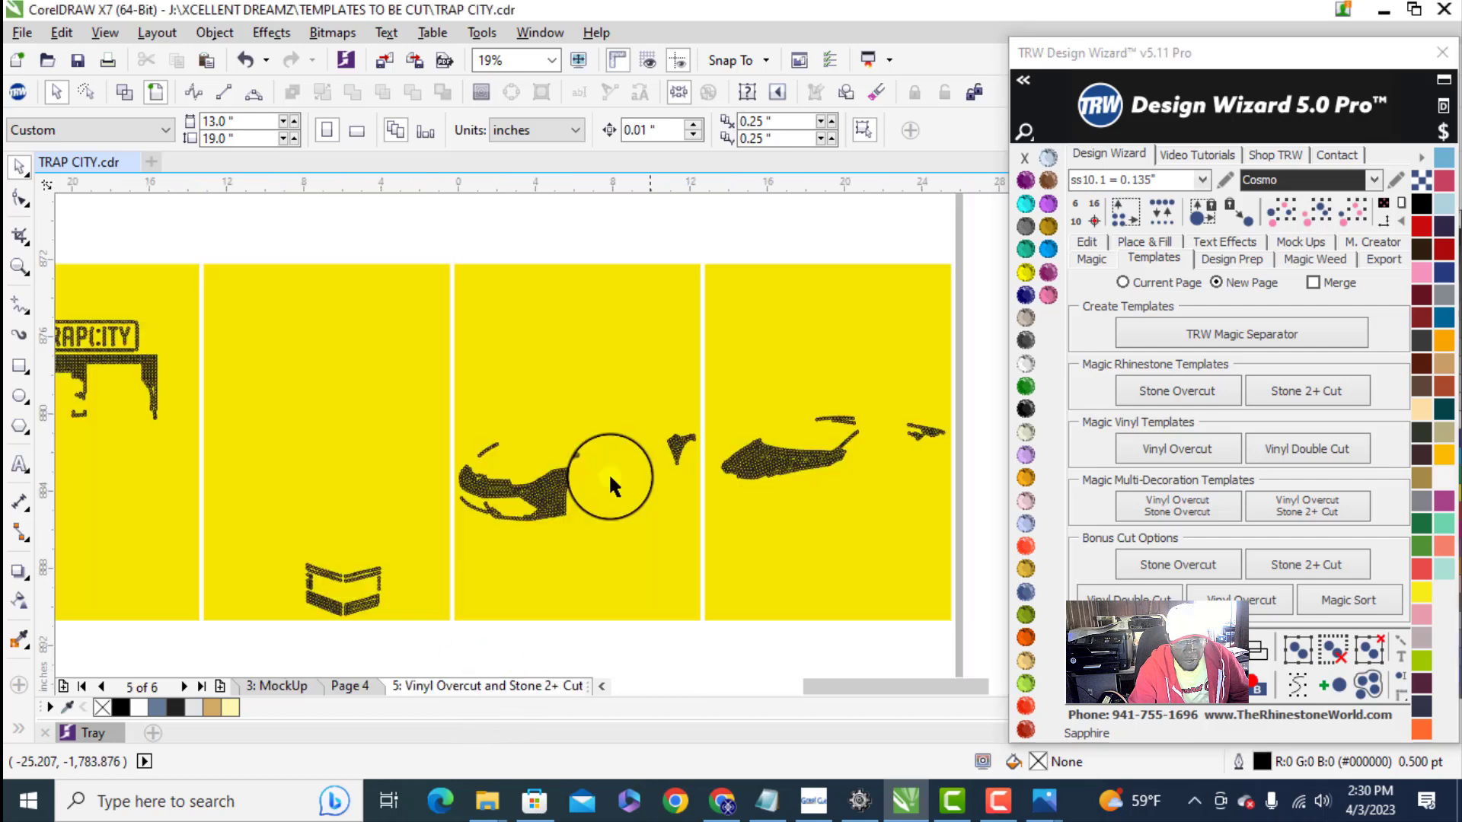
scroll(568, 425, "down", 2)
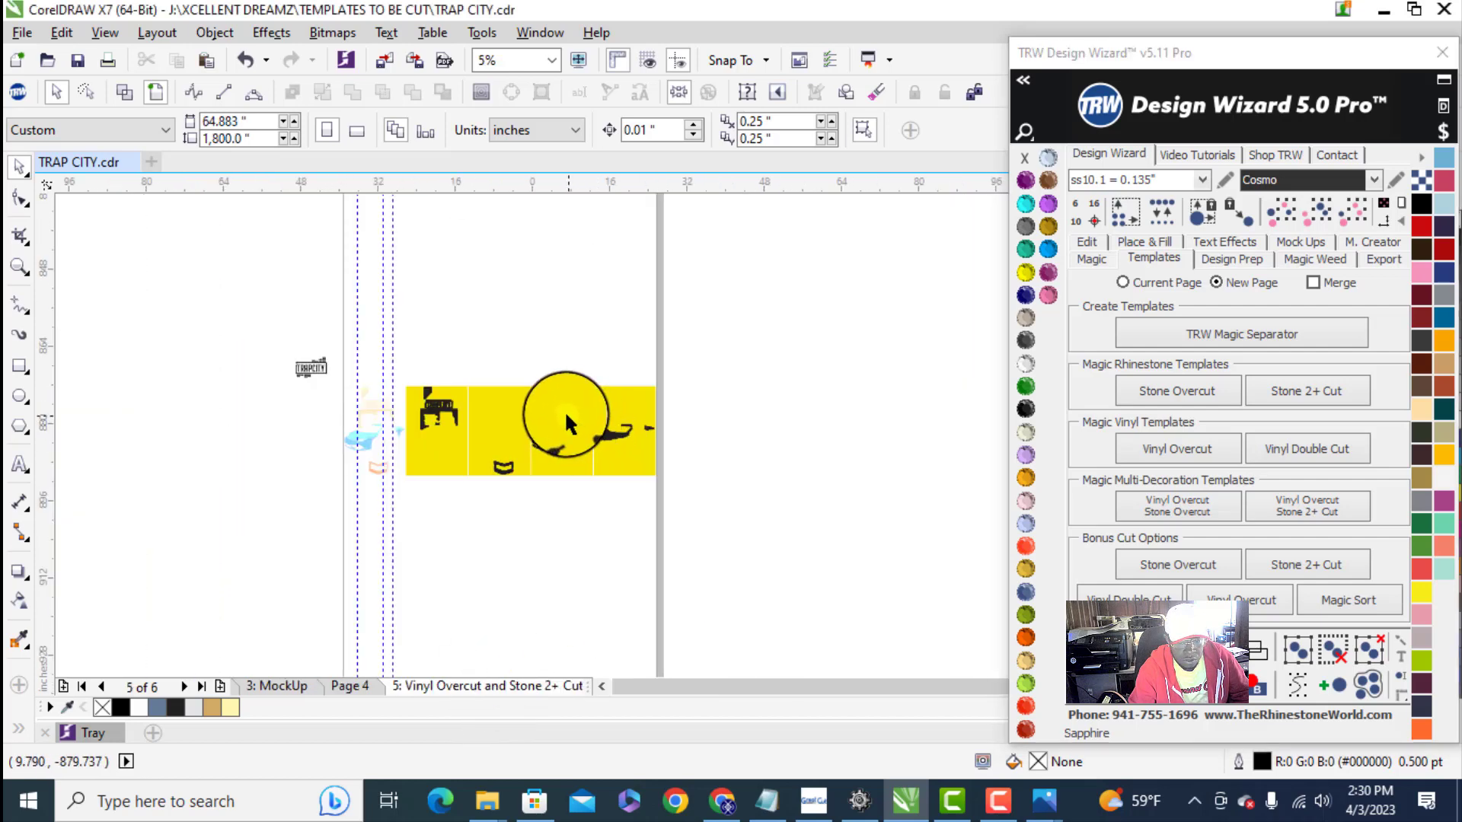
scroll(351, 417, "up", 1)
left_click(346, 687)
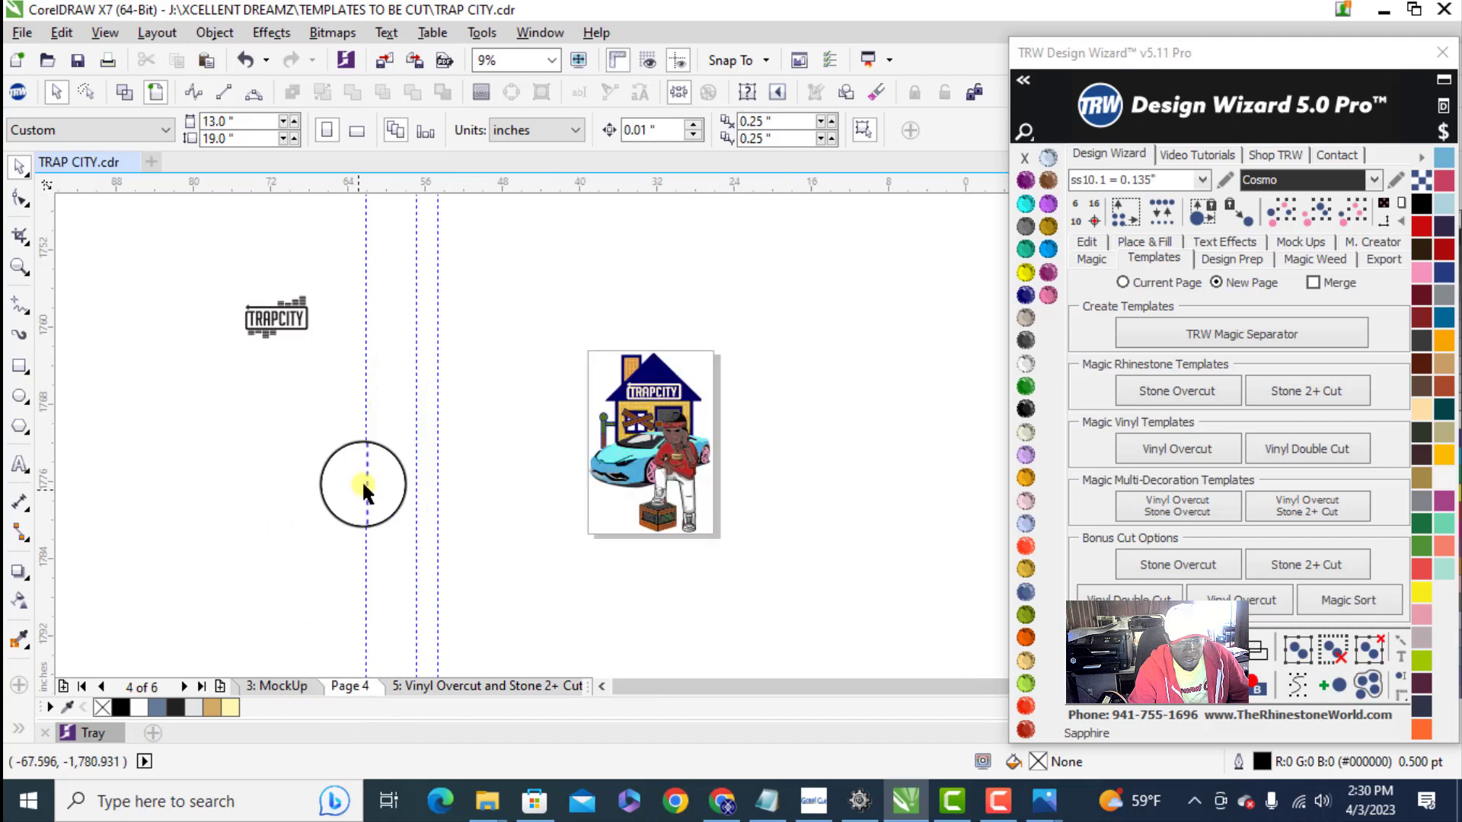
scroll(747, 436, "up", 1)
left_click_drag(451, 342, 662, 565)
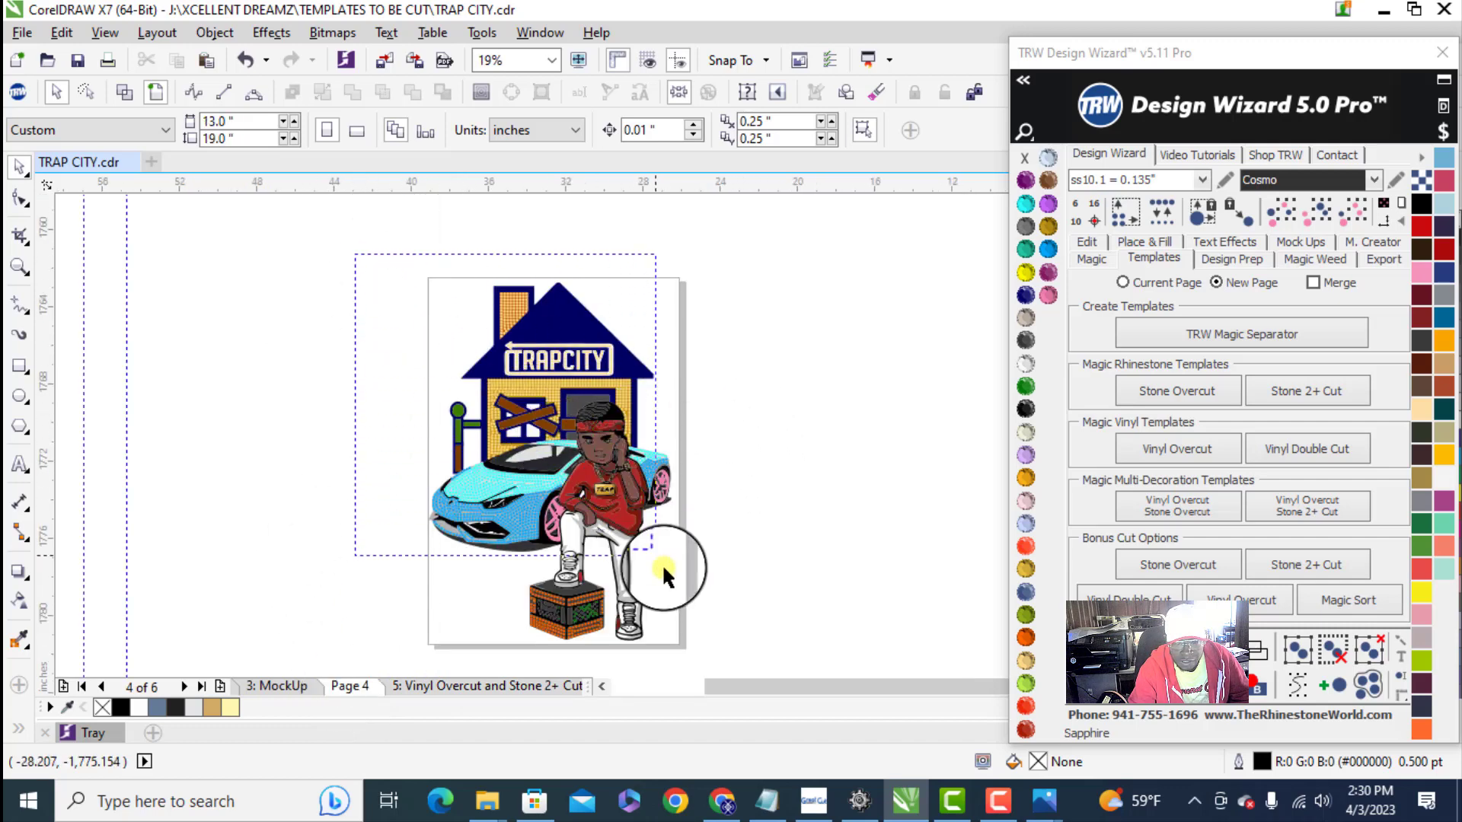
left_click_drag(747, 664, 720, 569)
- Duplicate the end stone of the C in the TRAPCITY sign into the gap in the letter's upper curve
scroll(376, 313, "up", 2)
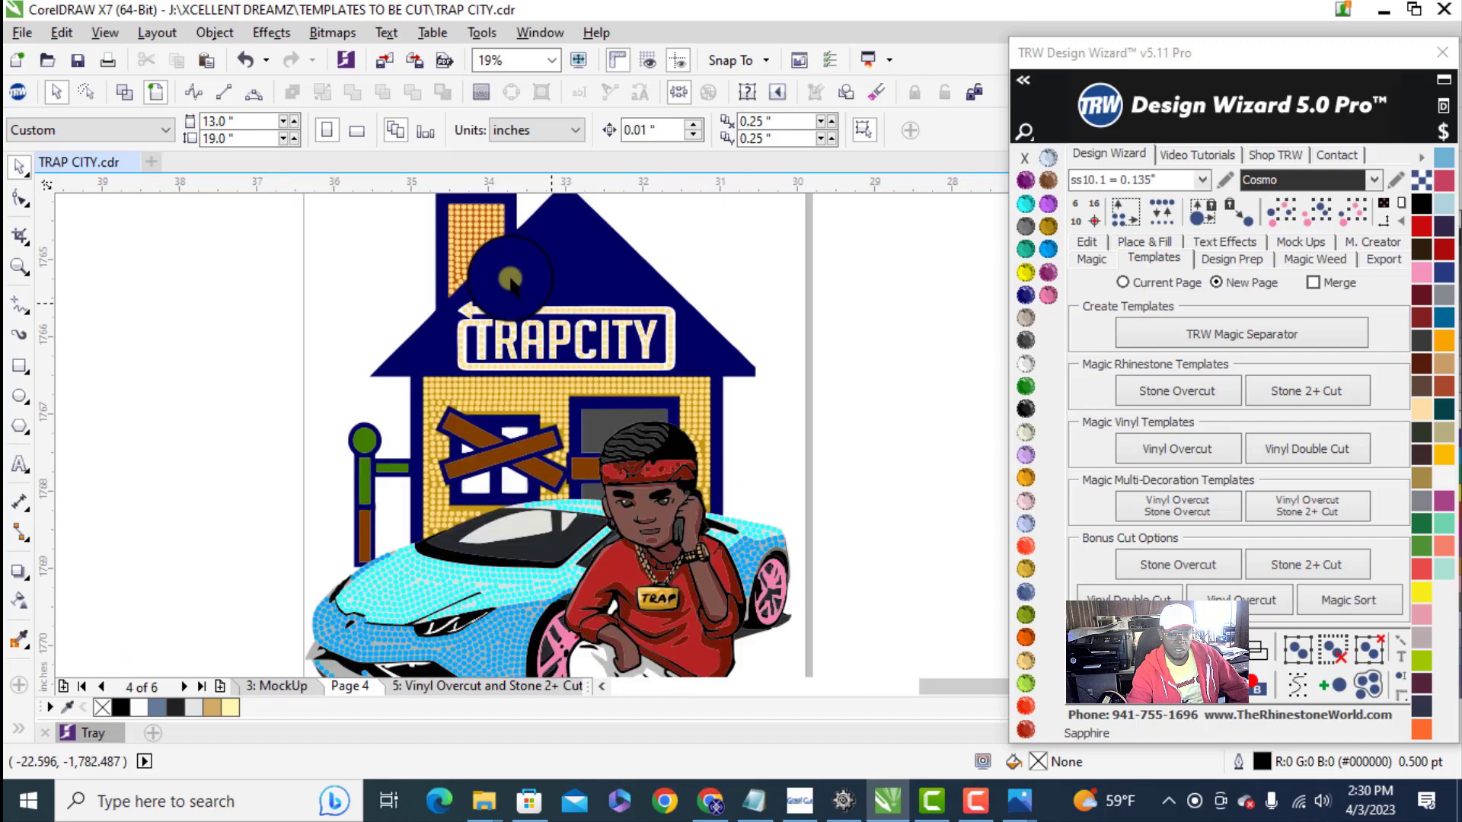
scroll(411, 228, "up", 2)
scroll(391, 343, "down", 2)
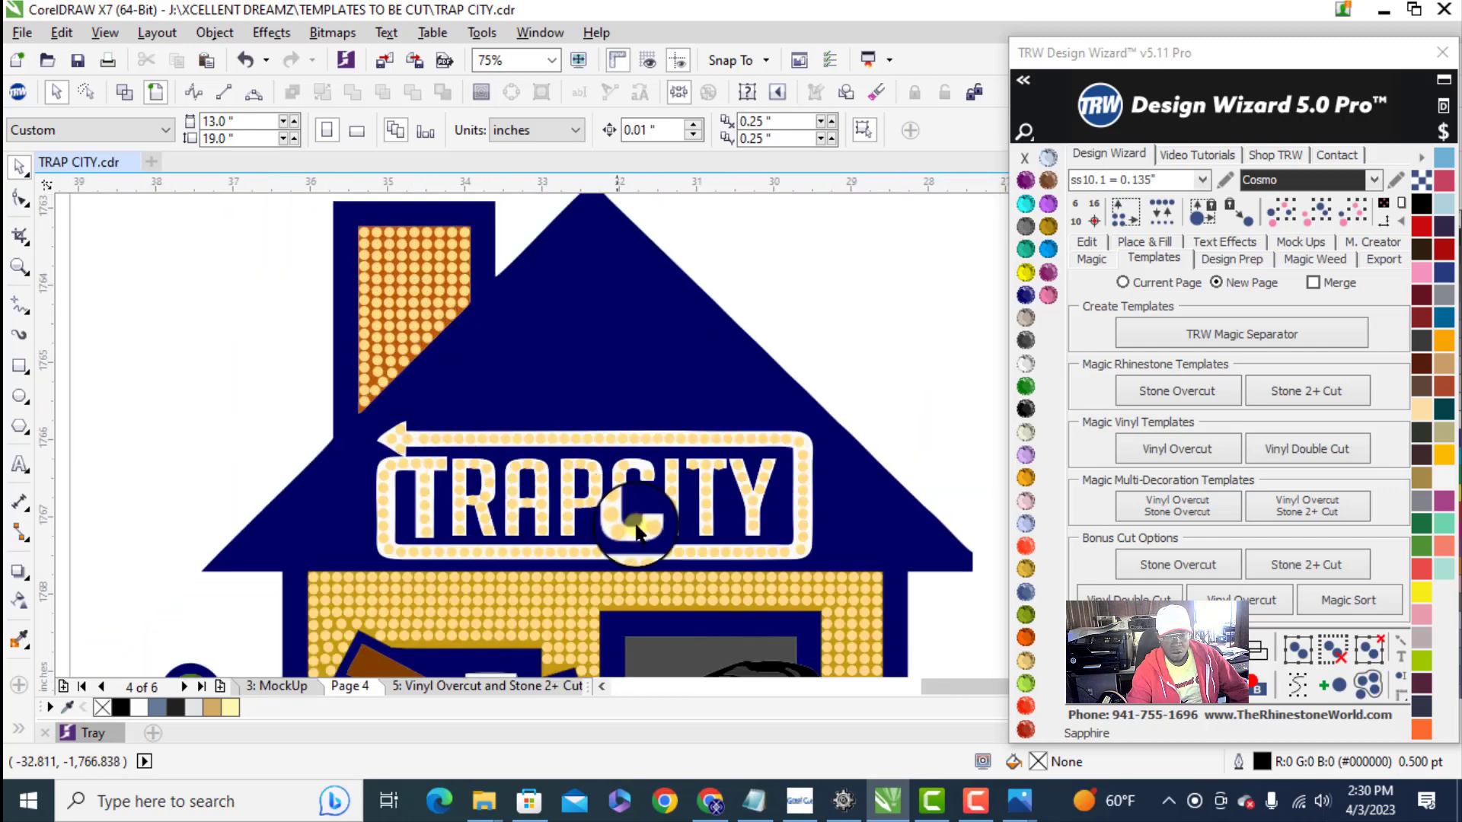
scroll(638, 522, "up", 2)
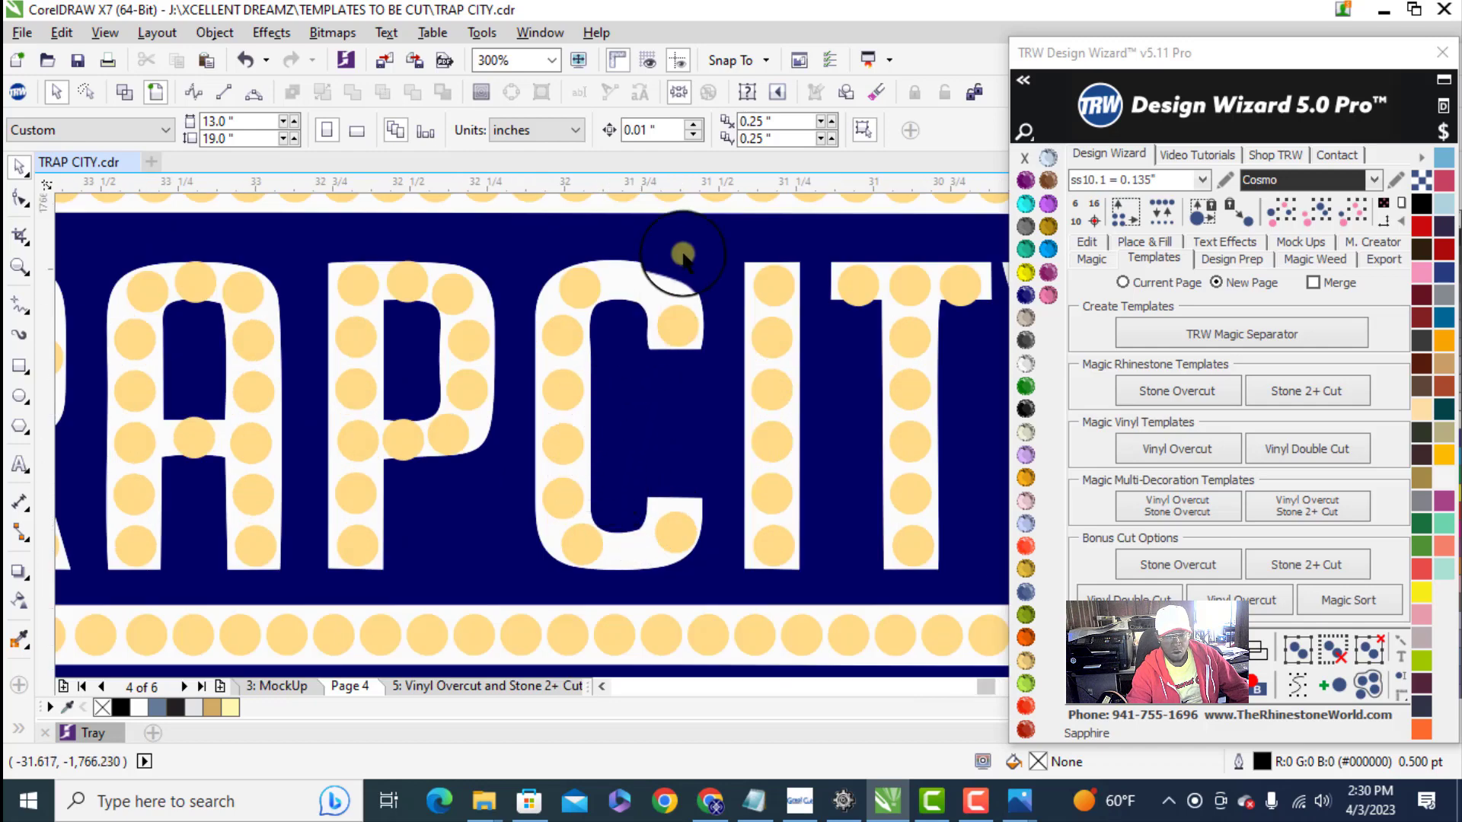
scroll(669, 244, "up", 1)
left_click_drag(670, 393, 599, 314)
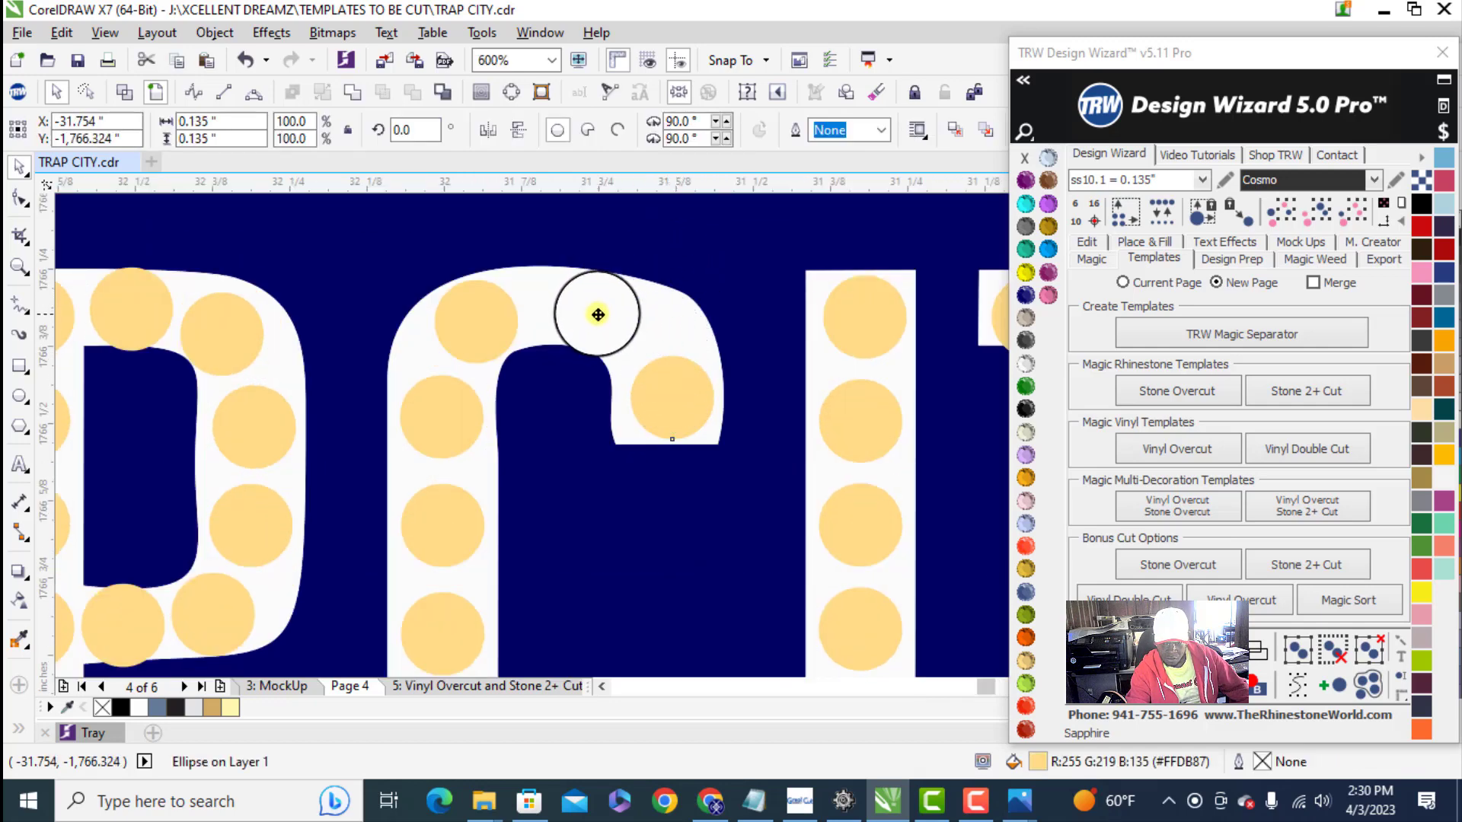
- Fill the gap in the lower curve of the C with a copy of its bottom end stone
scroll(599, 343, "down", 2)
scroll(604, 434, "up", 4)
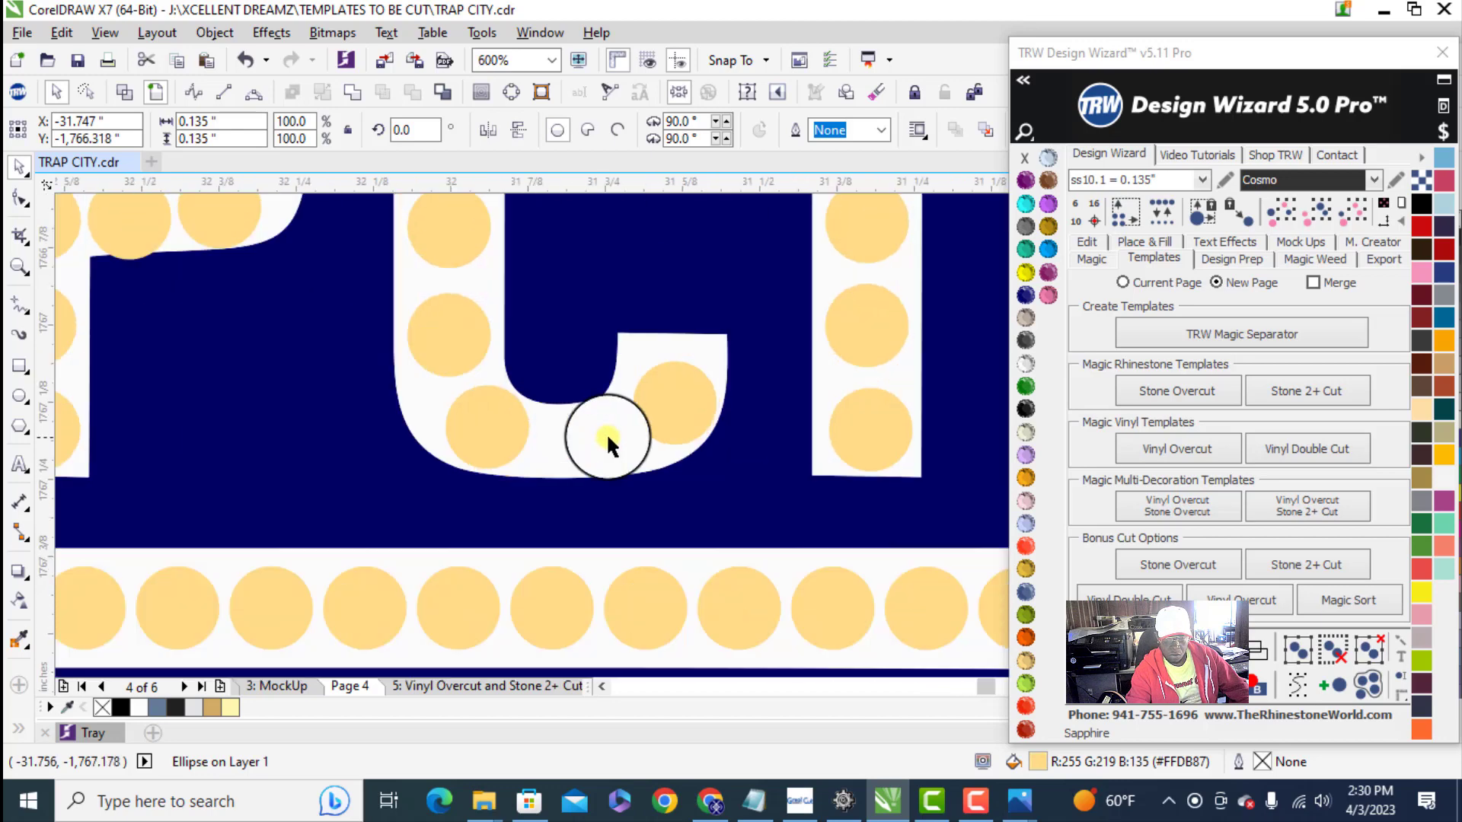
left_click_drag(677, 404, 510, 476)
scroll(552, 481, "down", 3)
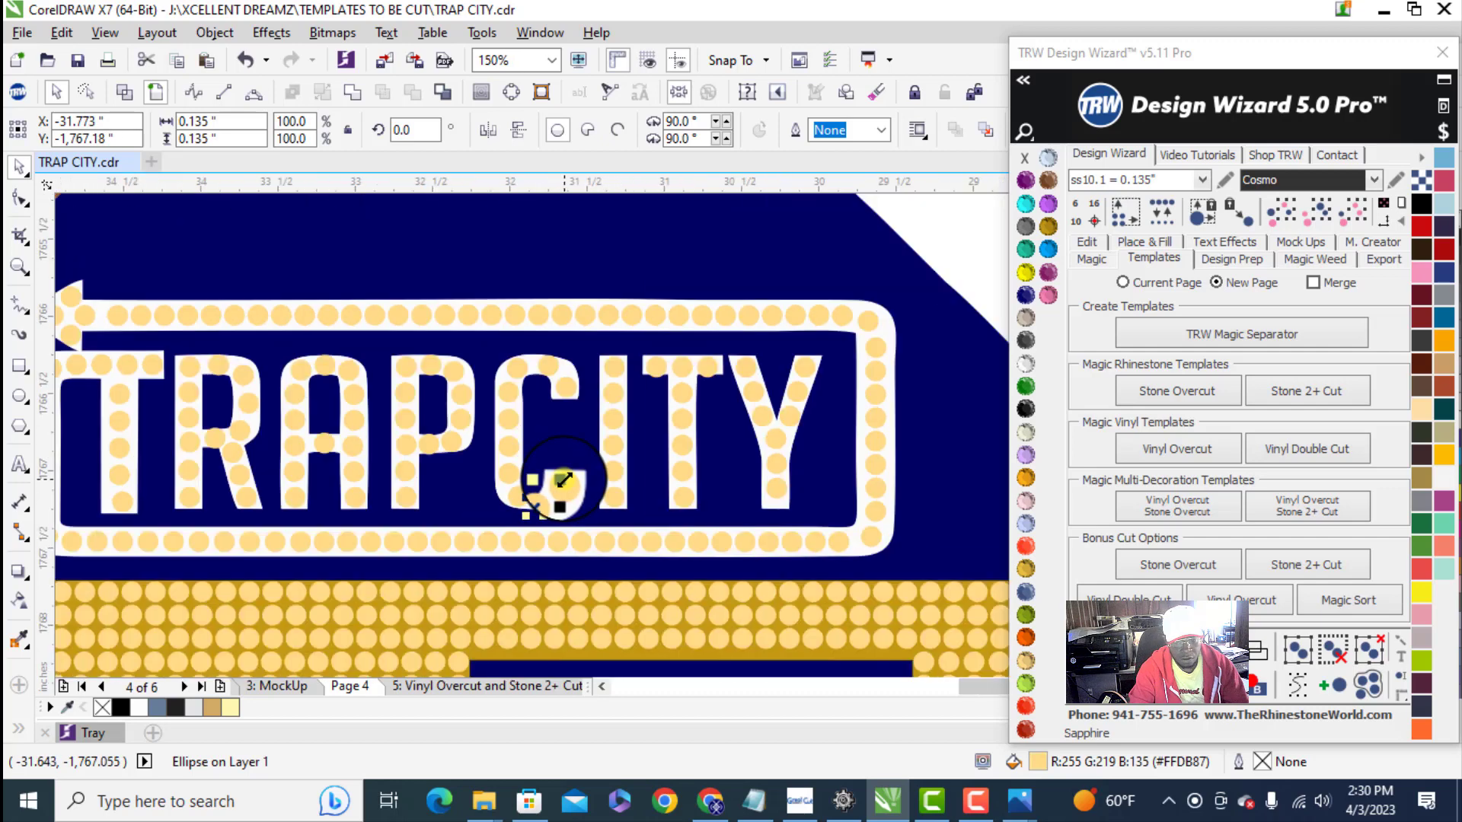
- Respace all ten stones of the C evenly along its shape, testing one extra stone and clearing the guide path
scroll(560, 487, "up", 2)
left_click(565, 475)
scroll(525, 554, "down", 1)
left_click(505, 555, "shift")
left_click(462, 553, "shift")
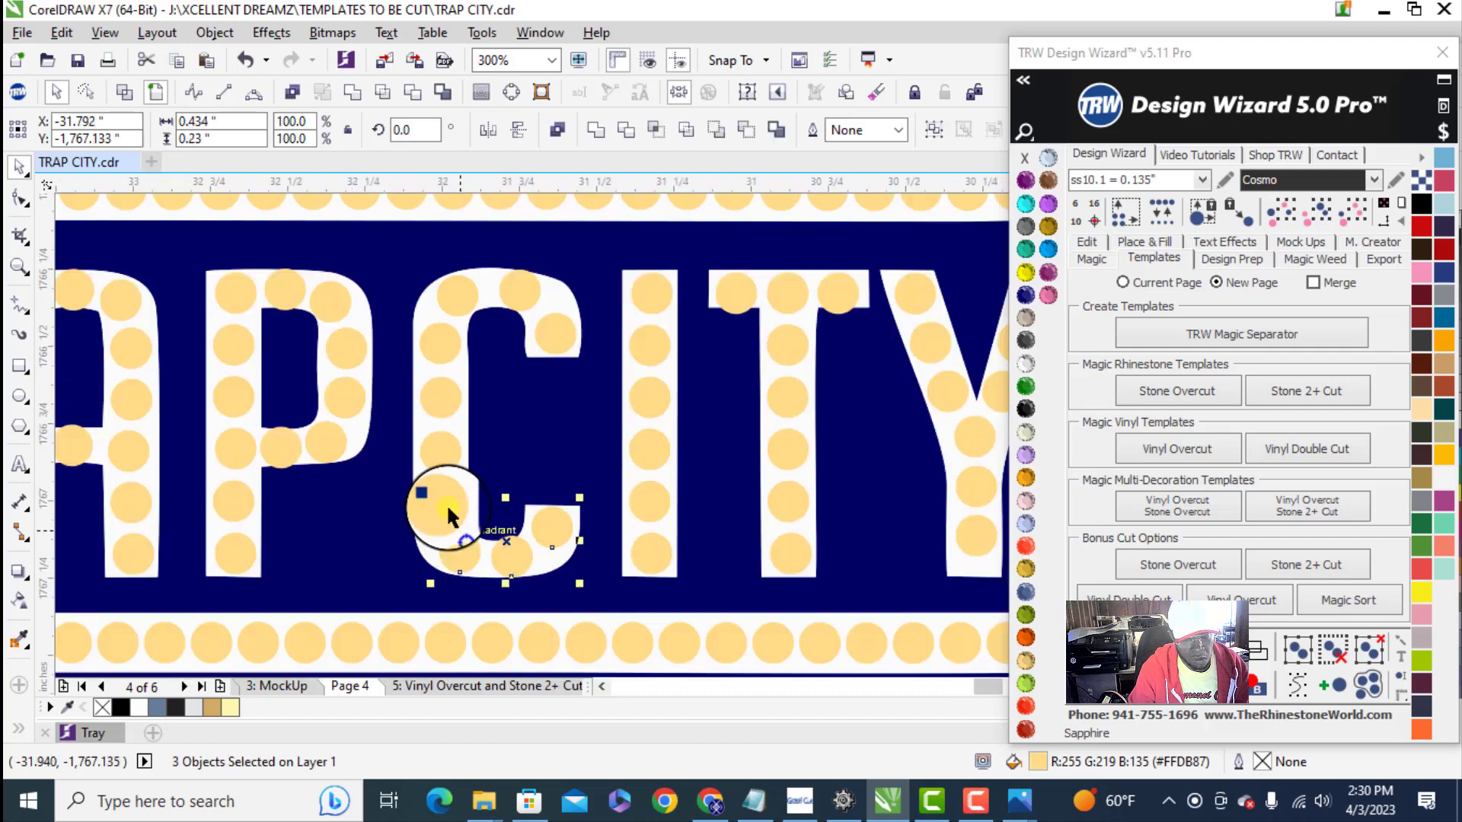
left_click(440, 454, "shift")
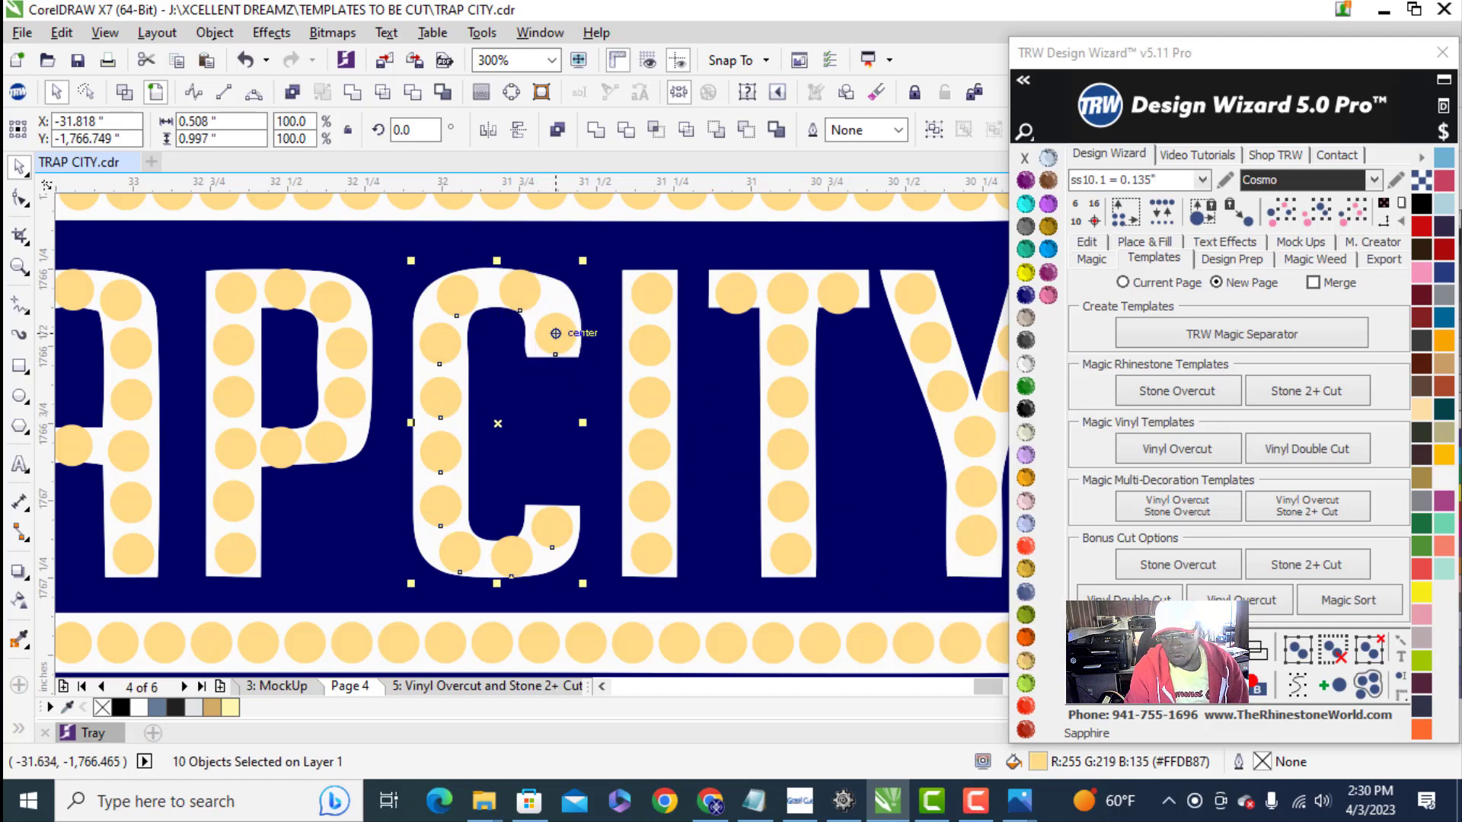
left_click(1297, 686)
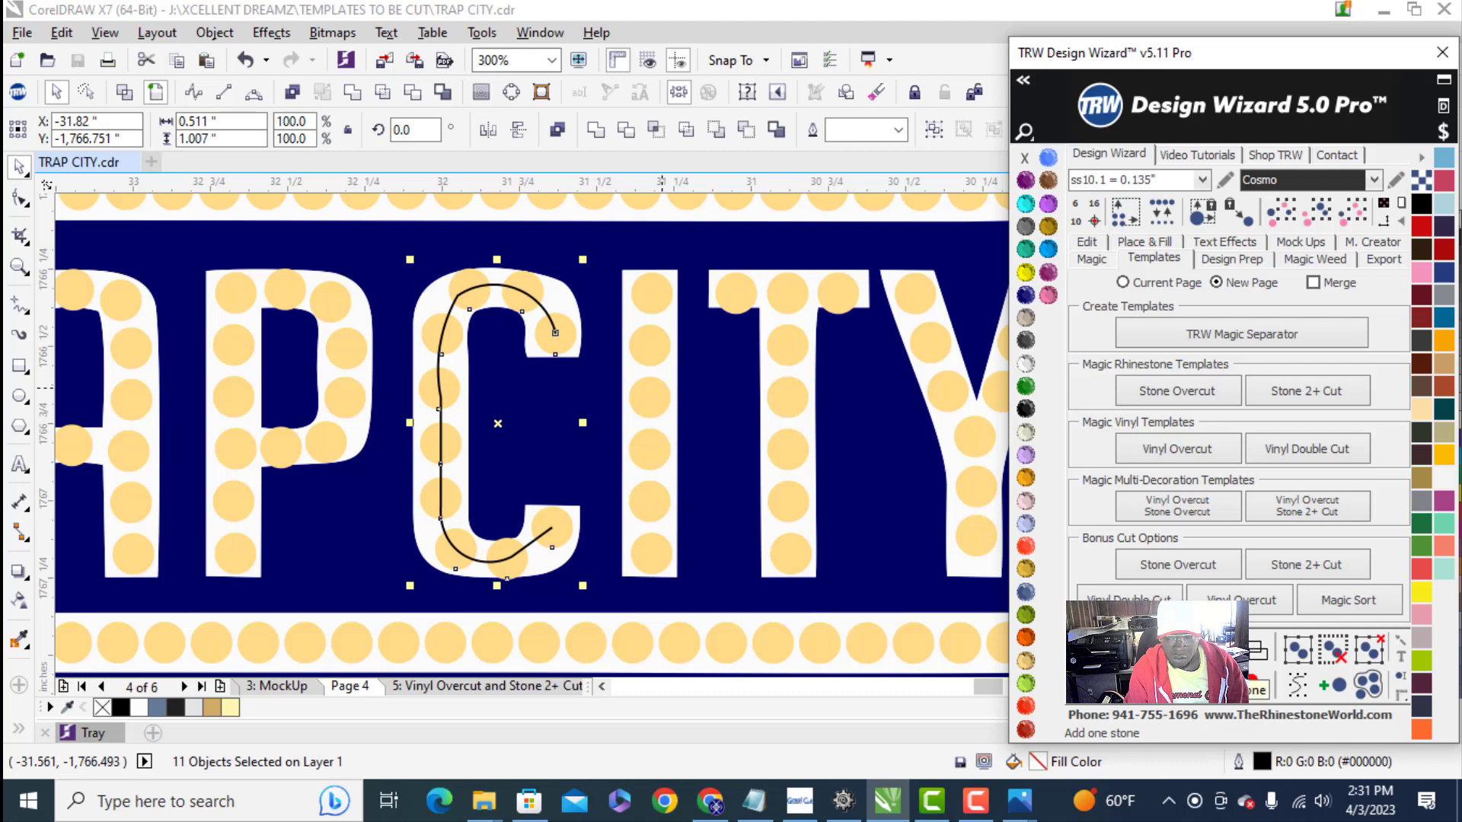
left_click(1193, 659)
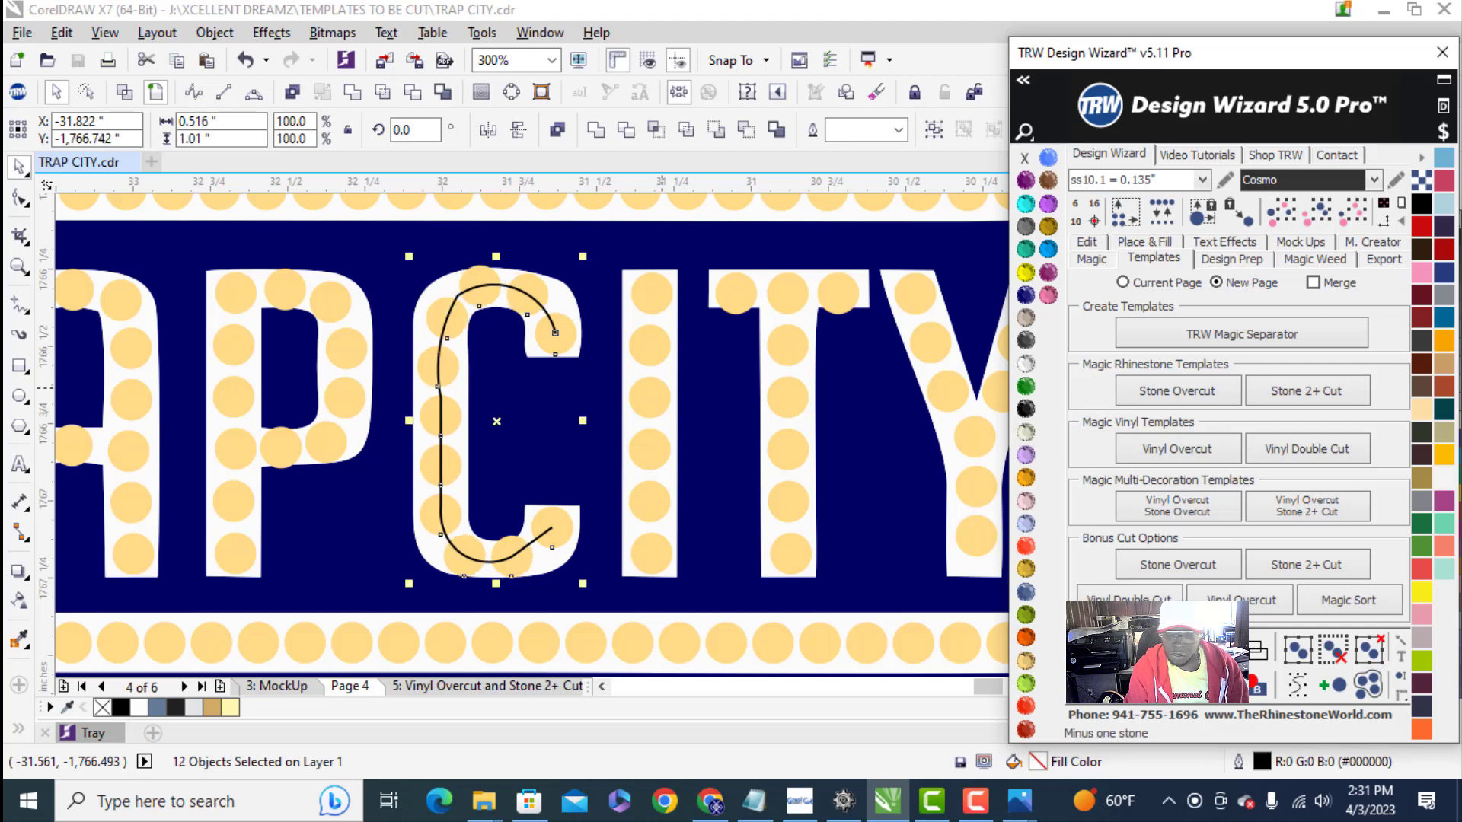
left_click(1193, 659)
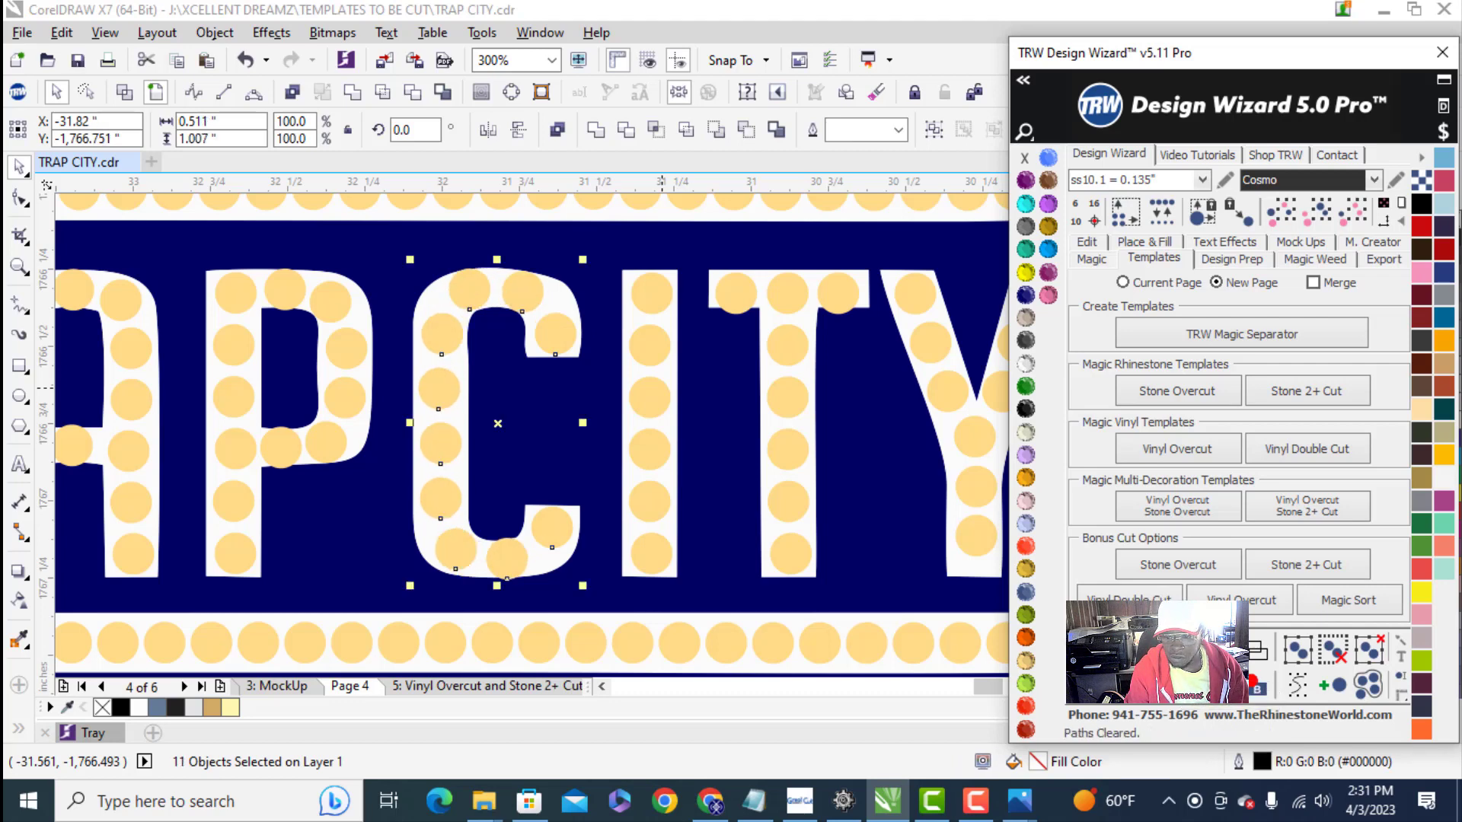
scroll(286, 478, "down", 2)
left_click(668, 368)
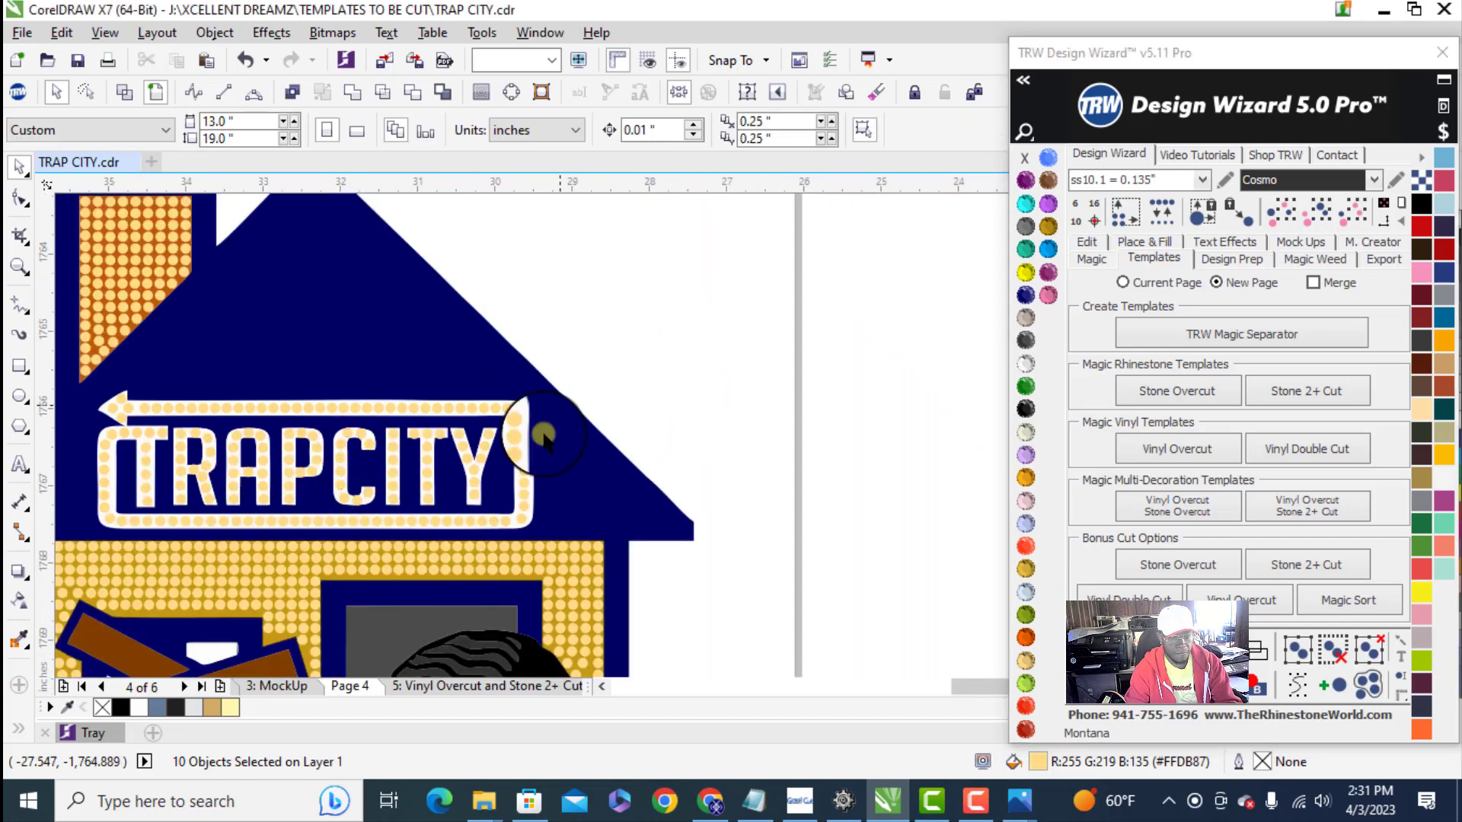
- Place a horizontal guideline at the baseline of the TRAPCITY letters and move the Y's bottom stone down to it
scroll(418, 487, "up", 2)
left_click_drag(556, 172, 430, 531)
scroll(430, 531, "up", 3)
scroll(656, 385, "up", 3)
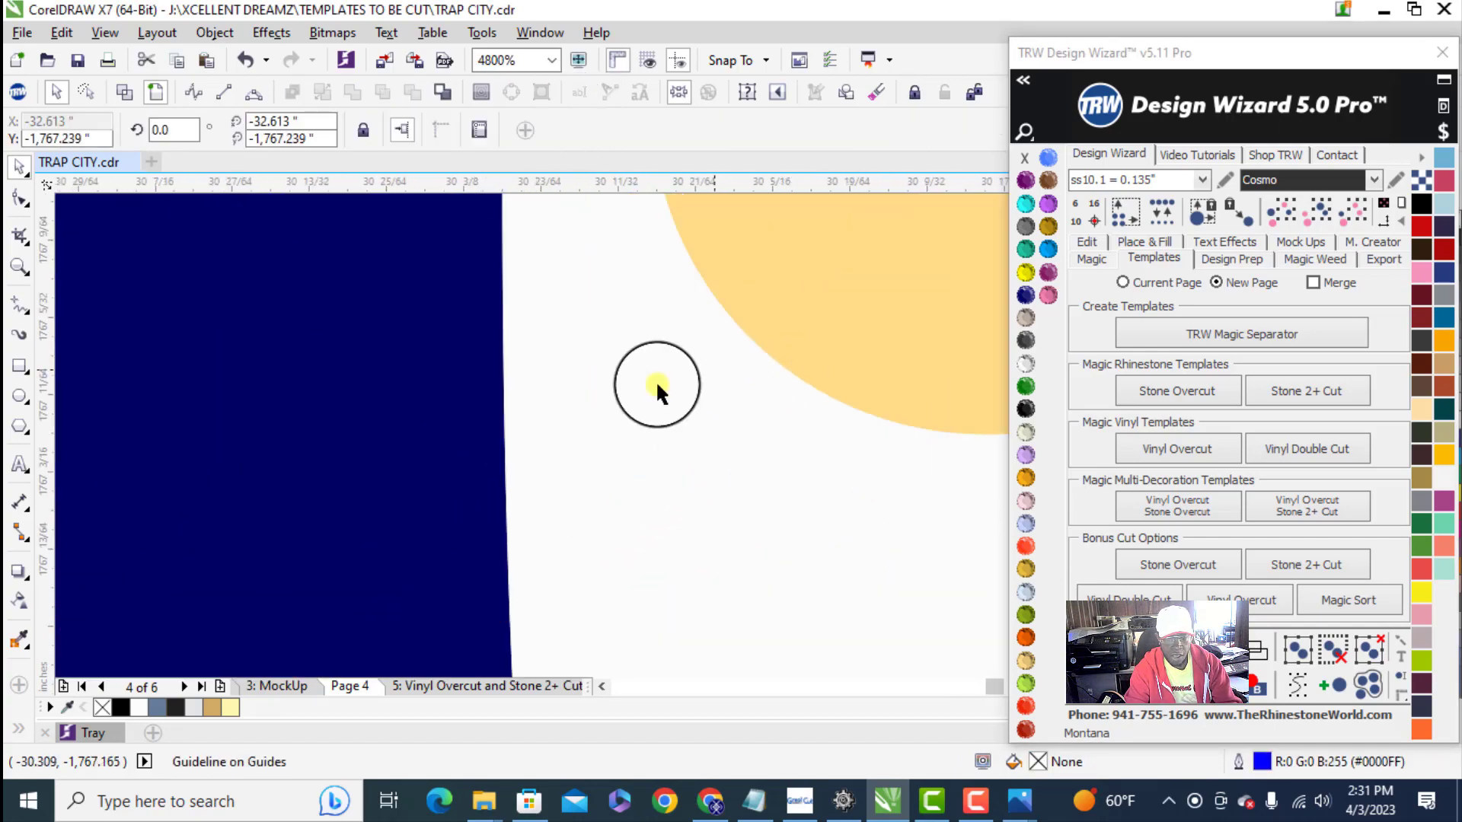
scroll(591, 408, "down", 1)
left_click_drag(591, 396, 589, 465)
- Respace the three stones in the Y's stem evenly, testing the fit of one additional stone
scroll(590, 465, "down", 2)
left_click(596, 405, "shift")
left_click(593, 357, "shift")
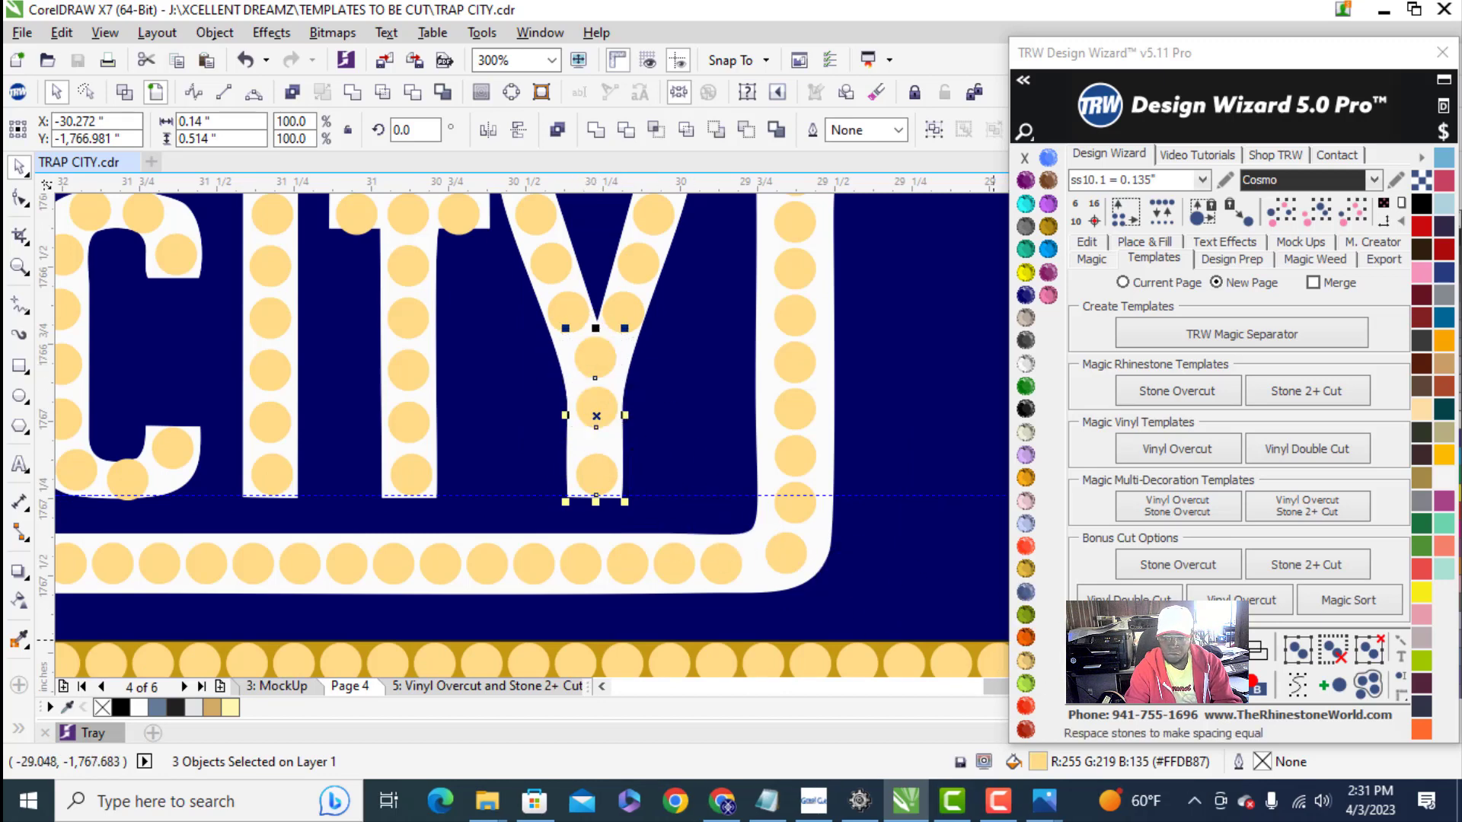
left_click(1154, 650)
left_click(1188, 649)
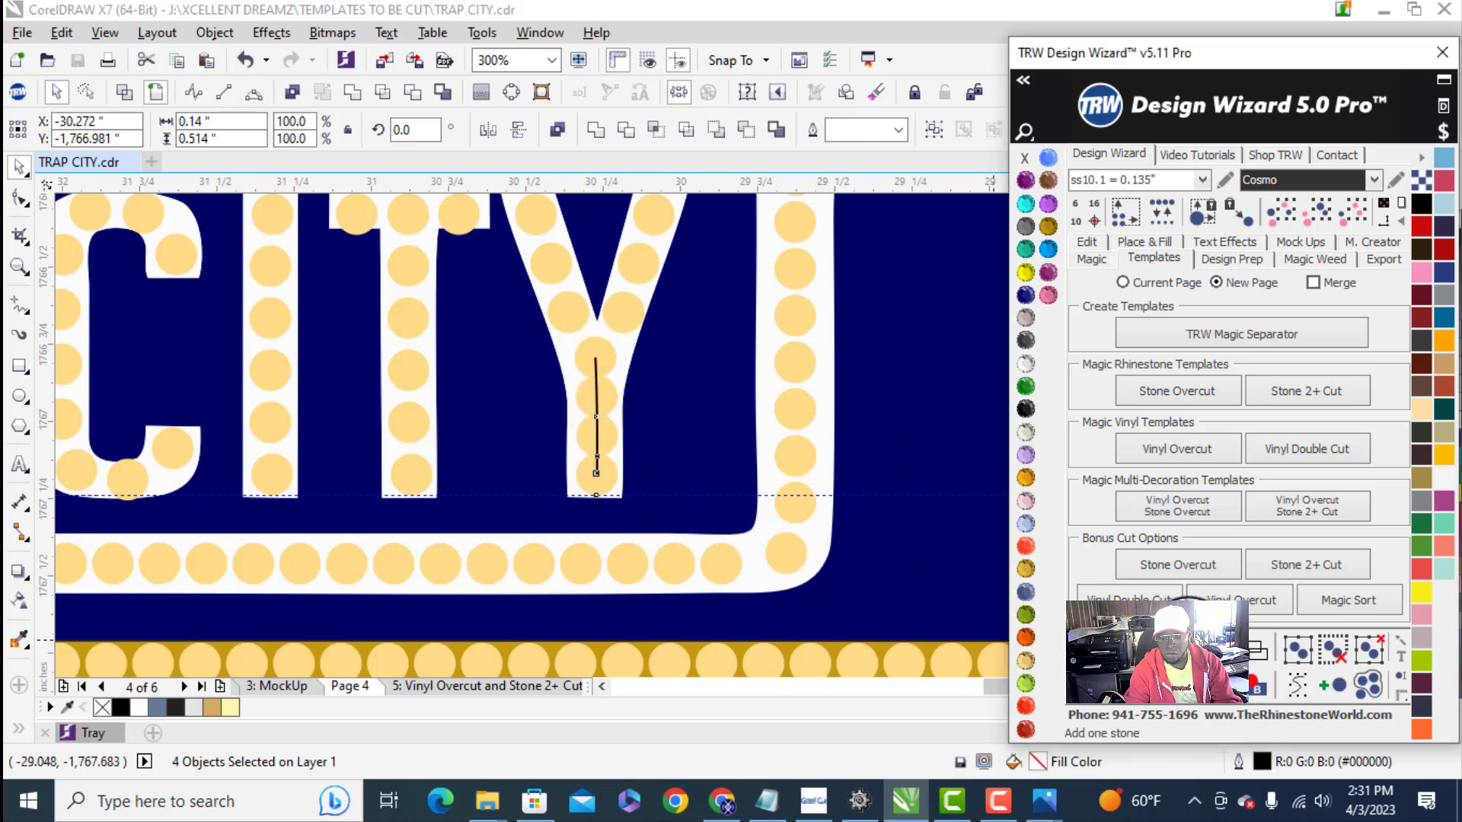
left_click(1156, 648)
left_click(1098, 644)
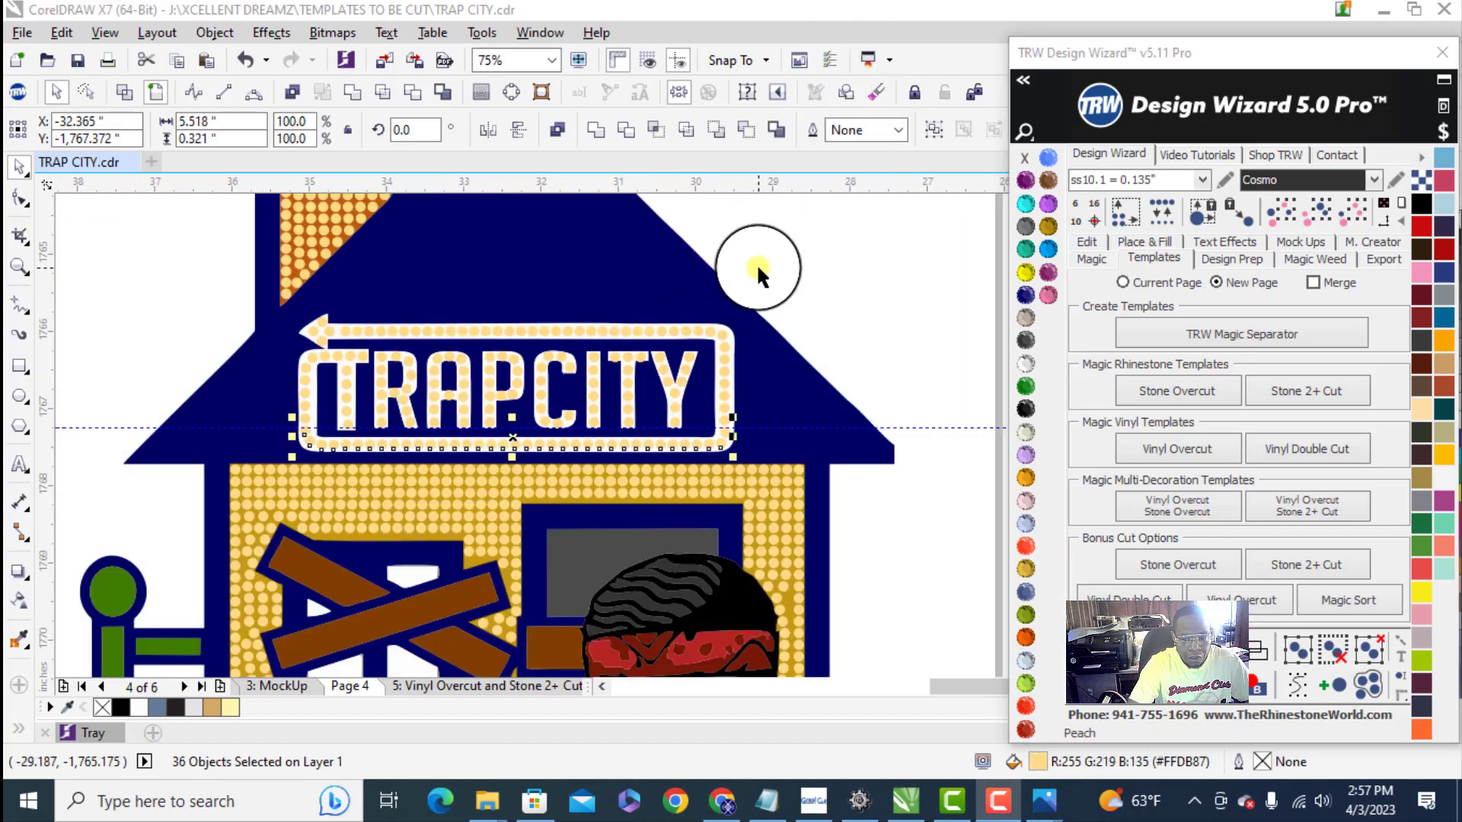
- Deselect the stones along the sign's lower border and review the whole TRAPCITY design
scroll(490, 487, "down", 3)
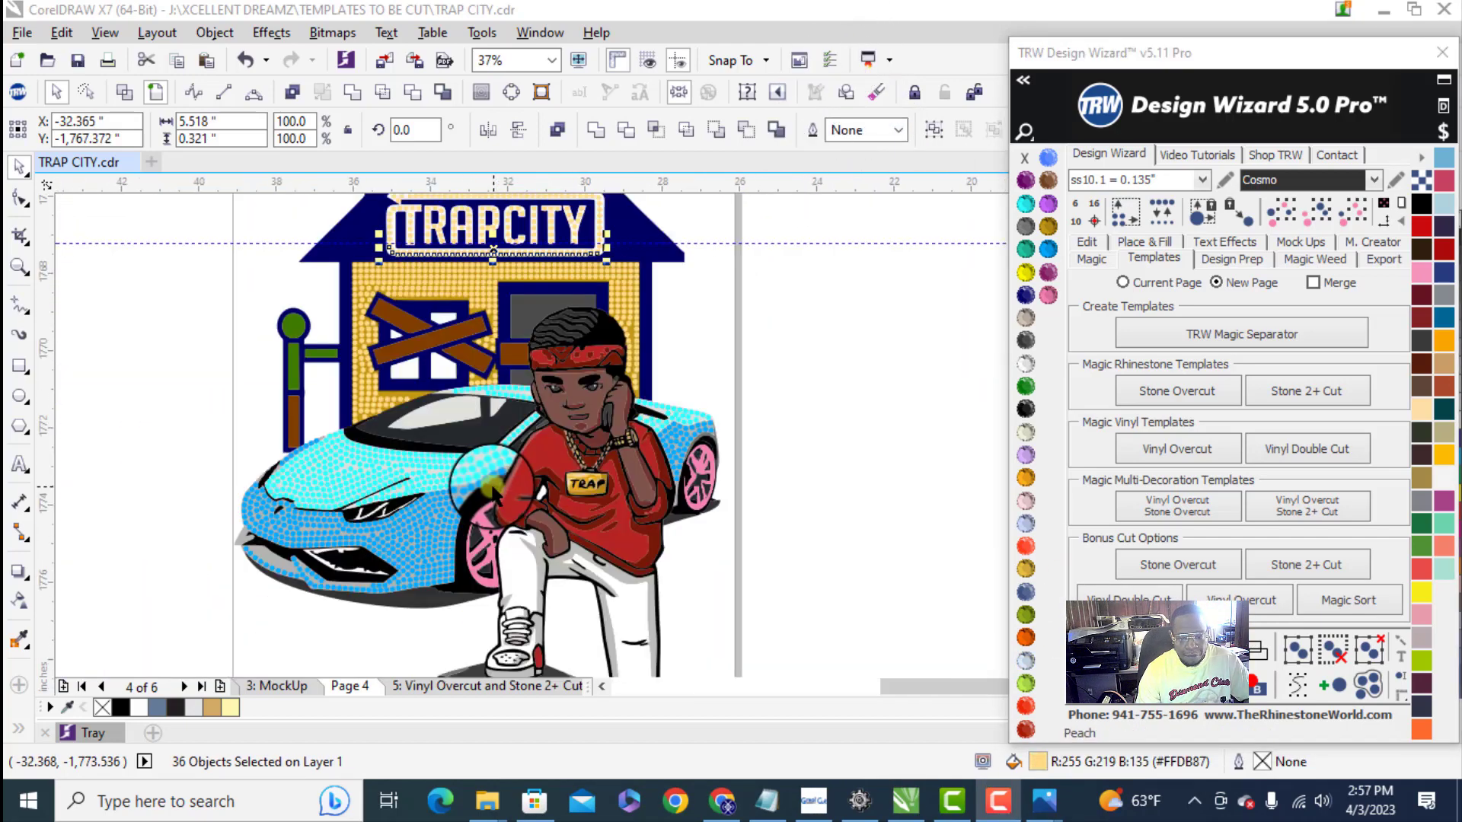
left_click(801, 504)
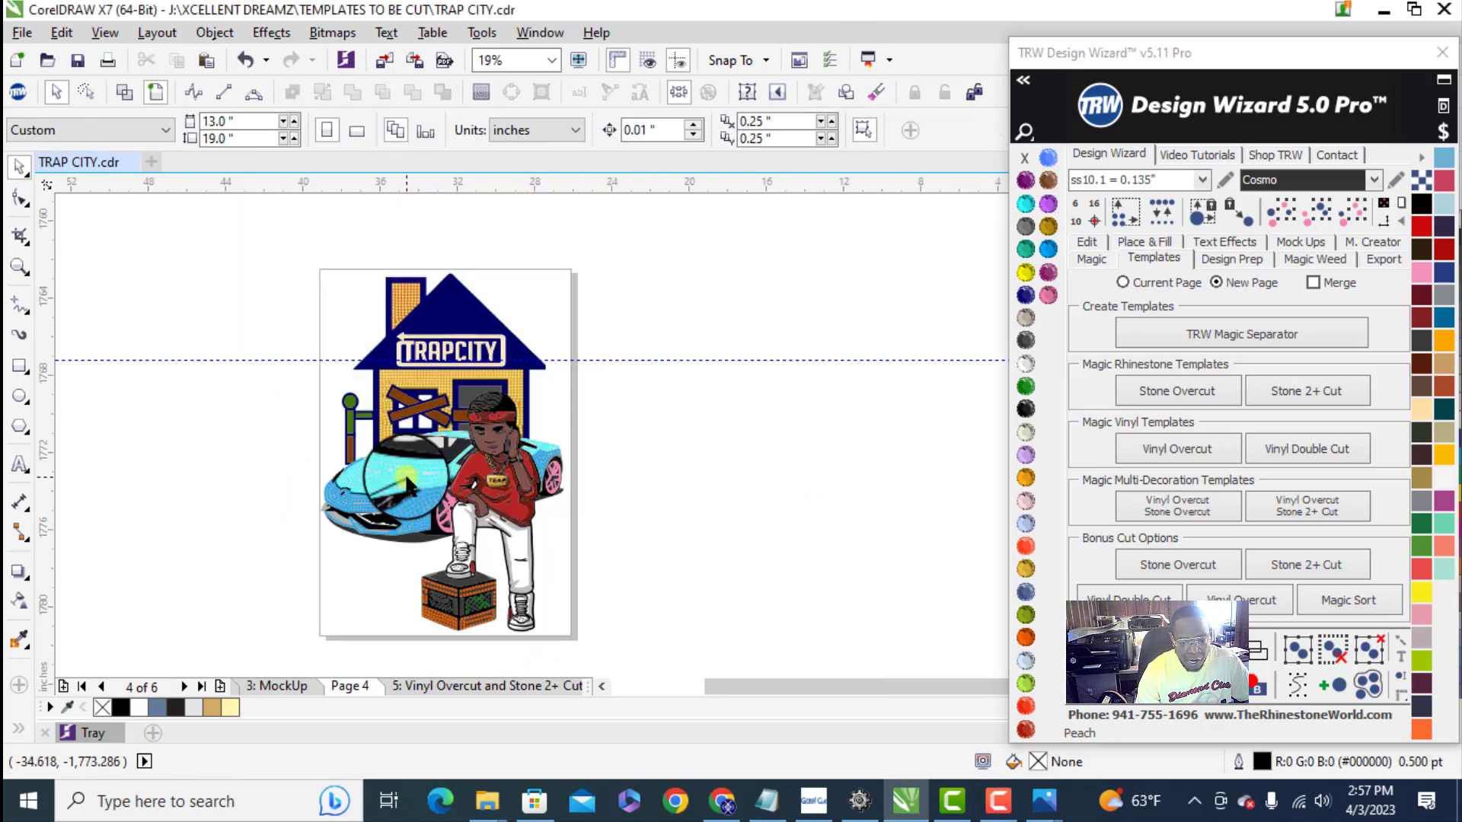
scroll(405, 472, "down", 3)
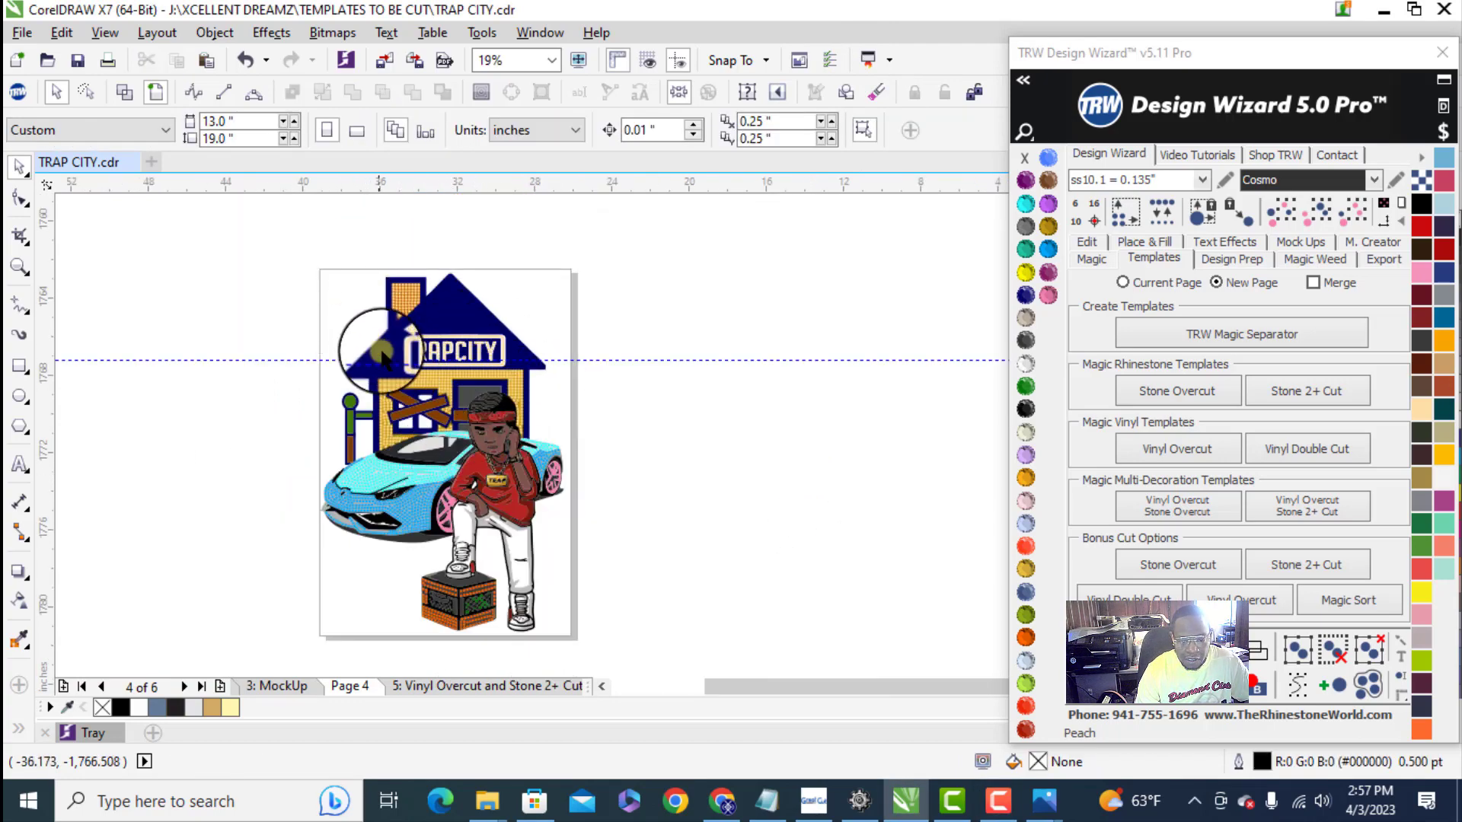
- Reposition the loose stones in the wall's lower corner just above the car's windshield so they no longer crowd each other
scroll(445, 352, "up", 3)
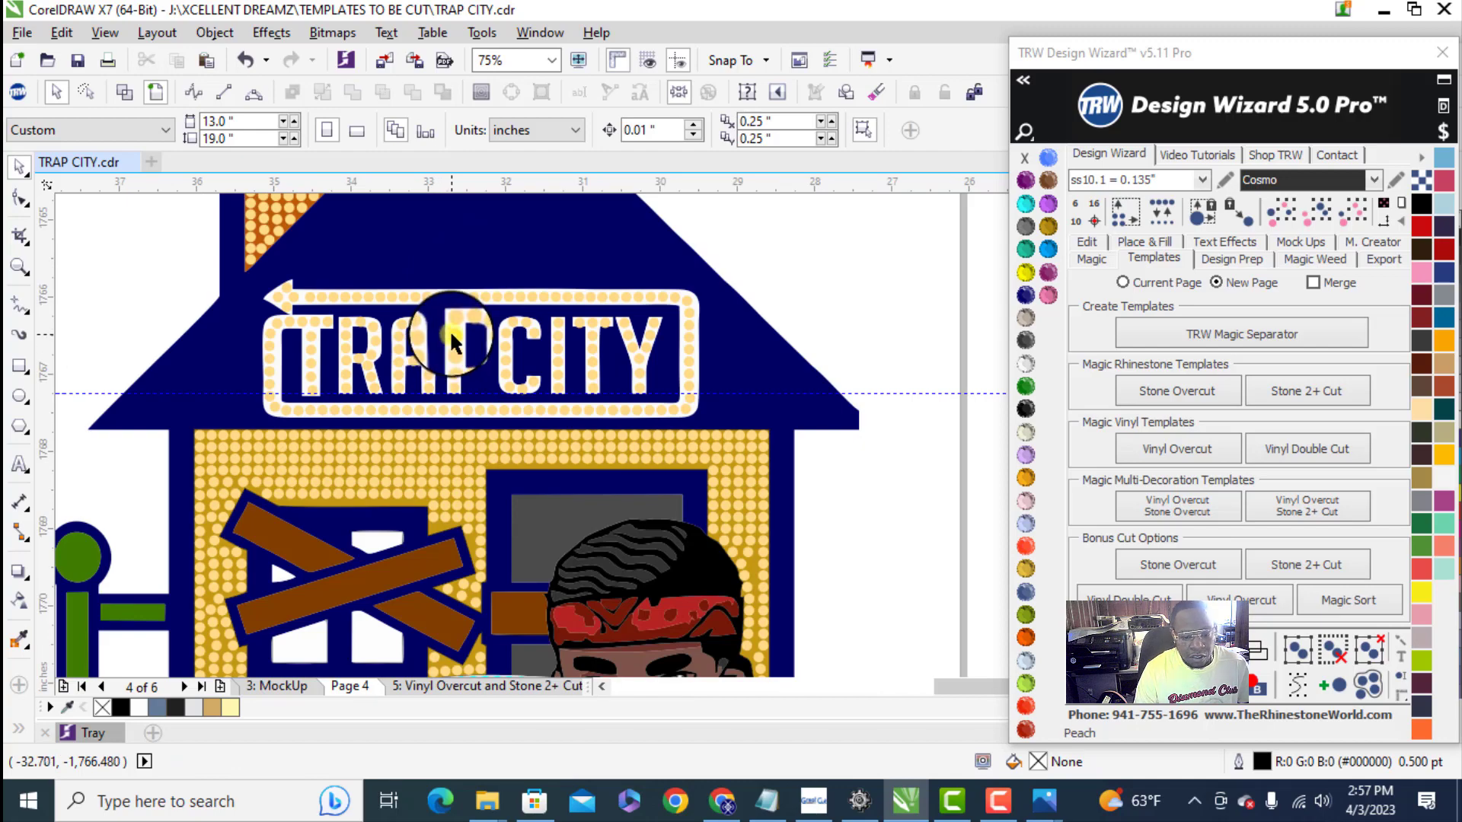
scroll(415, 373, "down", 3)
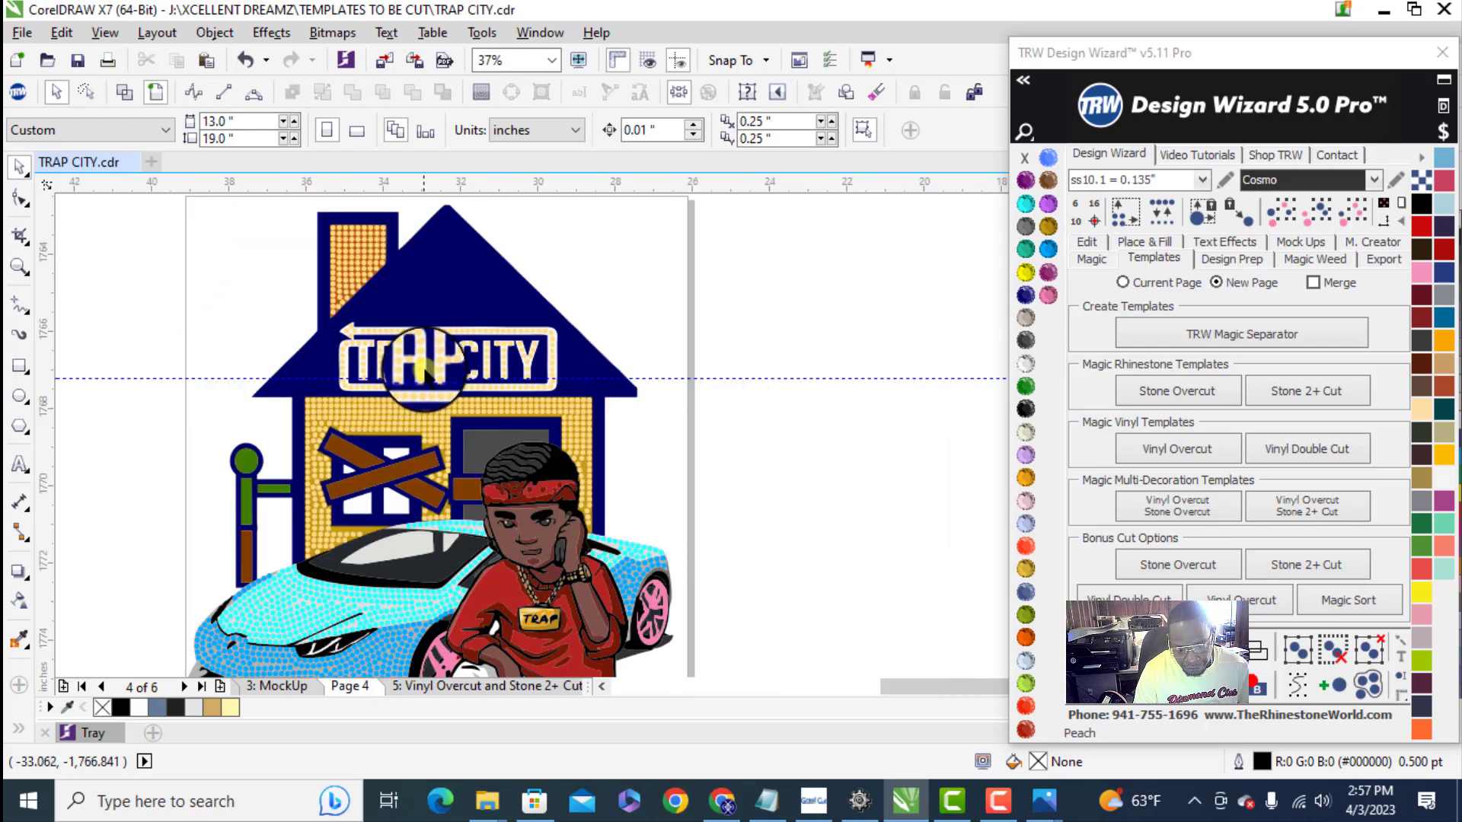
scroll(316, 556, "up", 4)
scroll(316, 556, "up", 4)
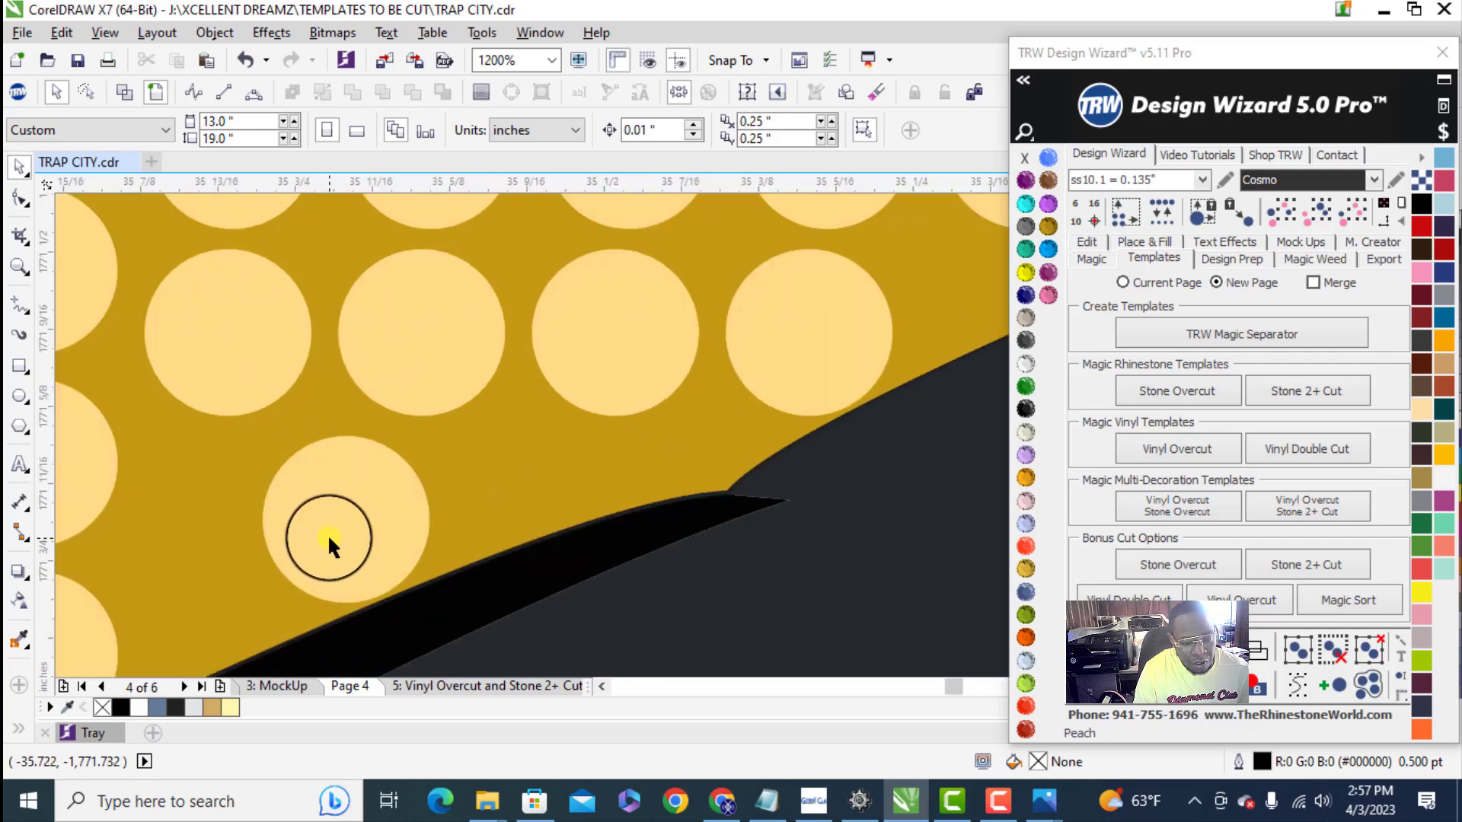
left_click_drag(329, 537, 188, 596)
scroll(193, 585, "down", 2)
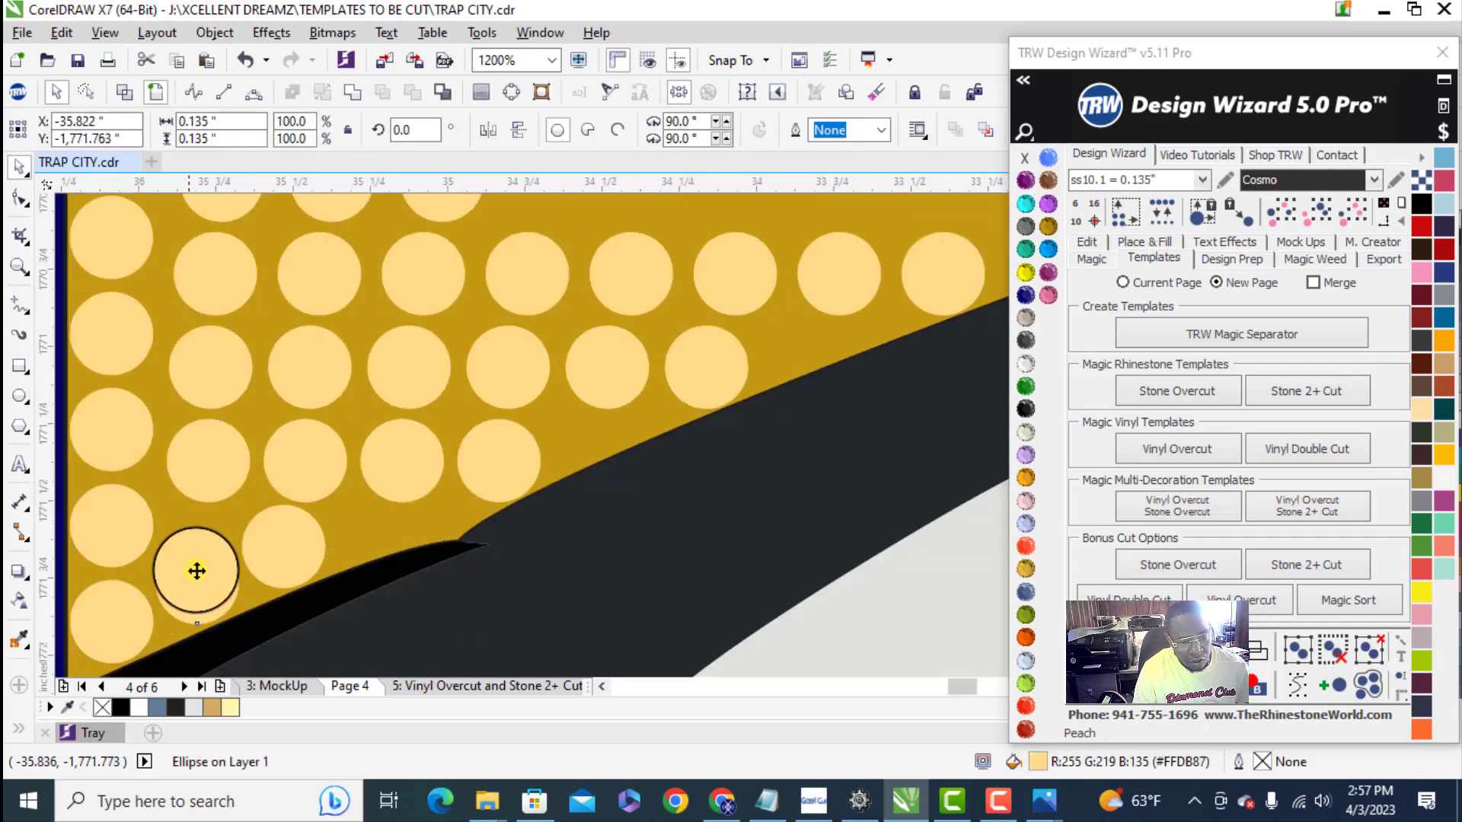
- Place end stones in the wall strip beneath the boarded window and space seven stones evenly between its ends, clearing the guide path
scroll(359, 399, "up", 1)
left_click_drag(299, 354, 648, 365)
scroll(289, 364, "down", 1)
left_click(345, 362, "shift")
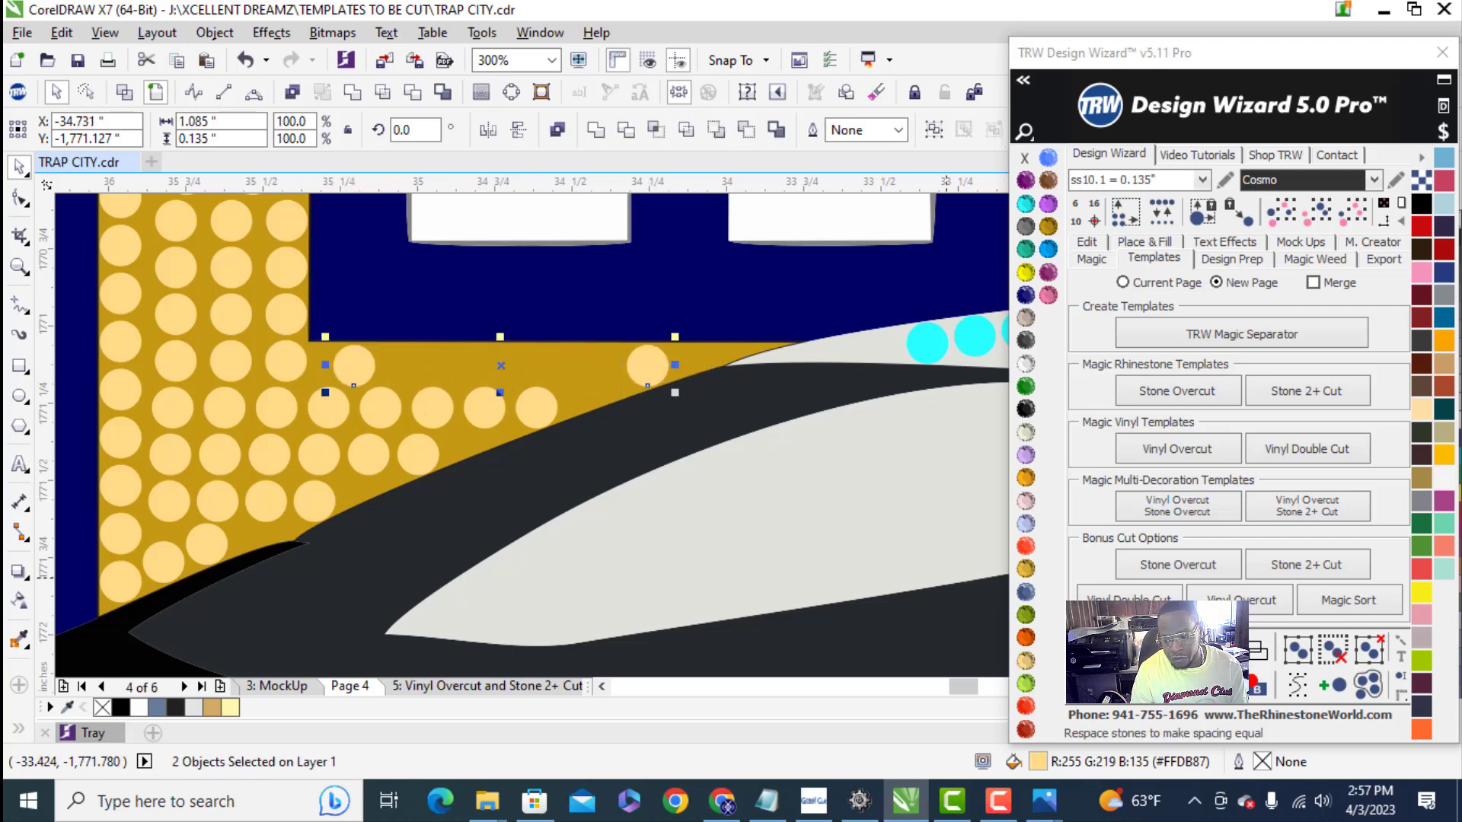
left_click(1332, 686)
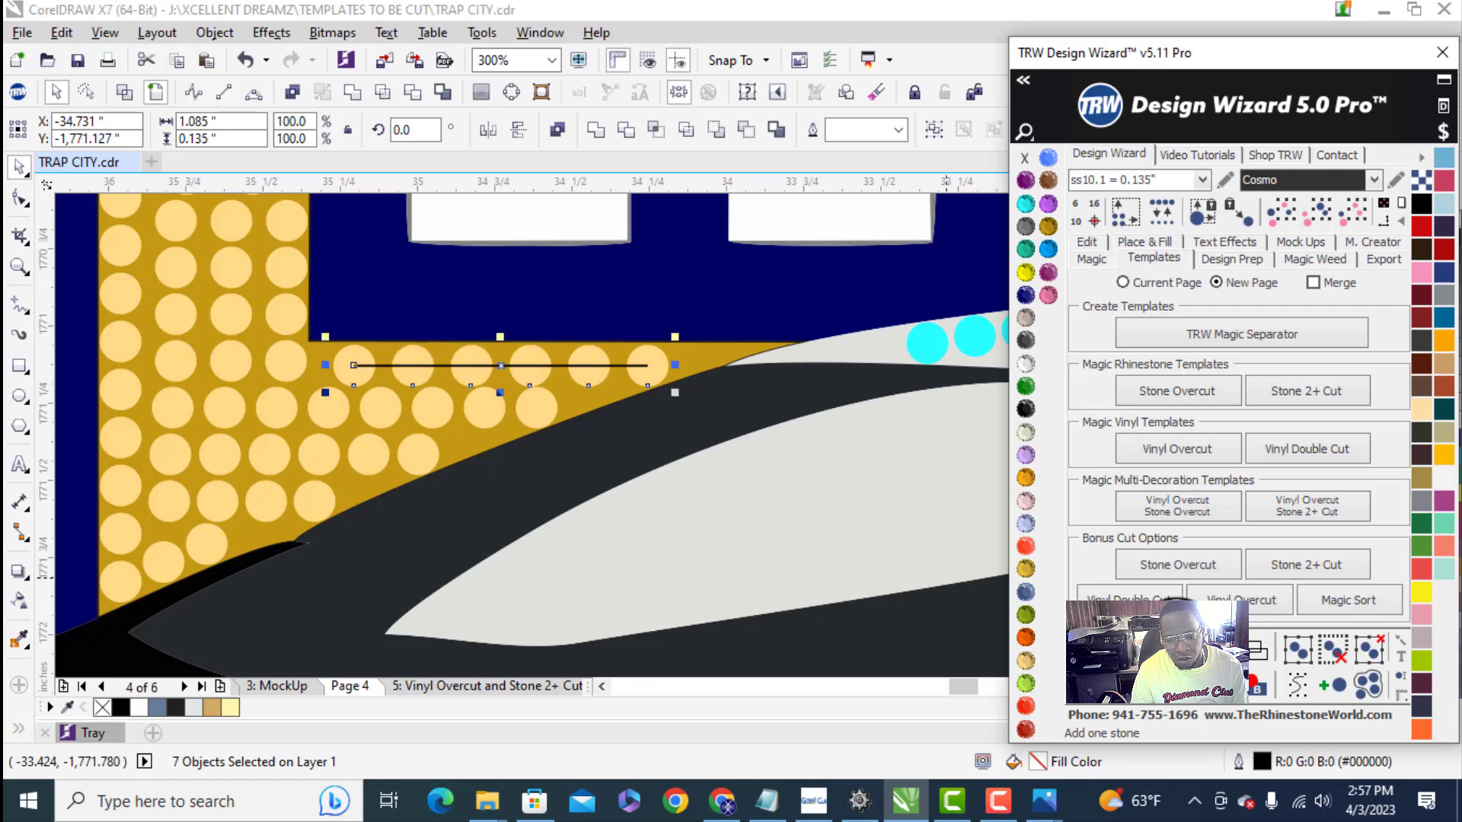
left_click(1333, 651)
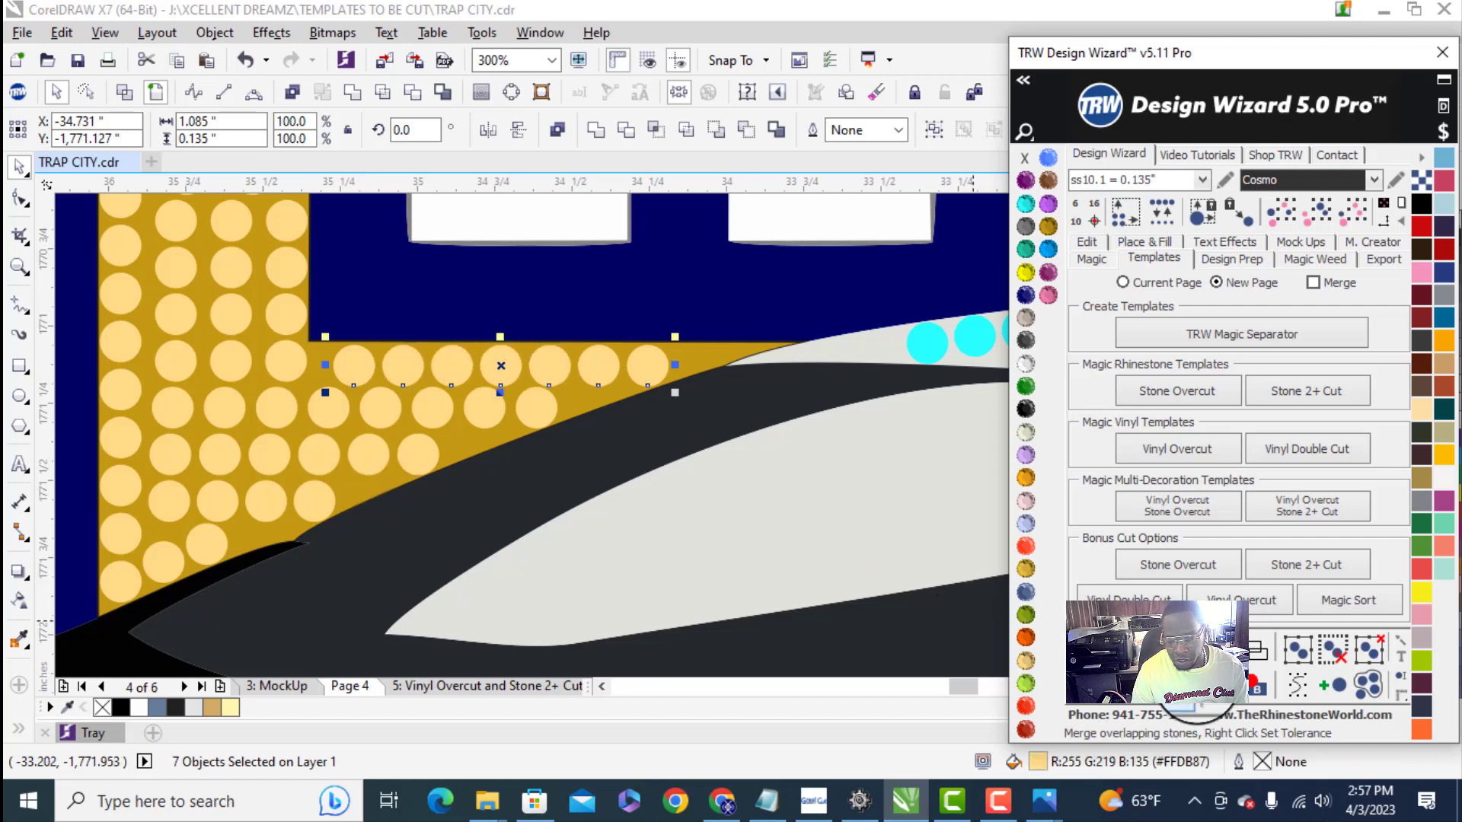
scroll(283, 470, "down", 2)
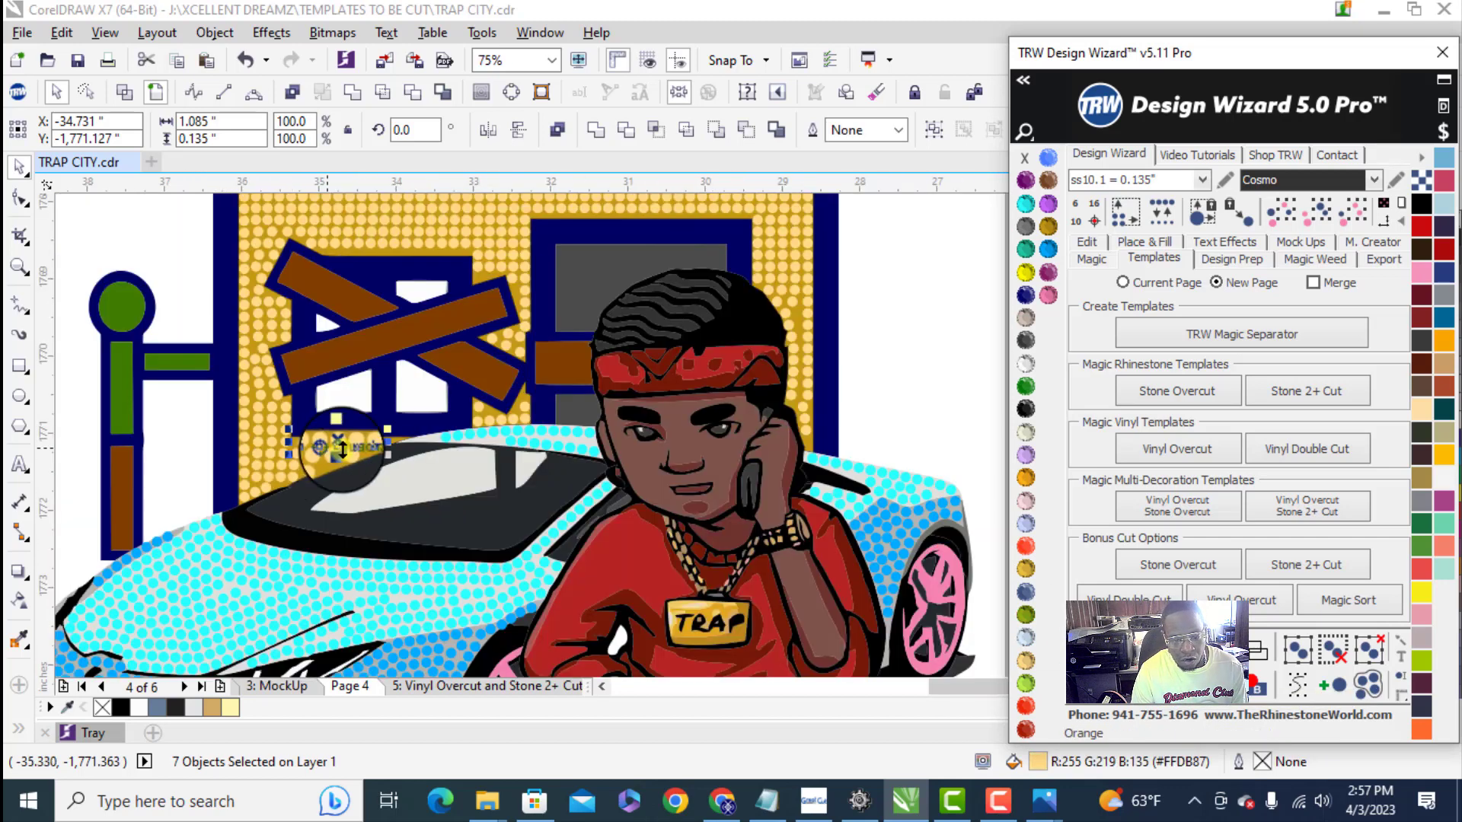
left_click(172, 449)
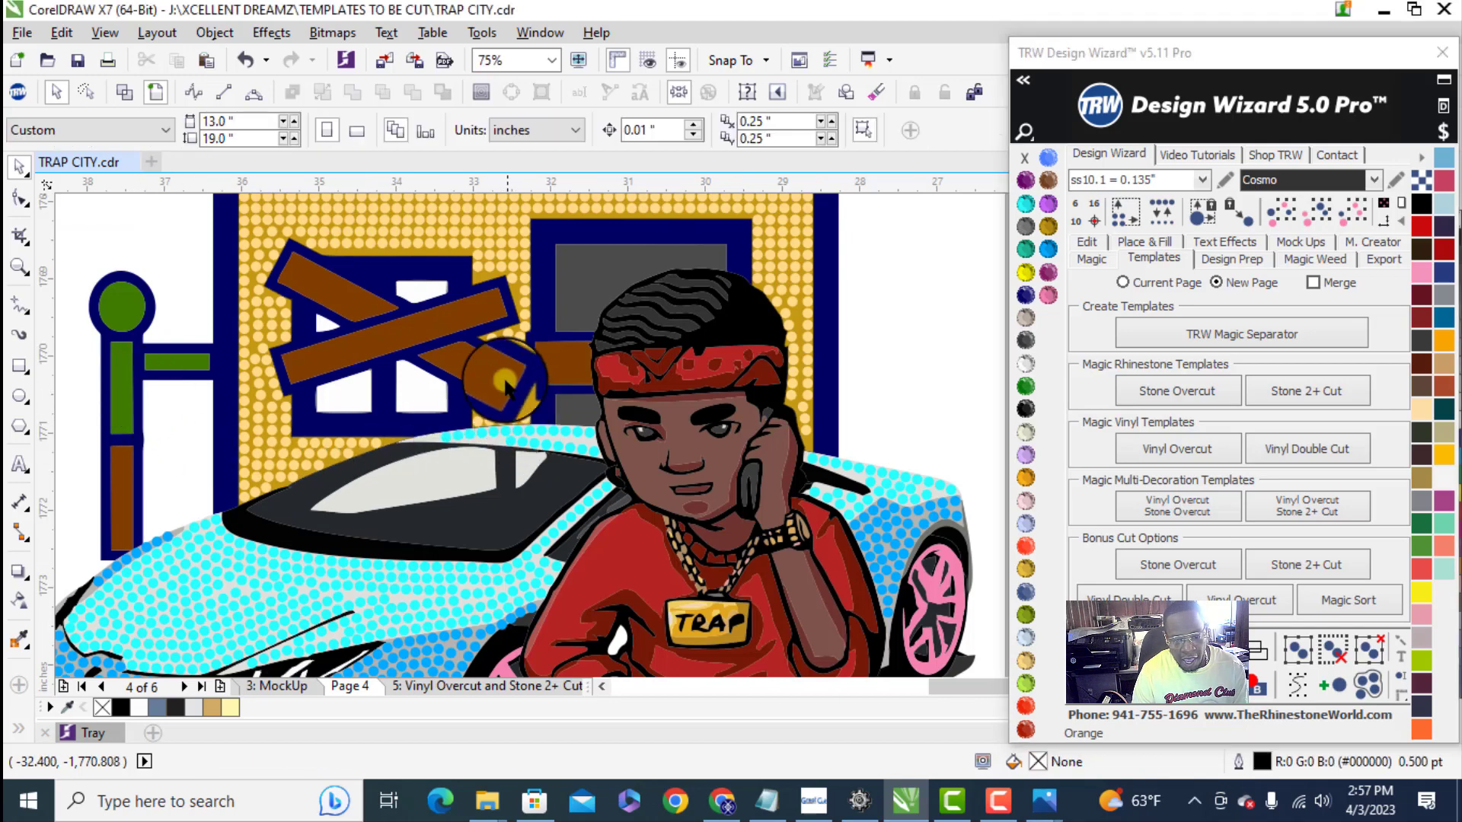
- Separate the overlapping stones on the wall beside the character's hand and move one down to the base of the wall's right edge
scroll(477, 394, "down", 1)
scroll(658, 390, "up", 4)
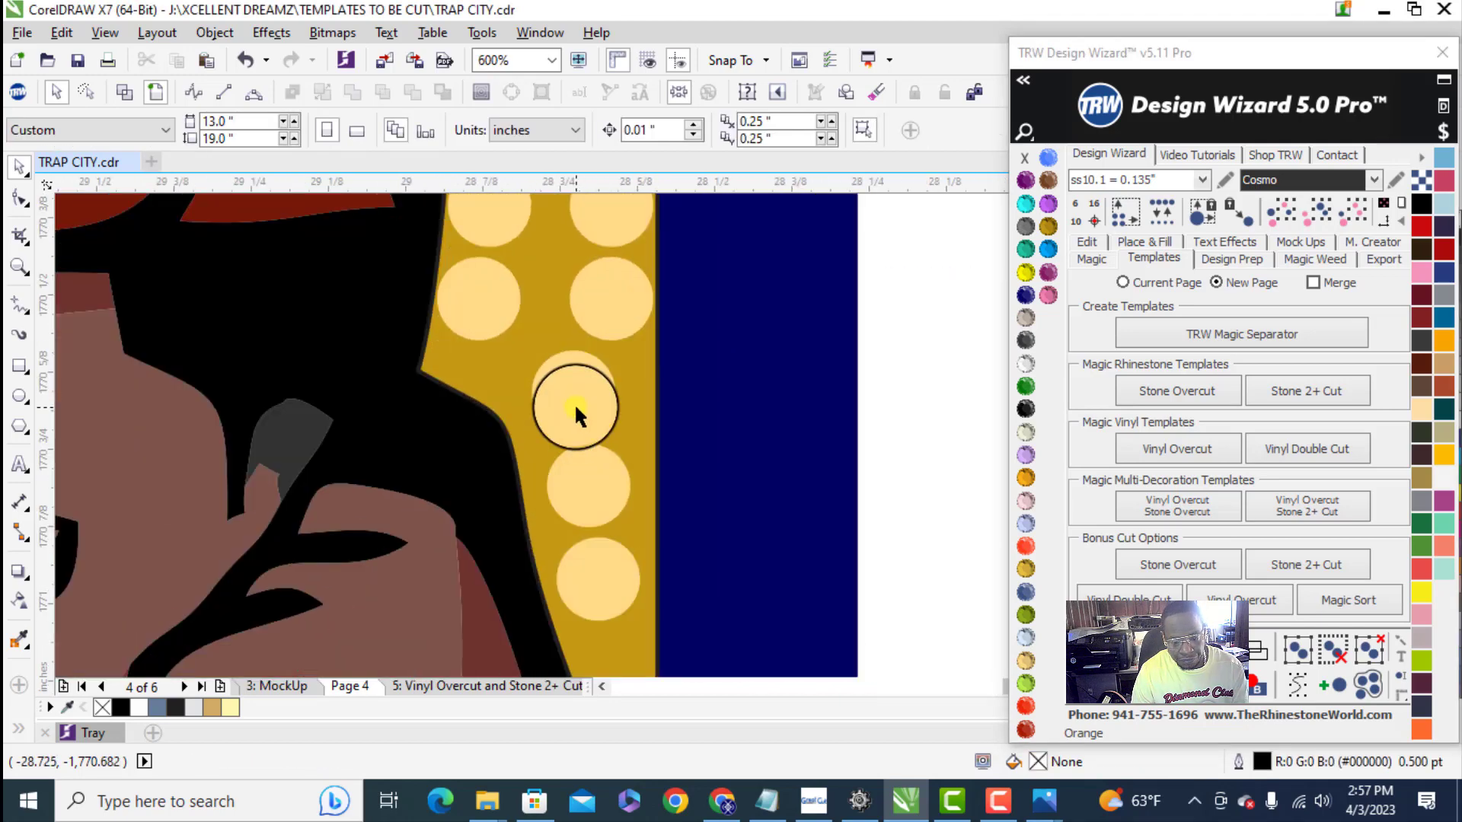
left_click(575, 408)
left_click_drag(583, 495, 613, 614)
scroll(874, 541, "down", 4)
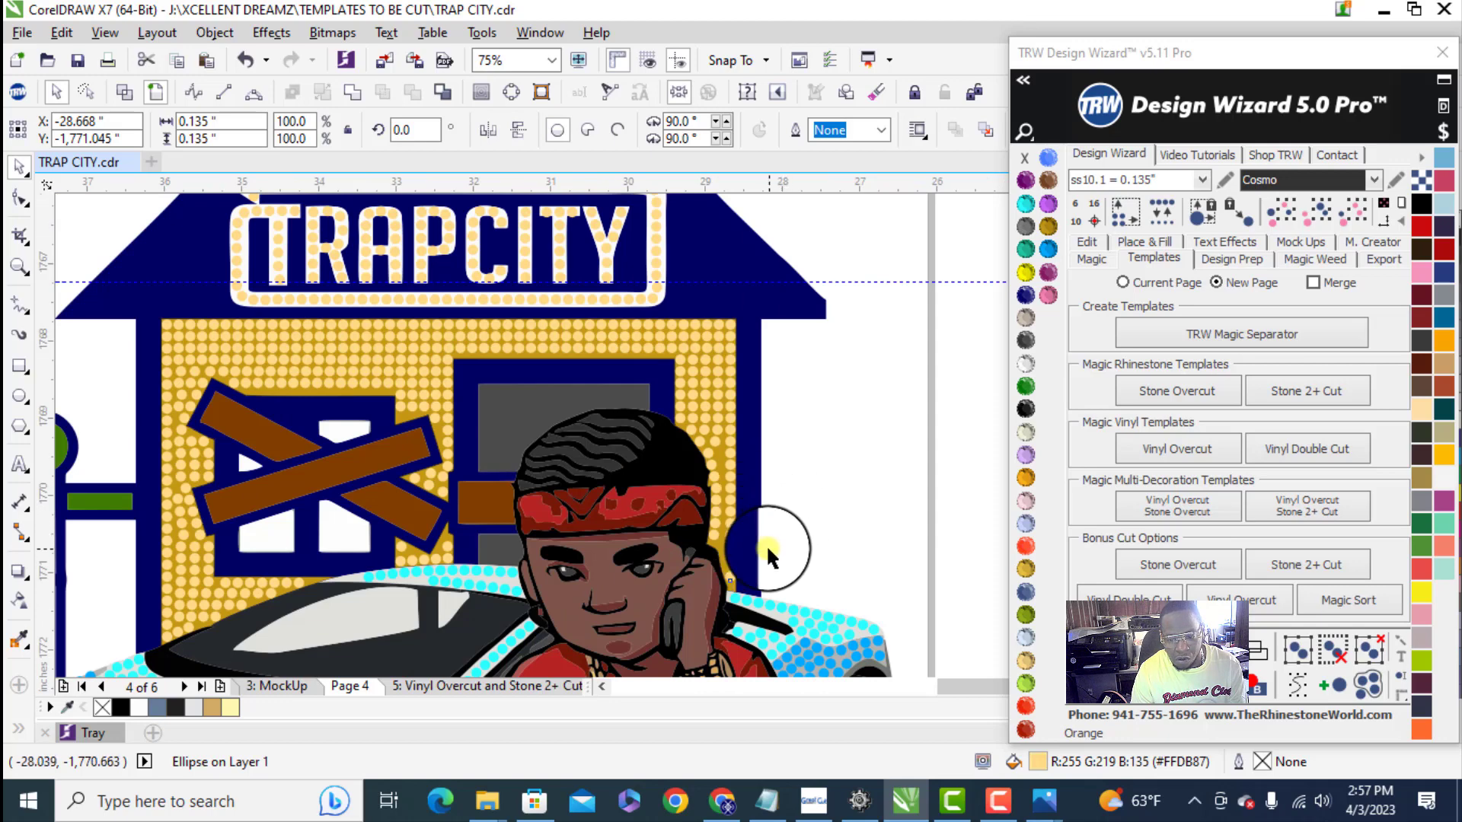
- Delete the stone column along the wall's right edge and refill it between its top and bottom stones at 0.02 spacing
left_click_drag(719, 338, 721, 328)
key("Delete")
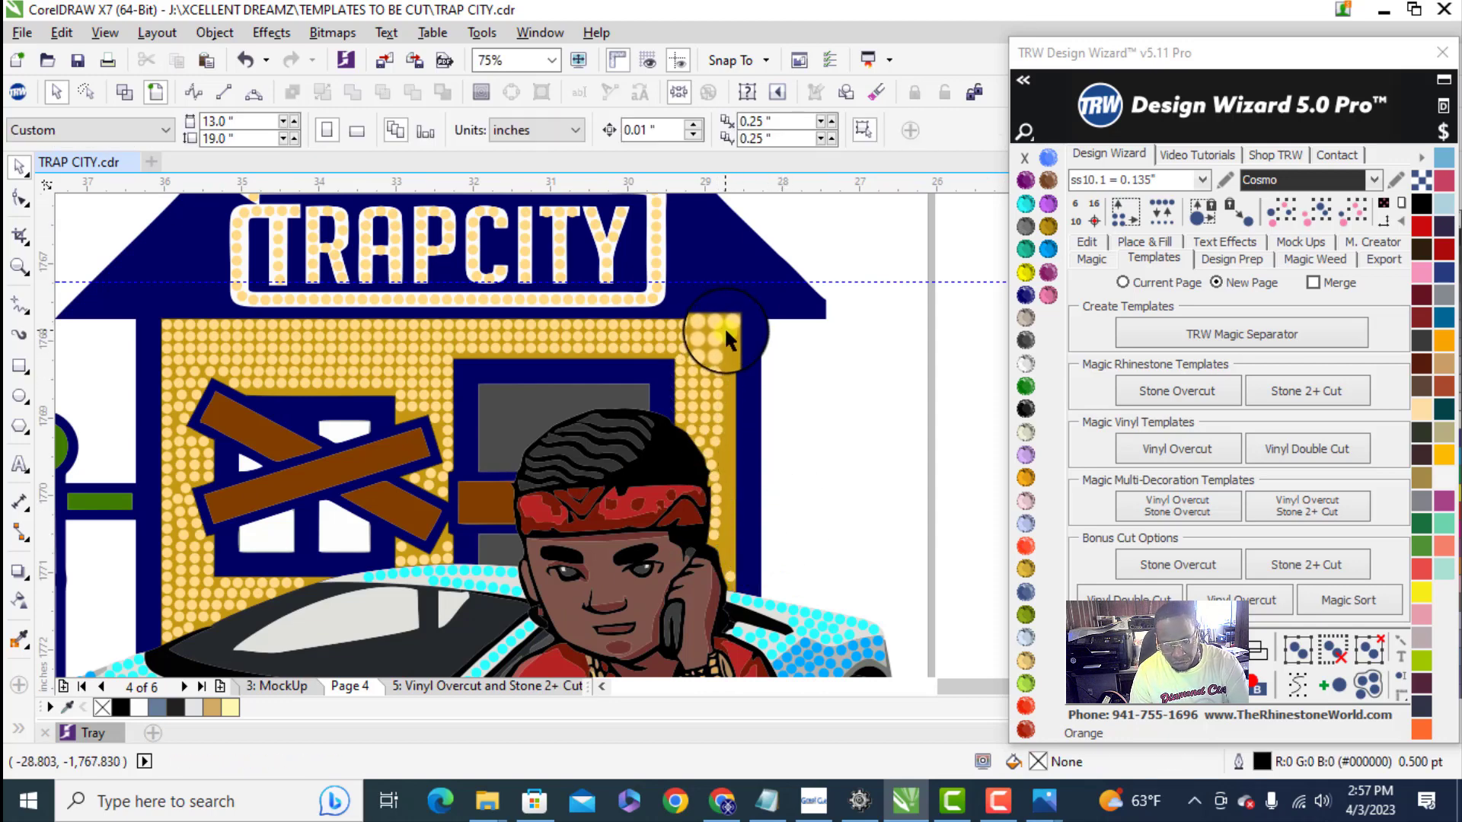
left_click(731, 328)
left_click(731, 576, "shift")
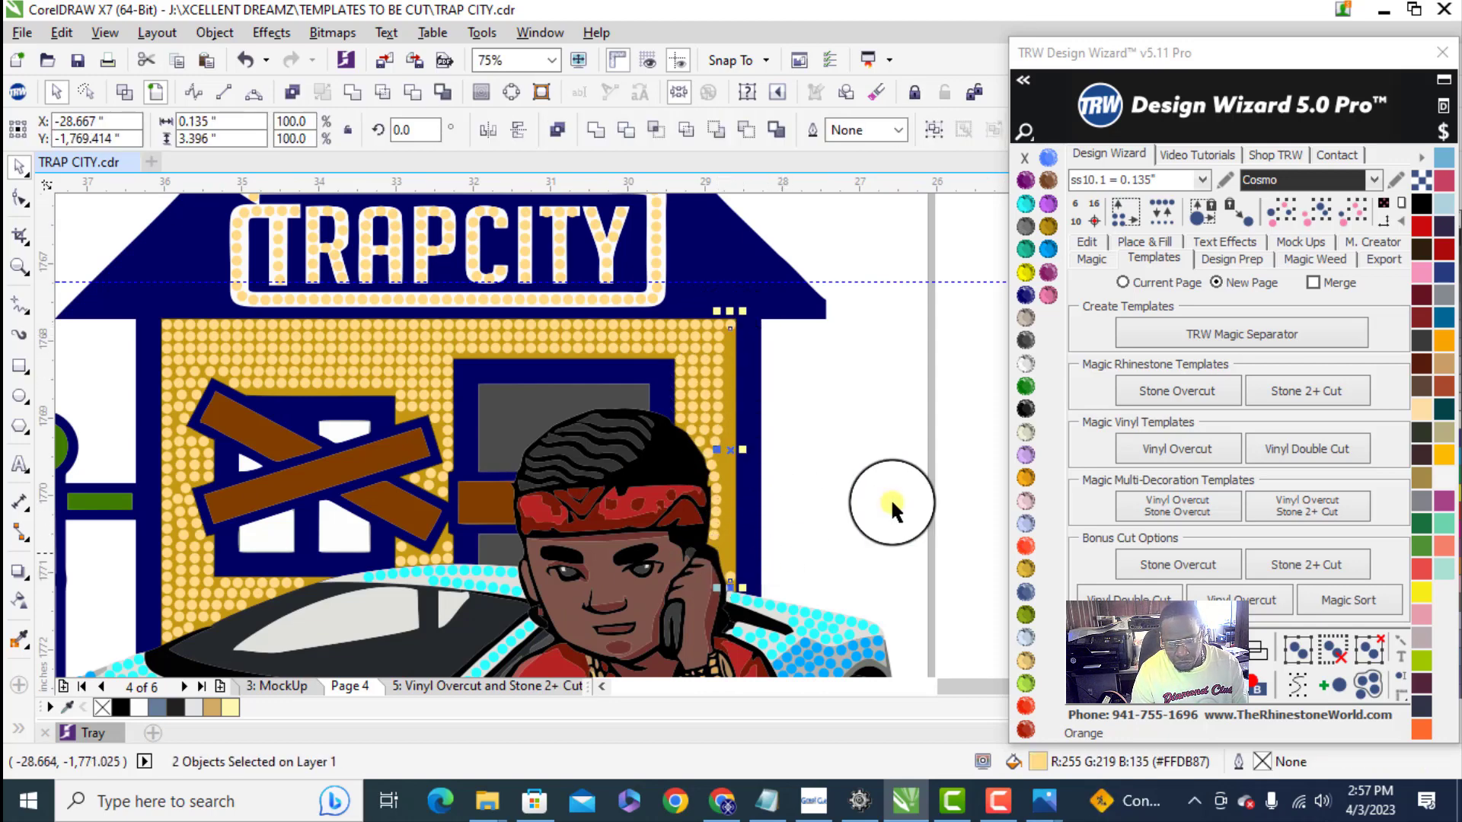
left_click(1089, 243)
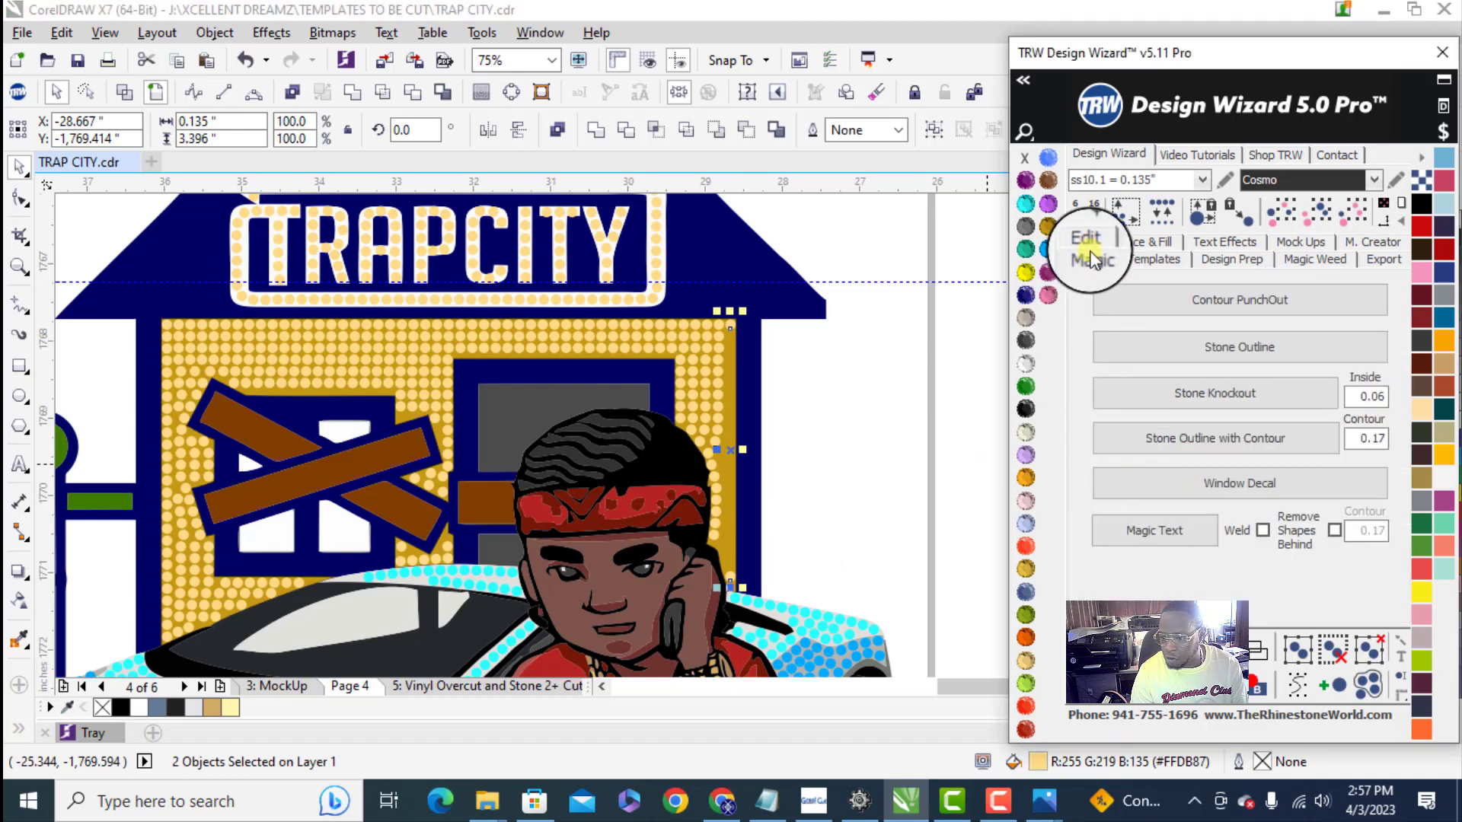
left_click(1091, 503)
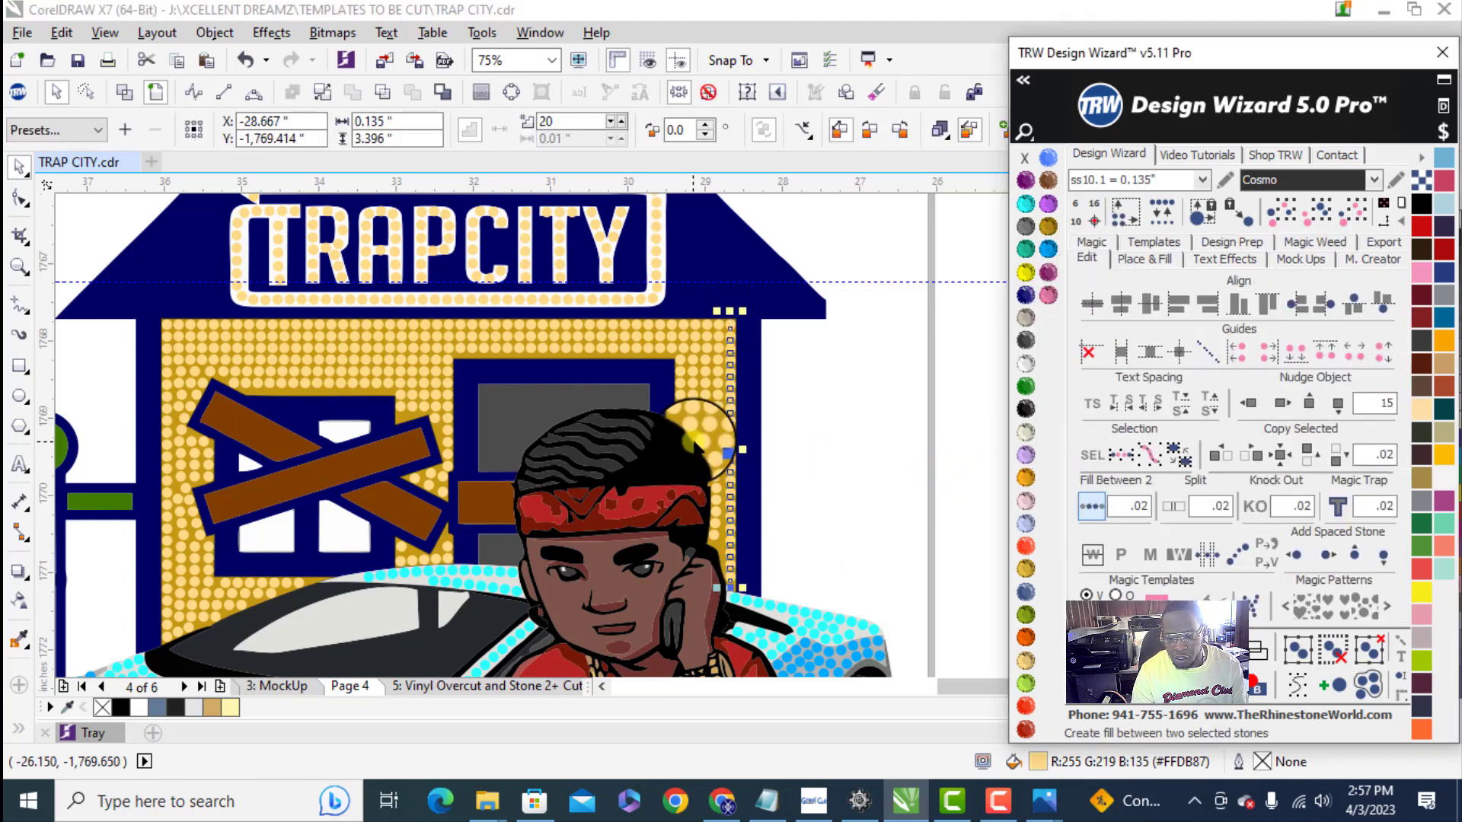
scroll(742, 472, "up", 2)
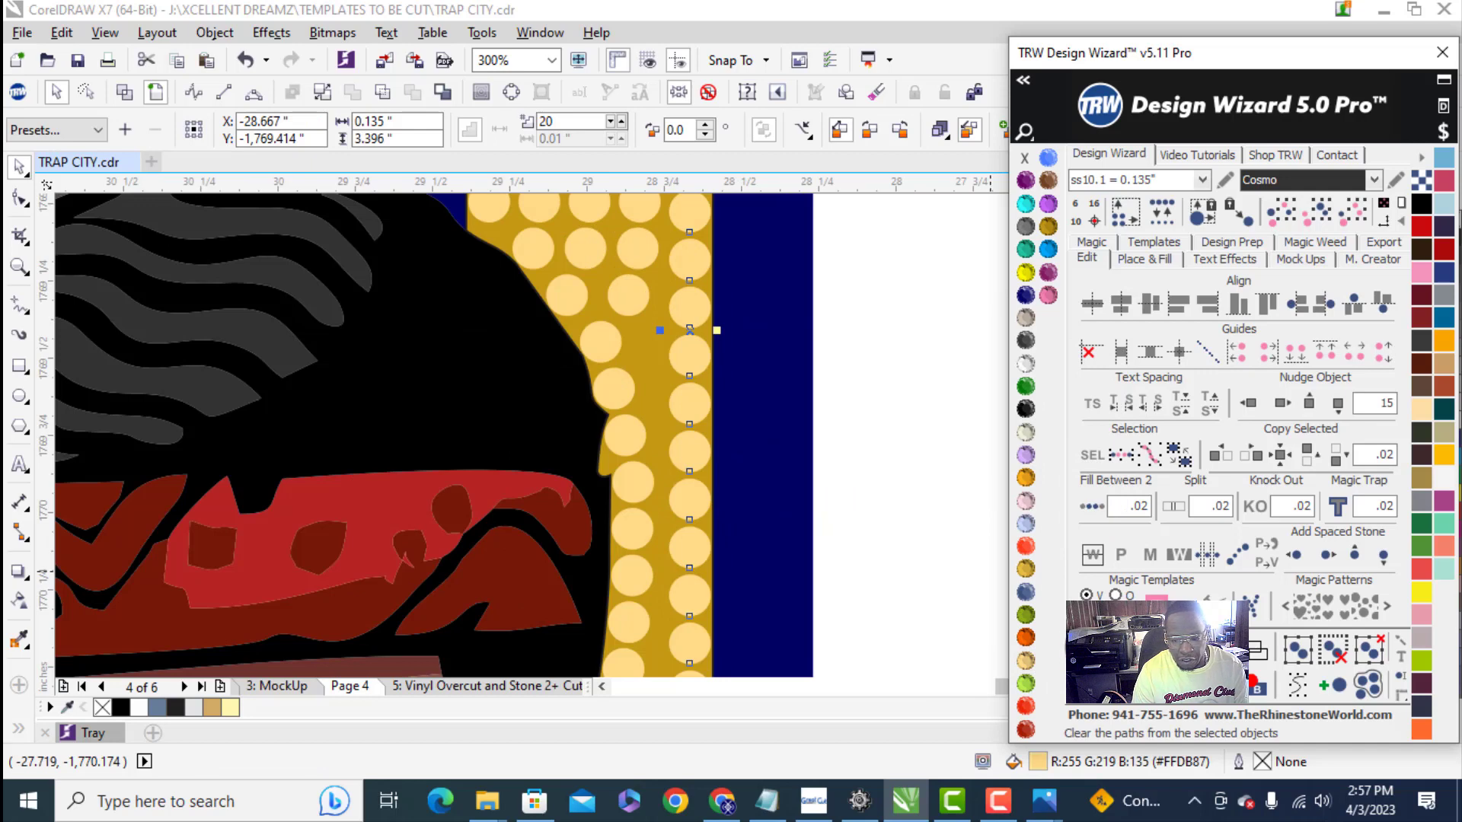
scroll(685, 346, "up", 2)
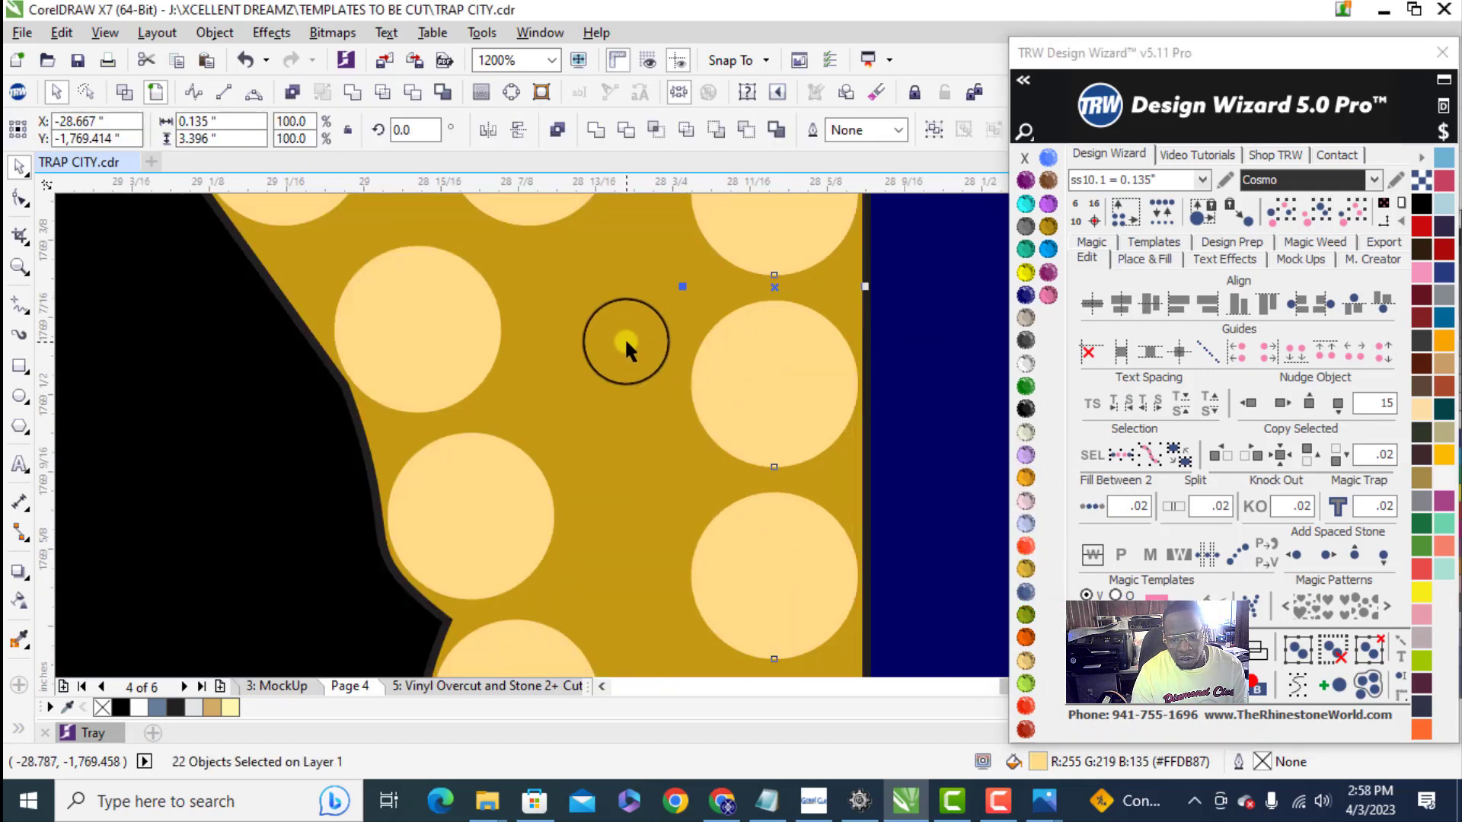
left_click(1110, 636)
- Fill the gap beside the character's hair with one stone between the inner stone and the wall's right-edge column
left_click(374, 314)
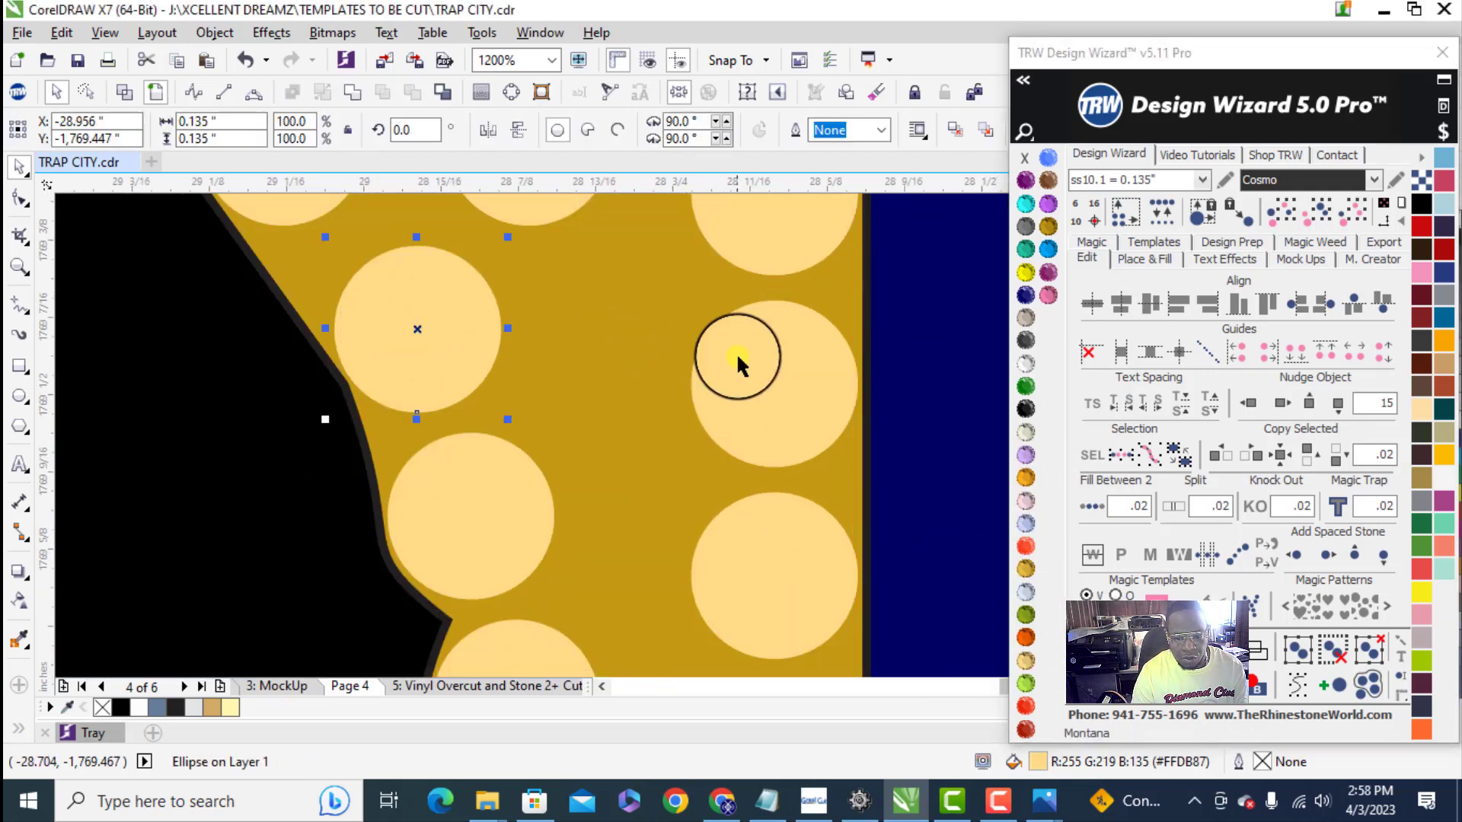
left_click(844, 420, "shift")
left_click(1092, 505)
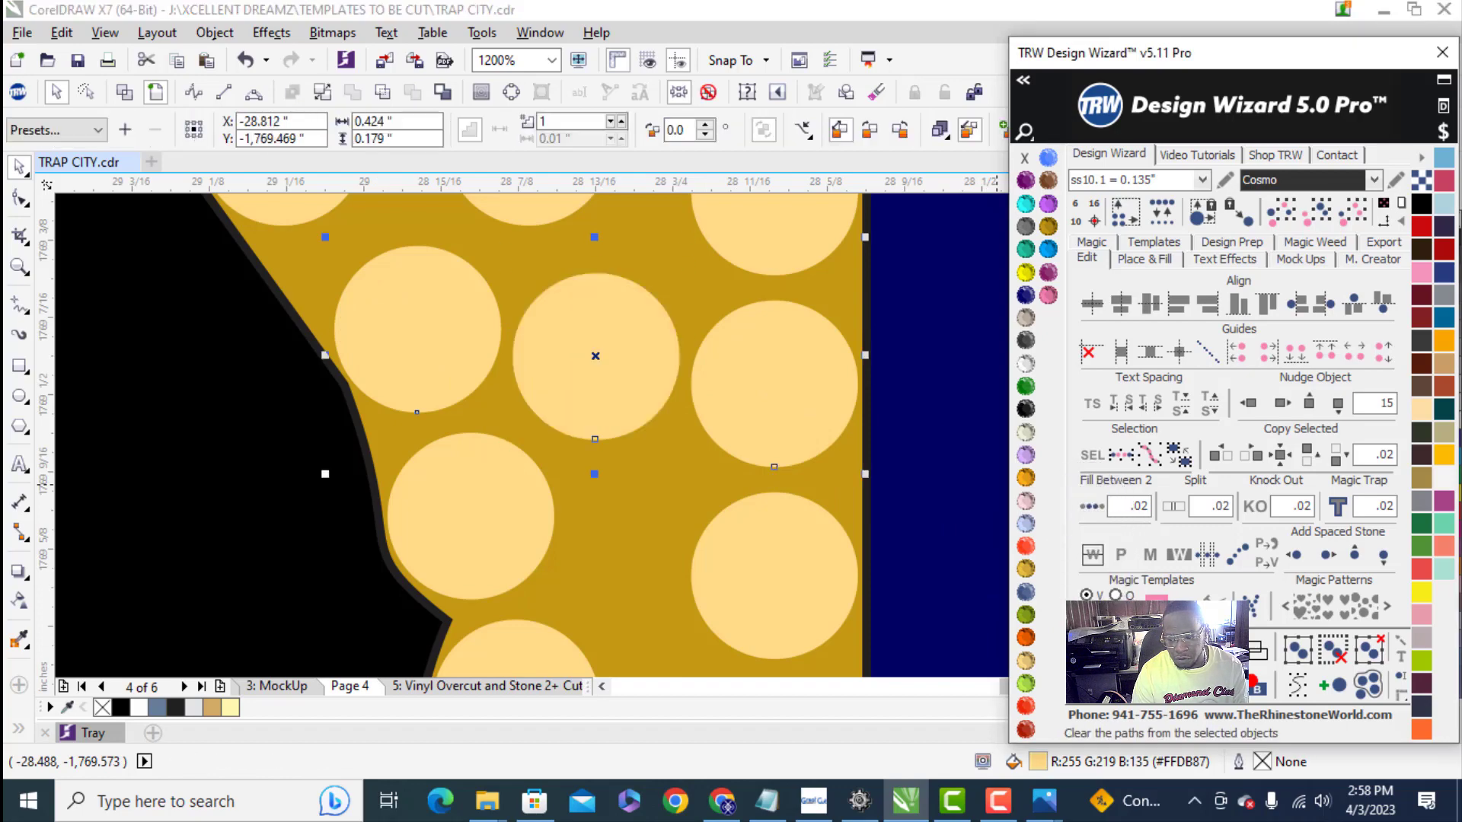
scroll(587, 411, "down", 3)
scroll(690, 415, "down", 3)
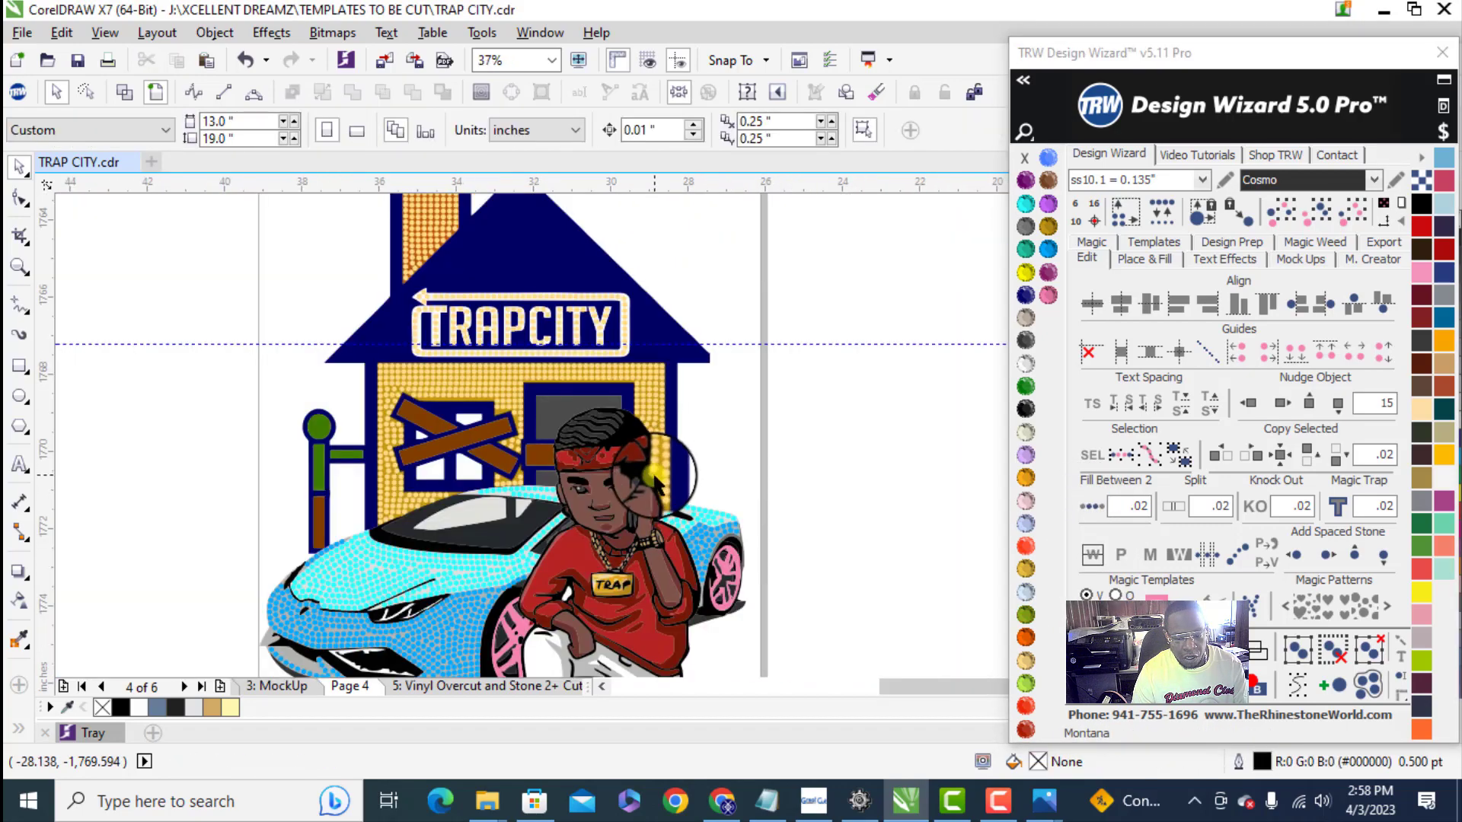
- Move the lowest stone in the inner column beside the character's face down into the notch of the gold wall
scroll(656, 464, "up", 8)
left_click(645, 409)
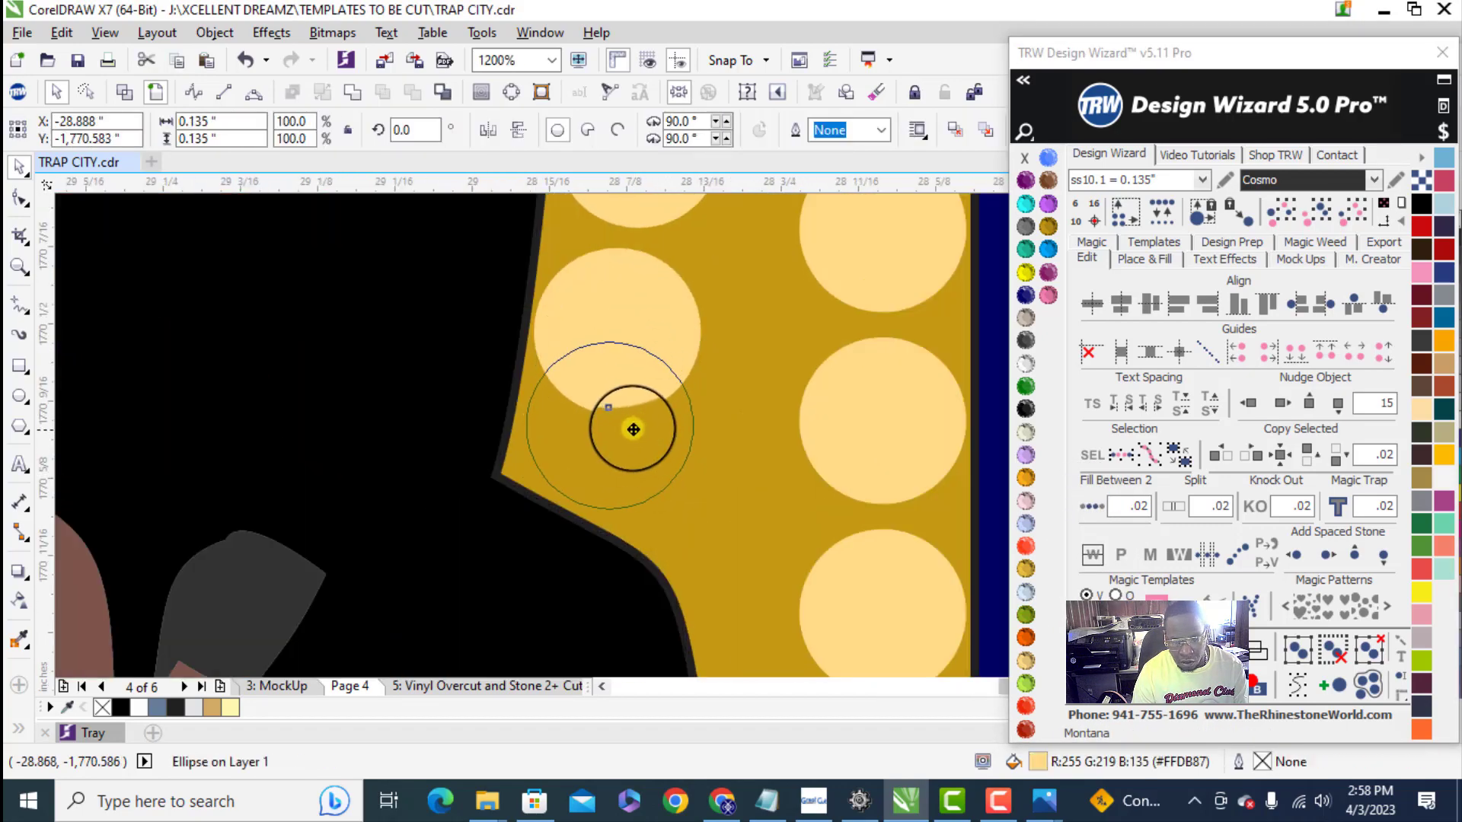
scroll(625, 499, "down", 6)
scroll(638, 458, "up", 1)
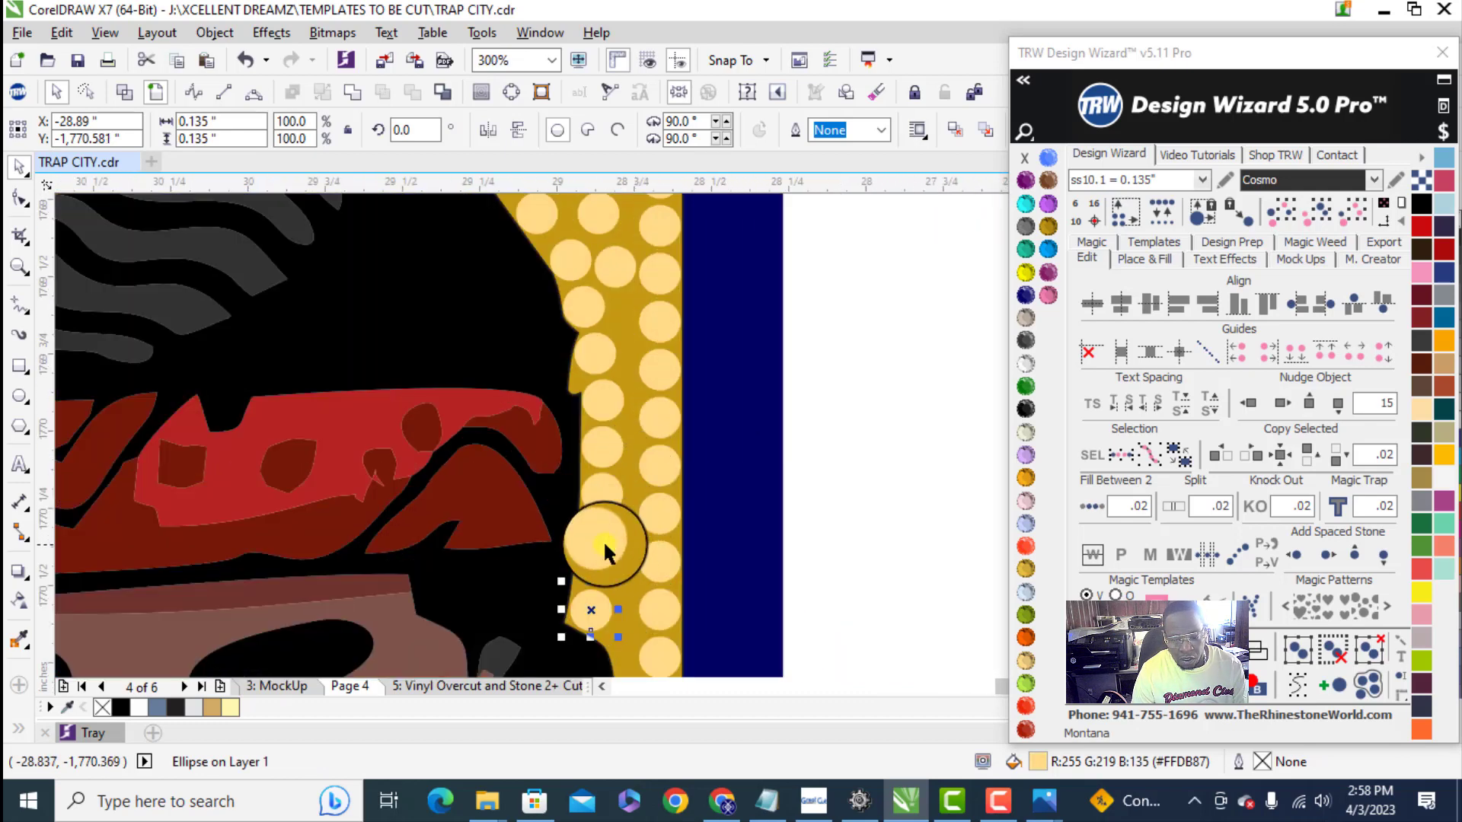
- Respace the eight inner-column stones beside the character's head evenly along their curve, testing one extra stone and clearing the guide path
left_click(603, 542, "shift")
left_click(601, 397, "shift")
left_click(592, 350, "shift")
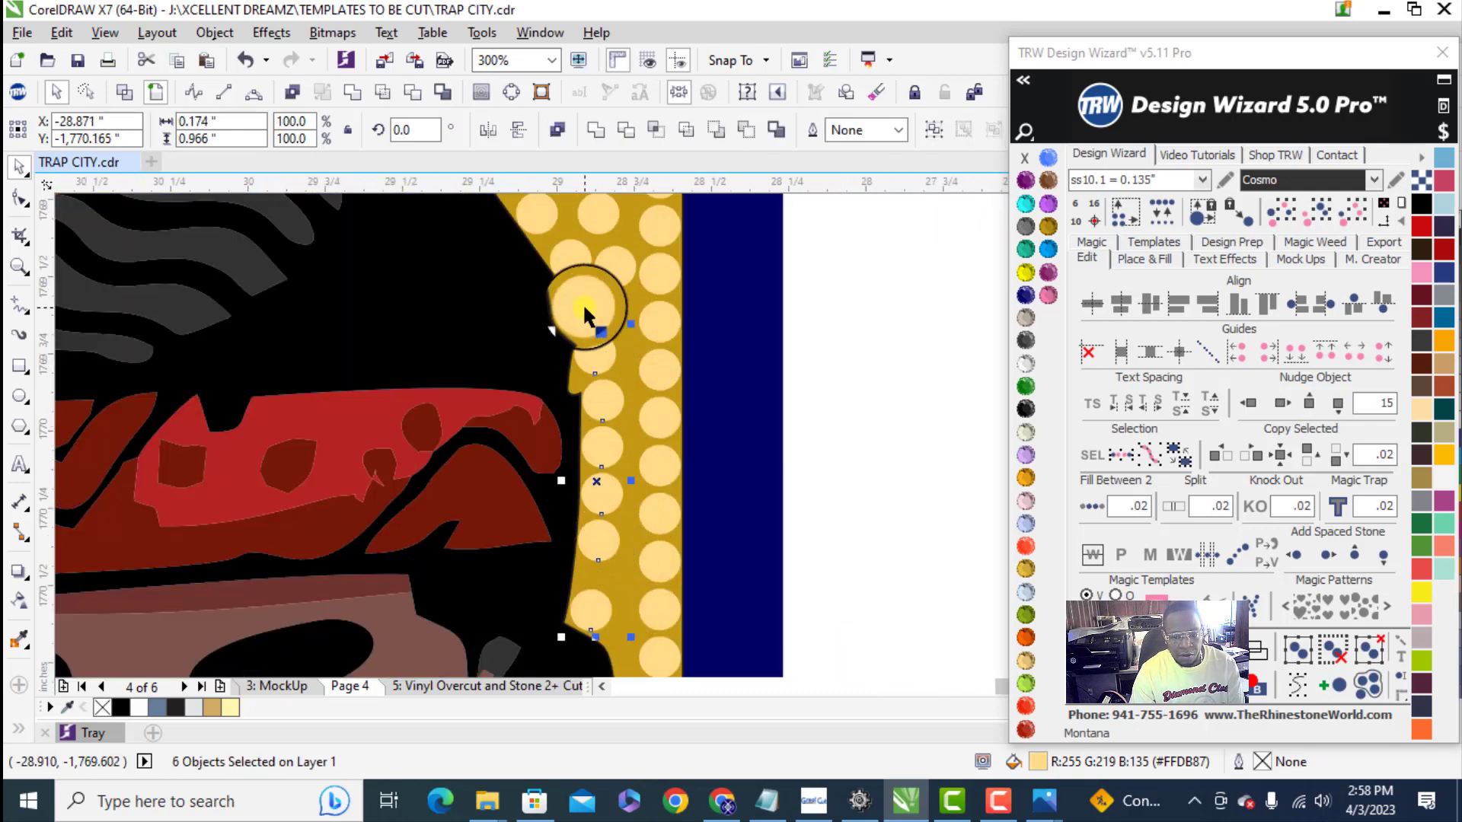
left_click(583, 303, "shift")
left_click(576, 251, "shift")
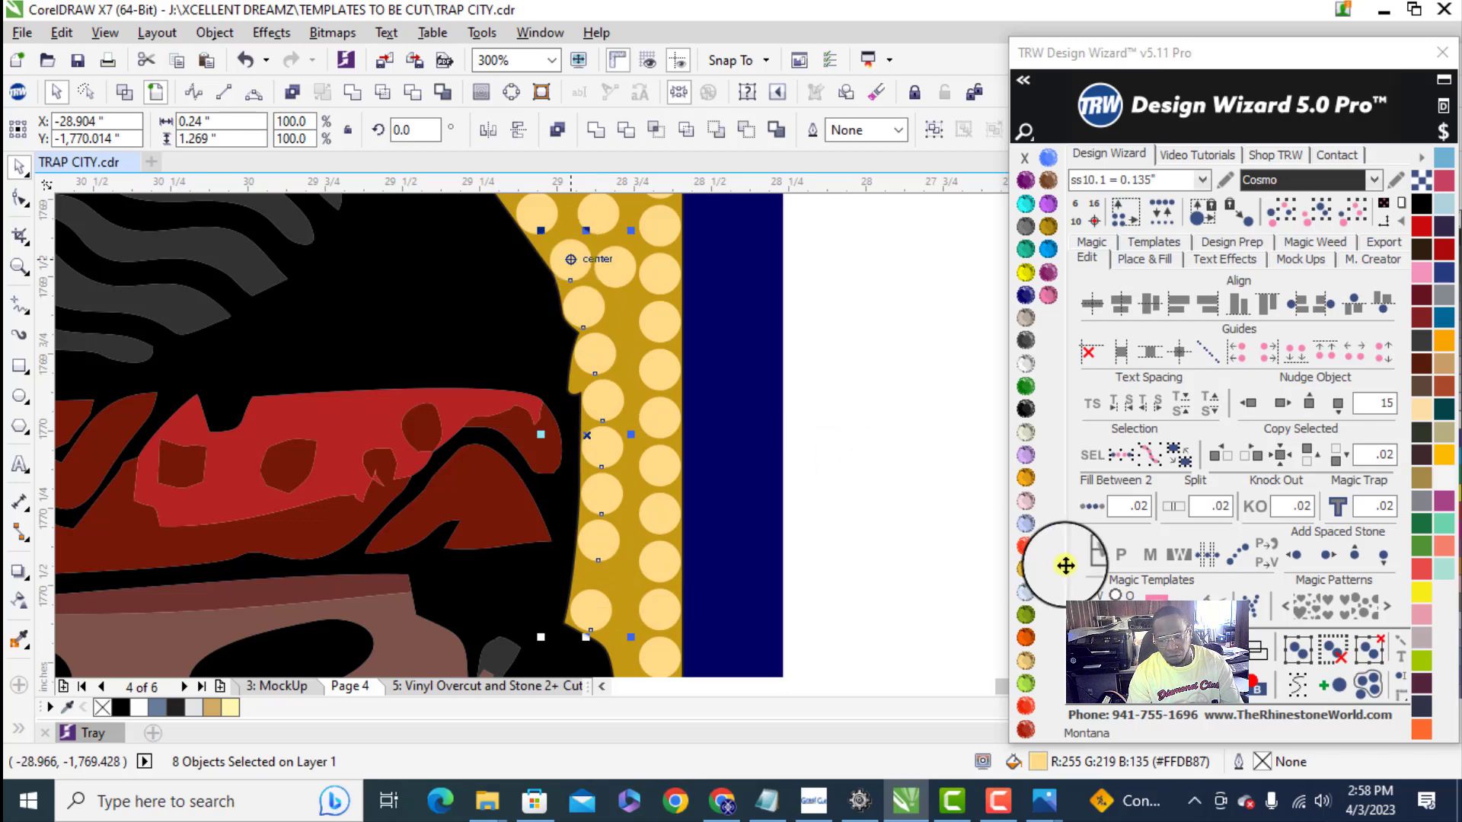
left_click(1131, 654)
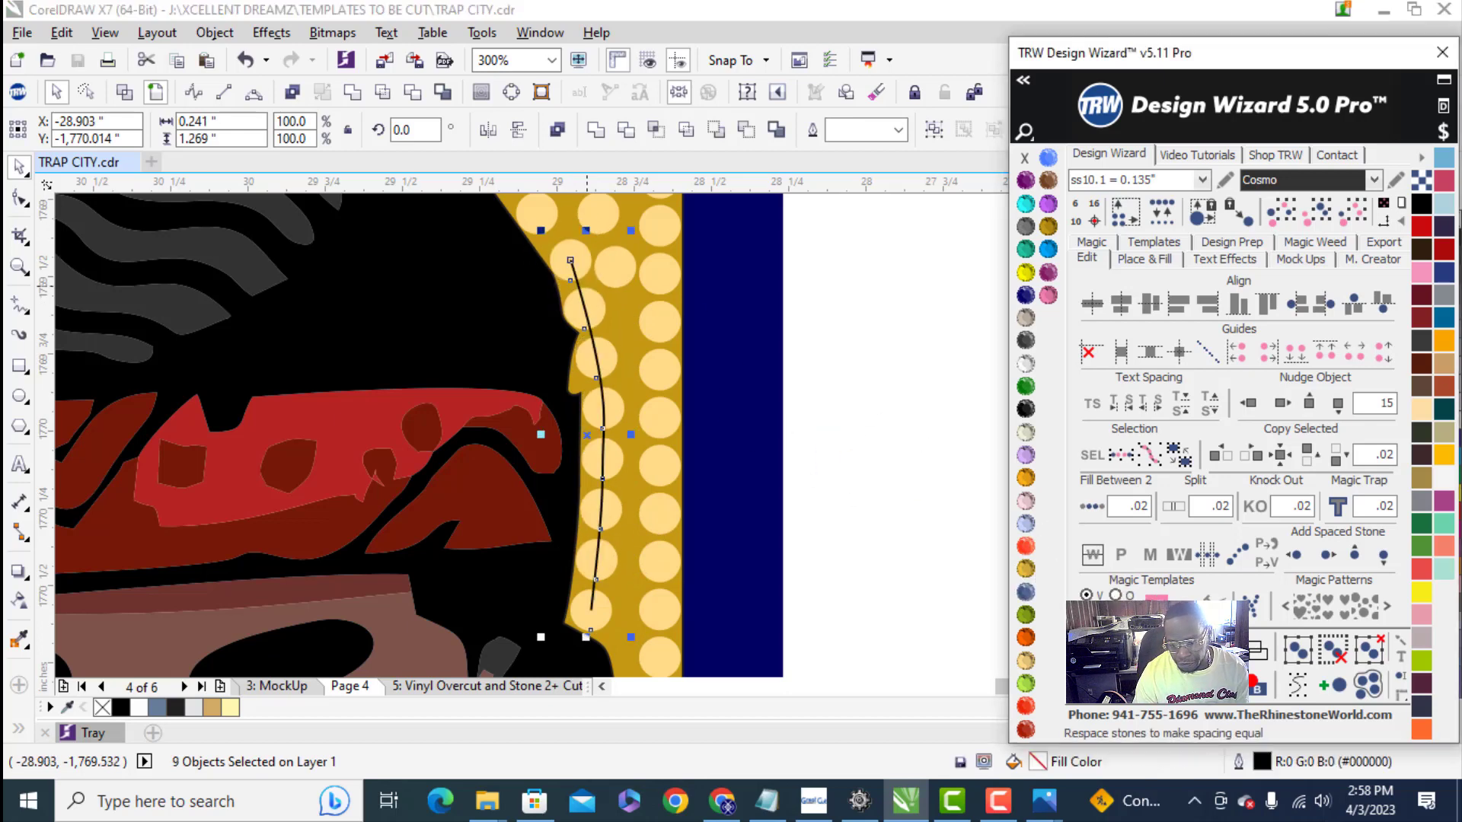
left_click(1130, 655)
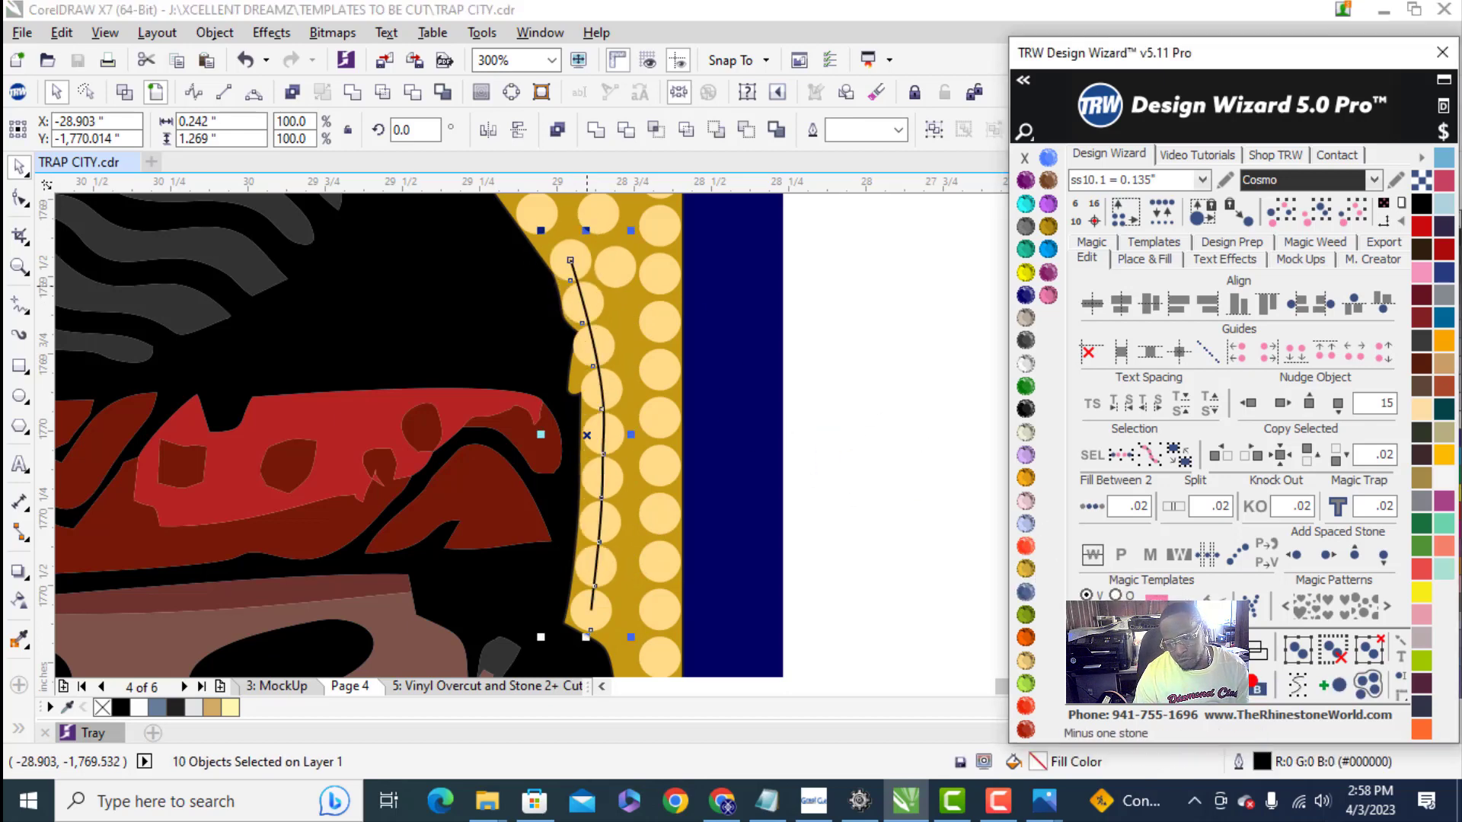
left_click(1130, 655)
left_click(1106, 641)
left_click(800, 448)
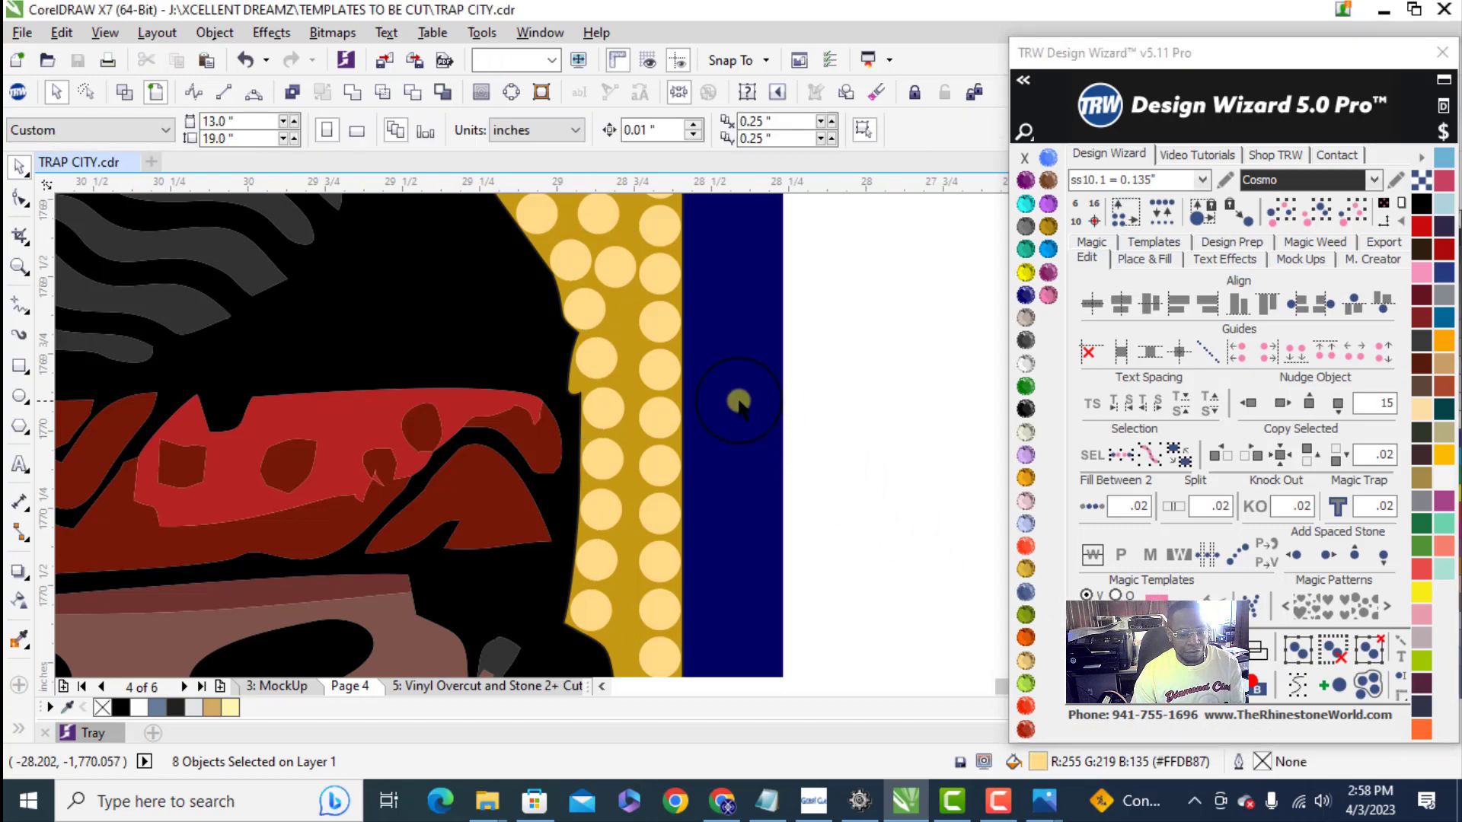
- Select the whole TRAPCITY design and bring up the template creation options, then clear the selection
scroll(663, 415, "down", 4)
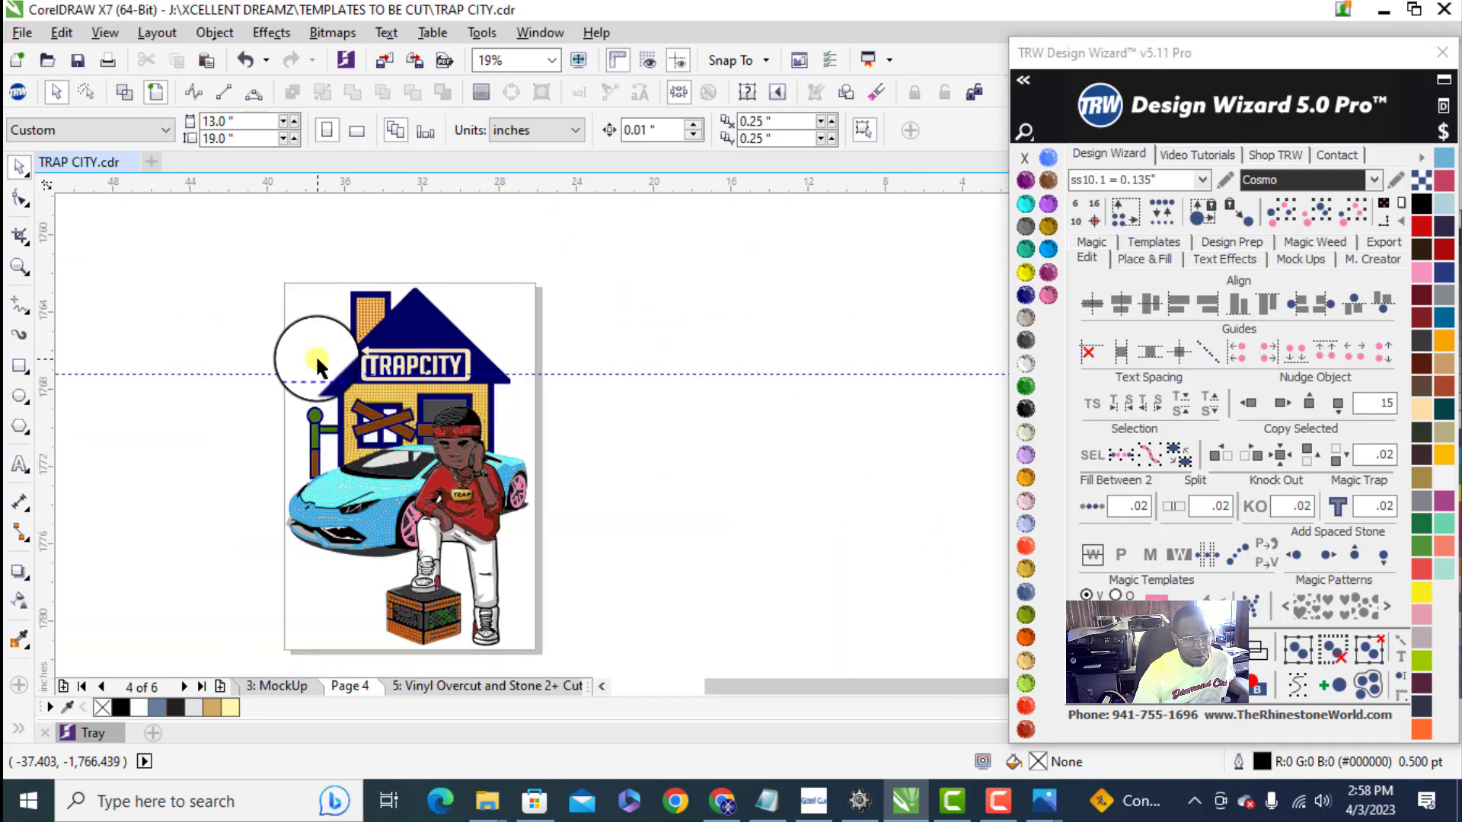
left_click_drag(244, 269, 596, 623)
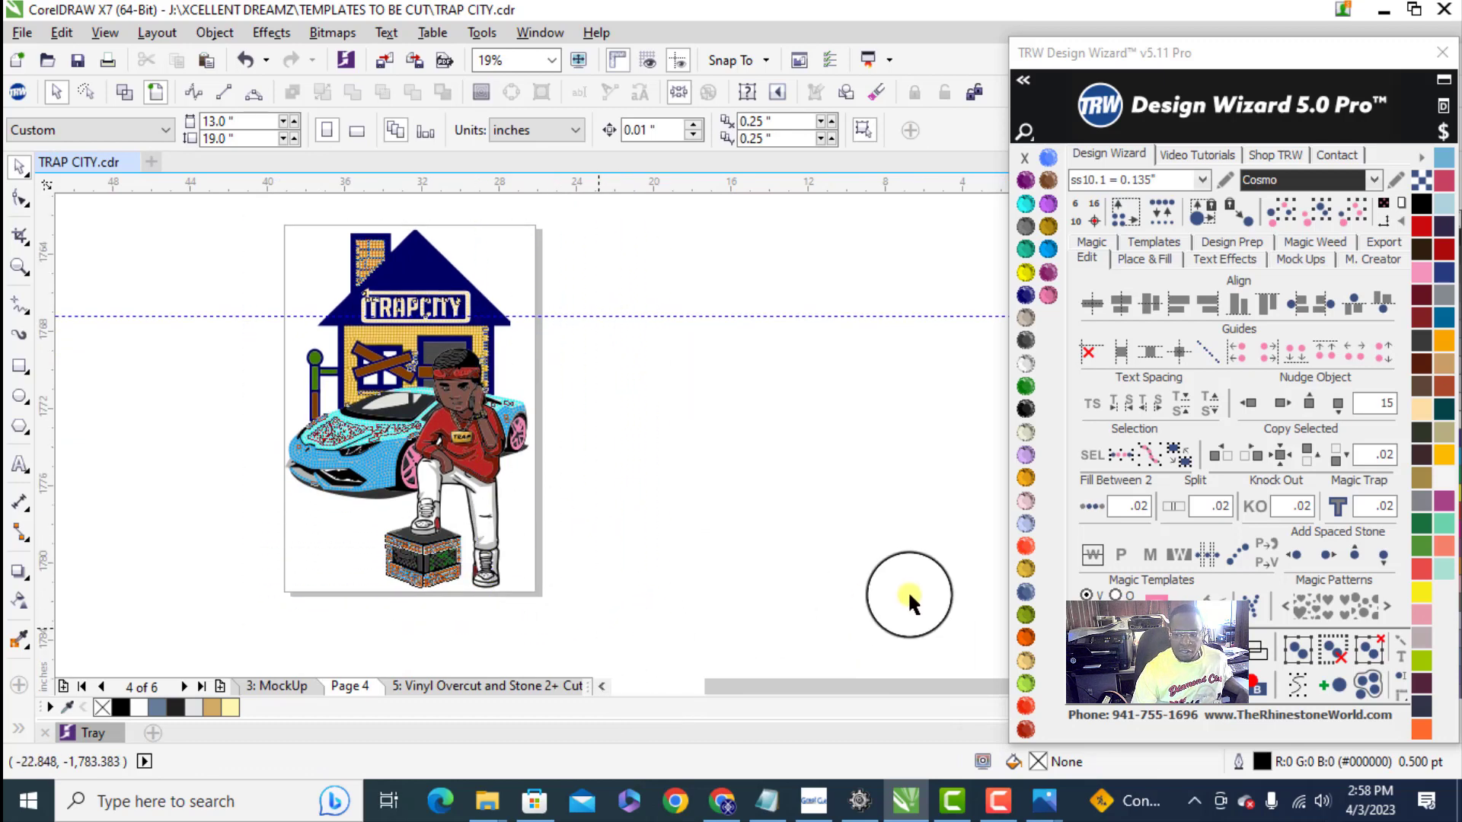
left_click(1148, 242)
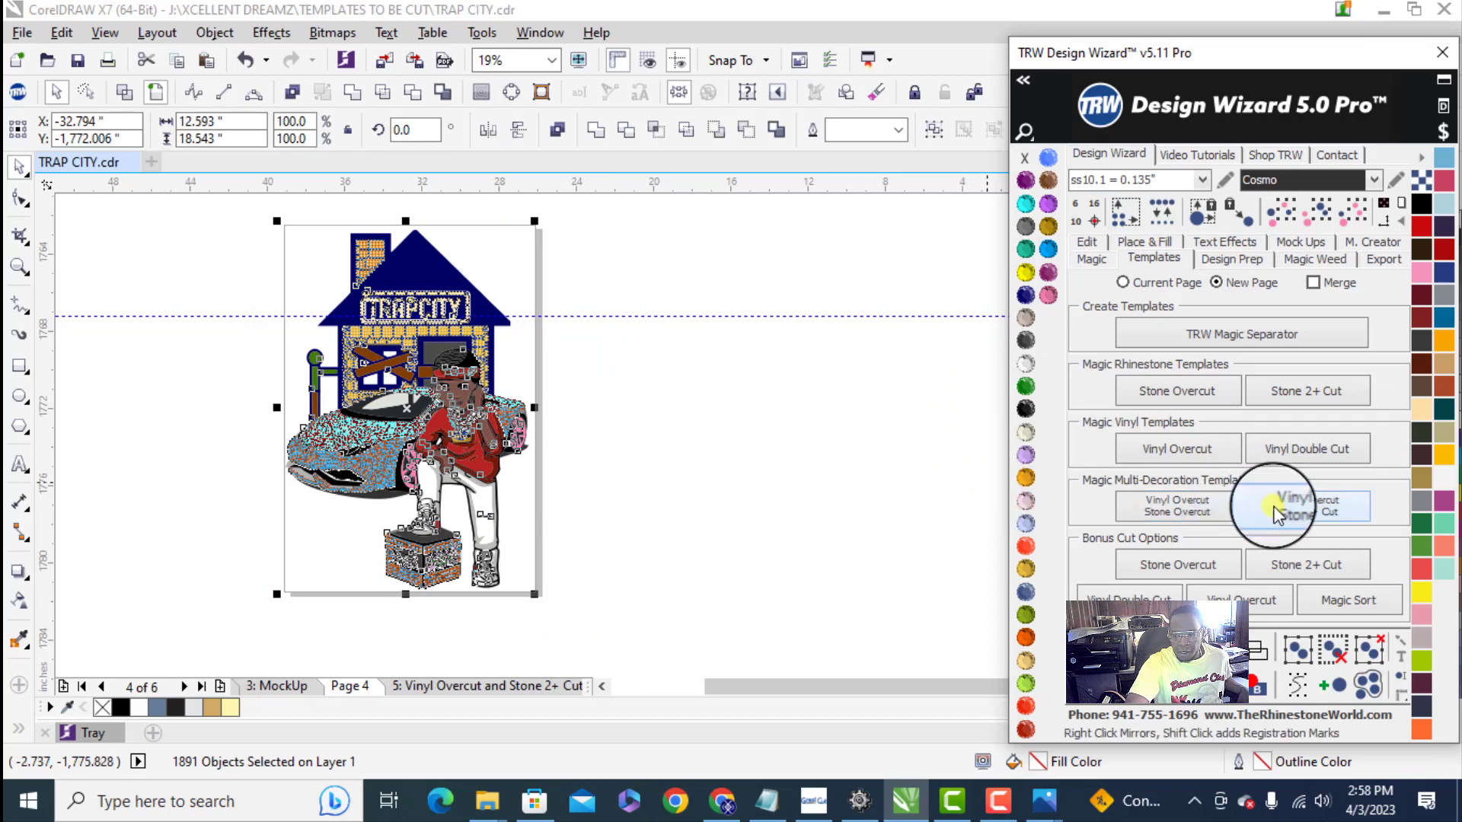
left_click(711, 527)
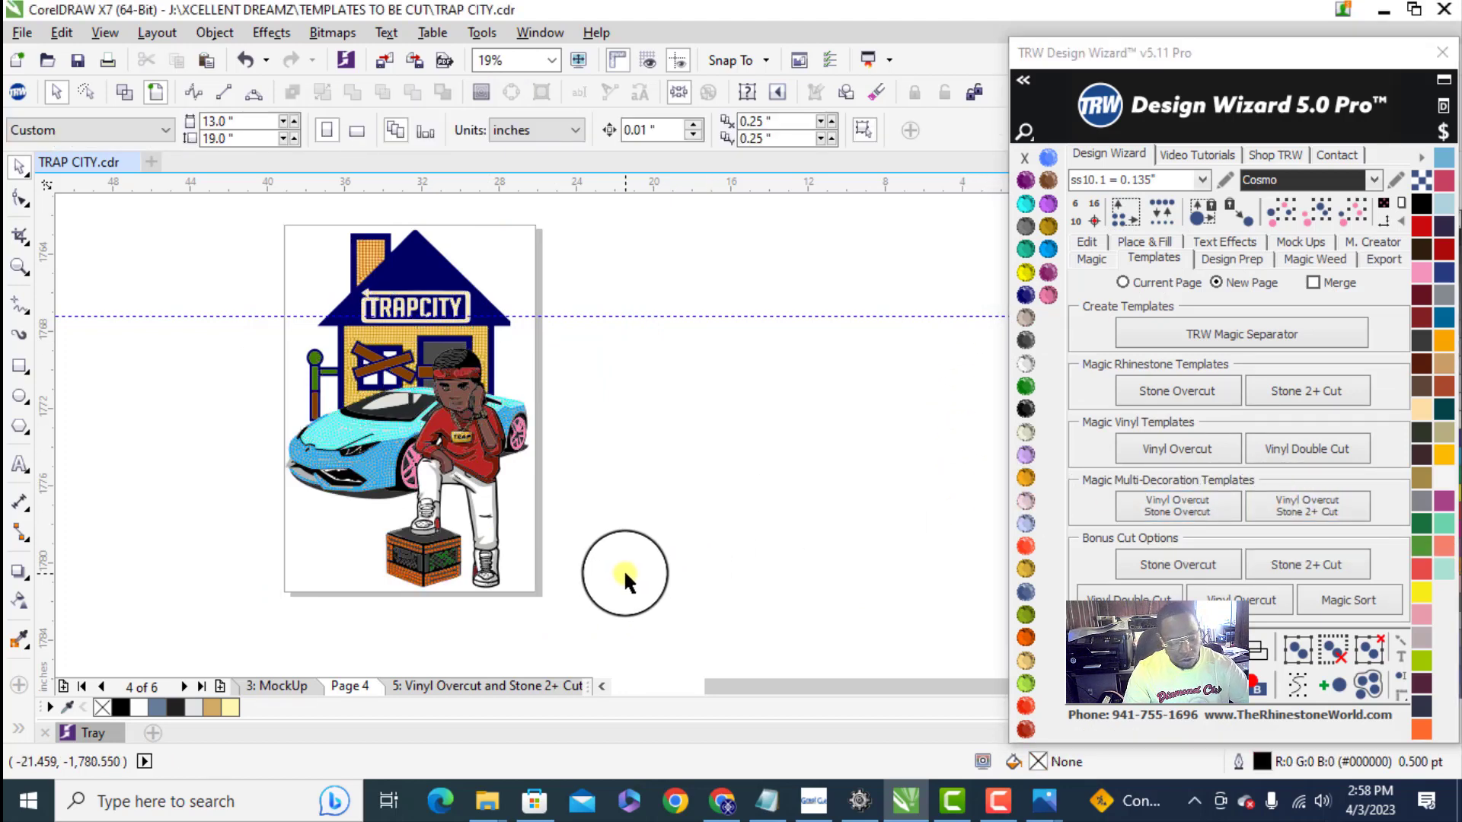
- Pick a peach stone in the house wall and extend the selection to all rhinestones in the design
scroll(408, 301, "up", 2)
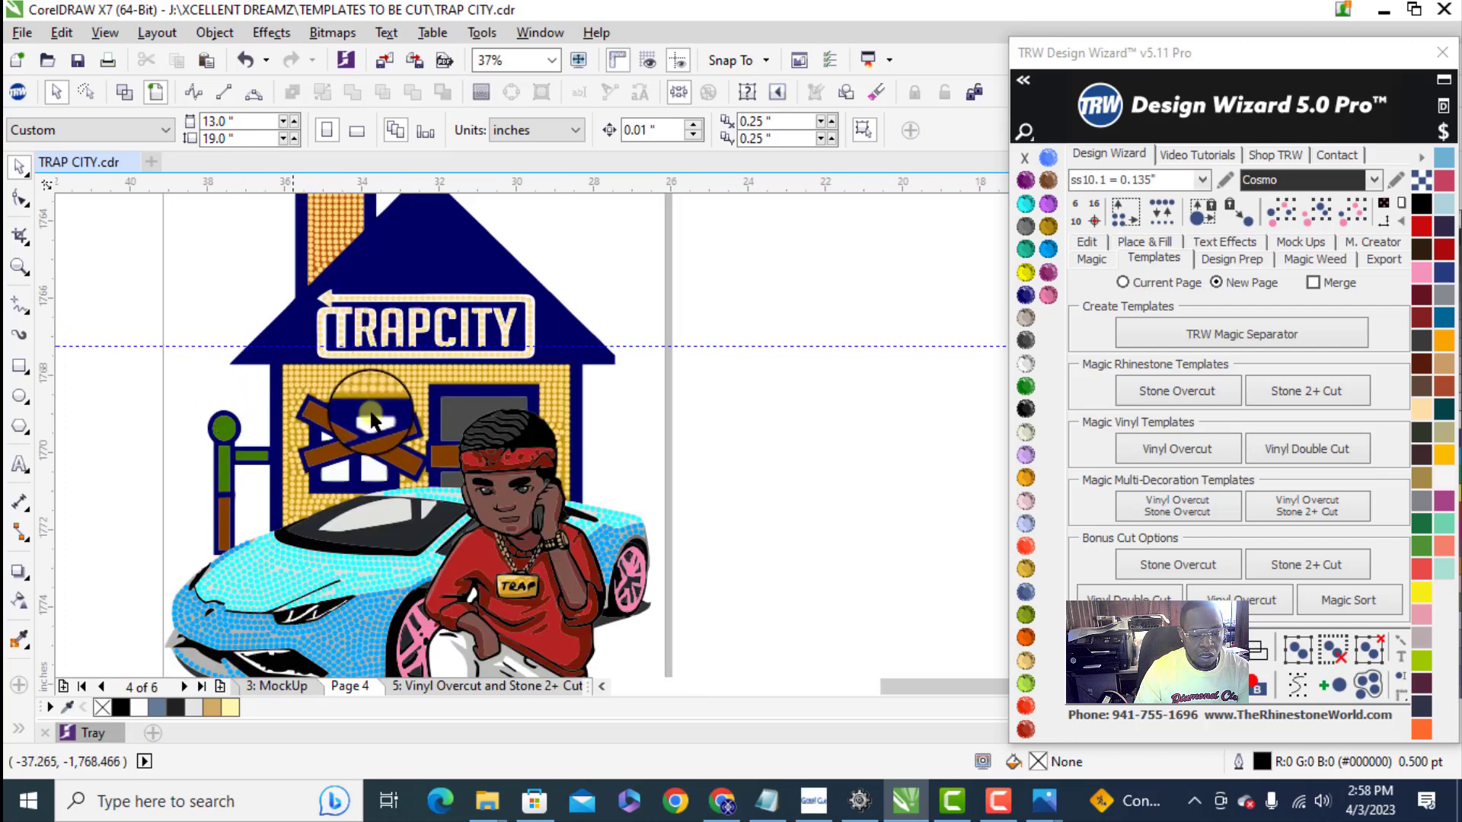
left_click(354, 368)
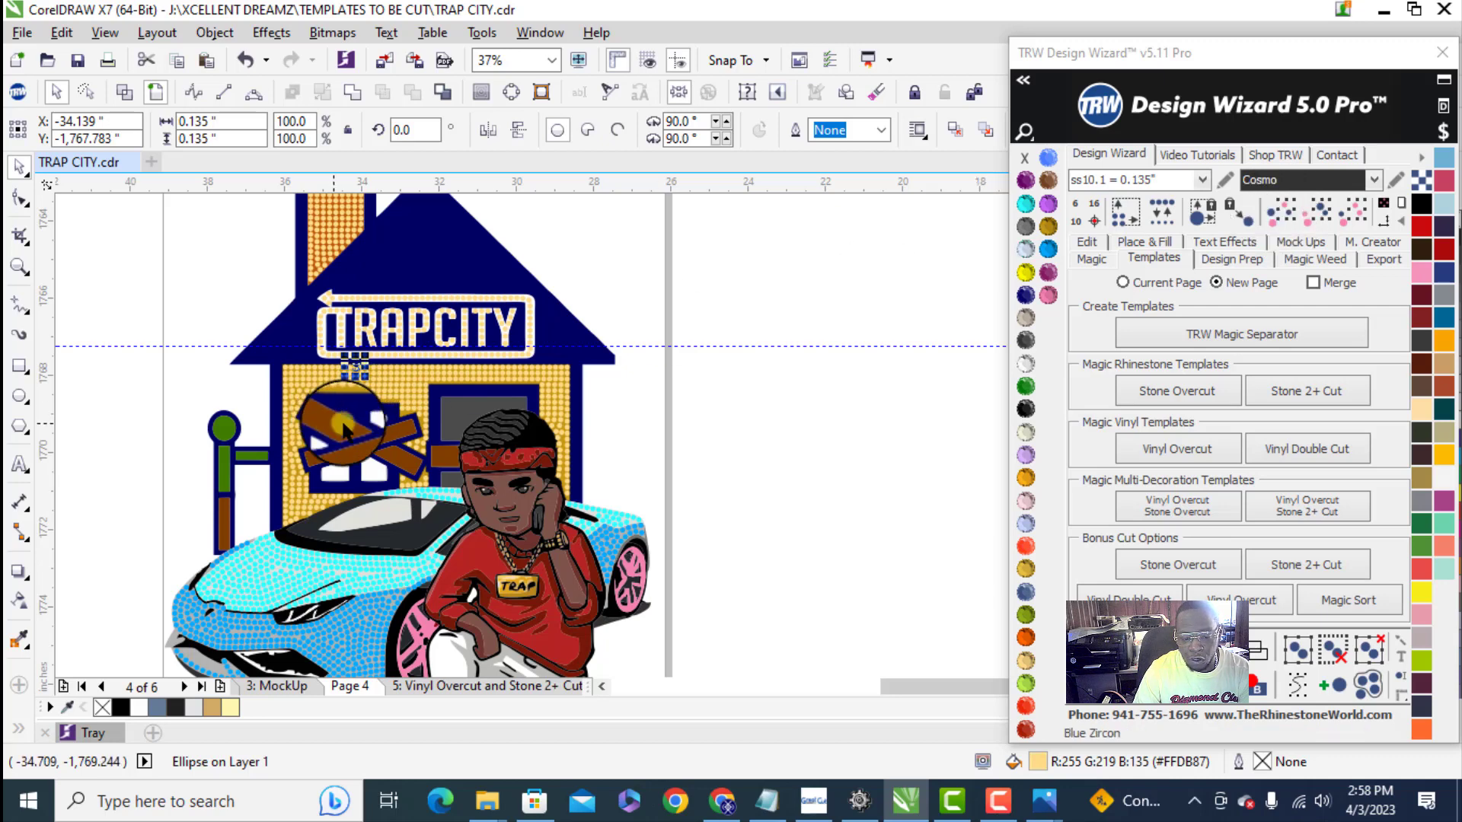
scroll(297, 389, "down", 2)
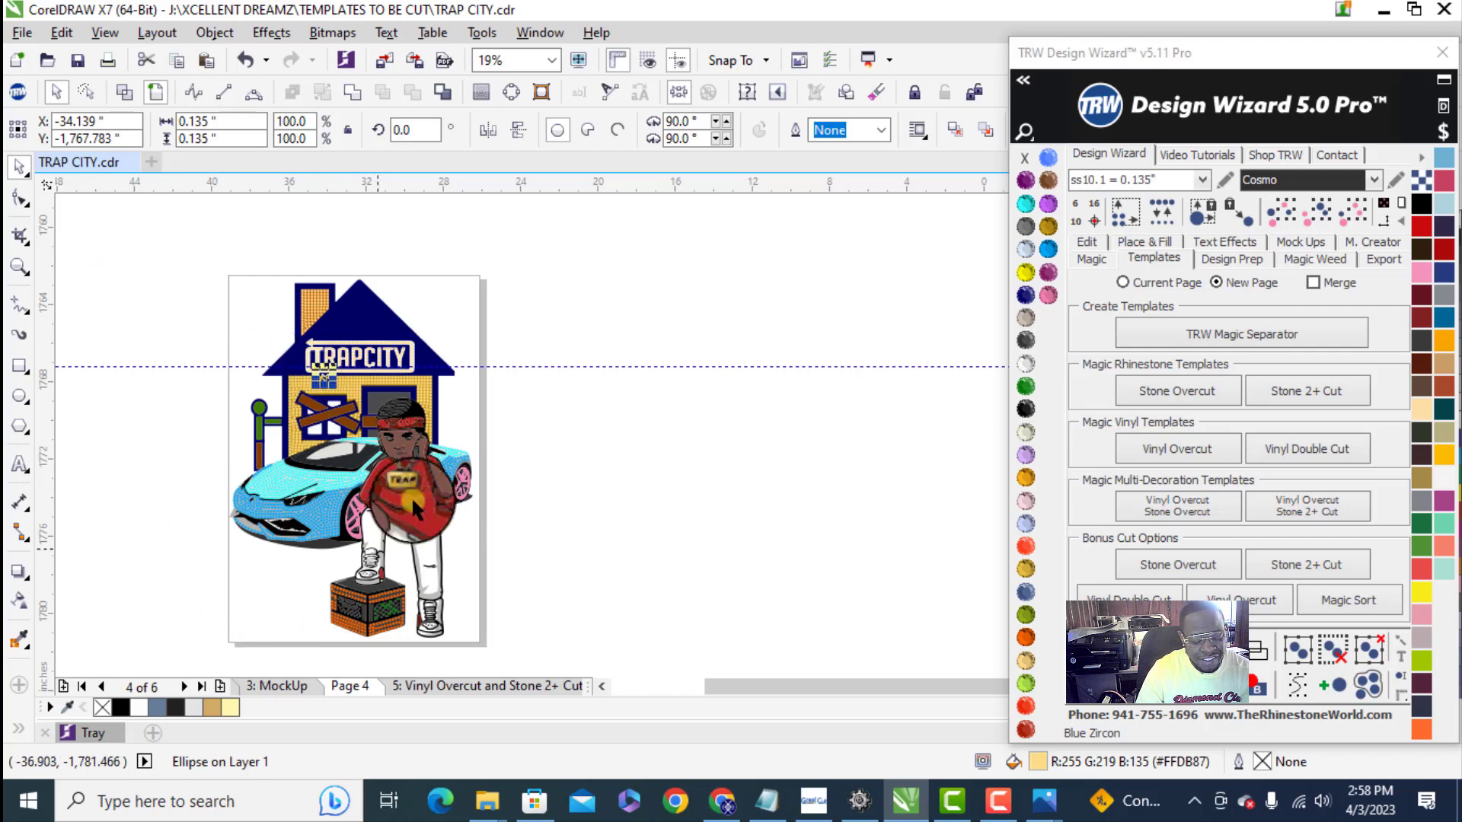
left_click(1280, 216)
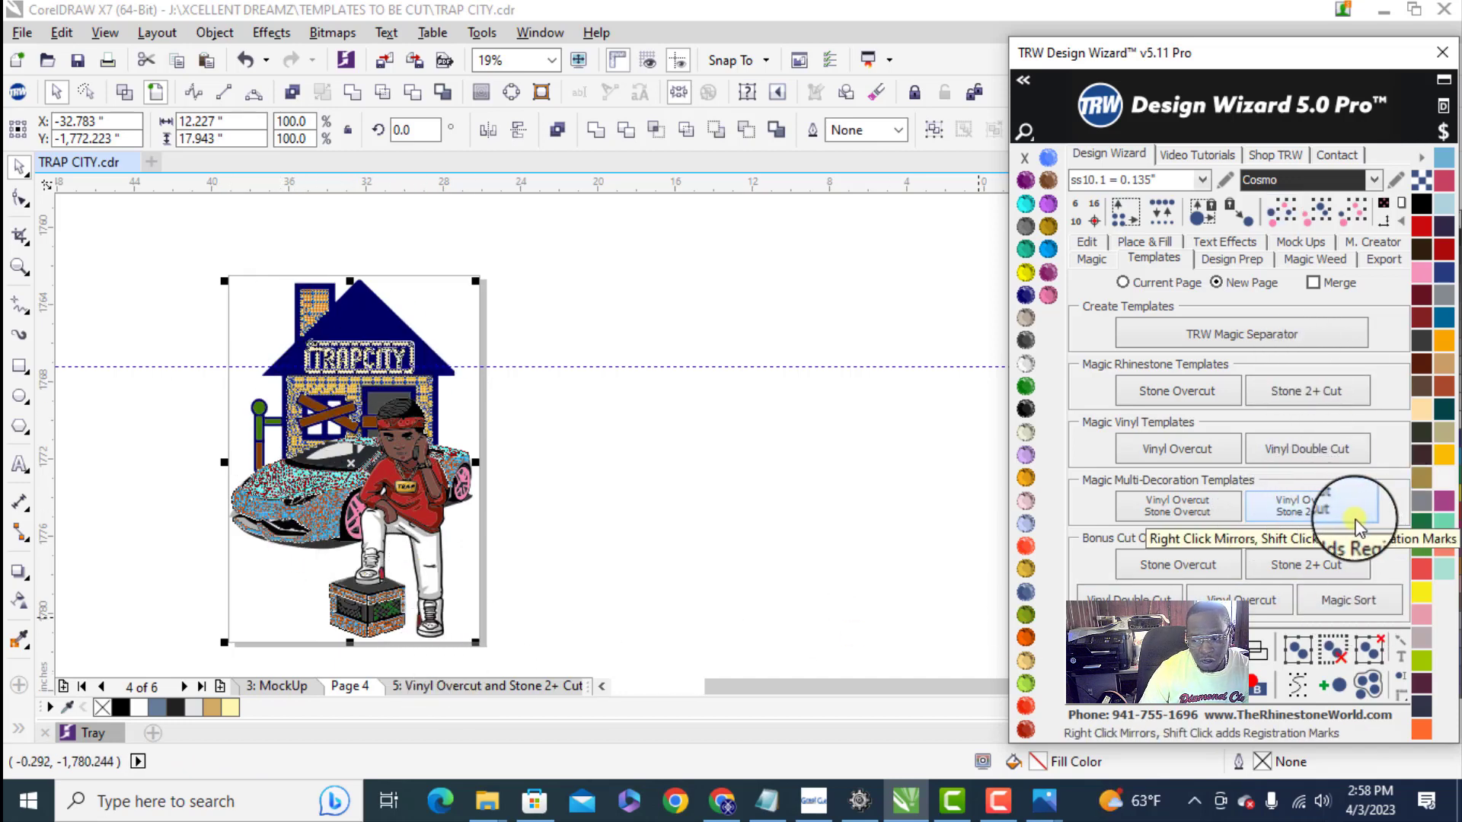
- Generate Vinyl Overcut and Stone 2+ Cut templates from the selected rhinestones on a new page and review the yellow template panels
left_click(1305, 507)
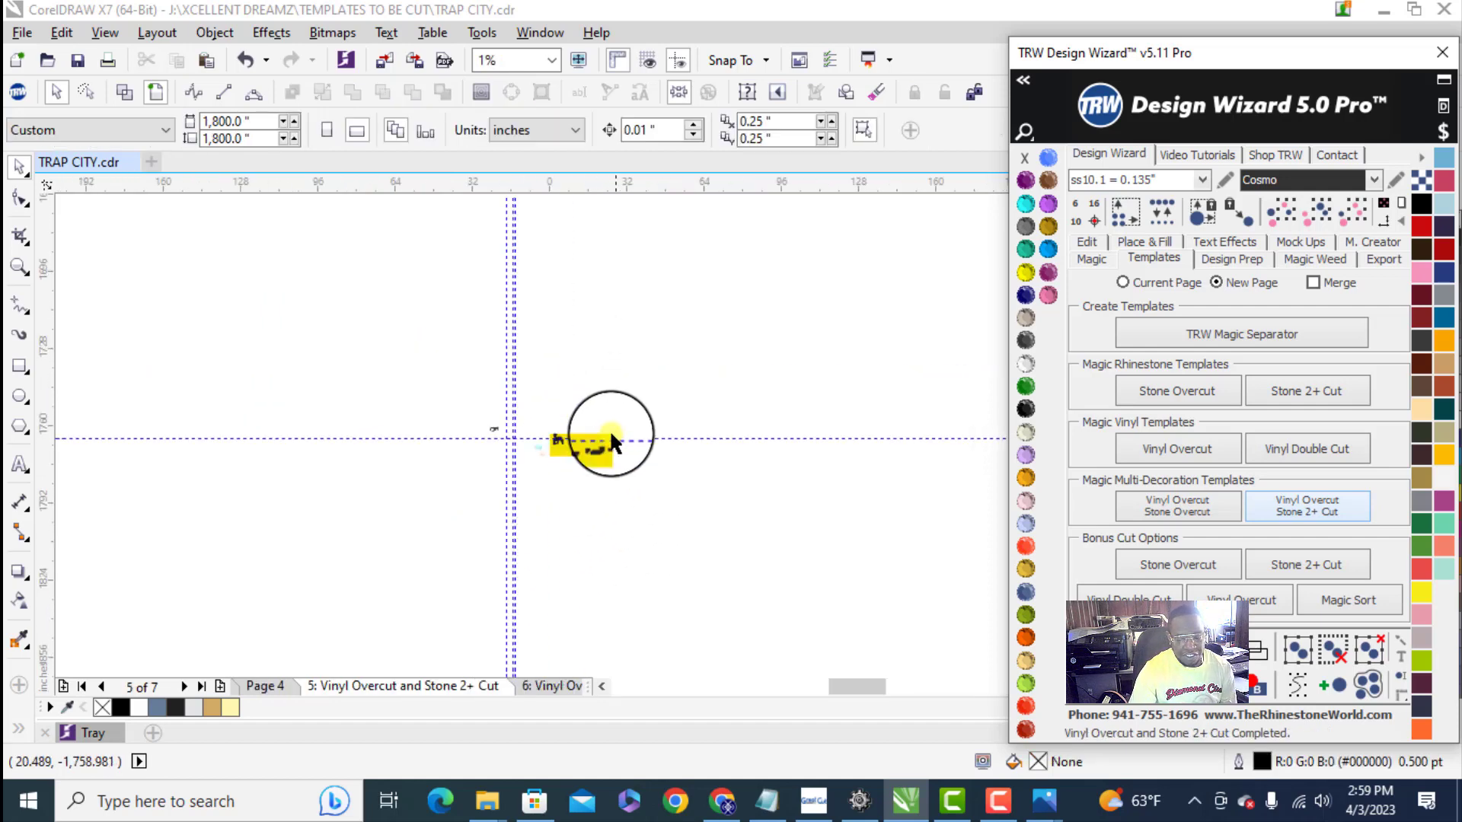
scroll(610, 429, "up", 5)
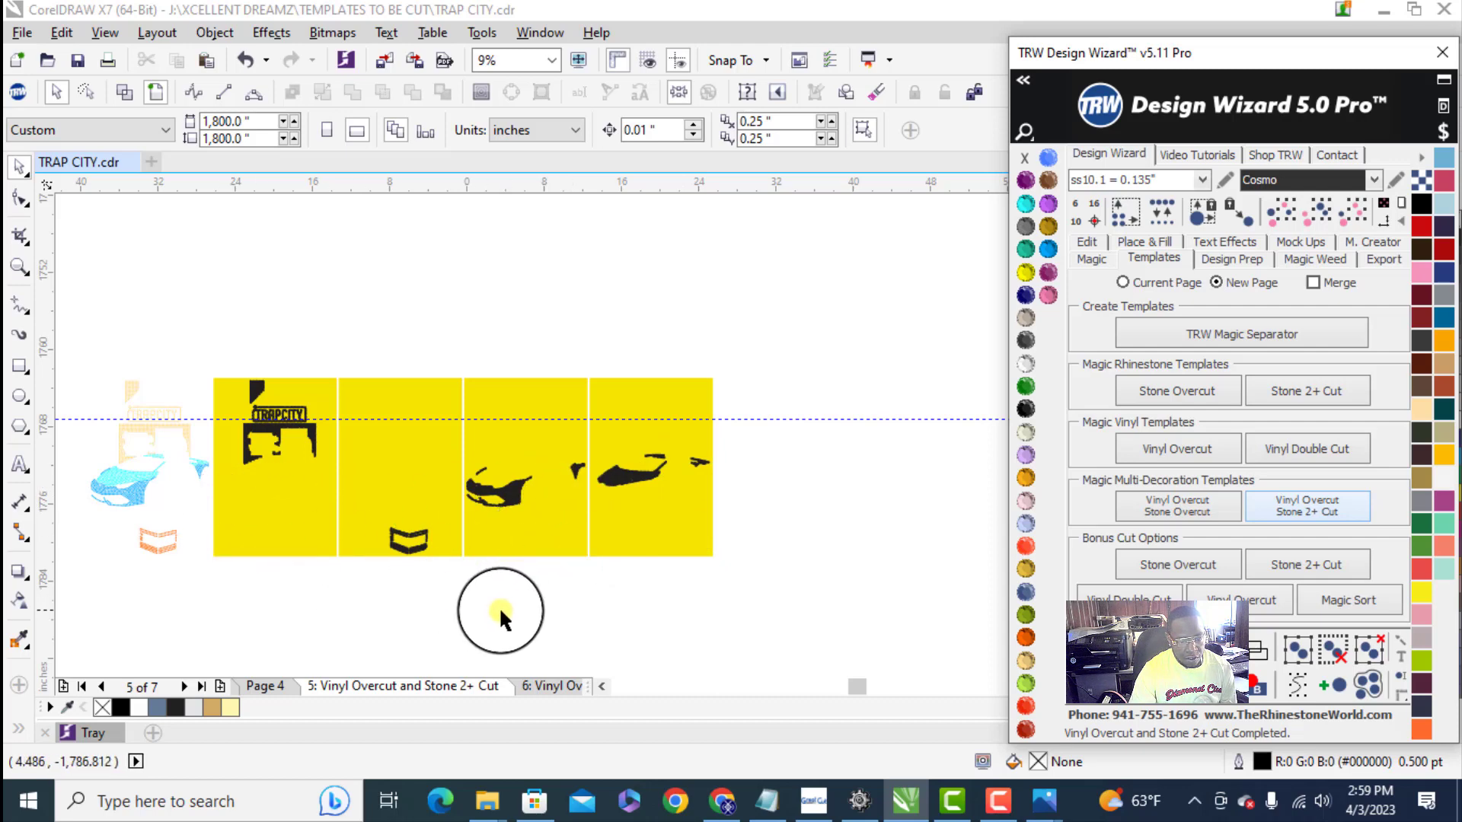
scroll(111, 441, "up", 2)
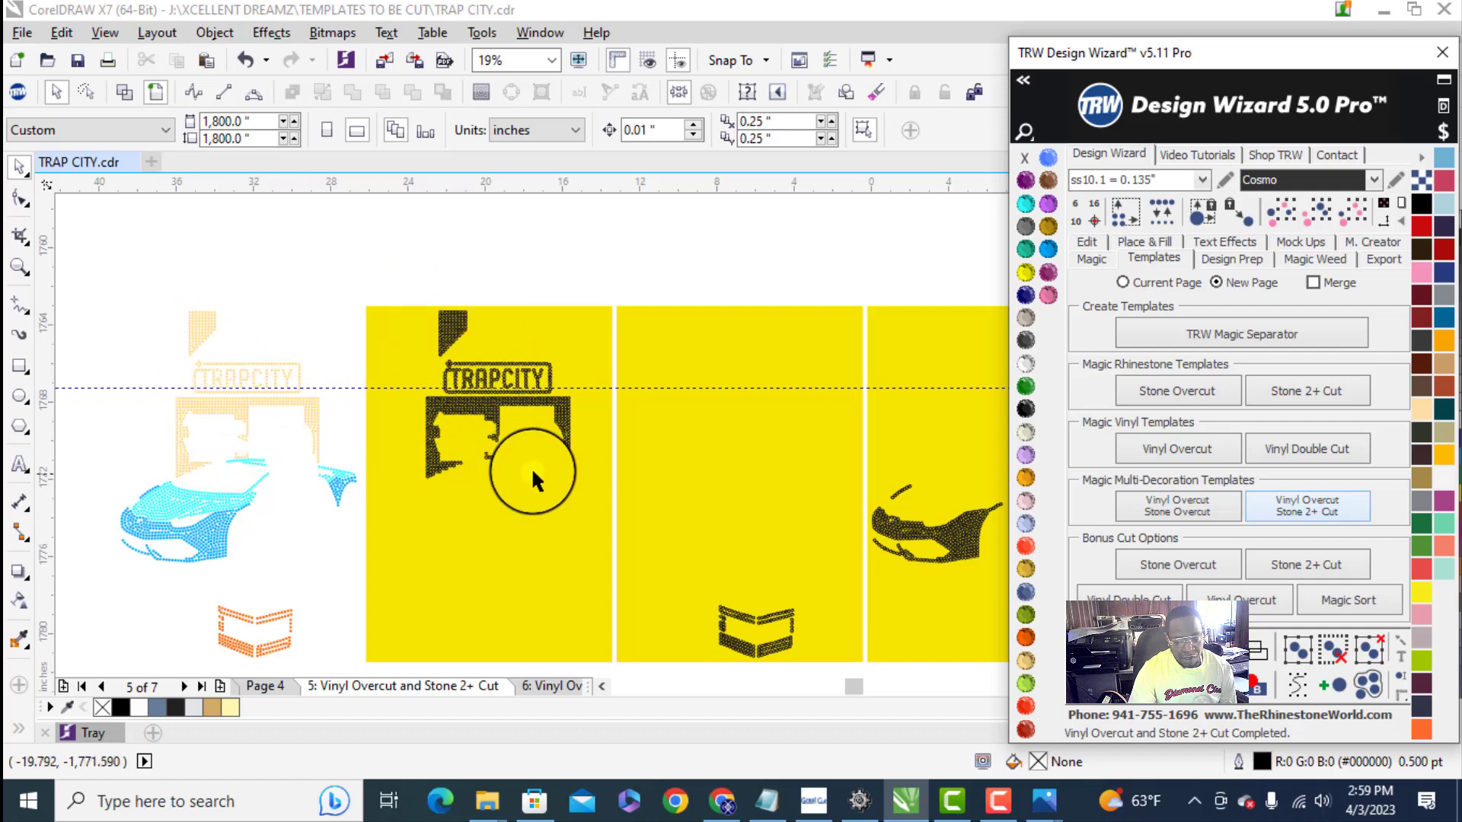
scroll(342, 446, "down", 2)
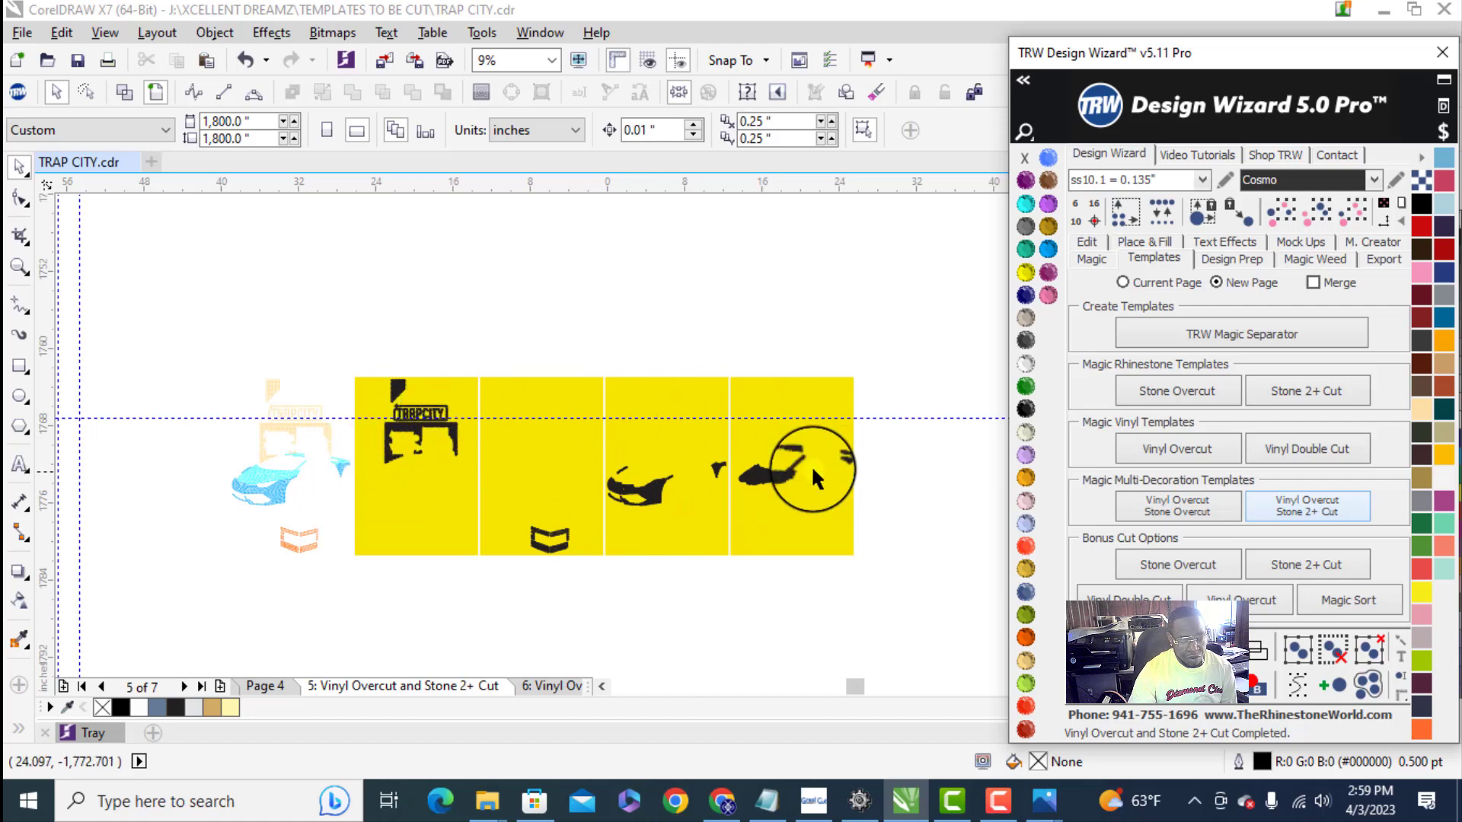
scroll(422, 436, "down", 2)
scroll(465, 516, "up", 2)
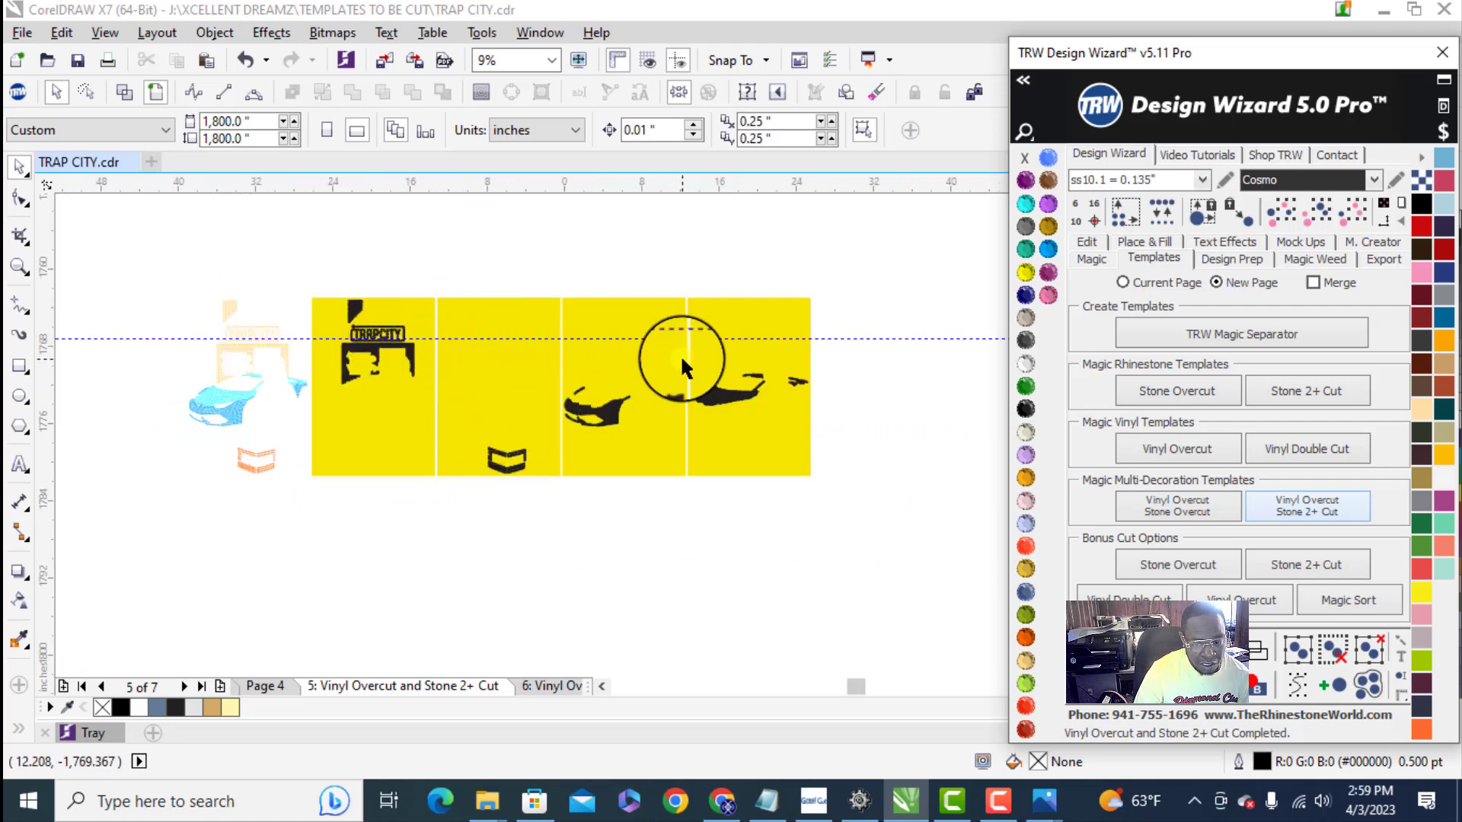
- Copy the chimney, TRAPCITY and house wall stones from the first yellow template panel into the empty space below it
left_click(357, 393)
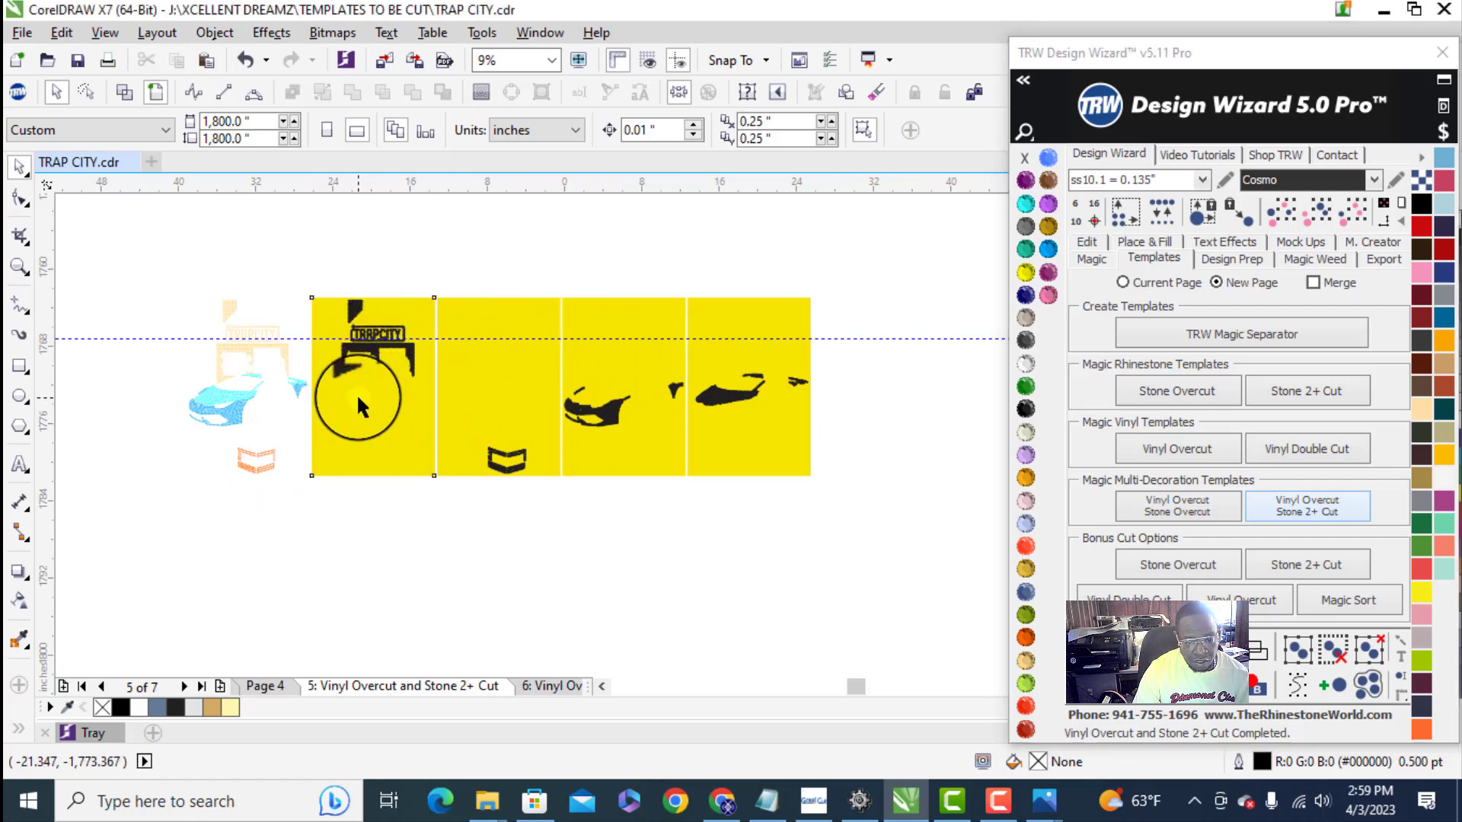
left_click(357, 393)
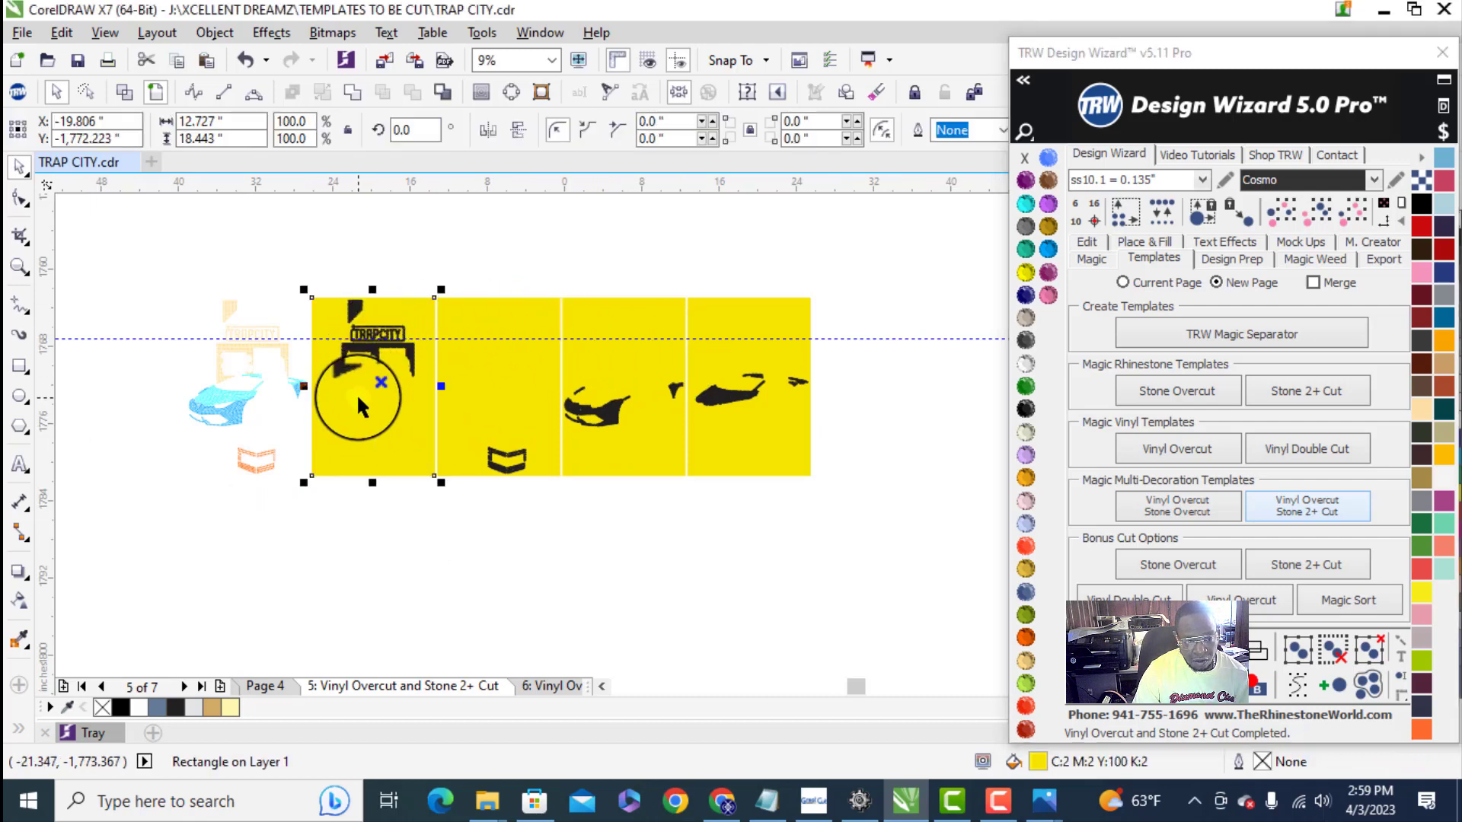
left_click(553, 225)
left_click_drag(320, 260, 469, 408)
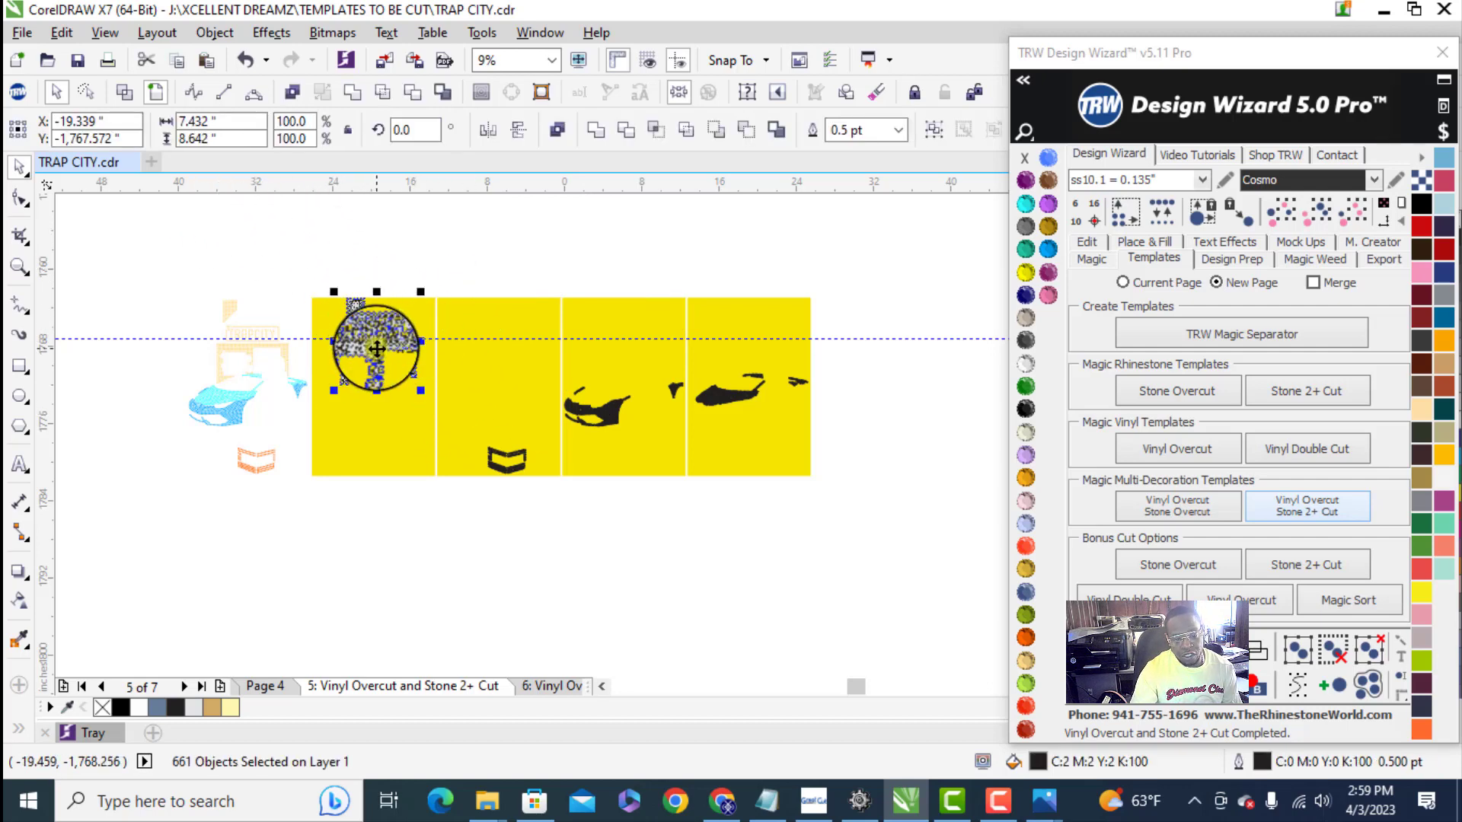
left_click_drag(377, 348, 351, 593)
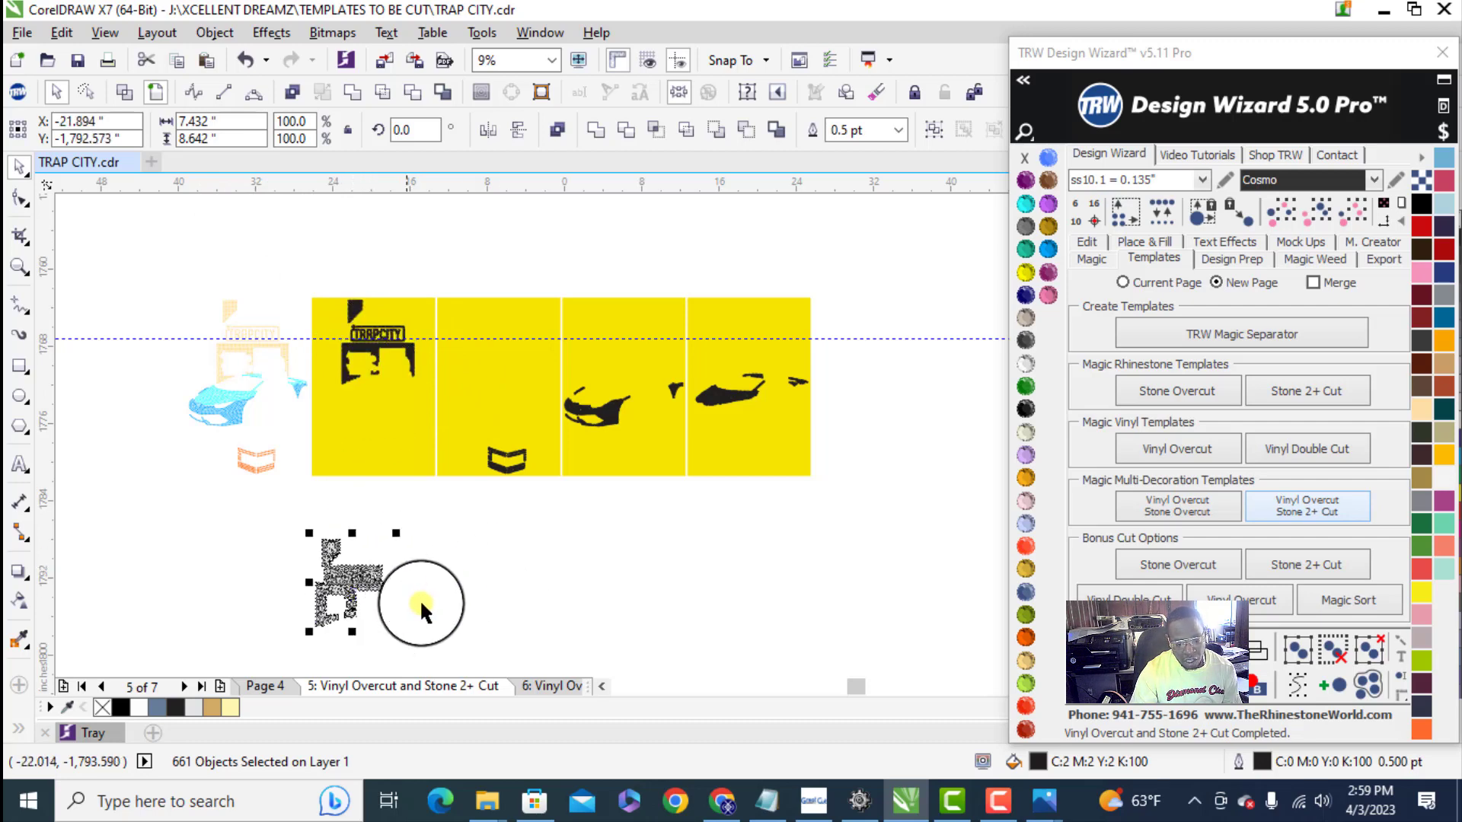
scroll(344, 594, "up", 2)
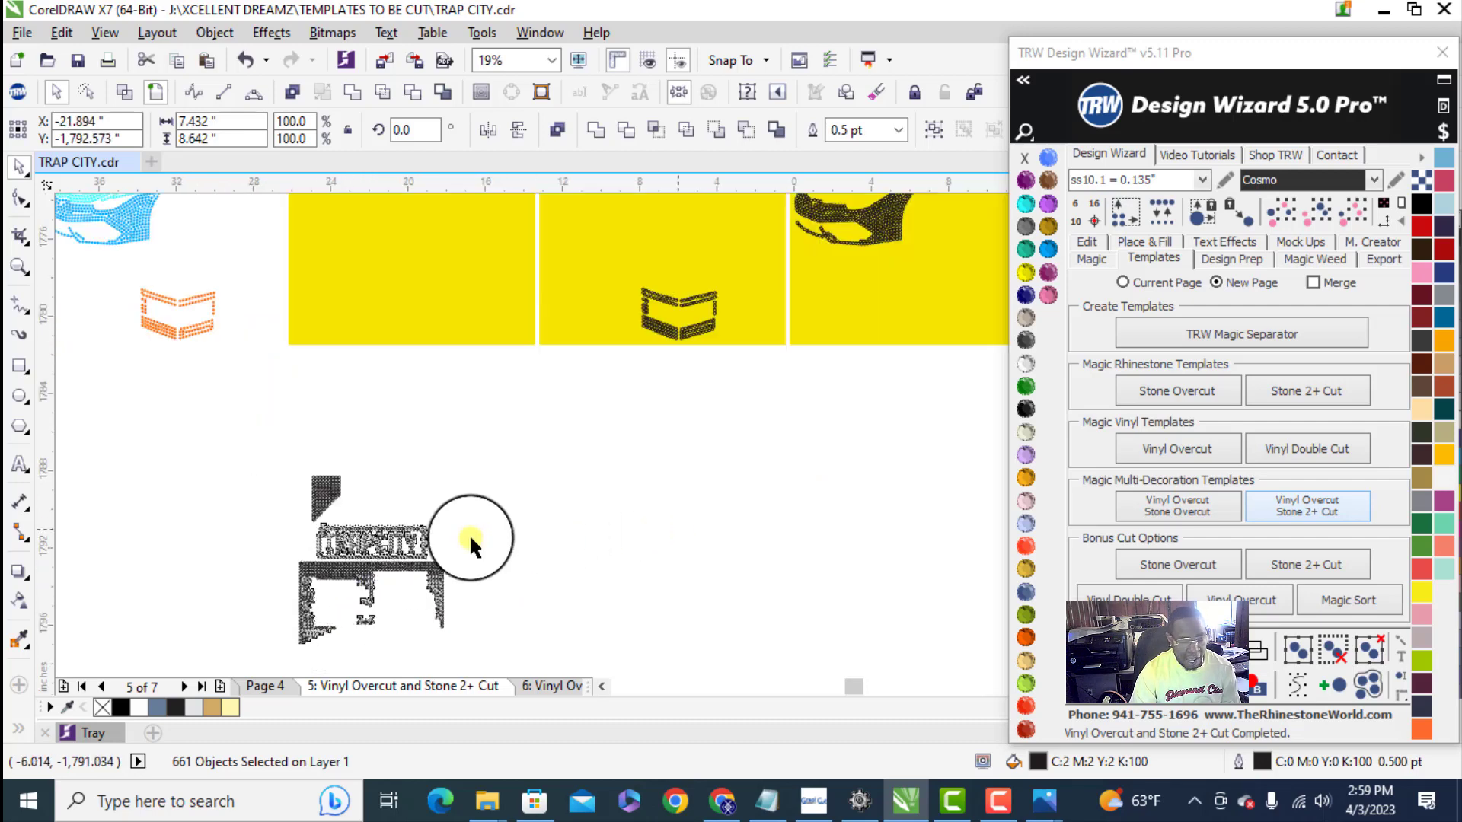
left_click(260, 525)
scroll(319, 526, "down", 2)
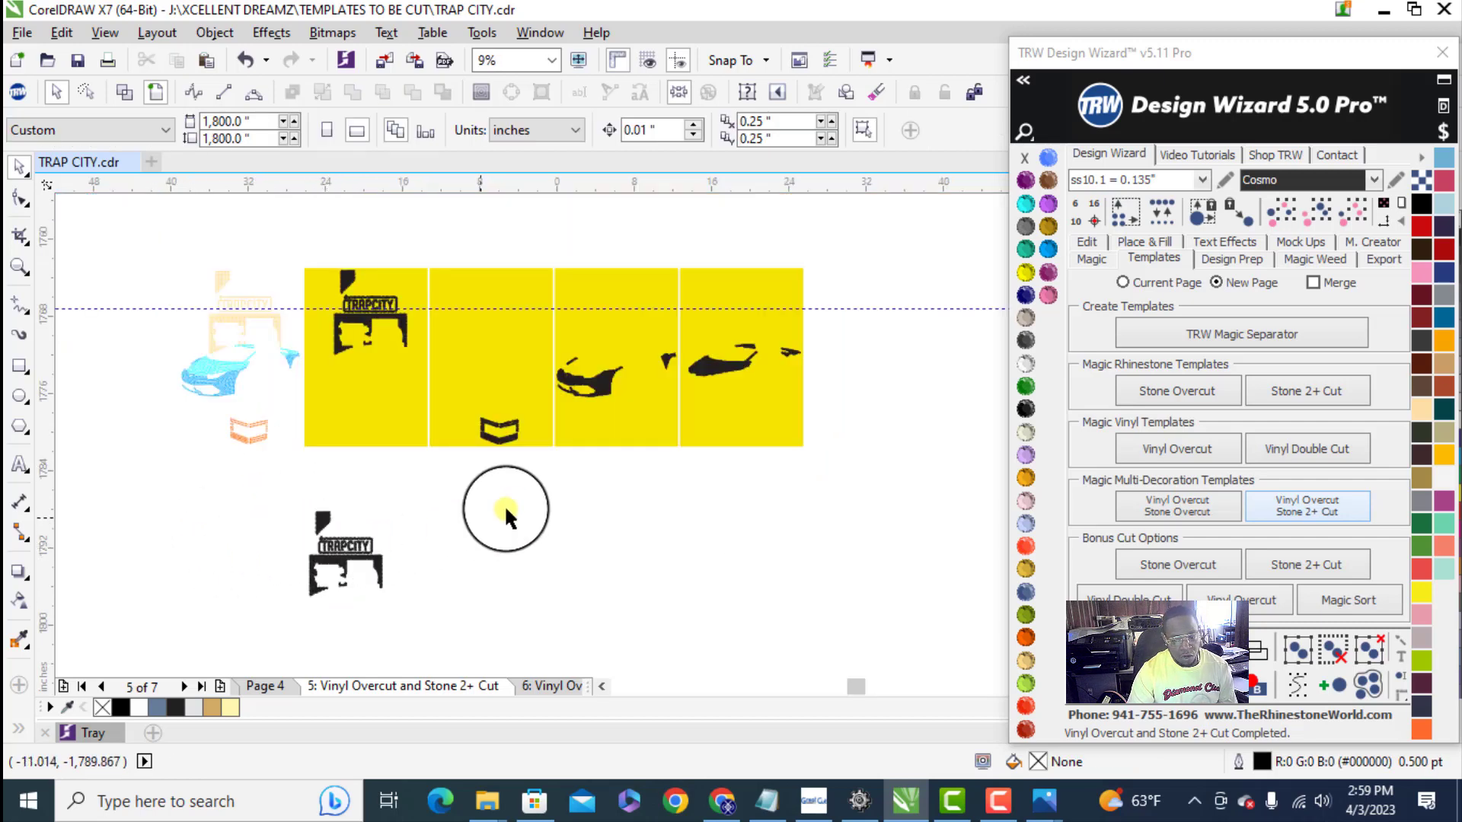
- Copy the box stones from the second template panel beside the chimney piece above the copied TRAPCITY lettering, and select the combined layout
left_click_drag(468, 424, 457, 390)
scroll(484, 457, "up", 2)
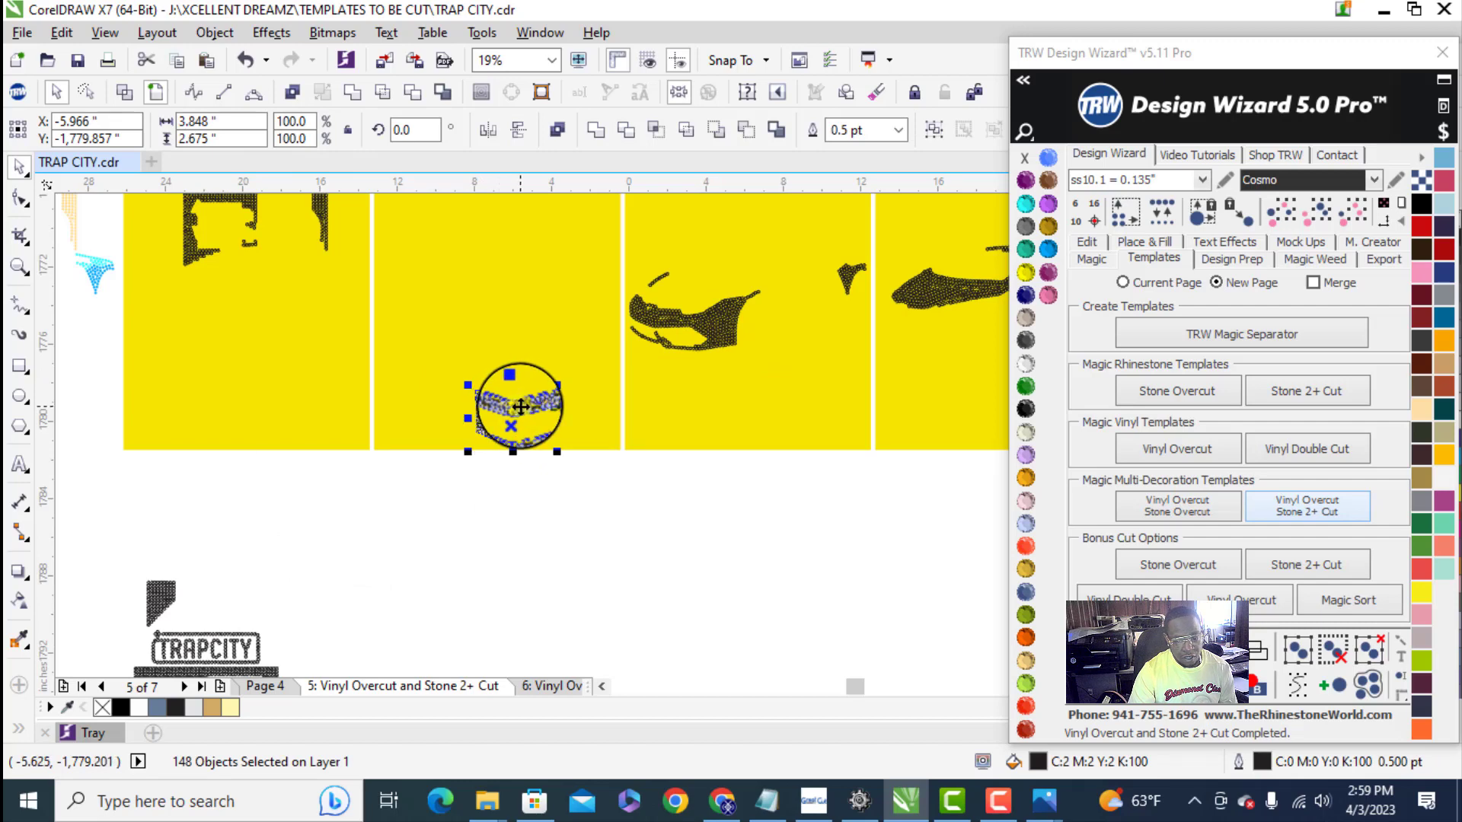
left_click_drag(267, 577, 236, 594)
scroll(284, 512, "down", 2)
left_click(297, 469)
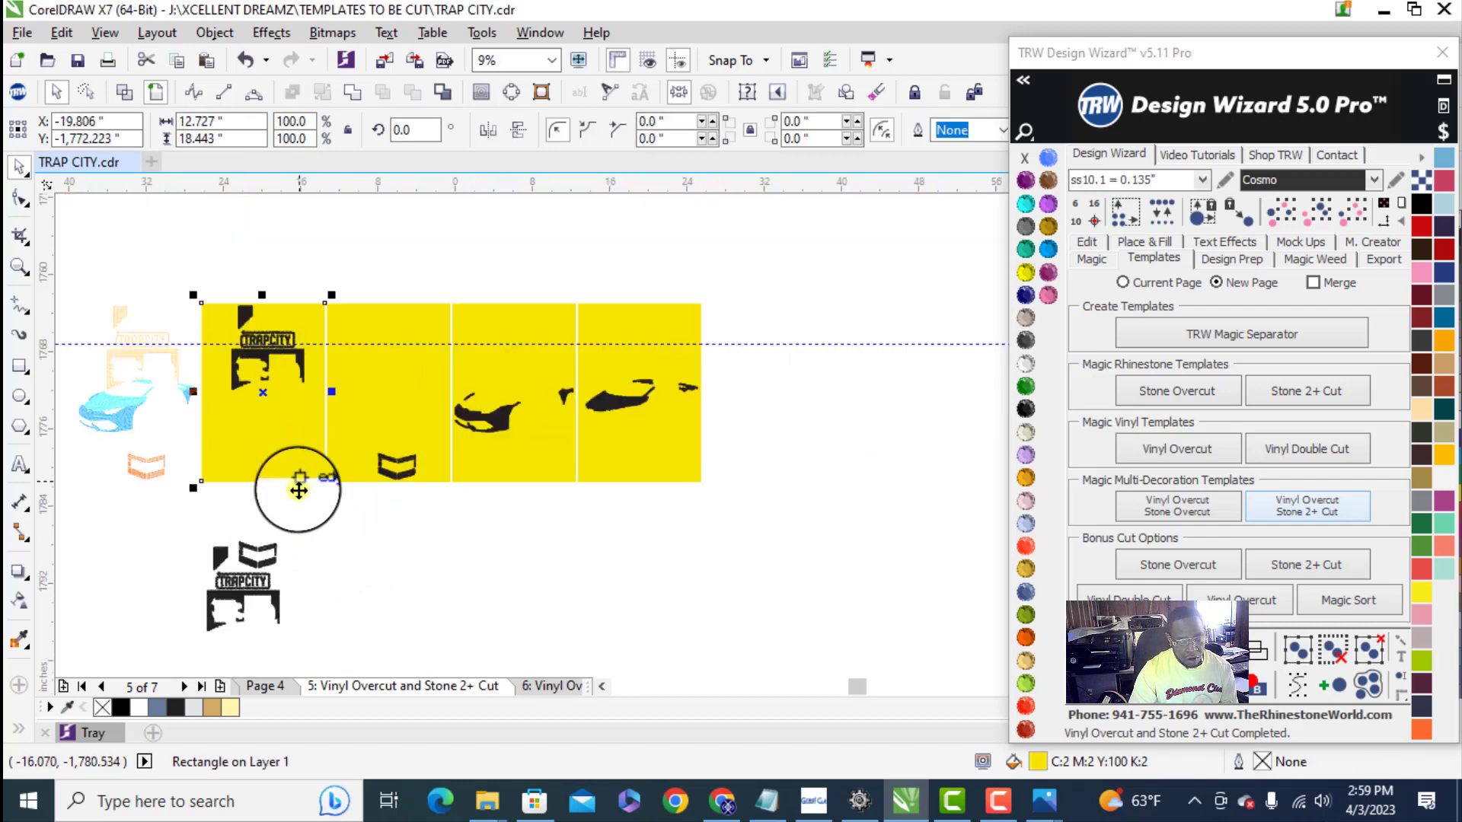
left_click_drag(180, 525, 341, 619)
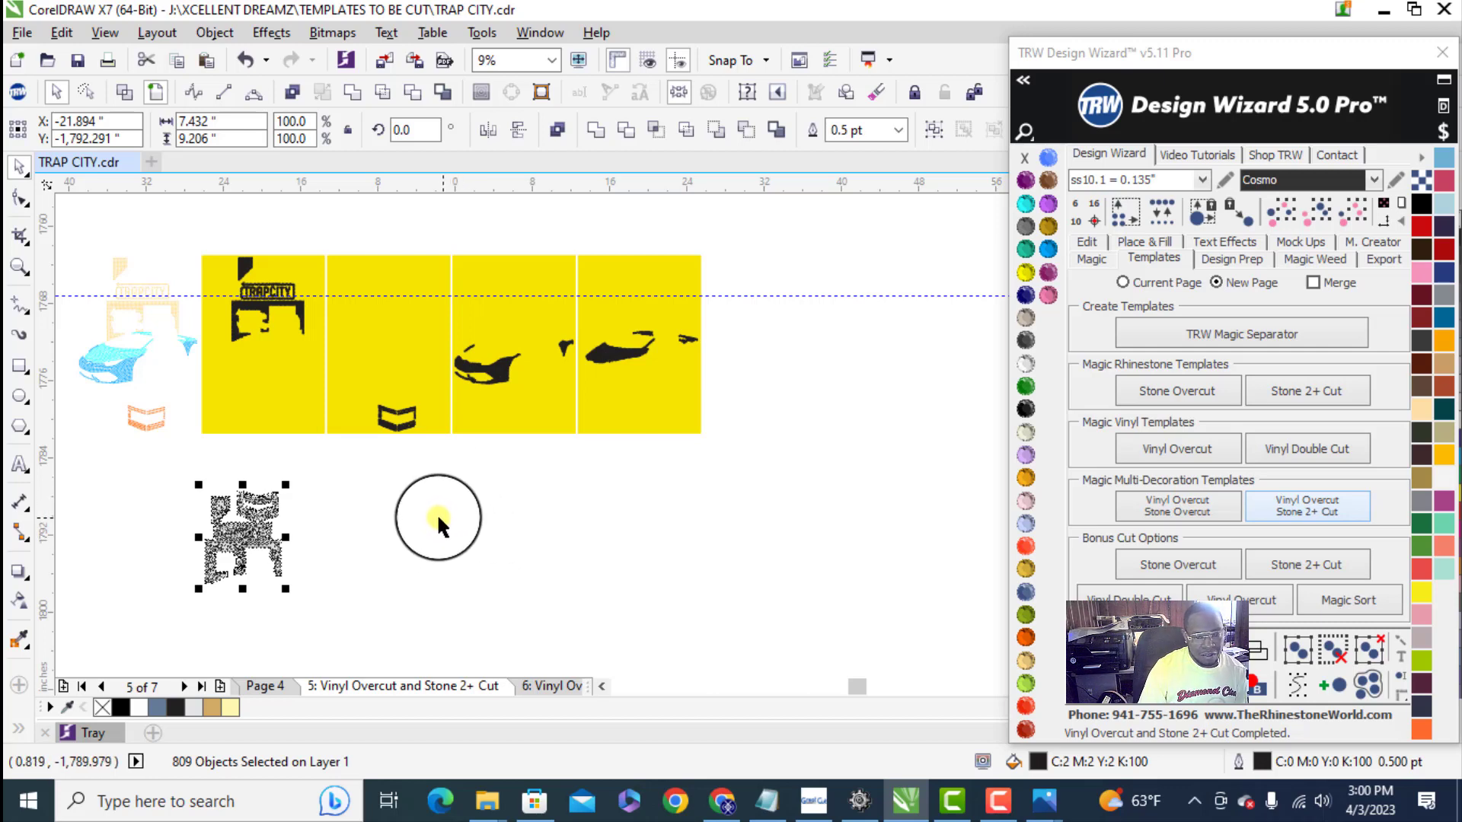
- Copy the car stones from the fourth template panel beneath the copied house wall and shift them up close to it
left_click_drag(724, 385, 576, 309)
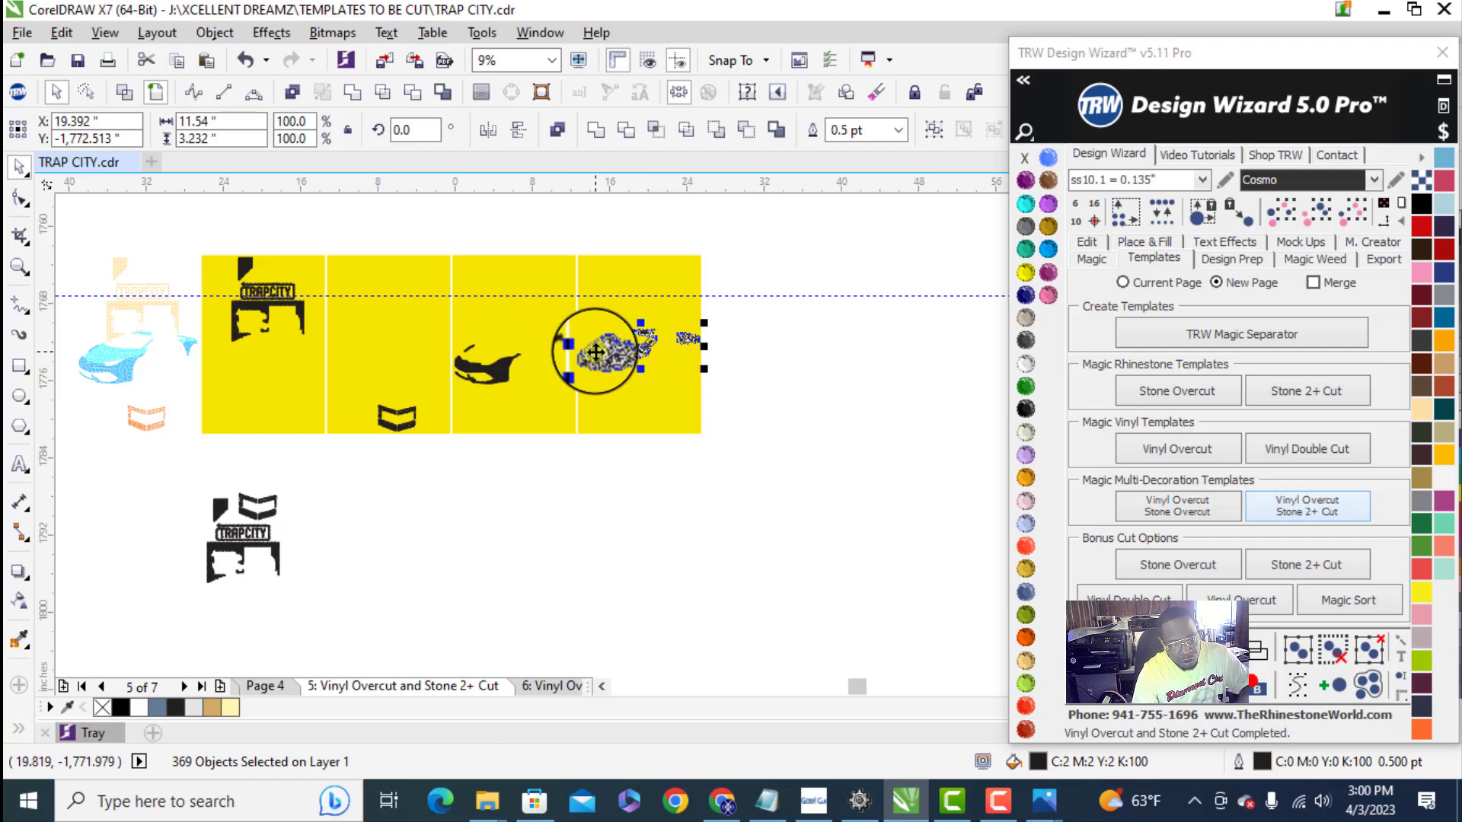
left_click_drag(632, 353, 224, 588)
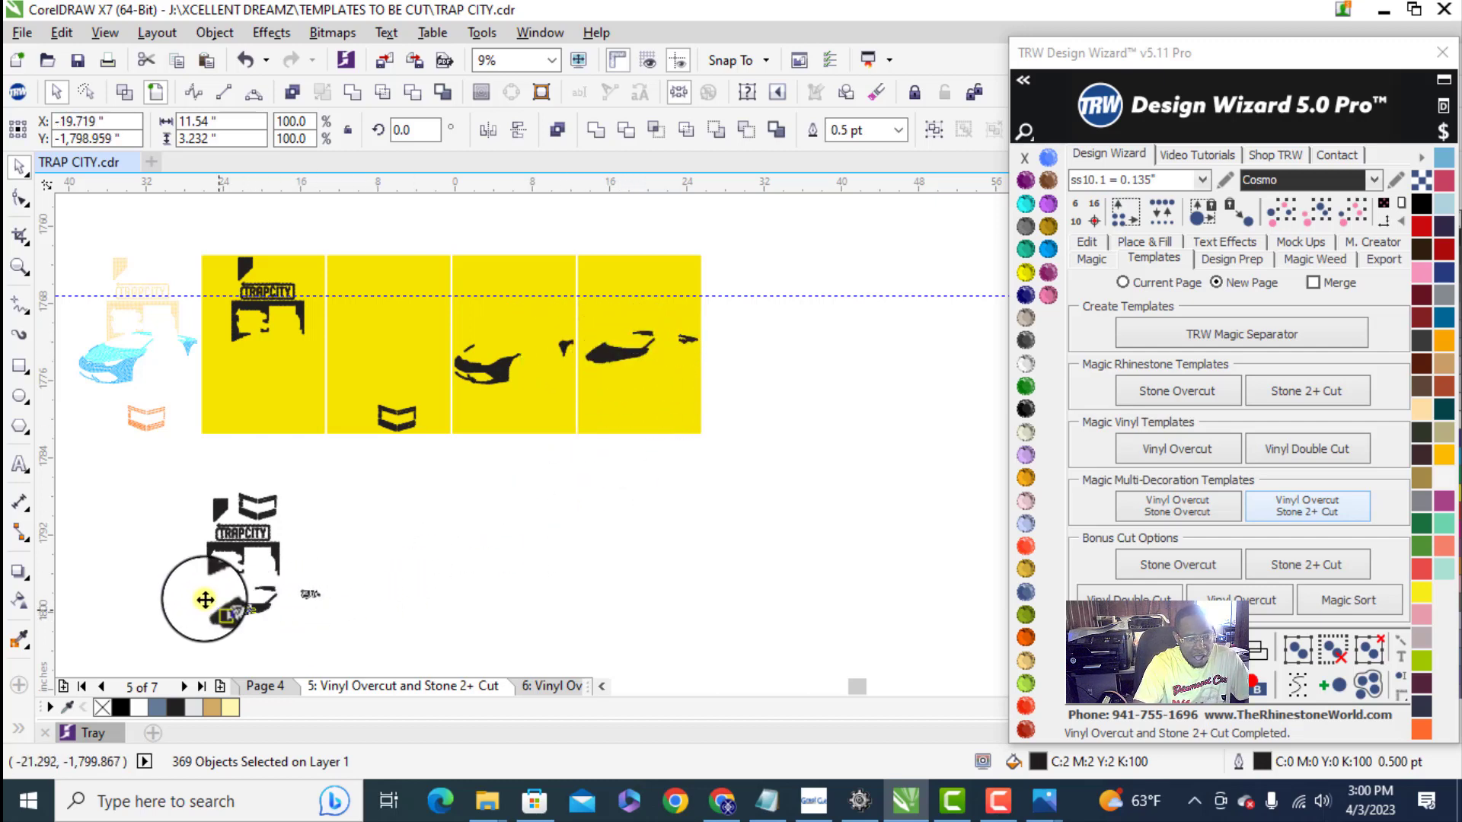
scroll(228, 590, "up", 3)
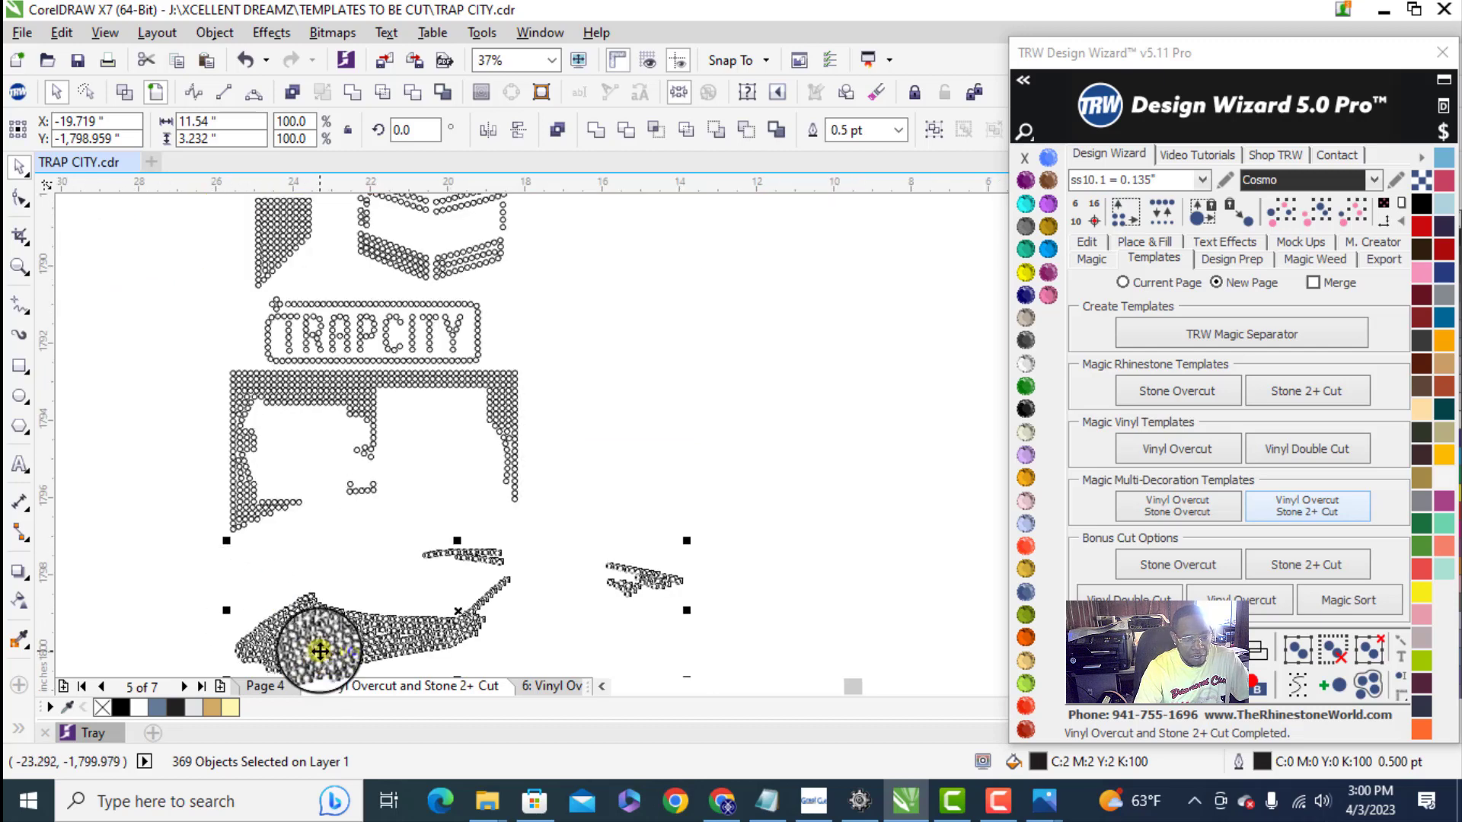
left_click_drag(310, 646, 312, 621)
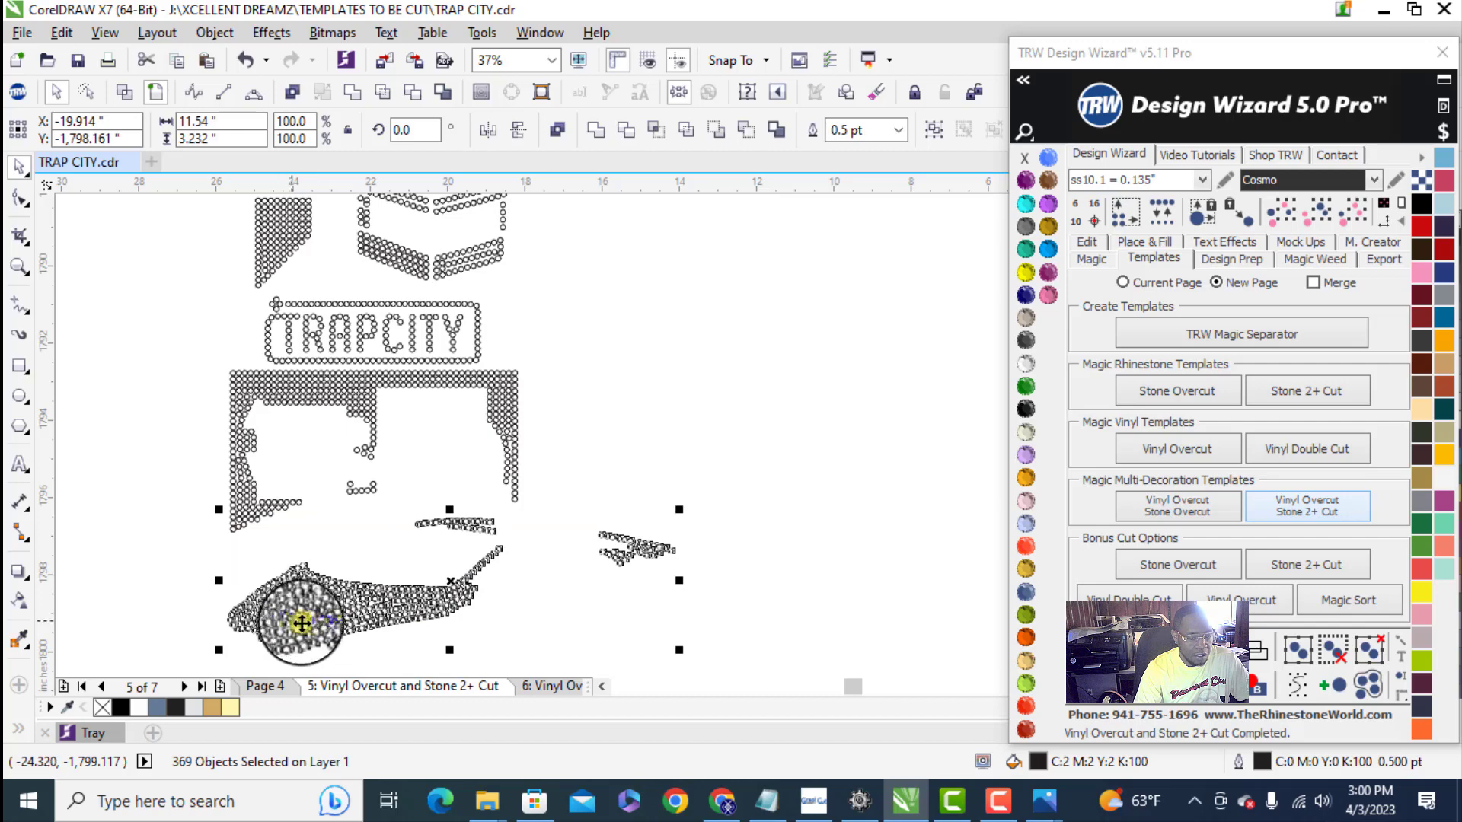
scroll(326, 528, "down", 2)
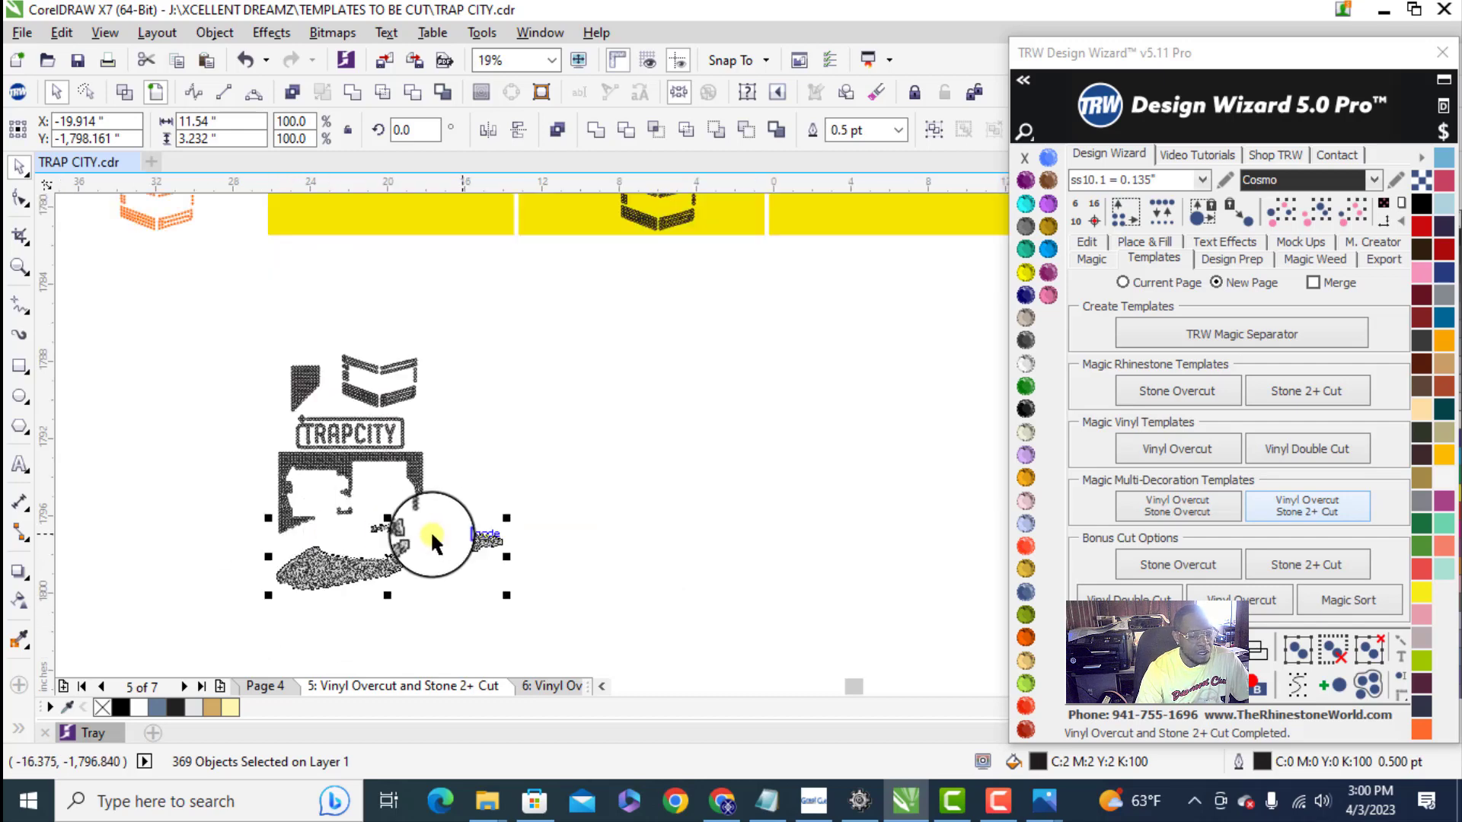
scroll(357, 525, "up", 2)
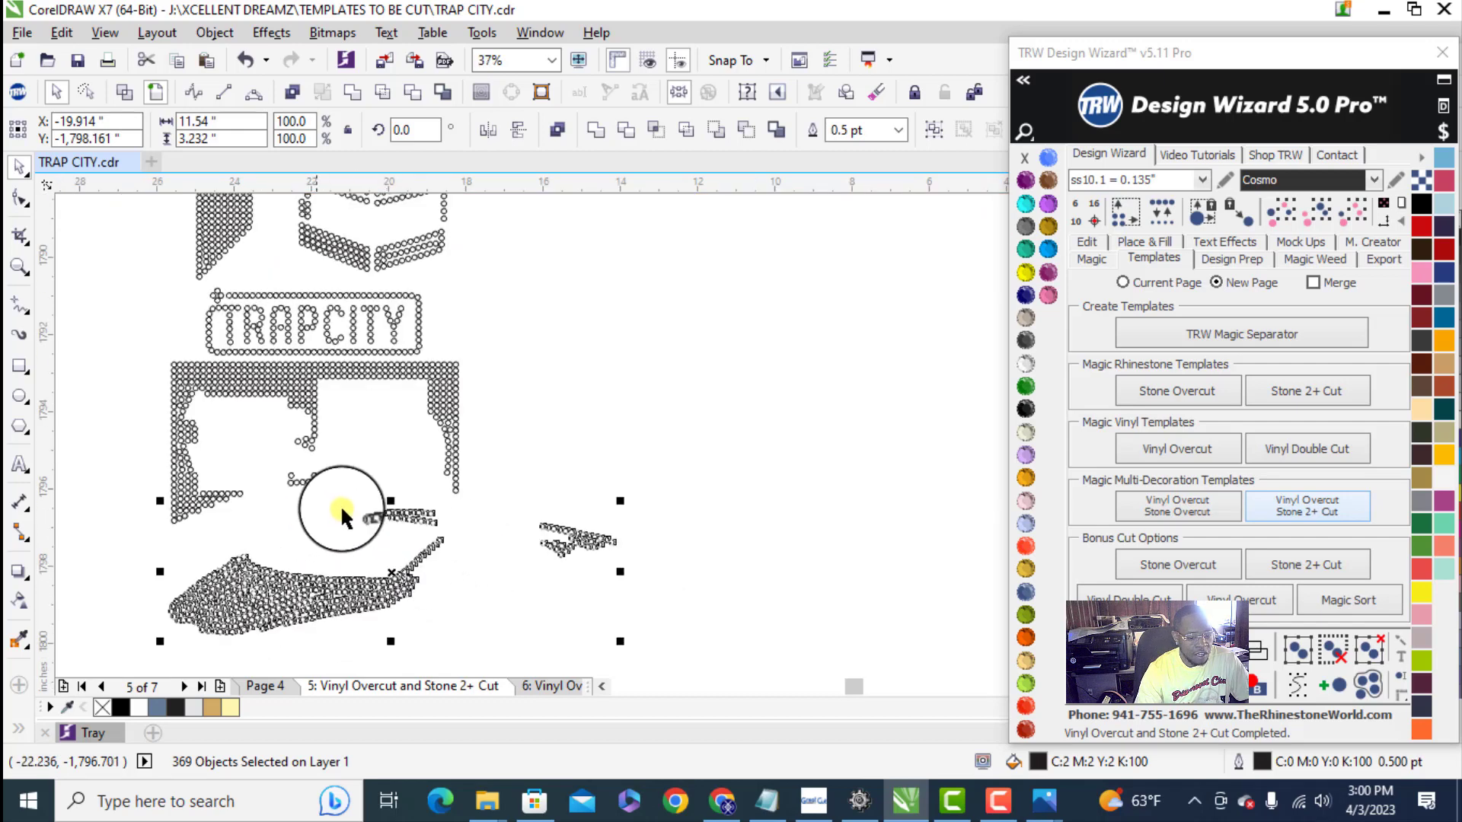
- Move the small detached cluster of car stones next to the main car piece and rotate it to about 279 degrees
left_click(456, 525)
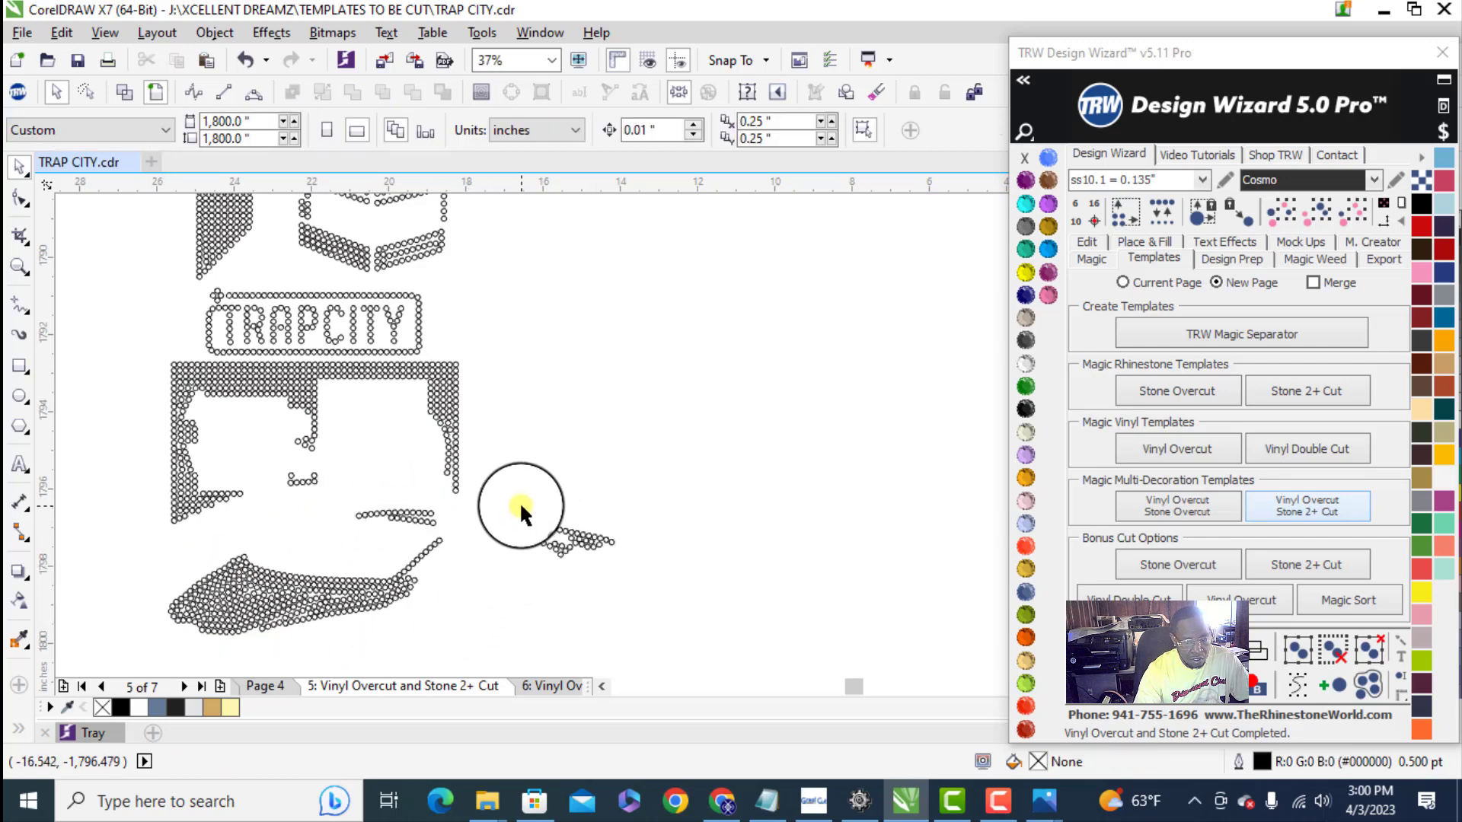
left_click_drag(675, 602, 675, 601)
scroll(582, 487, "down", 1)
scroll(569, 508, "up", 1)
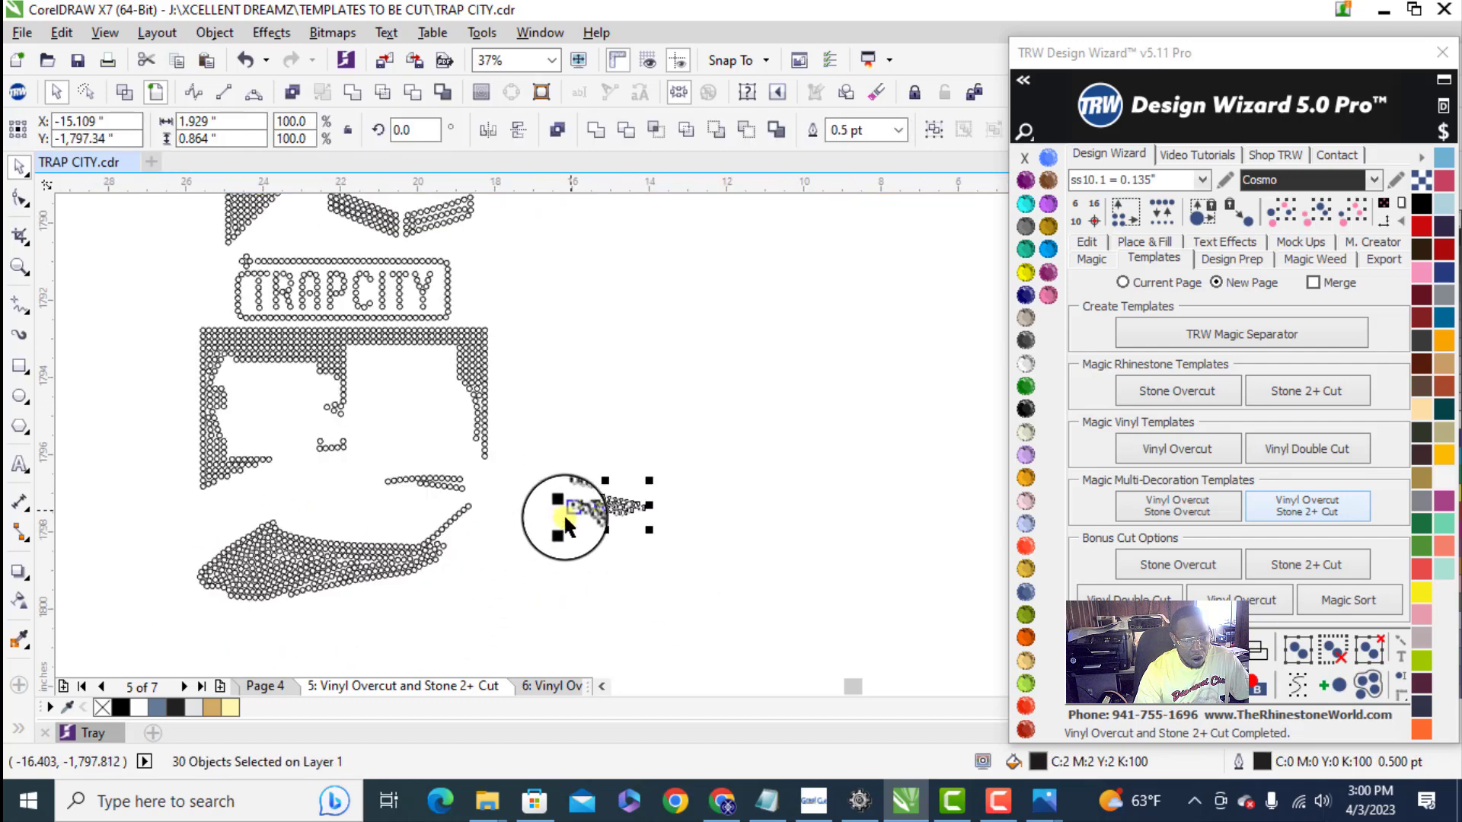
left_click_drag(602, 504, 472, 546)
left_click(492, 540)
left_click(507, 548)
scroll(496, 545, "up", 1)
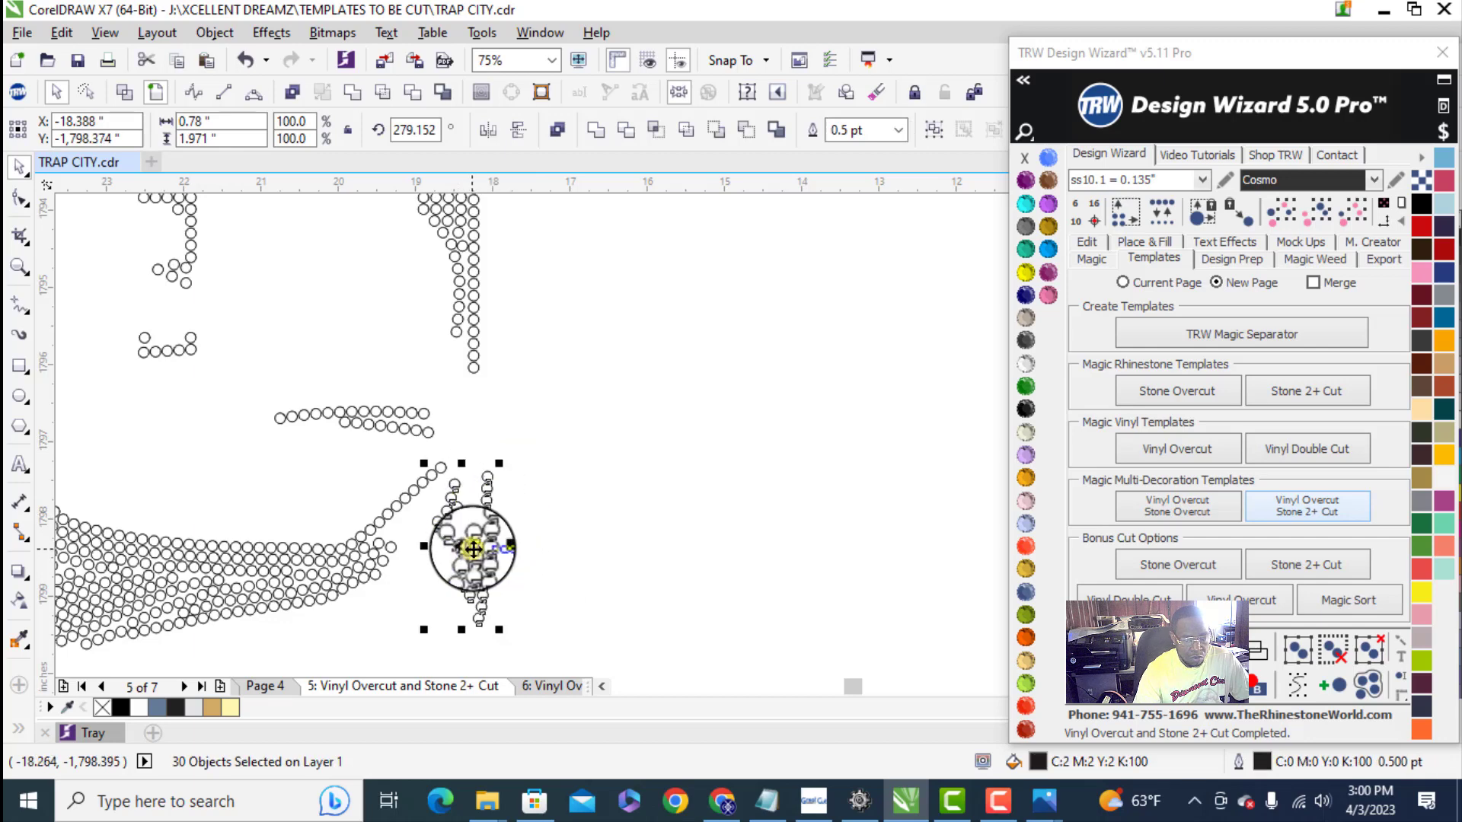
left_click(551, 468)
- Select the combined stone layout to check its overall size, and clear the selection
scroll(533, 495, "down", 5)
left_click_drag(320, 298, 566, 601)
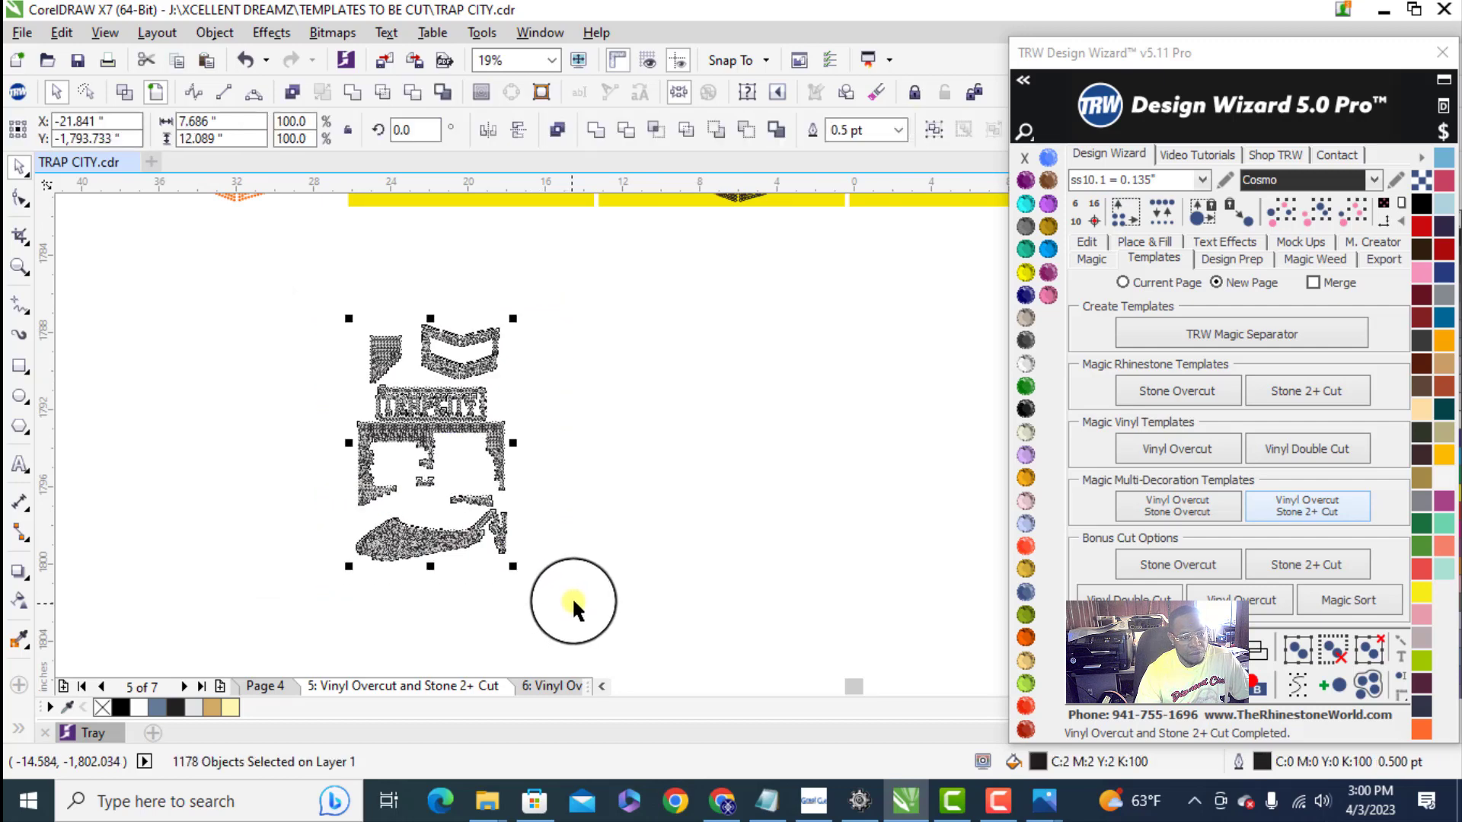
left_click(587, 484)
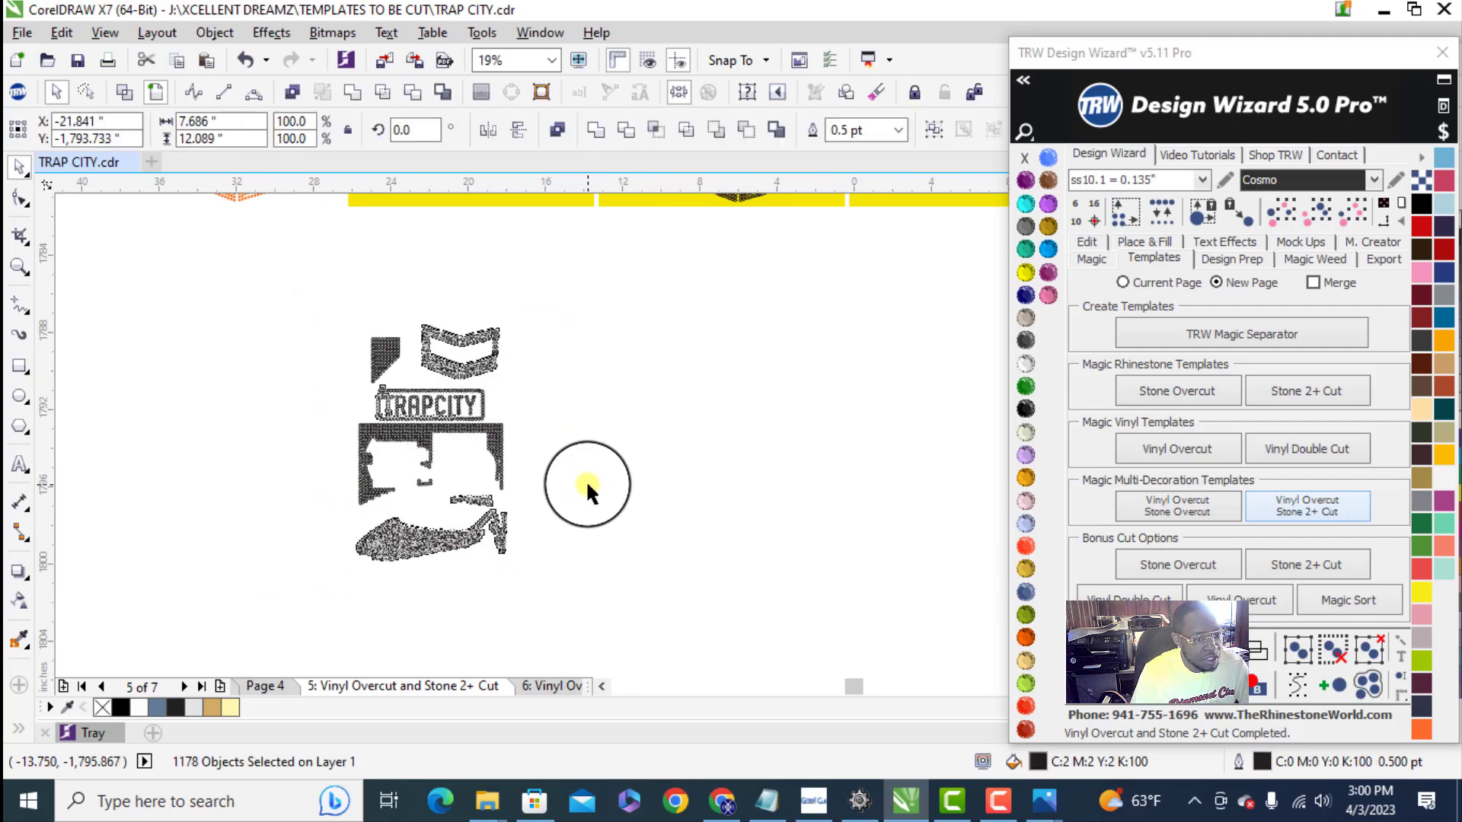
scroll(466, 512, "up", 1)
scroll(459, 567, "down", 1)
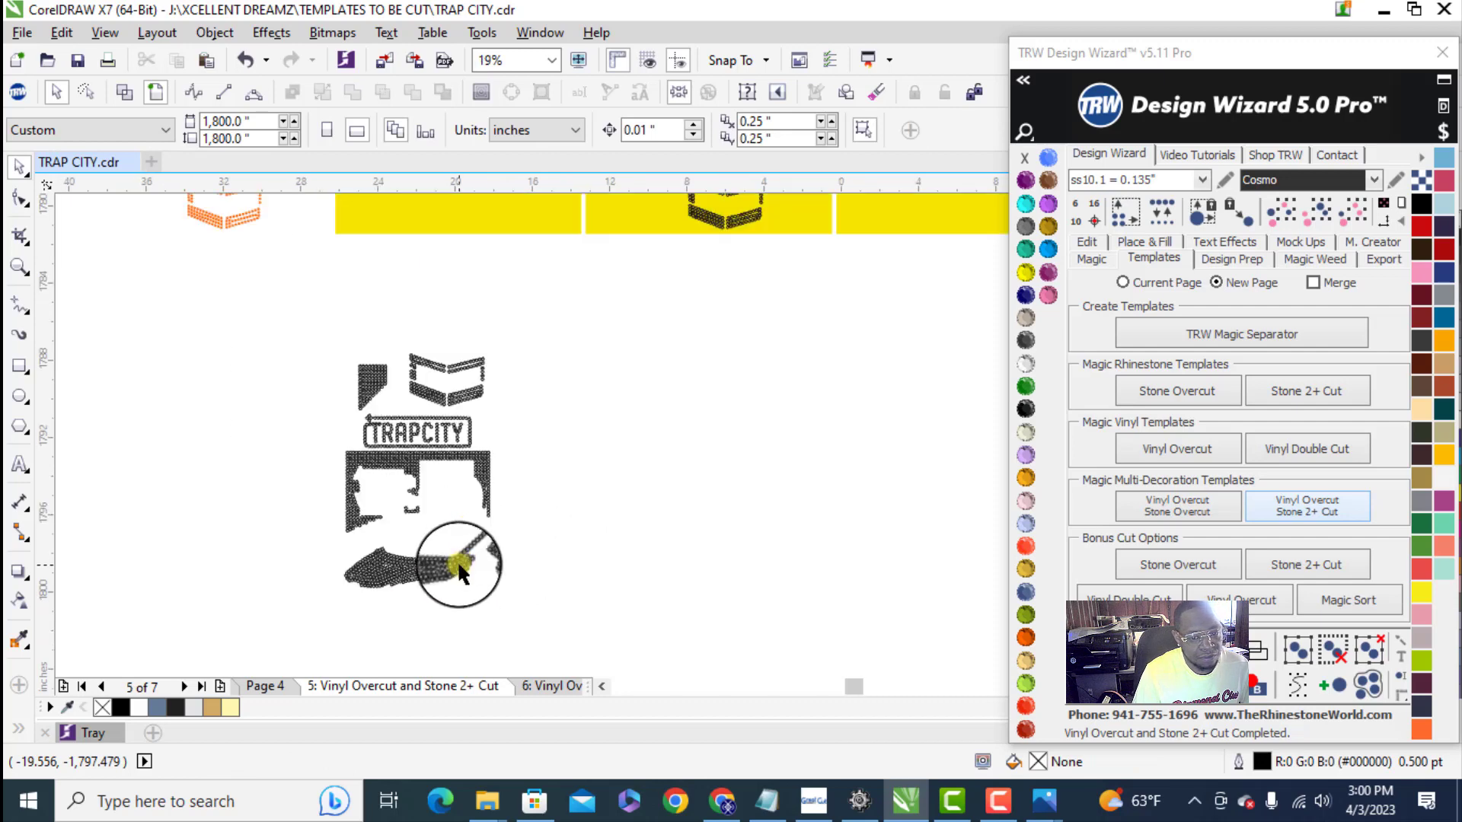
- Move the box stones slightly down toward the TRAPCITY lettering and recheck the whole combined layout
scroll(445, 422, "up", 2)
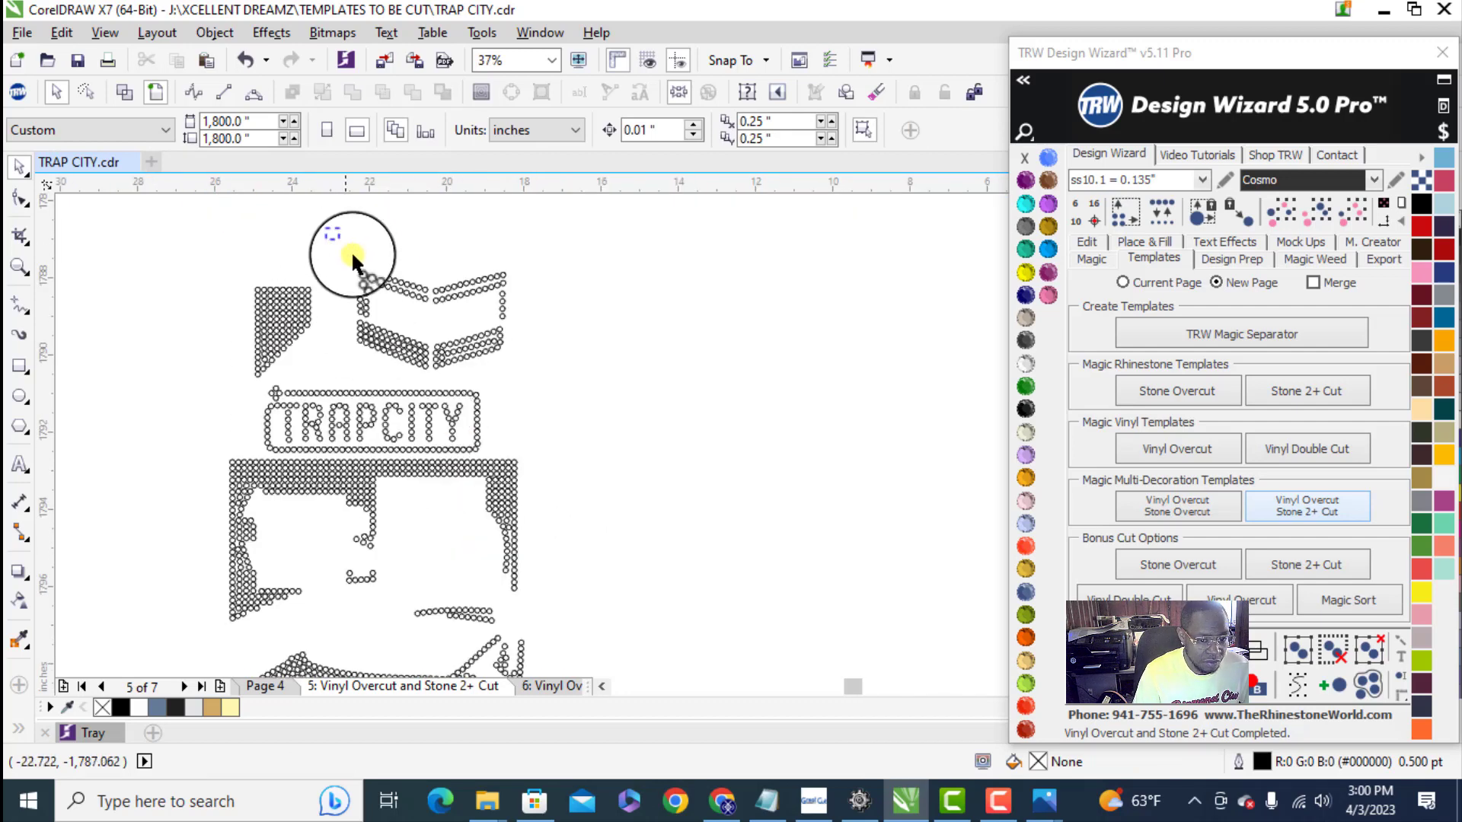
left_click_drag(352, 255, 538, 377)
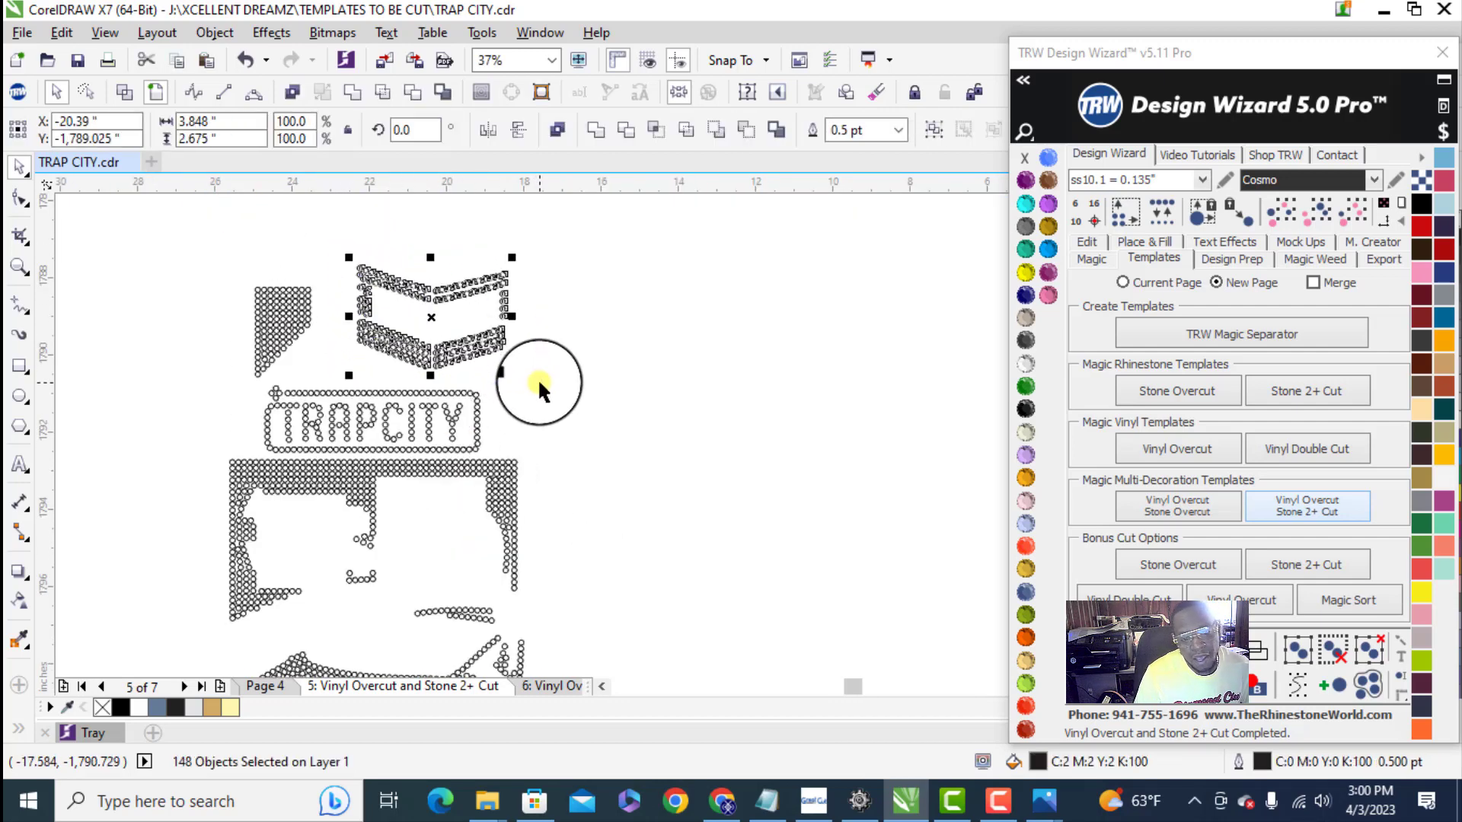
scroll(431, 362, "up", 2)
left_click_drag(431, 363, 424, 317)
scroll(526, 322, "down", 4)
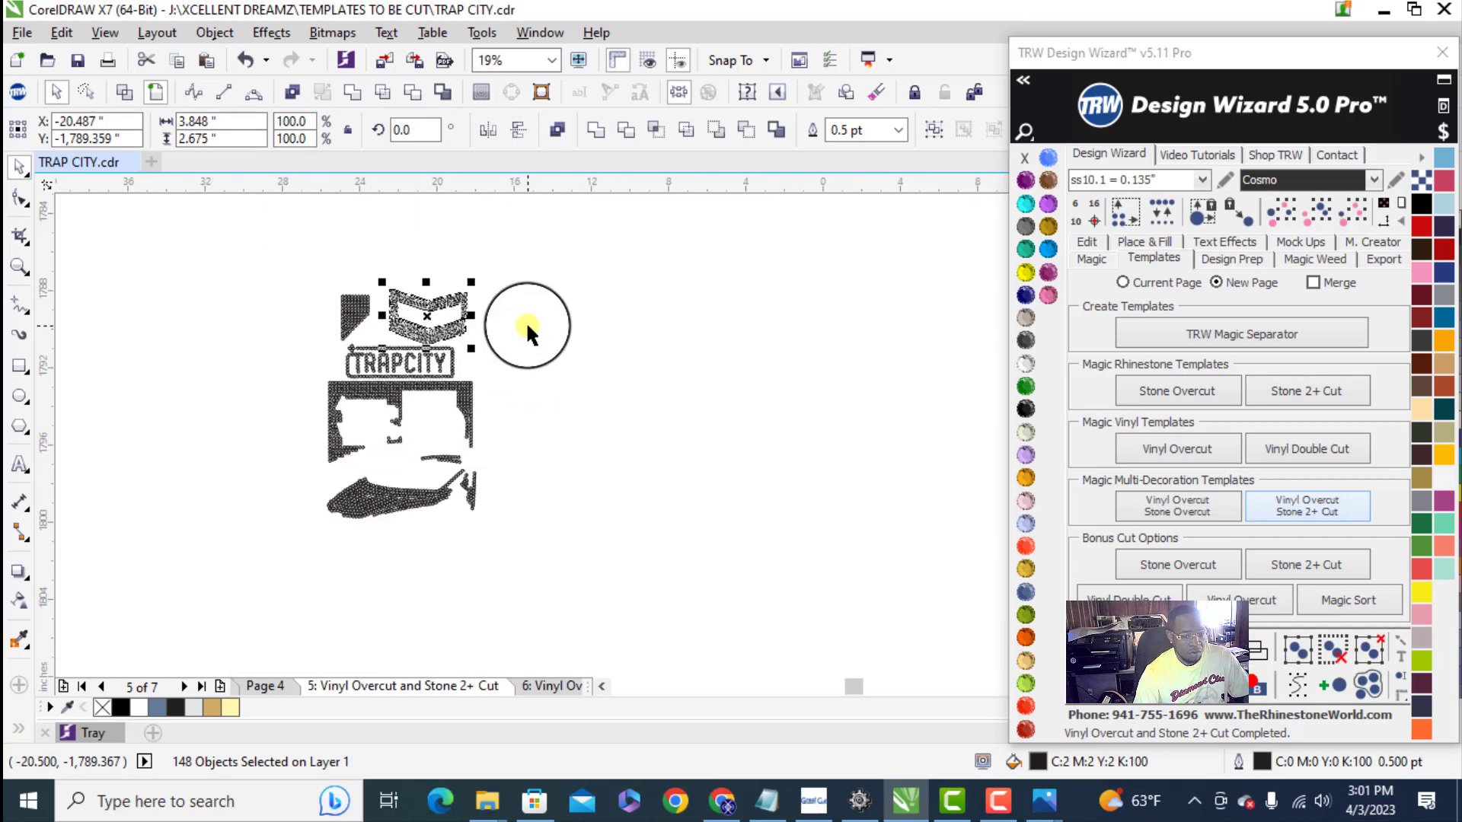
left_click_drag(292, 257, 536, 567)
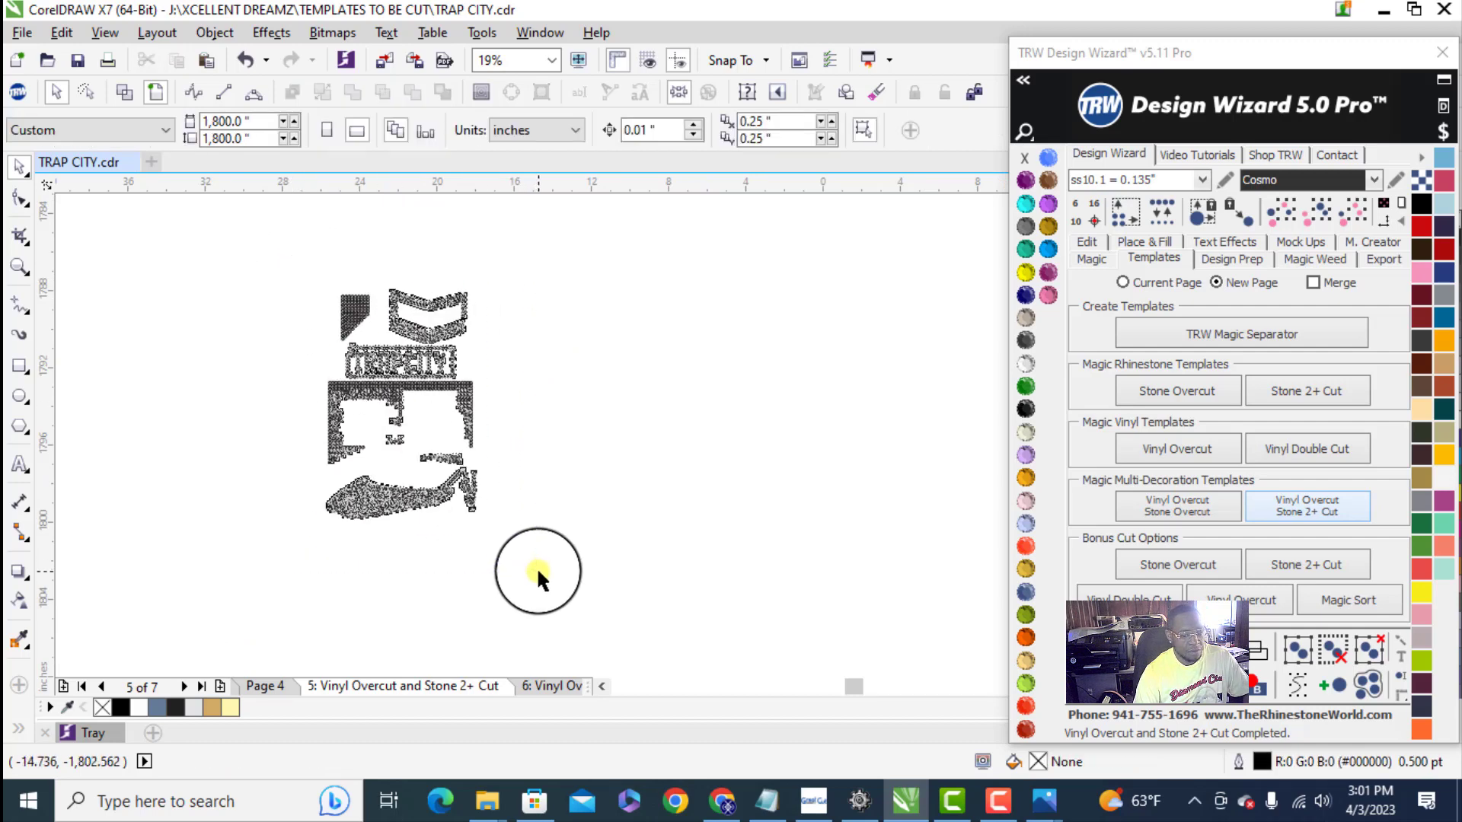
left_click(550, 477)
- Lasso the car stones with their detached pieces using the Freehand Pick tool and move them slightly up toward the house wall
scroll(385, 493, "up", 2)
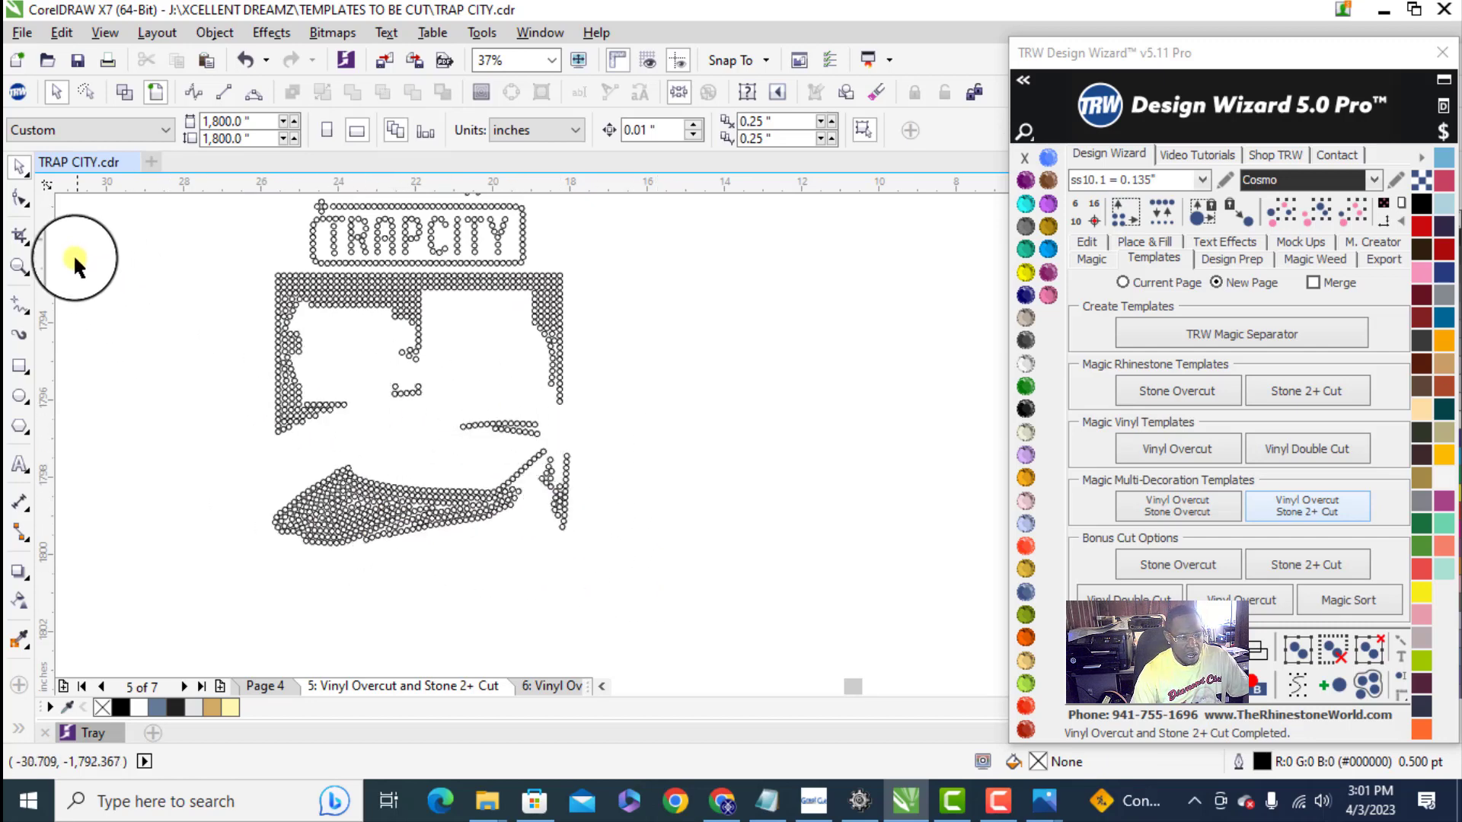
left_click(23, 171)
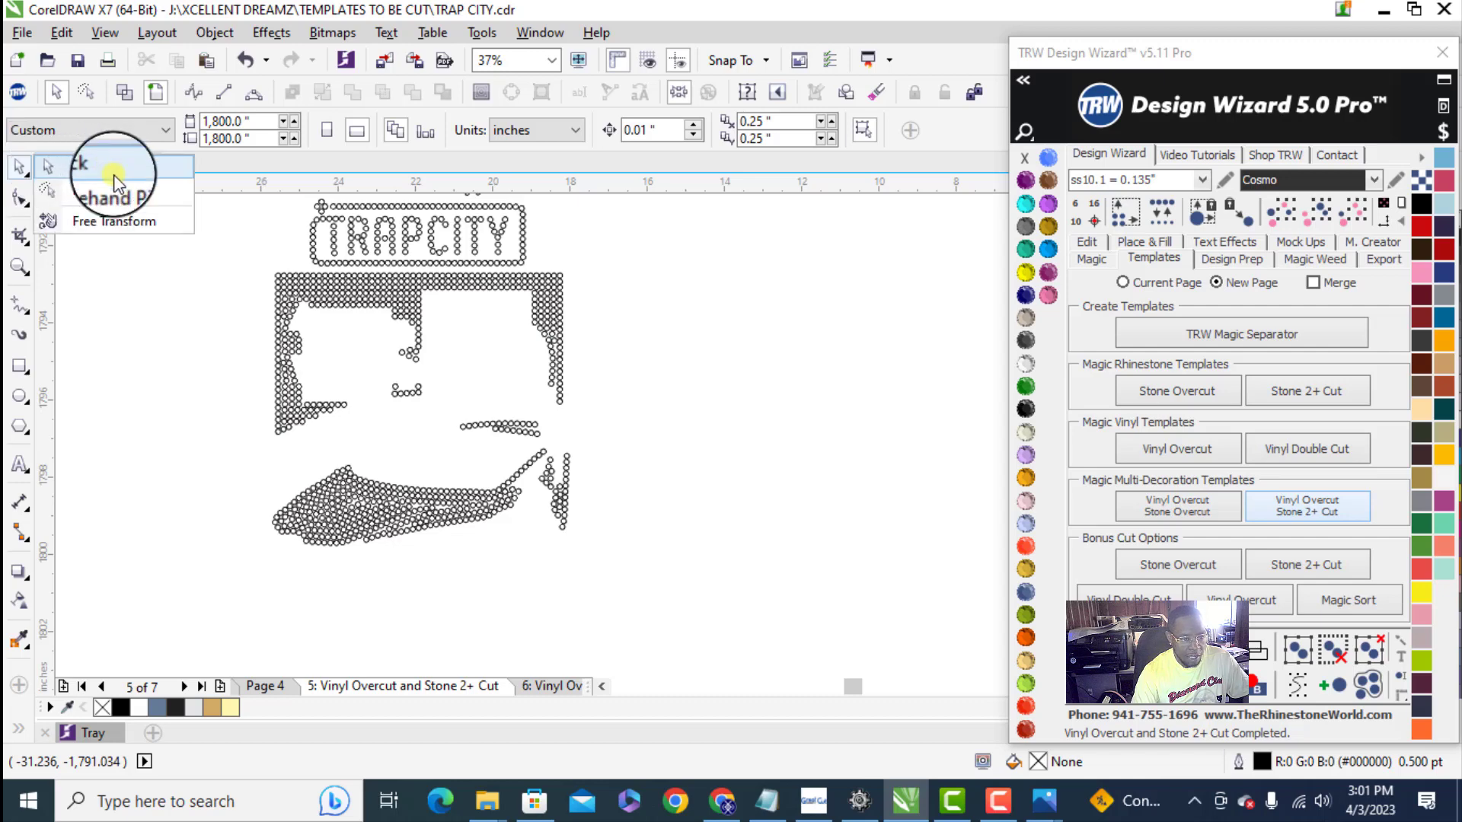
left_click(114, 193)
mouse_move(491, 398)
left_mouse_down()
mouse_move(315, 450)
mouse_move(272, 480)
left_mouse_up()
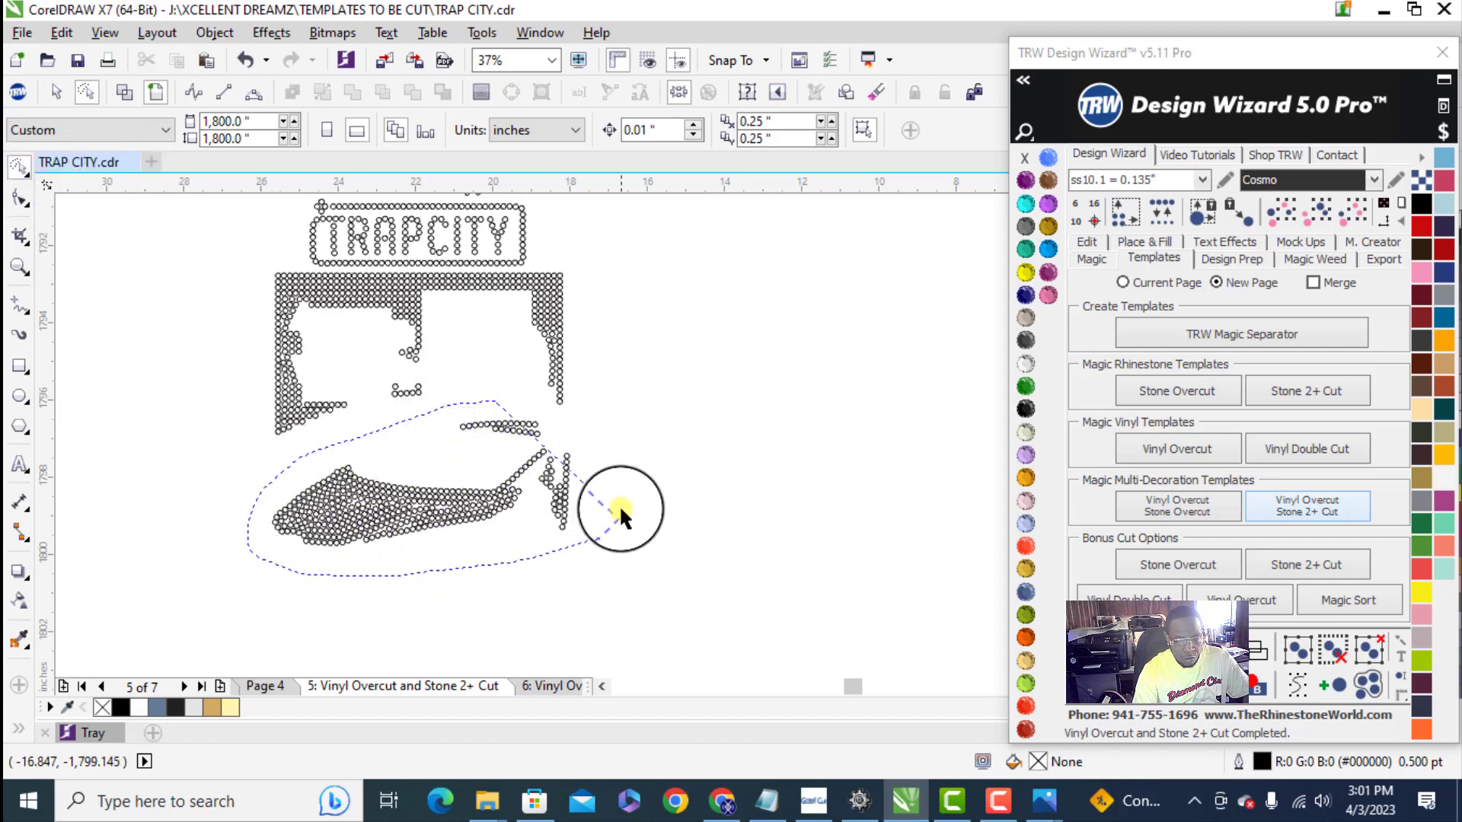
left_click_drag(577, 428, 548, 410)
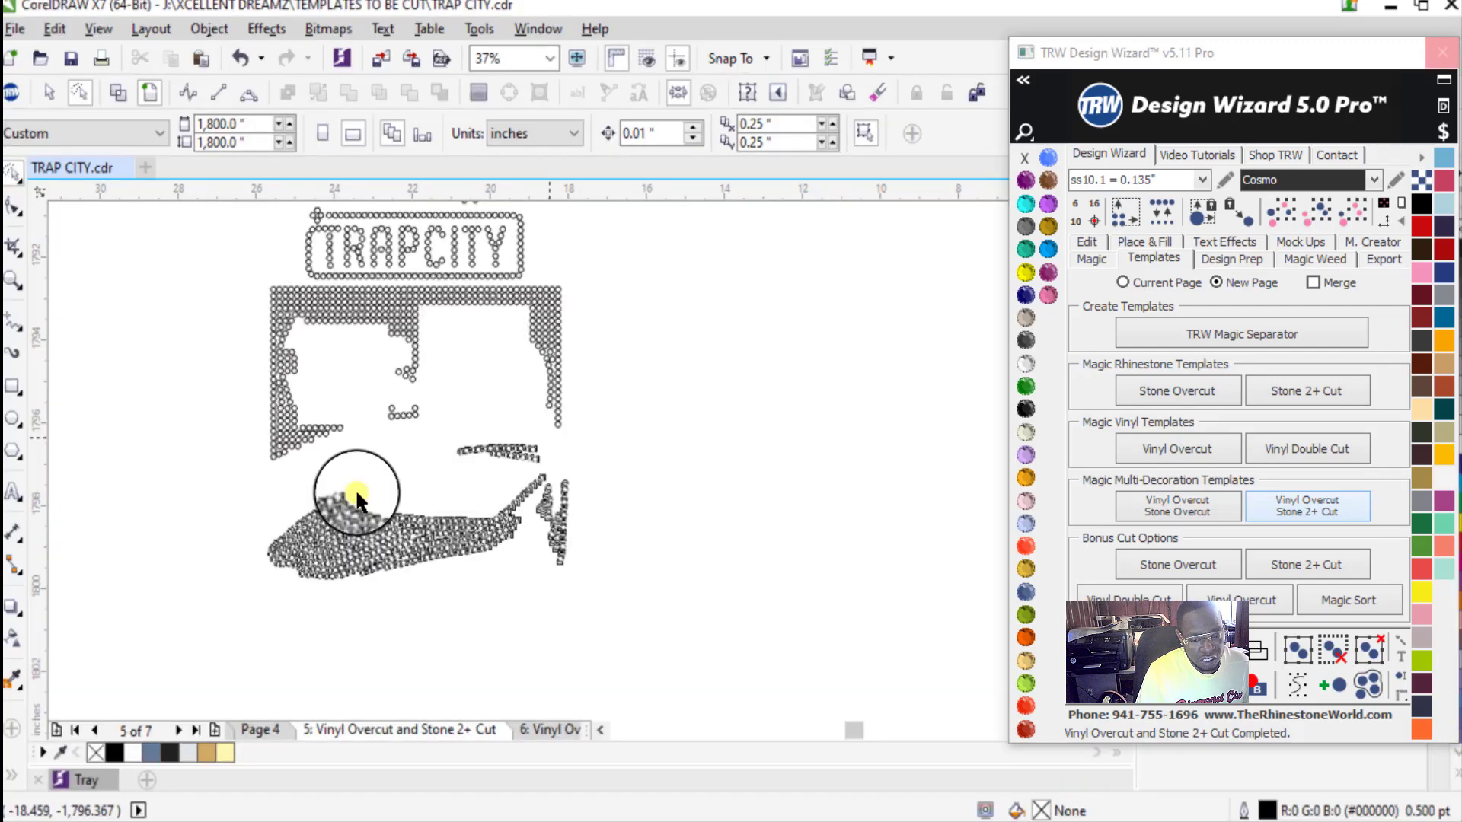
left_click(355, 489)
scroll(354, 489, "up", 2)
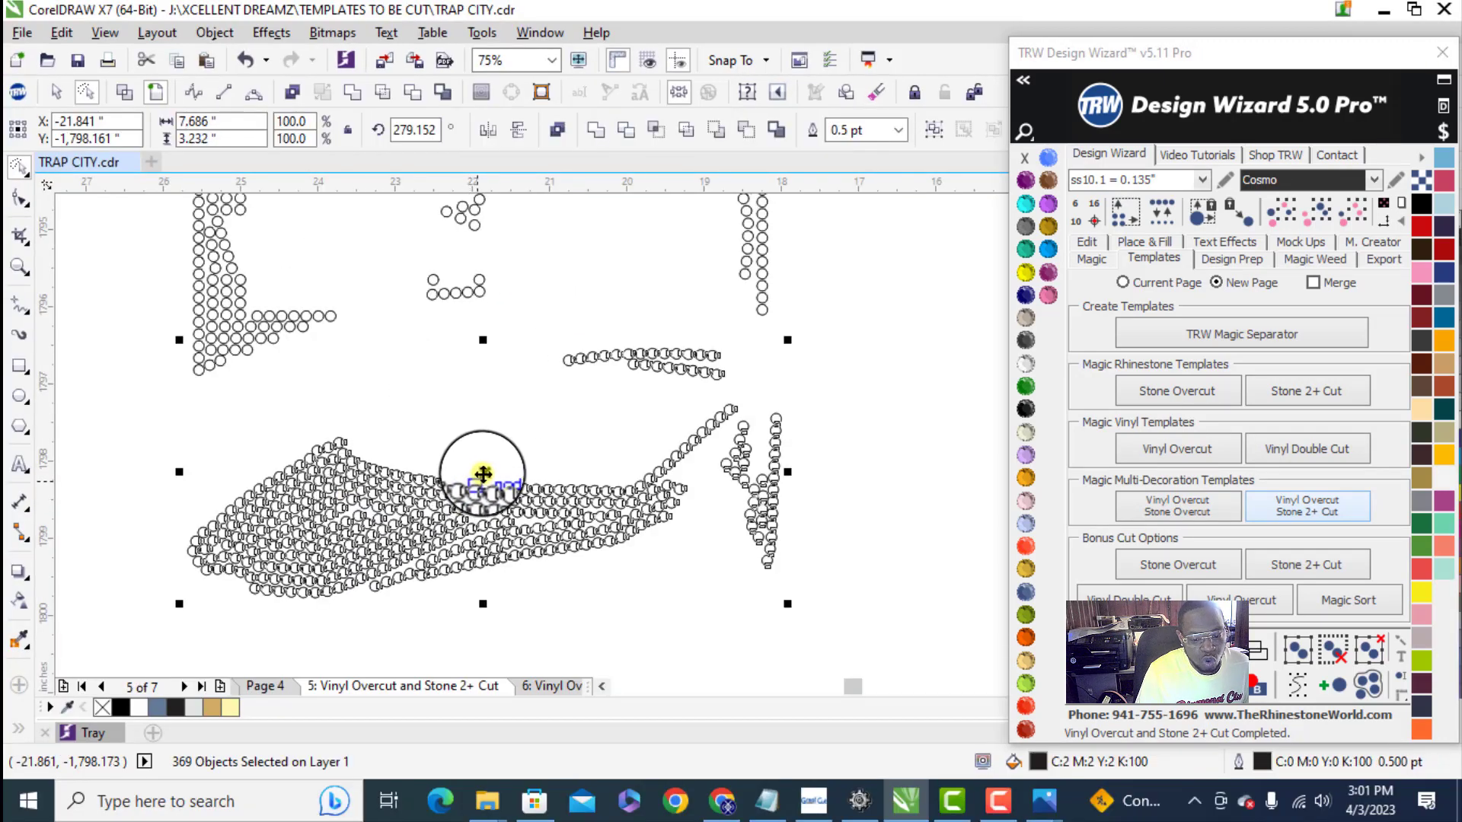
left_click_drag(485, 469, 481, 459)
scroll(495, 515, "down", 1)
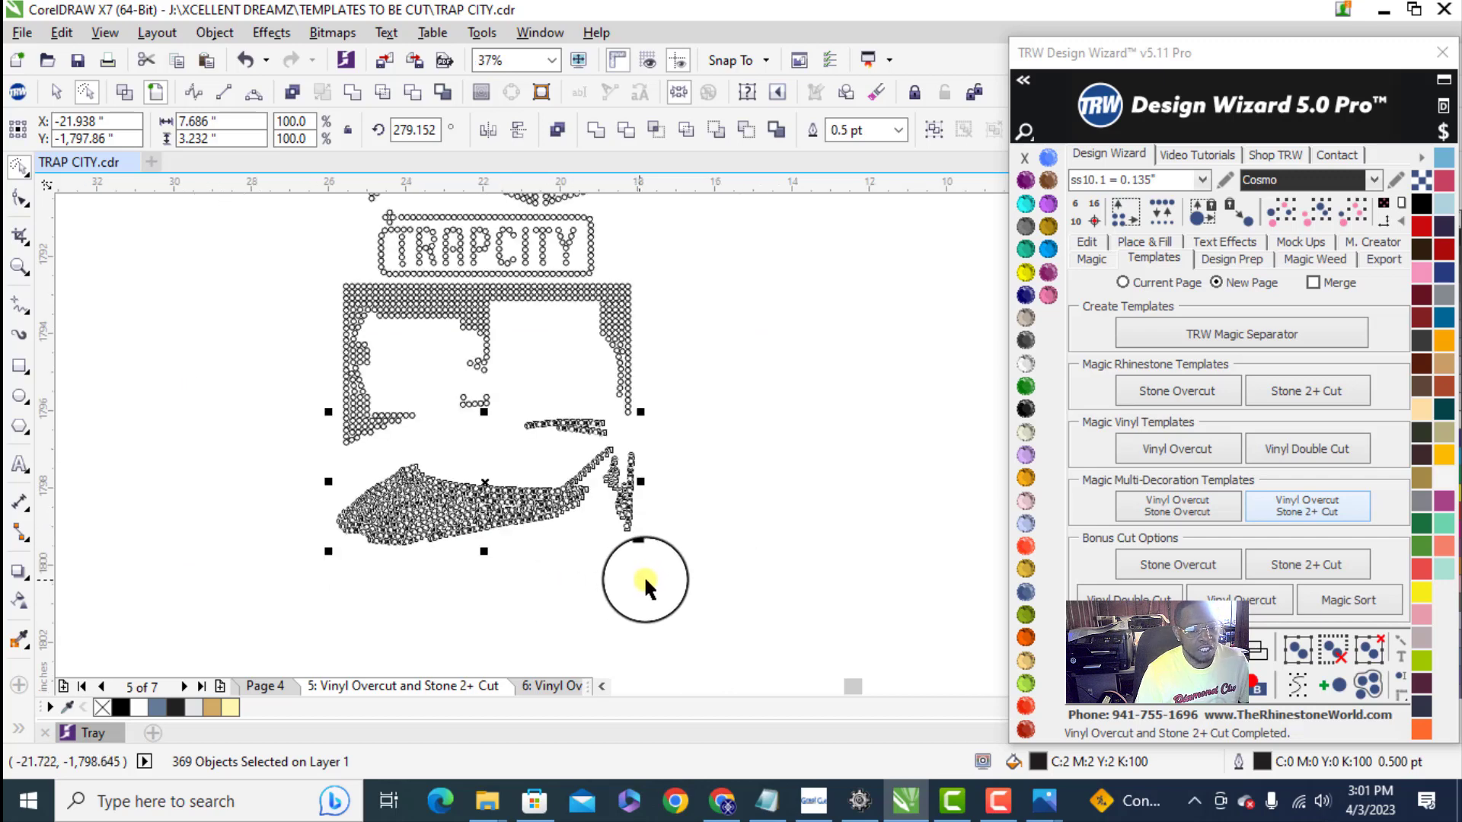
left_click(699, 583)
- Select all the house wall stones with a freehand outline
scroll(441, 586, "down", 1)
scroll(497, 476, "up", 1)
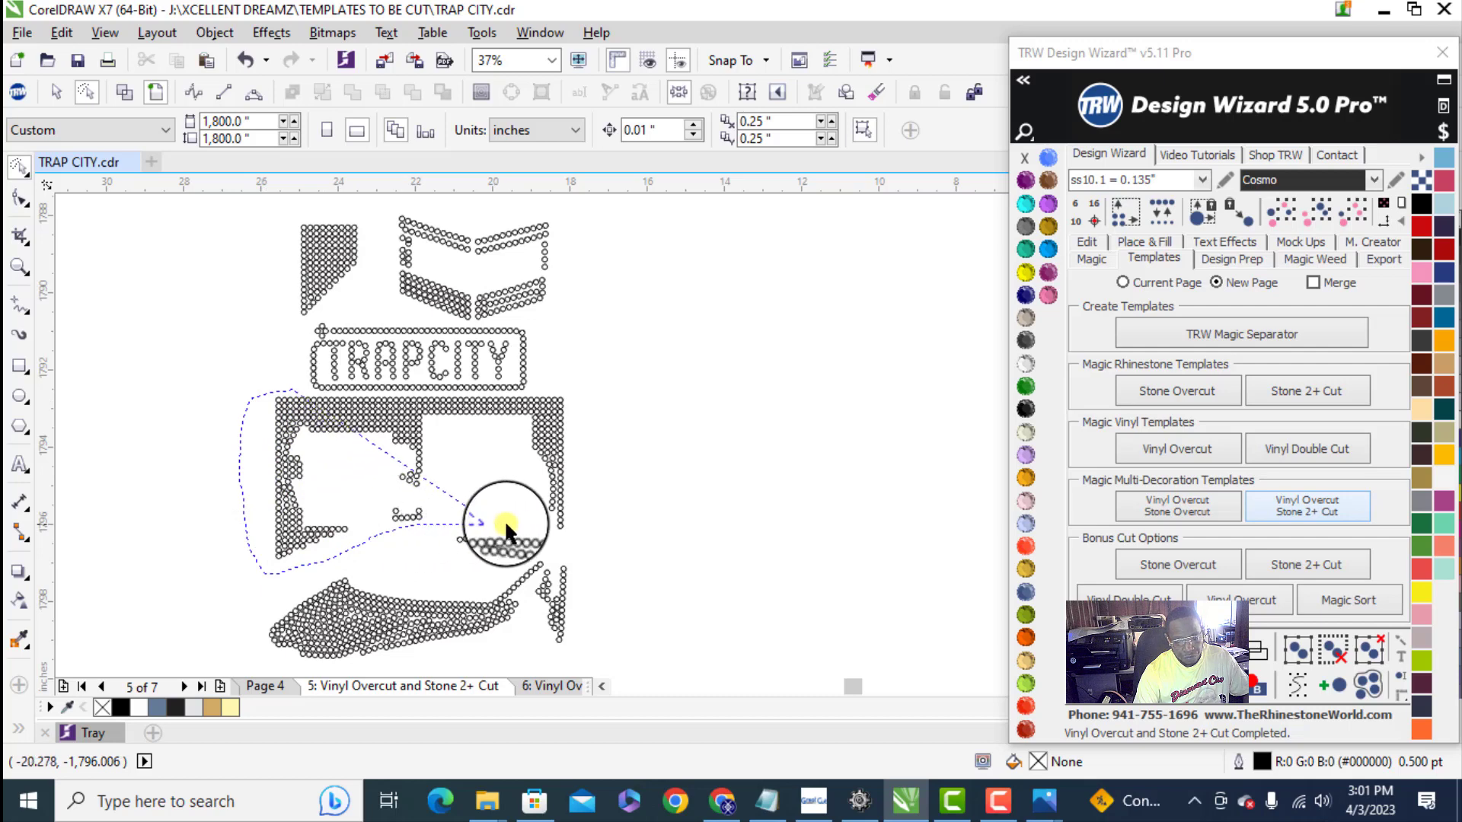
left_click_drag(589, 393, 584, 394)
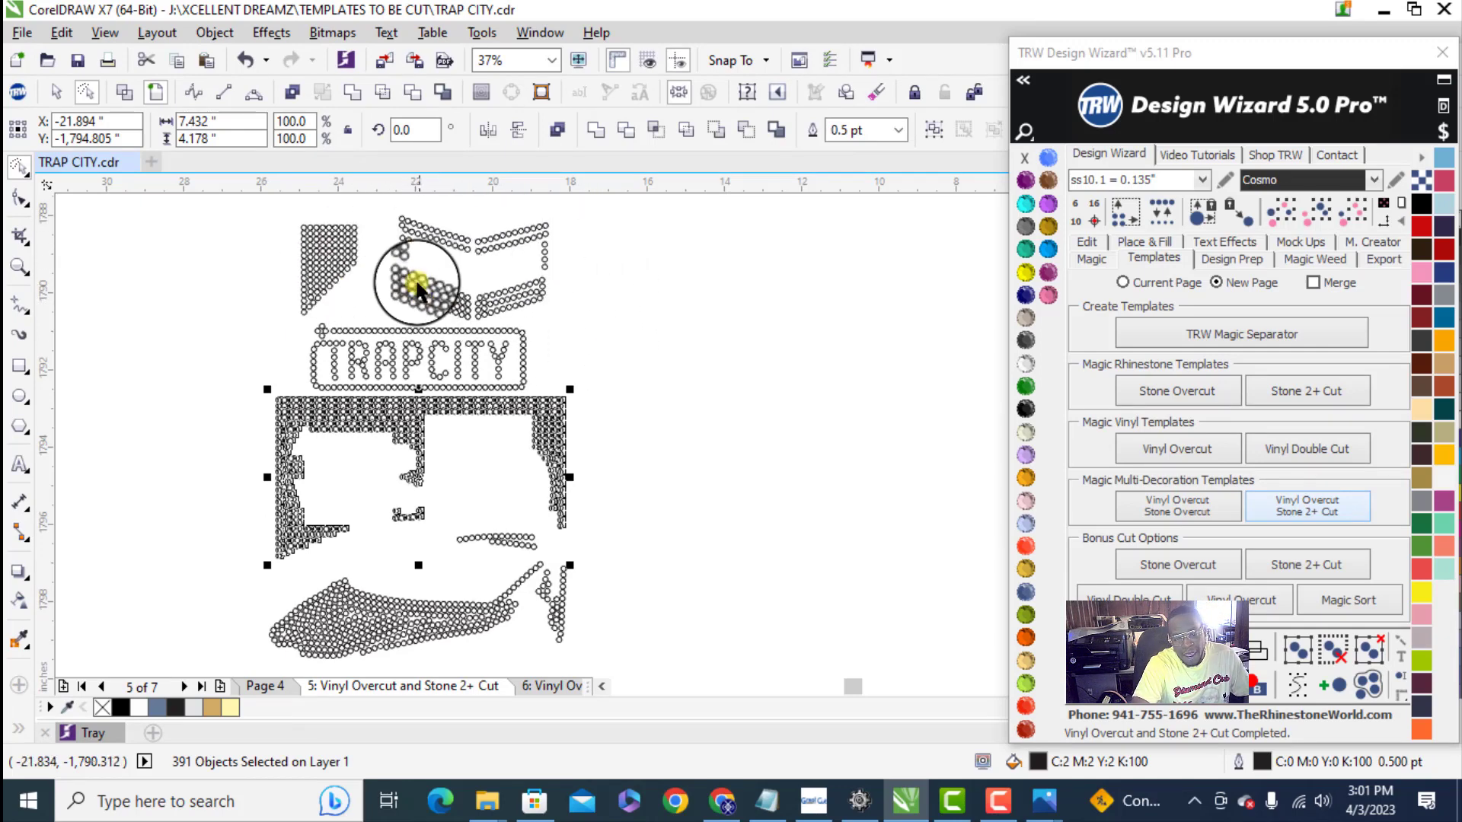
- Move the stone overlapping its neighbour in the box's inner side column down into the gap below it
scroll(414, 239, "up", 3)
scroll(513, 373, "down", 3)
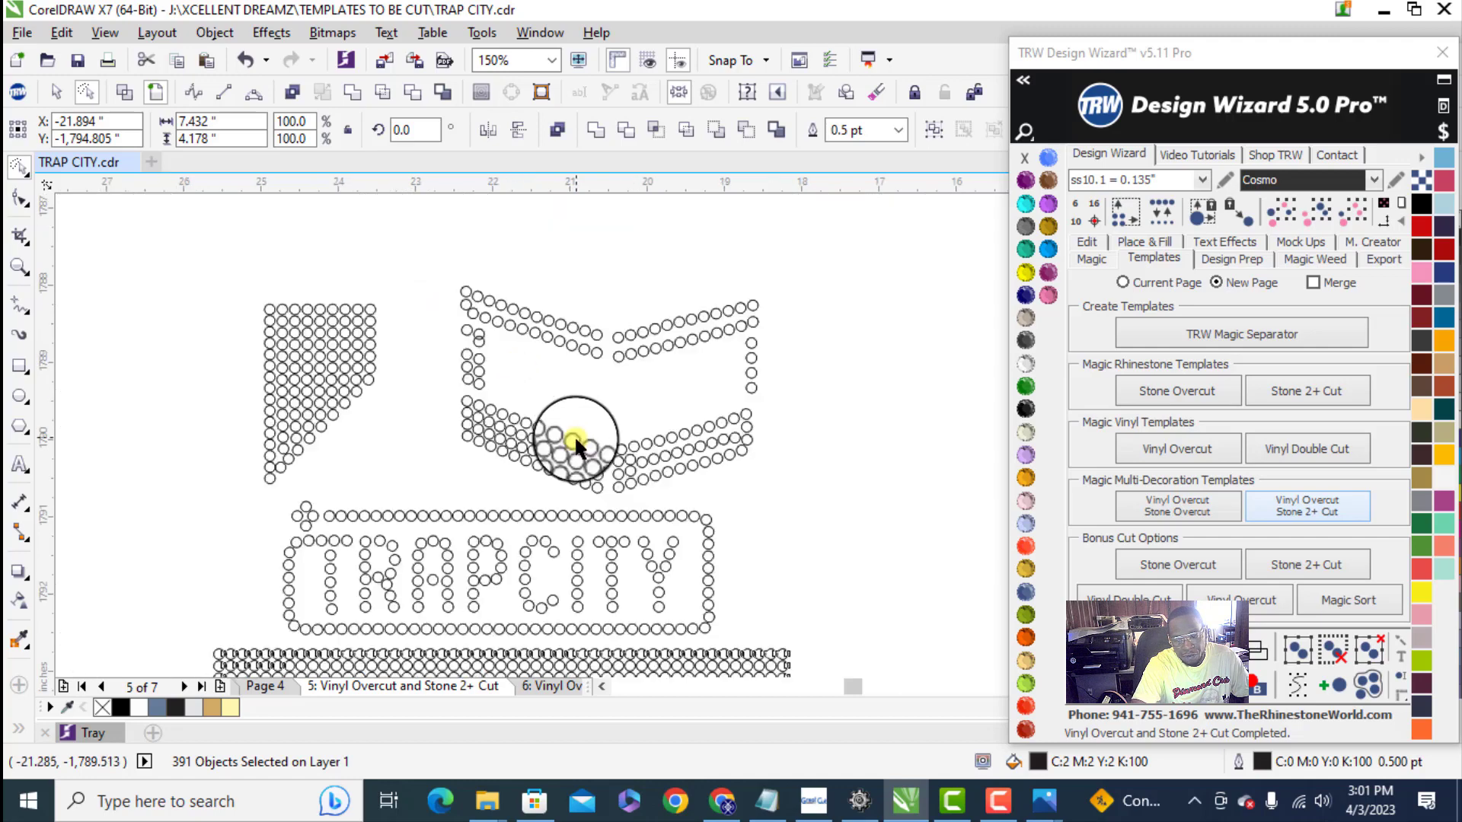
scroll(657, 403, "up", 3)
scroll(667, 413, "down", 1)
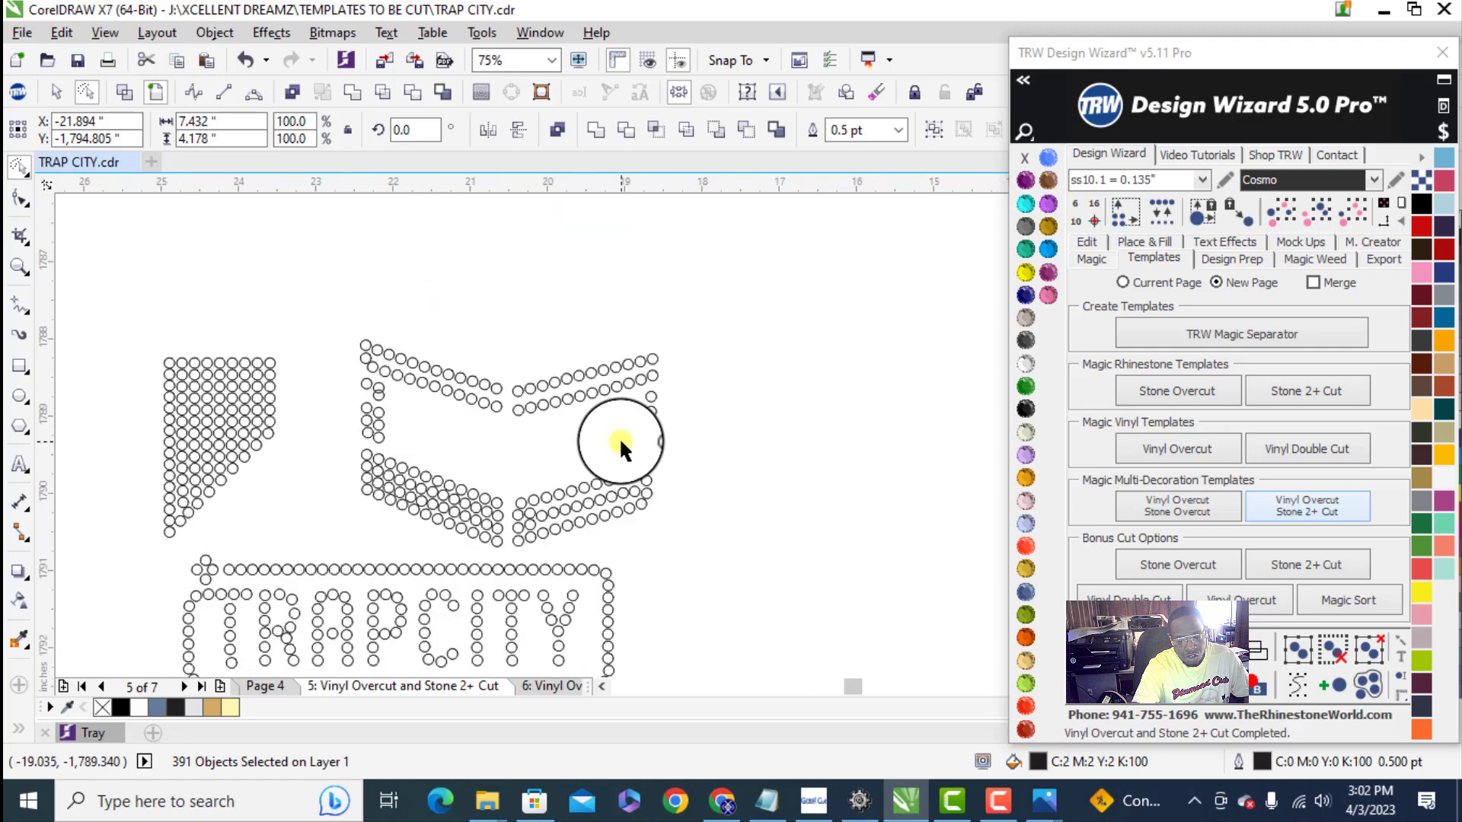
scroll(335, 404, "up", 5)
left_click(428, 364)
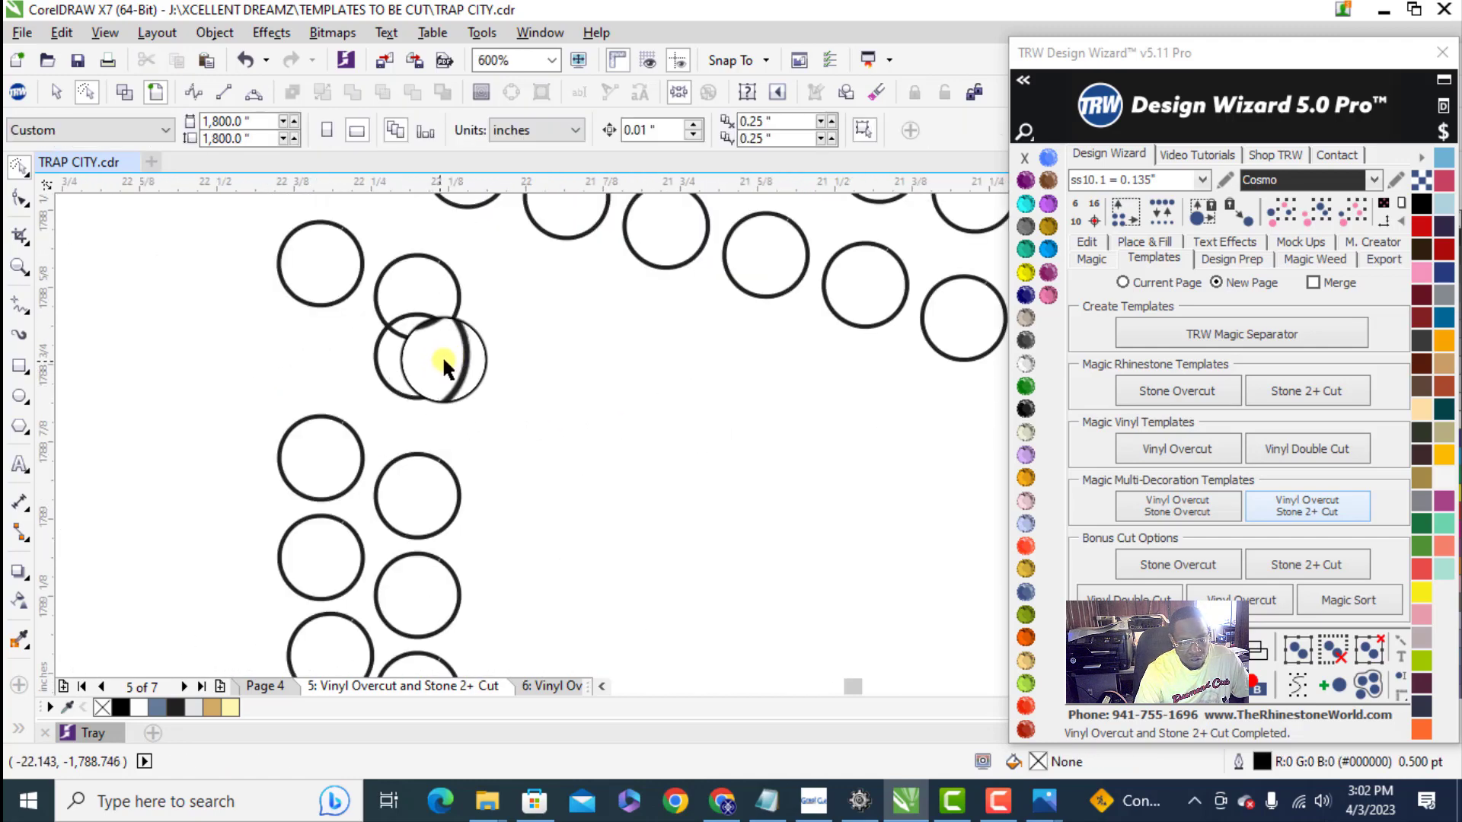
mouse_move(459, 349)
left_mouse_down()
mouse_move(473, 330)
mouse_move(457, 375)
mouse_move(472, 376)
mouse_move(441, 359)
left_mouse_up()
scroll(356, 434, "up", 3)
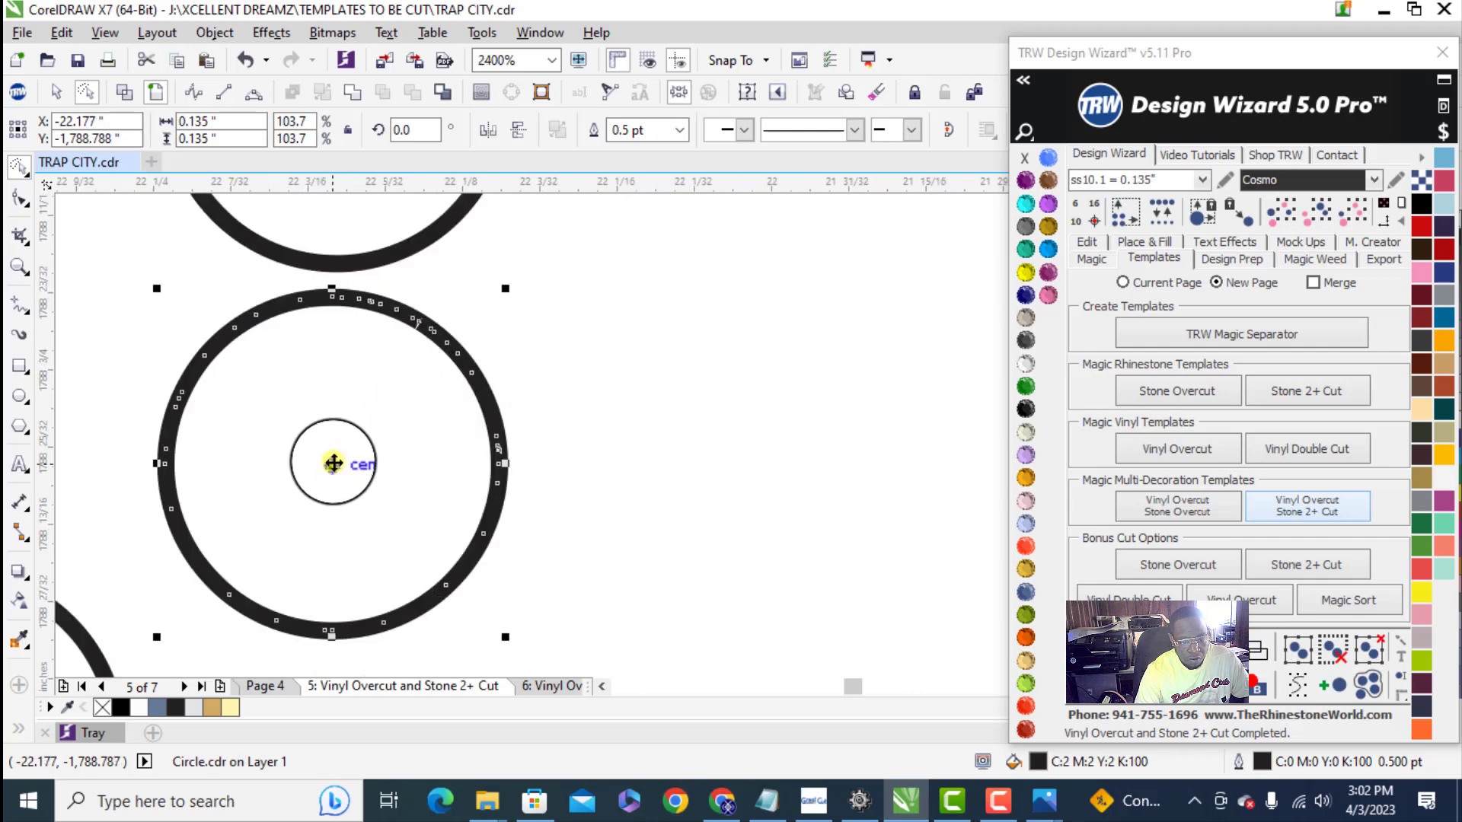
scroll(356, 466, "down", 3)
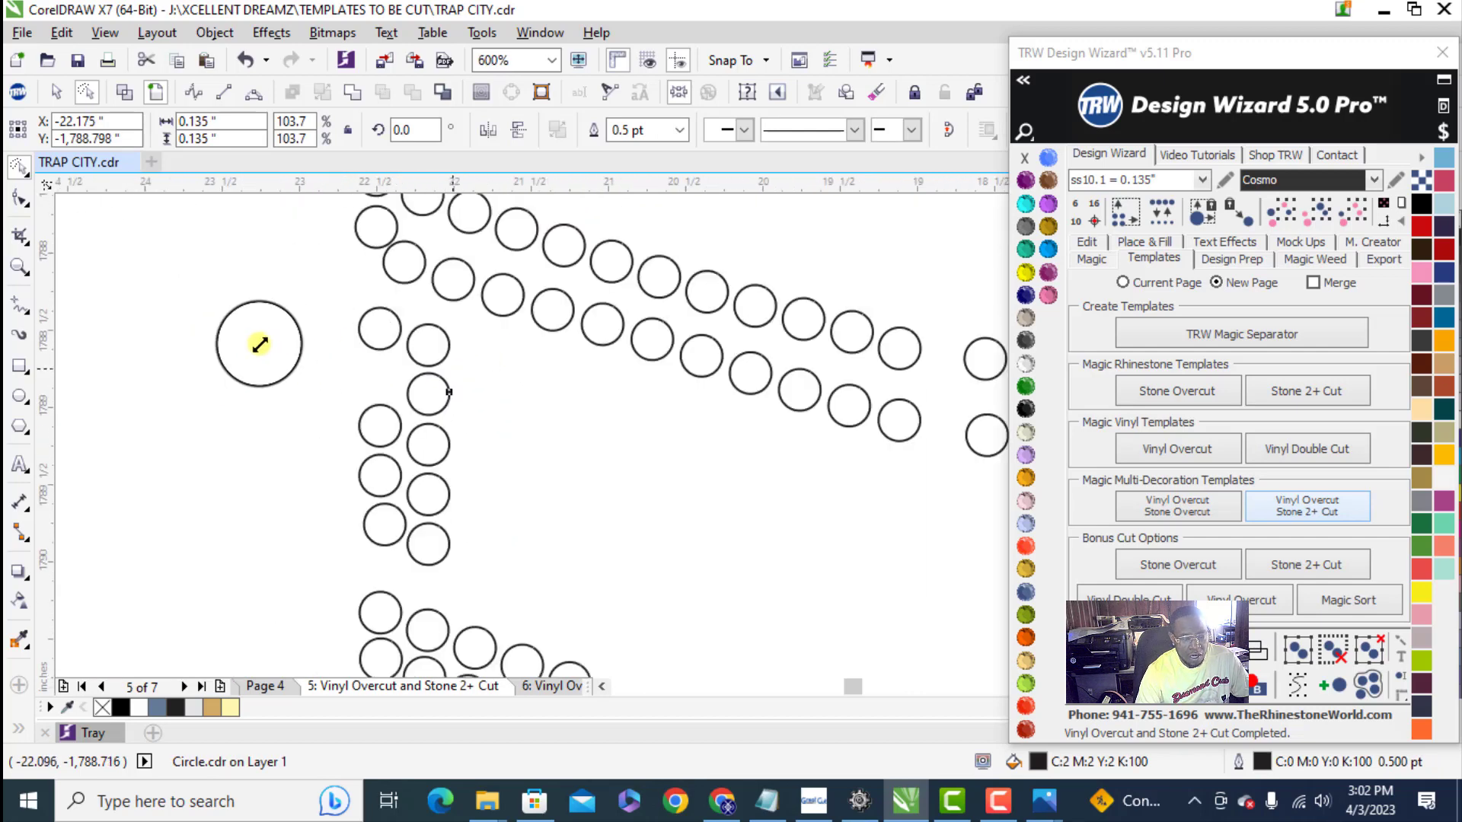
scroll(504, 327, "down", 5)
left_click(486, 291)
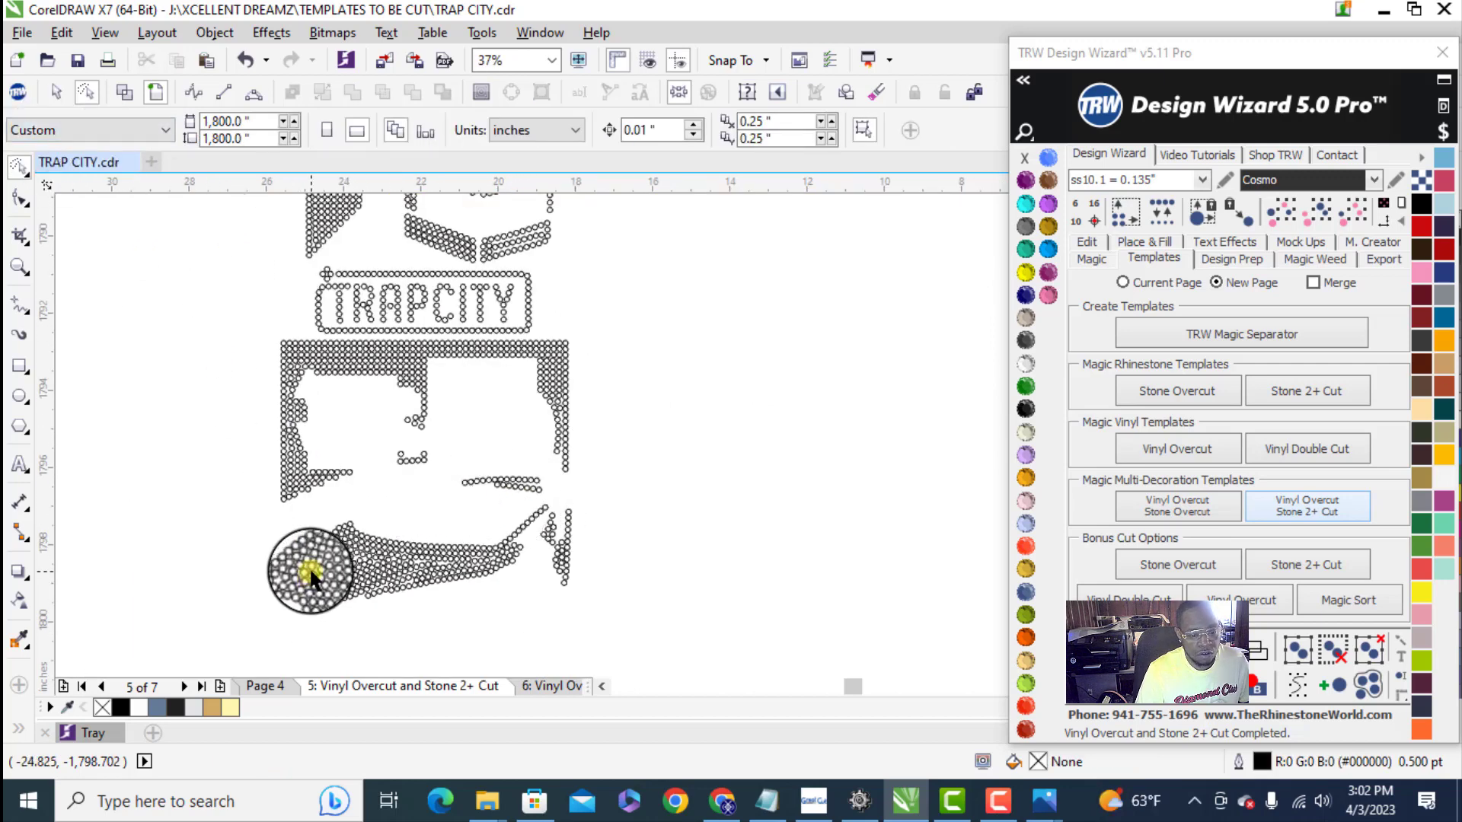
- Return to the Pick tool, select the whole combined stone layout to check its overall size, and clear the selection
scroll(288, 506, "down", 2)
left_click_drag(261, 341, 414, 566)
left_click(20, 162)
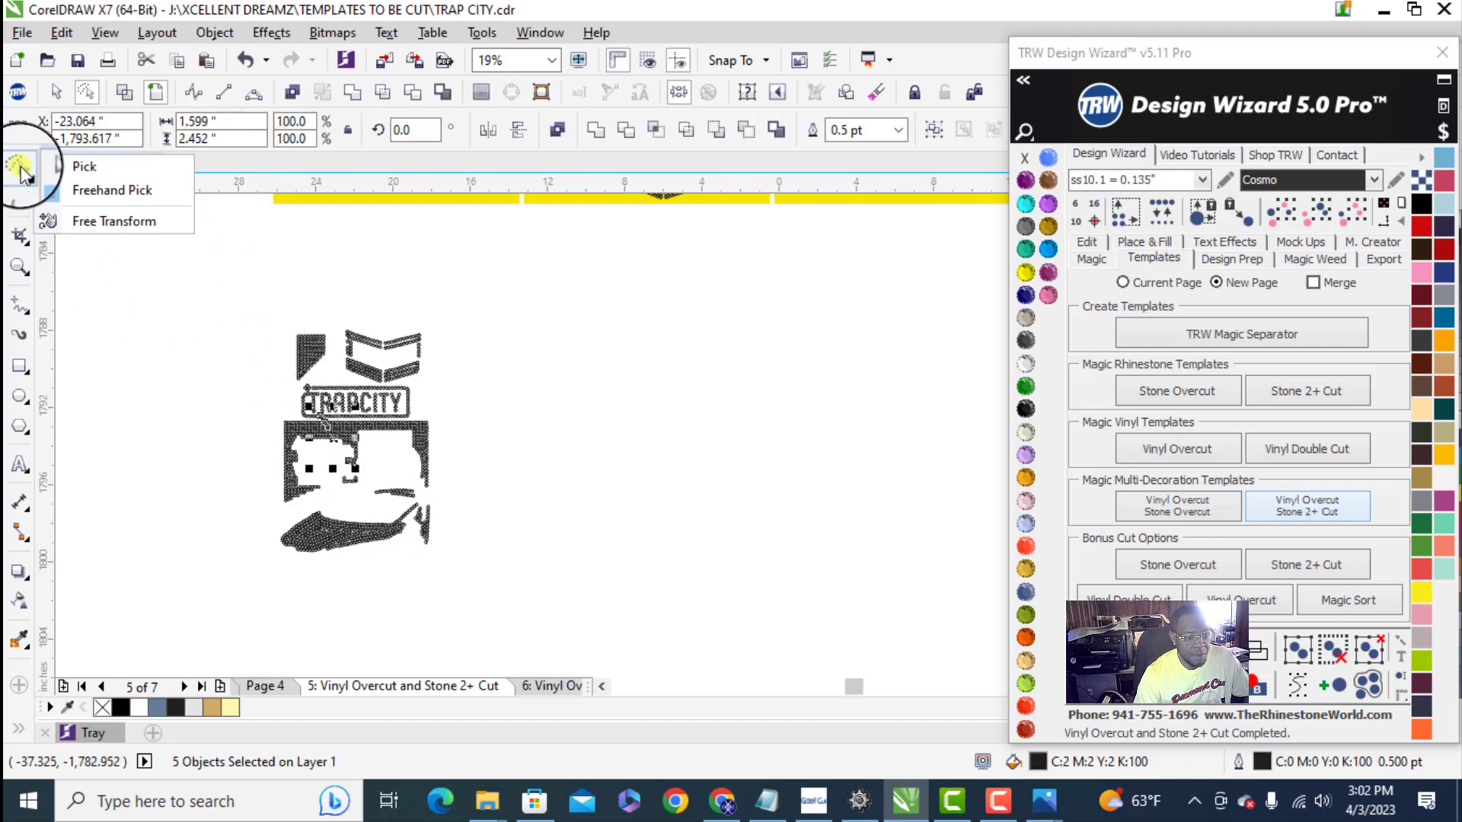
left_click(93, 169)
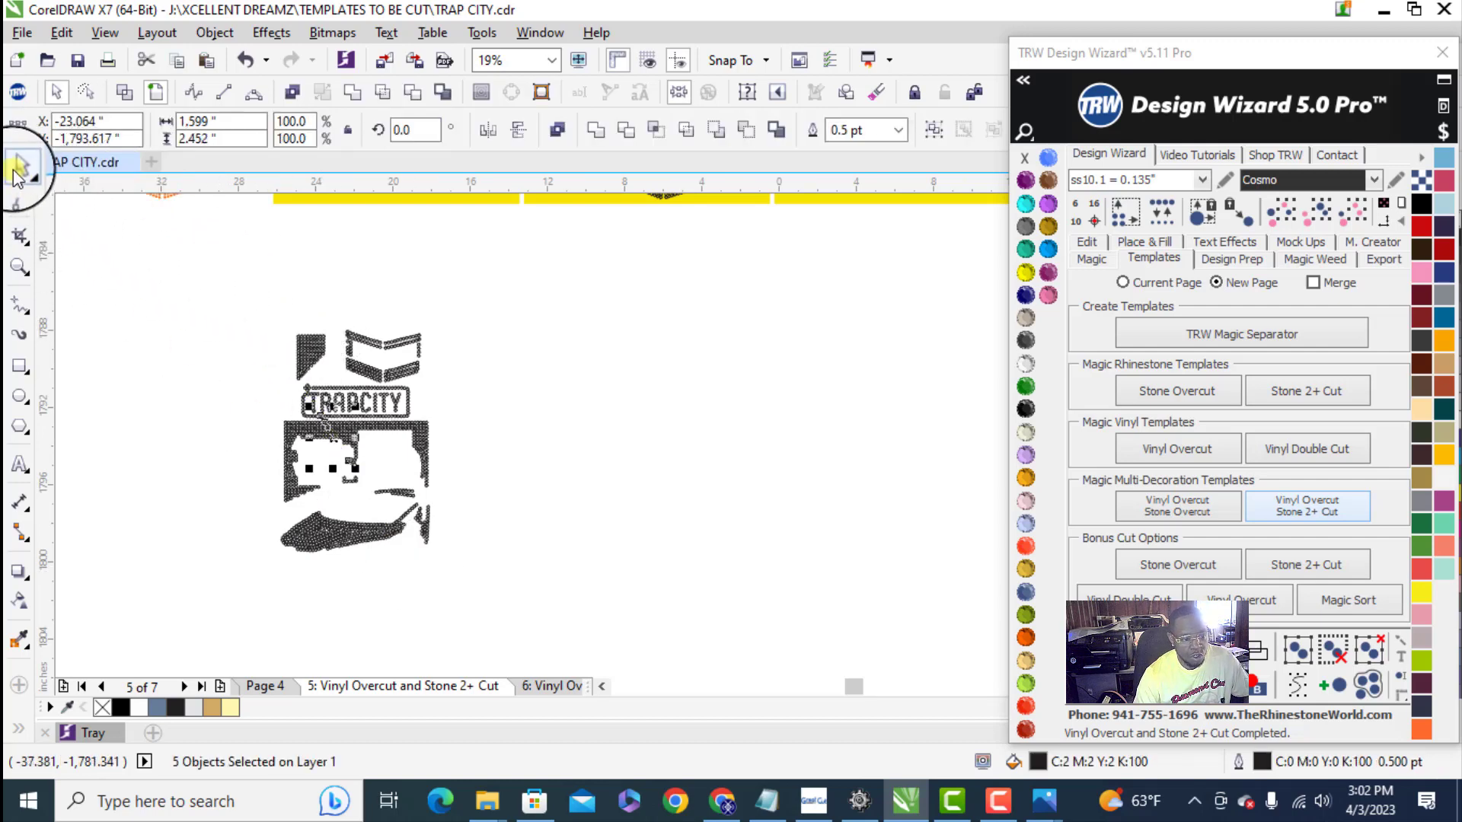
left_click(19, 169)
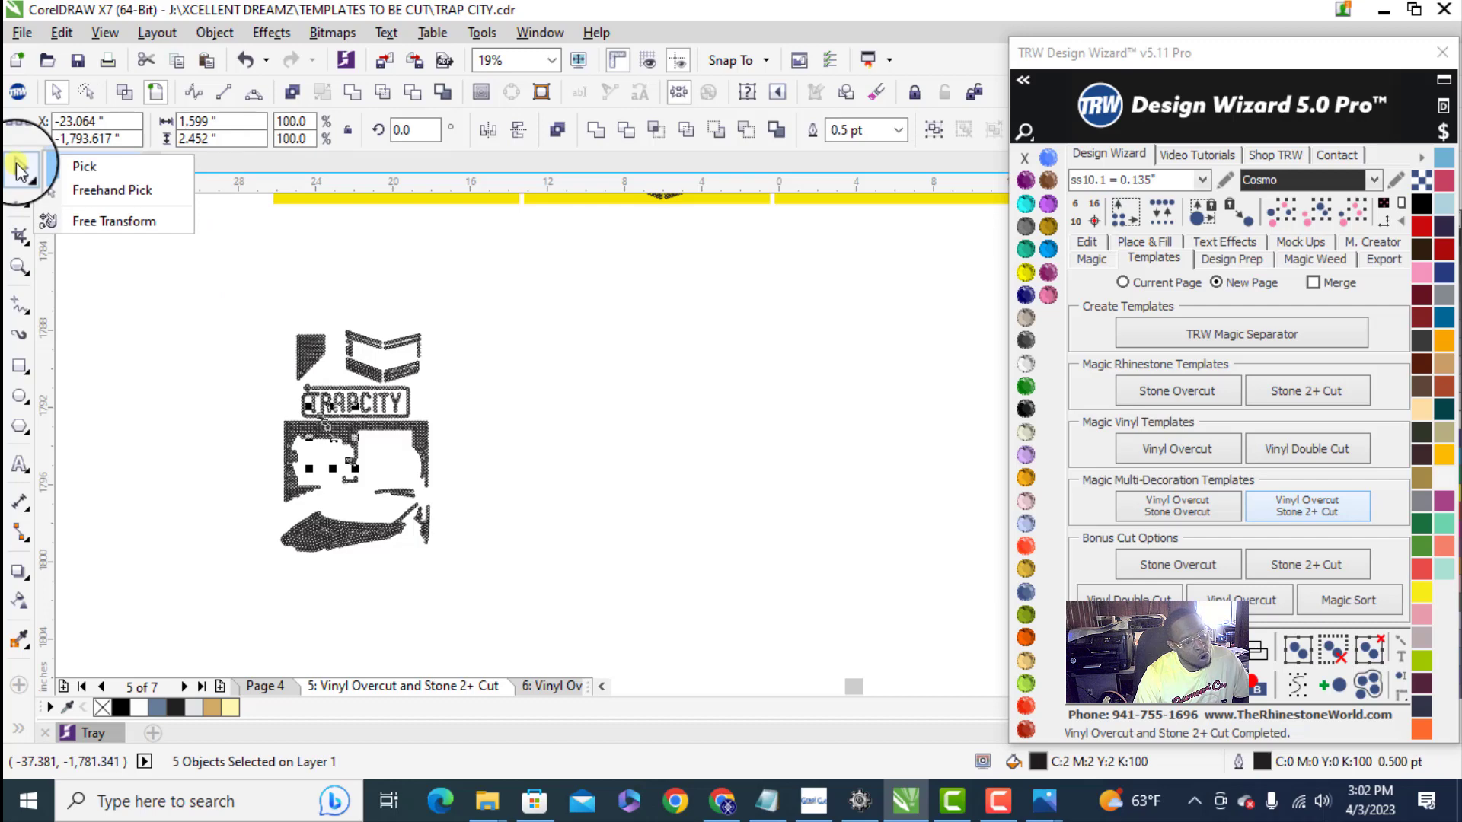
left_click(21, 172)
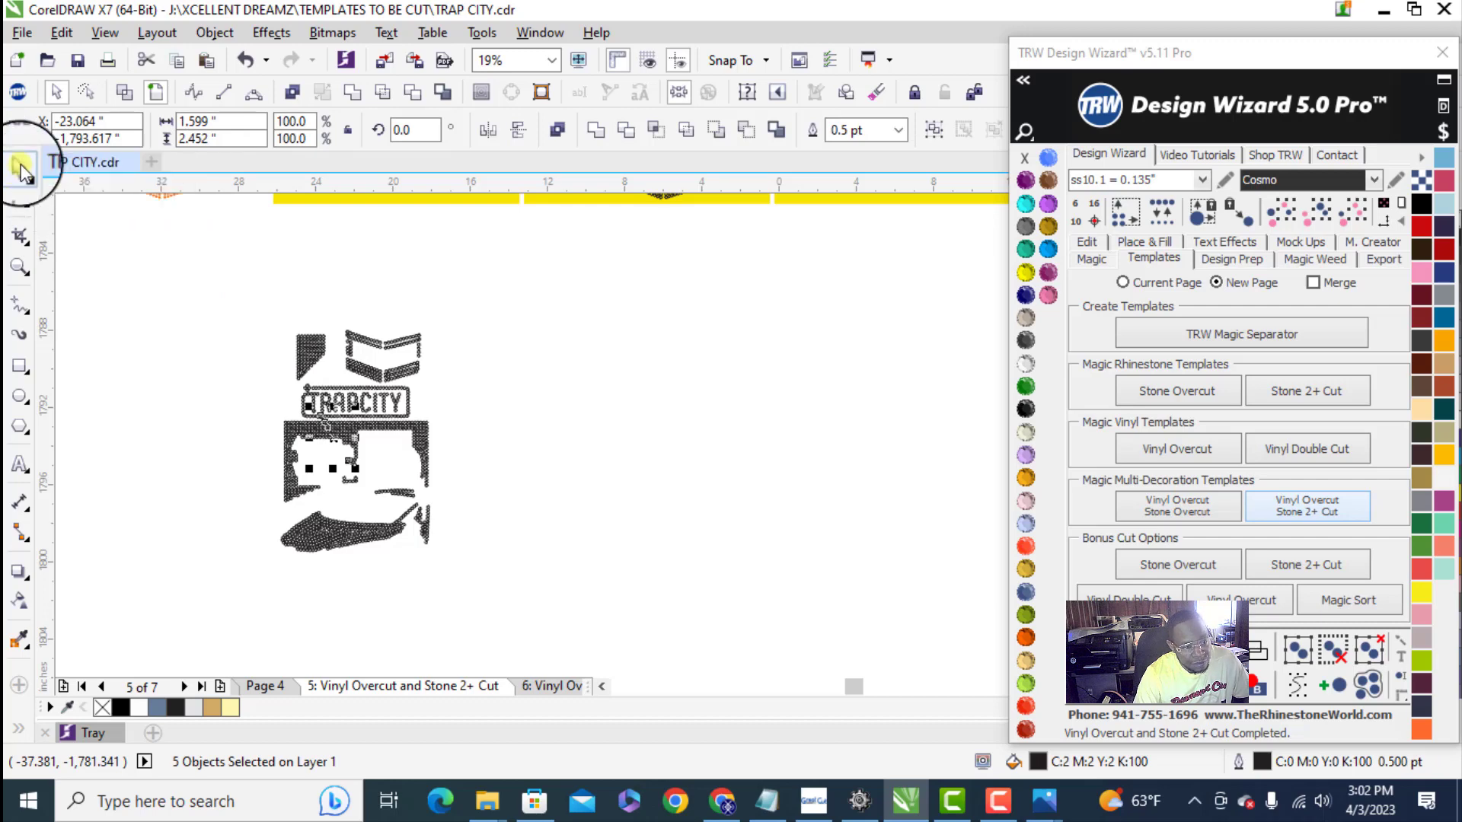
left_click(22, 172)
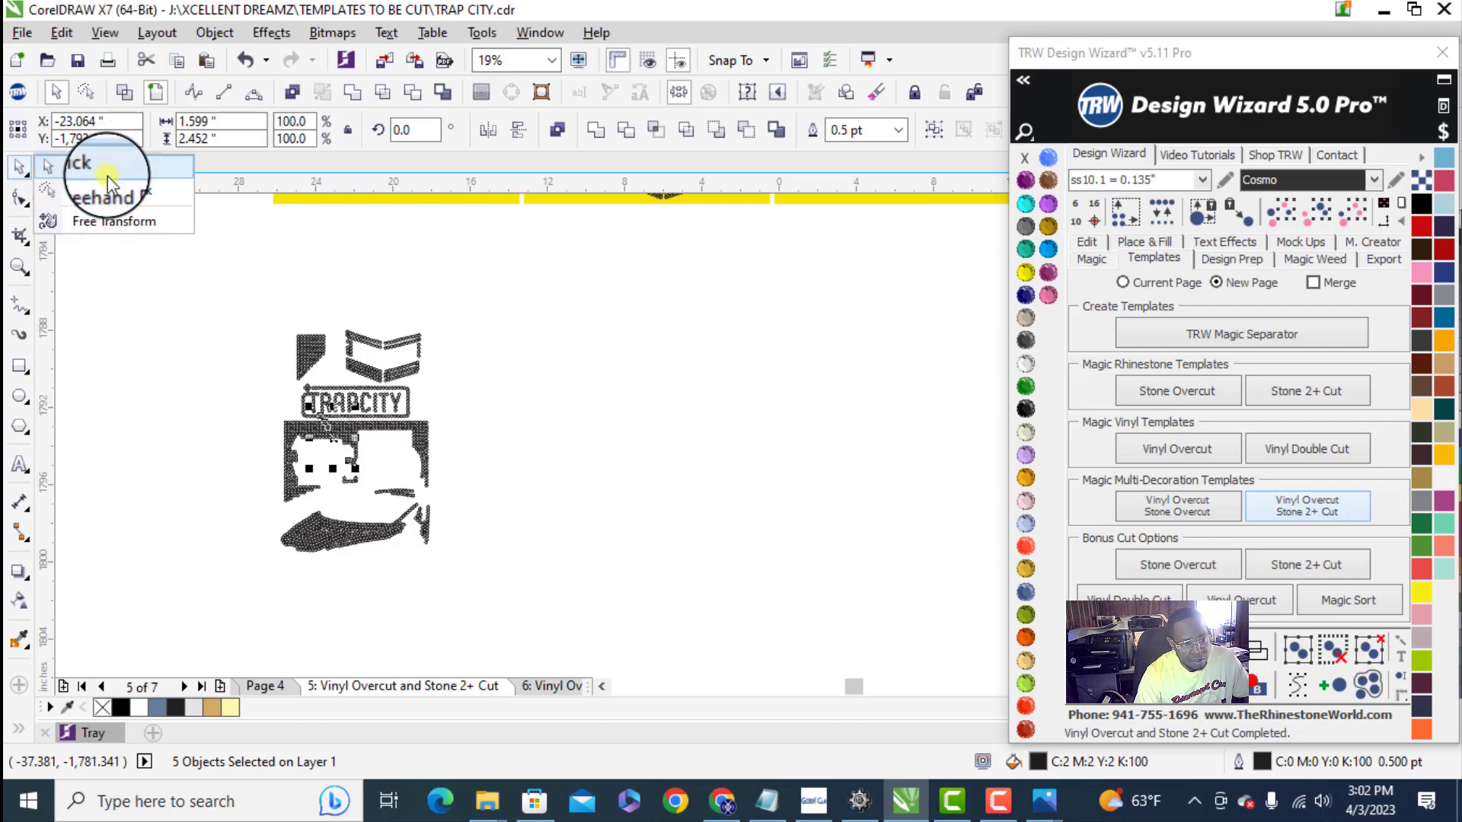
left_click(120, 168)
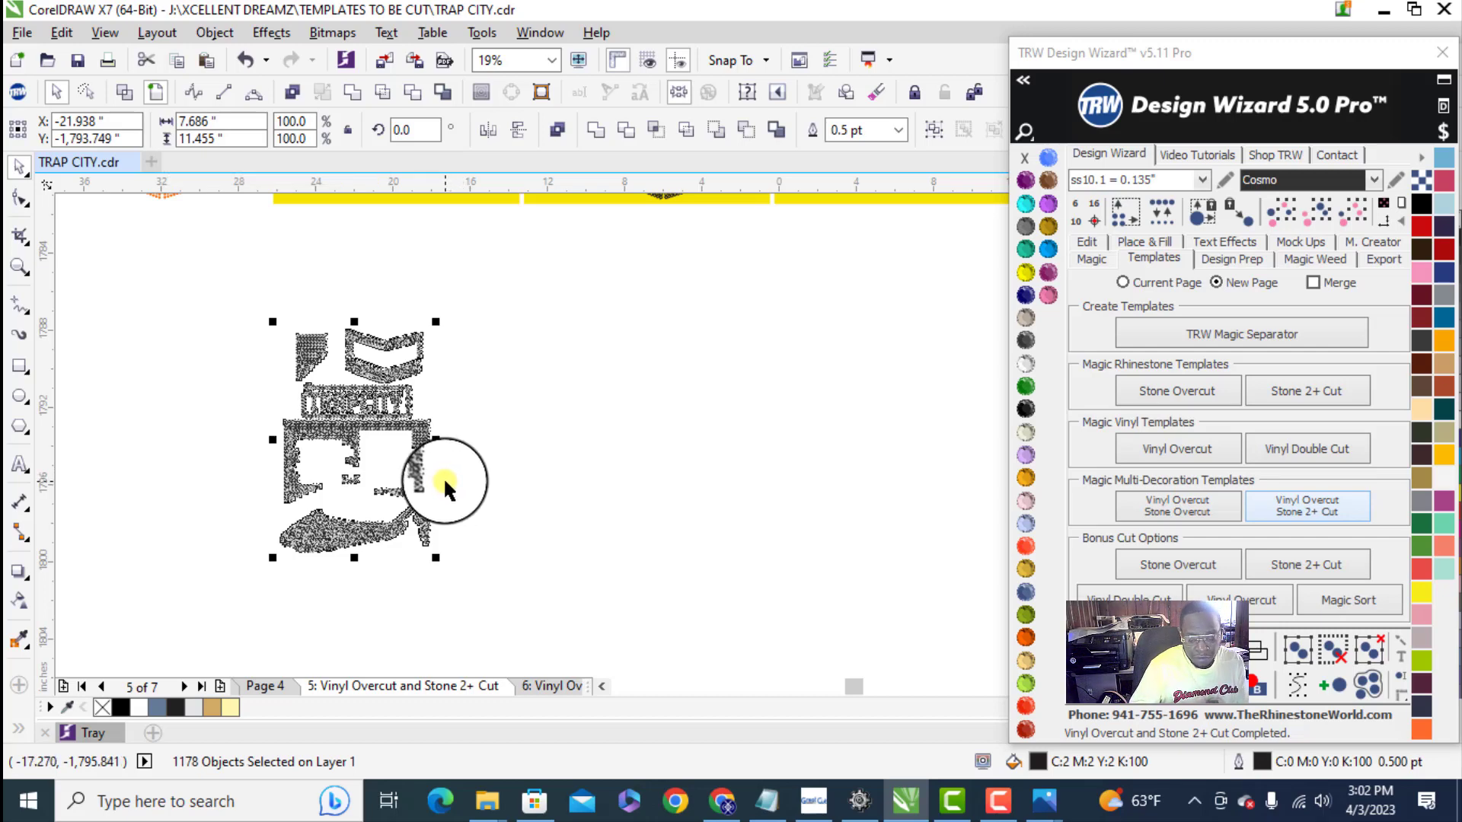
left_click(479, 395)
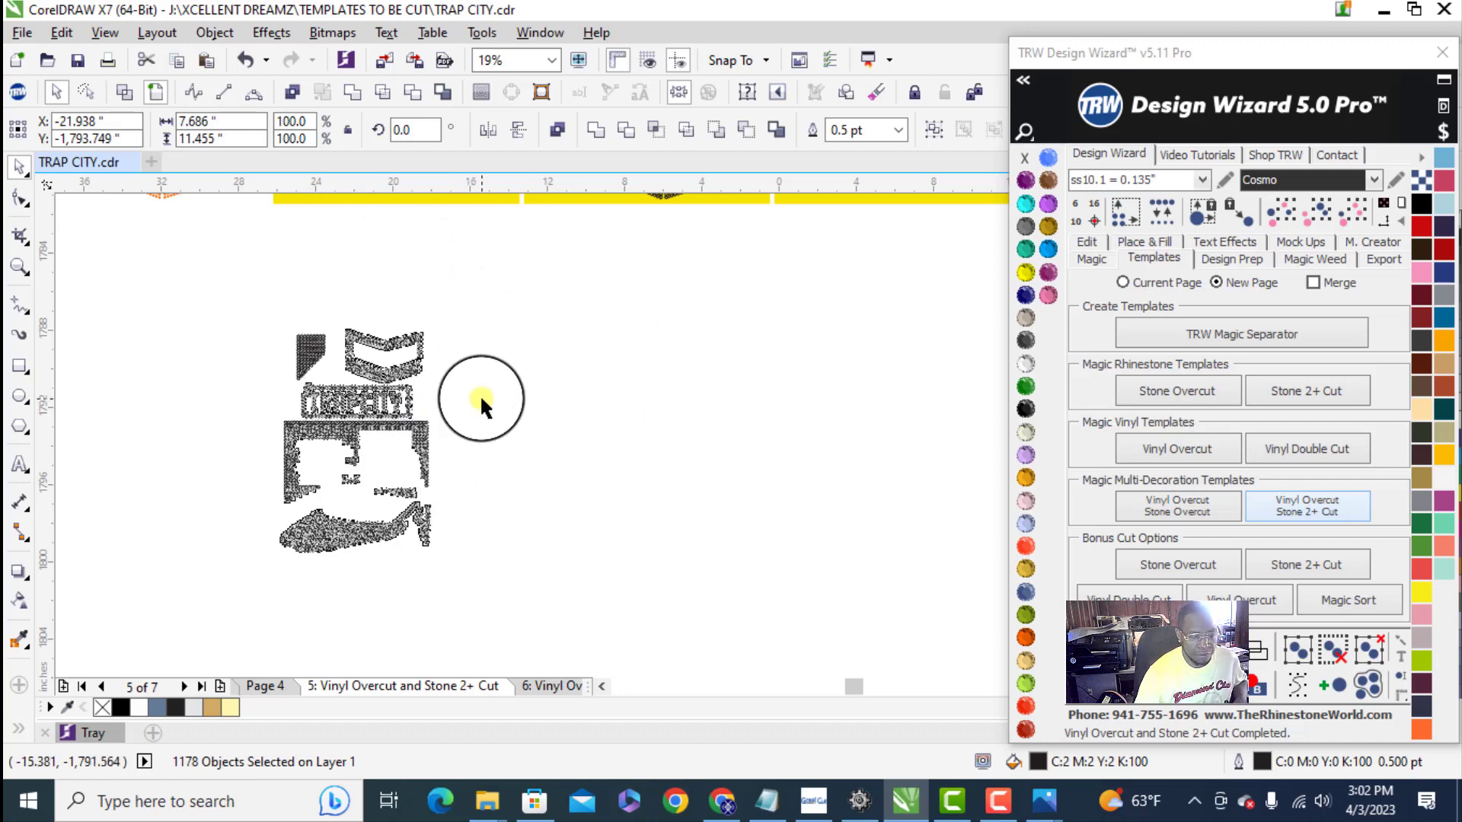
- Draw a rectangle about 8.1 by 12.2 inches around the combined stone layout
left_click(20, 366)
left_click_drag(275, 322, 432, 558)
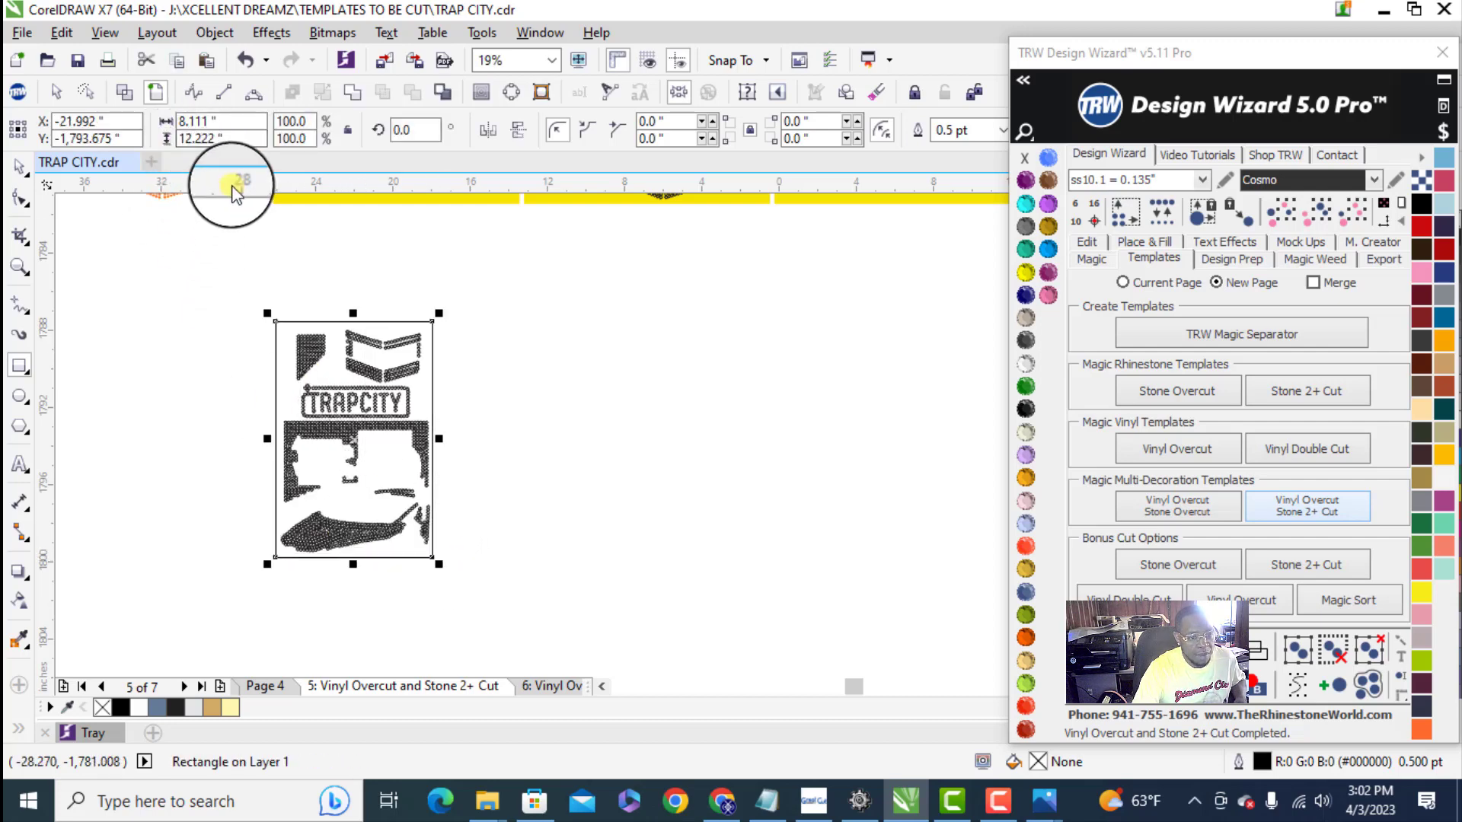
left_click(226, 138)
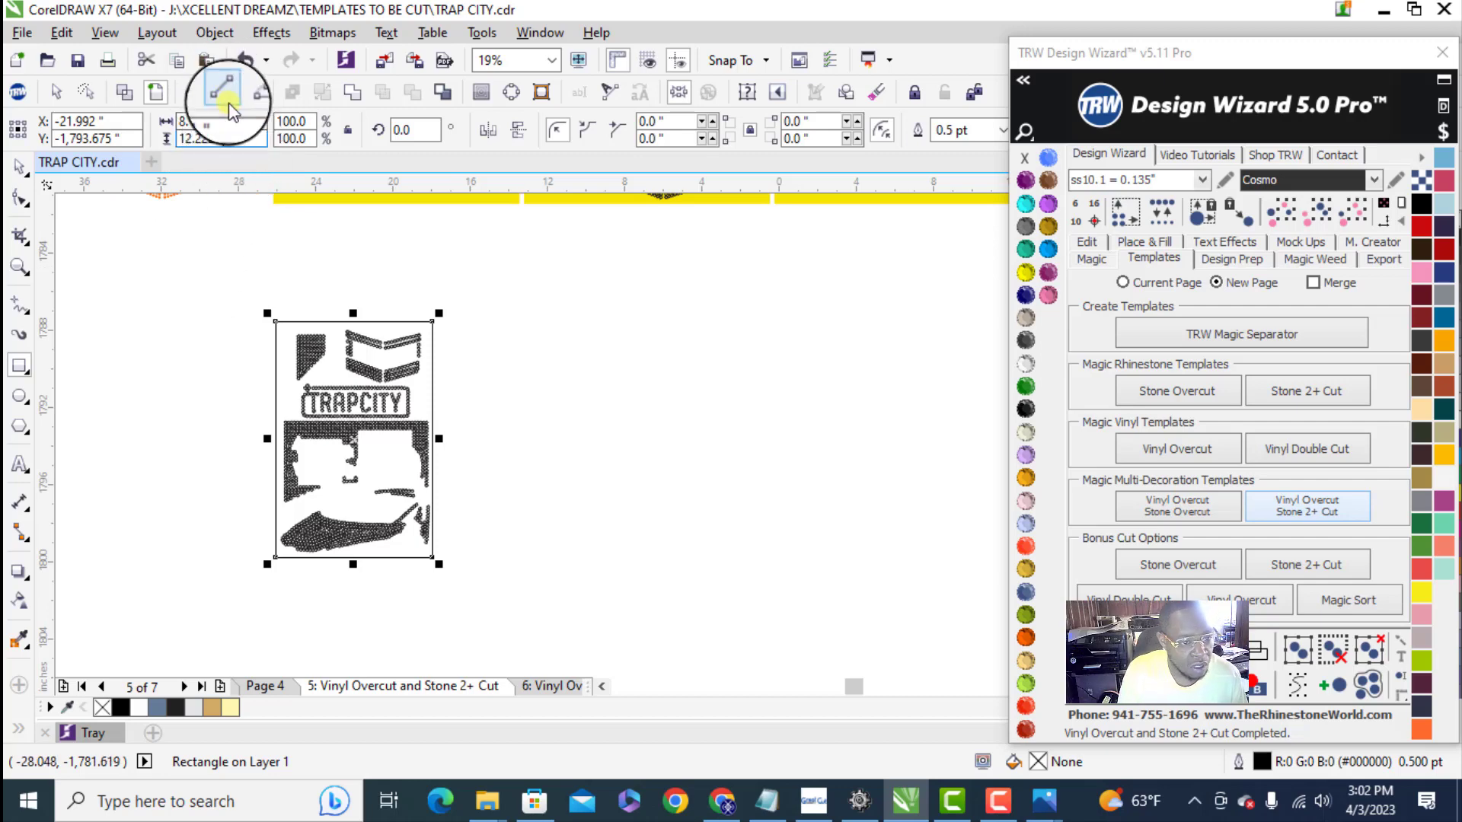
scroll(335, 582, "down", 2)
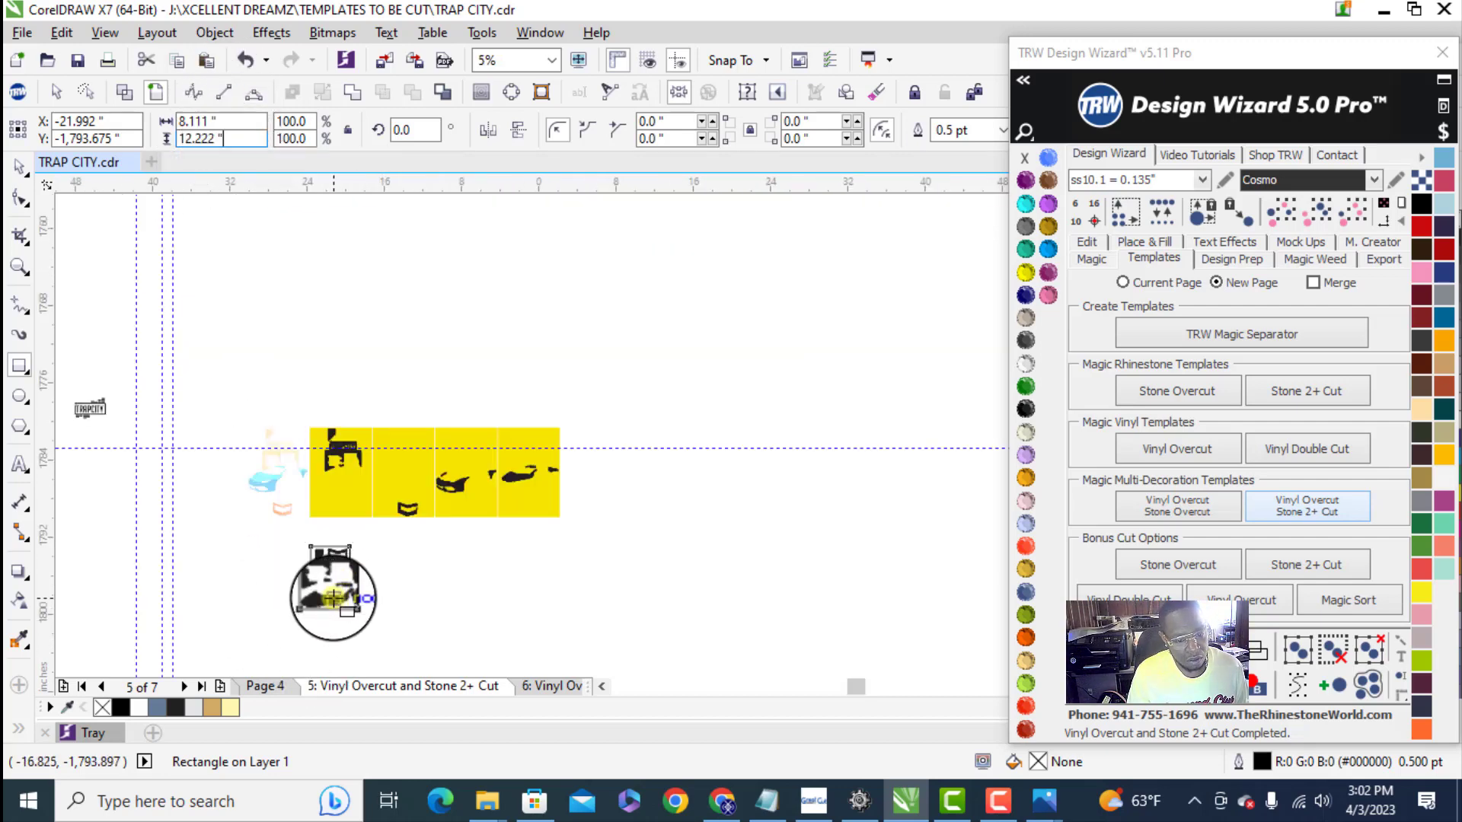
scroll(312, 586, "up", 2)
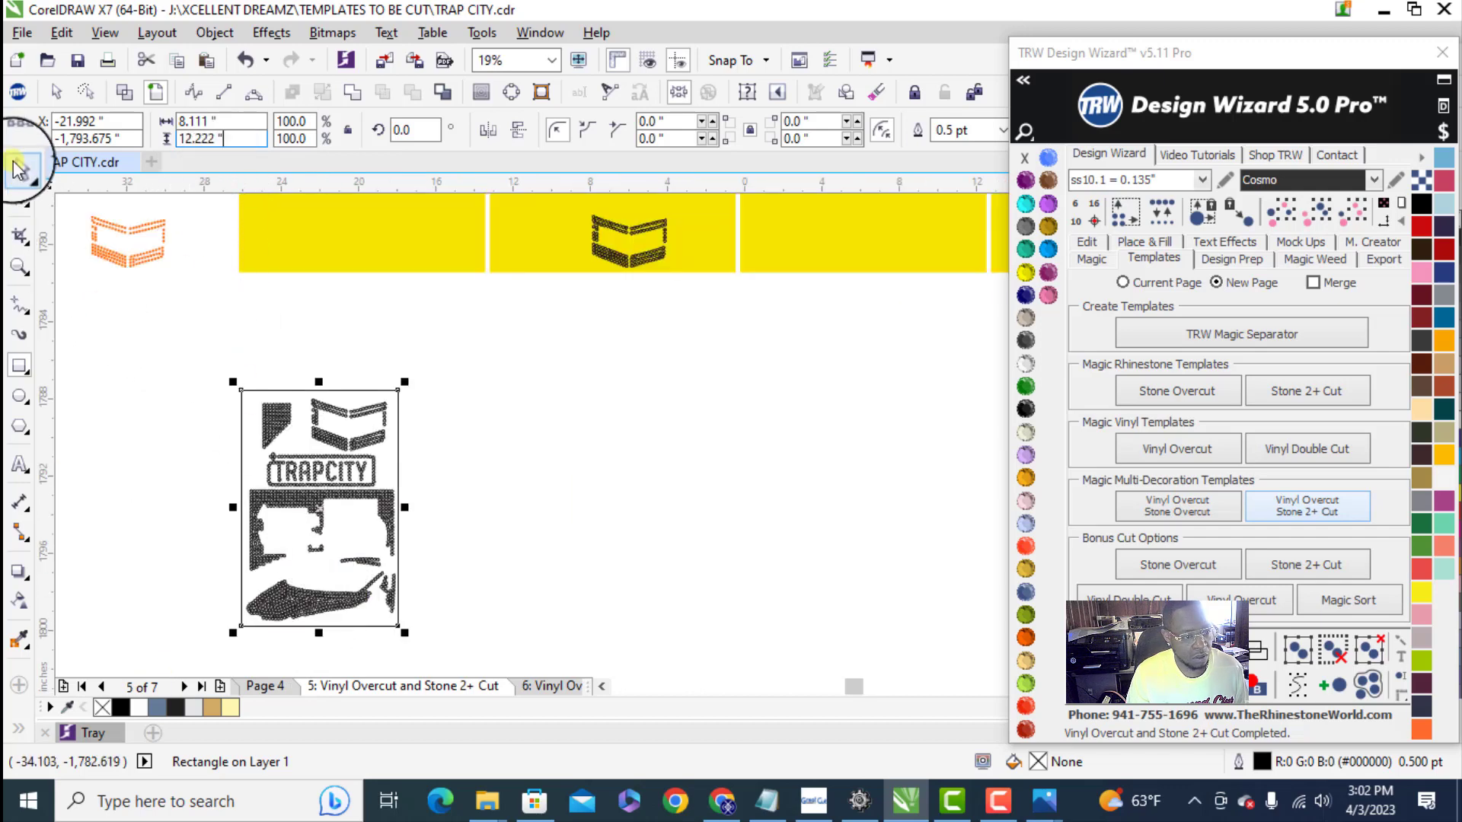
- Set the height of the rectangle around the stone layout to 11.5 inches
left_click(223, 356)
left_click(244, 394)
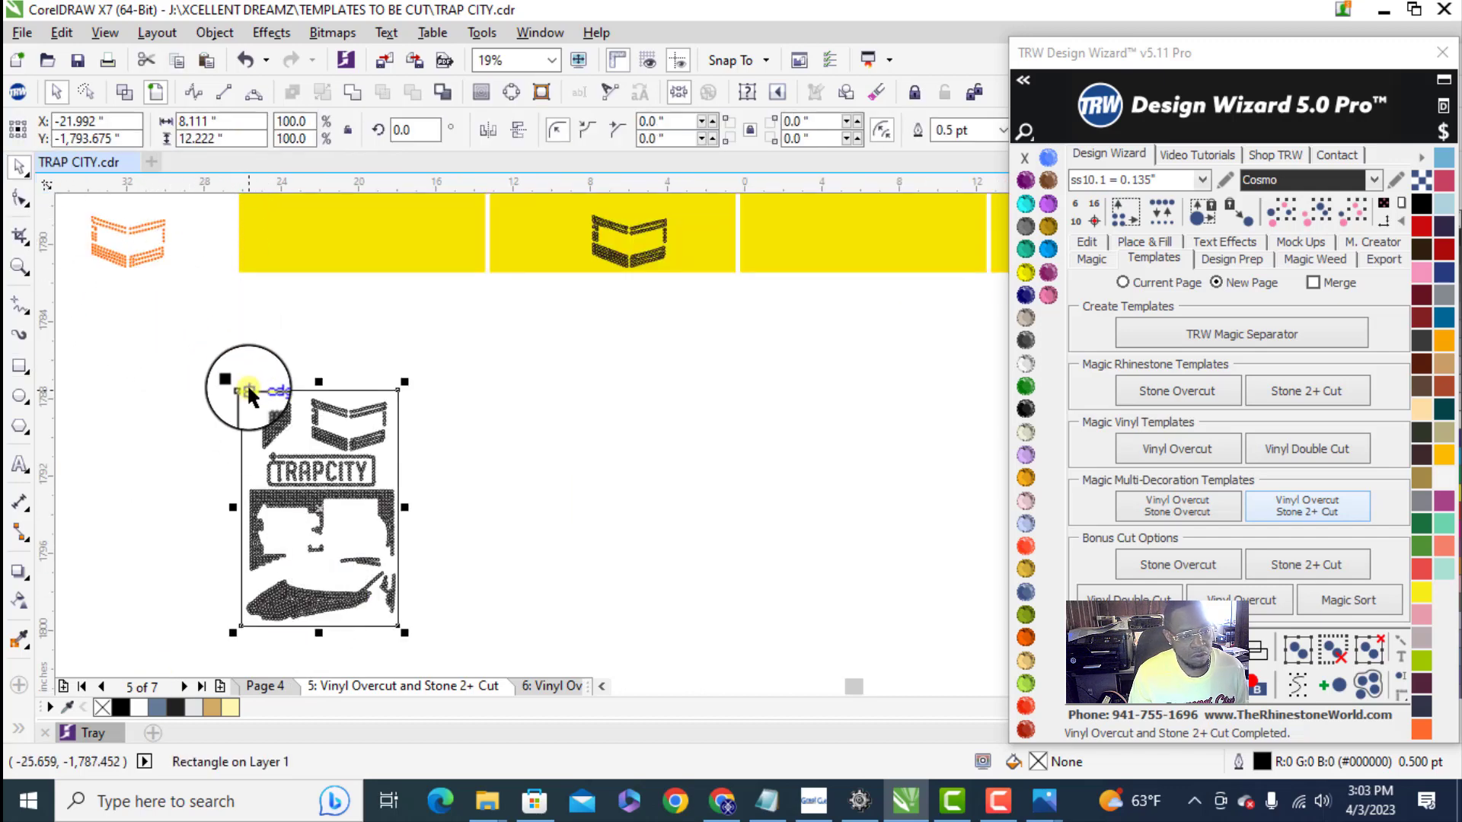
scroll(254, 473, "up", 3)
scroll(296, 536, "down", 2)
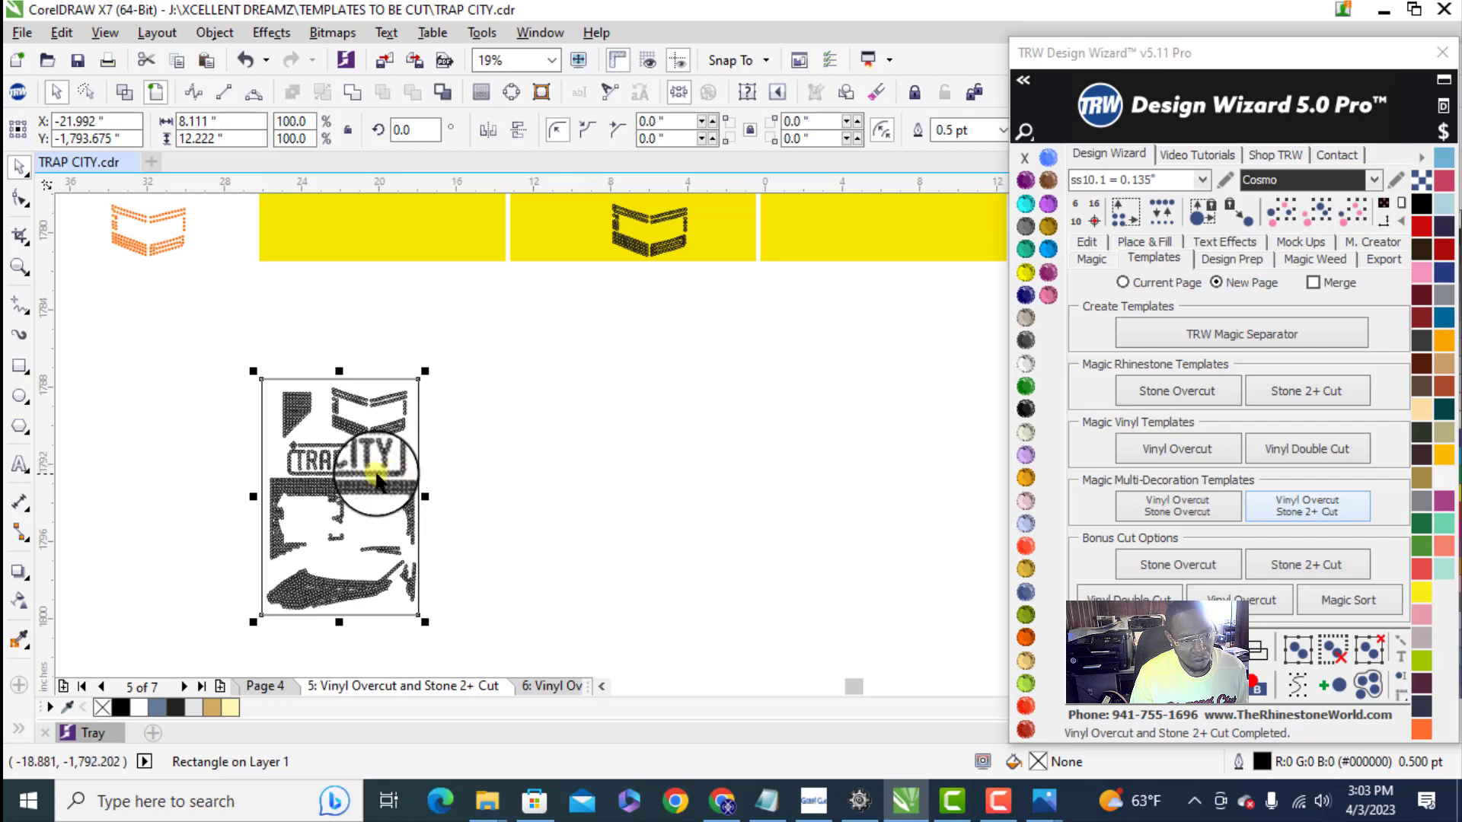
left_click(200, 138)
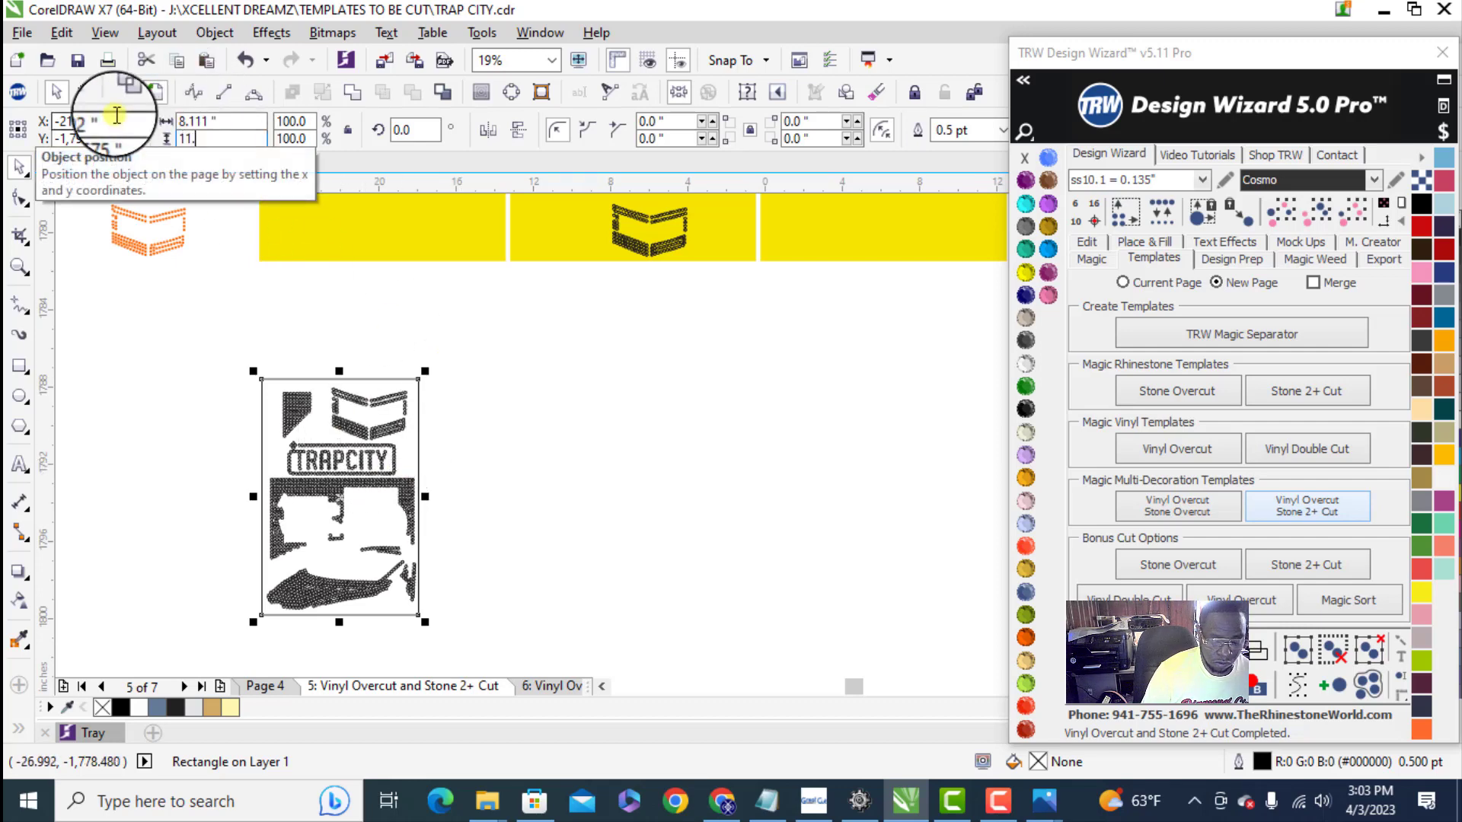
key("Return")
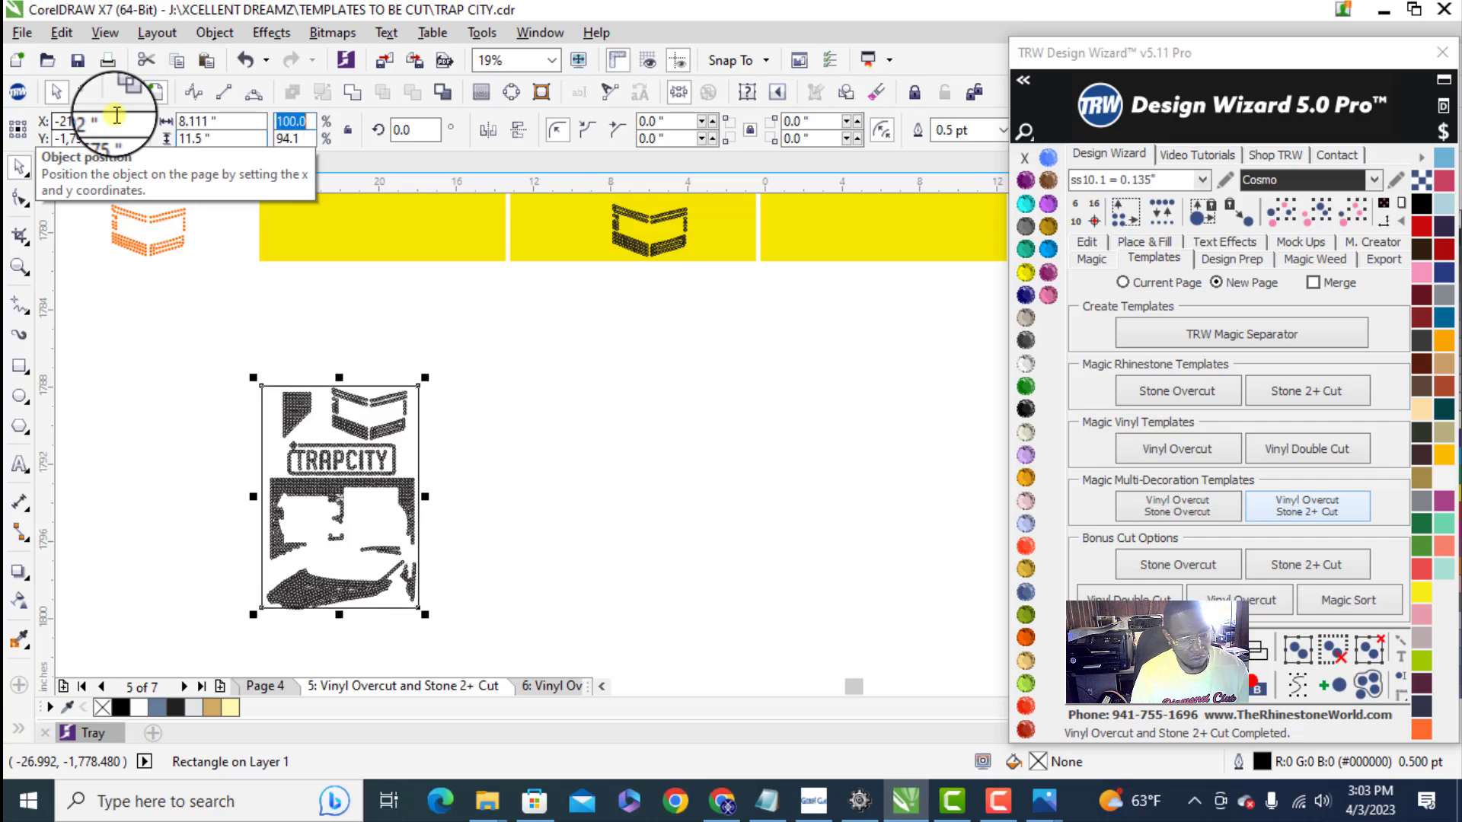
left_click(507, 500)
- Shift the rectangle slightly down so its lower edge clears the bottom of the car stones
scroll(376, 594, "up", 6)
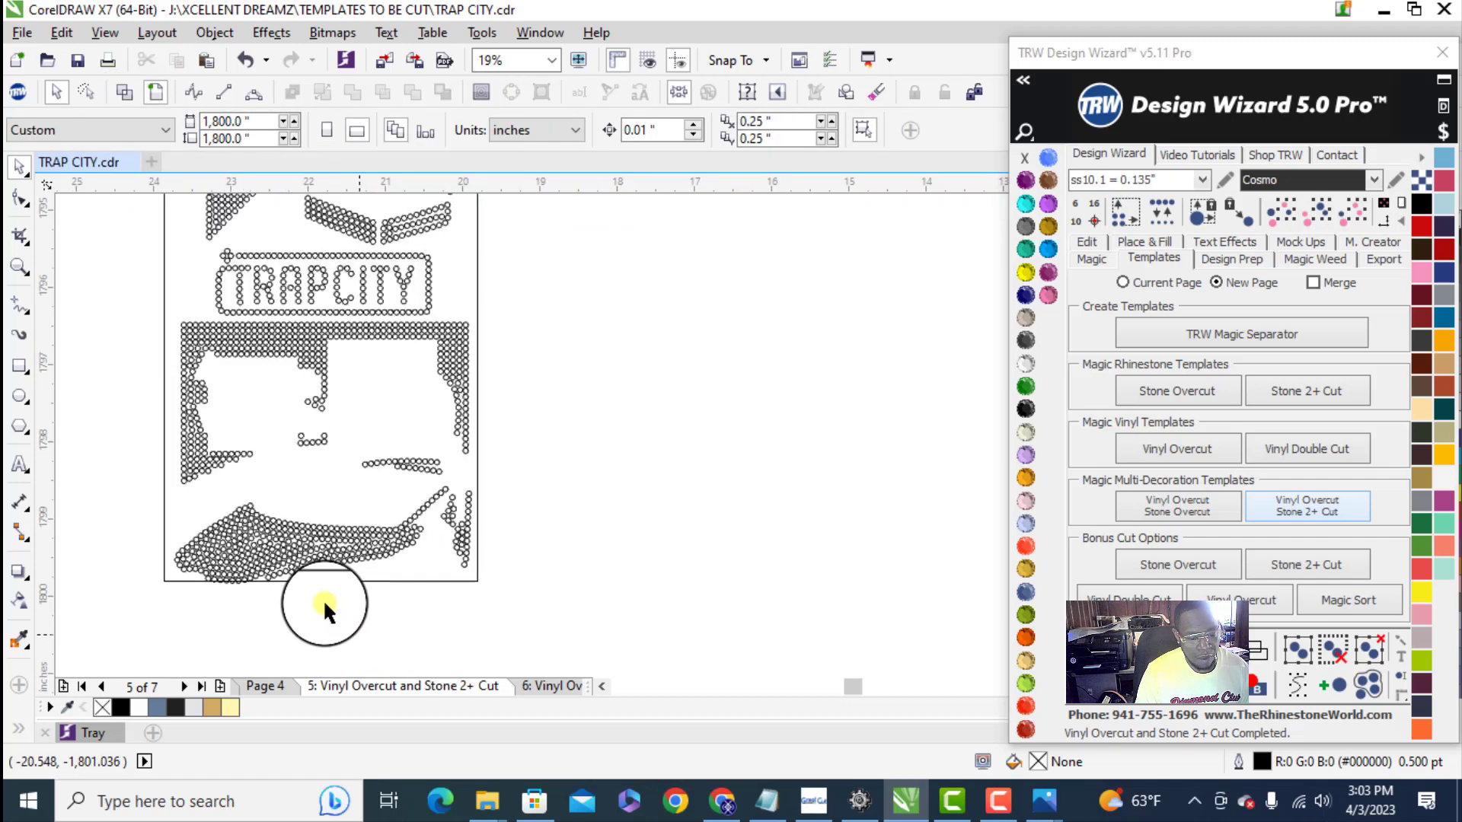
scroll(454, 544, "down", 4)
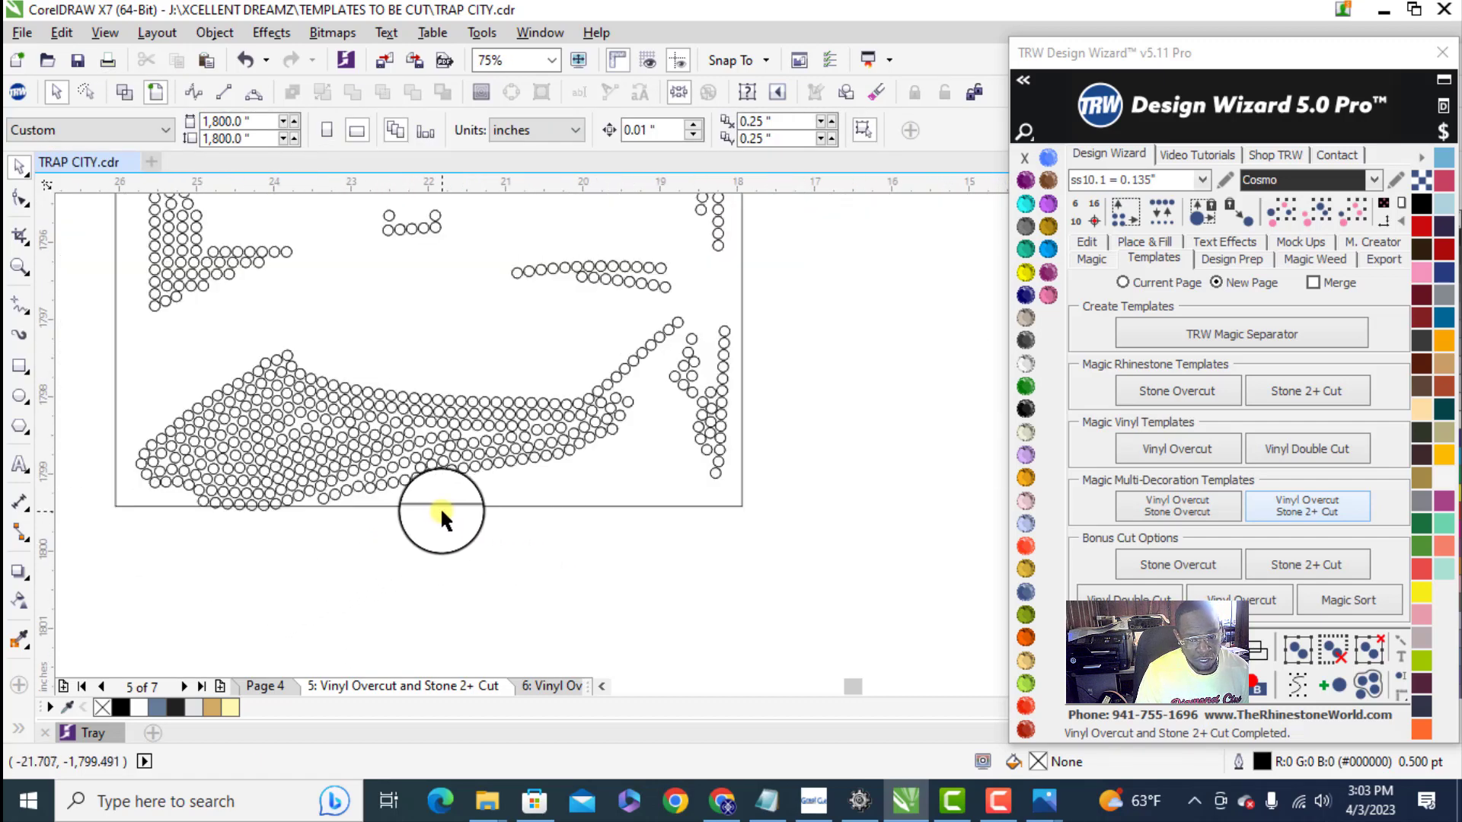
scroll(404, 491, "up", 4)
left_click_drag(439, 463, 417, 497)
scroll(477, 533, "down", 2)
scroll(418, 481, "up", 4)
scroll(418, 550, "down", 3)
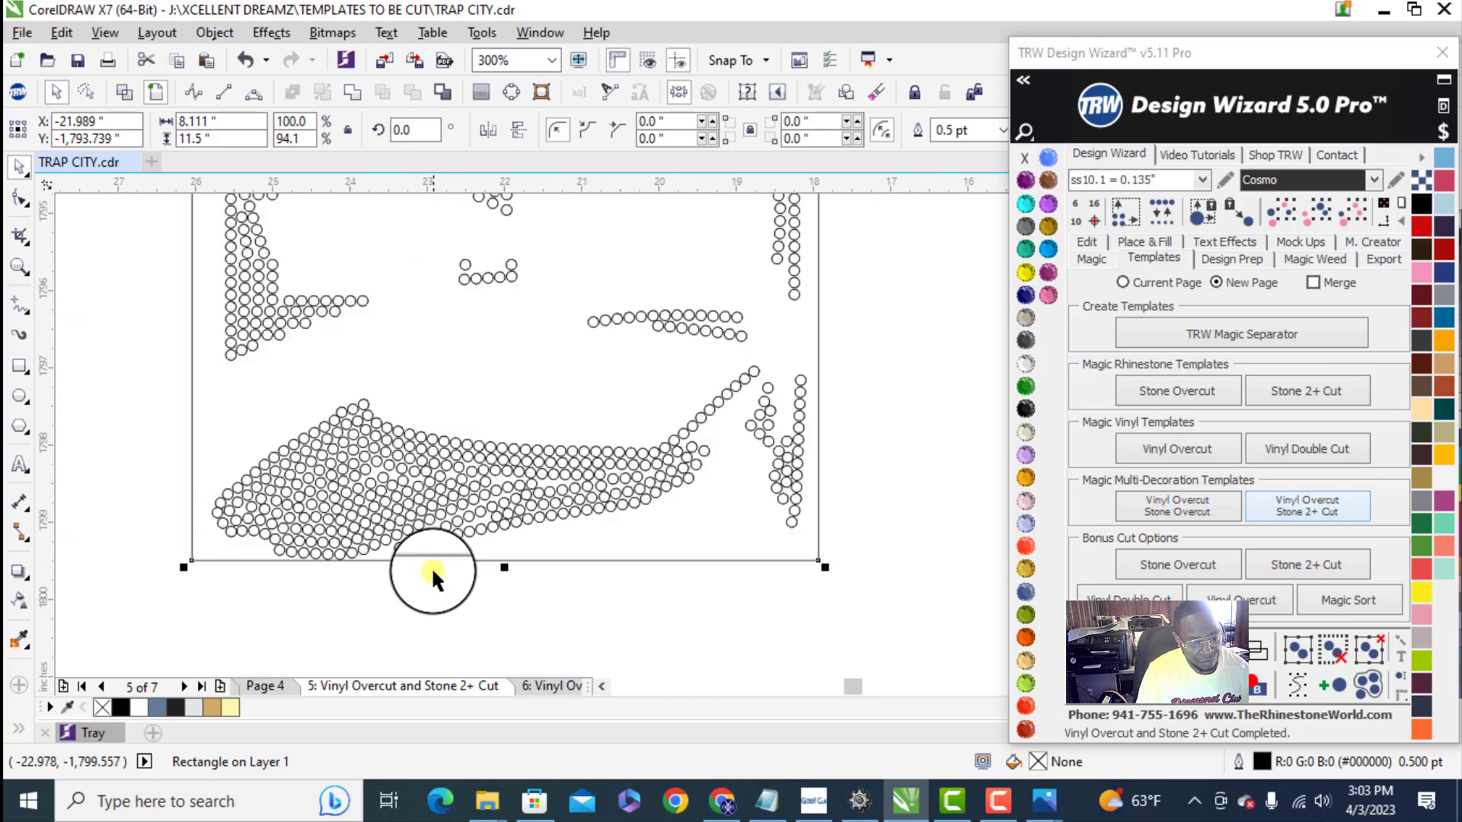
- Clear the selection and check the clearance between the rectangle's upper edge and the box stones
scroll(431, 566, "down", 10)
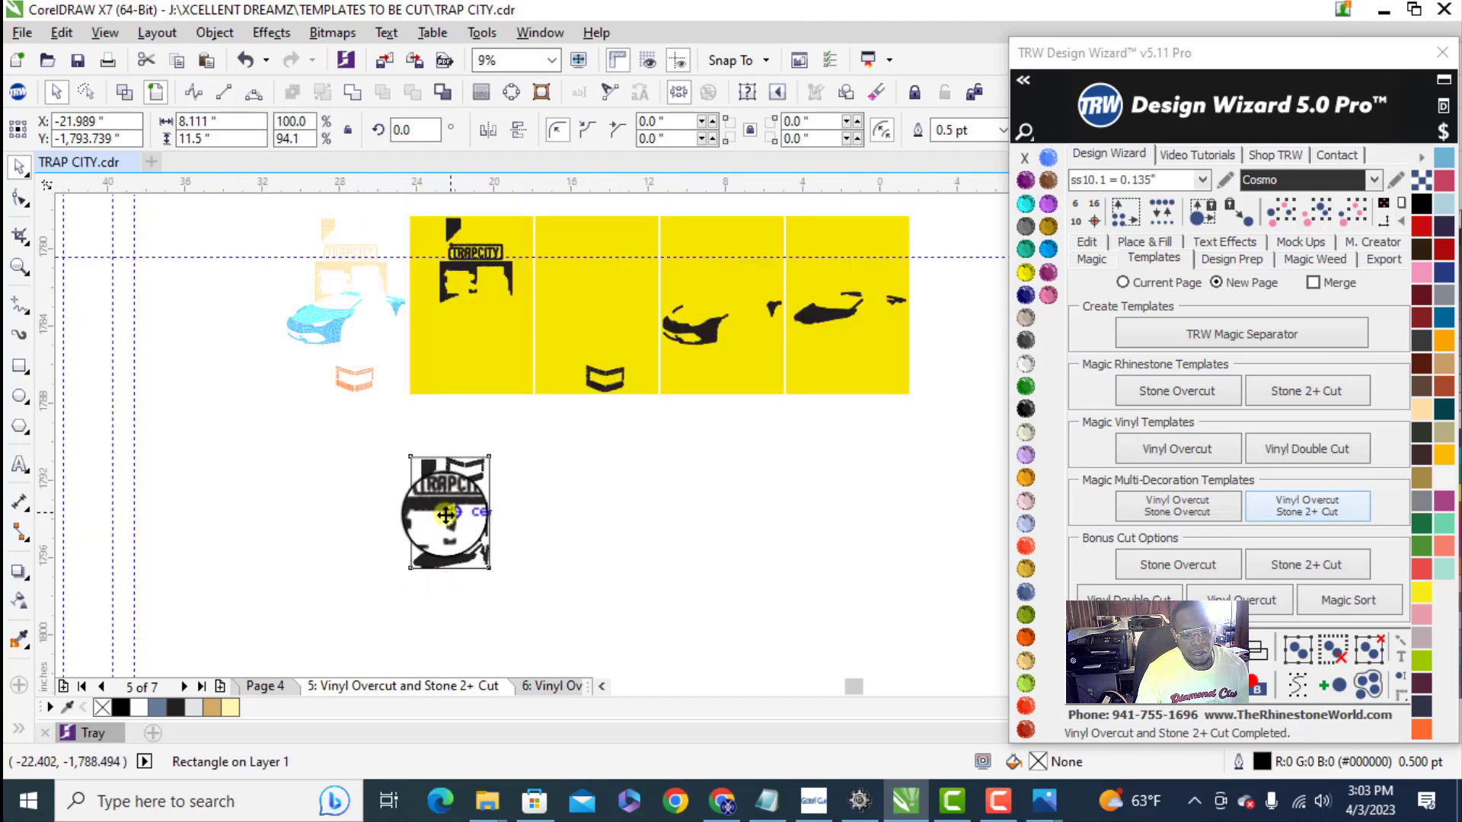
scroll(446, 514, "up", 4)
left_click(405, 219)
scroll(483, 308, "up", 4)
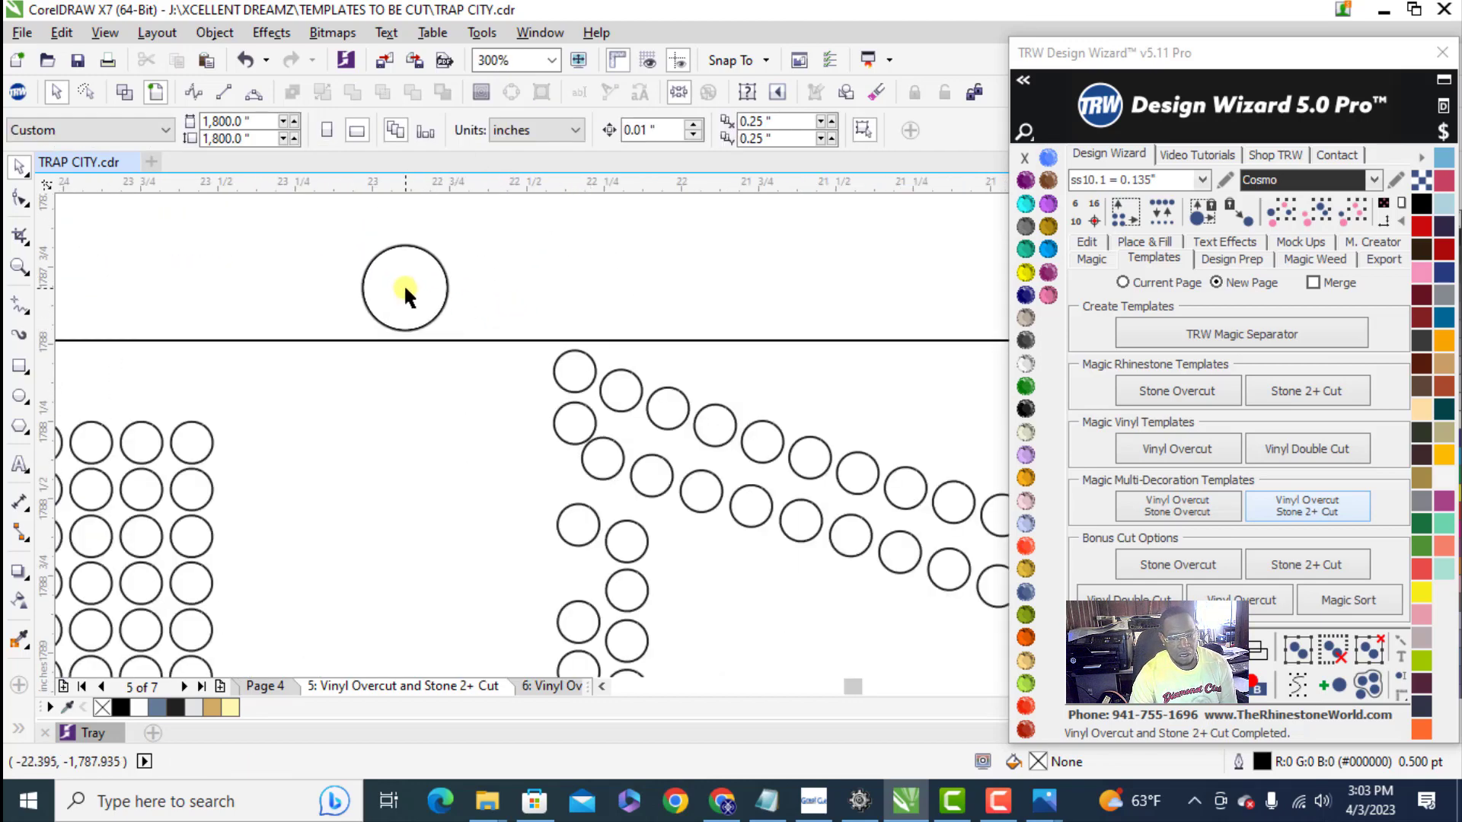
scroll(405, 292, "down", 7)
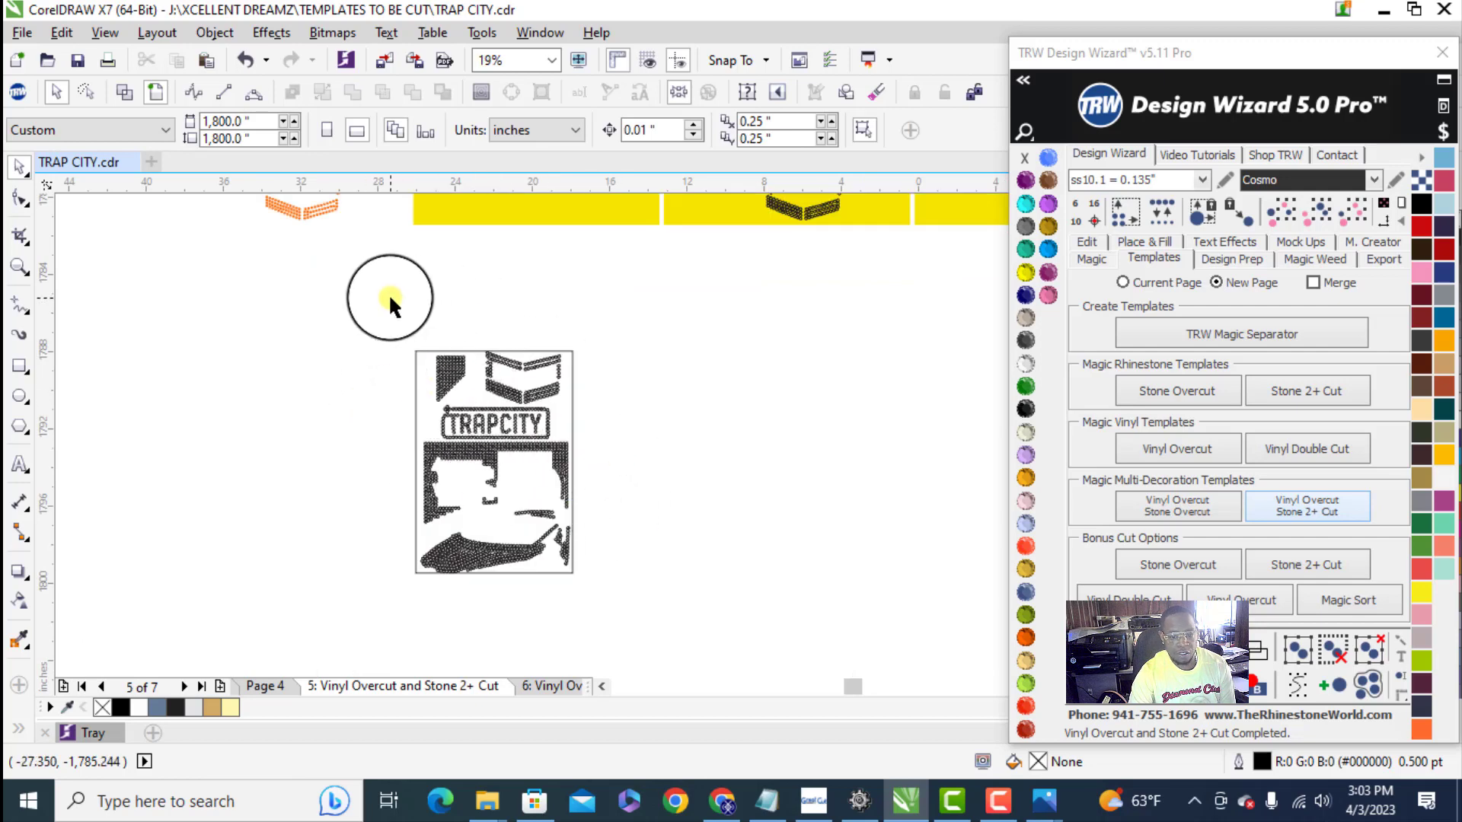
- Delete the border rectangle around the combined stone layout
left_click_drag(640, 653, 379, 463)
left_click(416, 408)
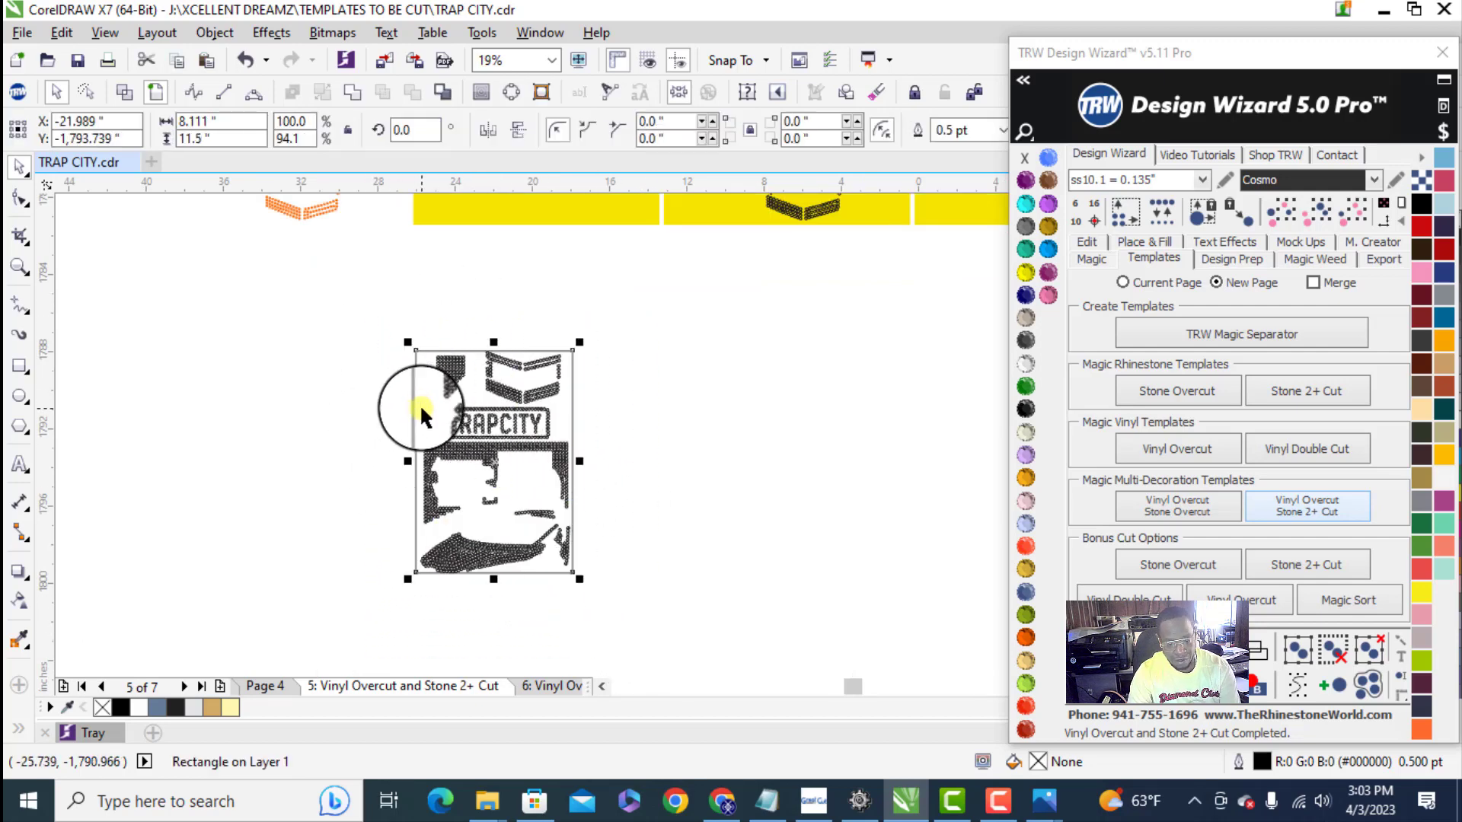
key("Delete")
- Copy all stones of the combined TRAPCITY layout to the clipboard
scroll(399, 542, "down", 2)
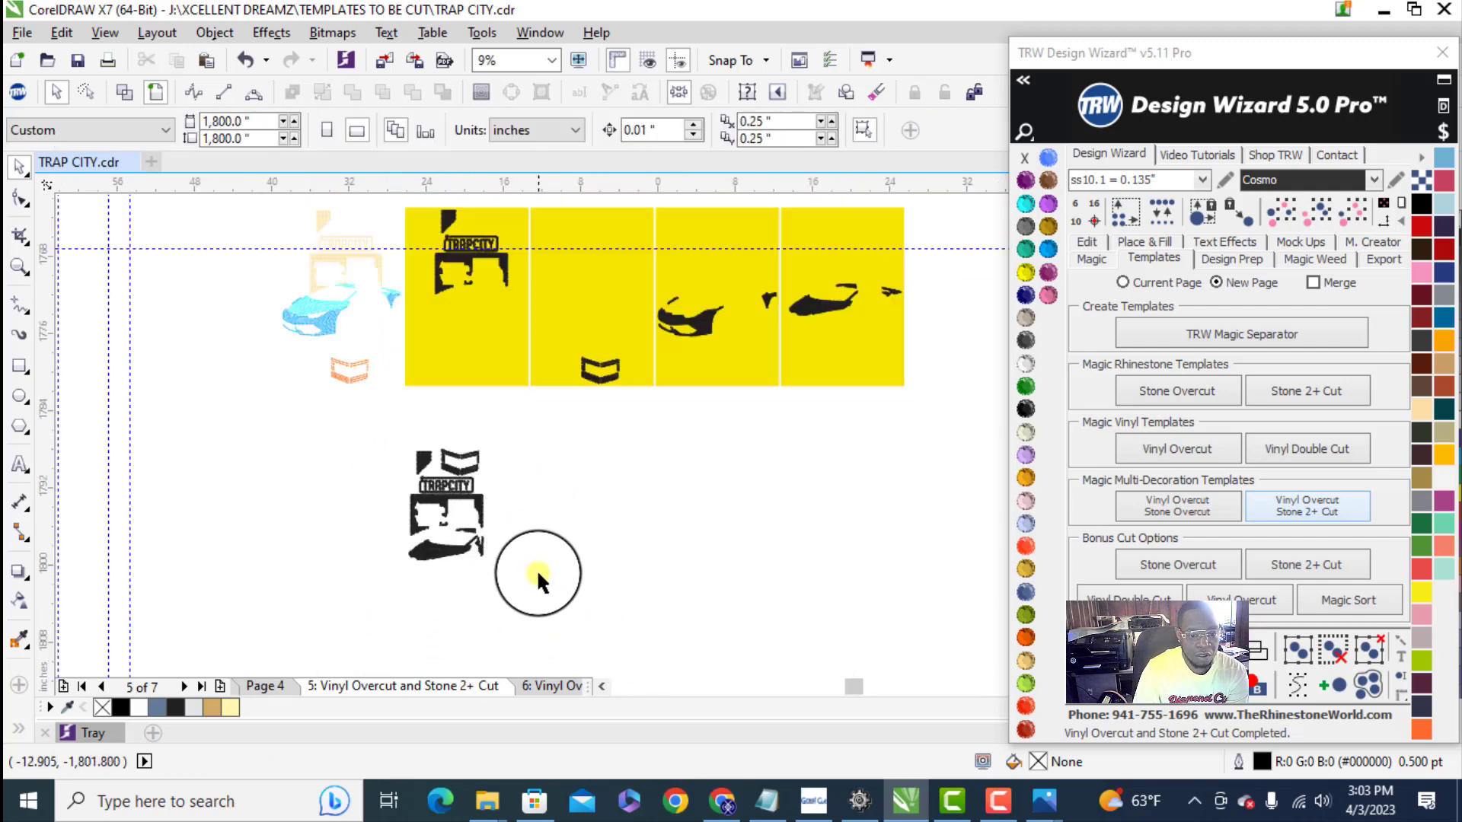
scroll(463, 412, "down", 1)
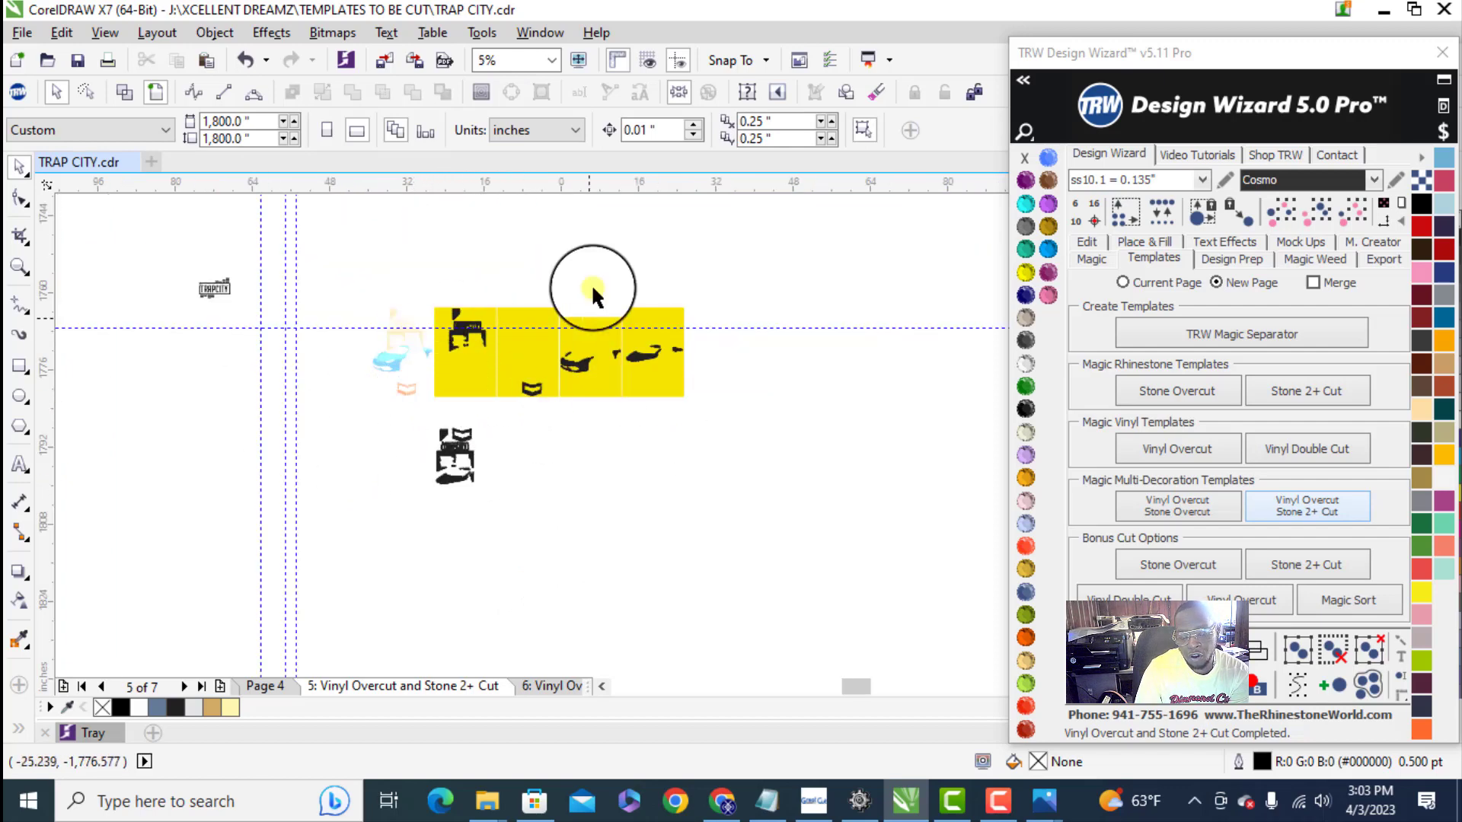
scroll(472, 459, "up", 3)
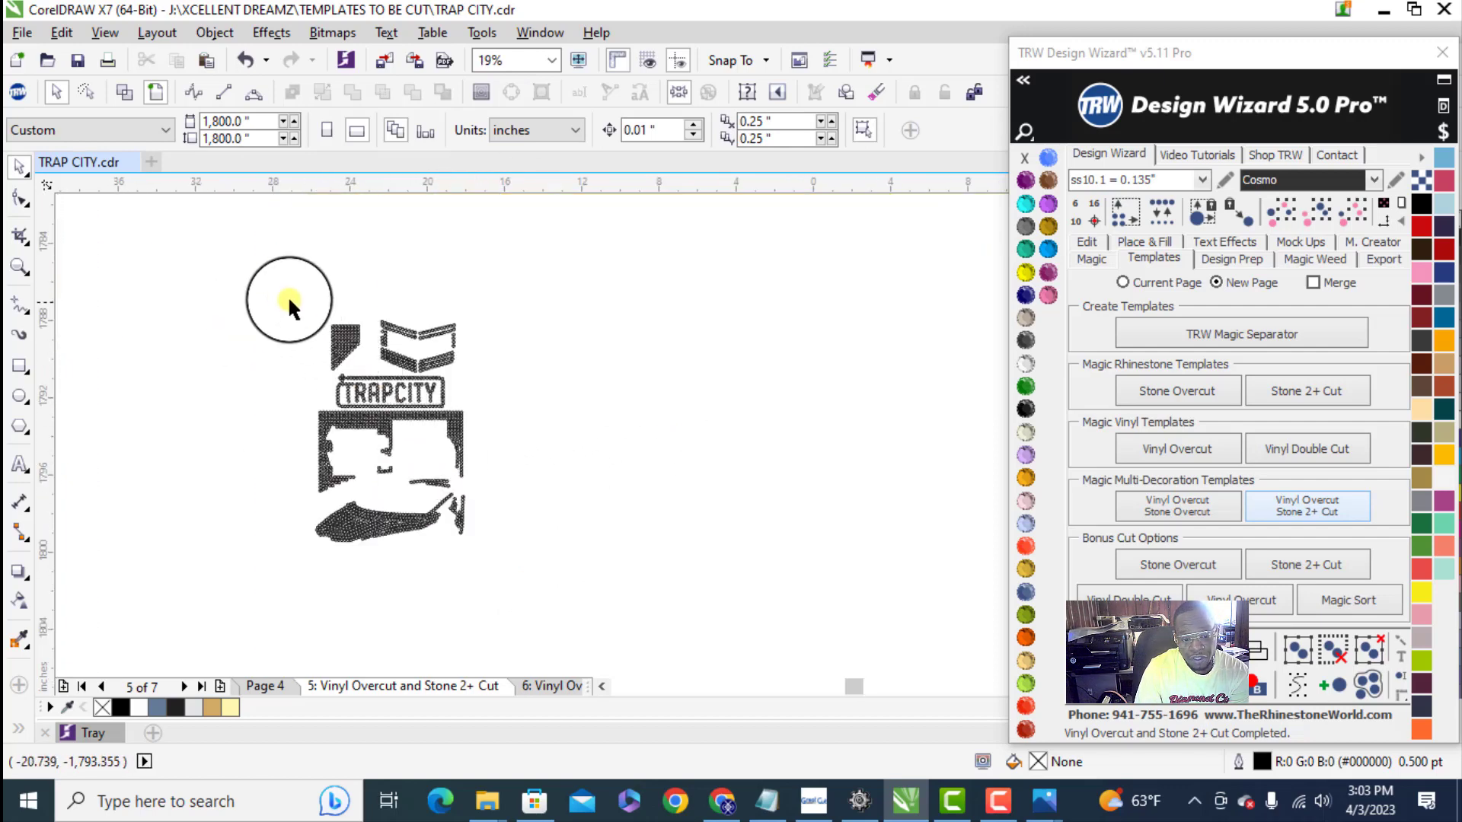
left_click_drag(288, 296, 535, 604)
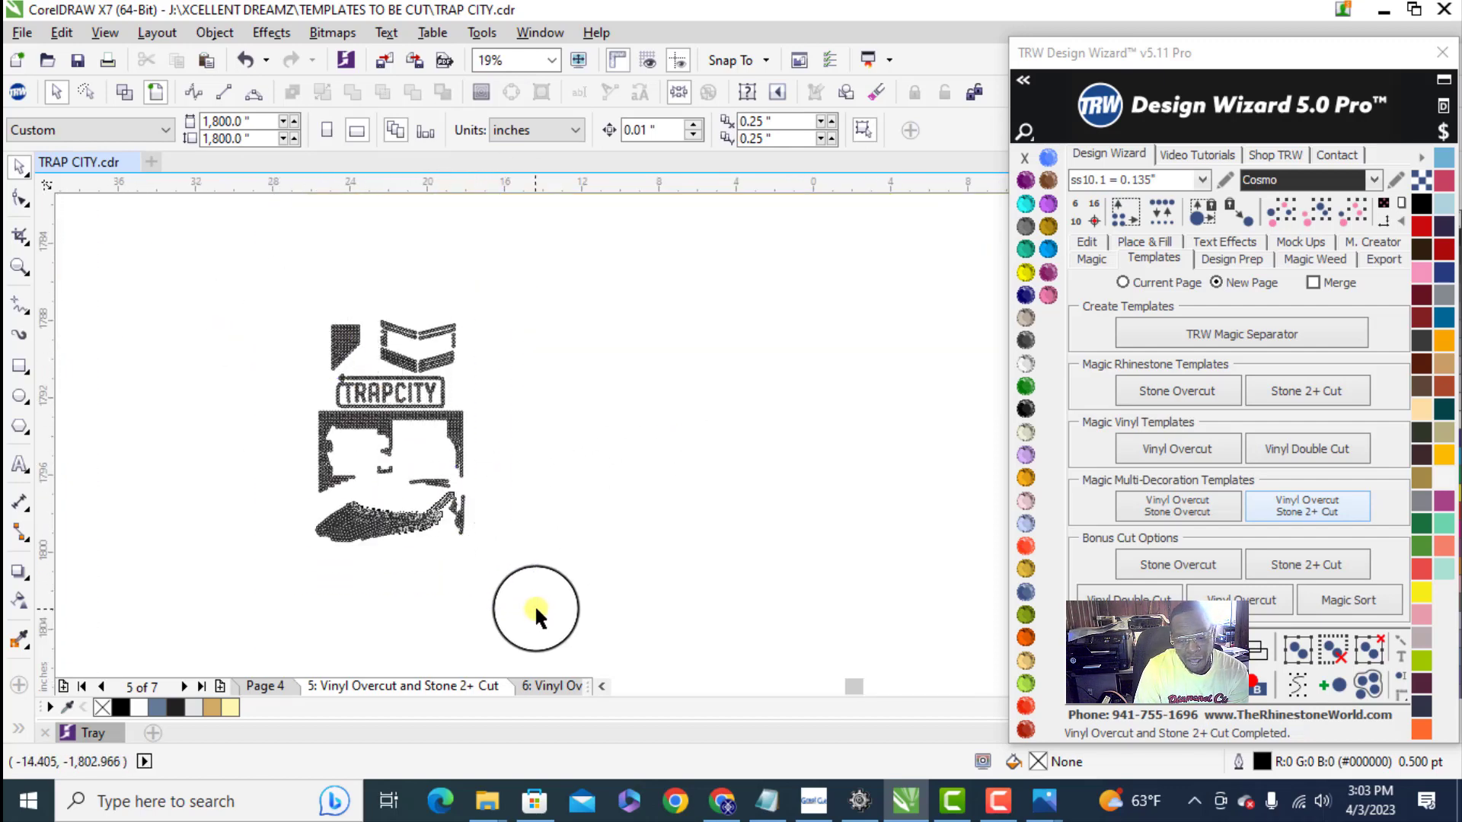
right_click(420, 364)
left_click(484, 483)
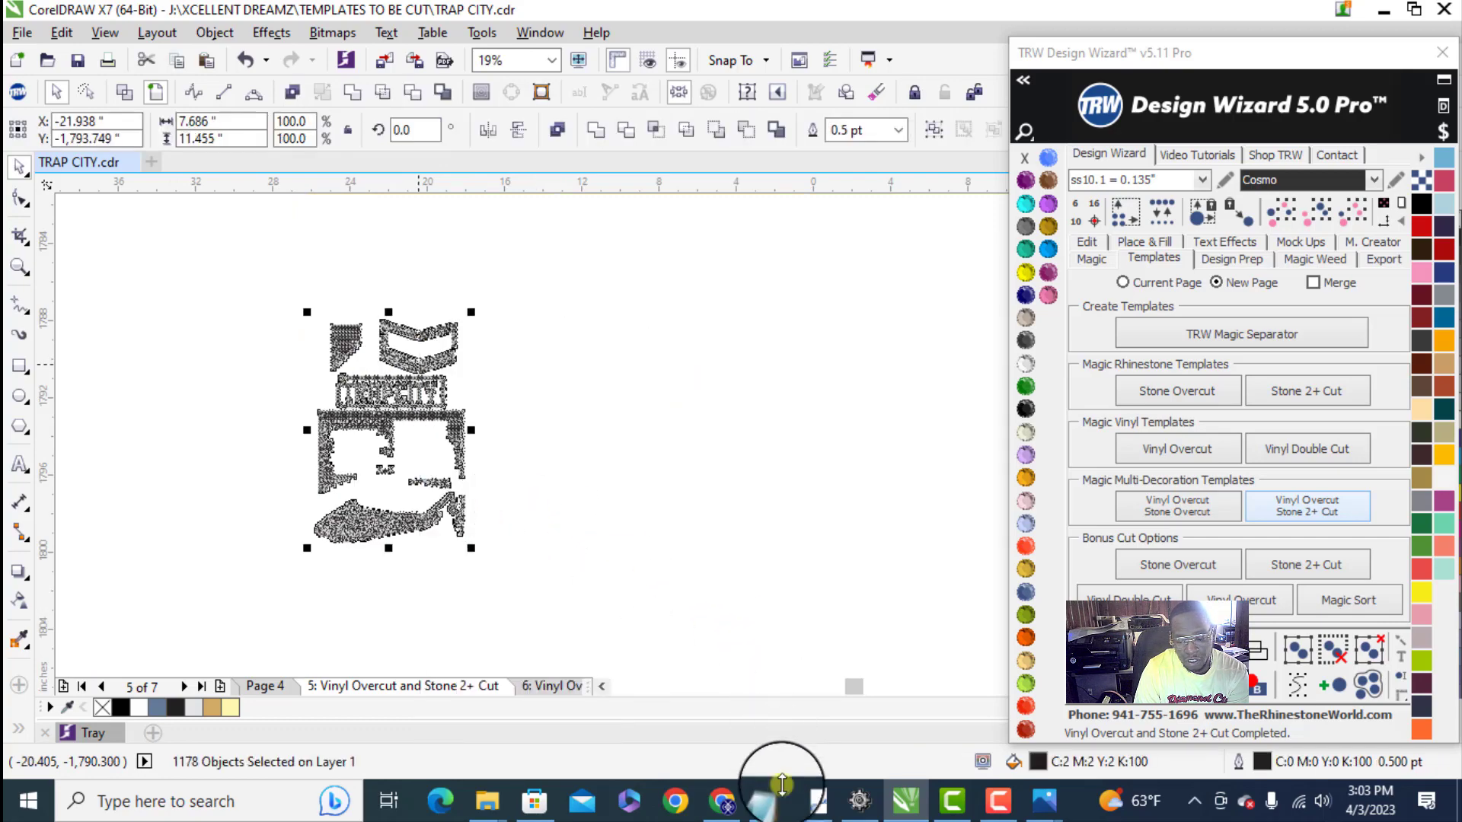
- Switch to GreatCut 3, clear the old SENIOR 2023 design from the working area, and paste the copied stone layout
left_click(814, 800)
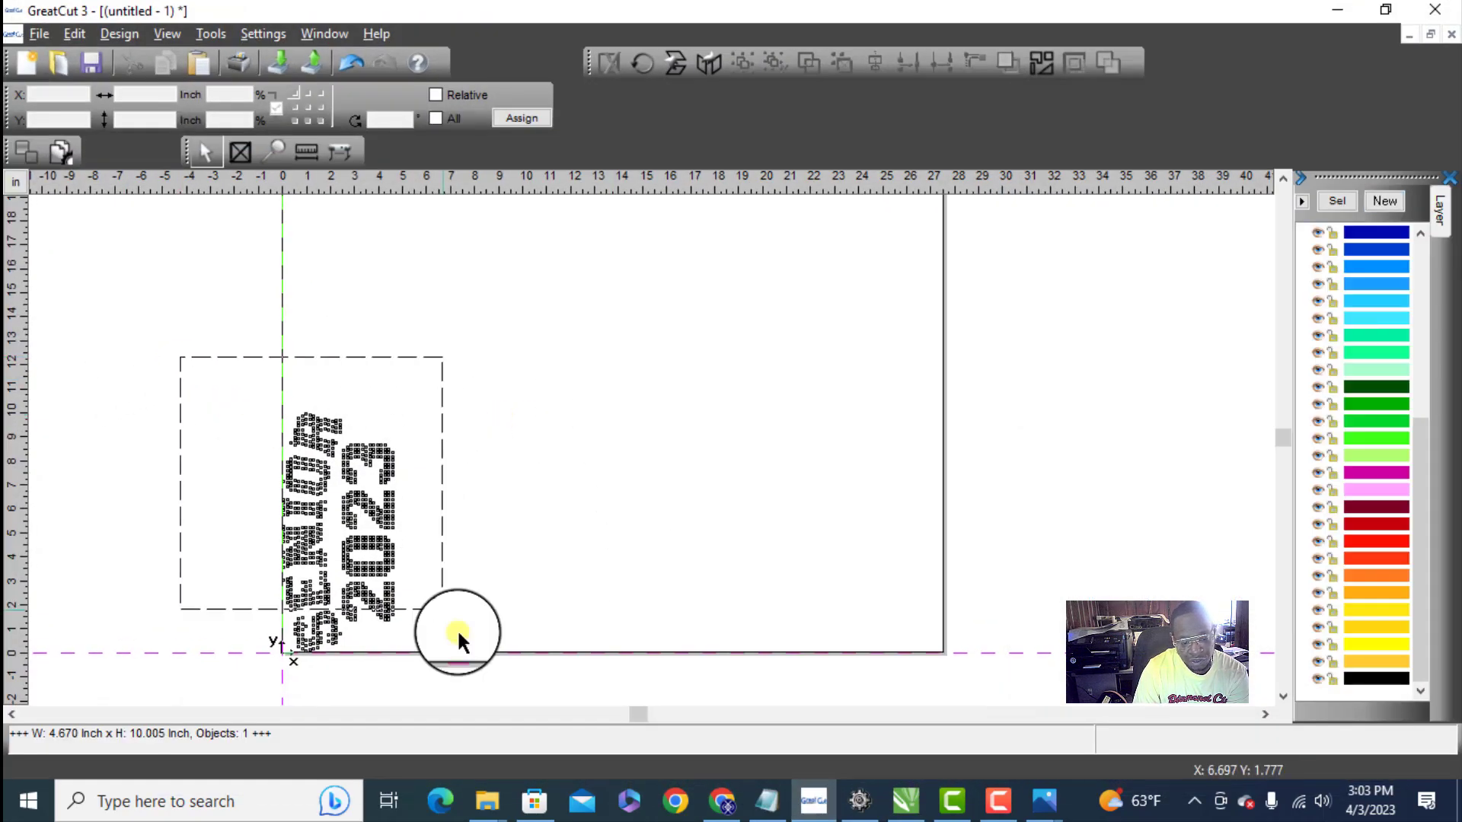
key("ctrl+a")
key("Delete")
right_click(574, 508)
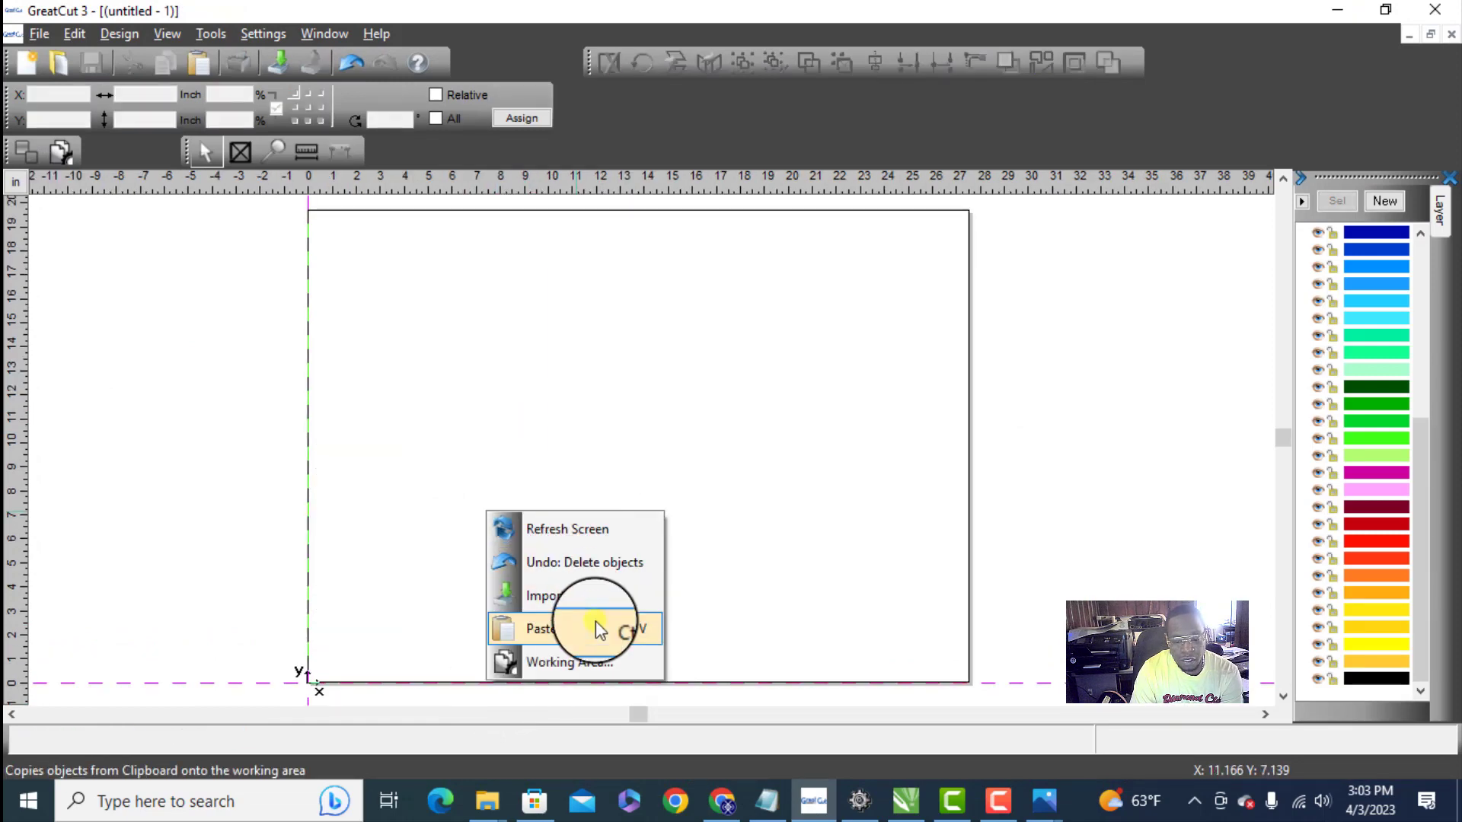
left_click(599, 628)
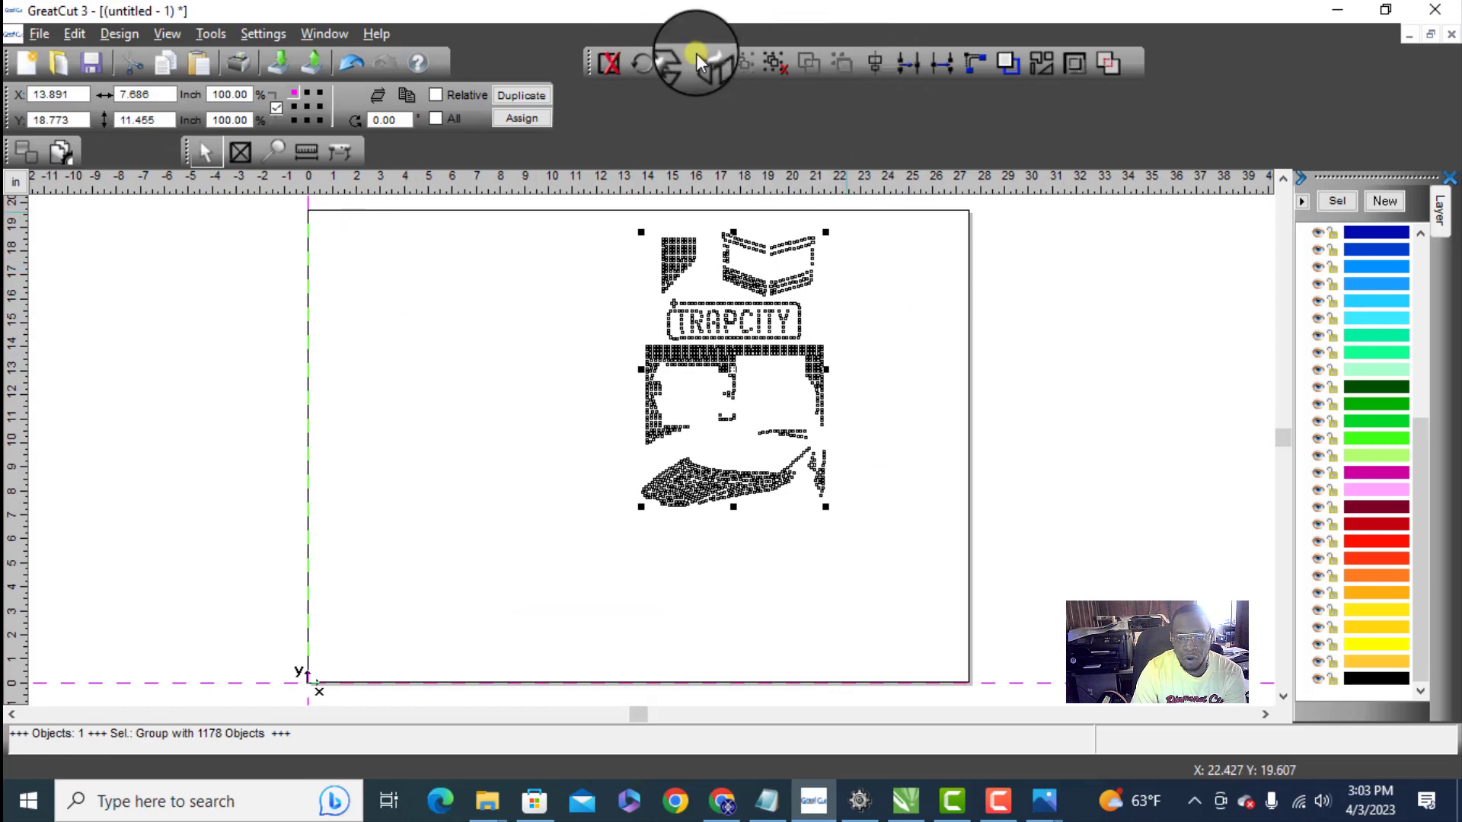
- Rotate the pasted stone layout 90 degrees and place it against the working area's origin at X 0
left_click(643, 63)
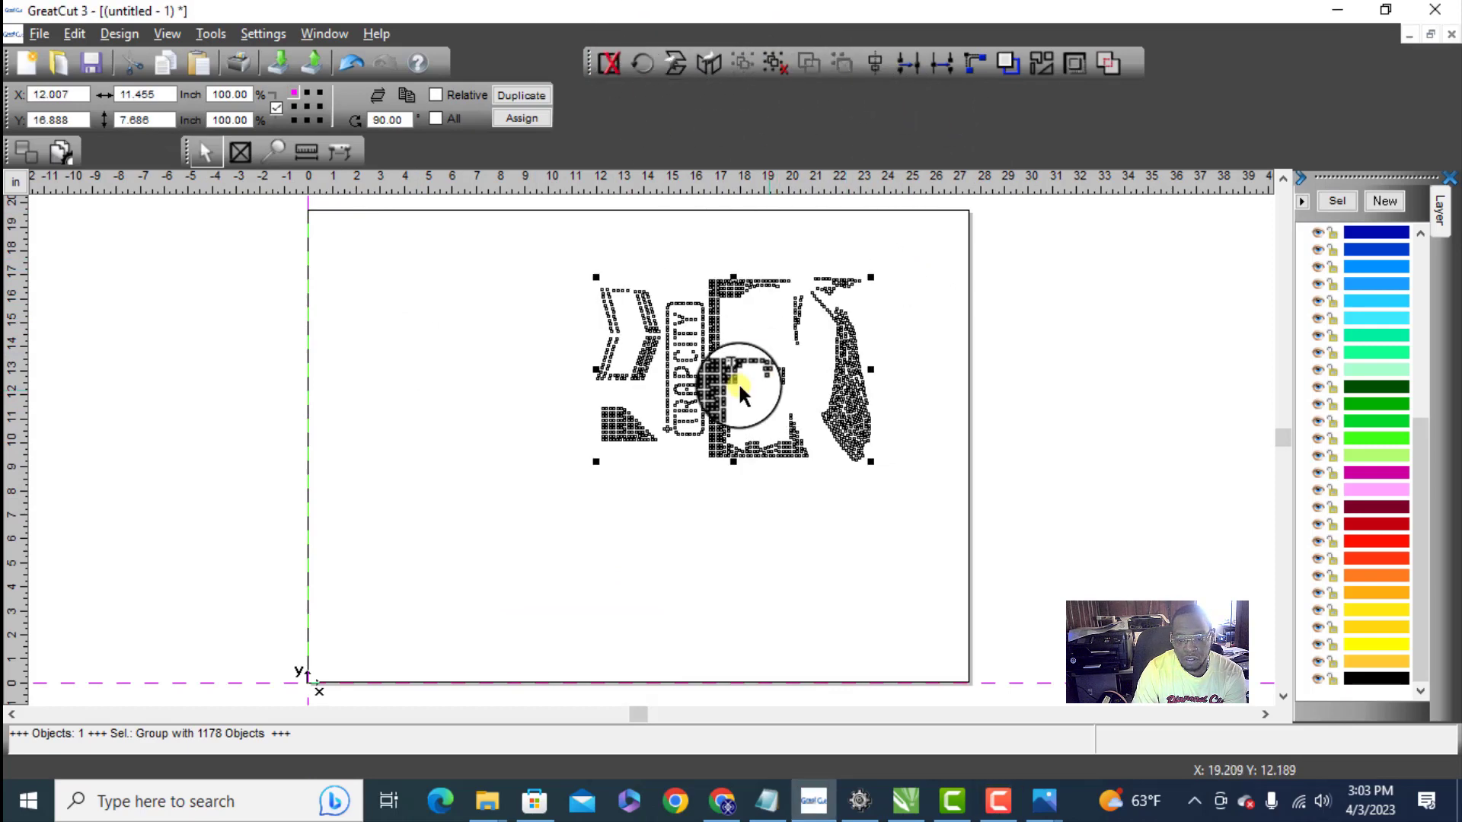
left_click_drag(622, 479, 432, 583)
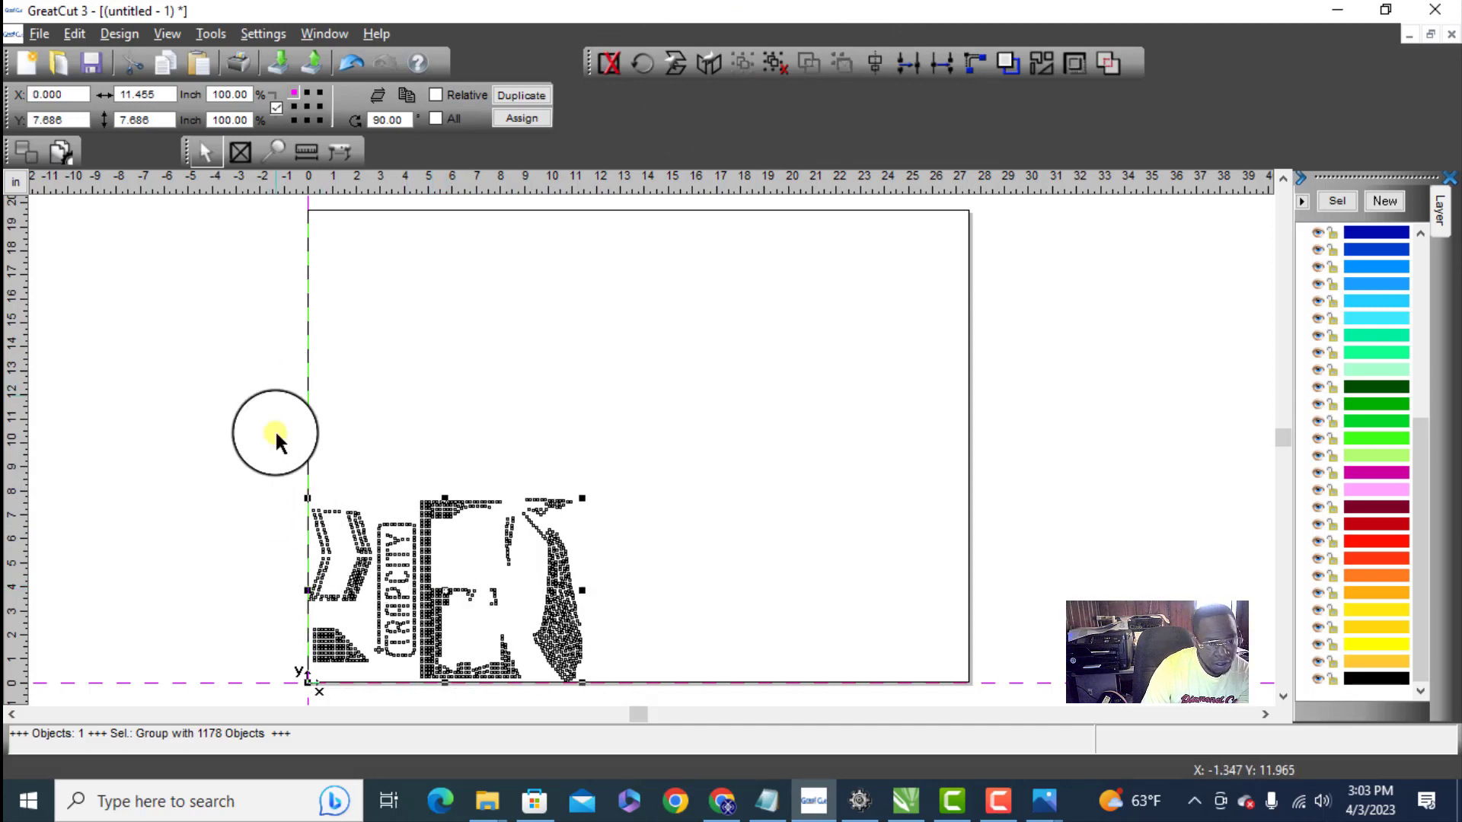
left_click(115, 227)
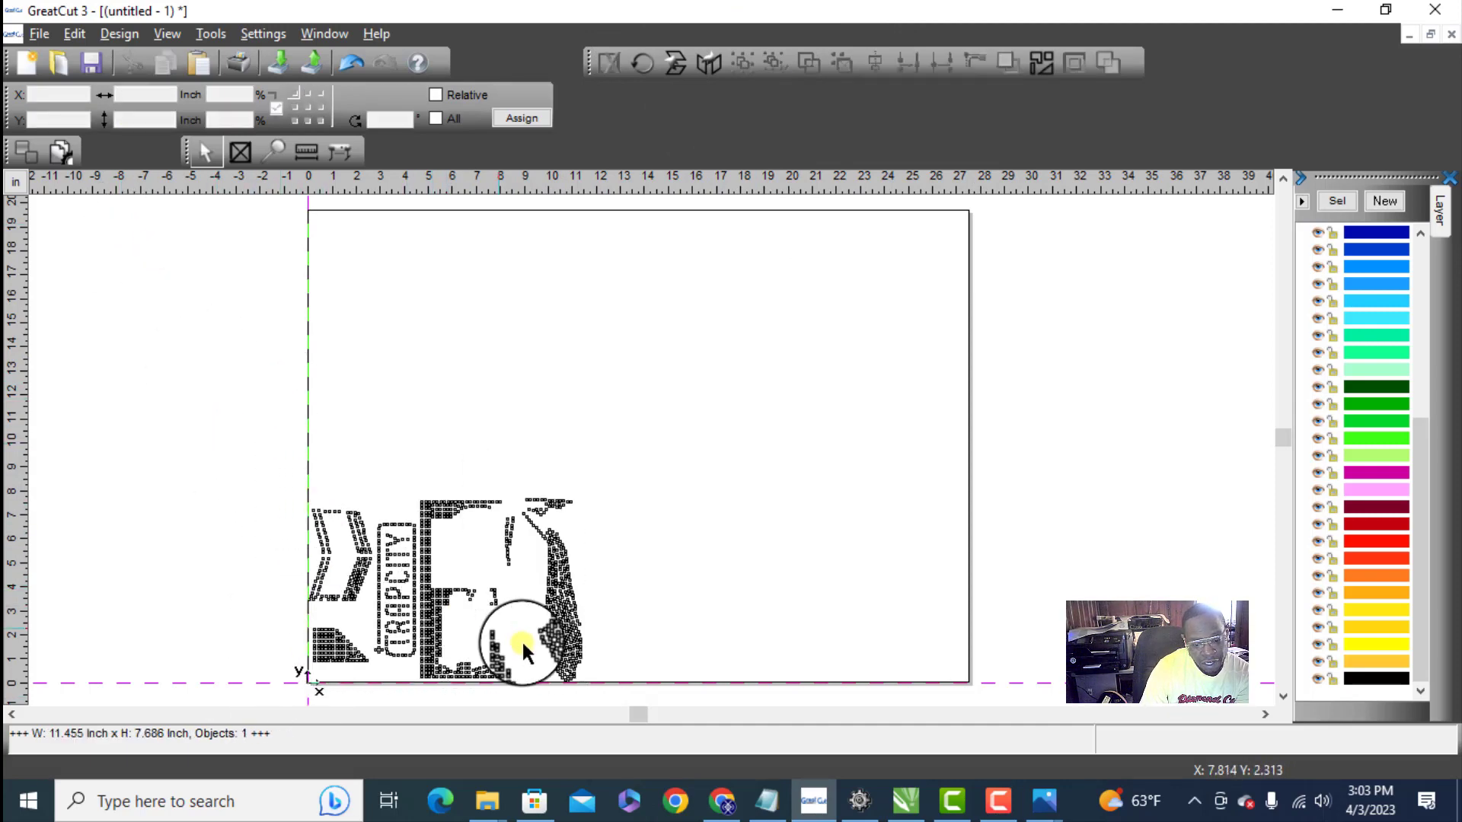
- Rotate the stone layout another 90 degrees to 180 and move it back against the working area's origin at X 0
left_click_drag(522, 642, 632, 711)
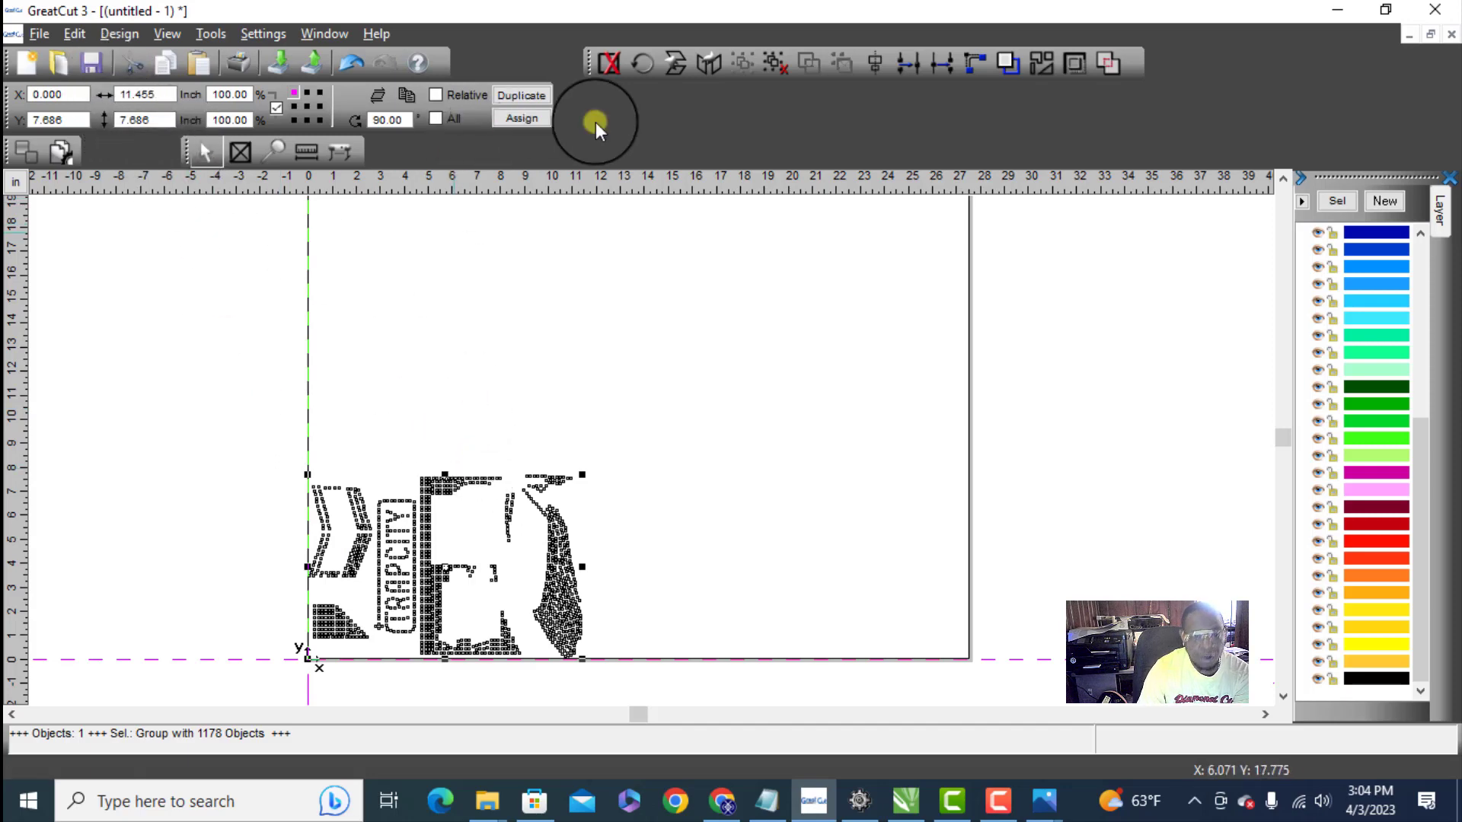
left_click(641, 64)
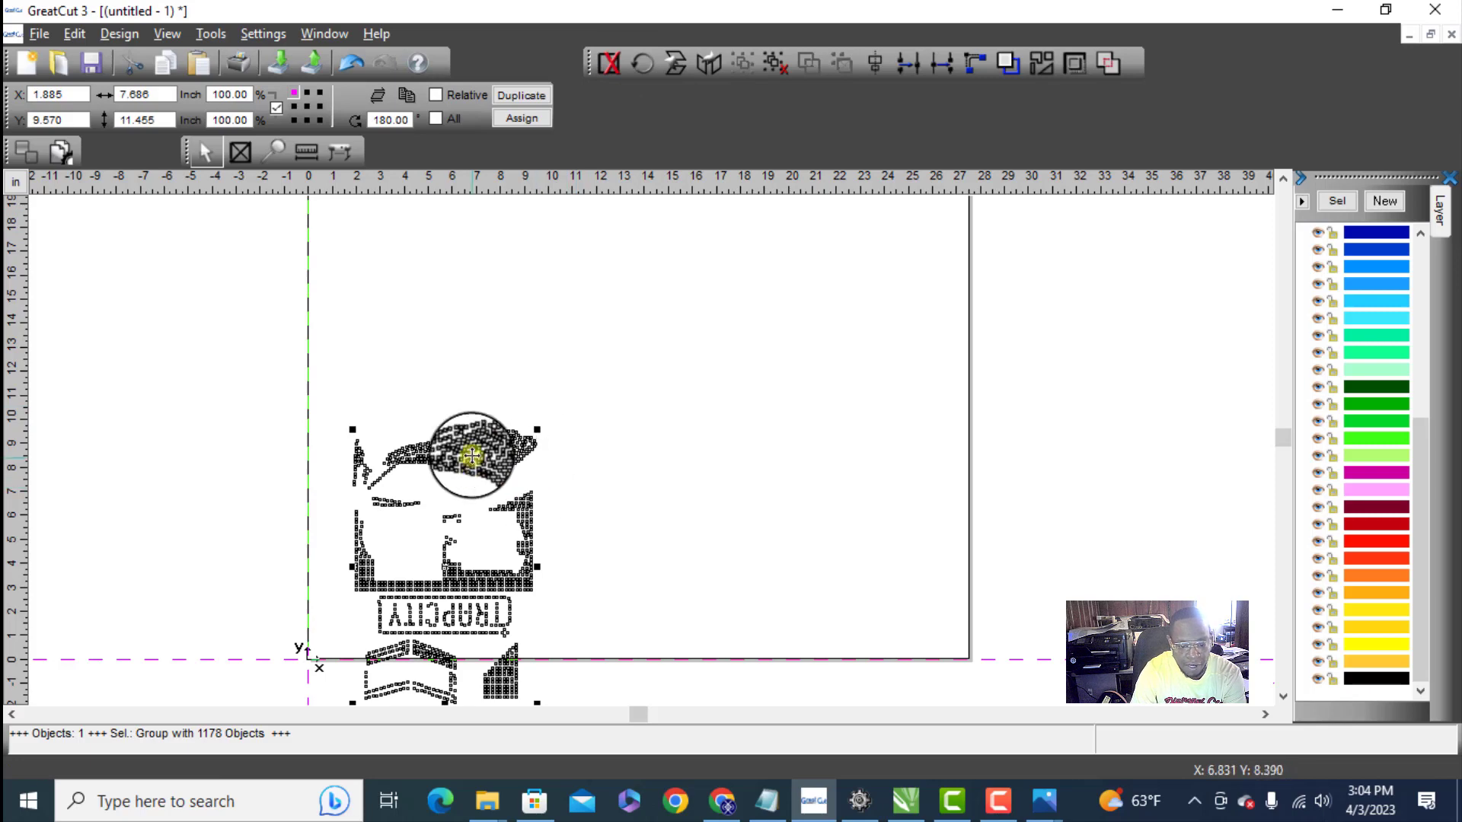
left_click_drag(479, 459, 435, 412)
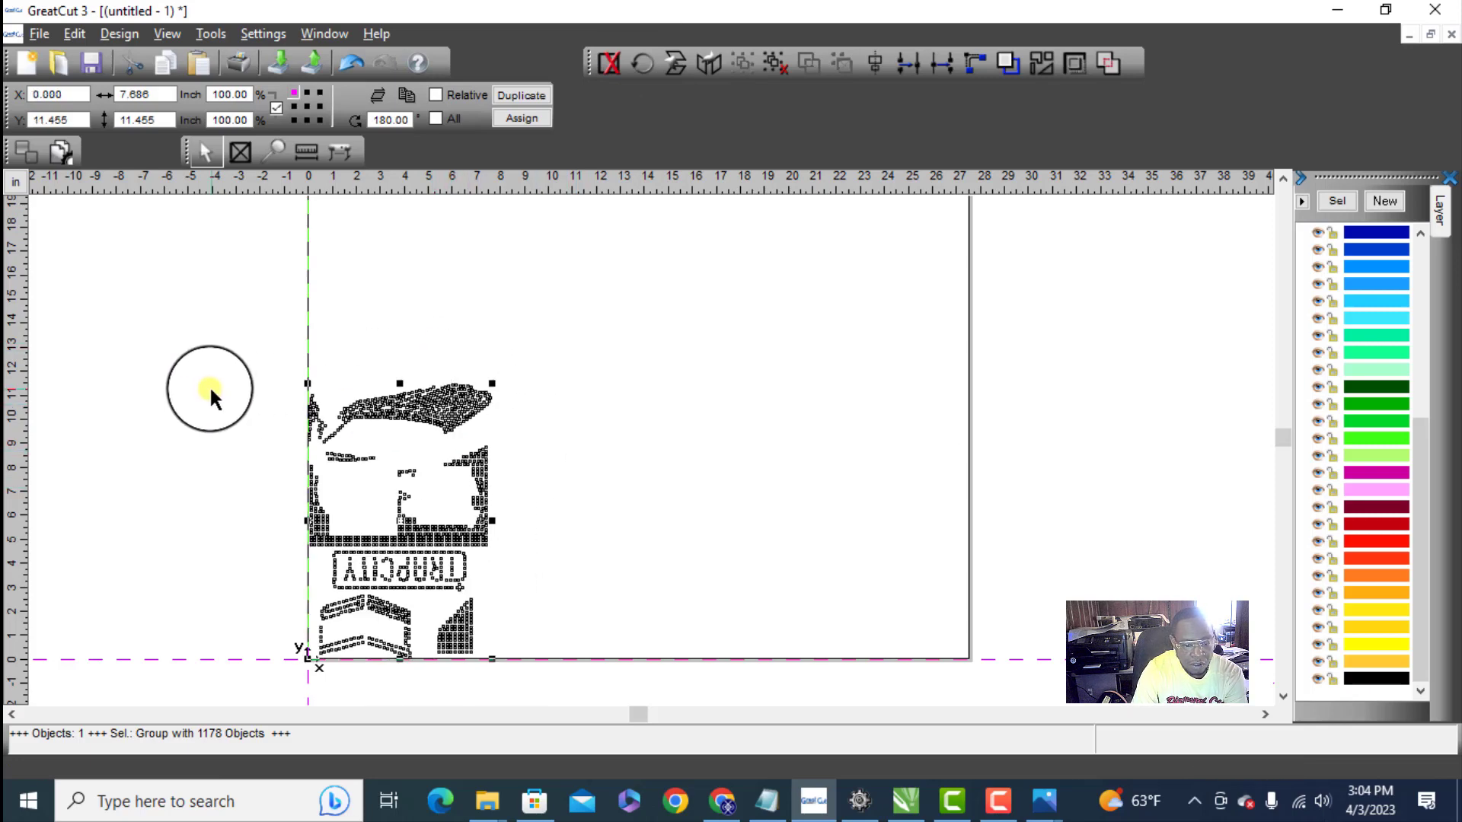
left_click(209, 385)
left_click_drag(236, 332, 533, 680)
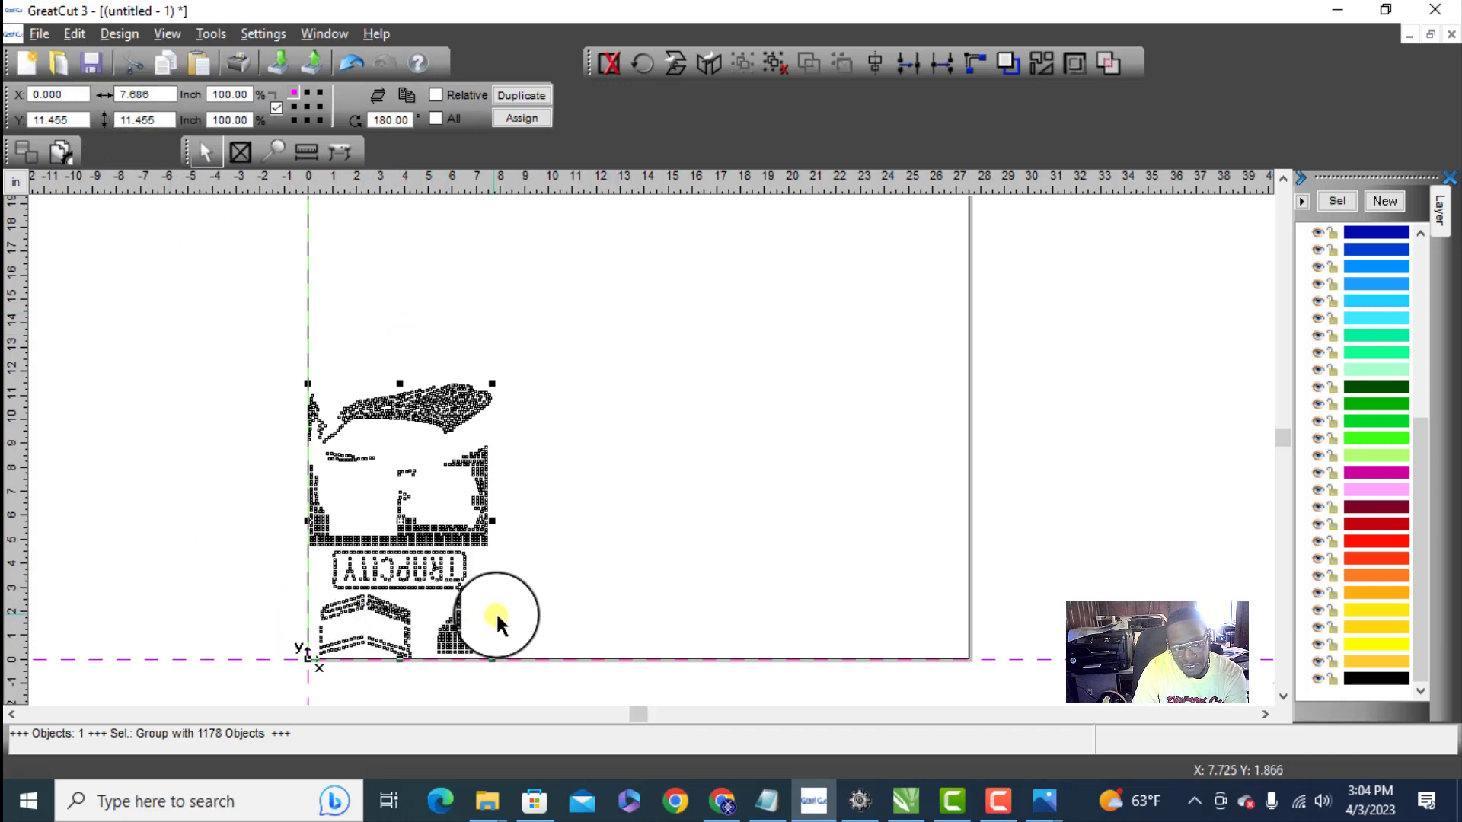
left_click(509, 519)
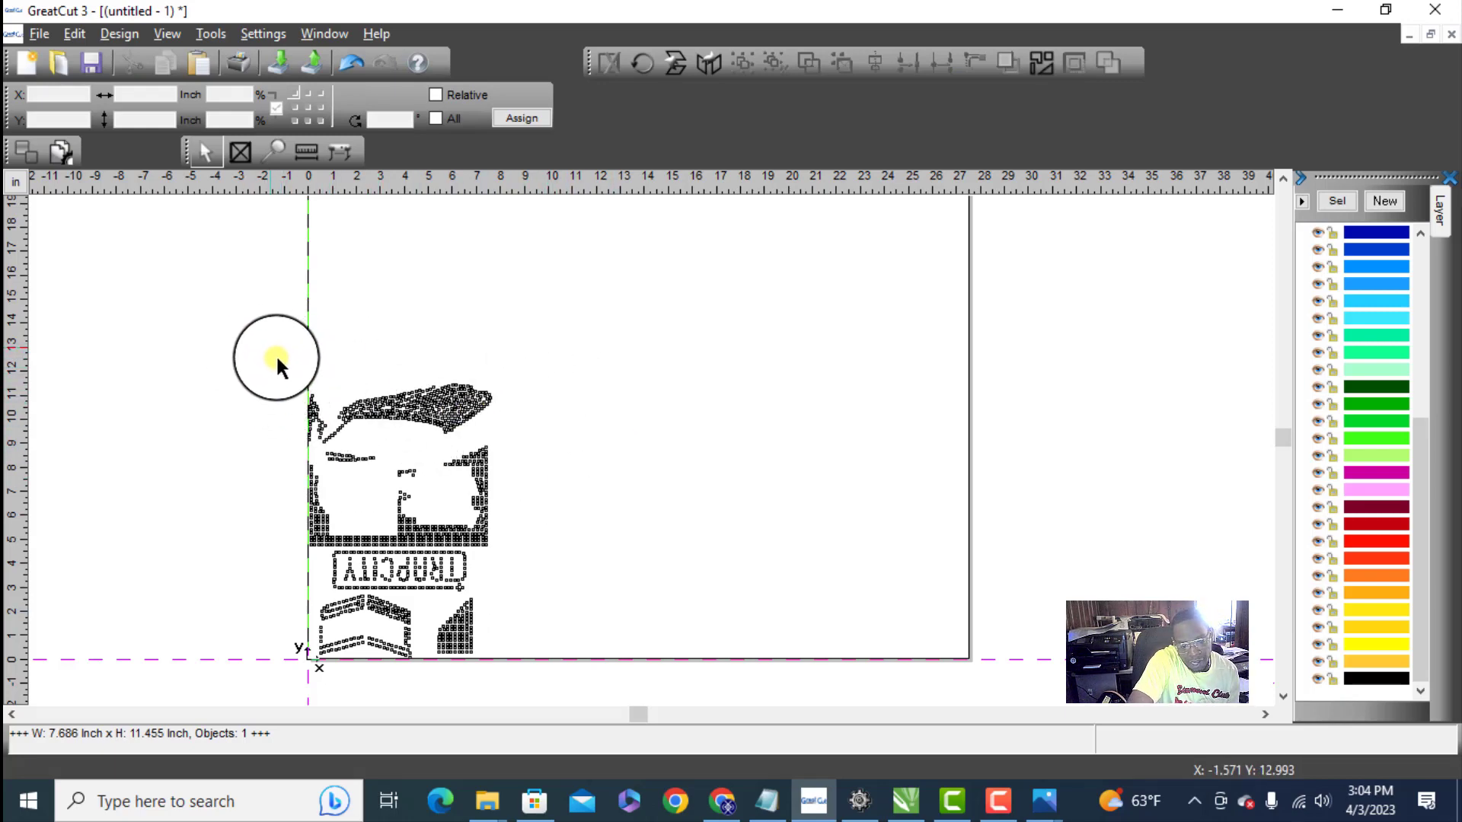
left_click_drag(278, 360, 521, 675)
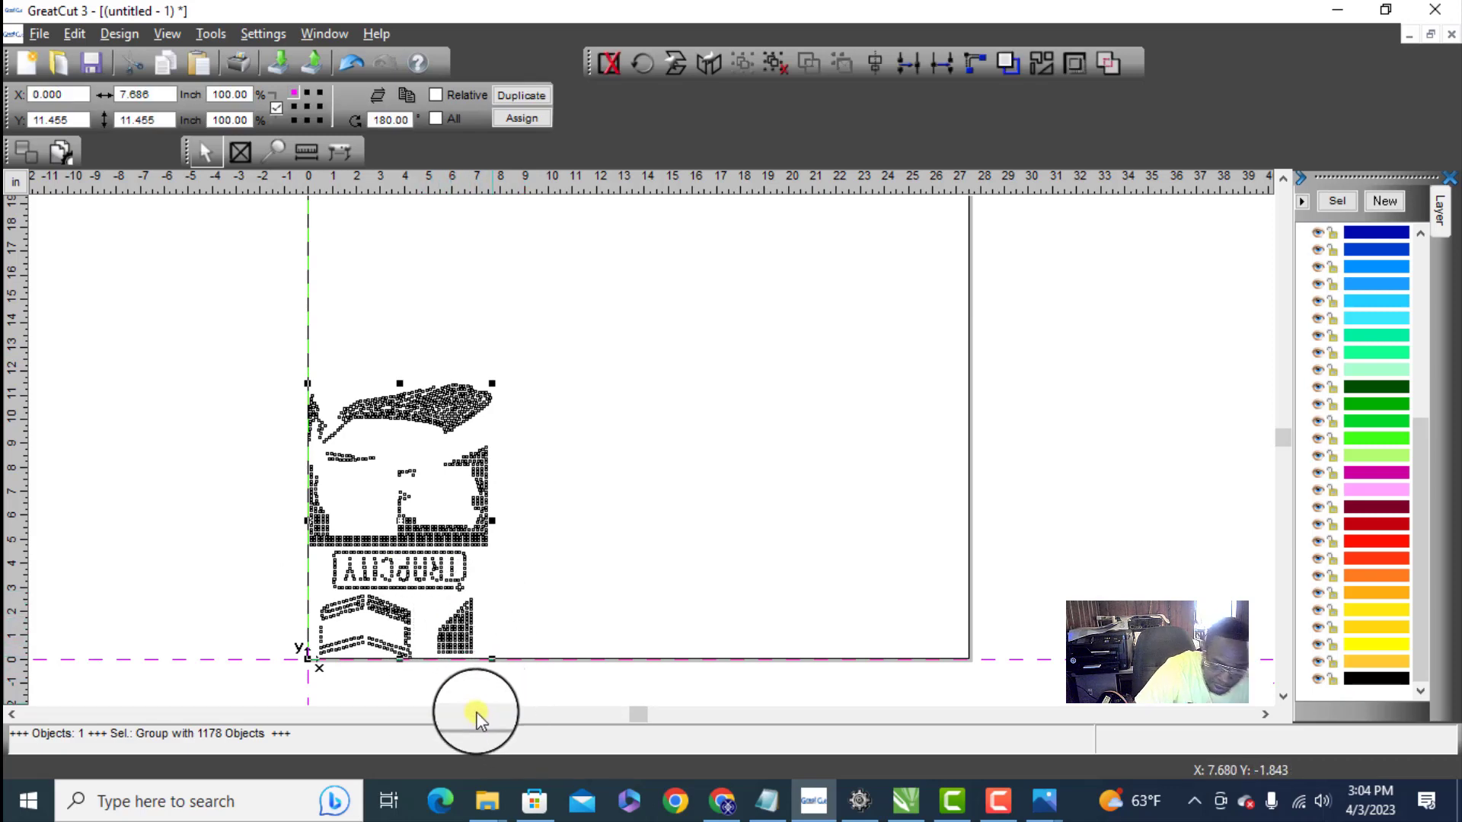
left_click(569, 405)
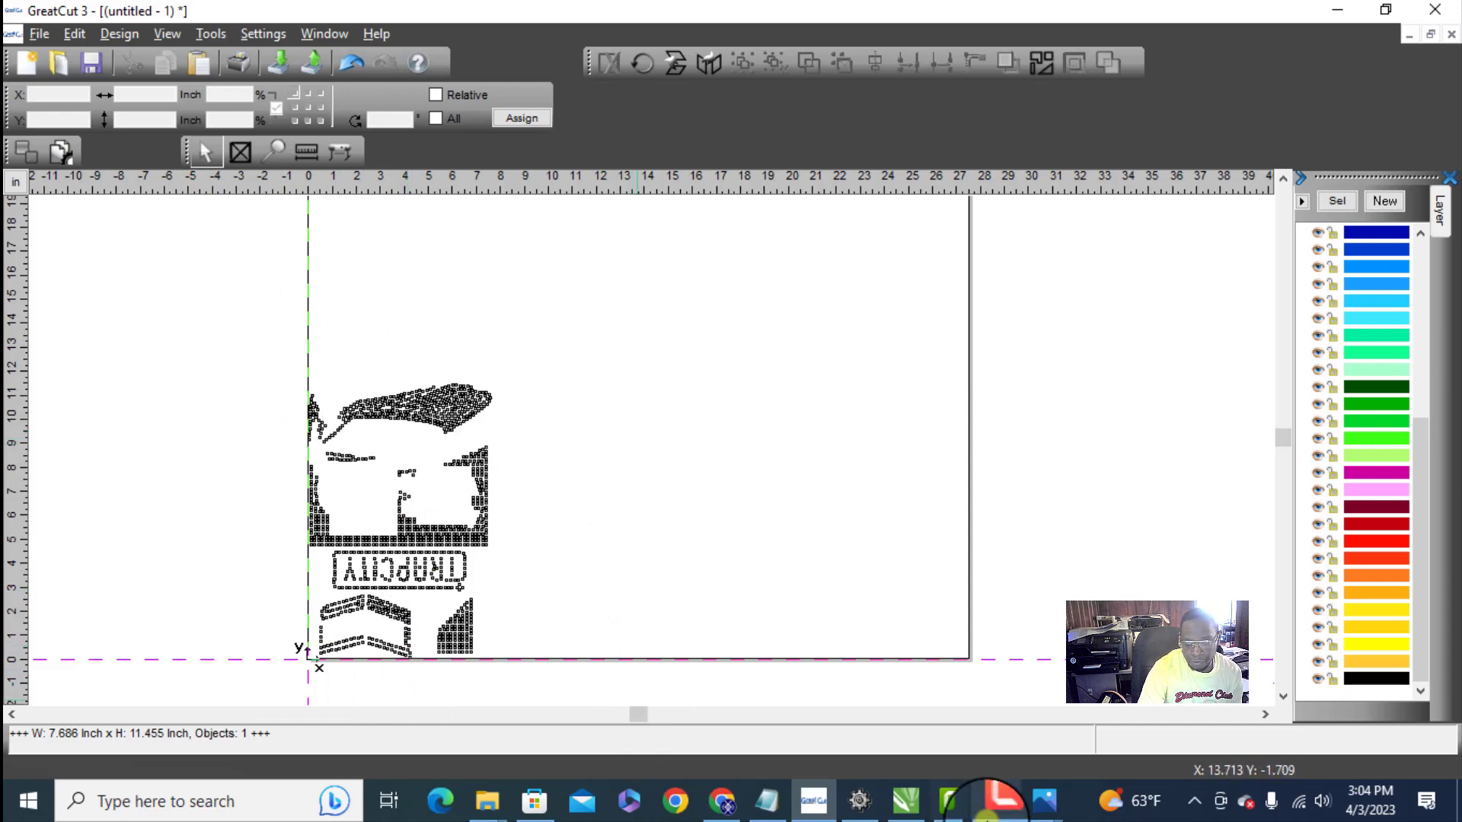
- Switch back to CorelDRAW and open Page 4 of TRAP CITY.cdr
left_click(1338, 9)
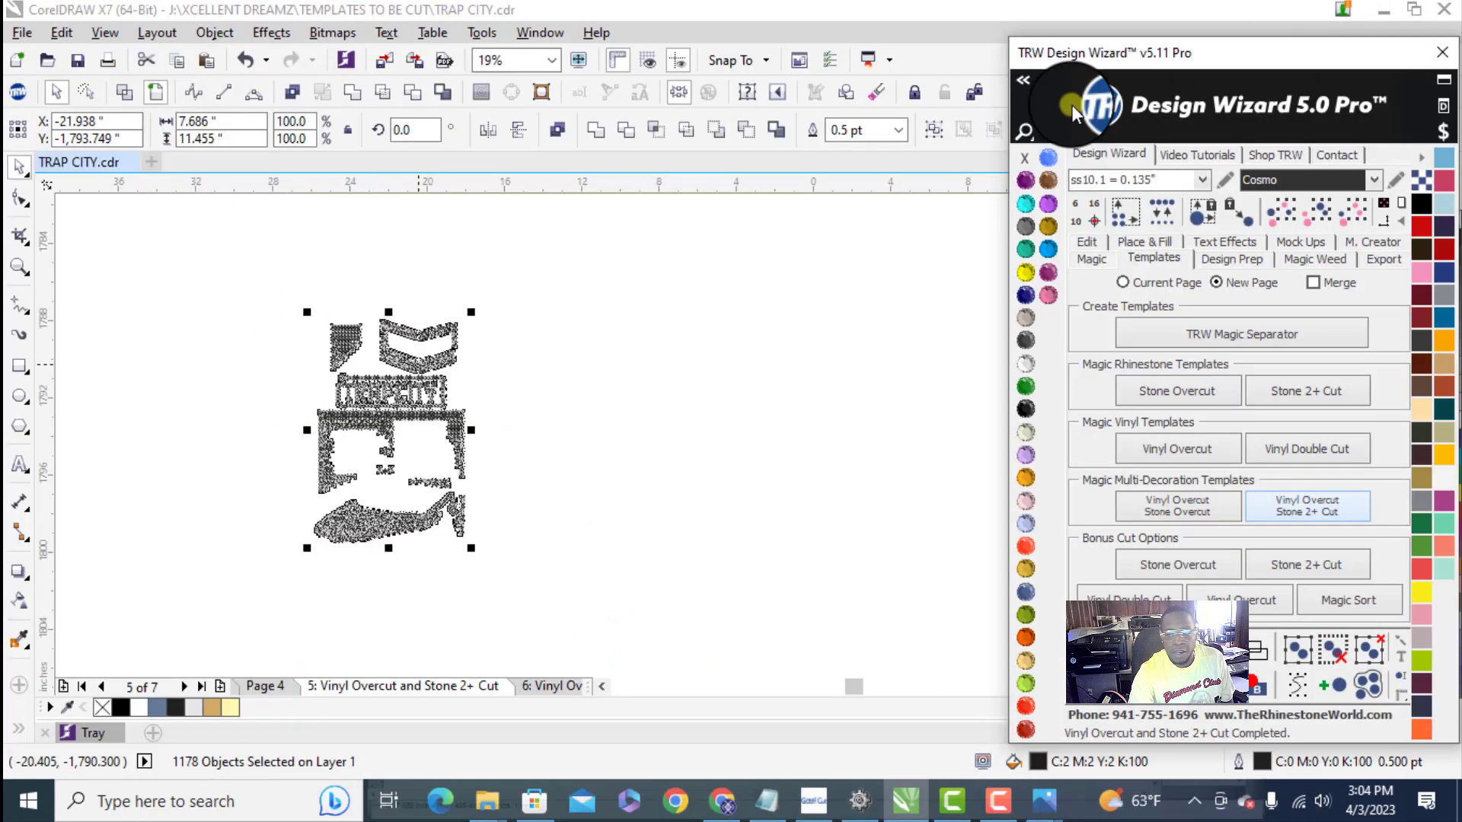
left_click(524, 512)
scroll(524, 511, "down", 4)
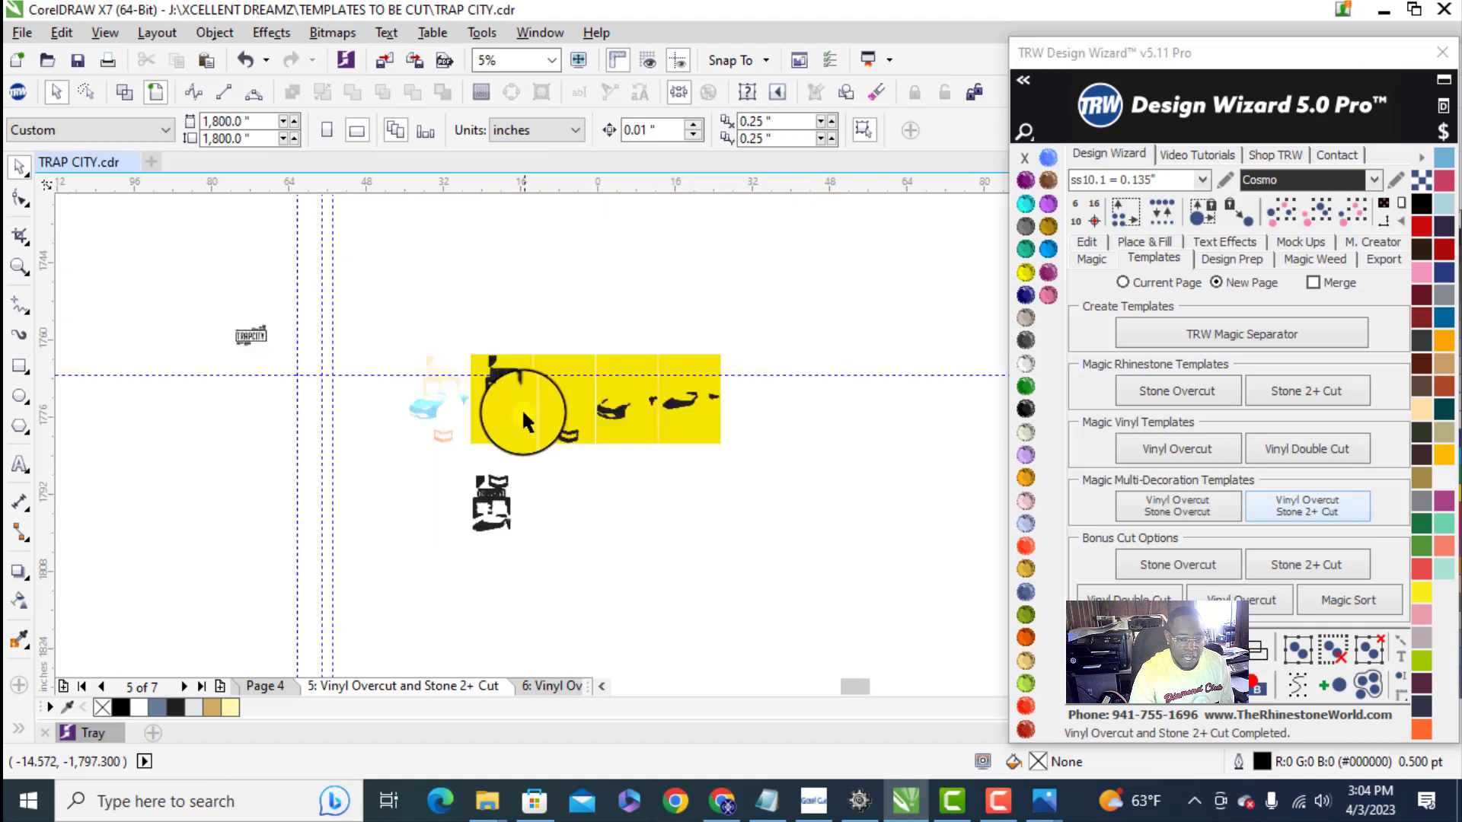
scroll(488, 385, "up", 2)
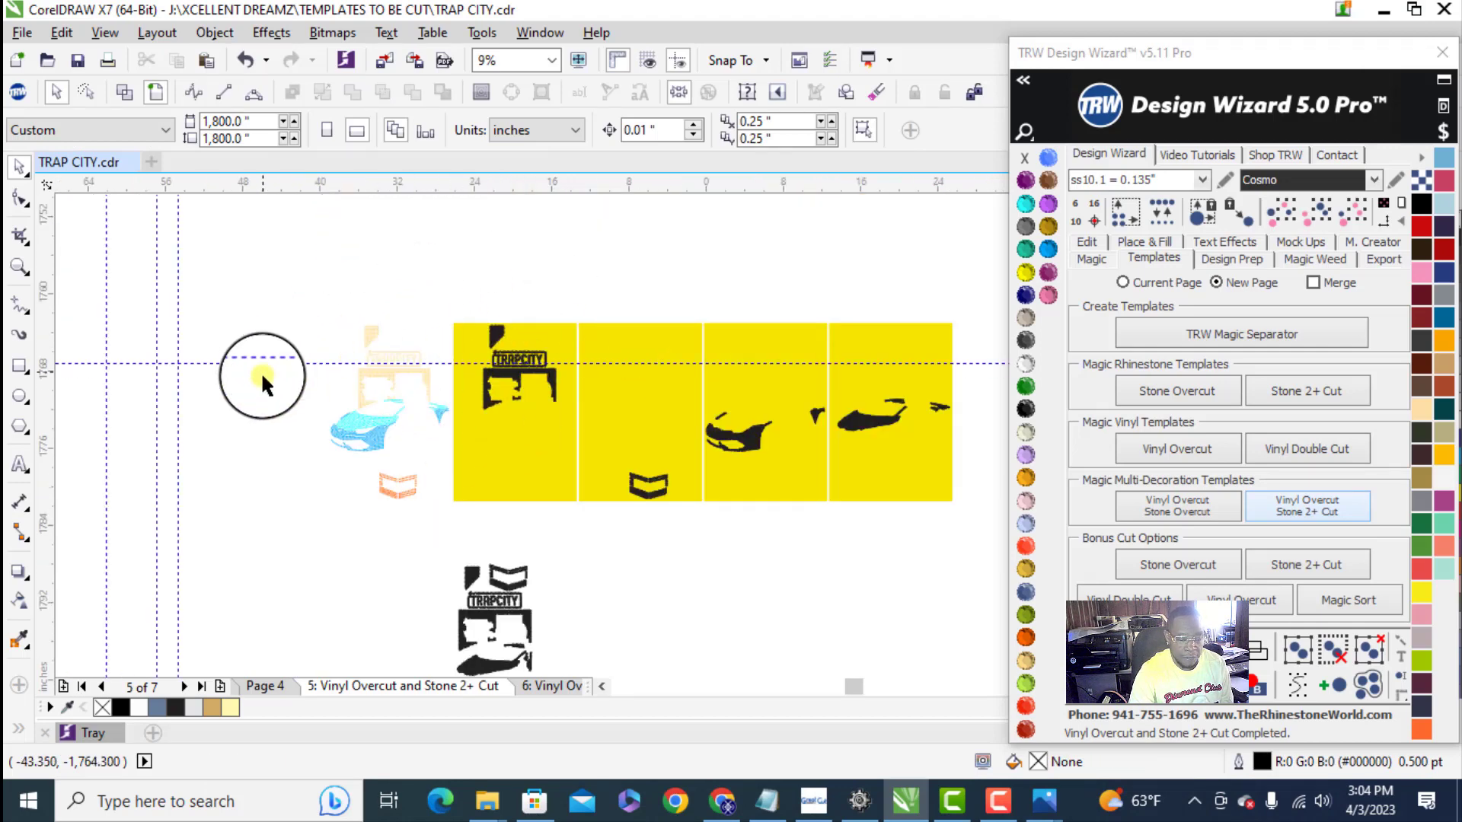
left_click(277, 685)
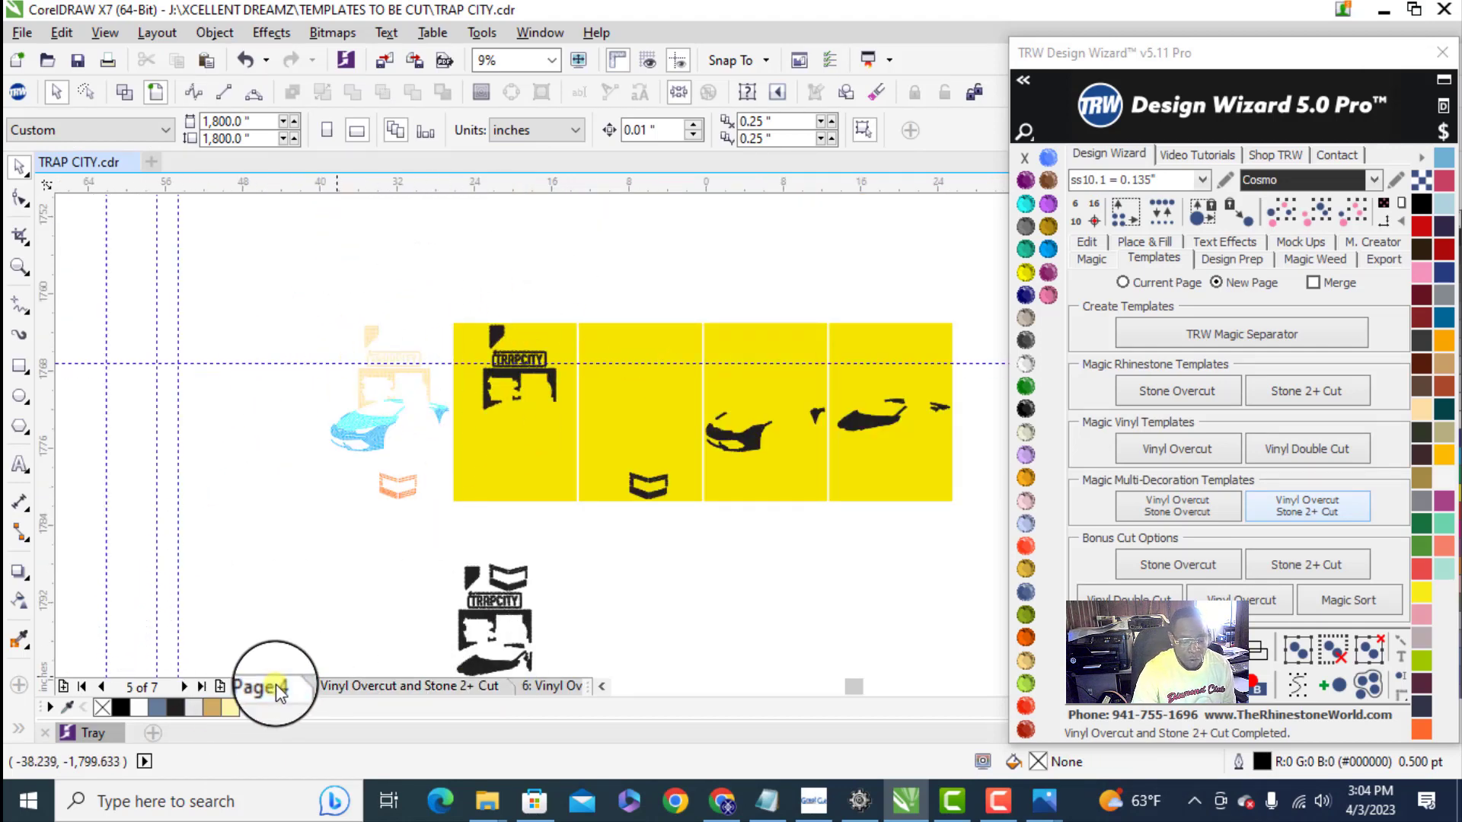
- Select all gold house stones by same color and size and move them out of the design onto the empty area beside the page
scroll(287, 373, "up", 6)
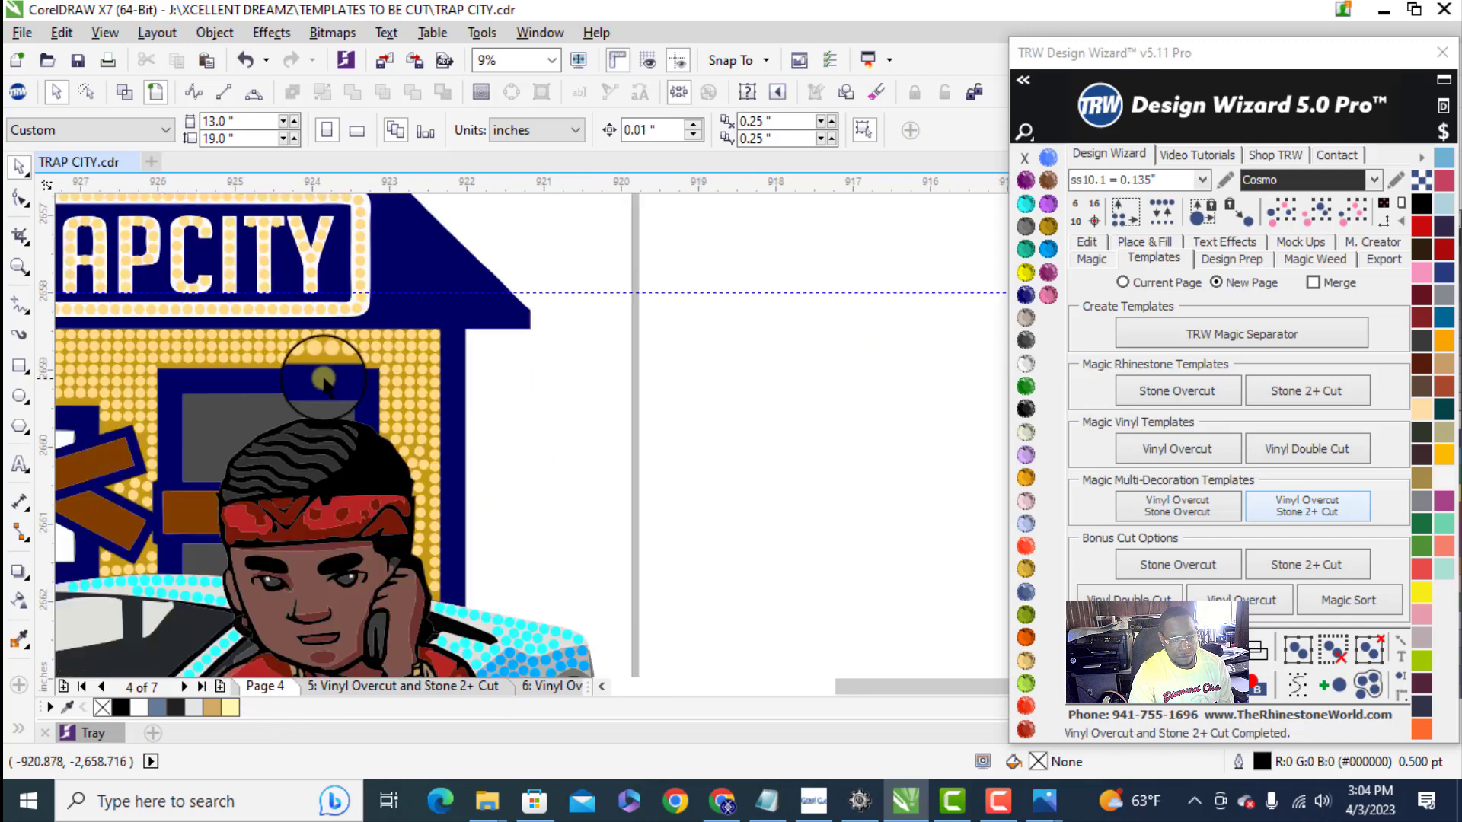
scroll(286, 373, "down", 2)
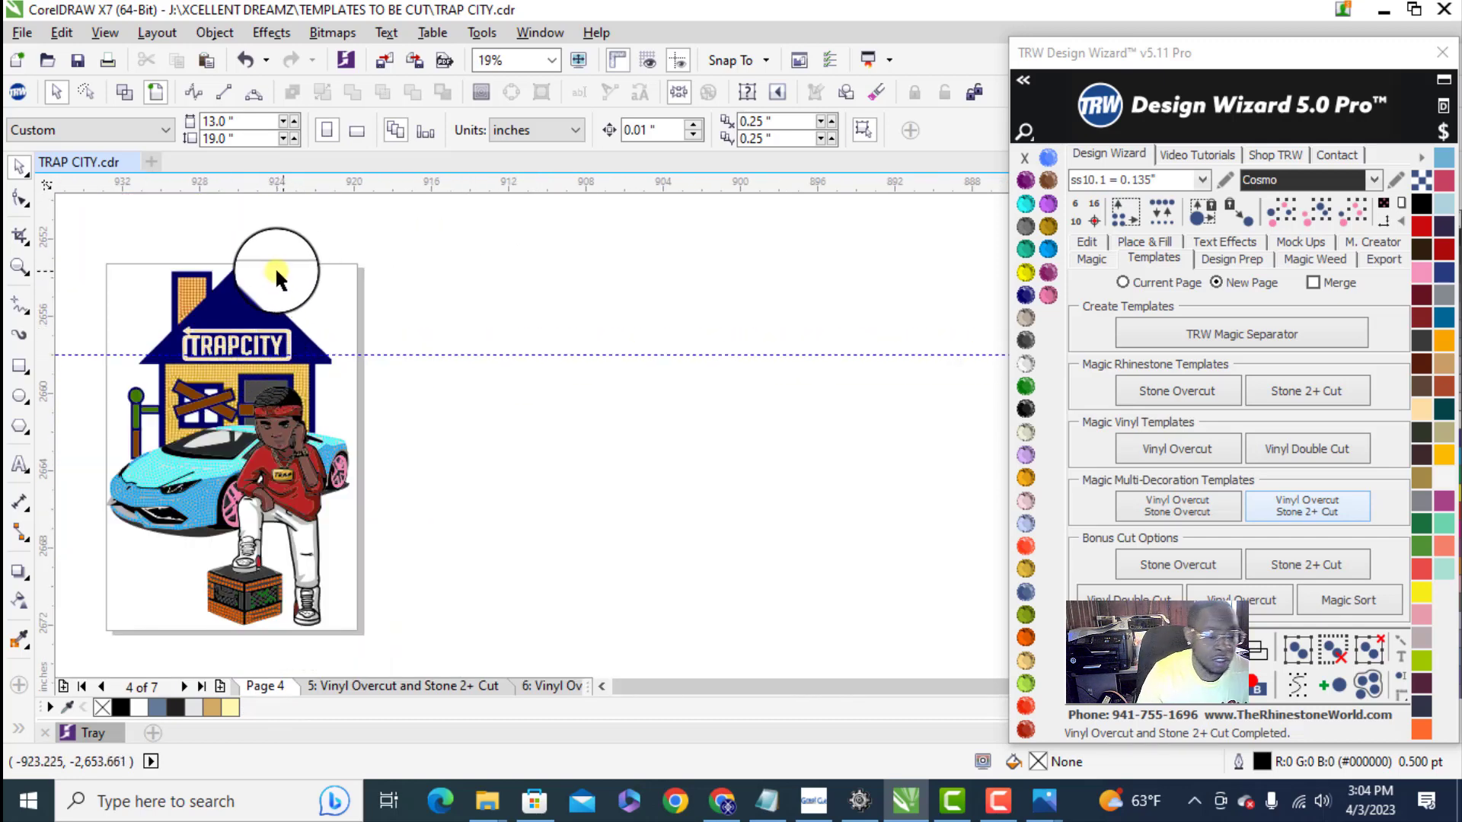
left_click(177, 369)
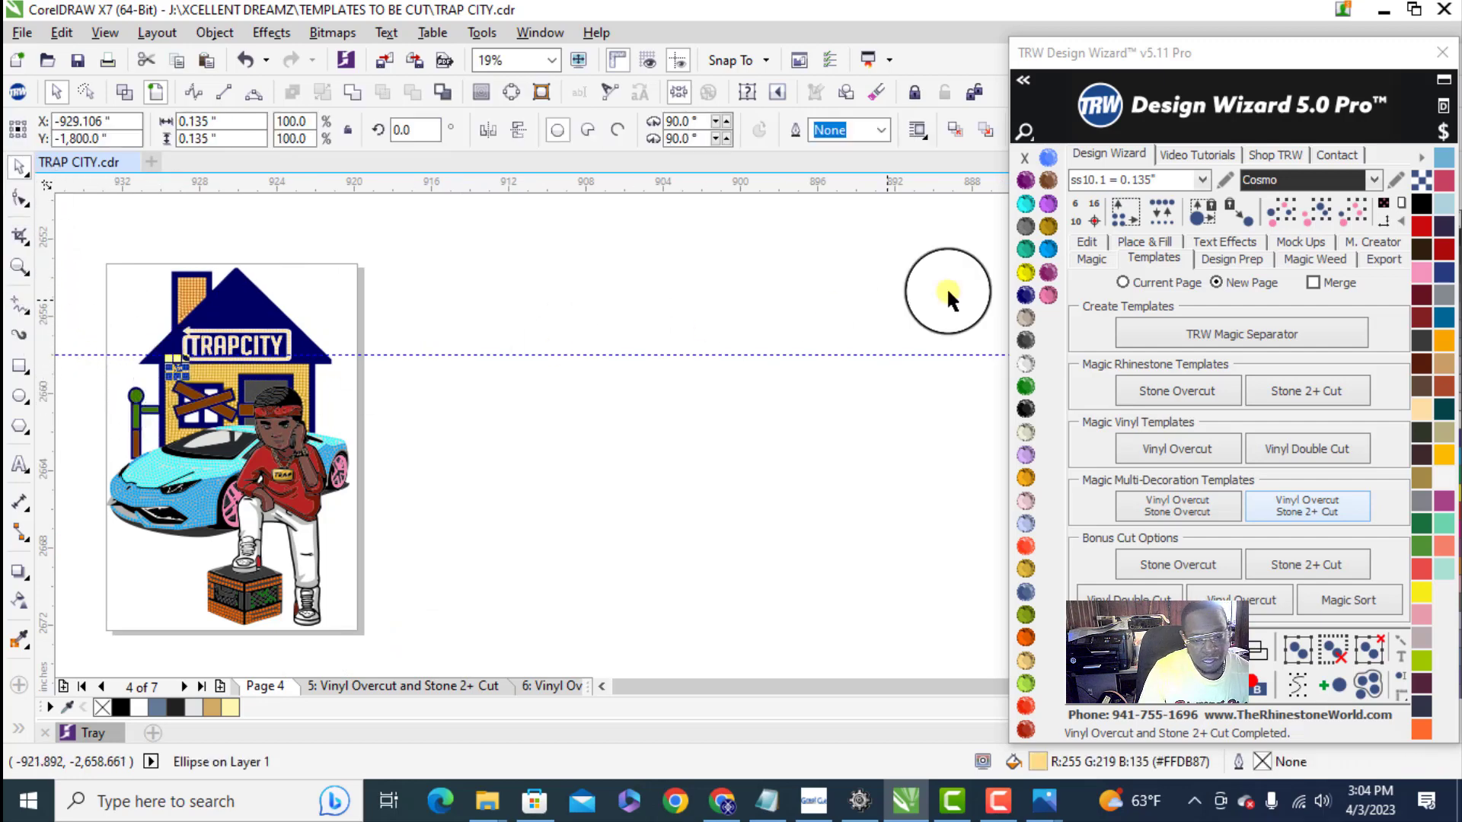
left_click(1364, 216)
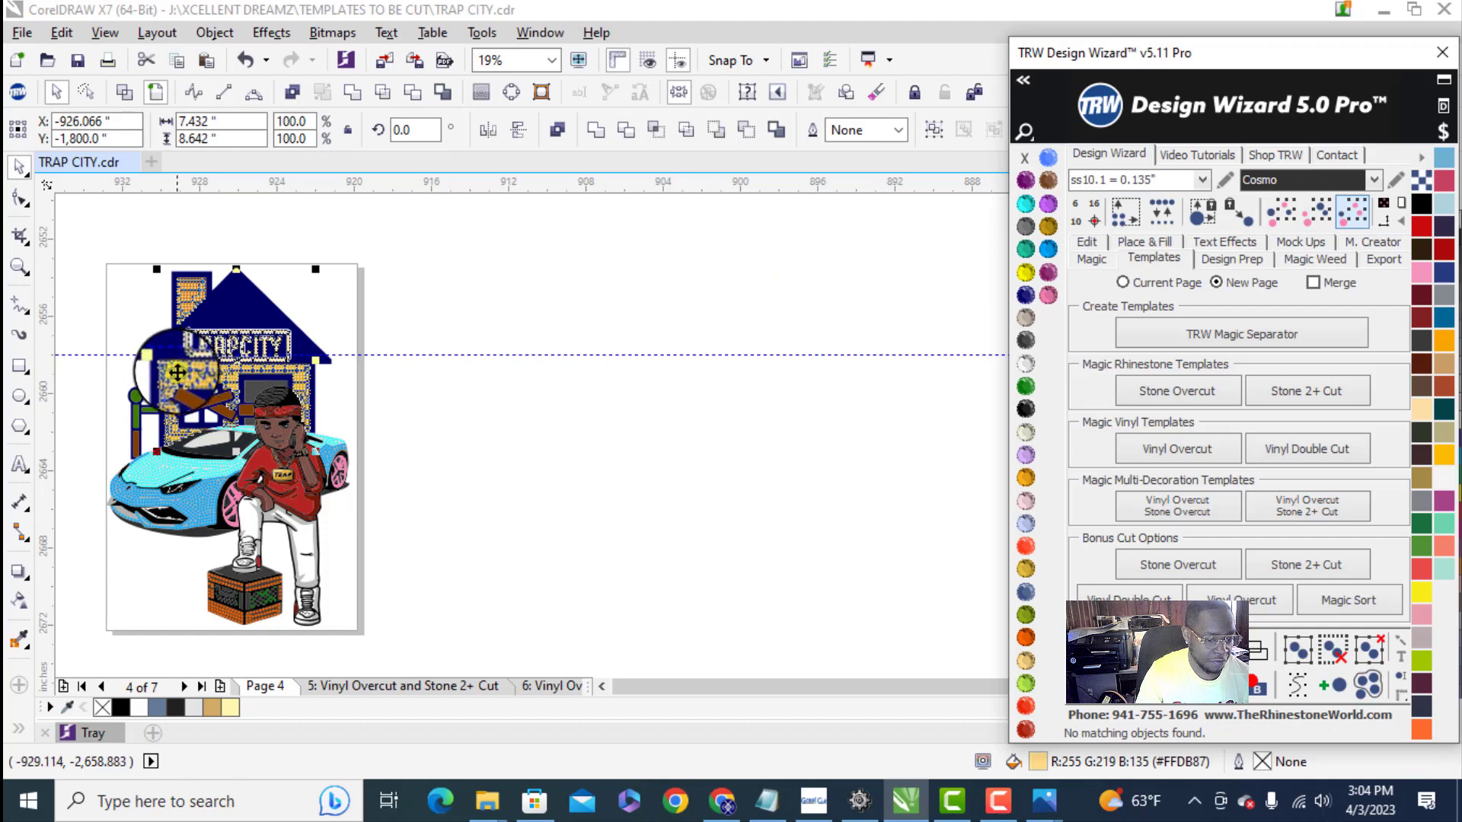
left_click_drag(175, 373, 469, 408)
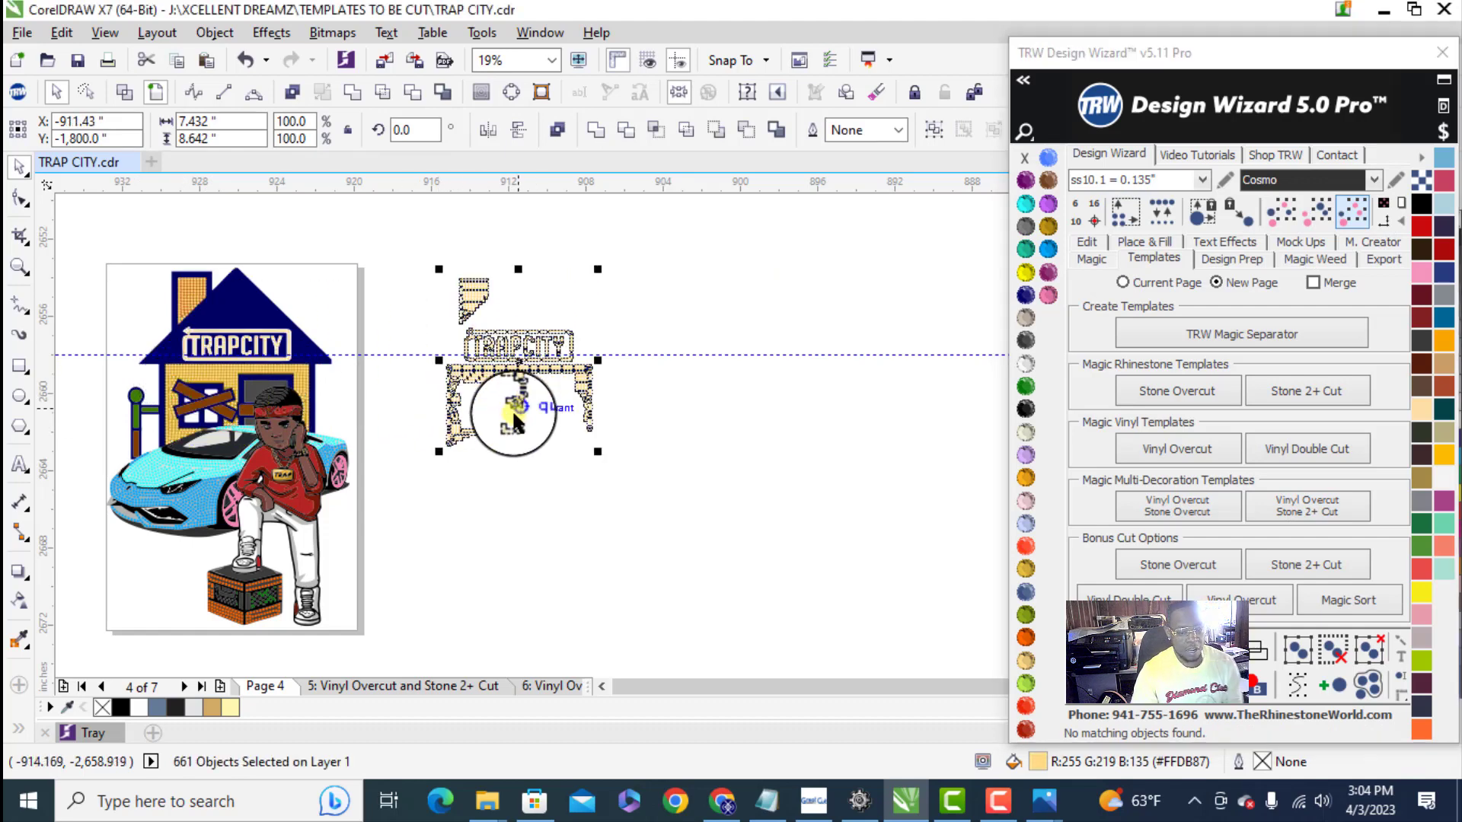
left_click(645, 457)
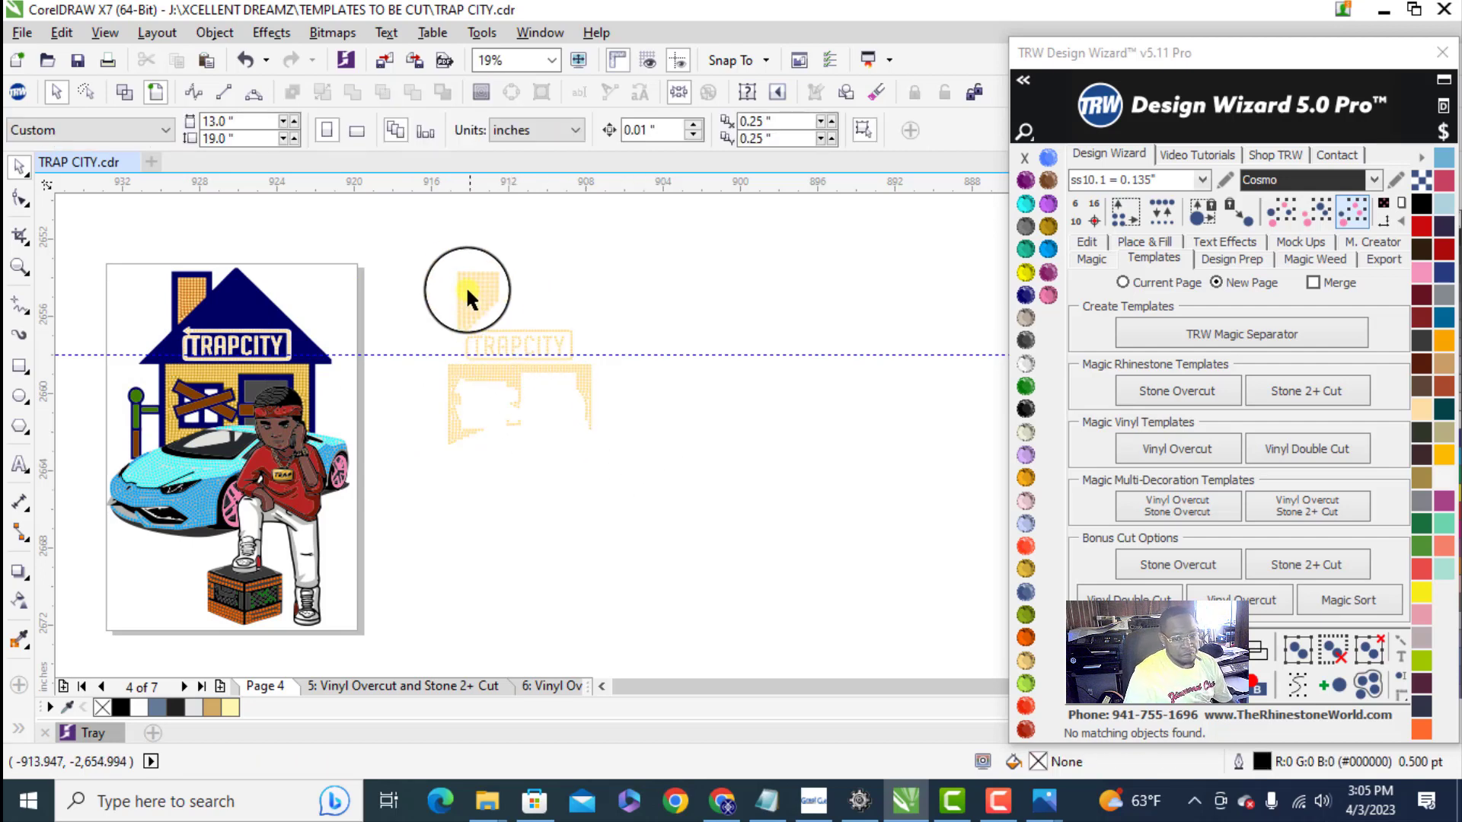
- Group the separated gold chimney, TRAPCITY and wall stones beside the page
left_click(498, 345)
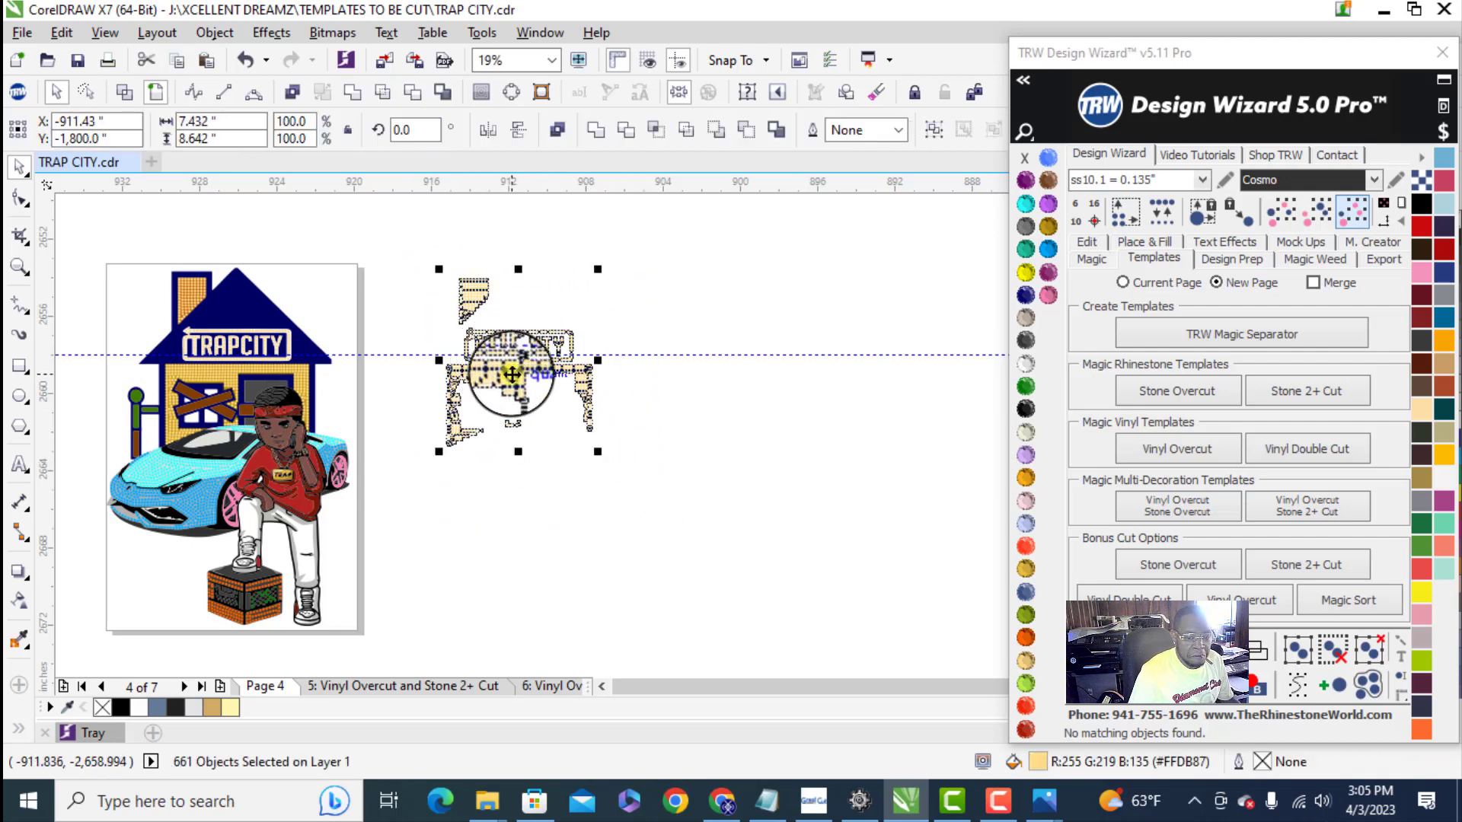
right_click(500, 352)
left_click(587, 389)
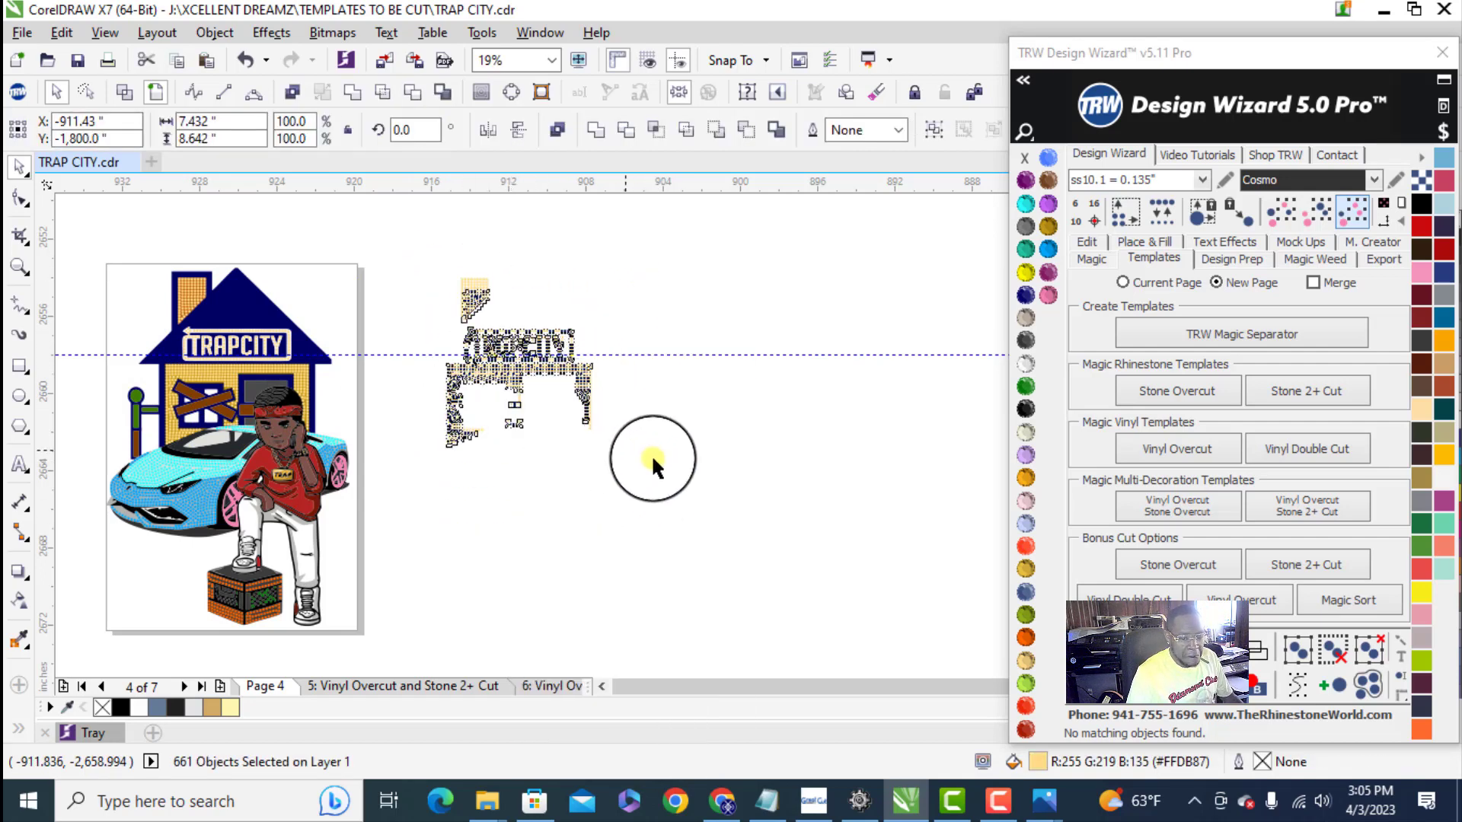
left_click(535, 489)
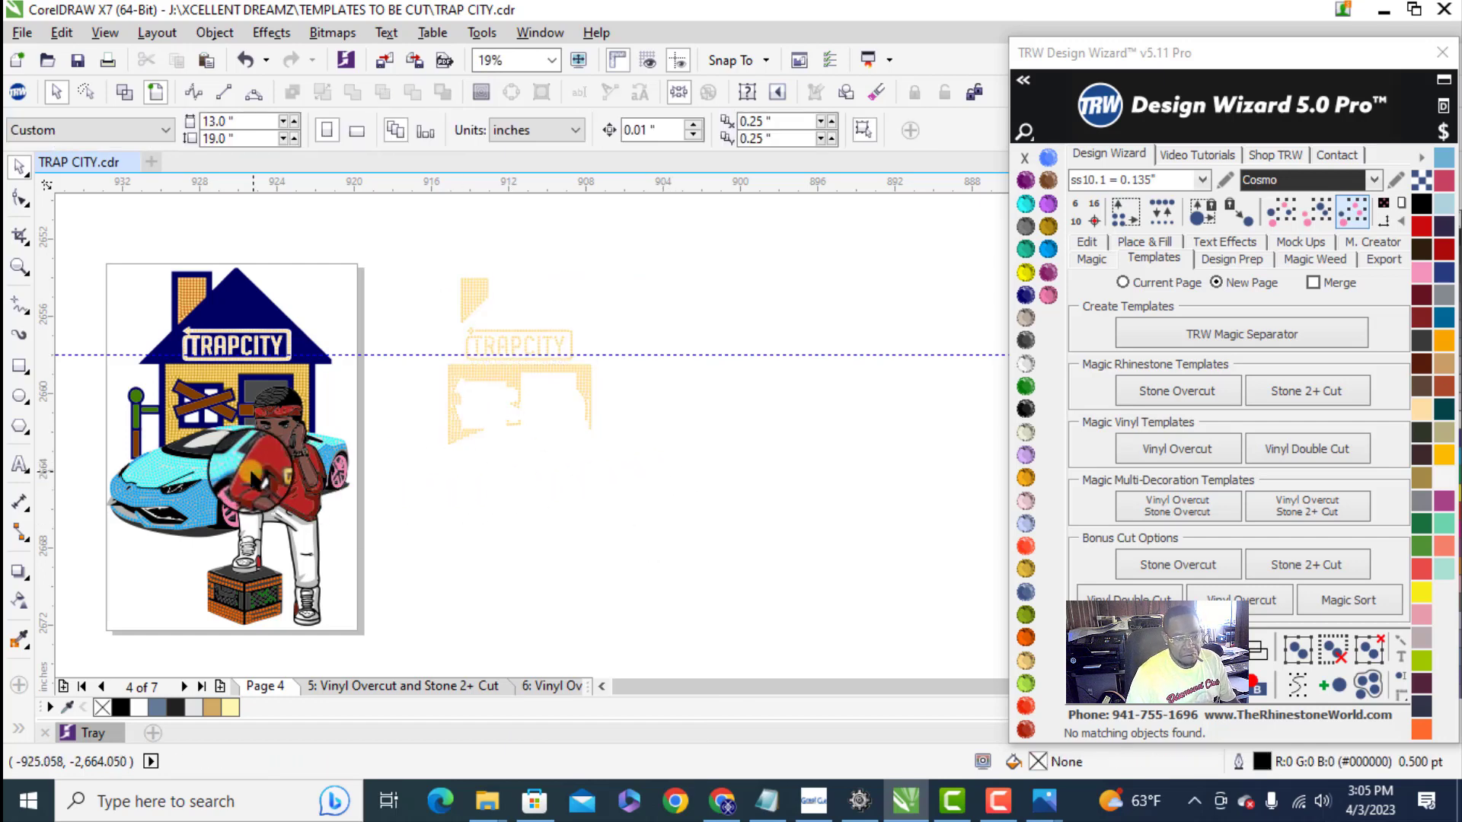
- Select all light cyan car stones by same color and size and move them out of the design beside the page
left_click(153, 460)
left_click(1350, 213)
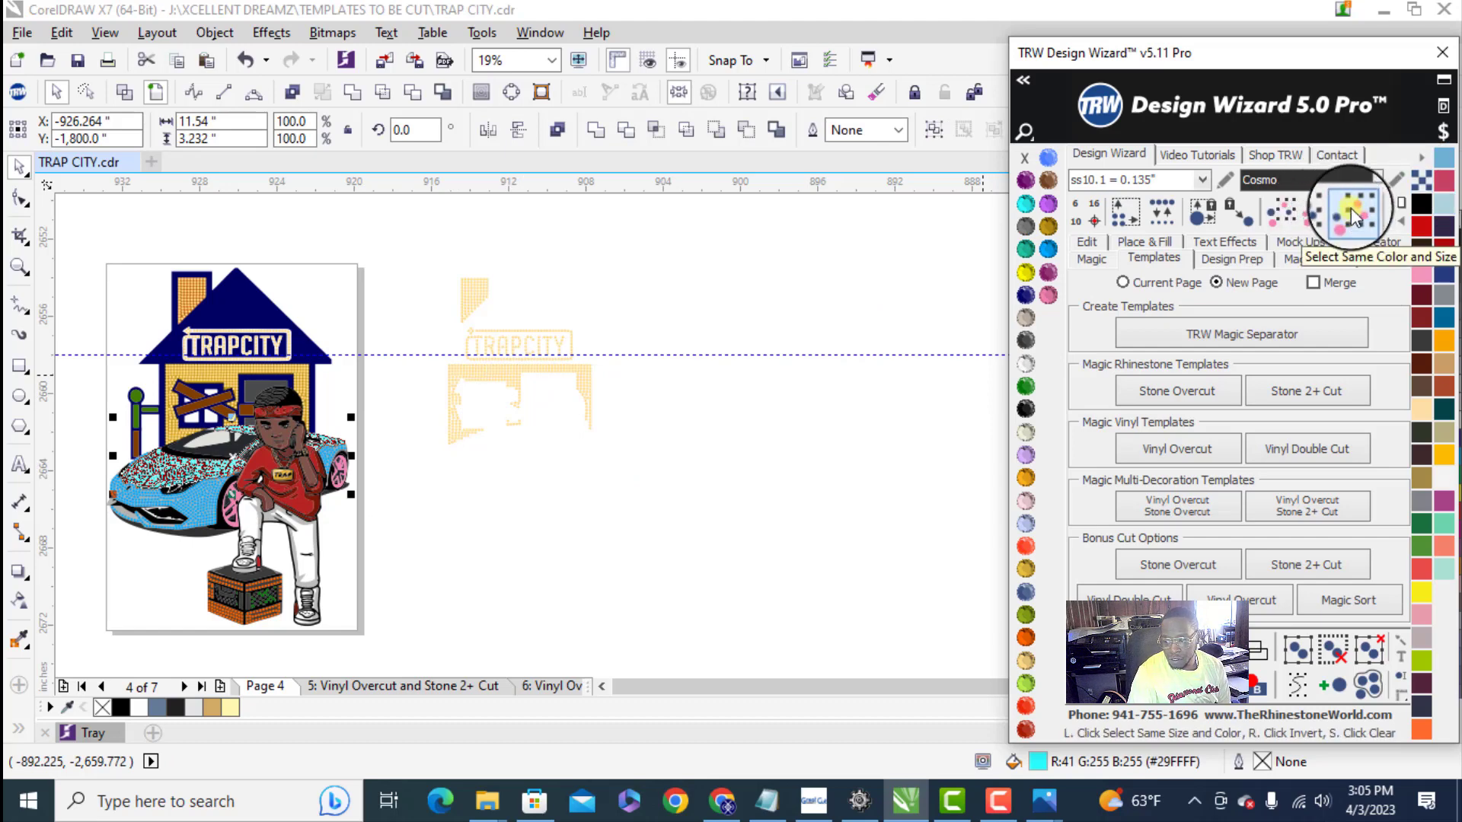
left_click(1351, 212)
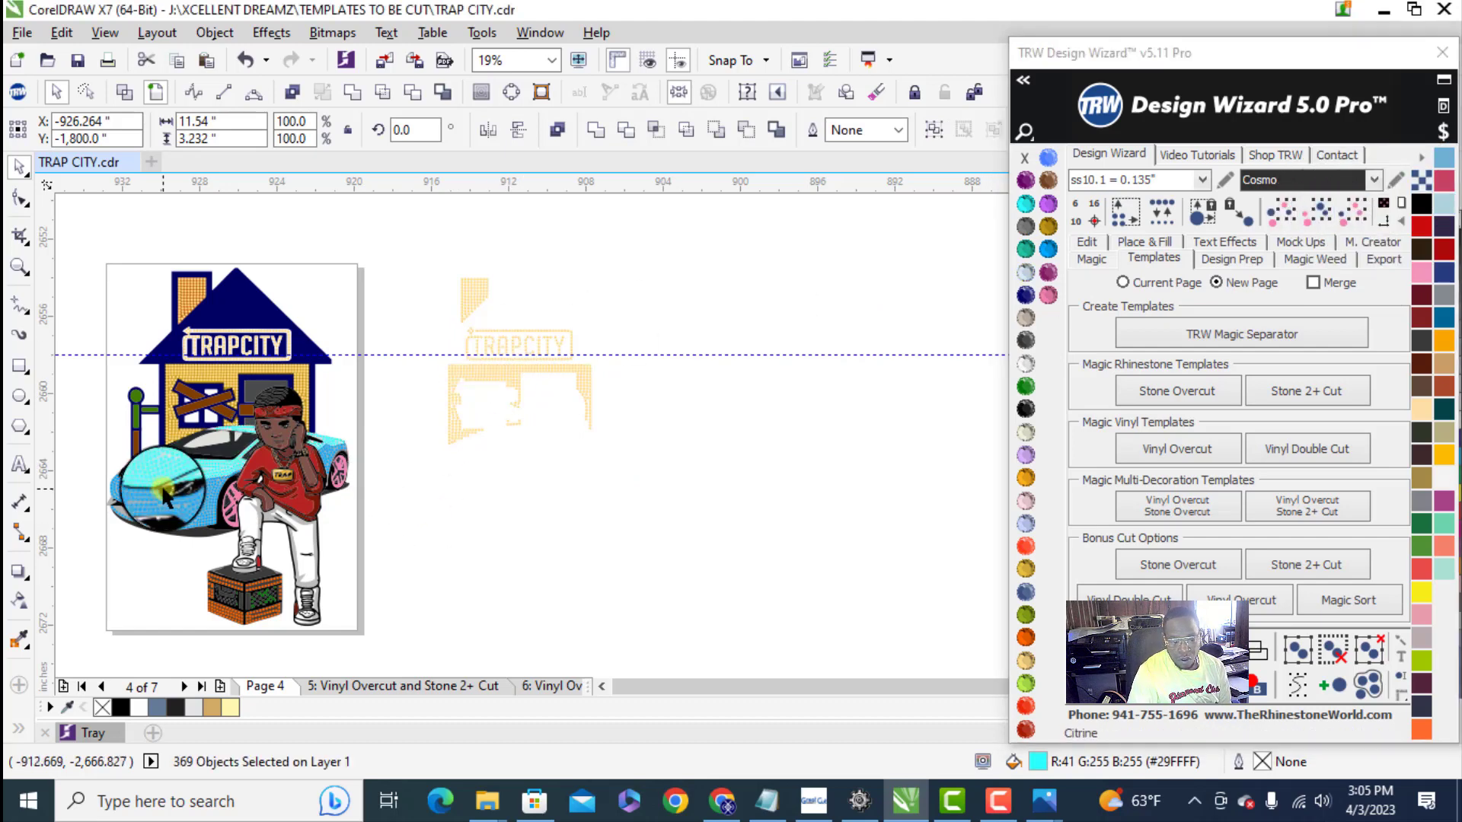
left_click(166, 455)
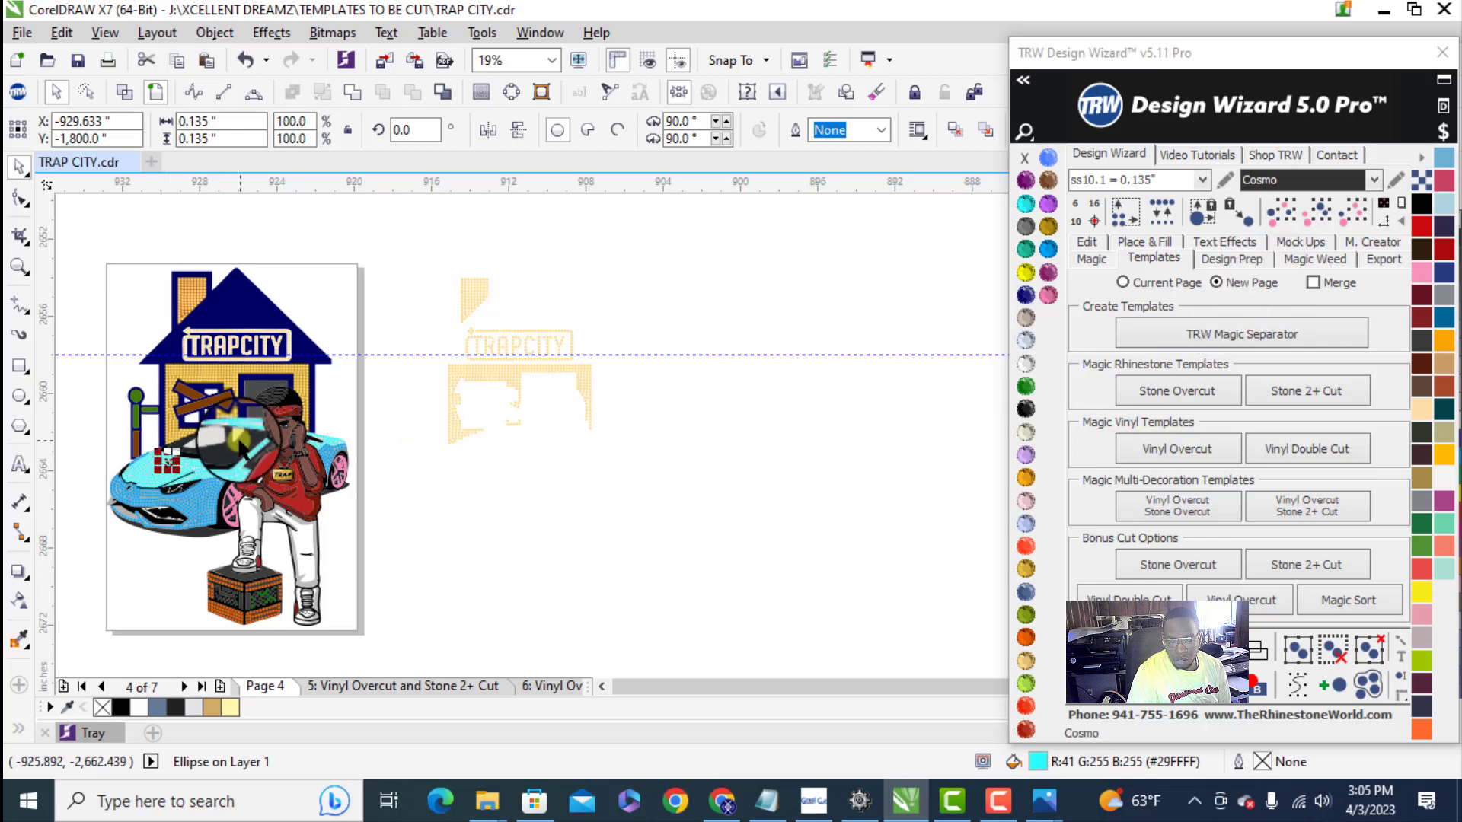
scroll(137, 475, "up", 2)
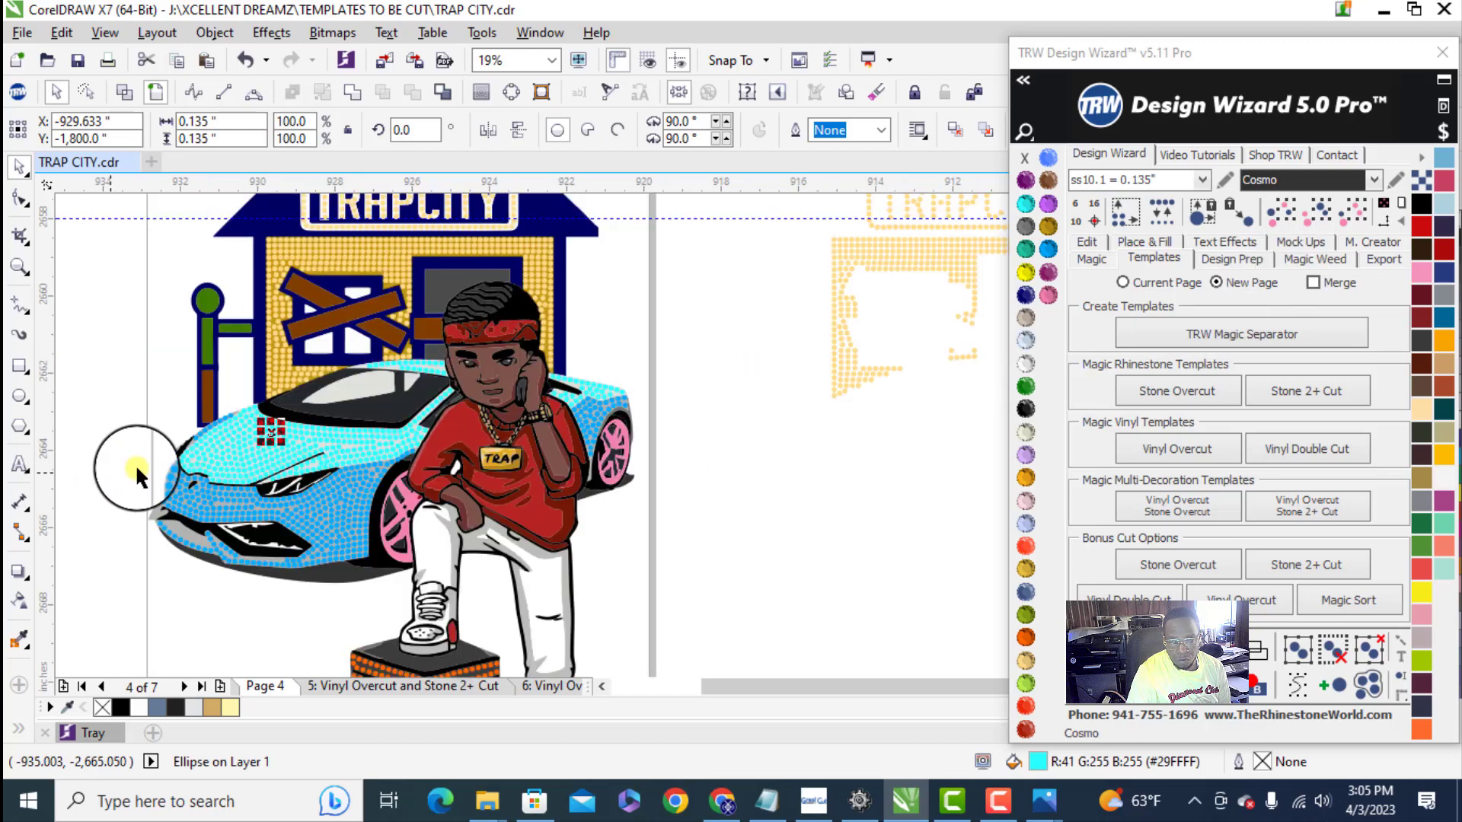
left_click(1359, 212)
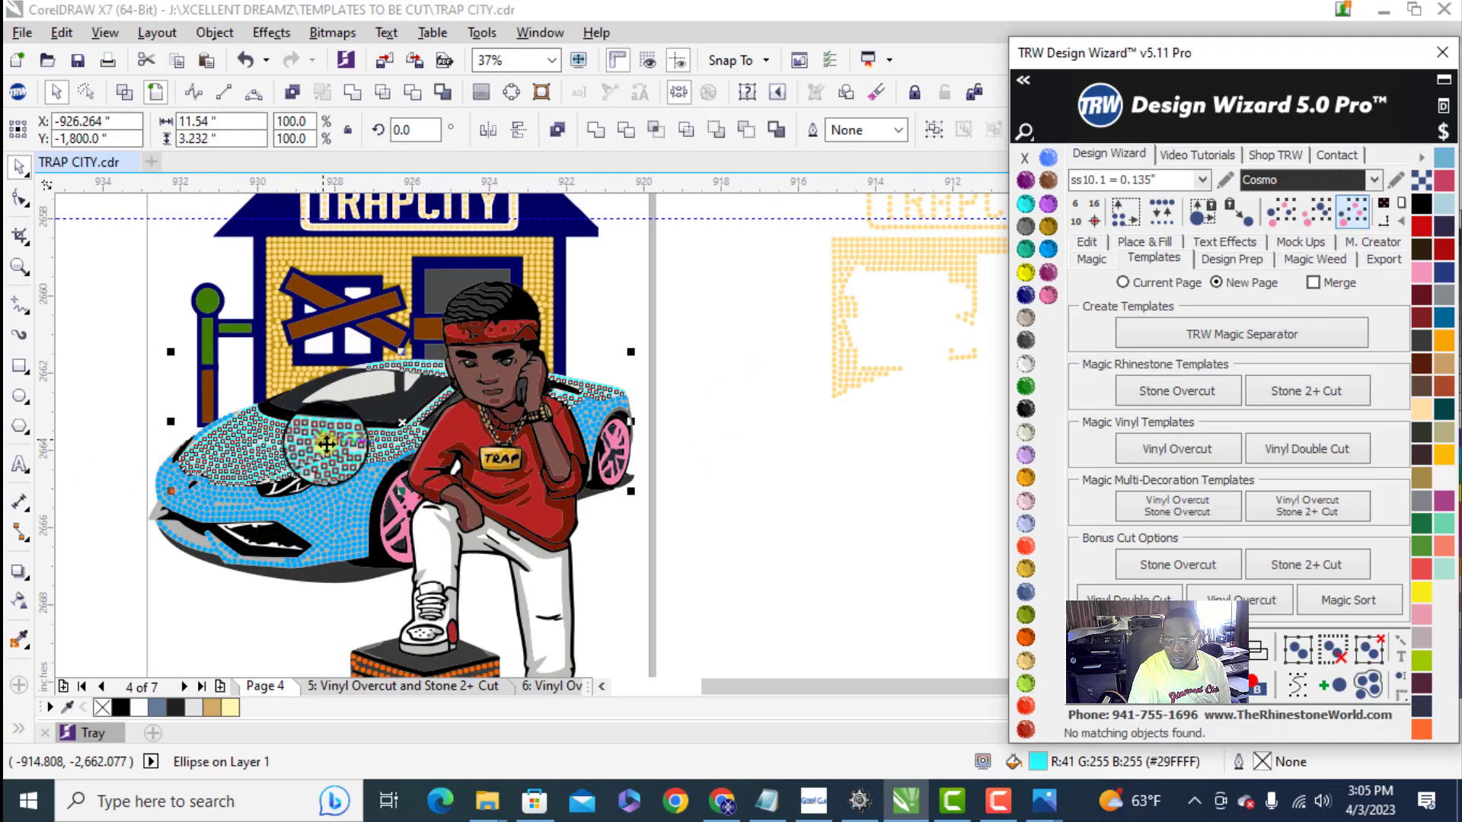
scroll(145, 491, "down", 4)
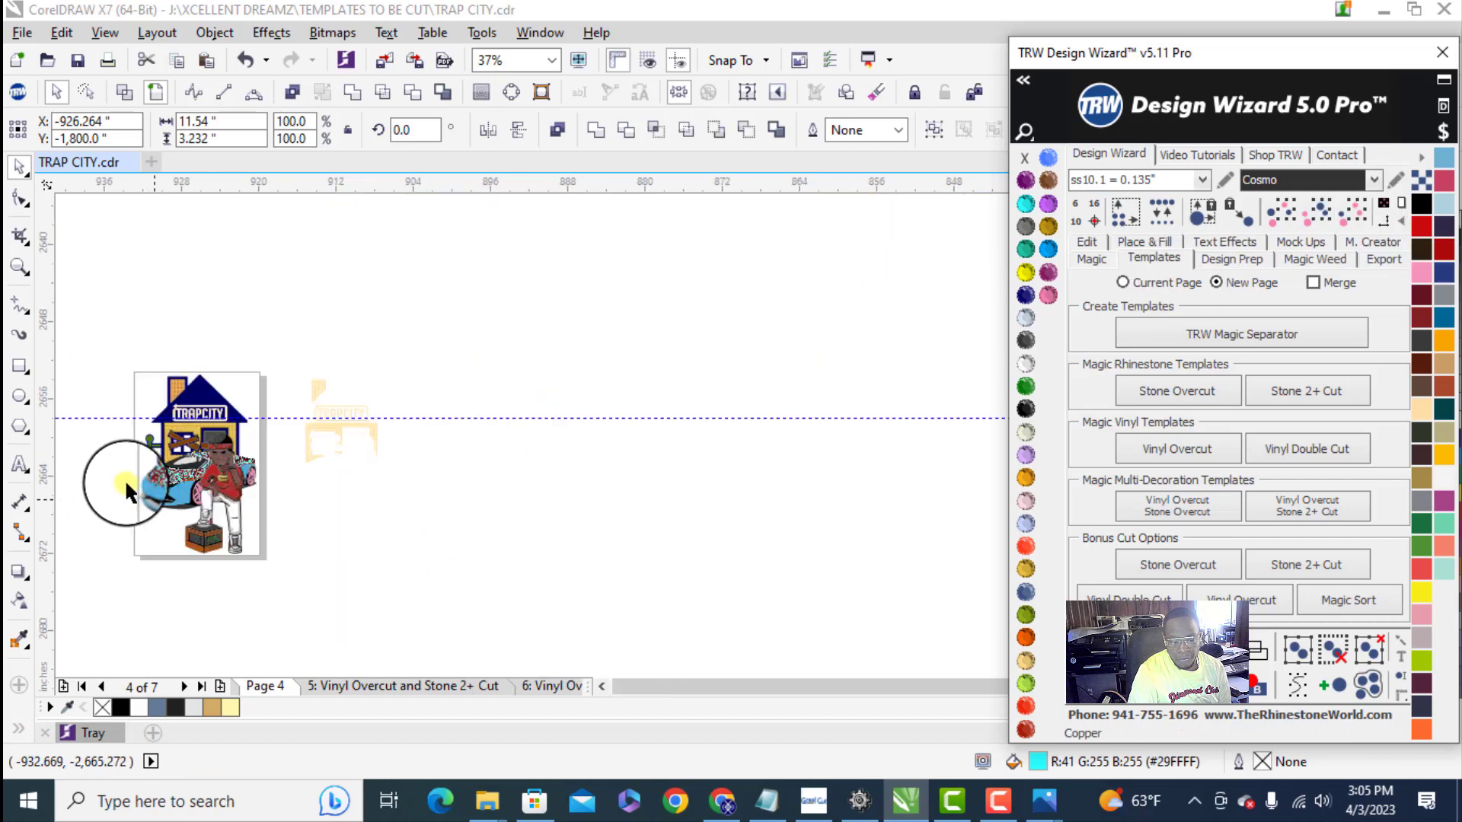
left_click_drag(175, 470, 405, 483)
- Select all darker blue car stones by same color and size and move them beyond the separated light cyan stones
left_click(181, 491)
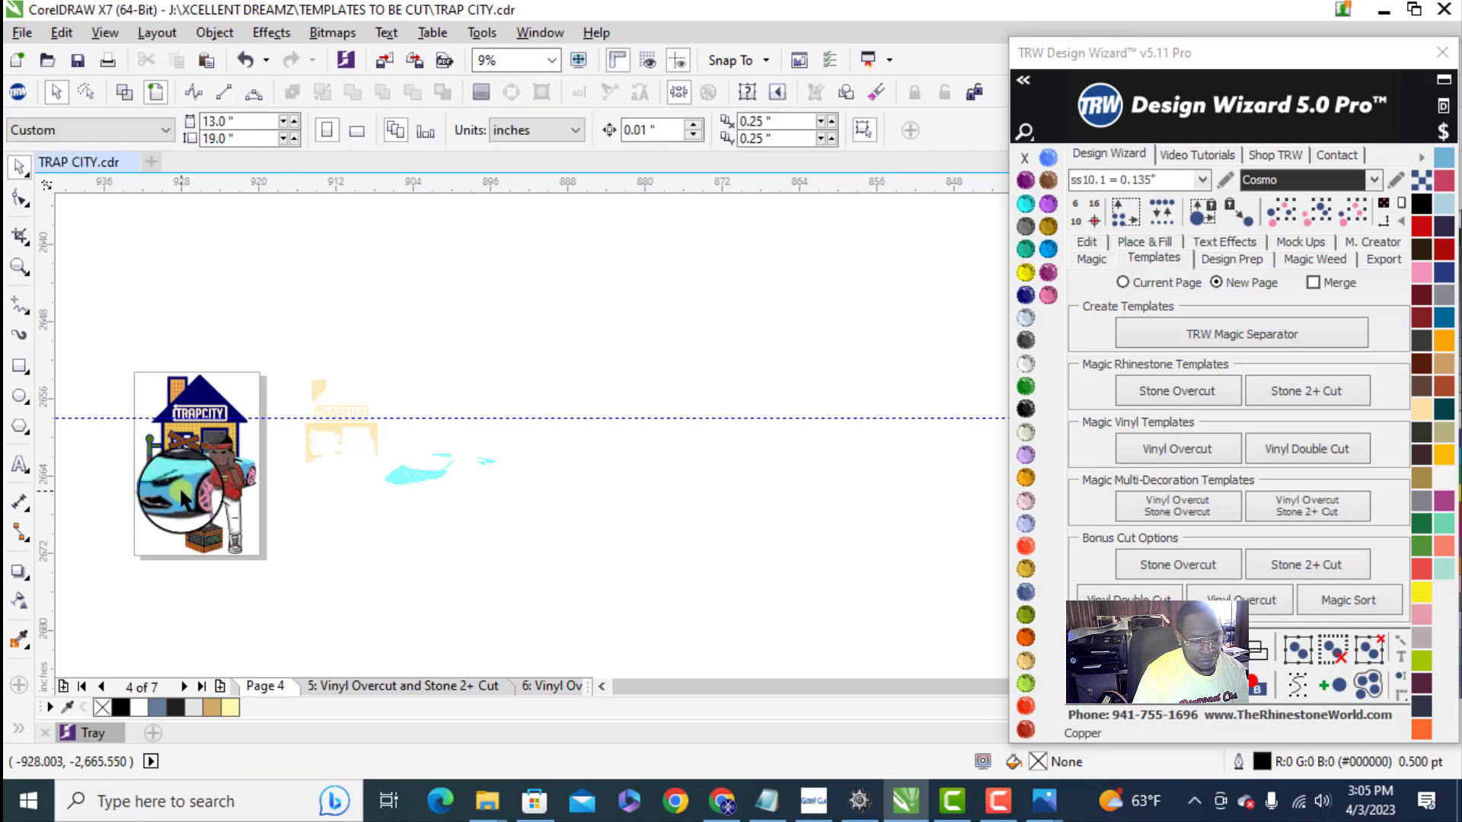
left_click(1352, 213)
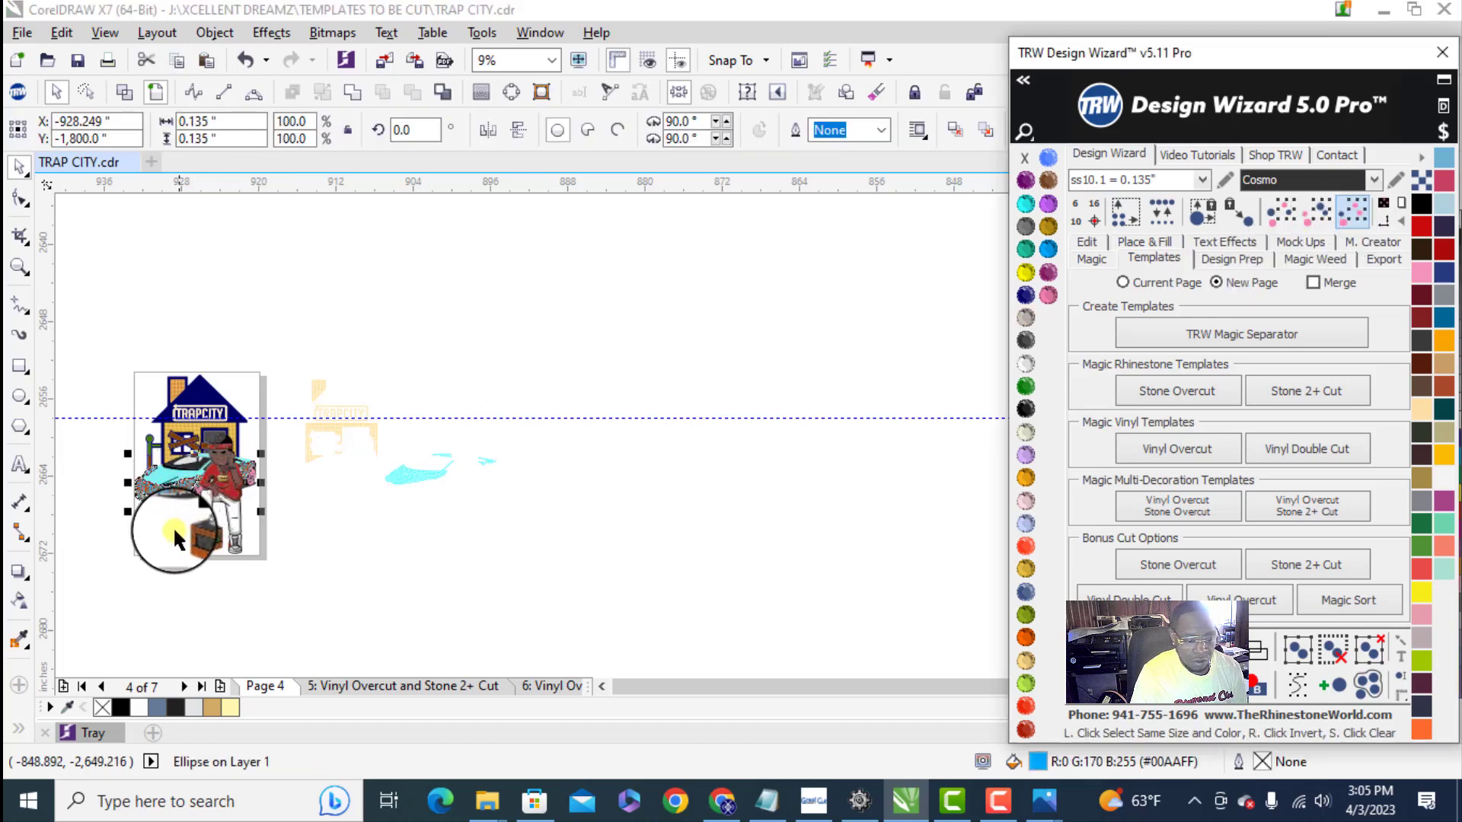
left_click_drag(168, 493, 573, 568)
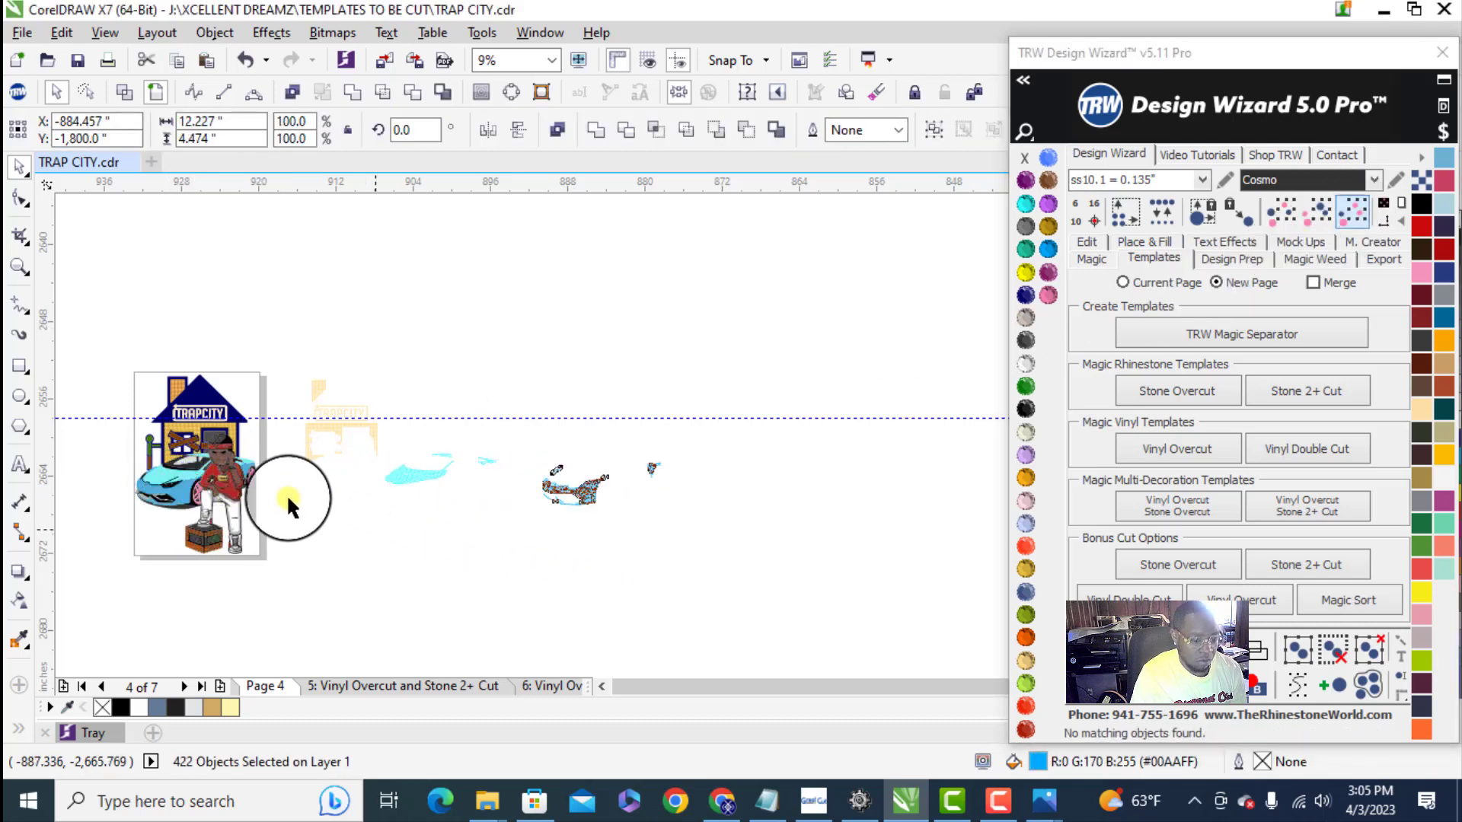
- Fill the gap in the box's outer left column with an extra orange stone, using that column's four stones for equal spacing
scroll(199, 495, "up", 2)
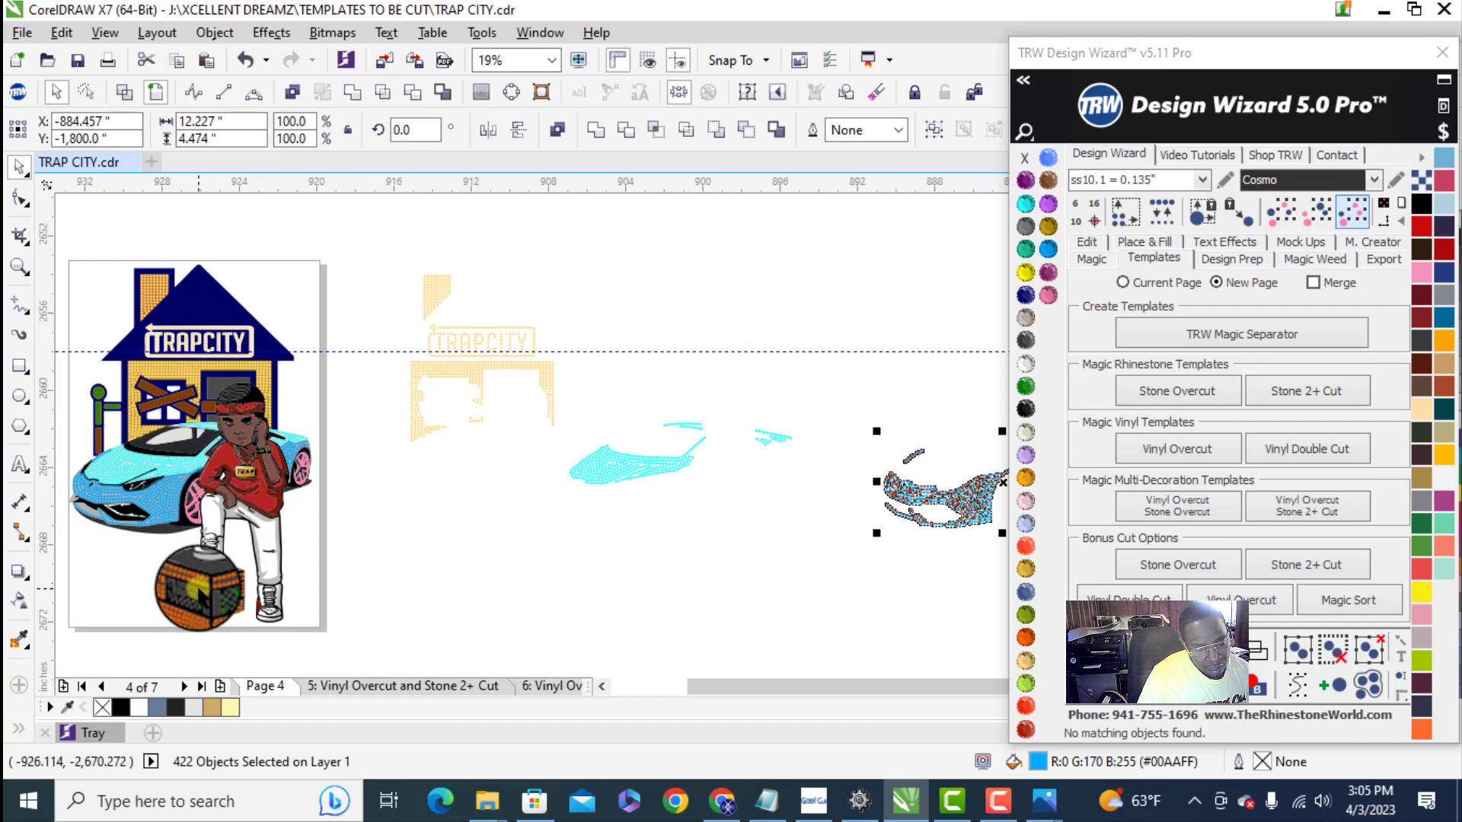
left_click(493, 500)
scroll(147, 561, "up", 8)
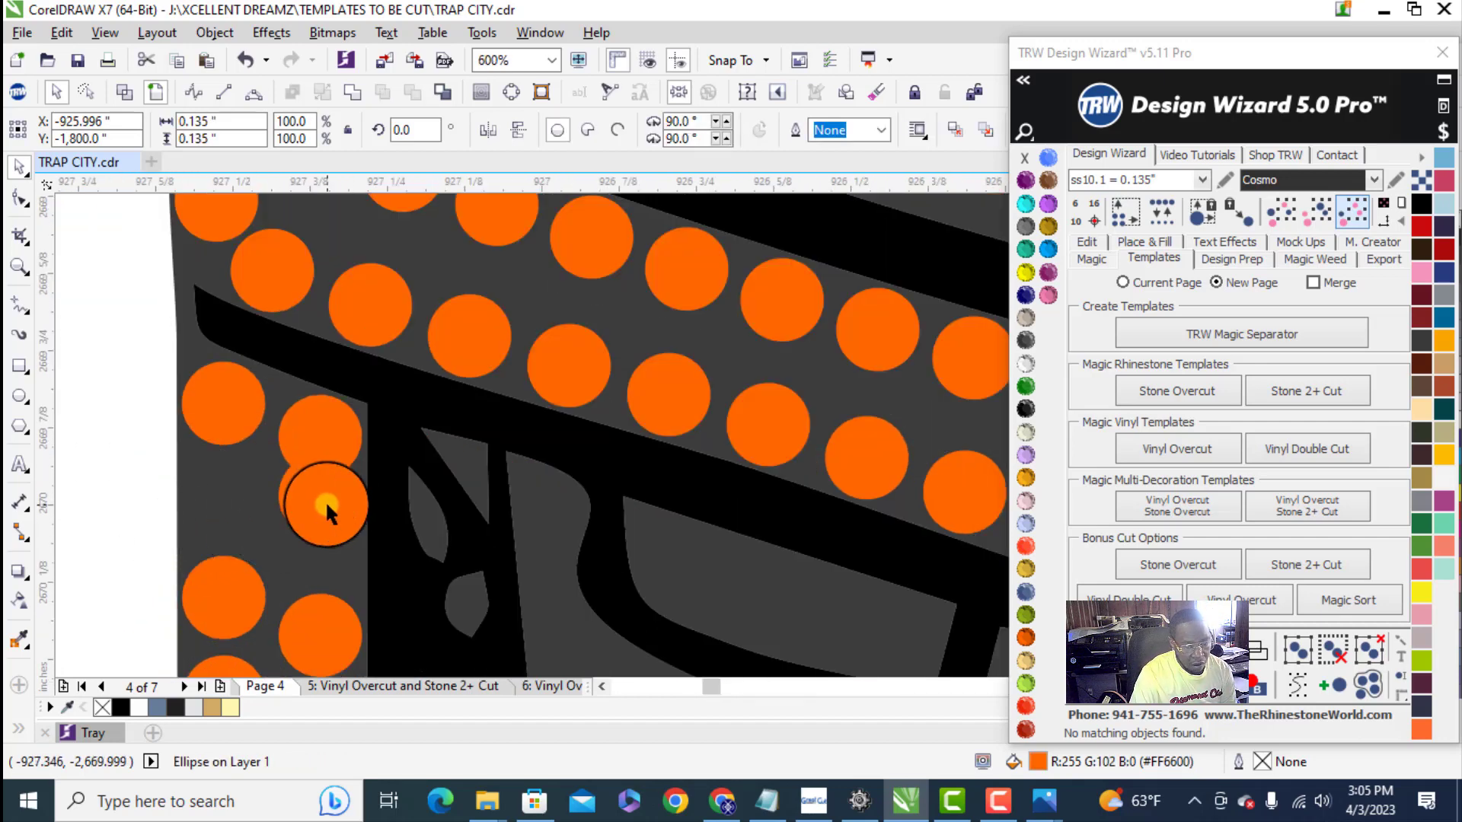
left_click_drag(326, 510, 316, 540)
scroll(232, 426, "down", 1)
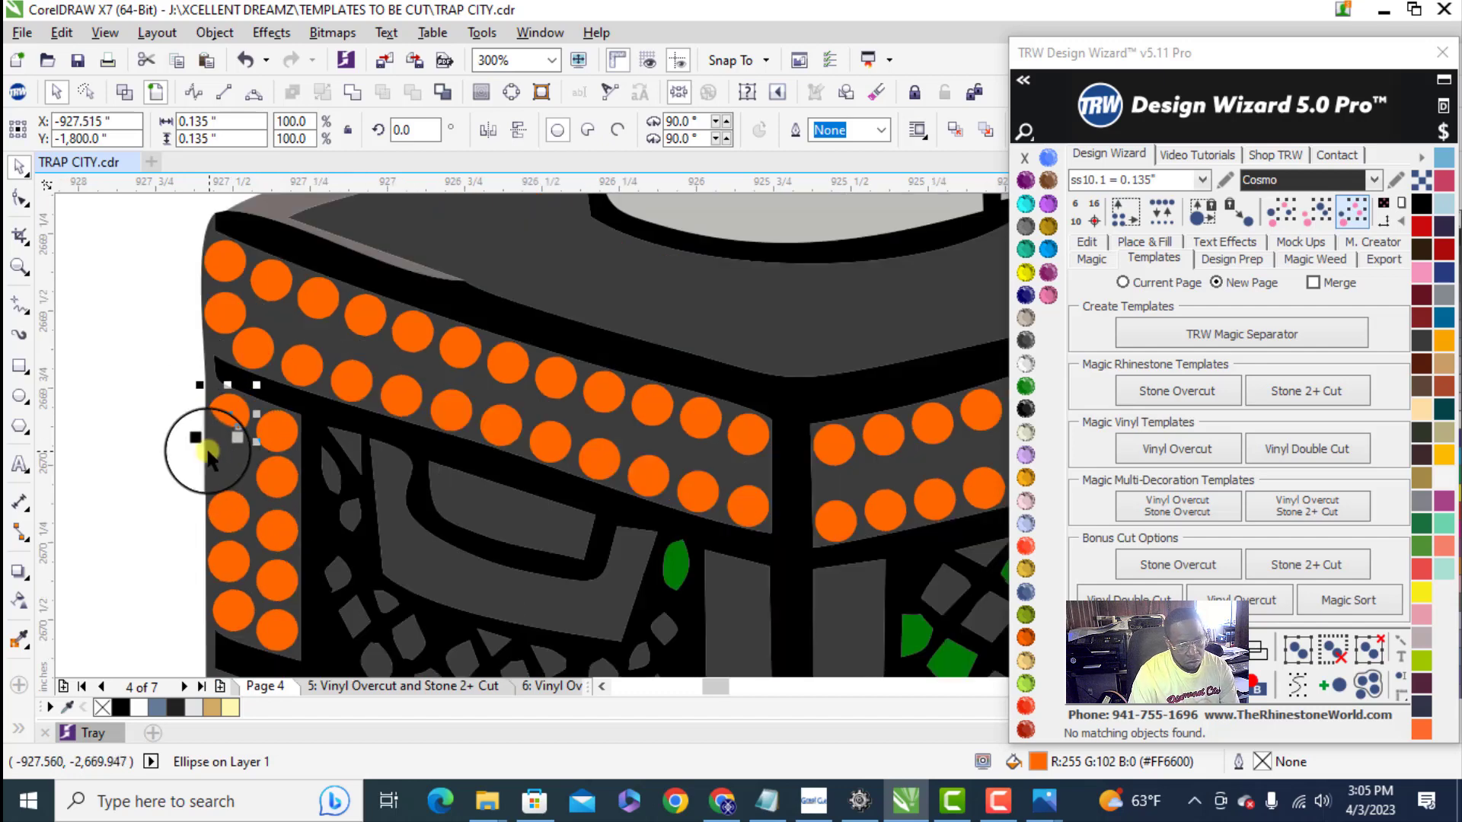
left_click_drag(169, 446, 250, 602)
left_click_drag(219, 541, 219, 542)
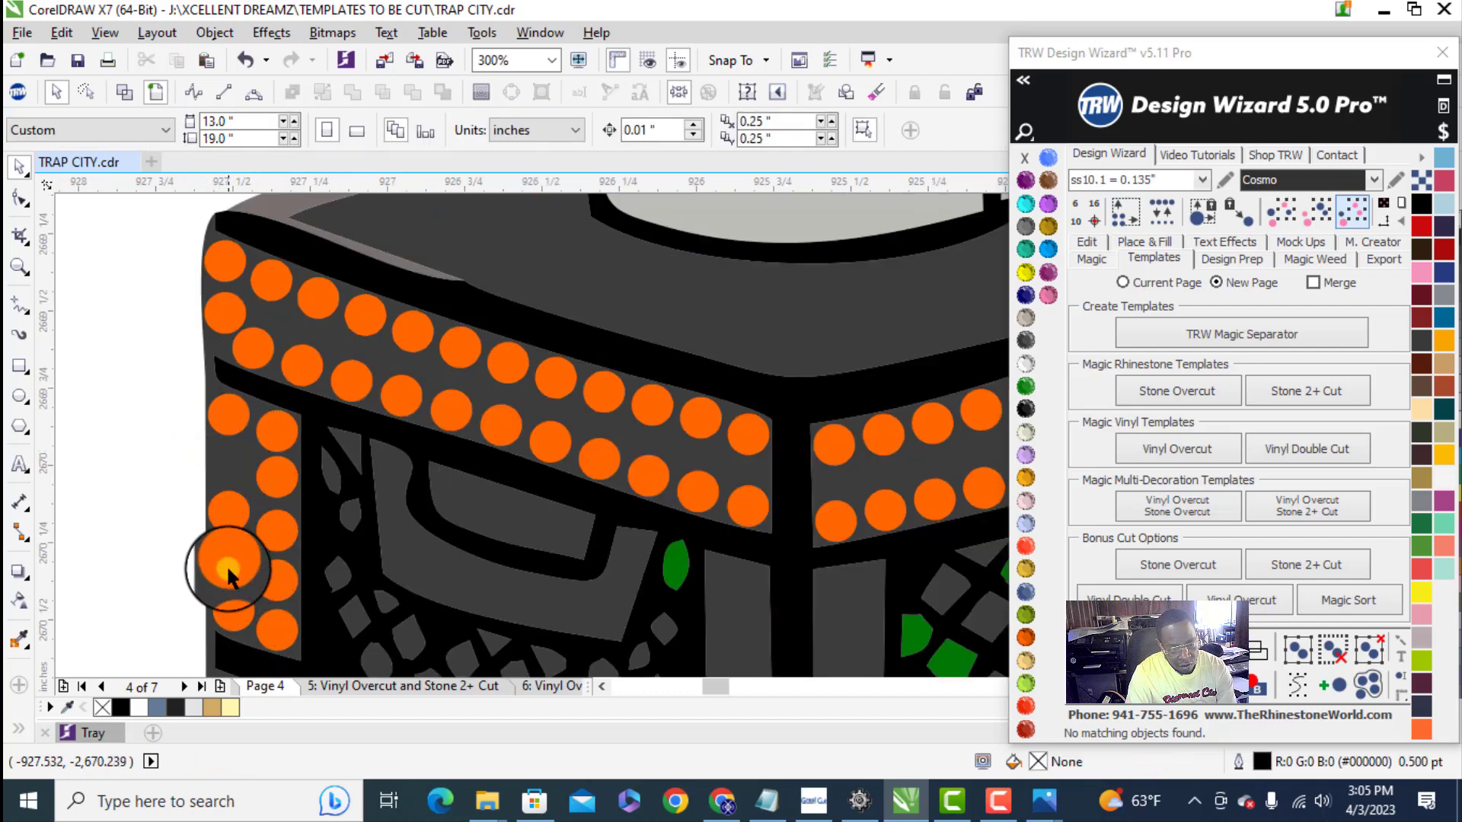
left_click(227, 564)
left_click(228, 511, "shift")
left_click(236, 607)
left_click(233, 547, "shift")
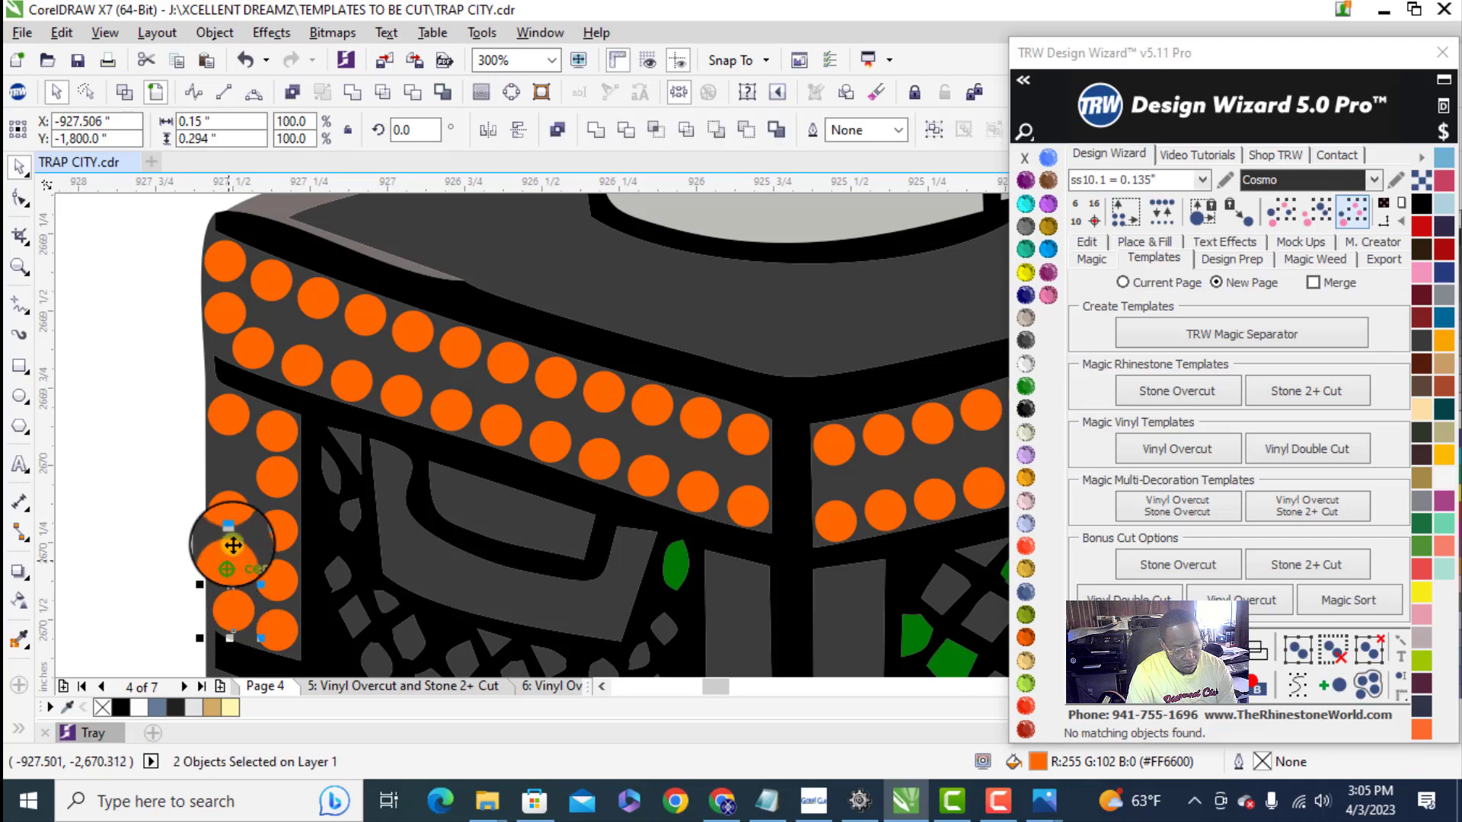
left_click(243, 417, "shift")
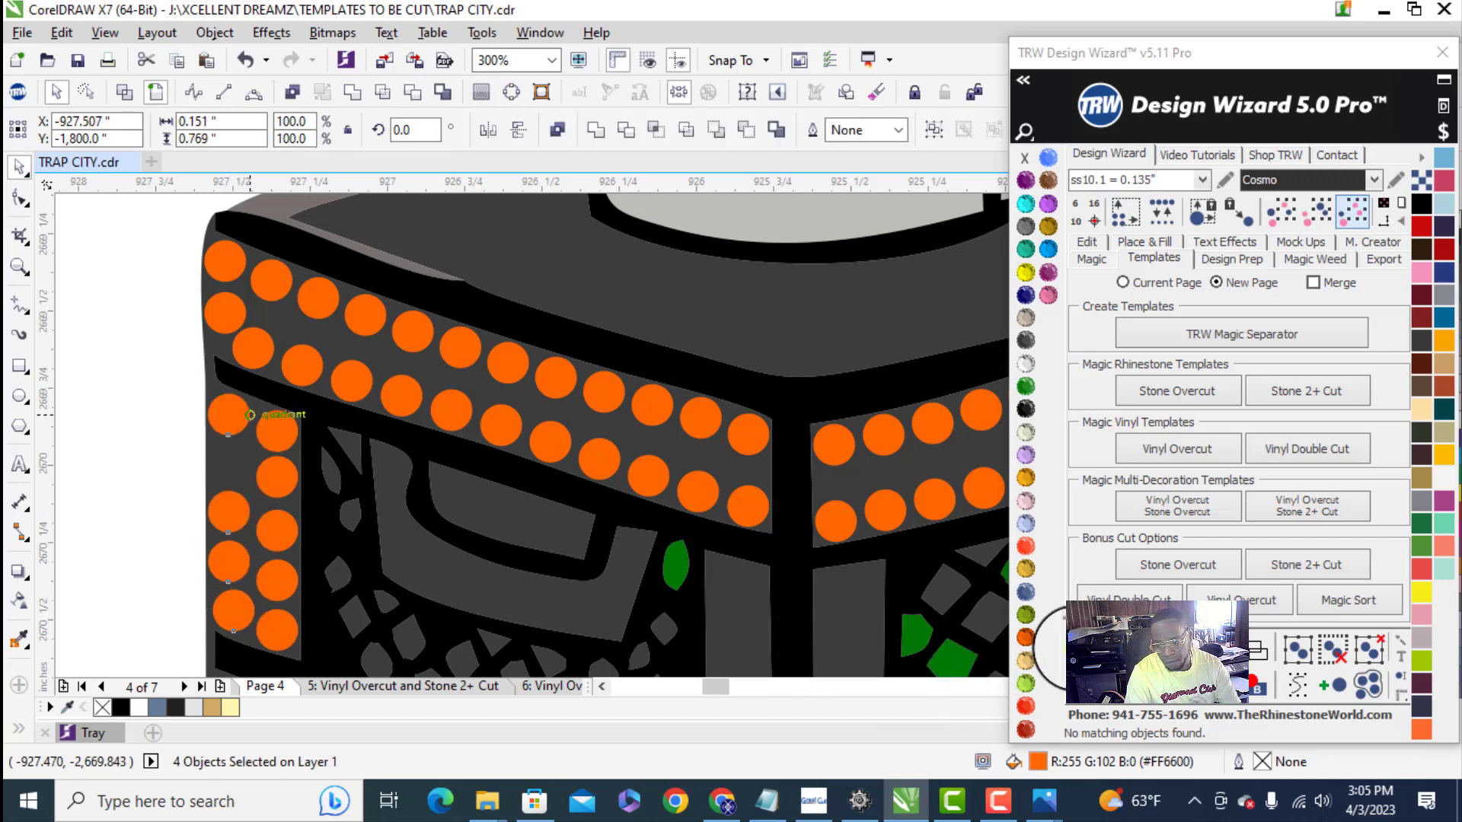
left_click(1132, 683)
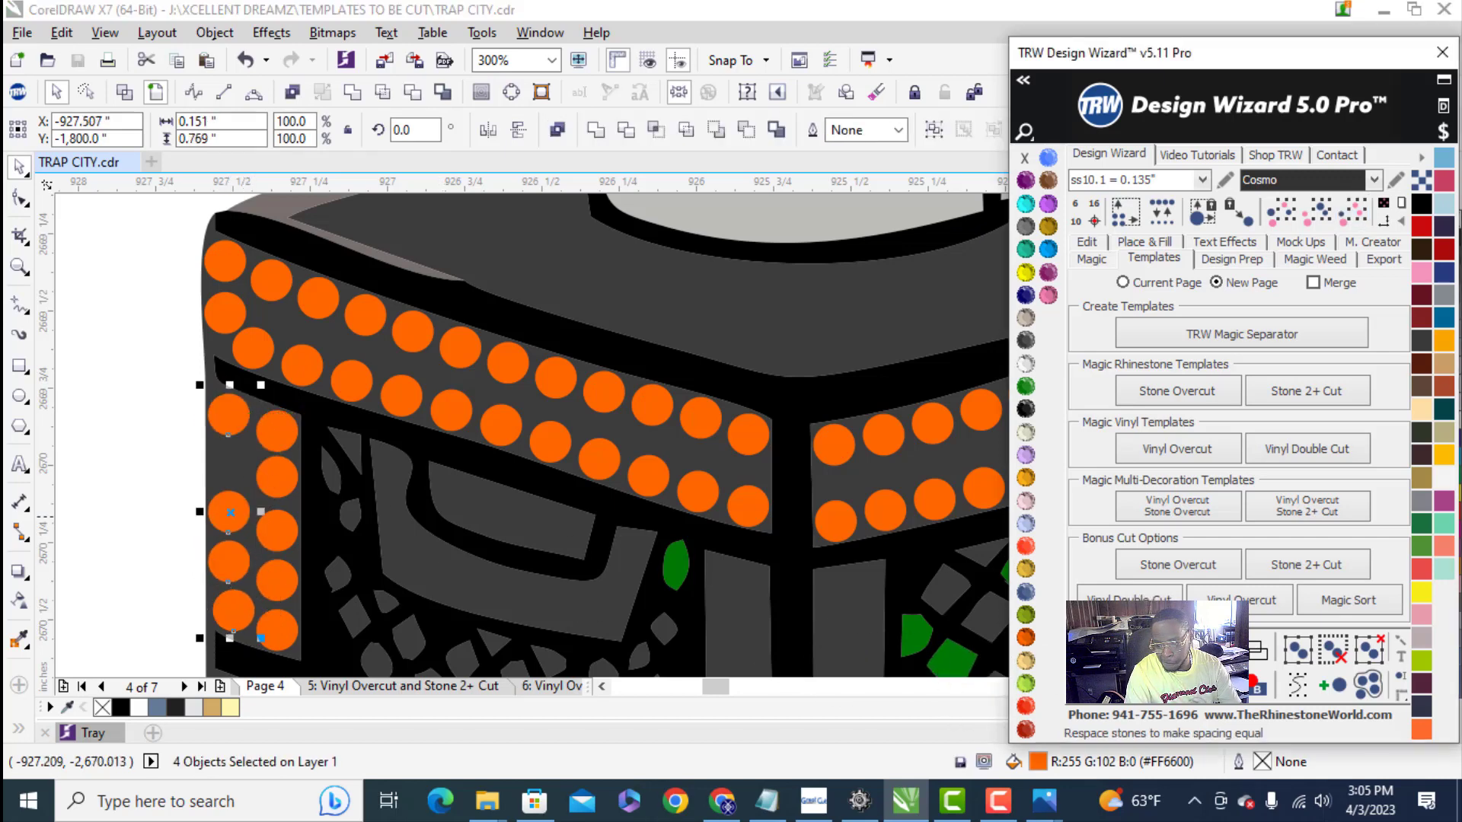
left_click(1165, 683)
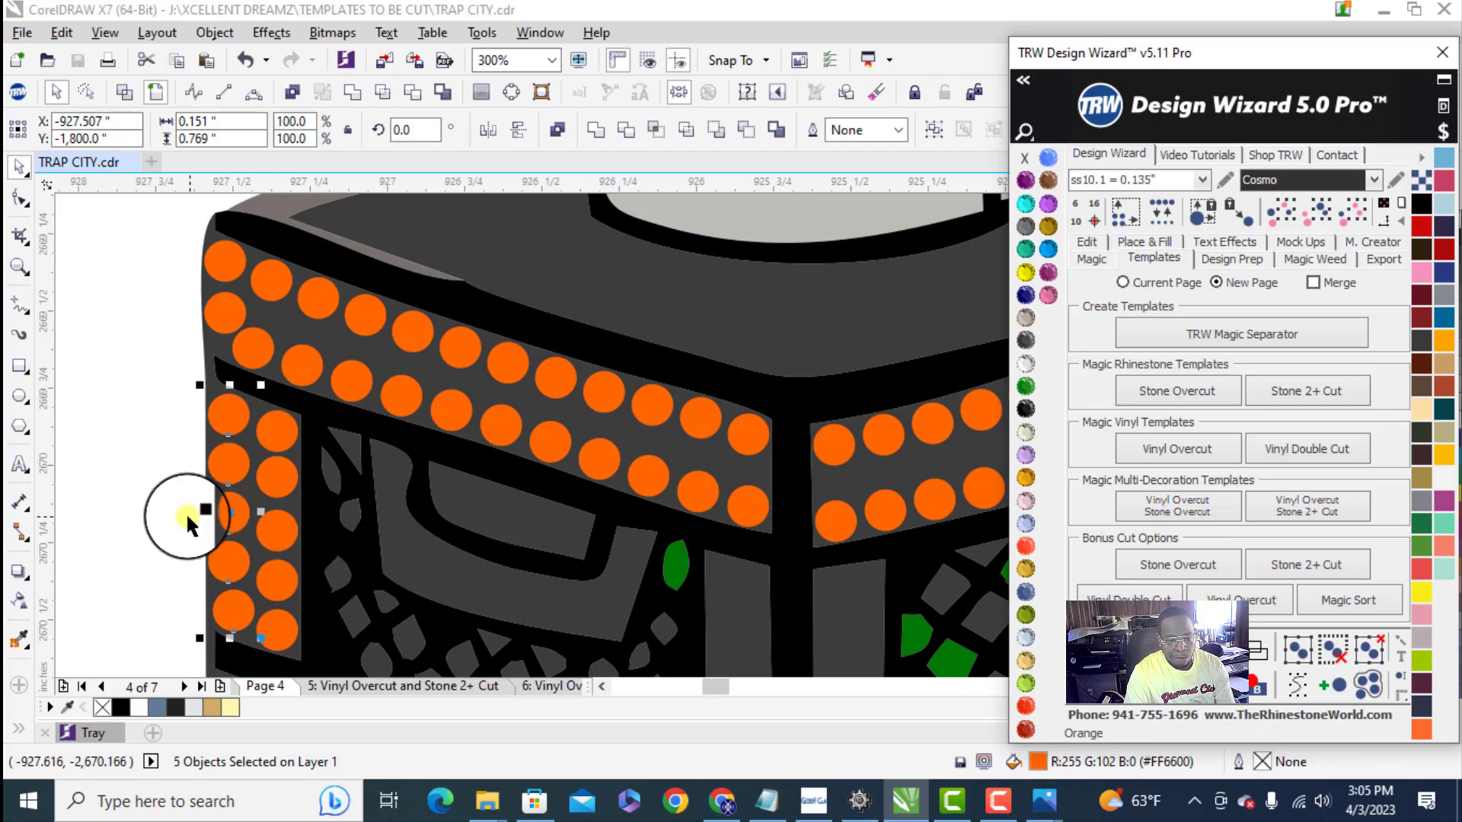
- Select all orange box stones by same color and size and move them out of the design below the separated car stones
scroll(179, 515, "down", 3)
left_click(479, 525)
scroll(364, 586, "down", 3)
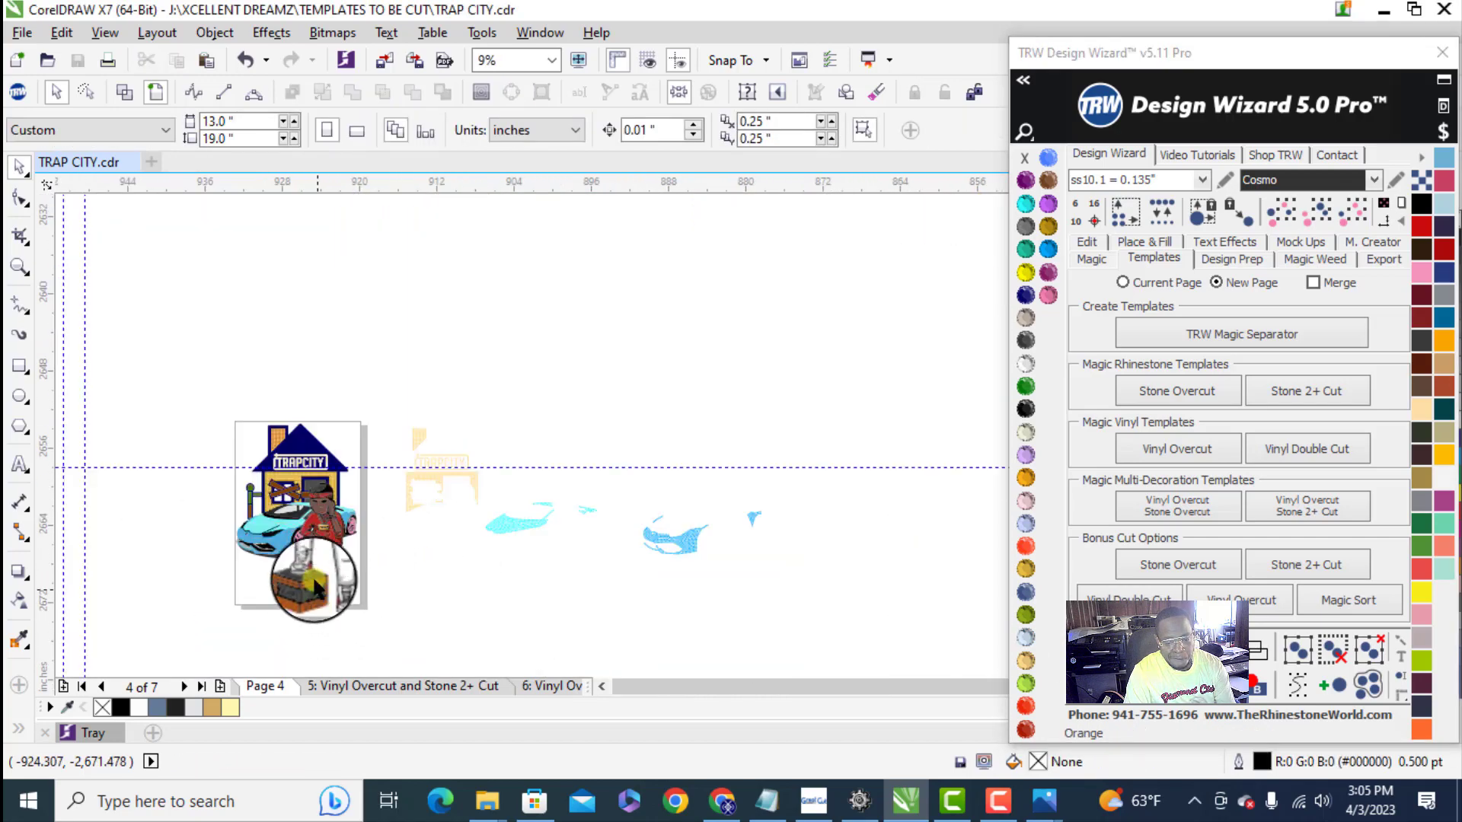
left_click(300, 591)
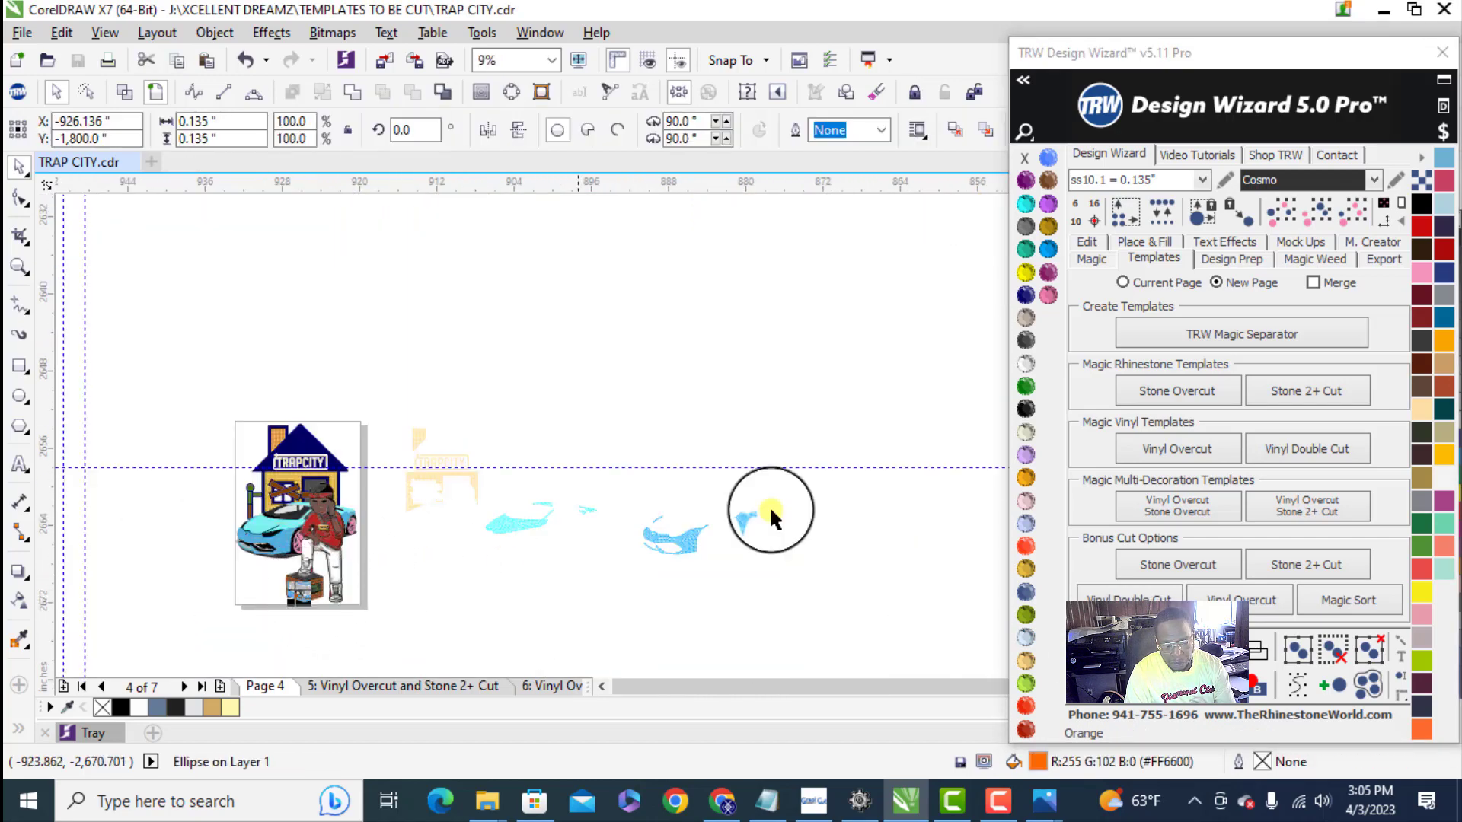
left_click(1353, 220)
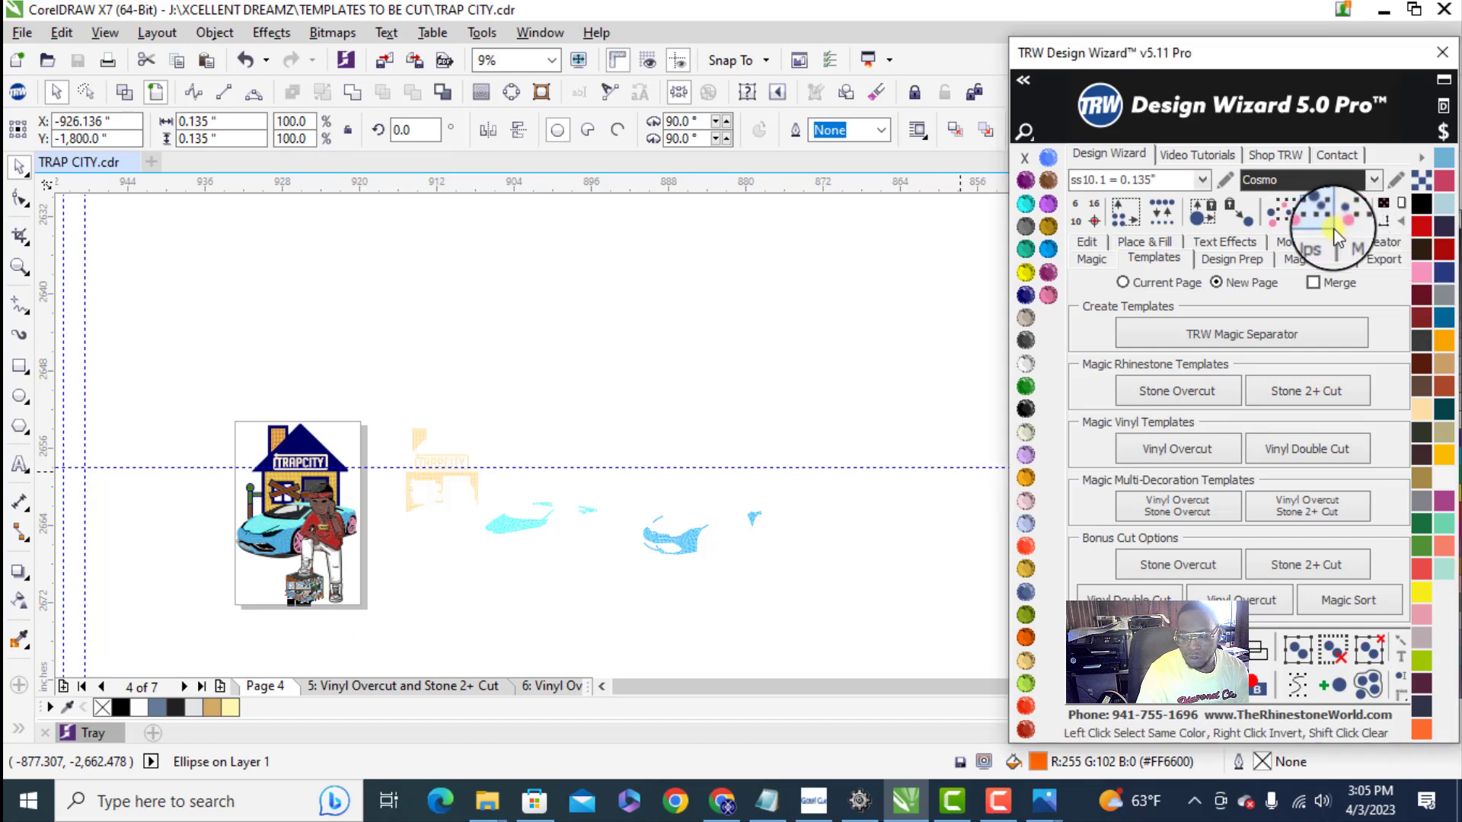
left_click_drag(300, 598, 623, 618)
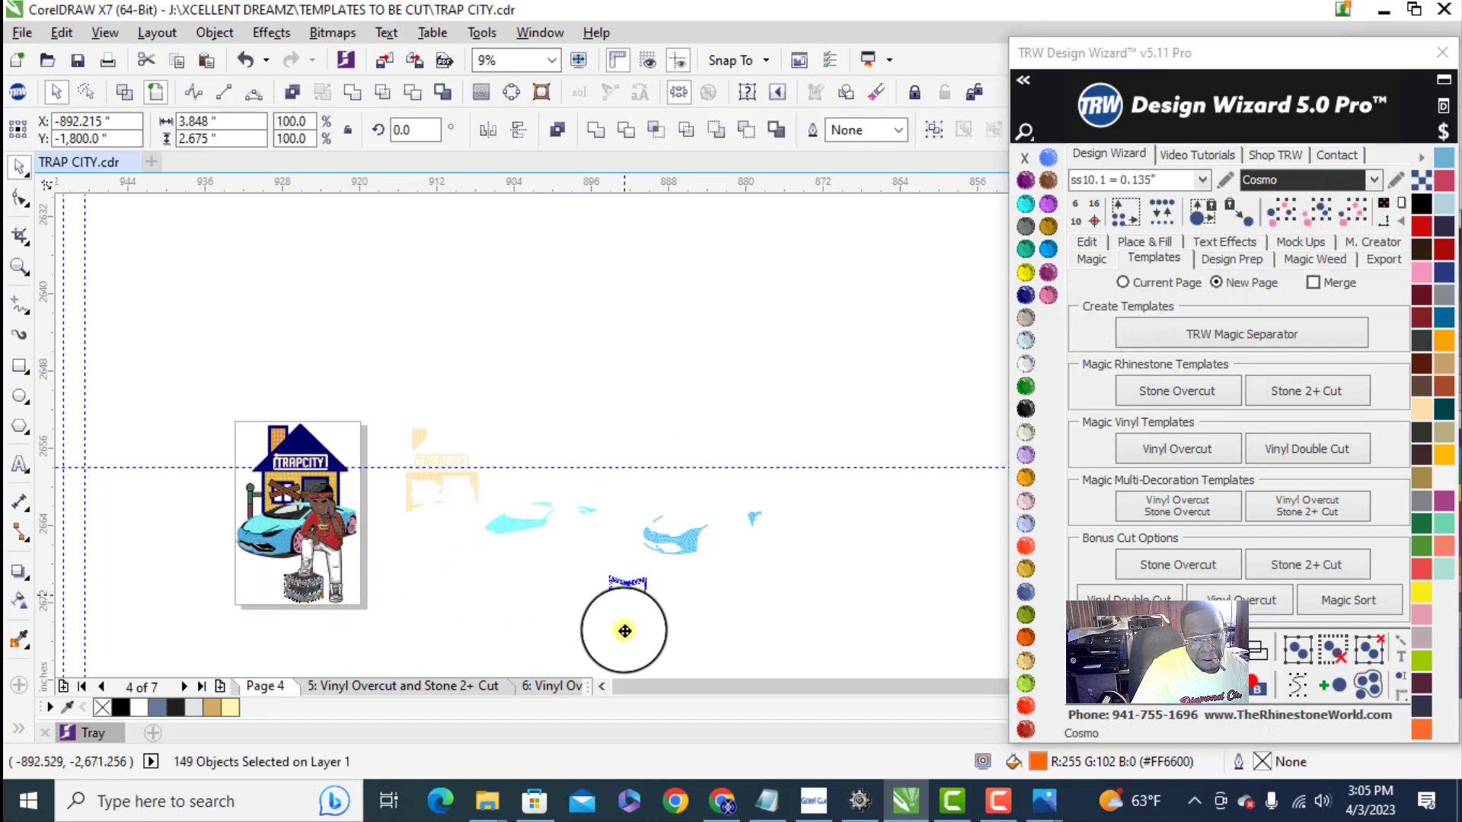
- Combine the separated orange box stones into one object and clear the selection
scroll(635, 582, "up", 3)
right_click(639, 575)
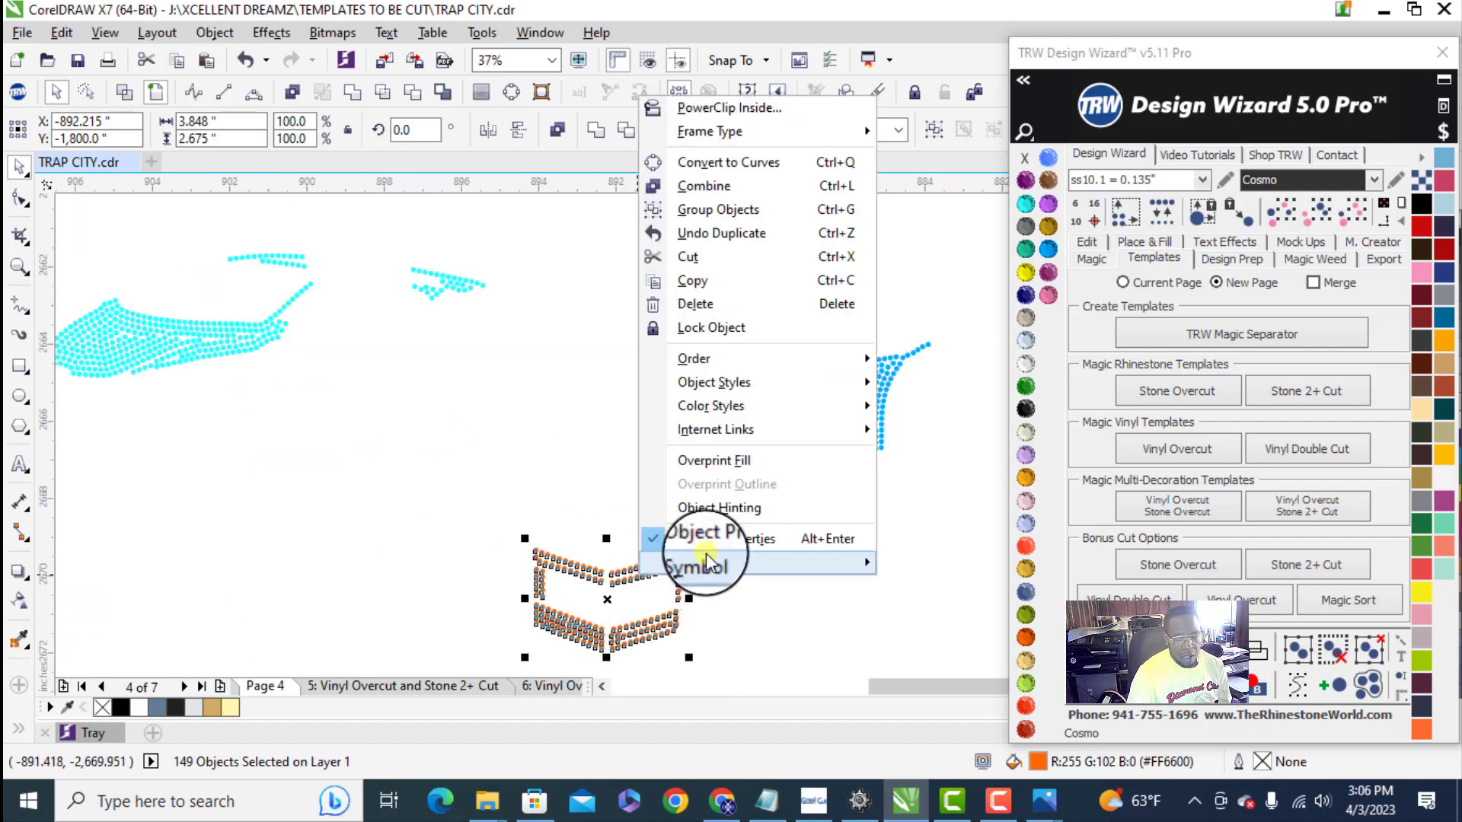
left_click(705, 186)
scroll(559, 533, "down", 3)
scroll(557, 590, "down", 2)
left_click(456, 671)
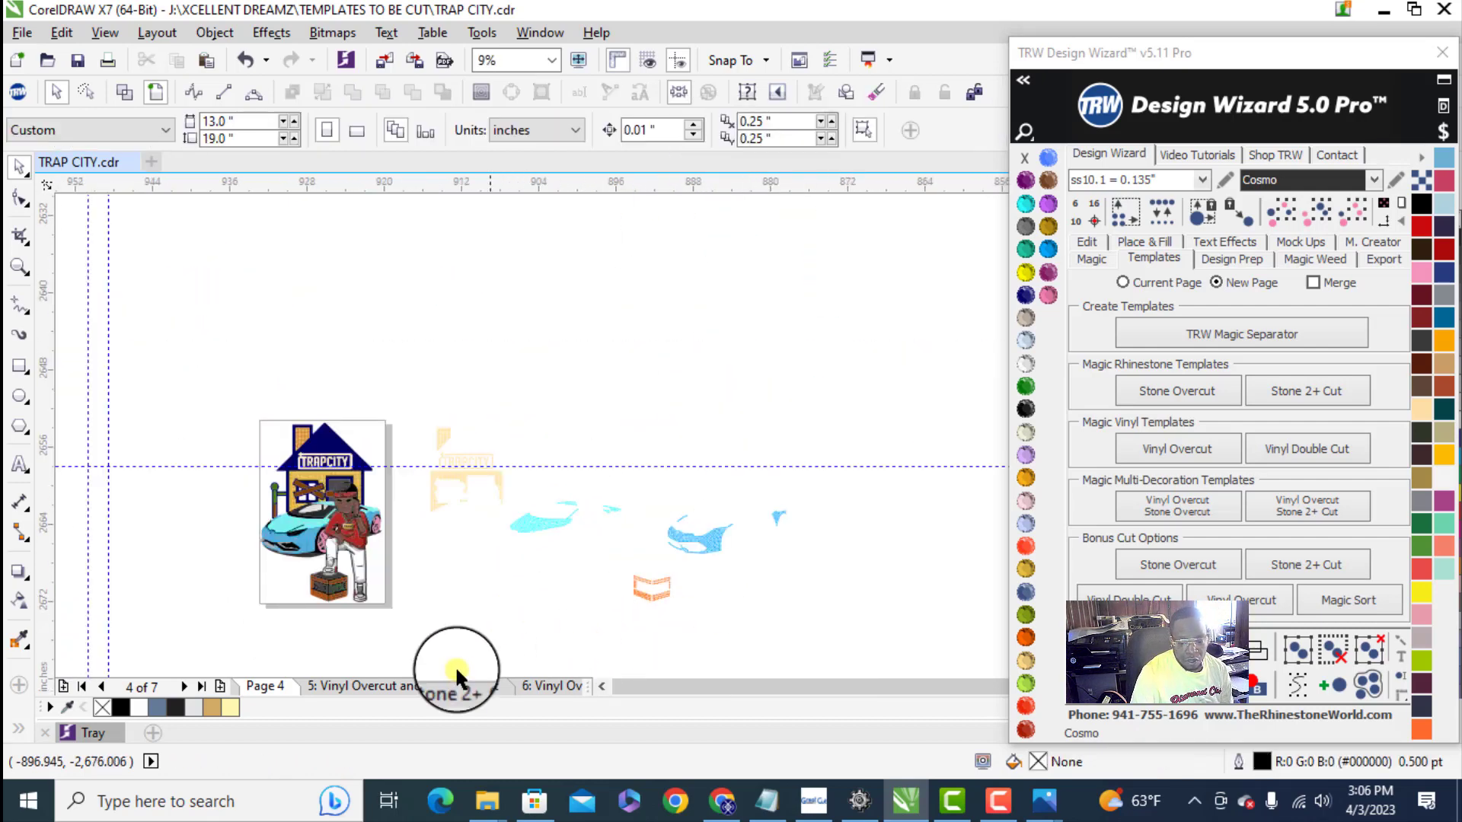
- Examine the templates on page 5, Vinyl Overcut and Stone 2+ Cut, and check Page 4 for the separated stones
left_click(414, 682)
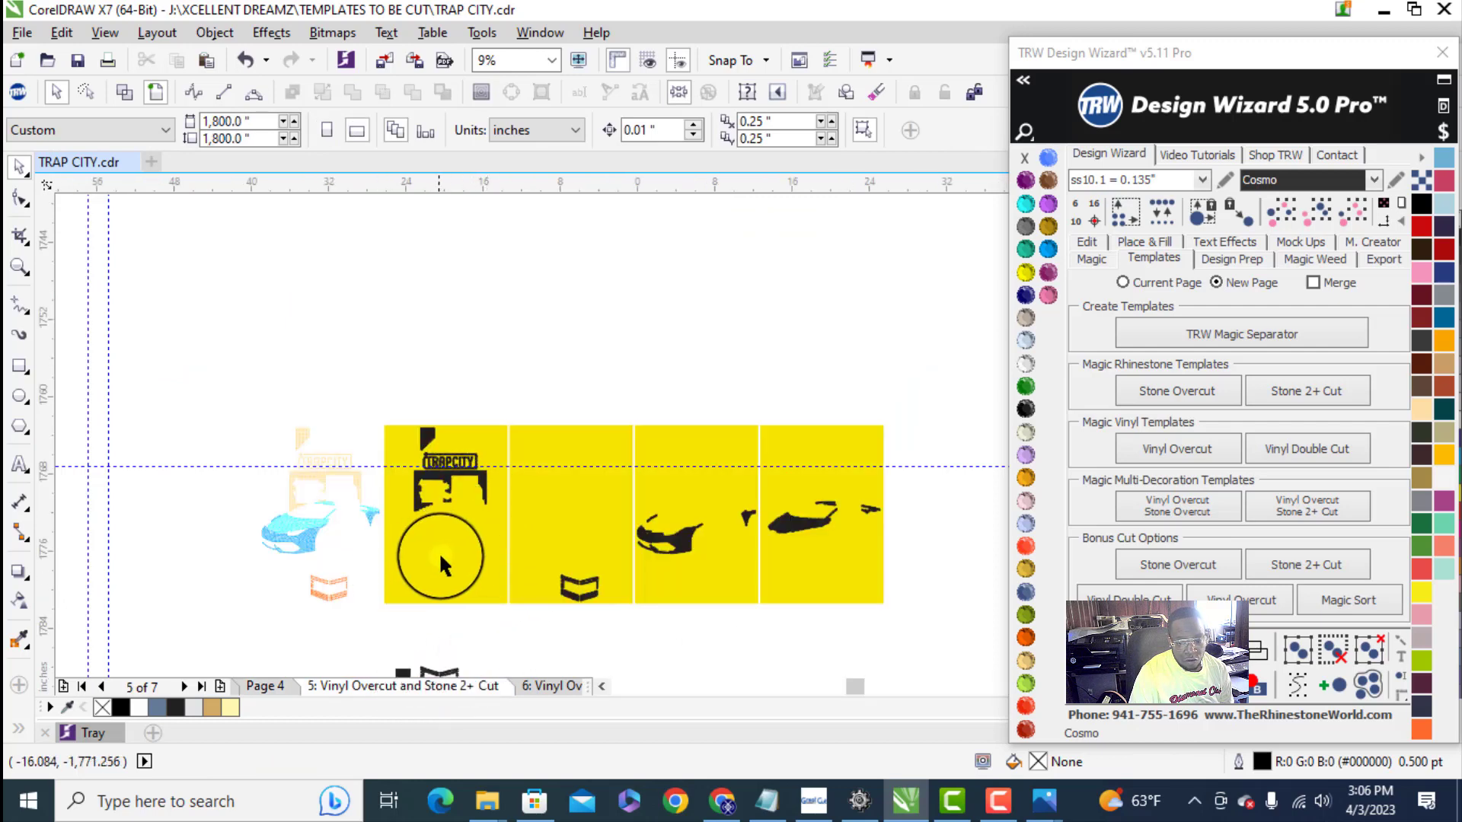
scroll(436, 542, "up", 2)
left_click(277, 686)
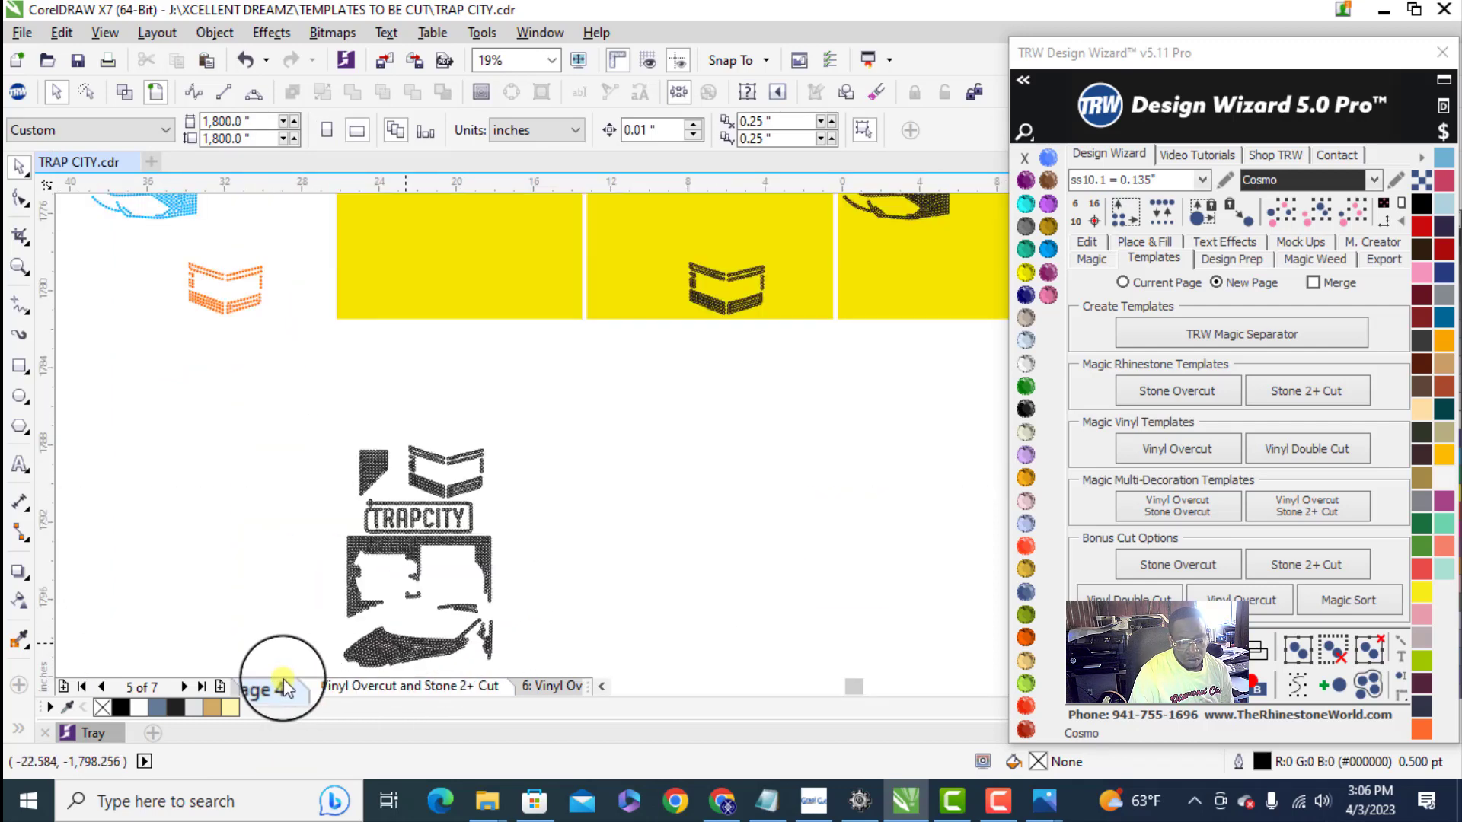
scroll(563, 603, "down", 1)
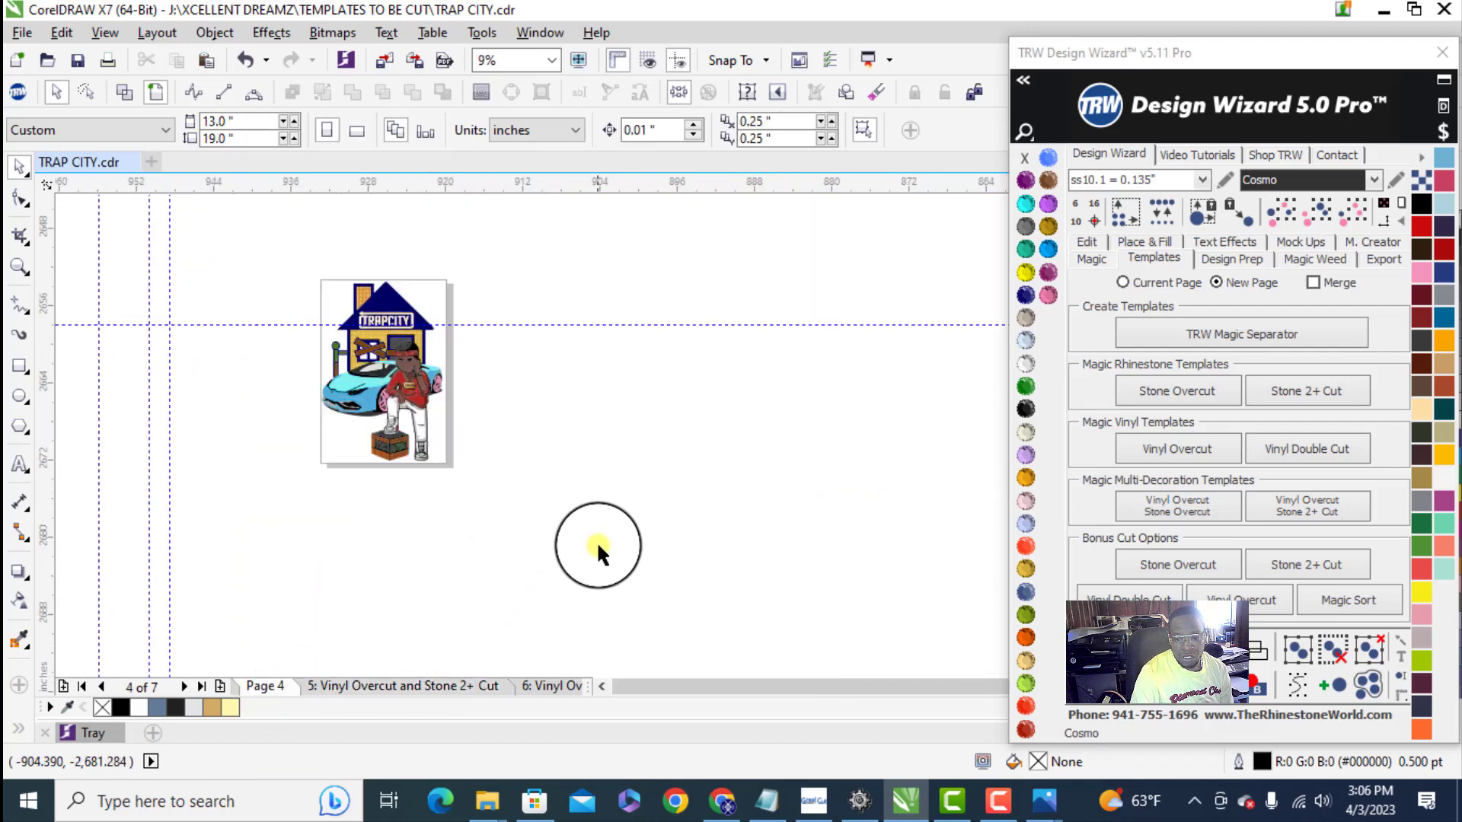
scroll(597, 542, "down", 1)
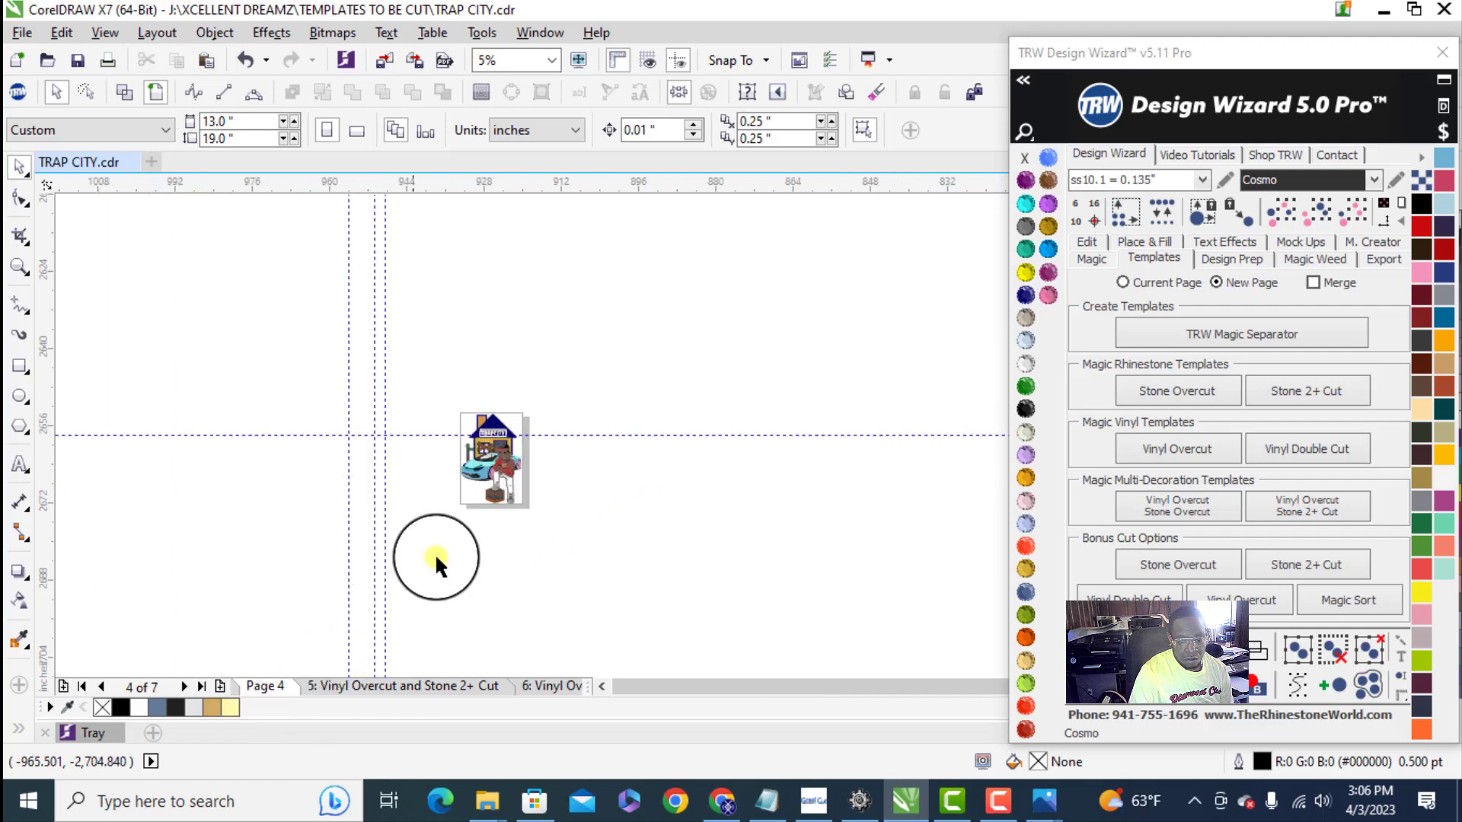
scroll(530, 449, "up", 1)
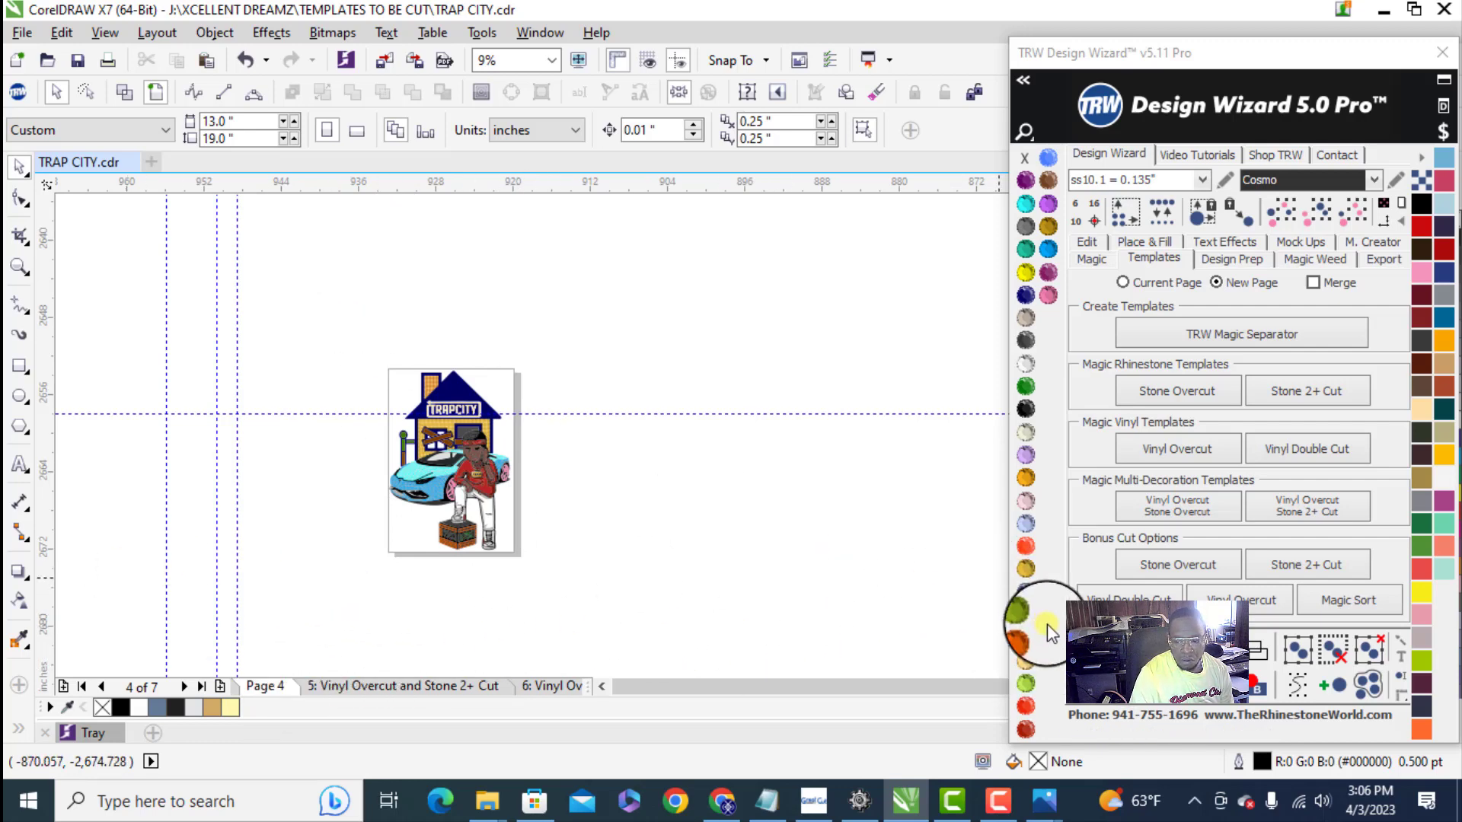
- Undo the latest edits to bring the separated stones back on Page 4
left_click(1078, 635)
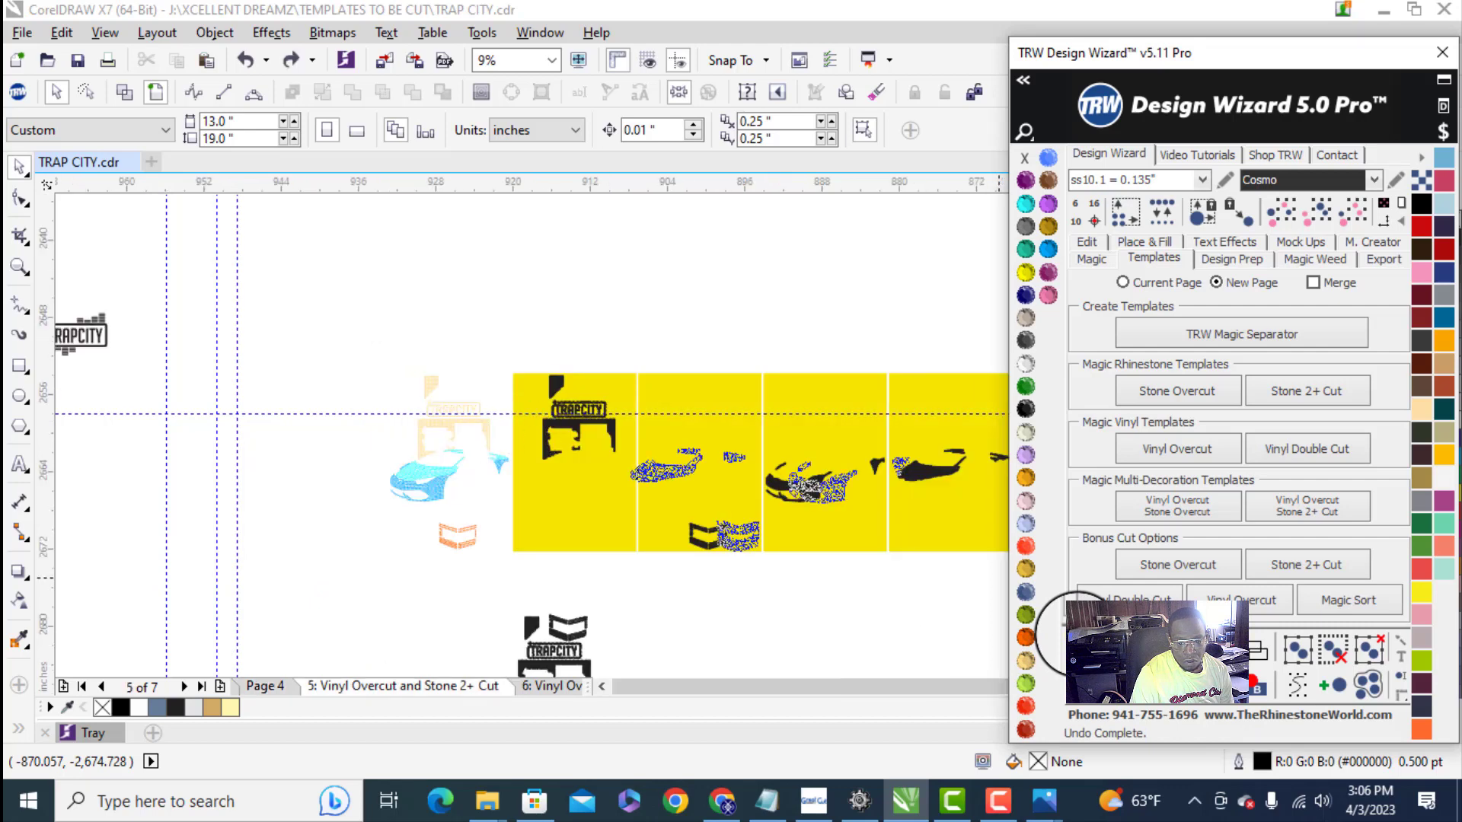
left_click(1078, 634)
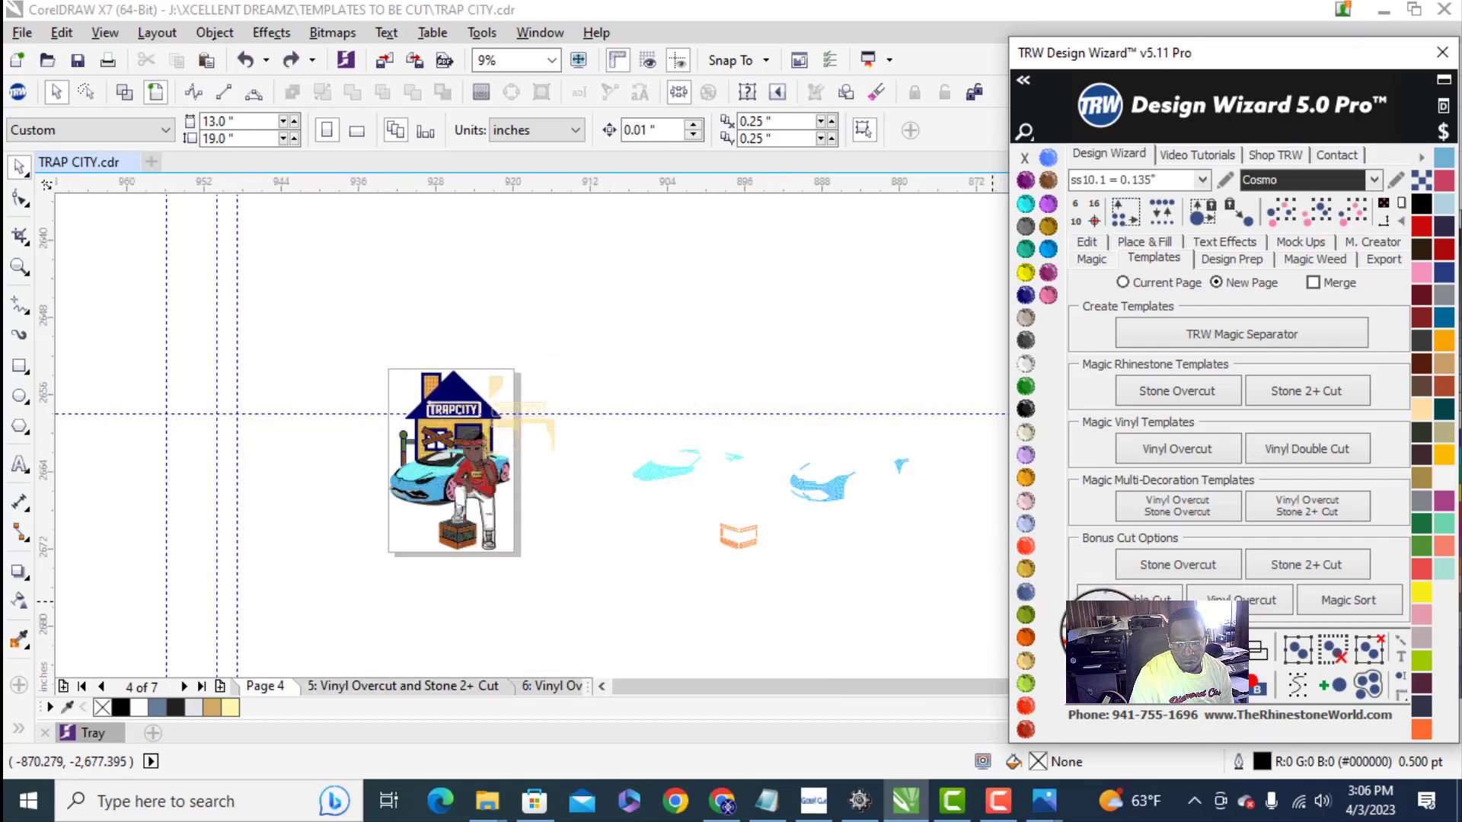
left_click(1078, 634)
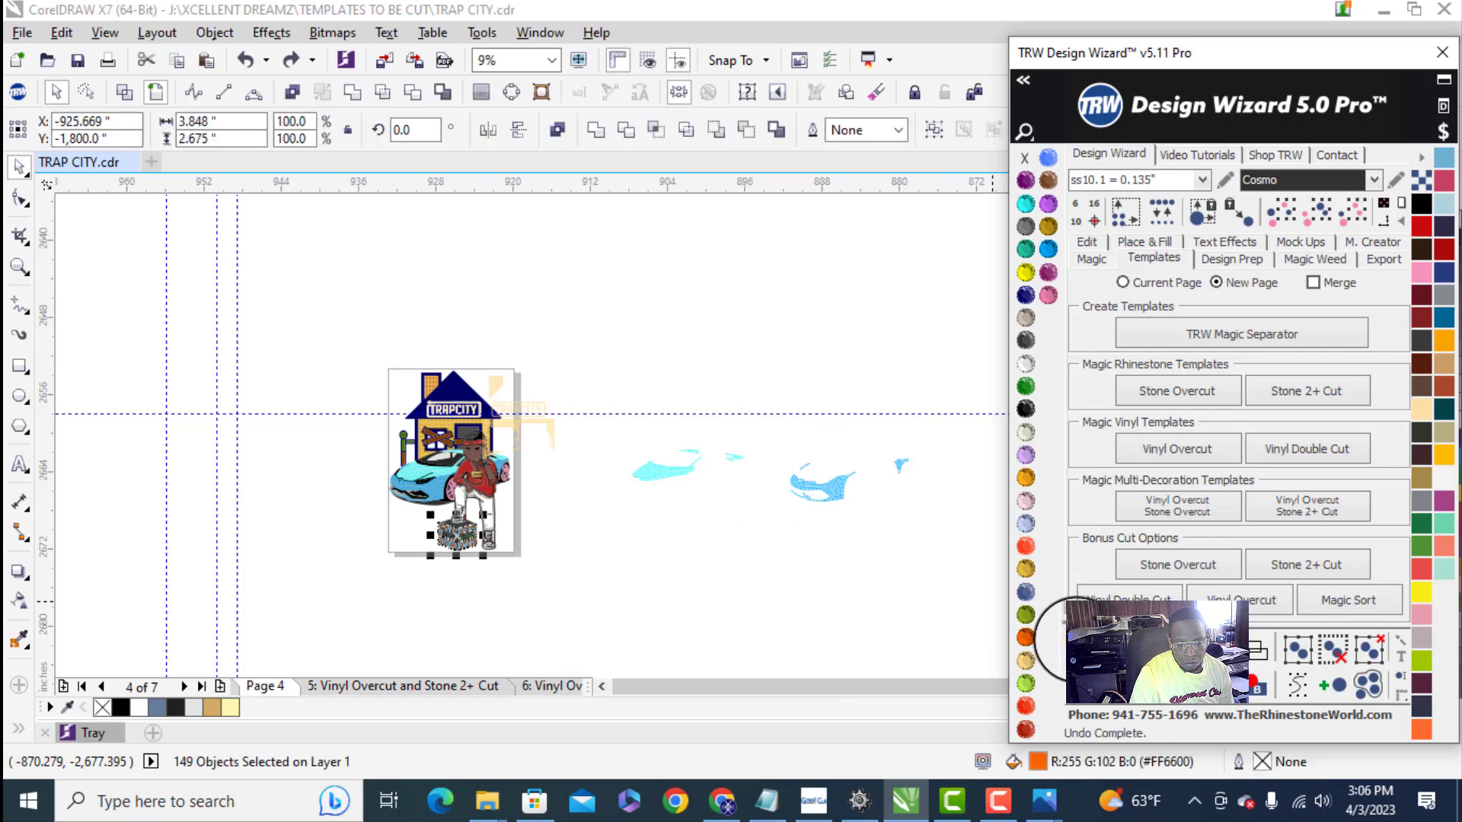
left_click(1077, 639)
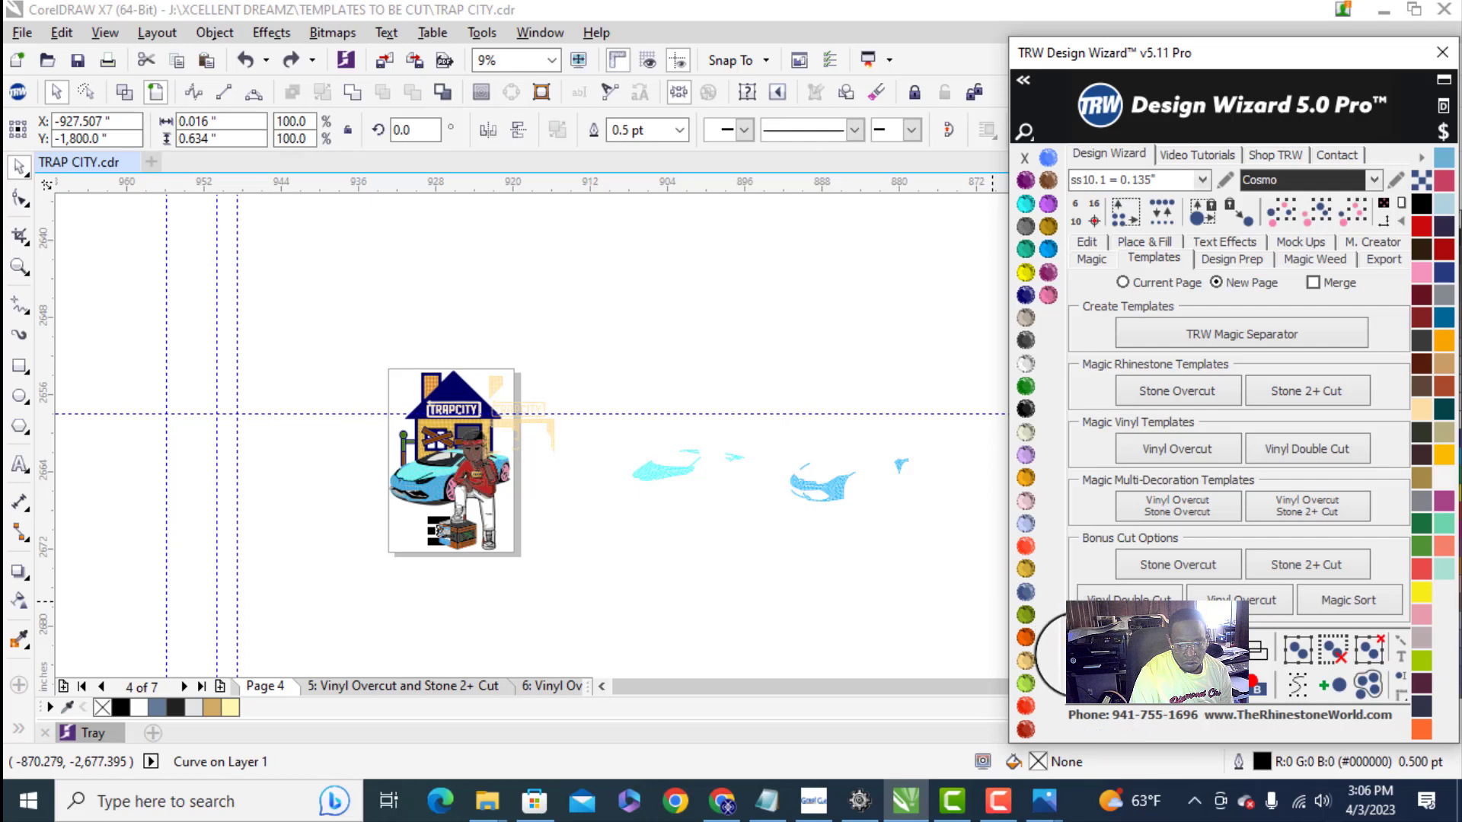
left_click(1084, 660)
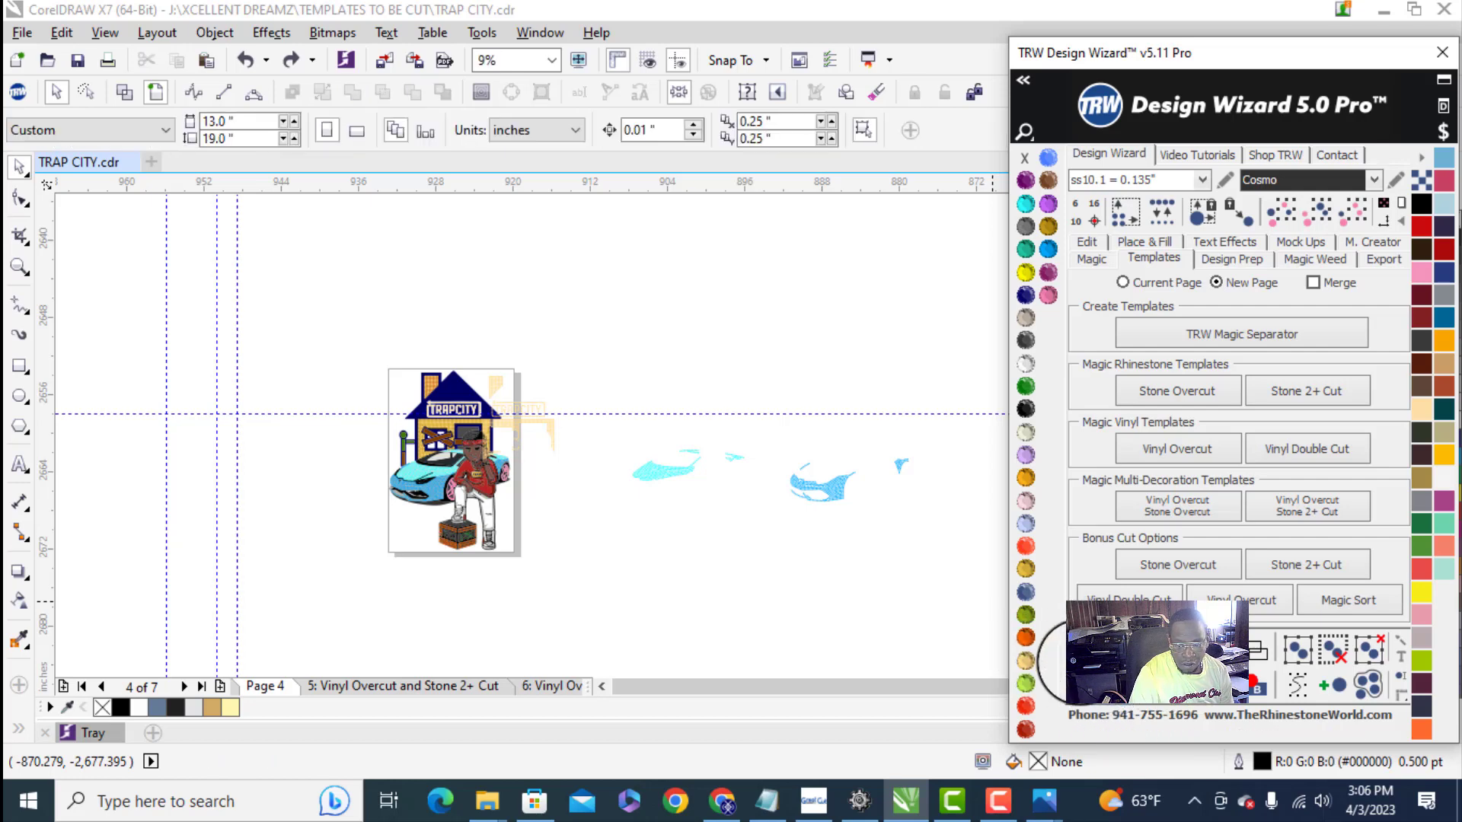
scroll(508, 428, "up", 6)
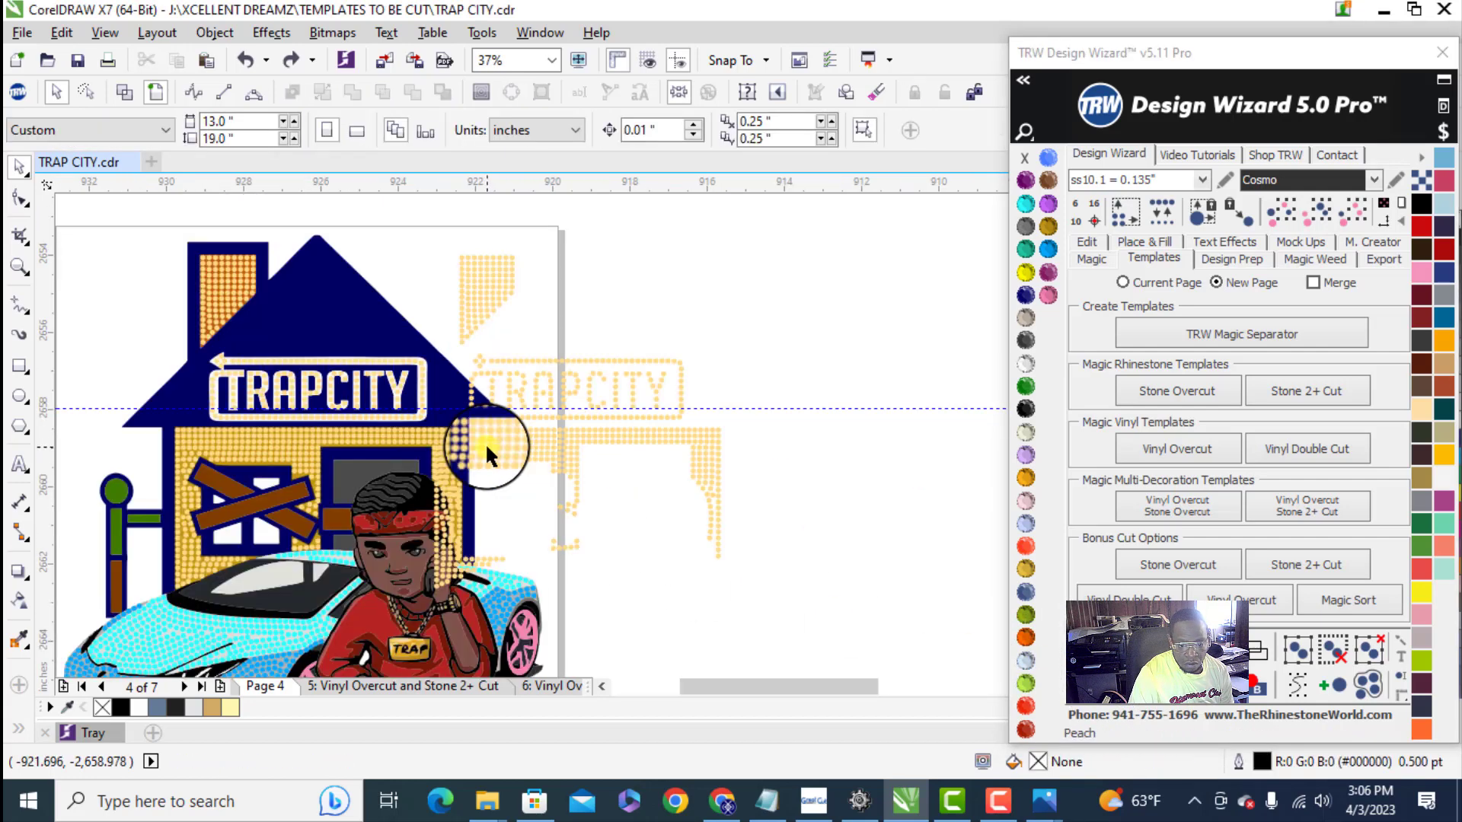
scroll(360, 472, "down", 5)
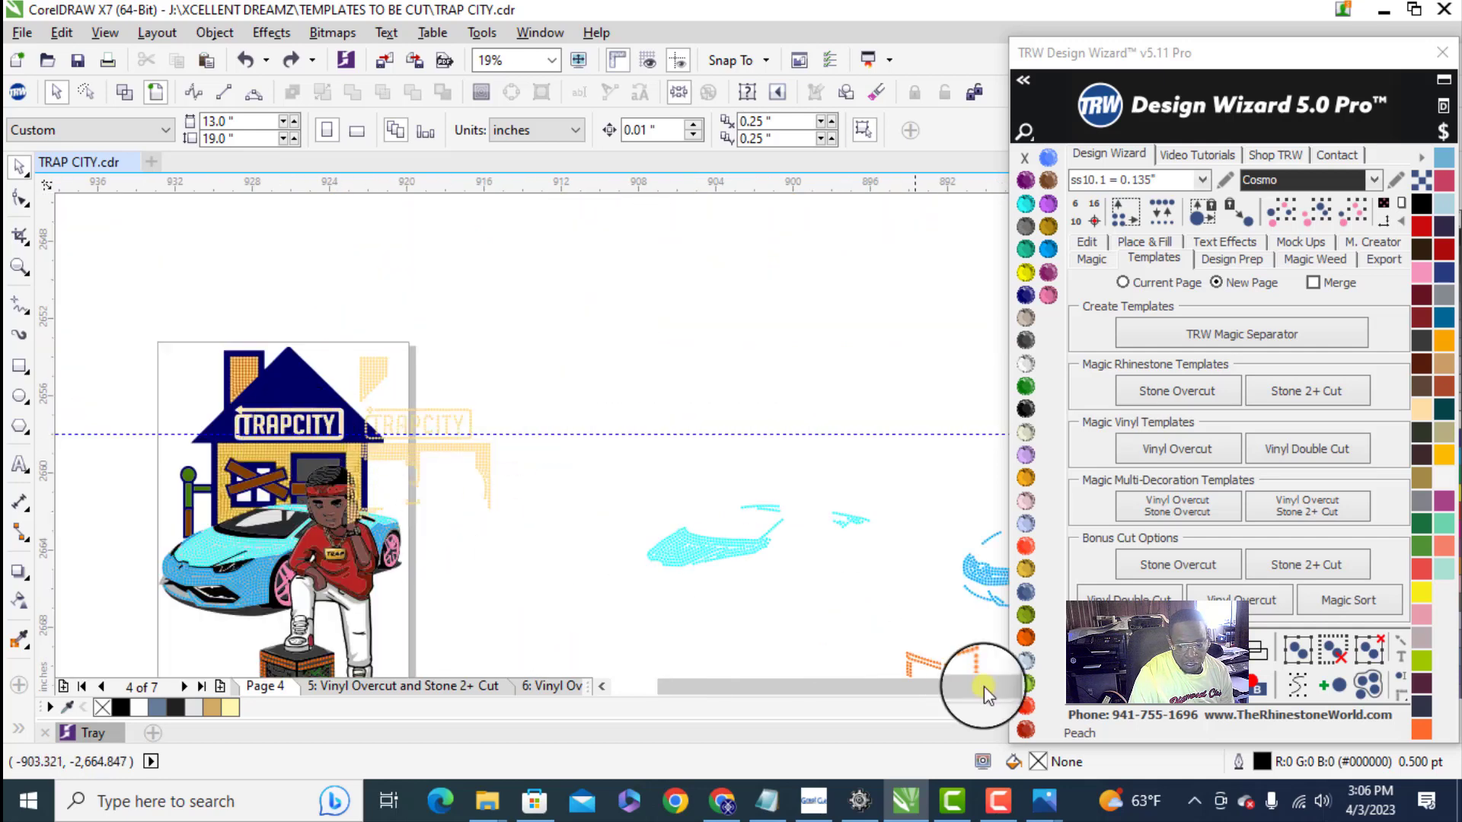
- Undo the color separation edits back to the uncombined gold stones sitting beside the design on Page 4
left_click(1077, 640)
left_click(1078, 640)
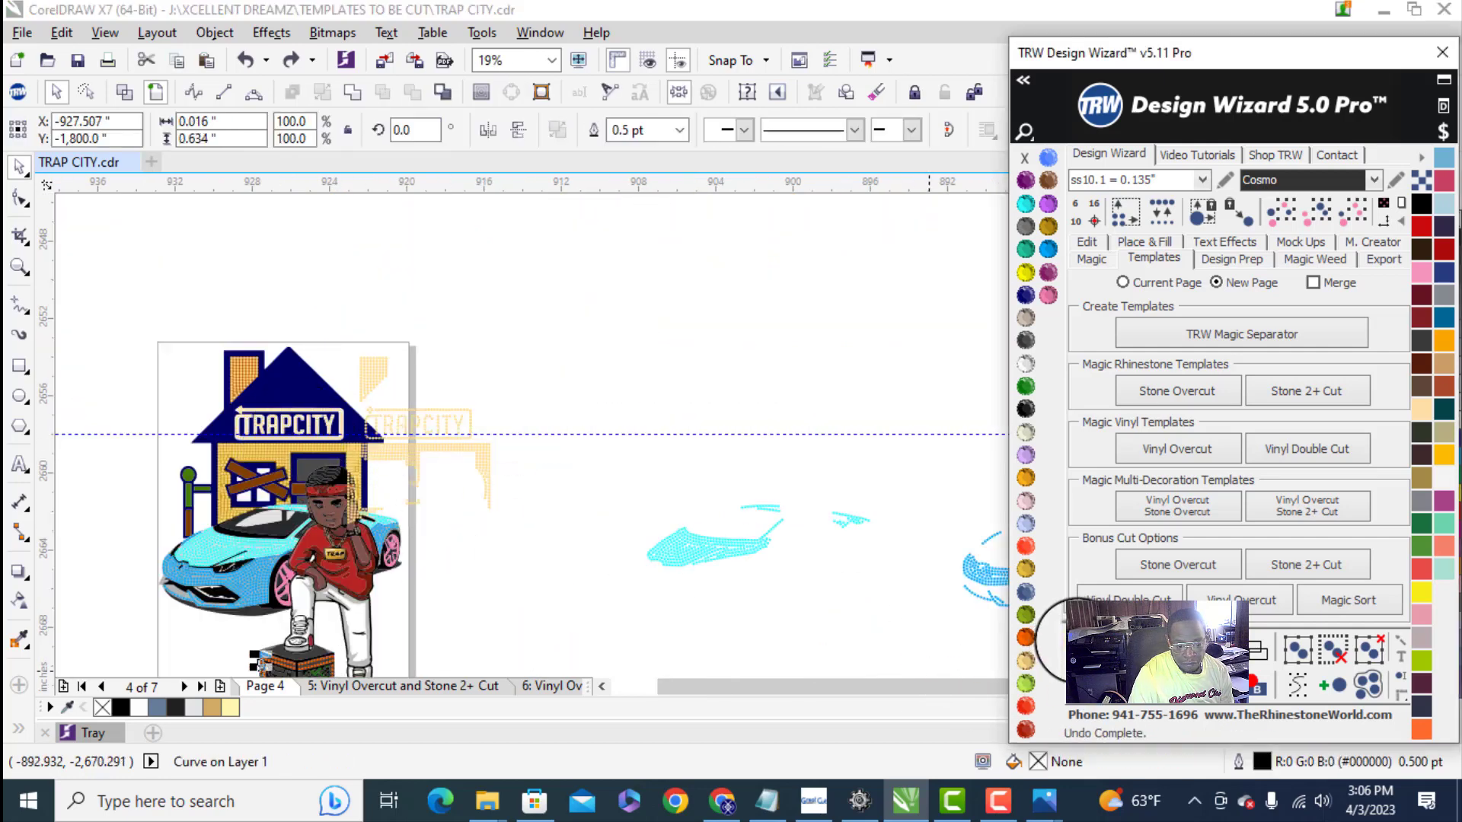
left_click(1078, 640)
left_click(1077, 640)
left_click(1077, 640)
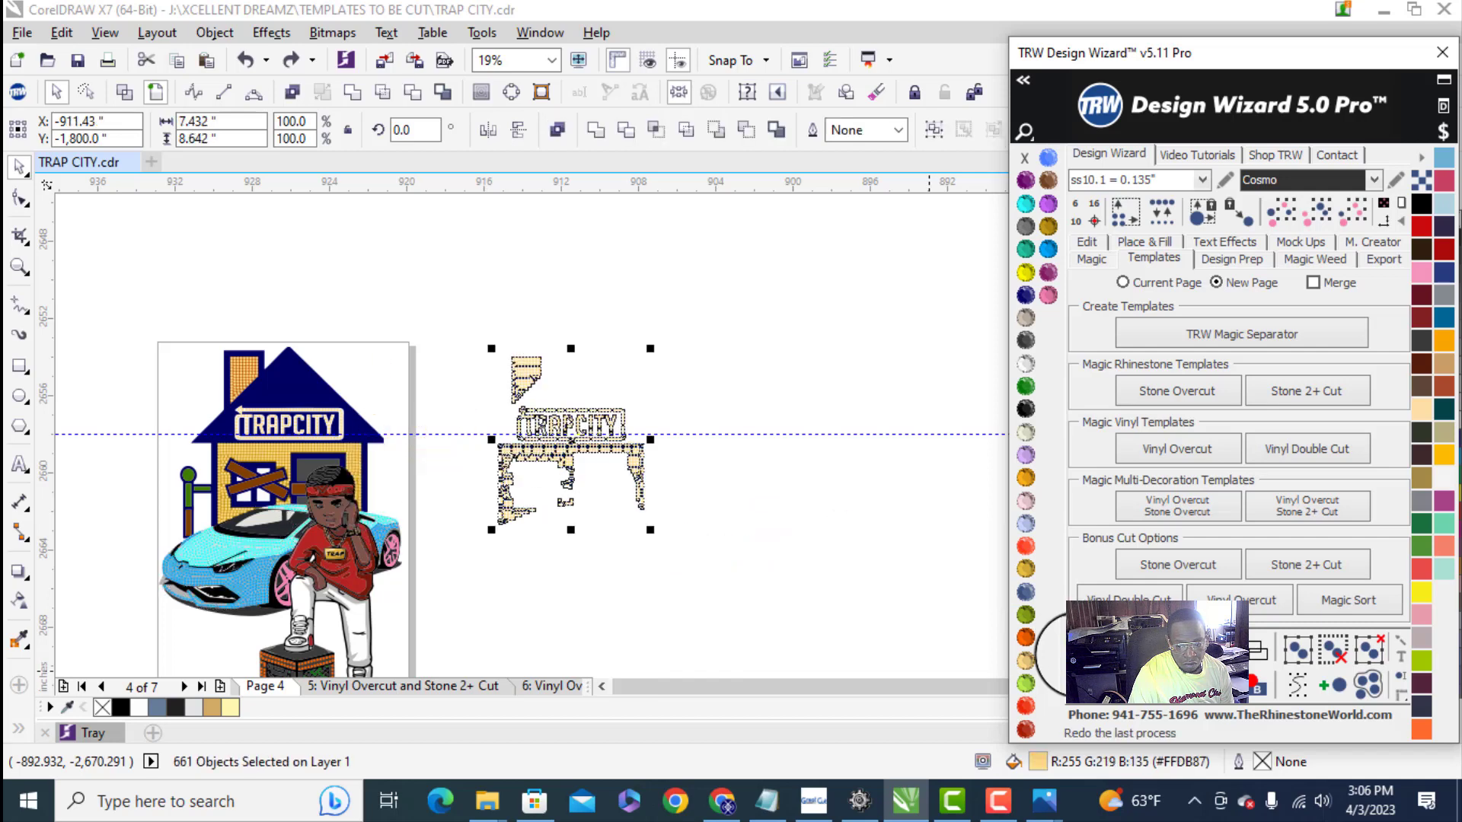
left_click_drag(567, 499, 509, 518)
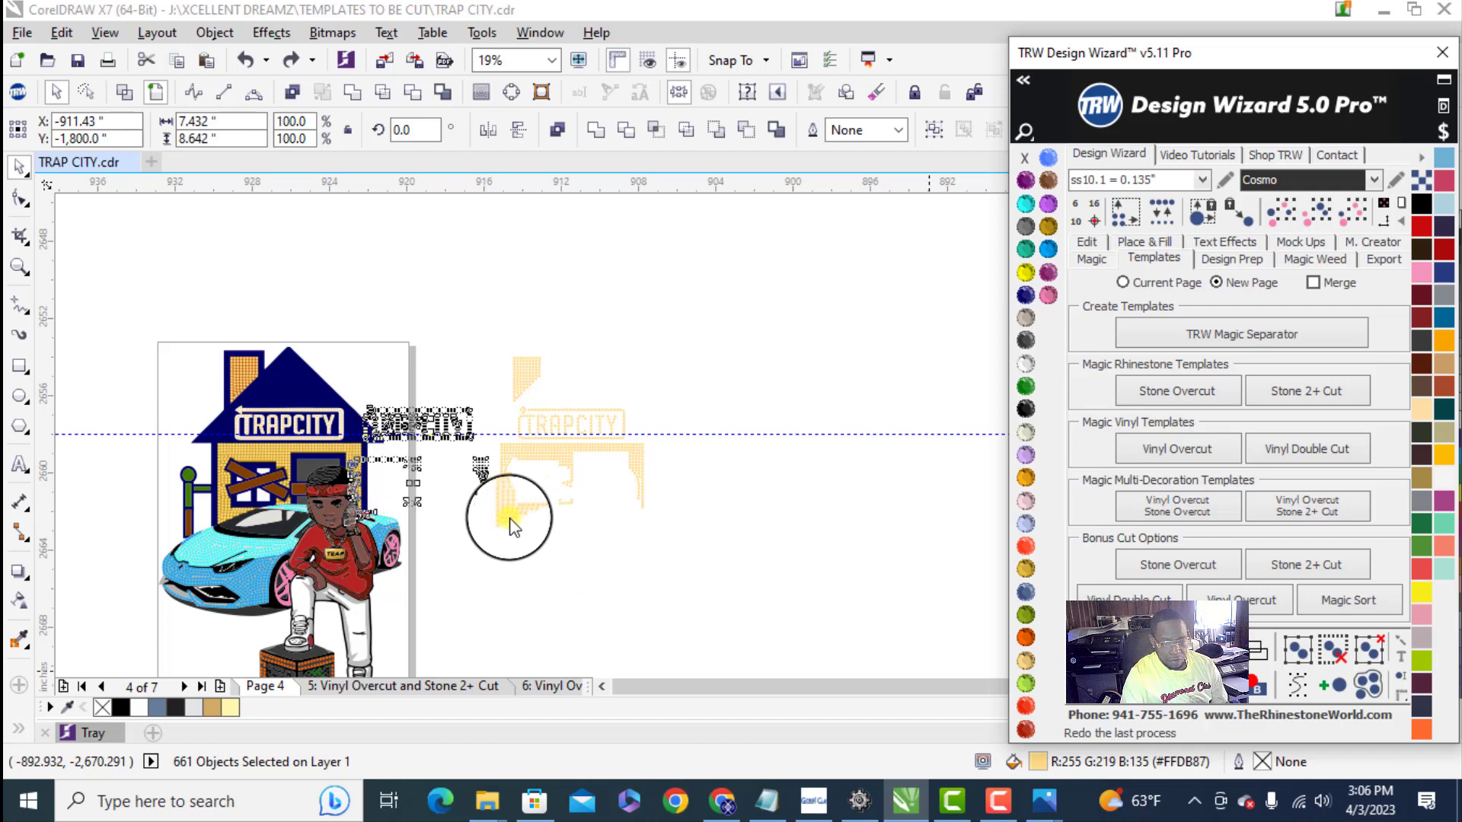
scroll(426, 472, "down", 2)
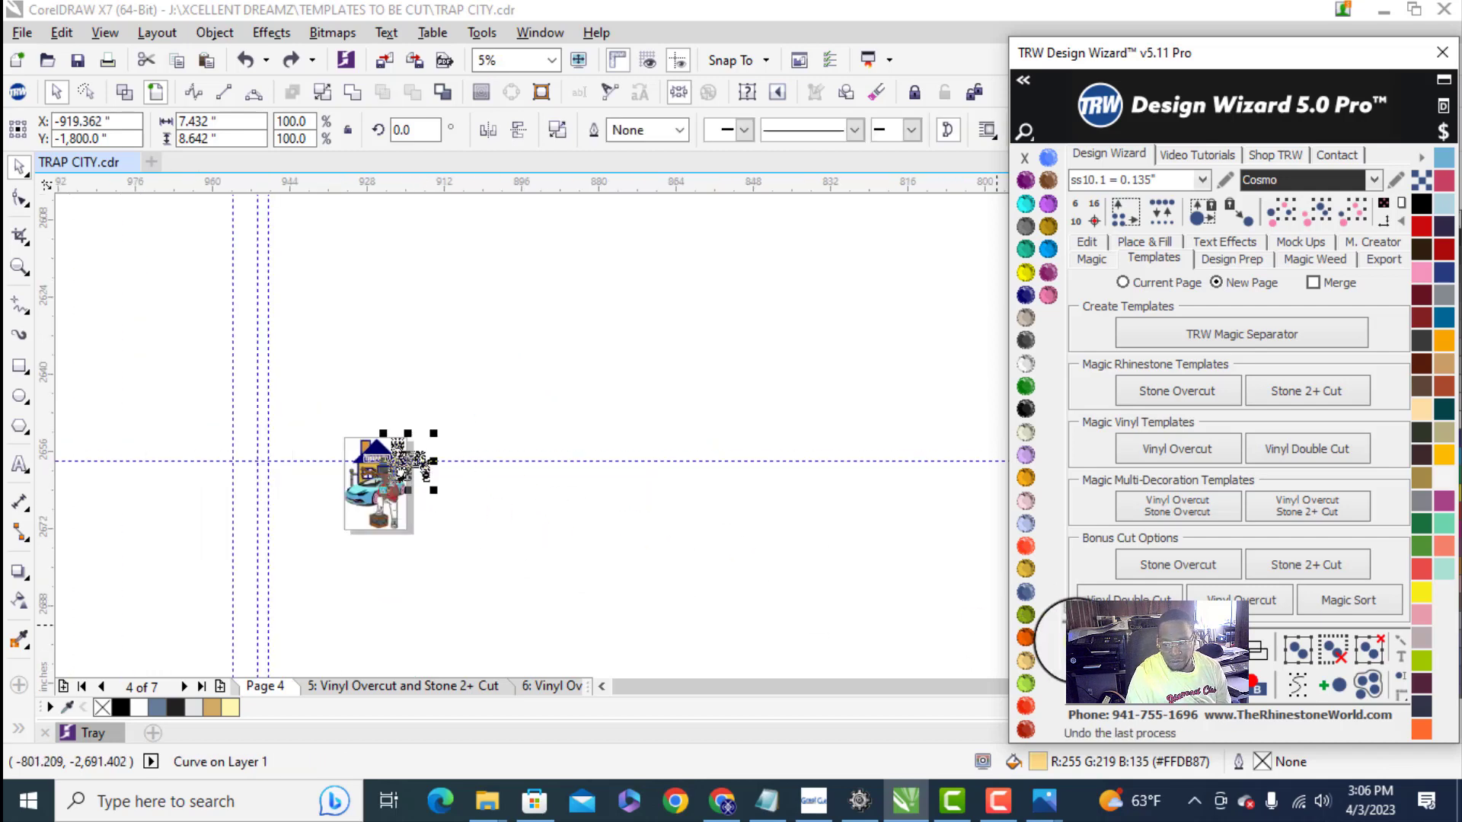
left_click_drag(417, 481, 494, 515)
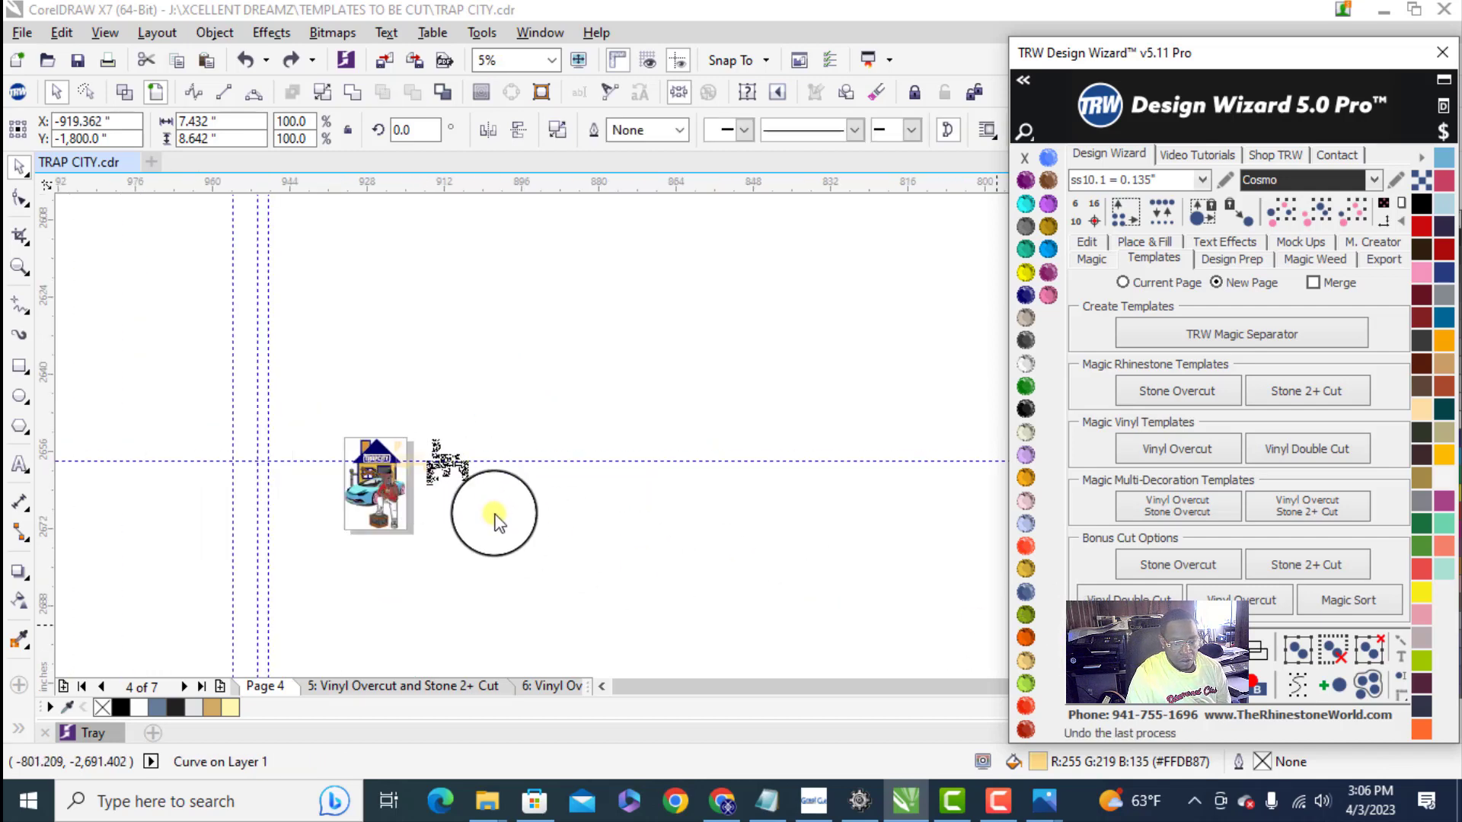
left_click(492, 509)
scroll(438, 491, "up", 1)
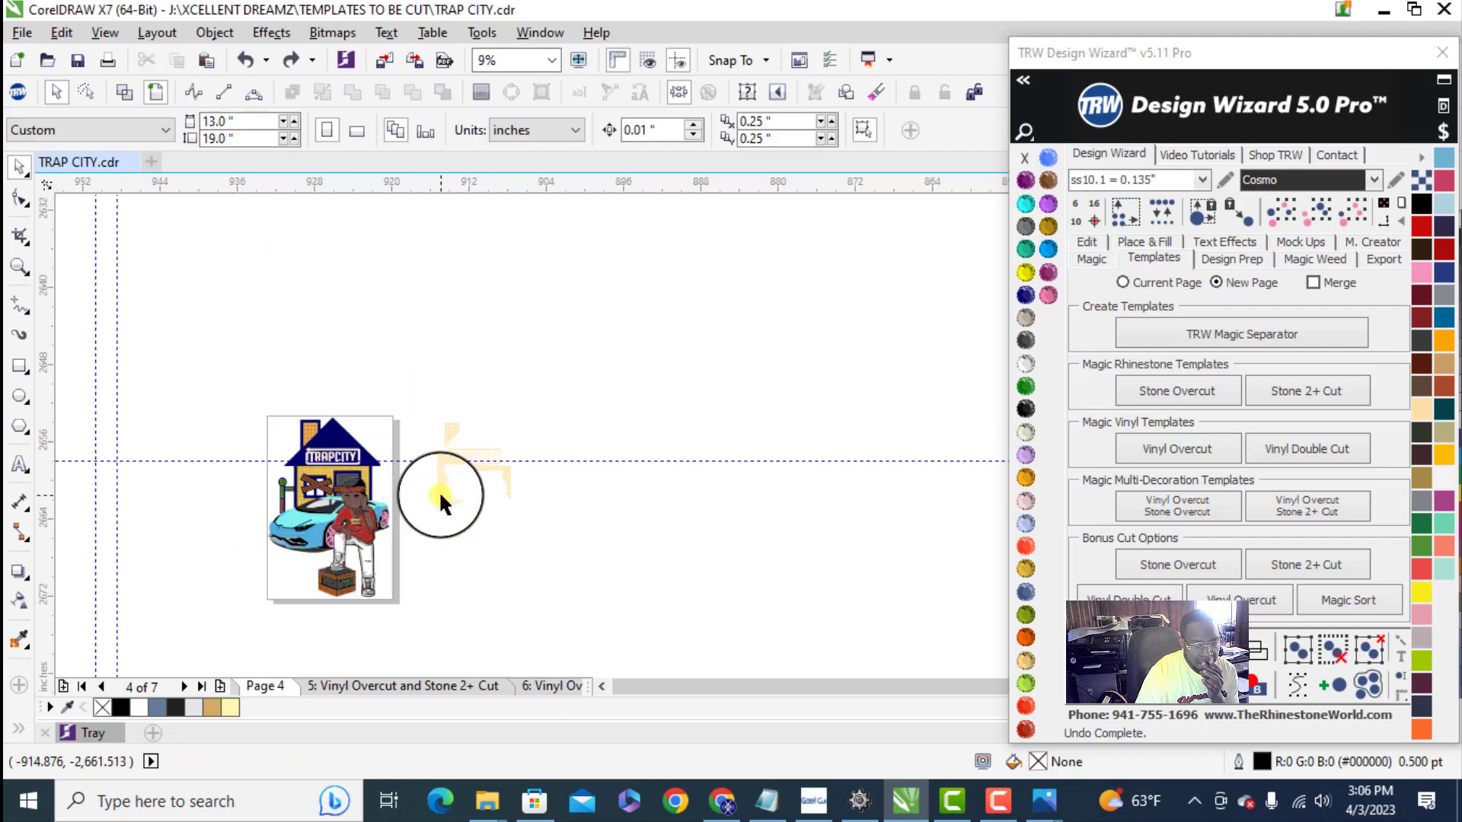
- Set the page size to 80 by 80 inches
double_click(236, 120)
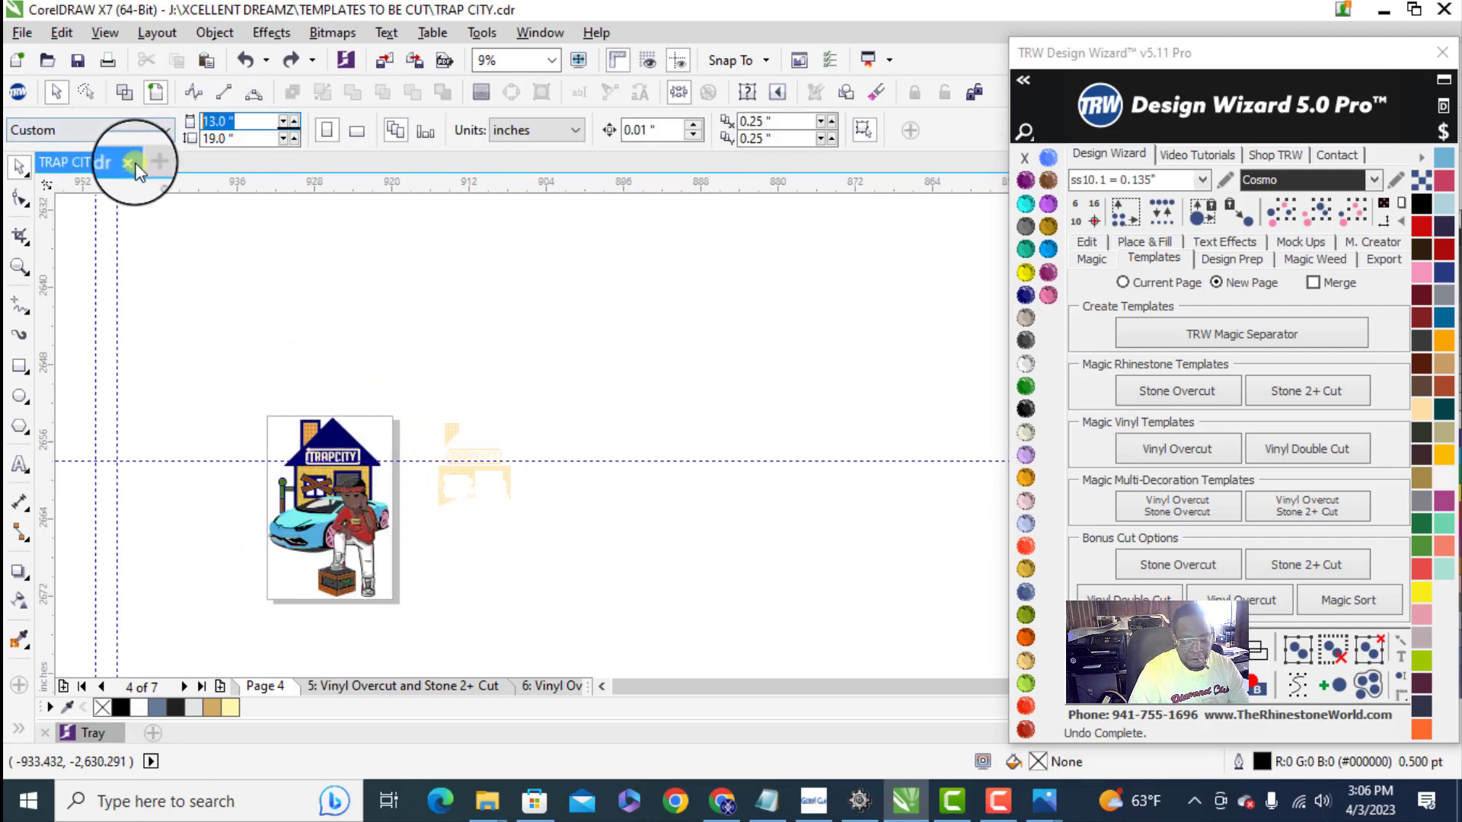
key("Tab")
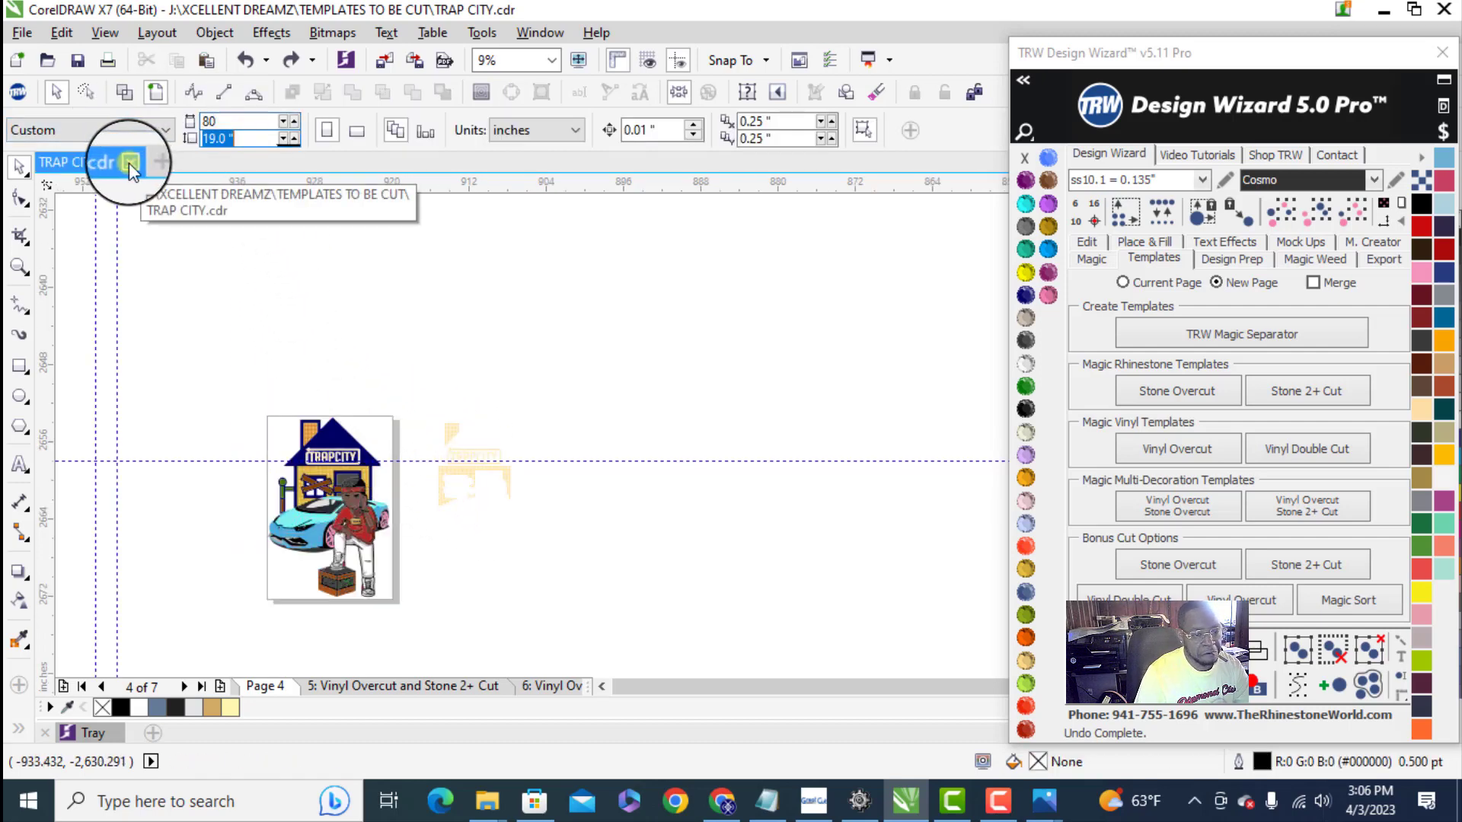
type("80")
key("Return")
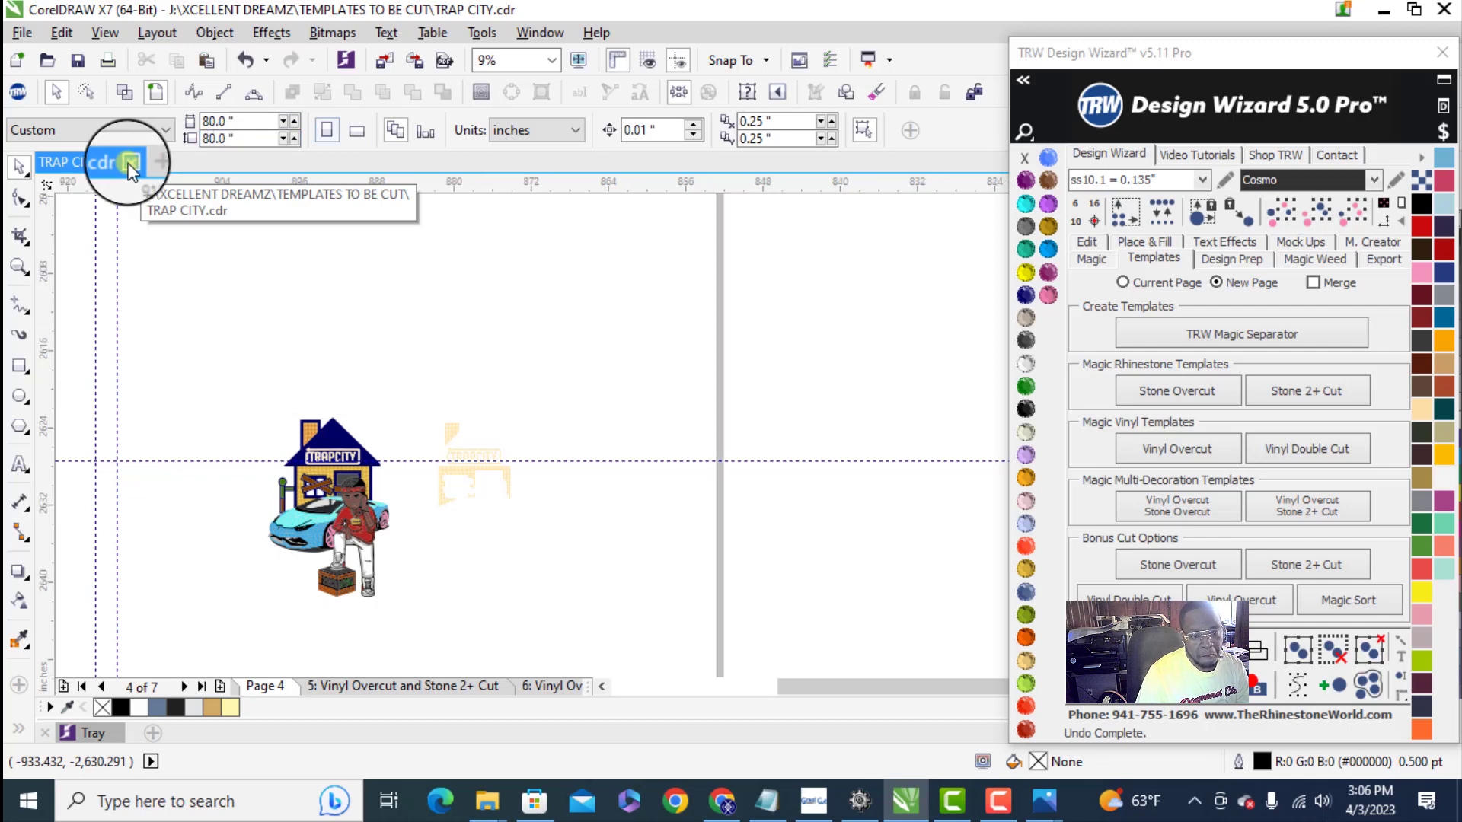
scroll(509, 460, "down", 3)
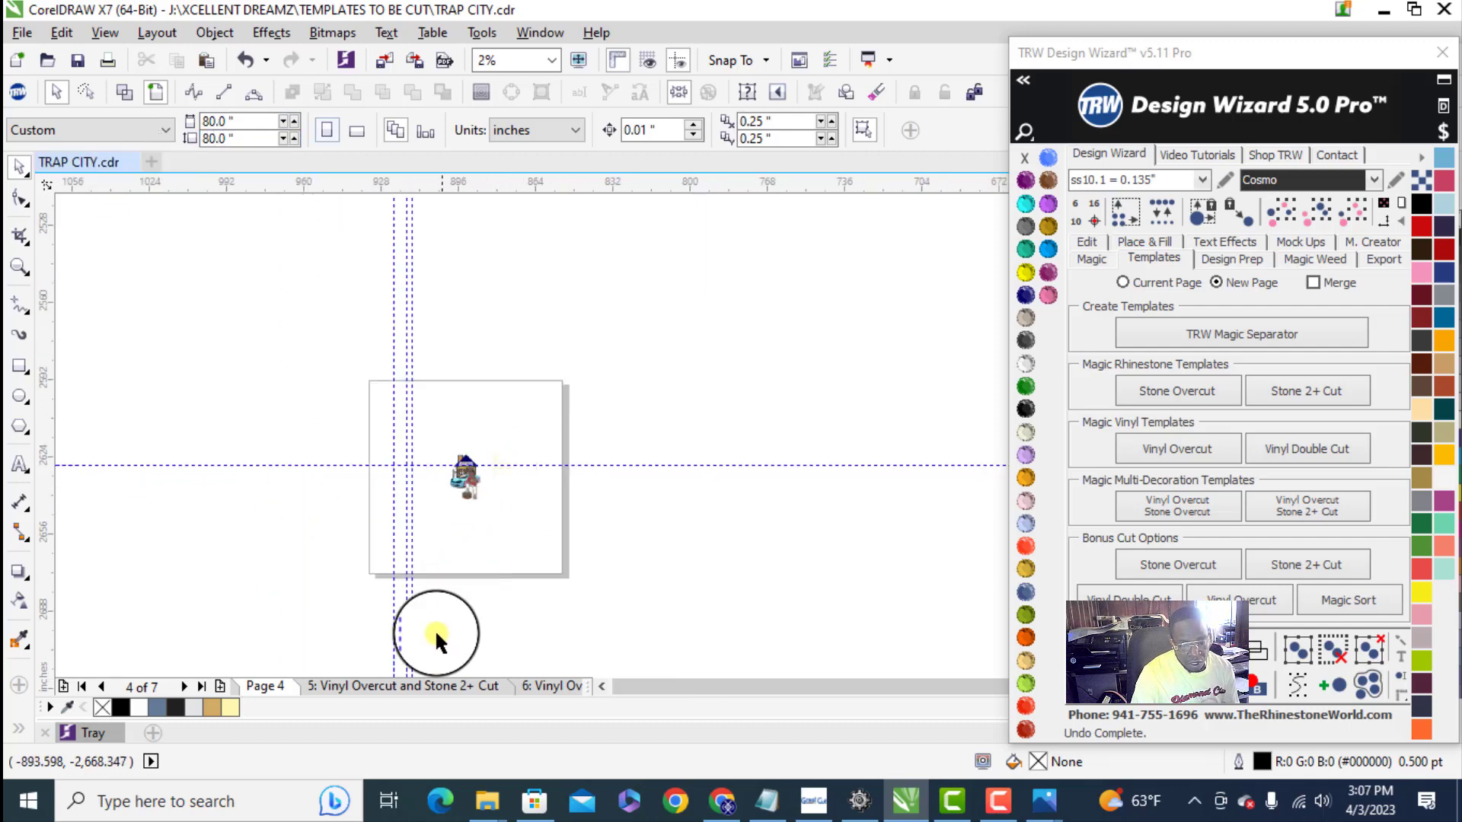
- Delete both Vinyl Overcut and Stone 2+ Cut pages and the leftover yellow car template beside Page 4
left_click(408, 687)
scroll(530, 487, "up", 5)
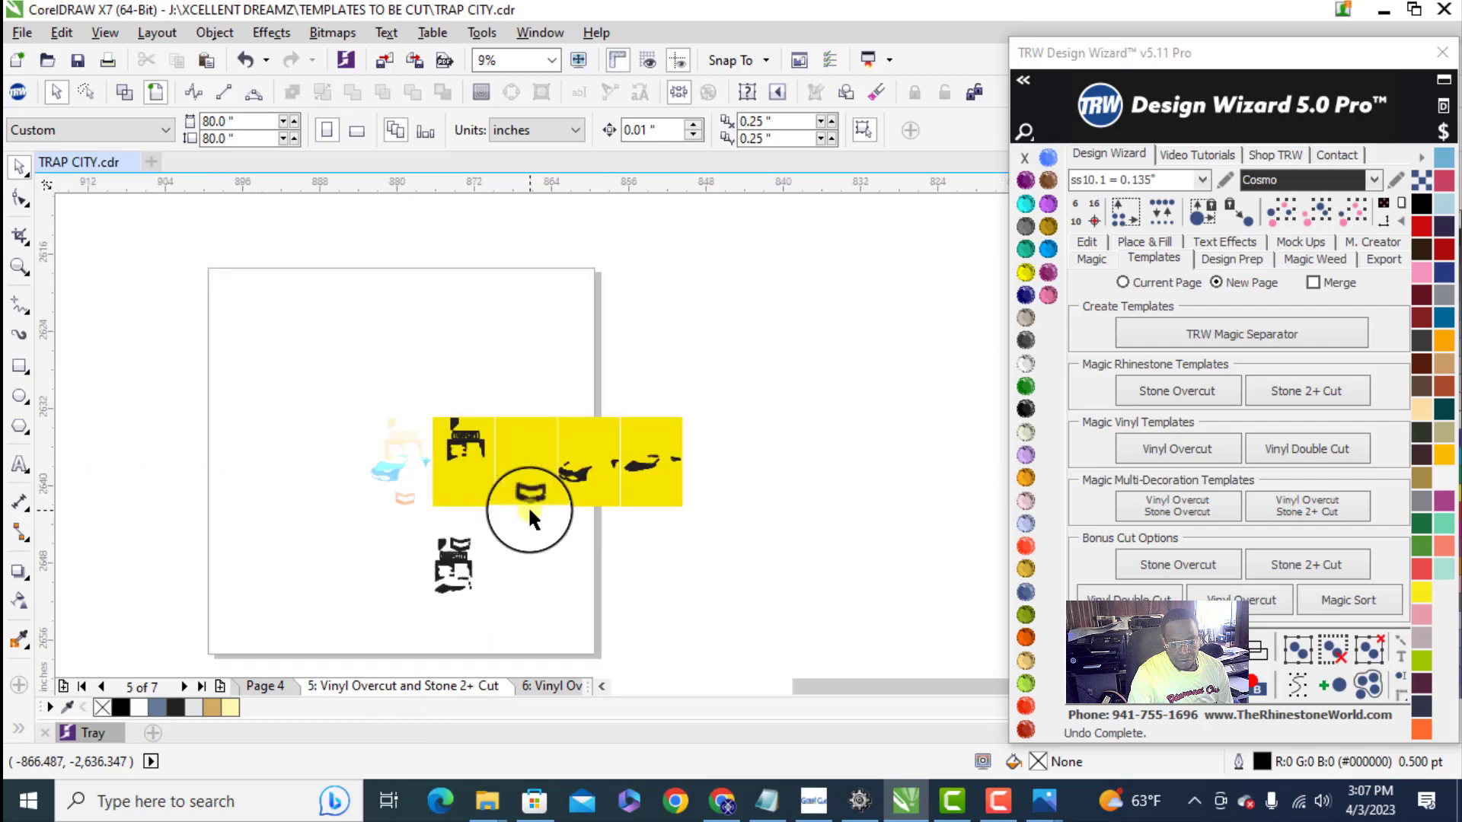
left_click(263, 686)
scroll(441, 491, "down", 1)
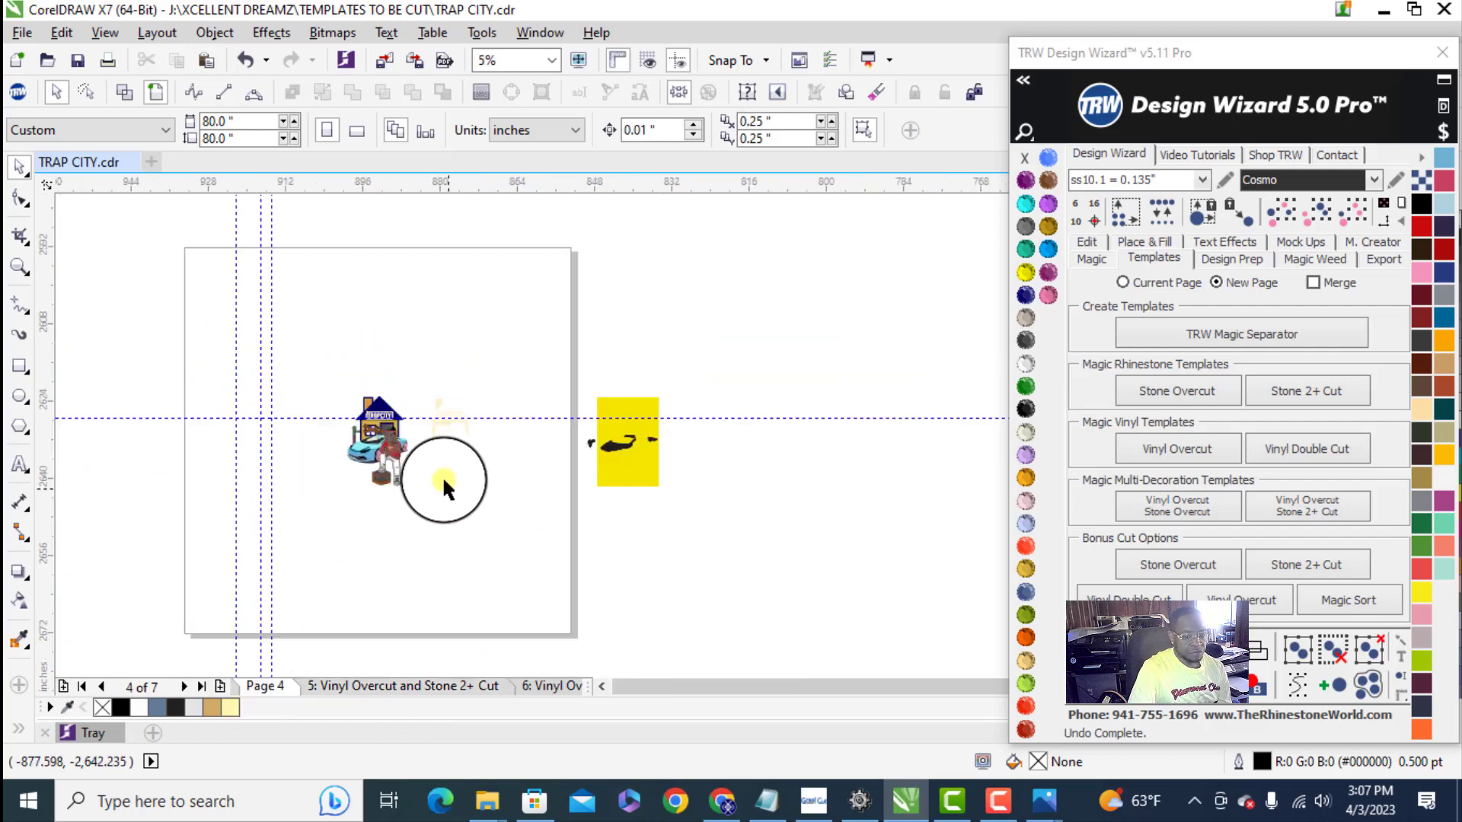
scroll(465, 440, "up", 1)
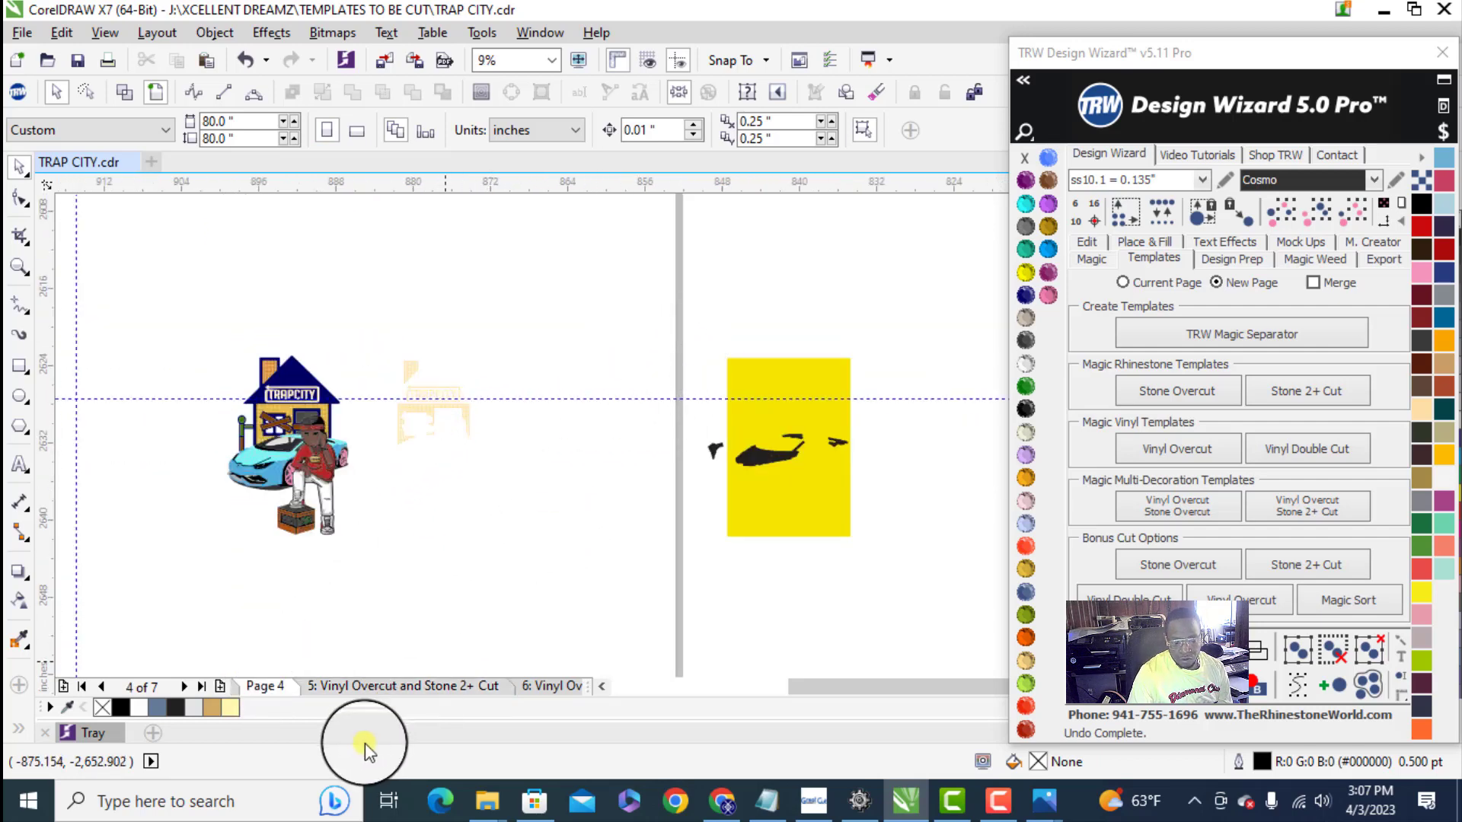
right_click(409, 682)
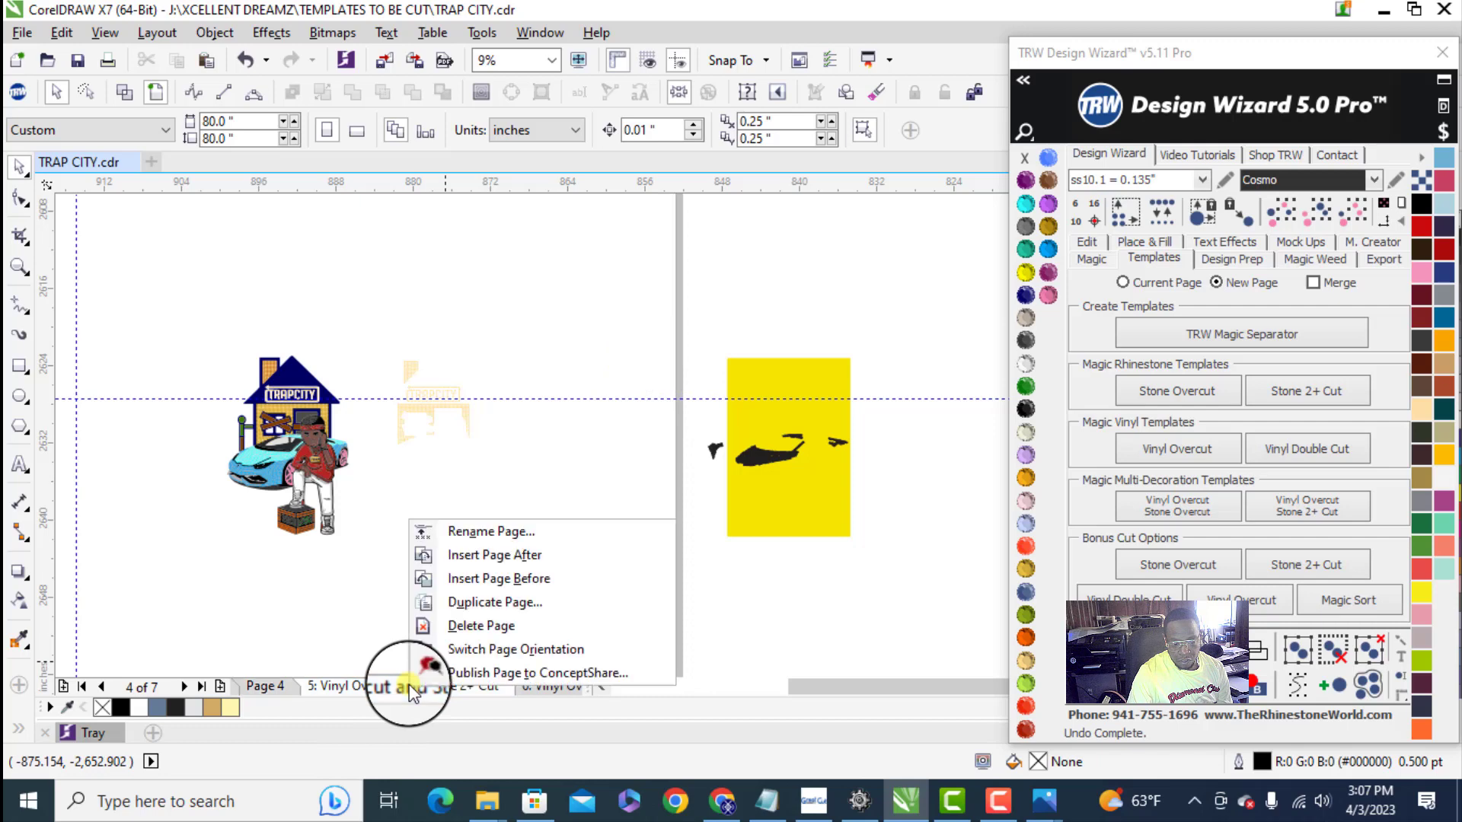
left_click(509, 624)
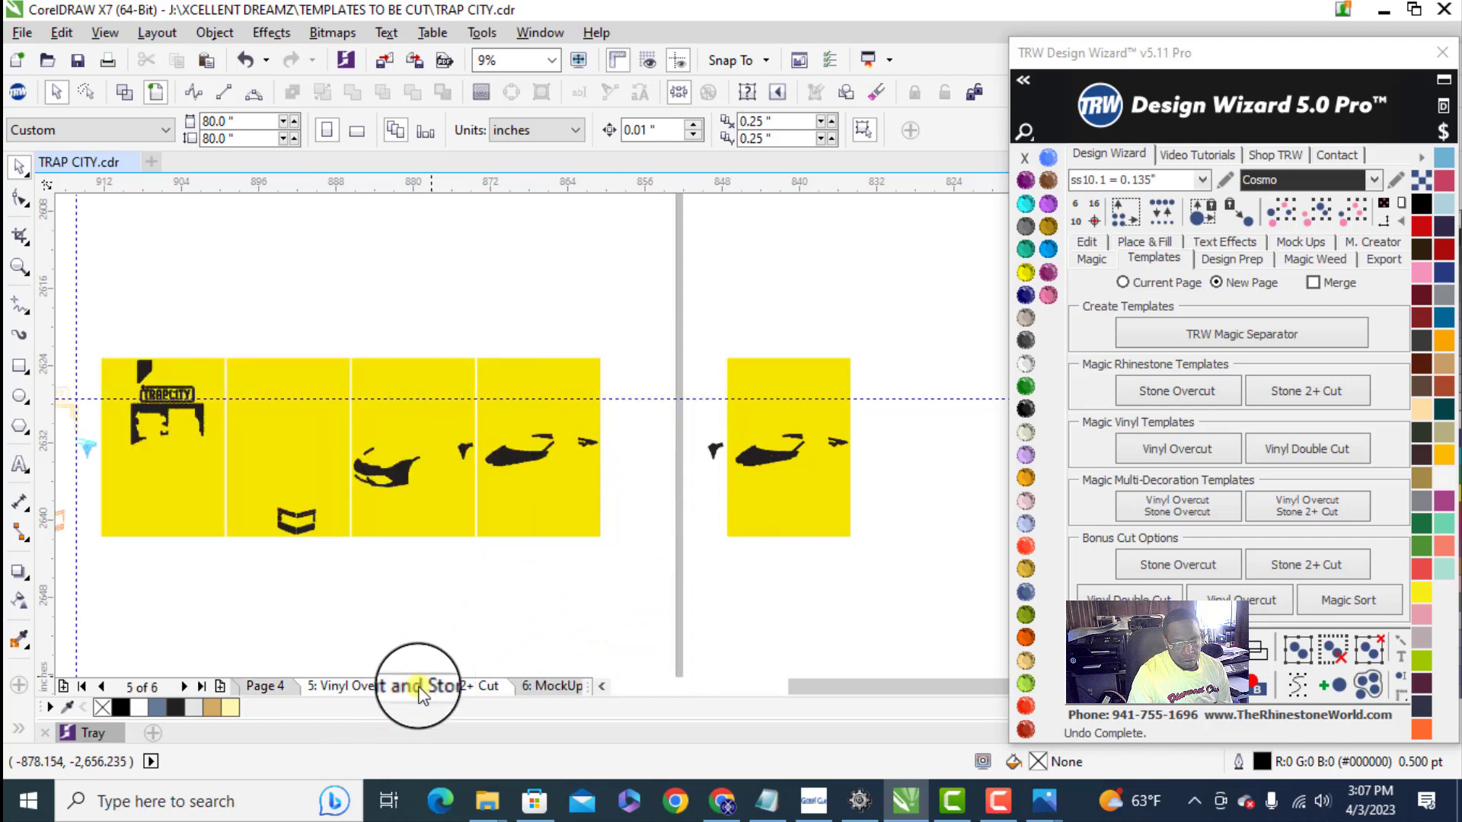
right_click(419, 689)
left_click(532, 624)
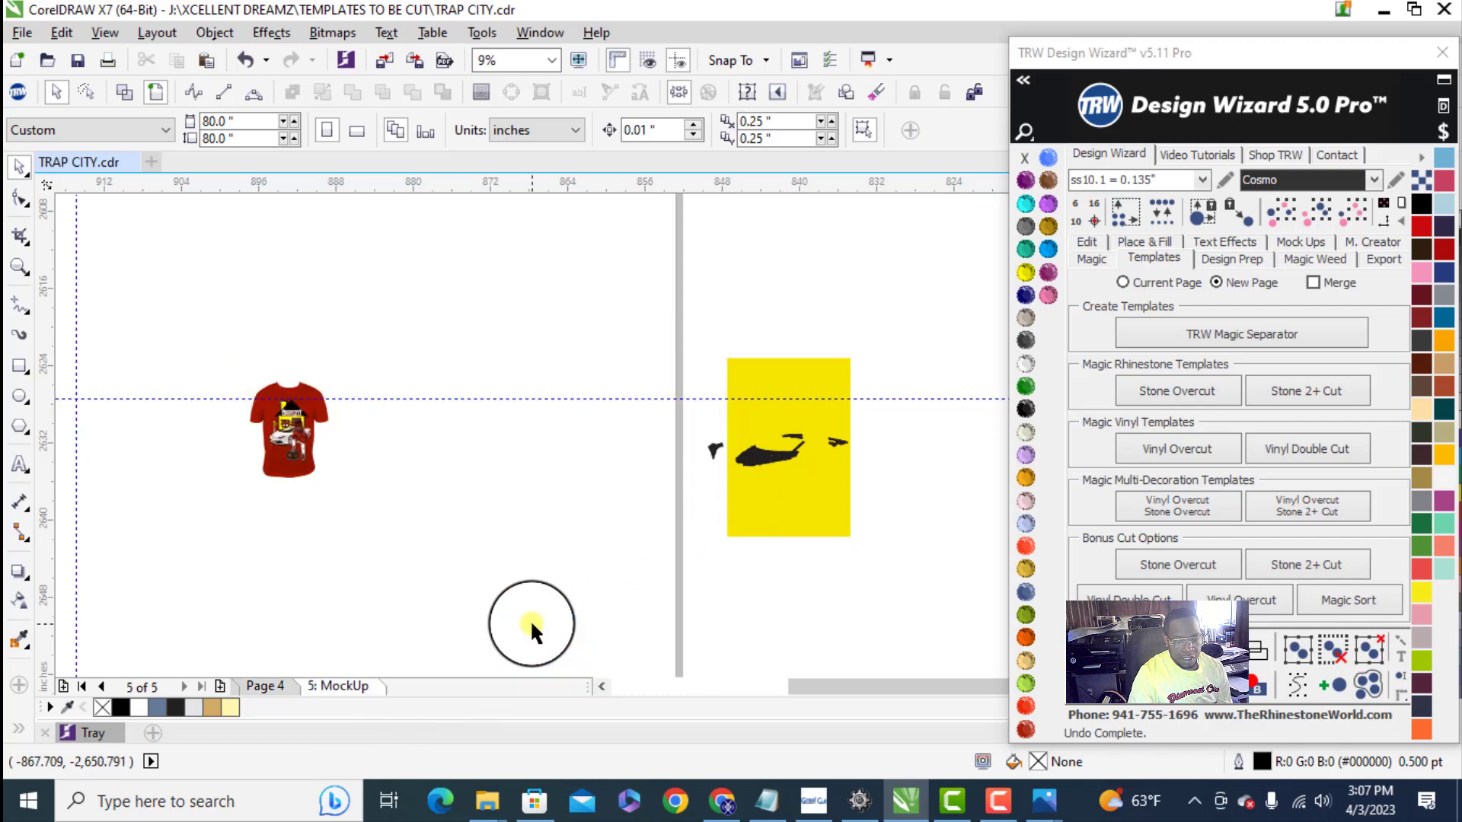
left_click(259, 687)
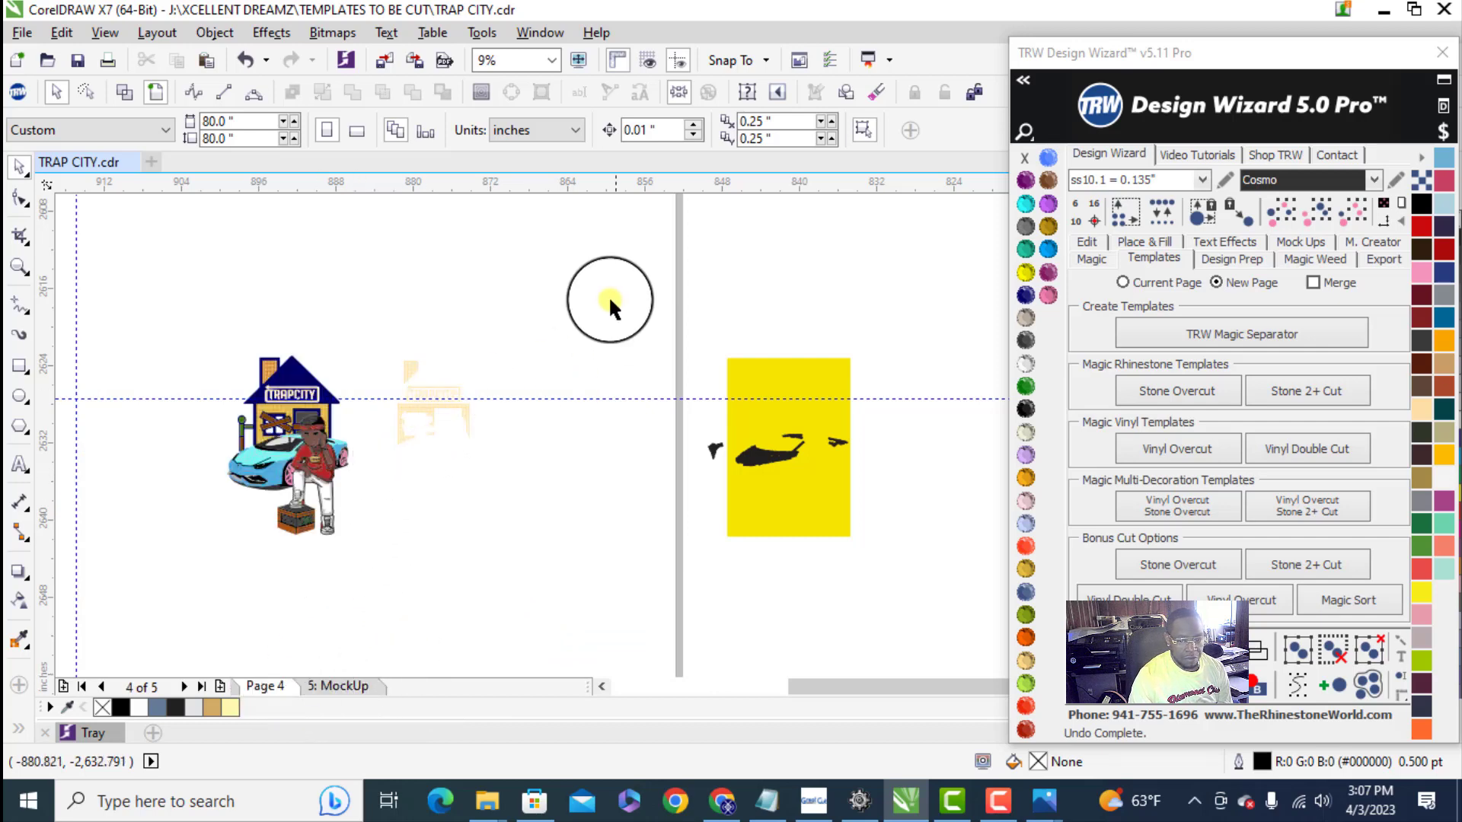
key("Delete")
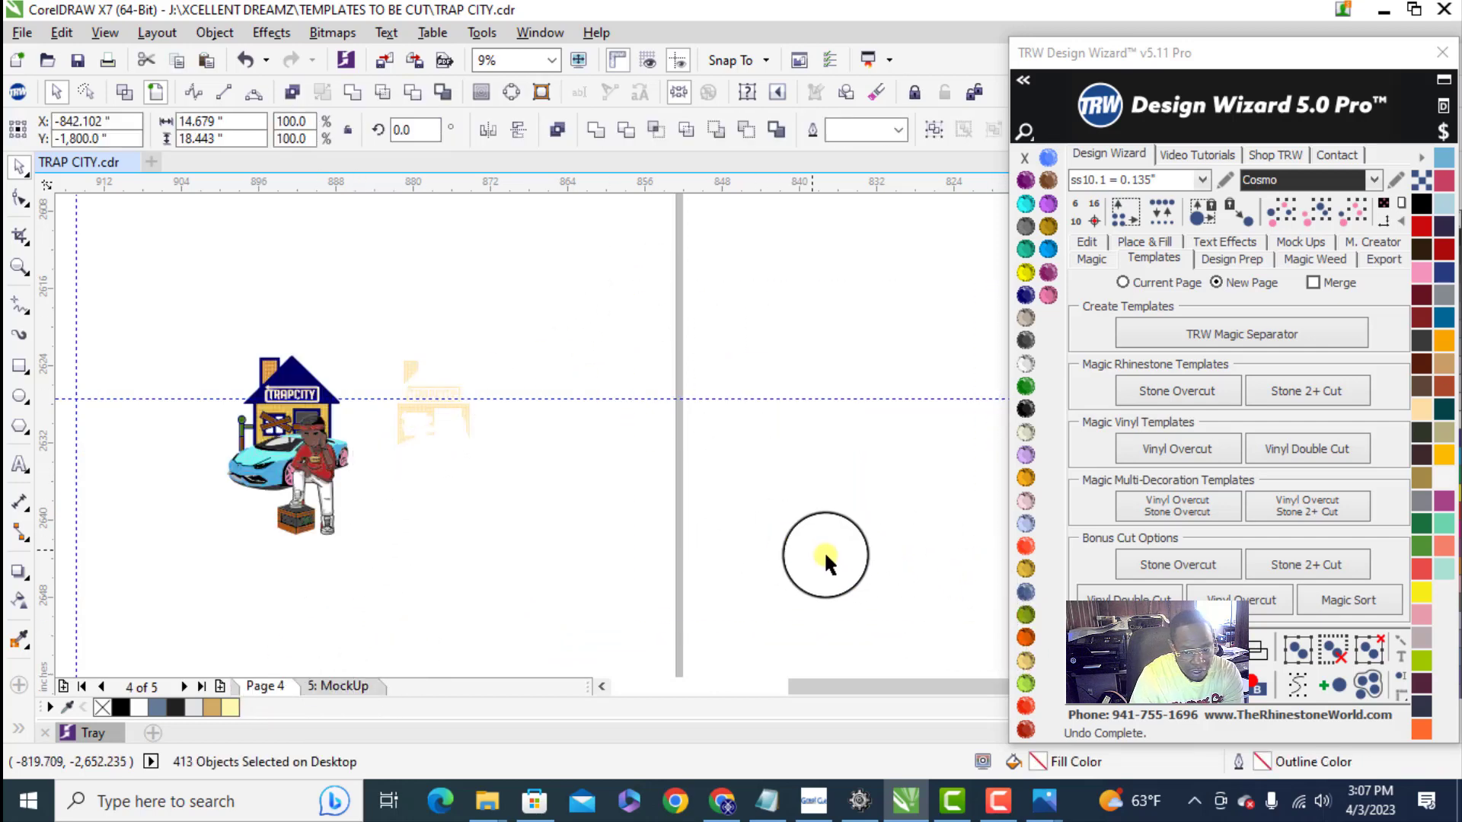
- Move the whole design together with its separated gold stones into the upper-left corner of the enlarged page
scroll(653, 533, "down", 2)
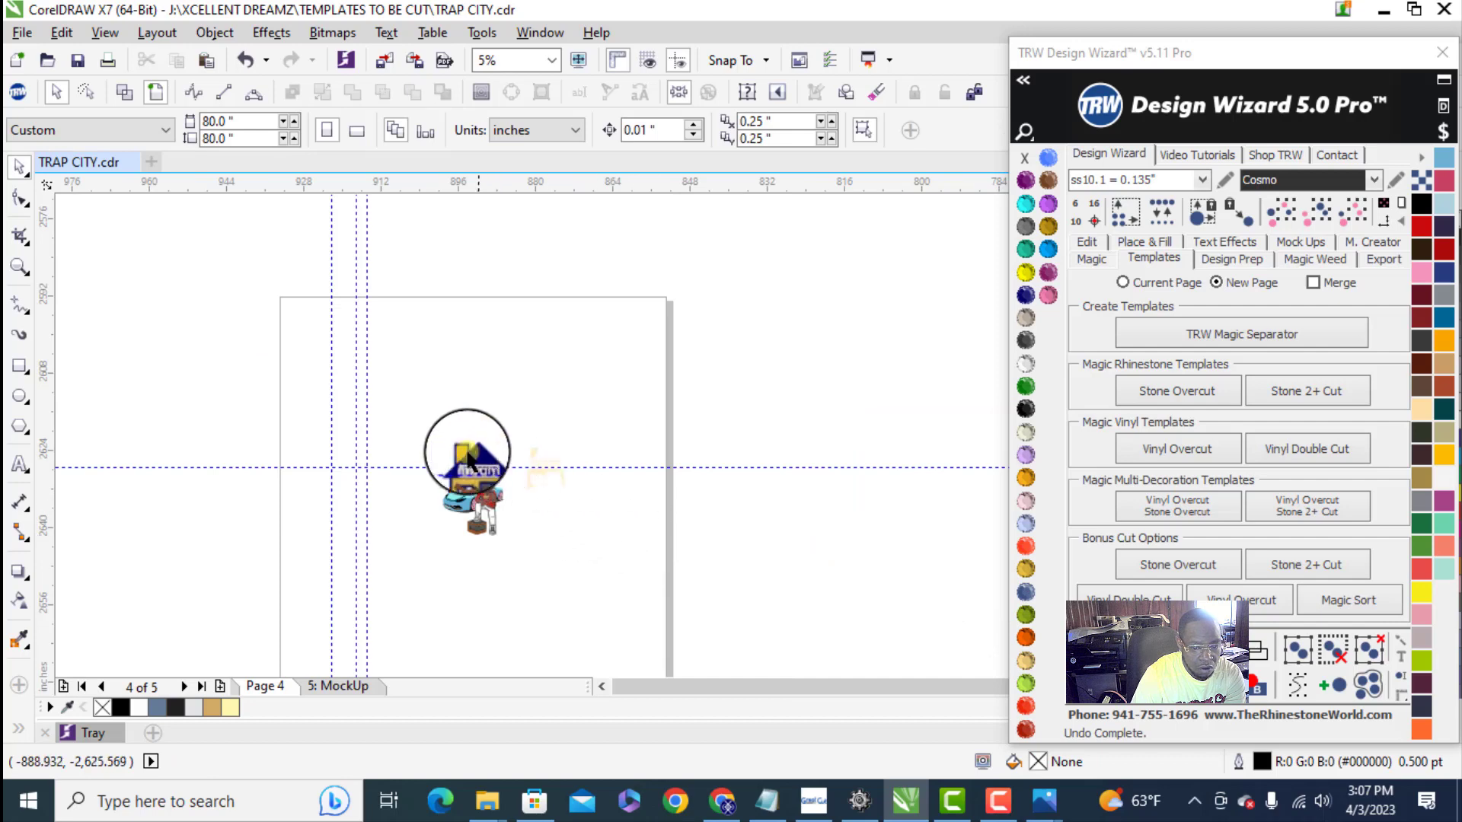
left_click(472, 484)
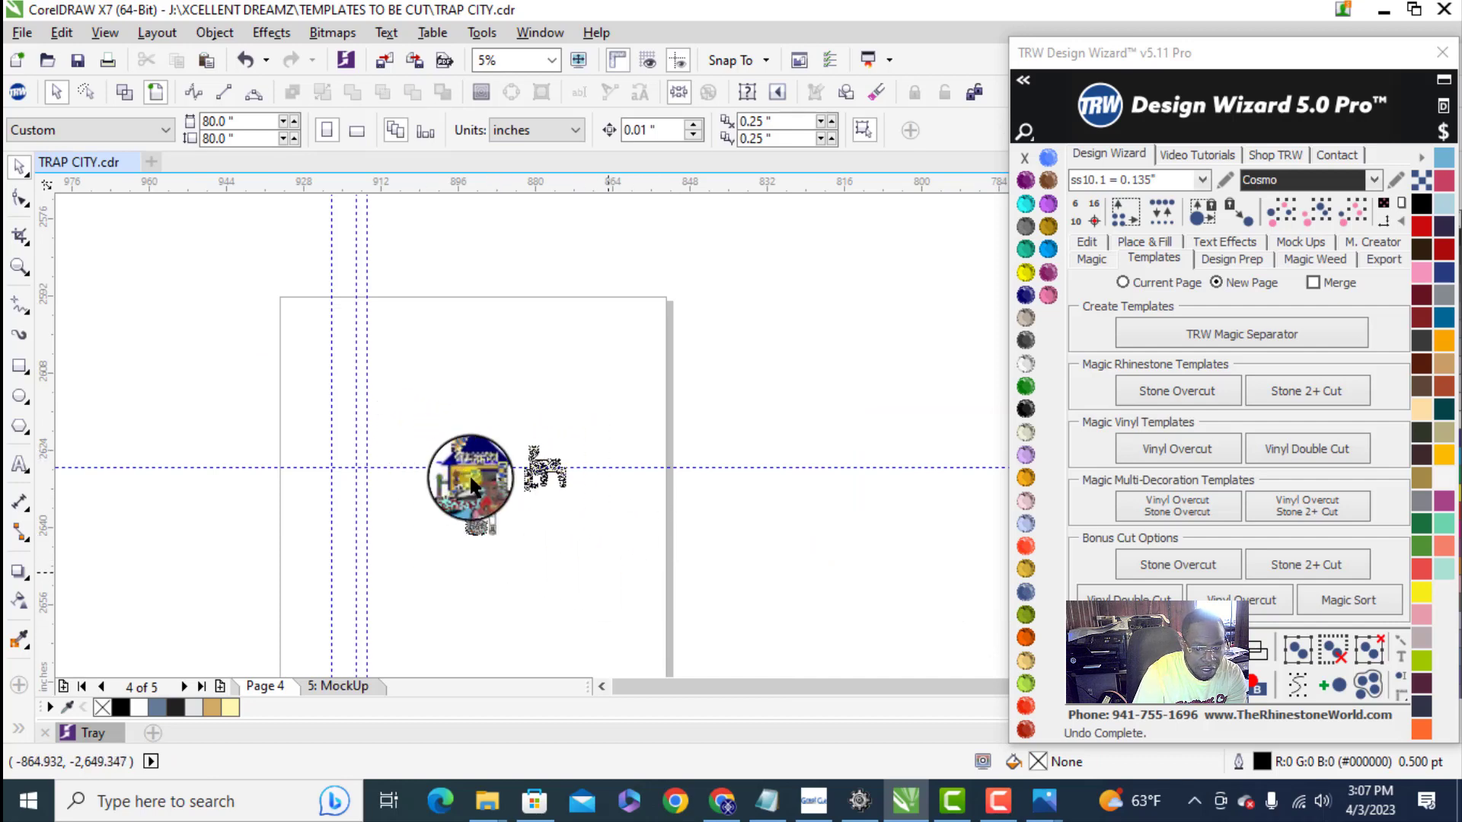
left_click_drag(485, 487, 334, 352)
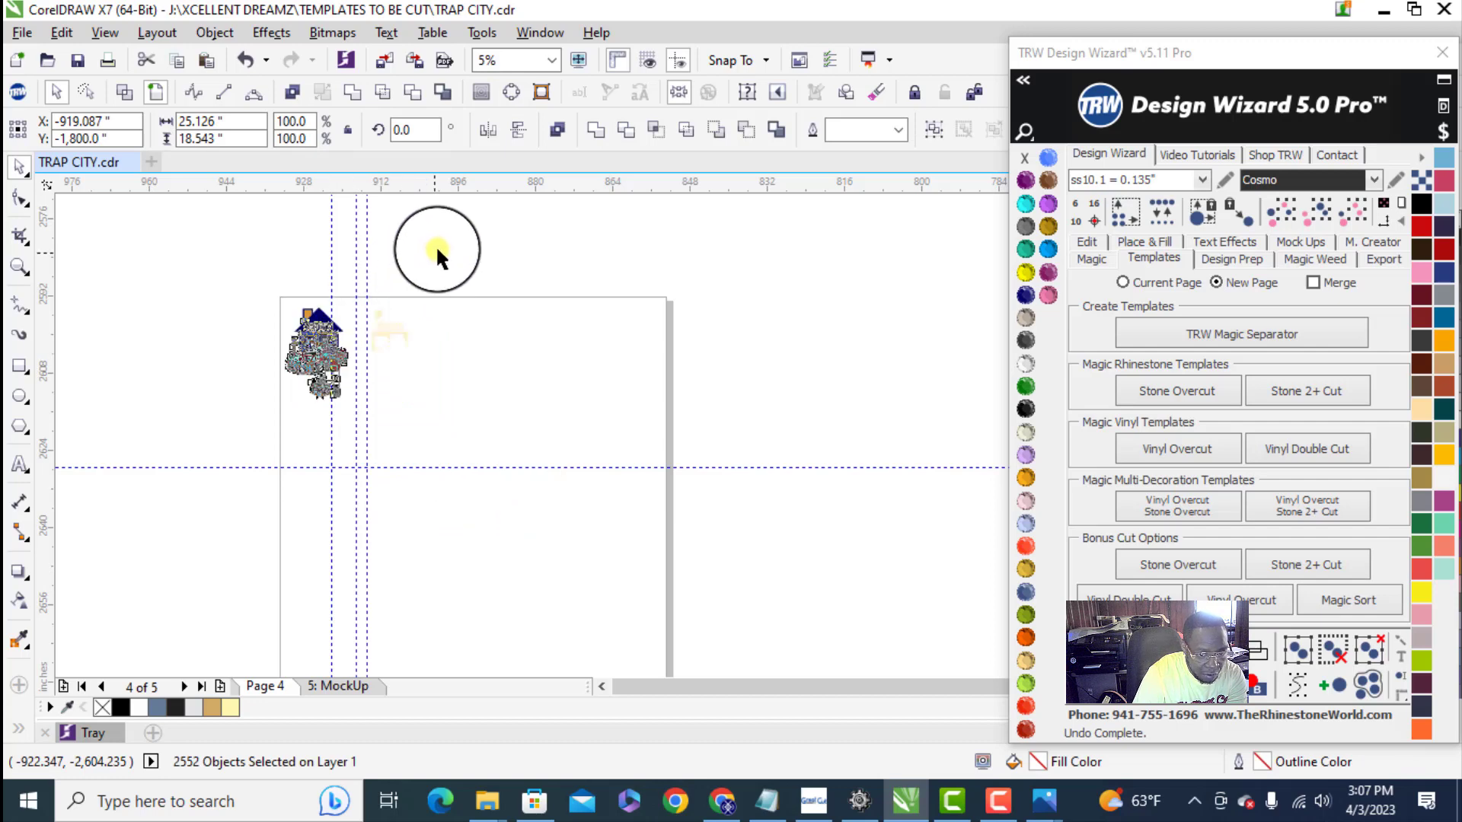
left_click(335, 286)
scroll(342, 328, "up", 4)
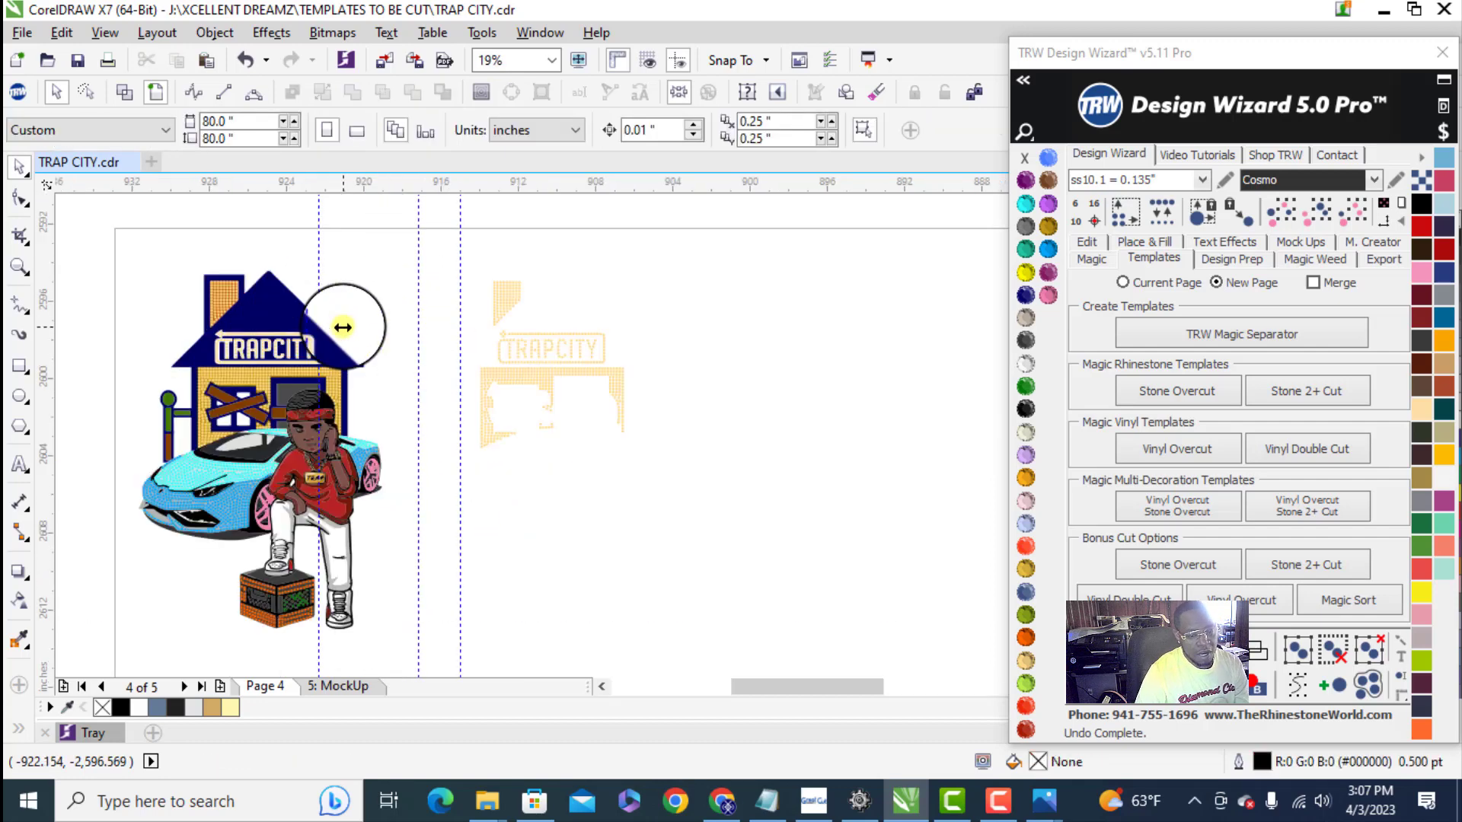
- Move the separated gold stones closer to the design and combine them into one object
left_click_drag(720, 517, 721, 518)
left_click_drag(560, 381, 455, 380)
left_click_drag(693, 344, 608, 344)
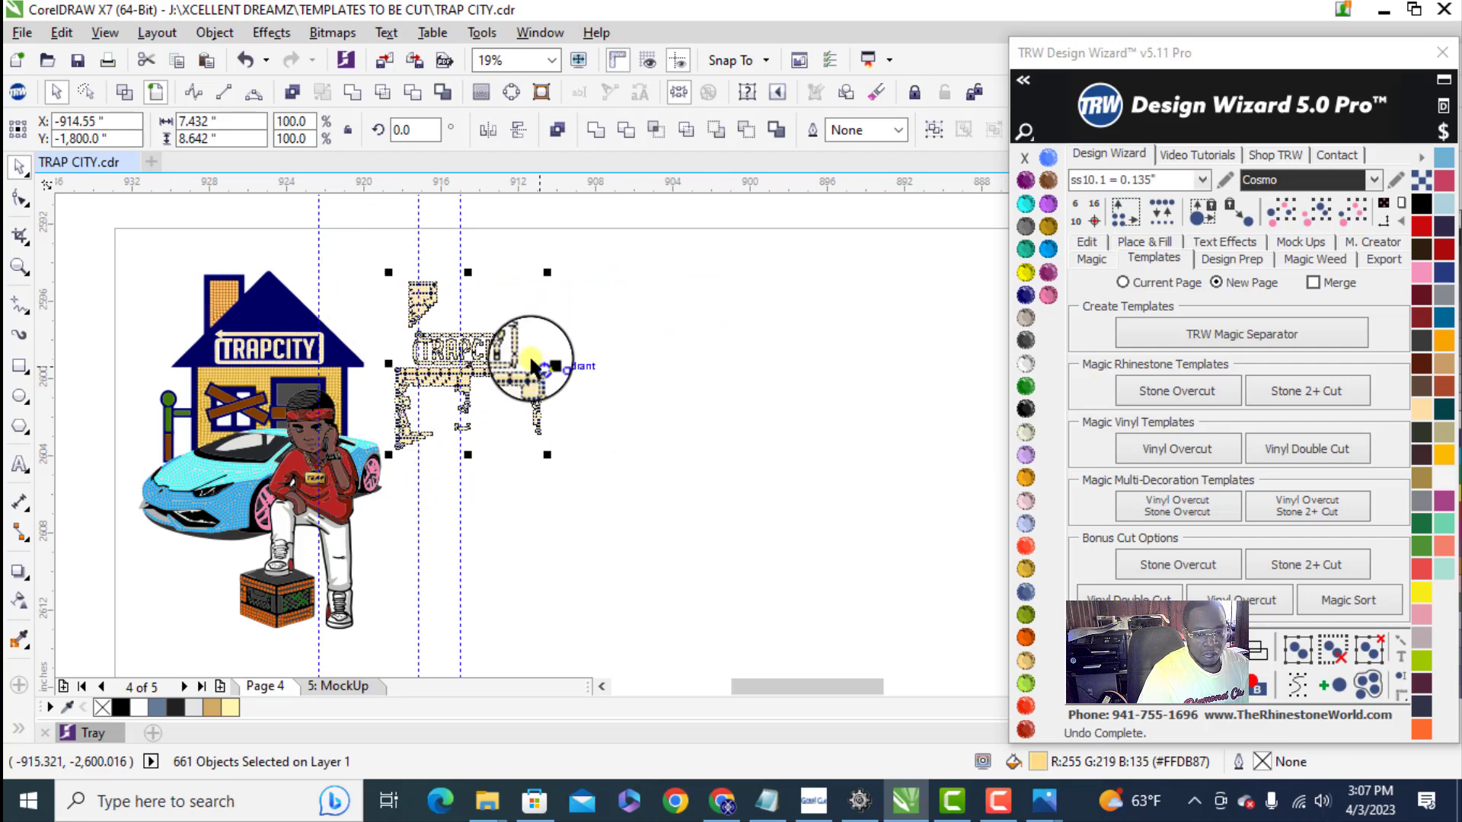
right_click(480, 357)
left_click(545, 389)
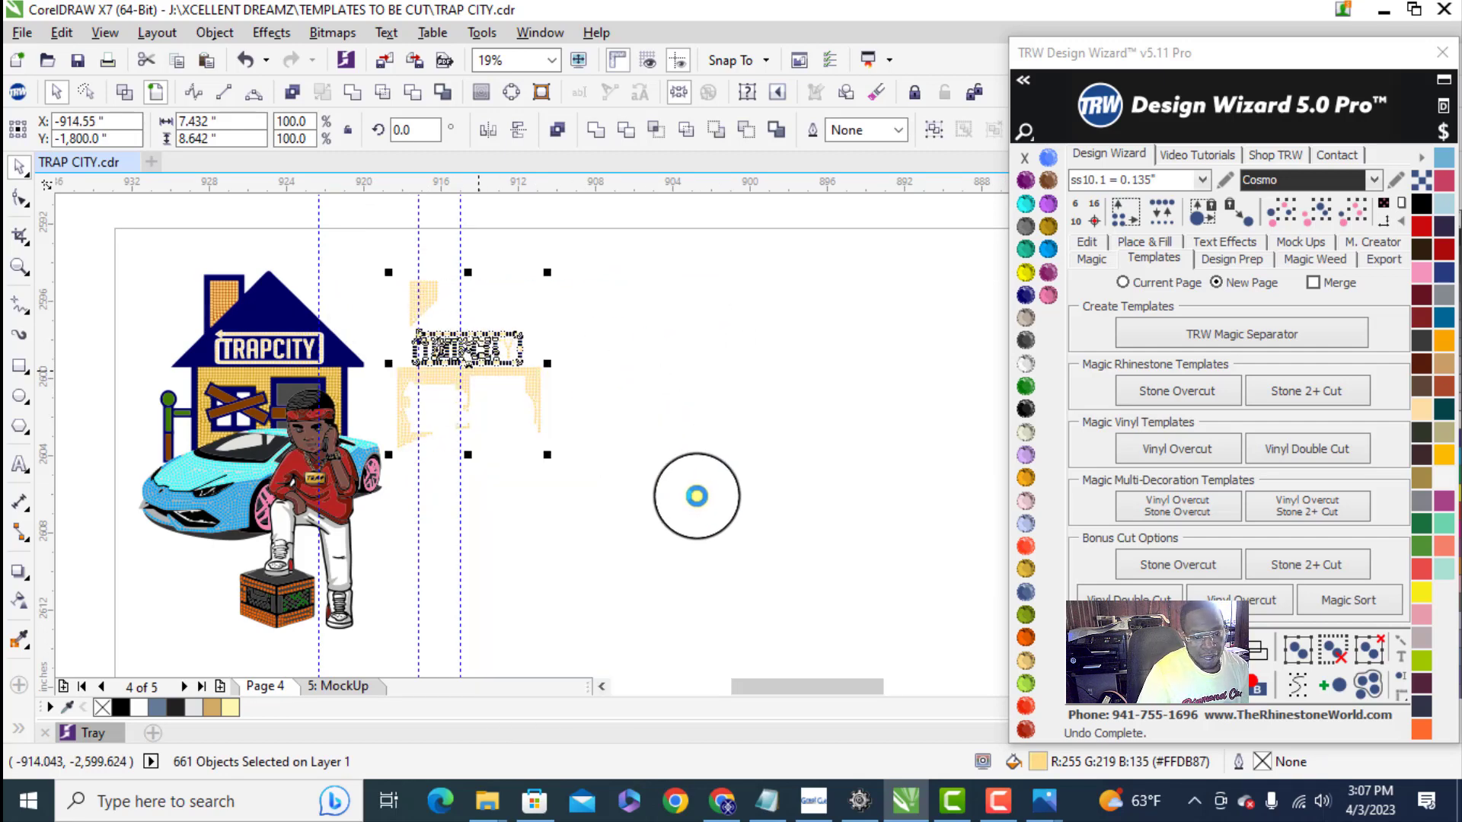
- Select all light blue car stones by same color and size, move them beyond the gold stones, and combine them
left_click(185, 472)
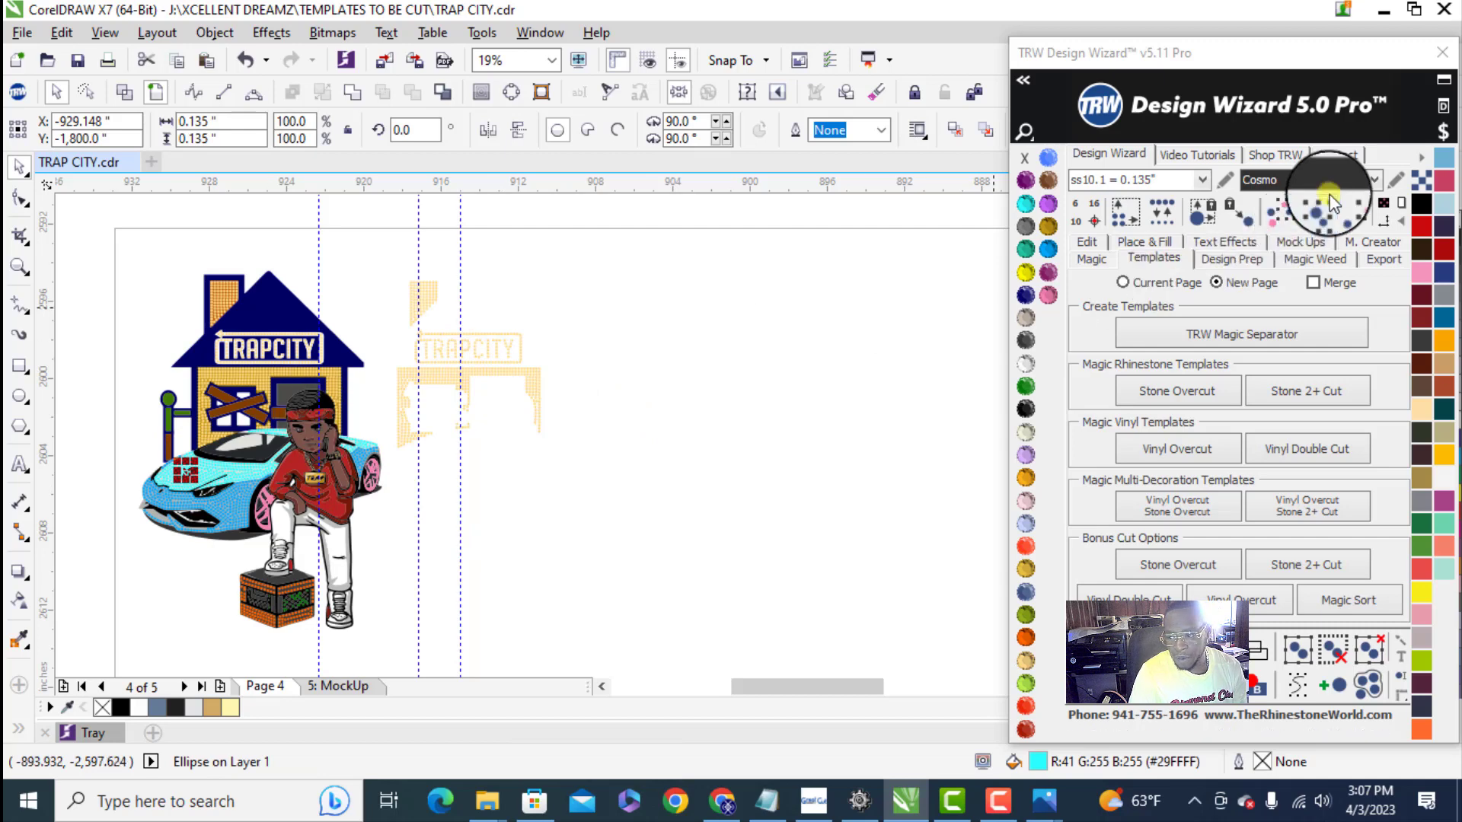
left_click(1352, 211)
left_click(198, 472)
left_click_drag(198, 472, 646, 466)
right_click(646, 465)
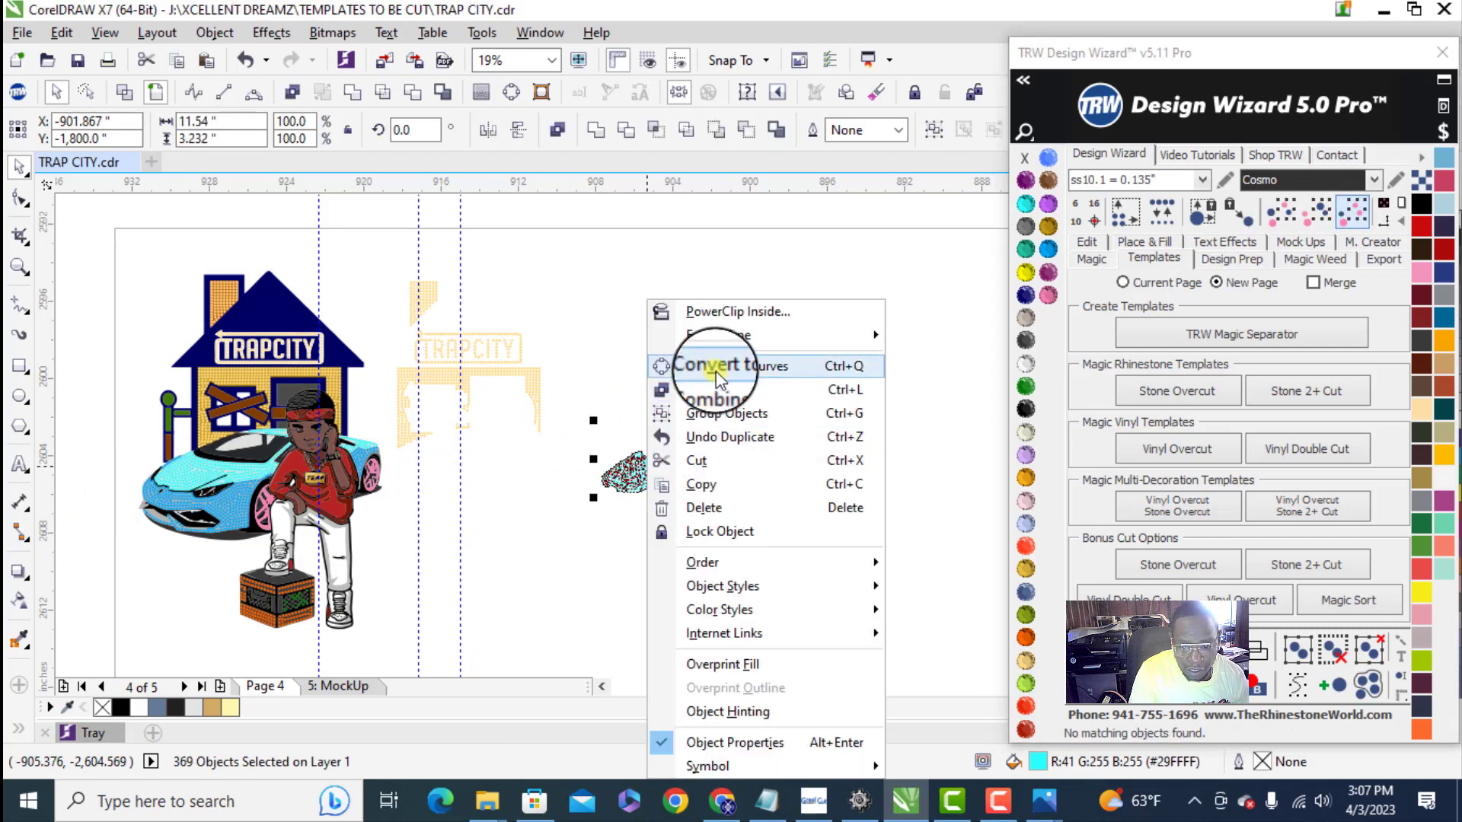
left_click(726, 395)
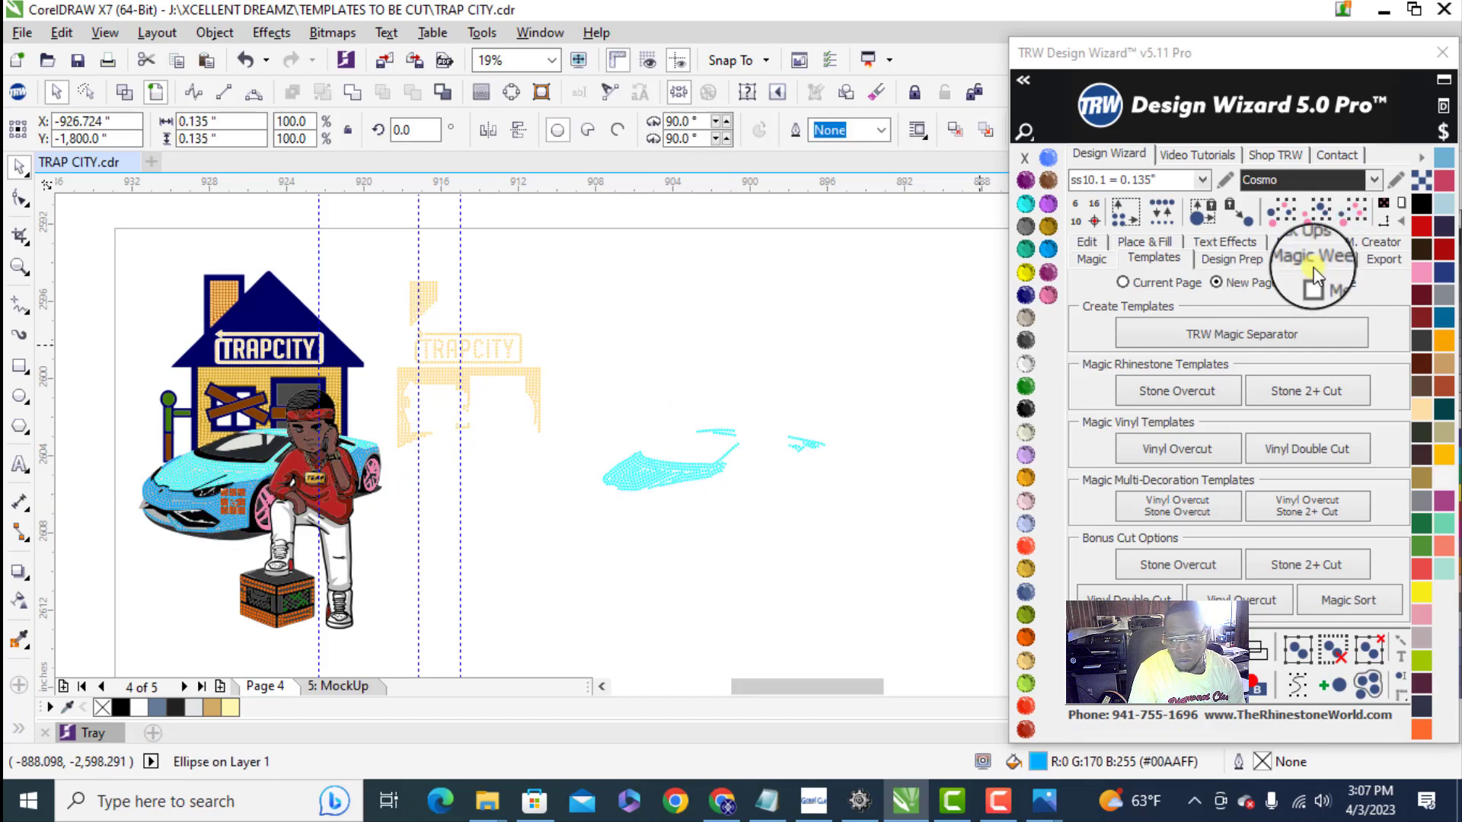
- Select all darker blue car stones by same color and size, move them beyond the light blue stones, and combine them
left_click(1359, 213)
left_click(213, 500)
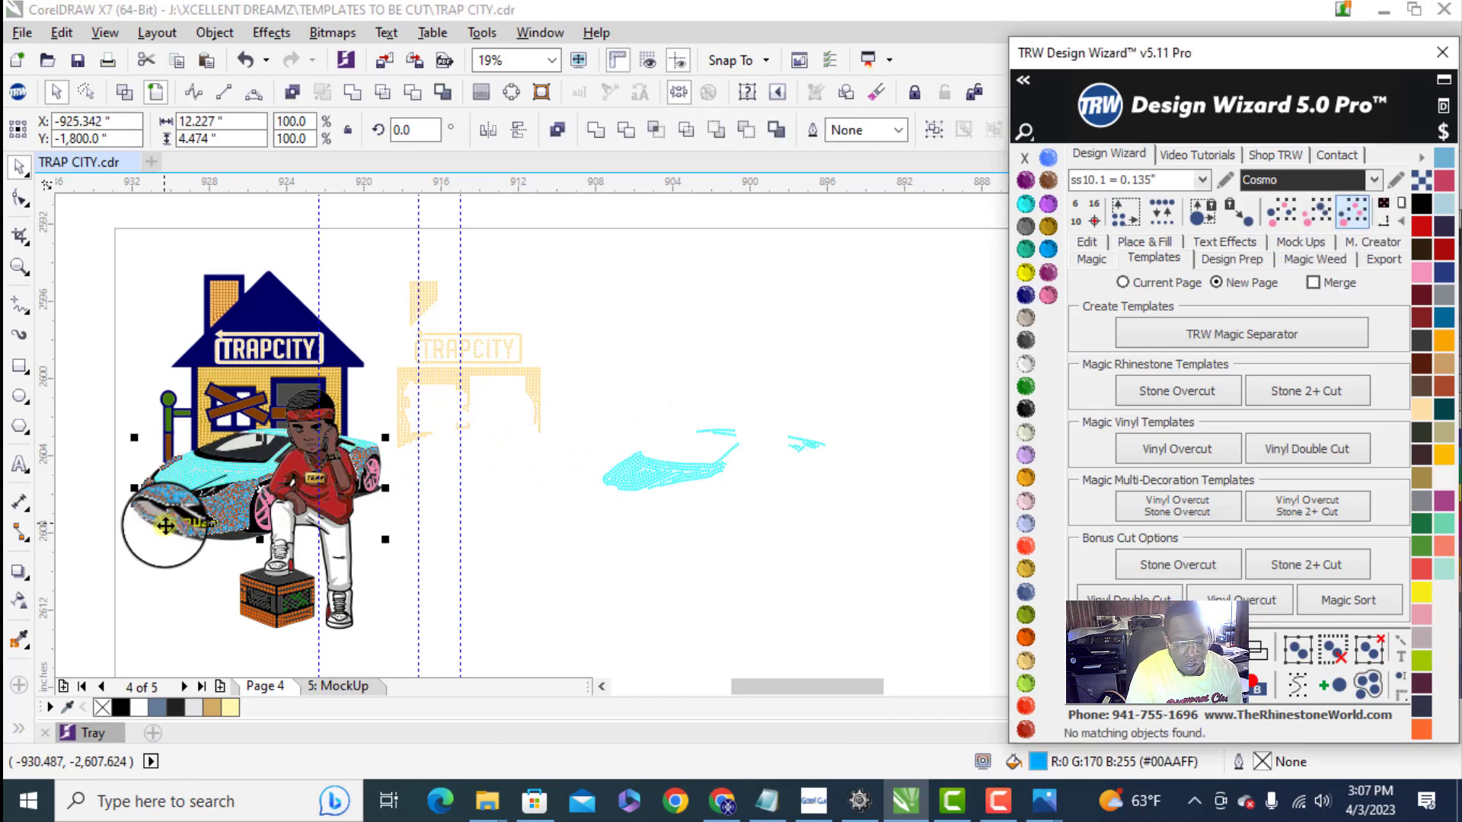
scroll(213, 502, "down", 2)
left_click_drag(213, 511, 632, 505)
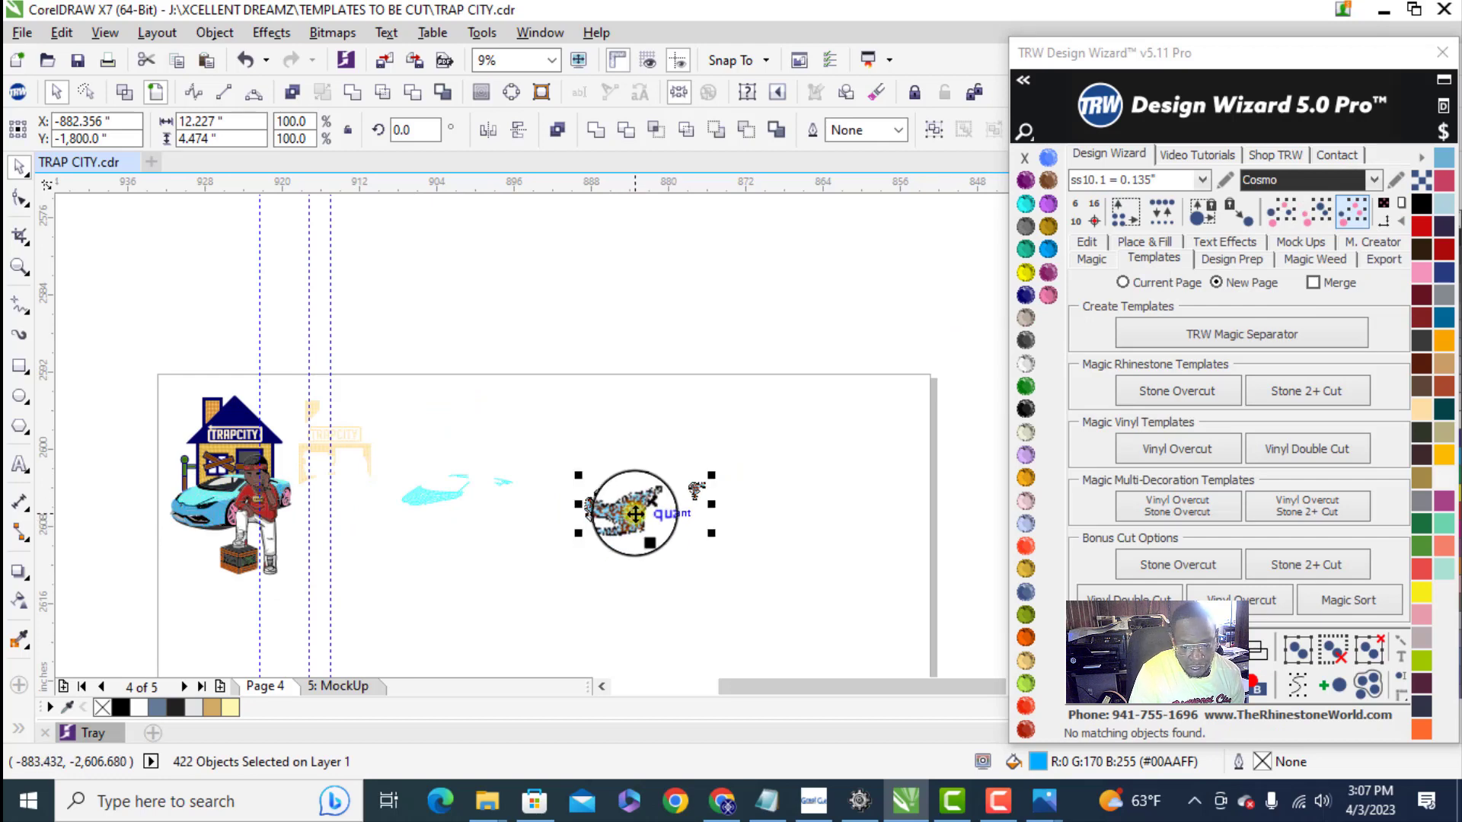
right_click(634, 503)
left_click(724, 129)
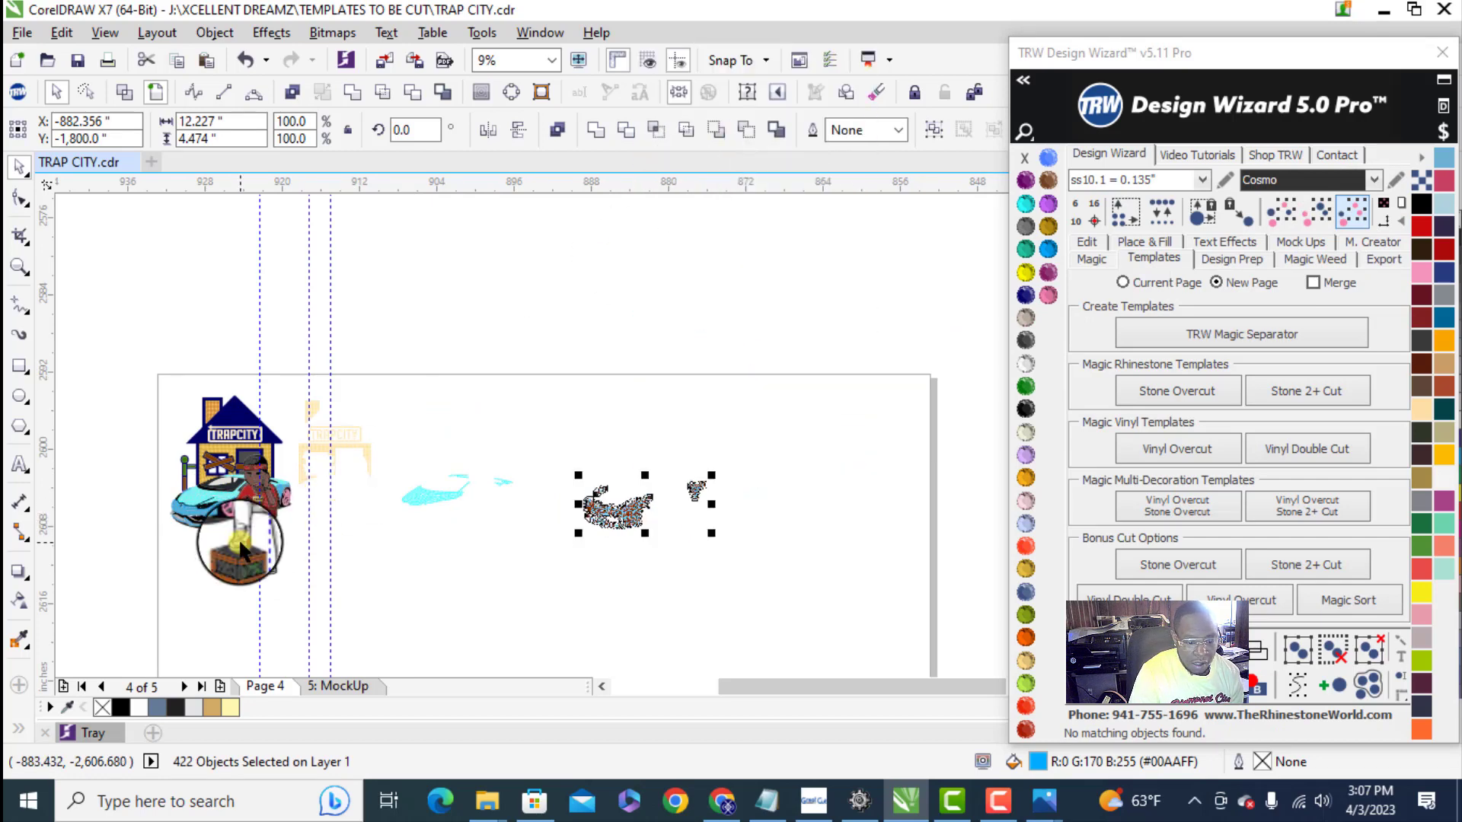
- Select all orange box stones by same color and size, move them below the separated car stones, and combine them
left_click(246, 565)
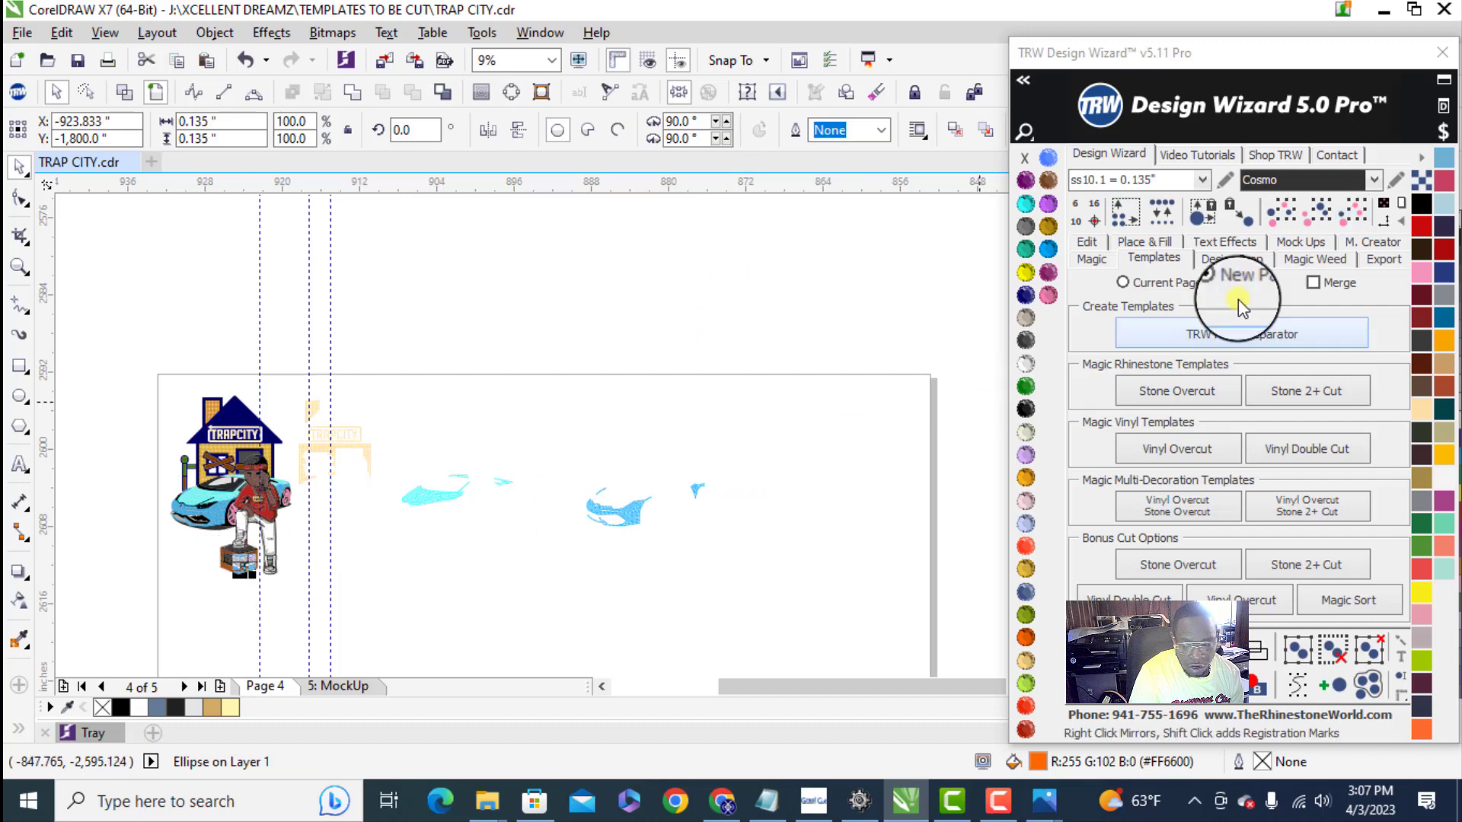
left_click(1349, 209)
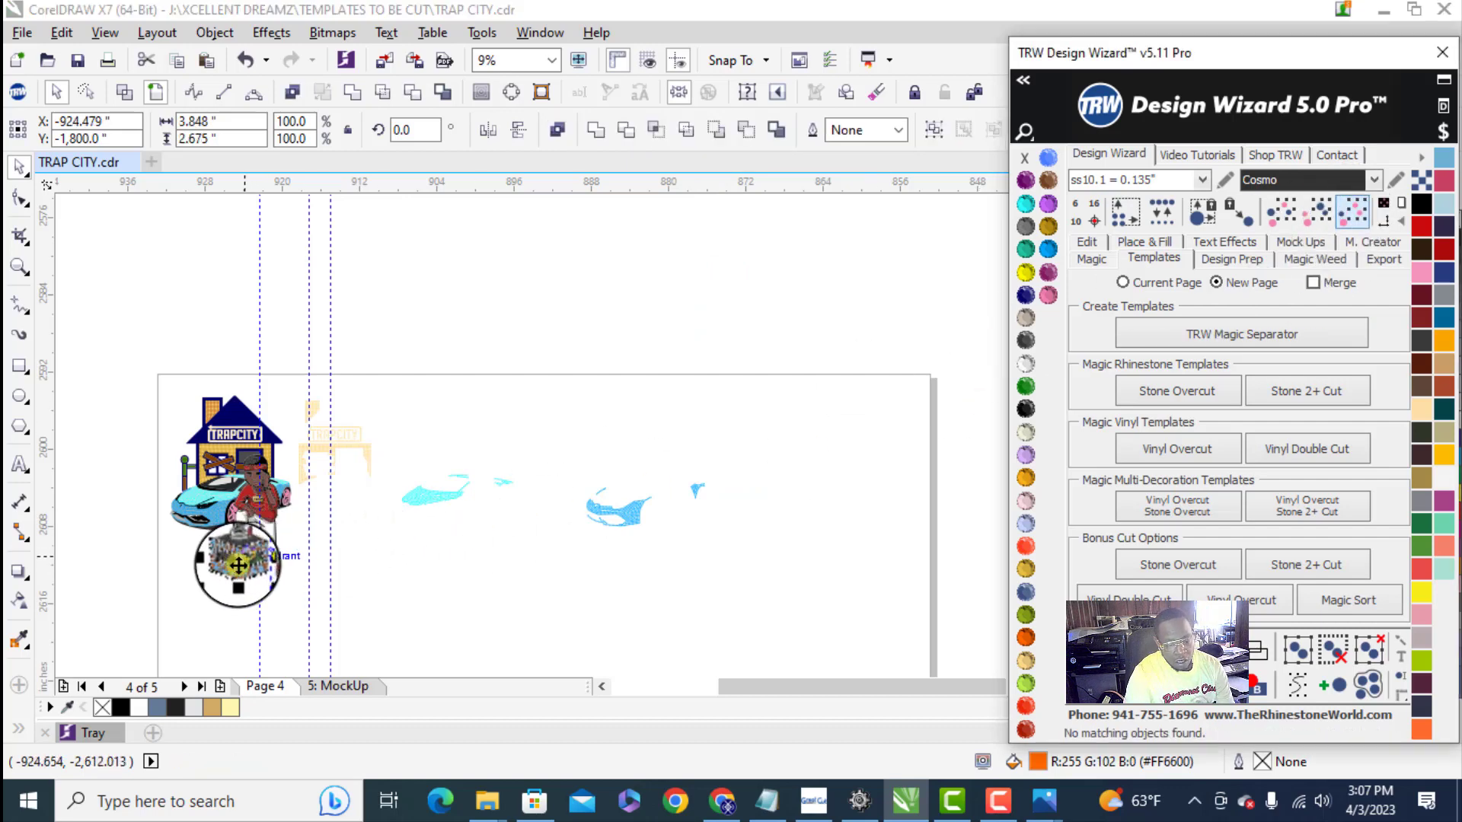
left_click_drag(253, 557, 548, 564)
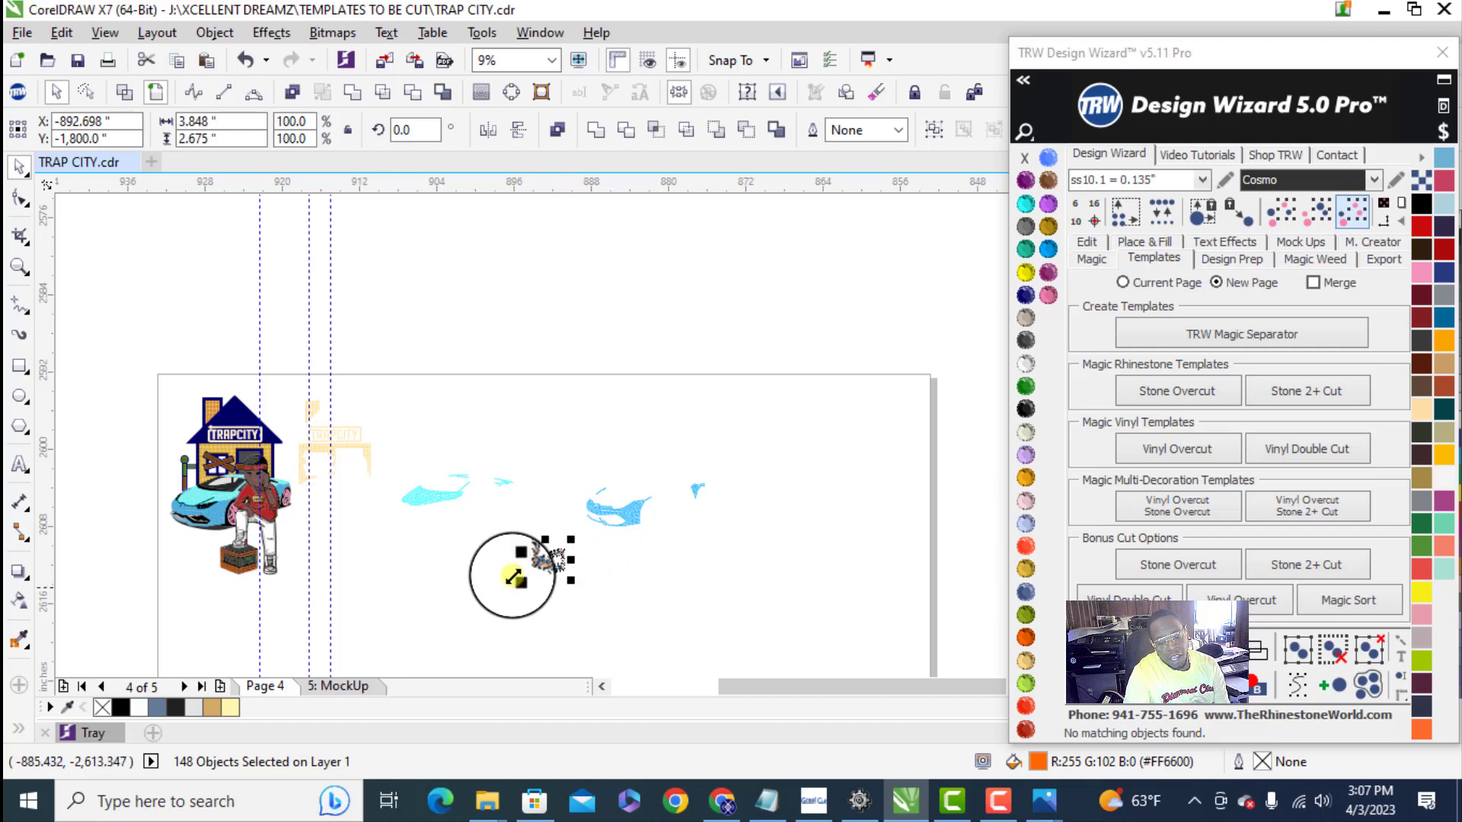
scroll(515, 576, "up", 5)
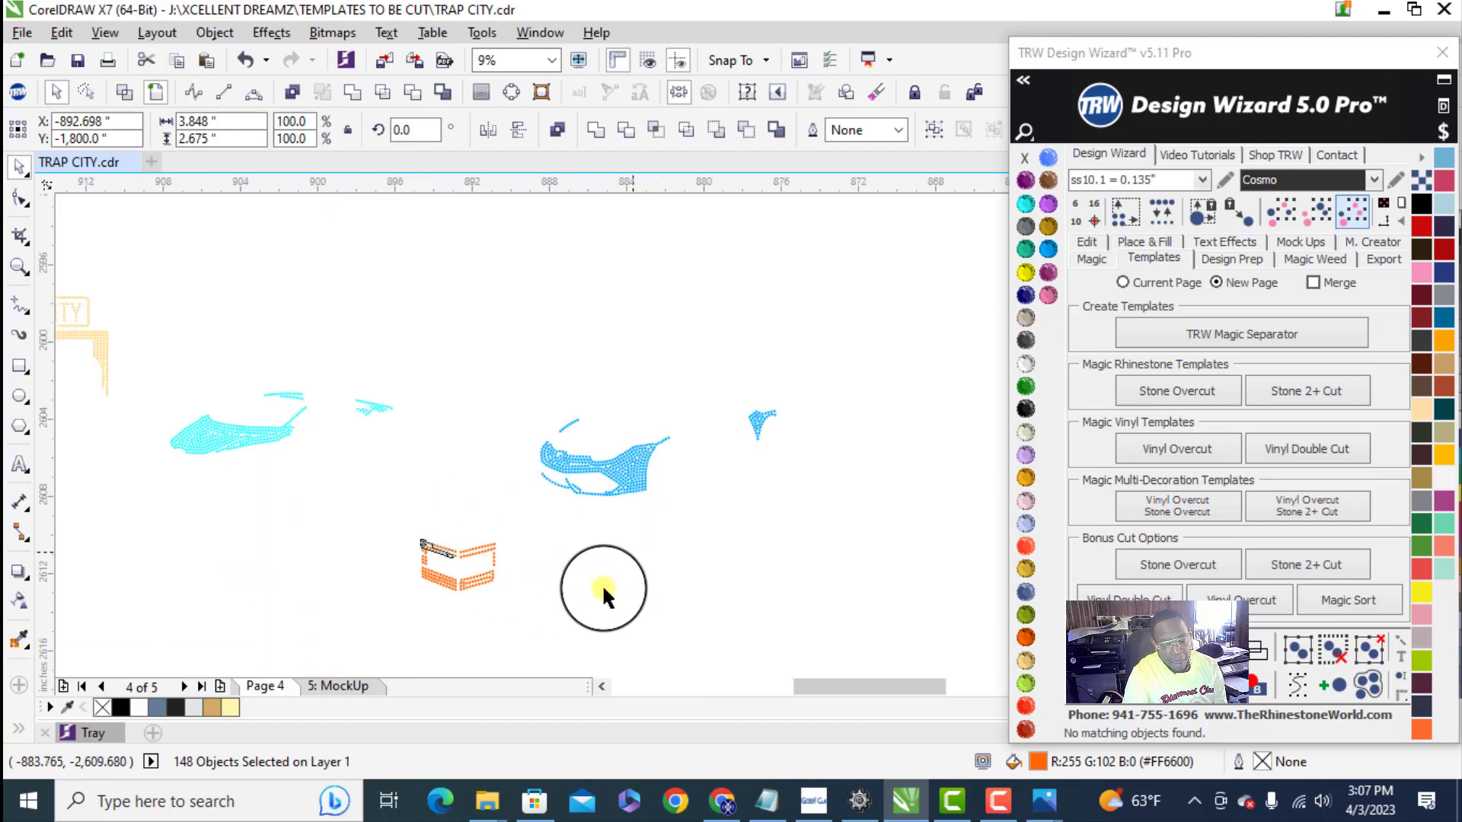
right_click(462, 571)
left_click(559, 190)
scroll(675, 538, "down", 2)
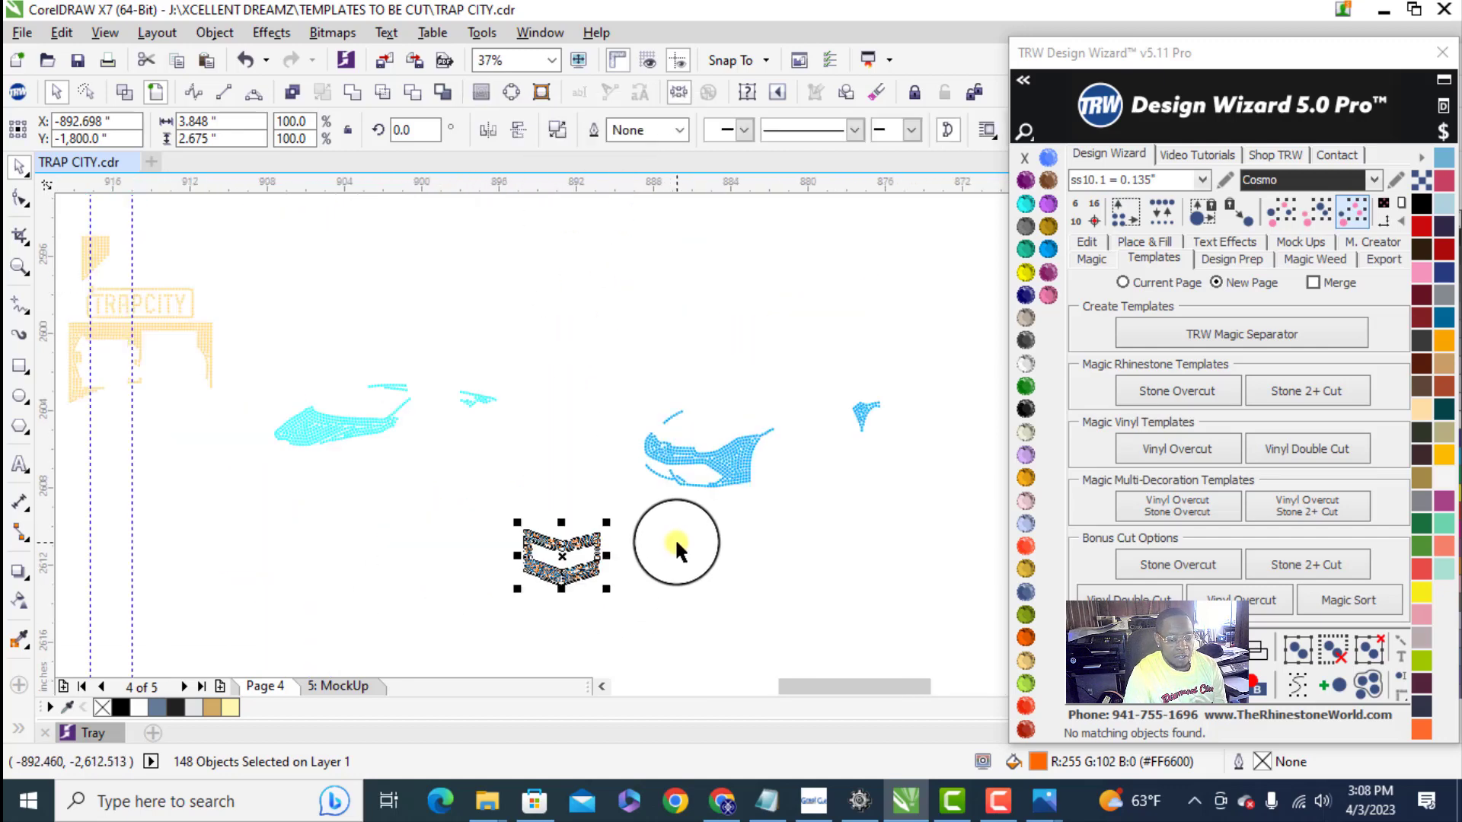
- Move the combined light blue car stones directly above the separated darker blue car stones
scroll(711, 555, "down", 3)
left_click(605, 545)
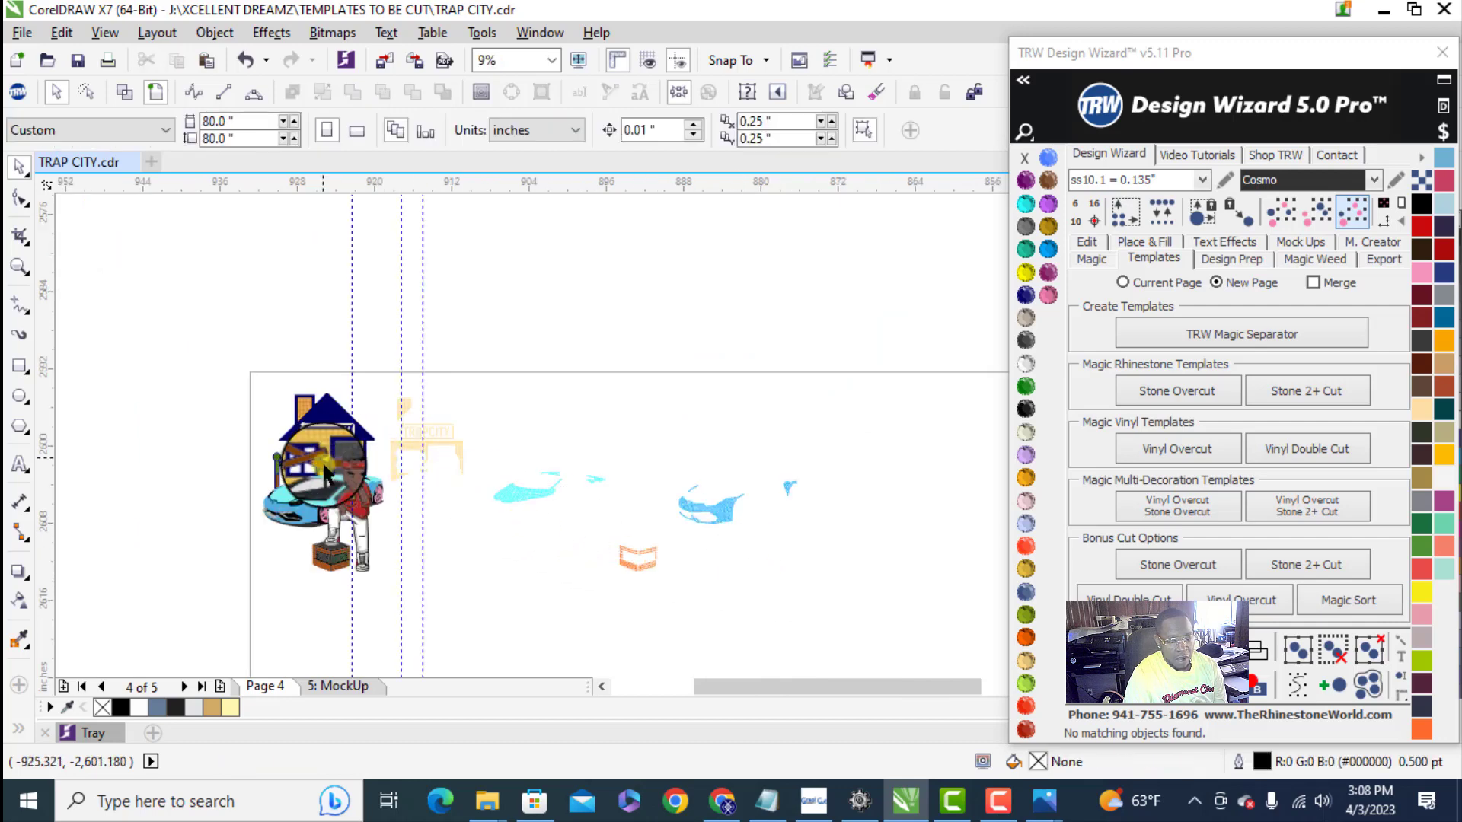
scroll(411, 511, "up", 2)
scroll(328, 522, "down", 2)
scroll(626, 516, "up", 1)
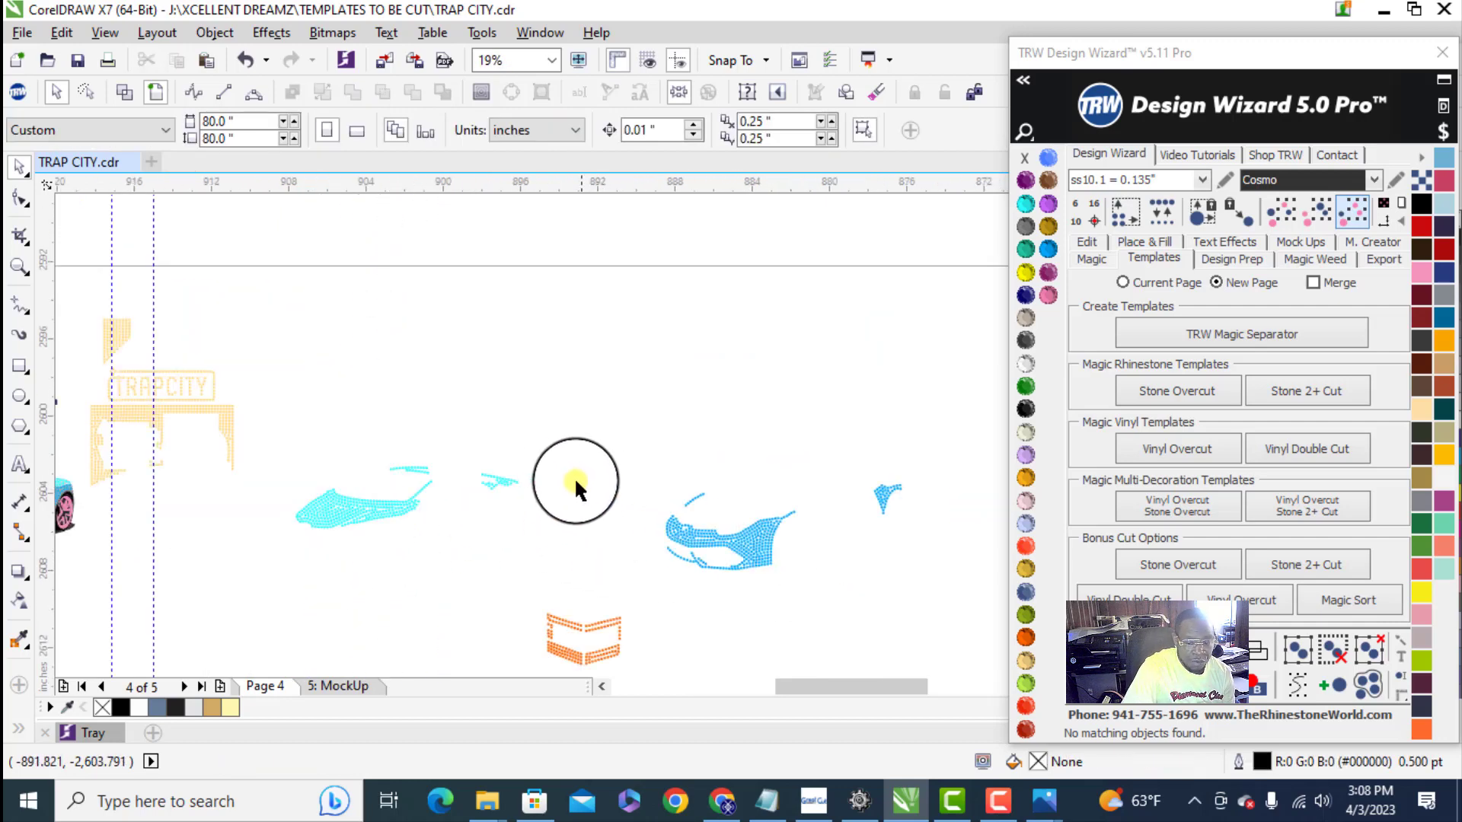
left_click(508, 479)
left_click_drag(674, 480, 876, 442)
- Select the light and darker blue car stones together and move them closer to the gold stones, above the orange box stones
left_click_drag(631, 391, 749, 486)
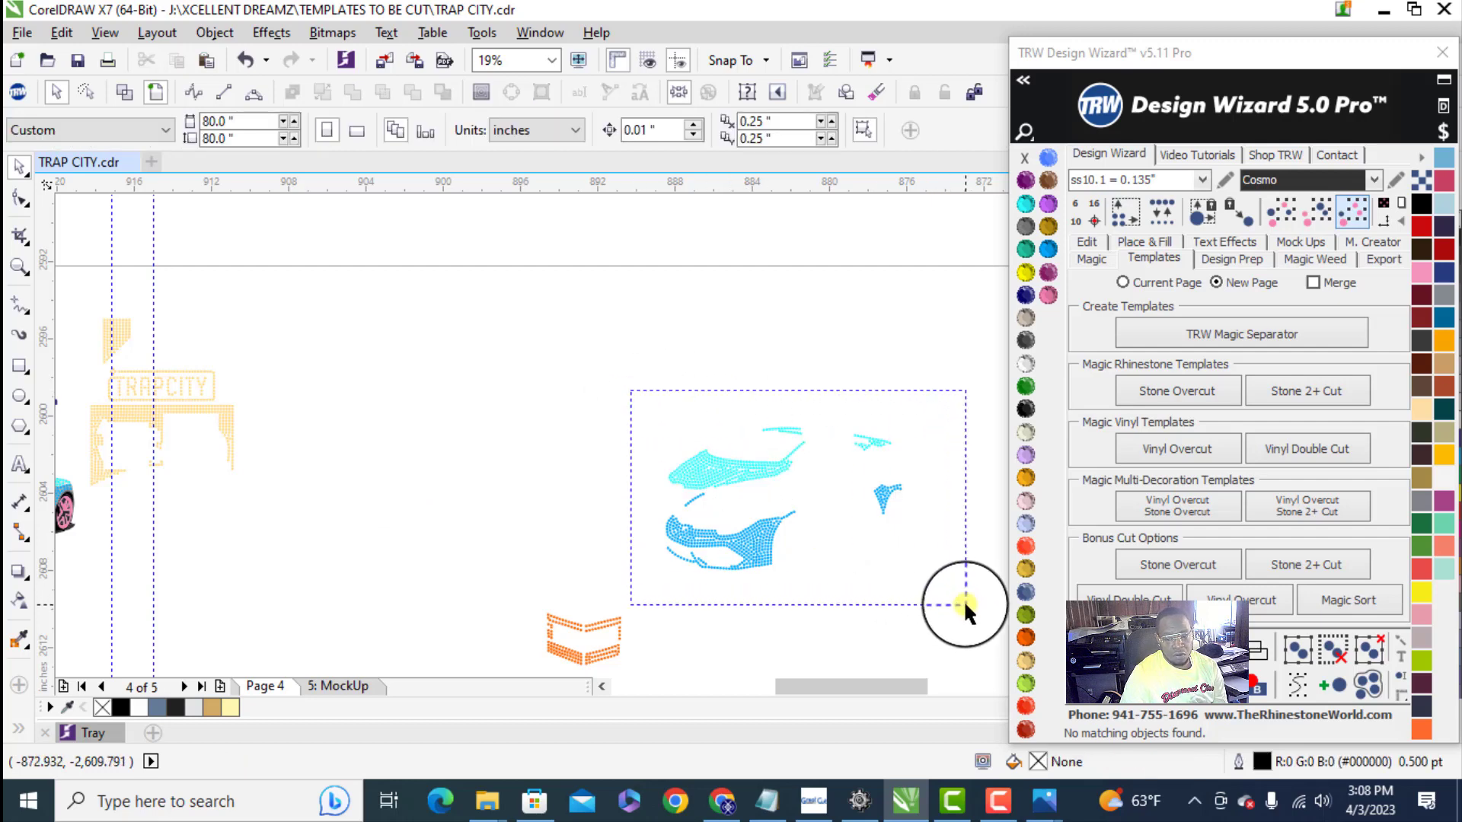
left_click_drag(963, 600, 962, 600)
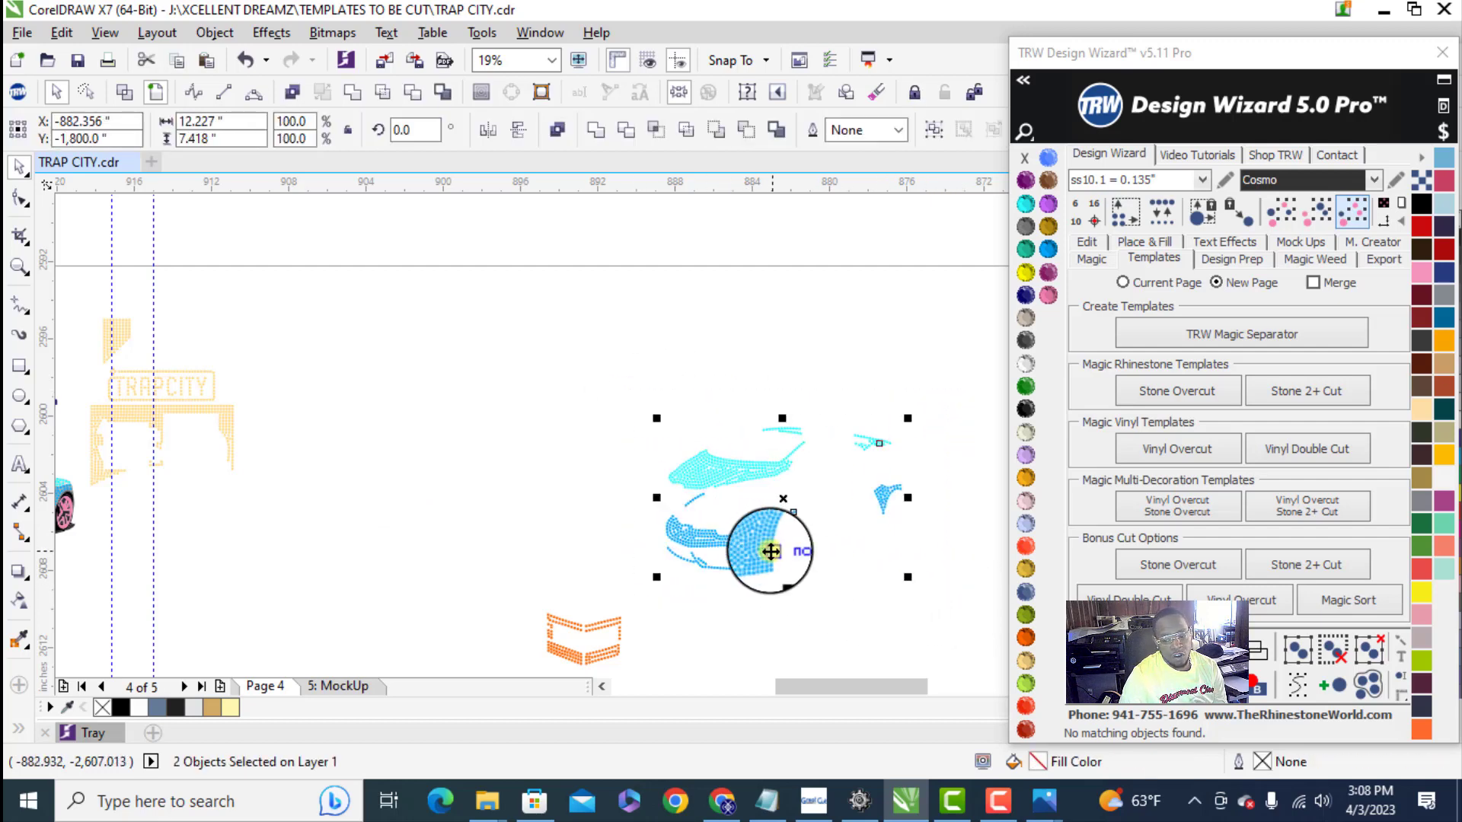
left_click_drag(771, 552, 512, 457)
left_click(614, 301)
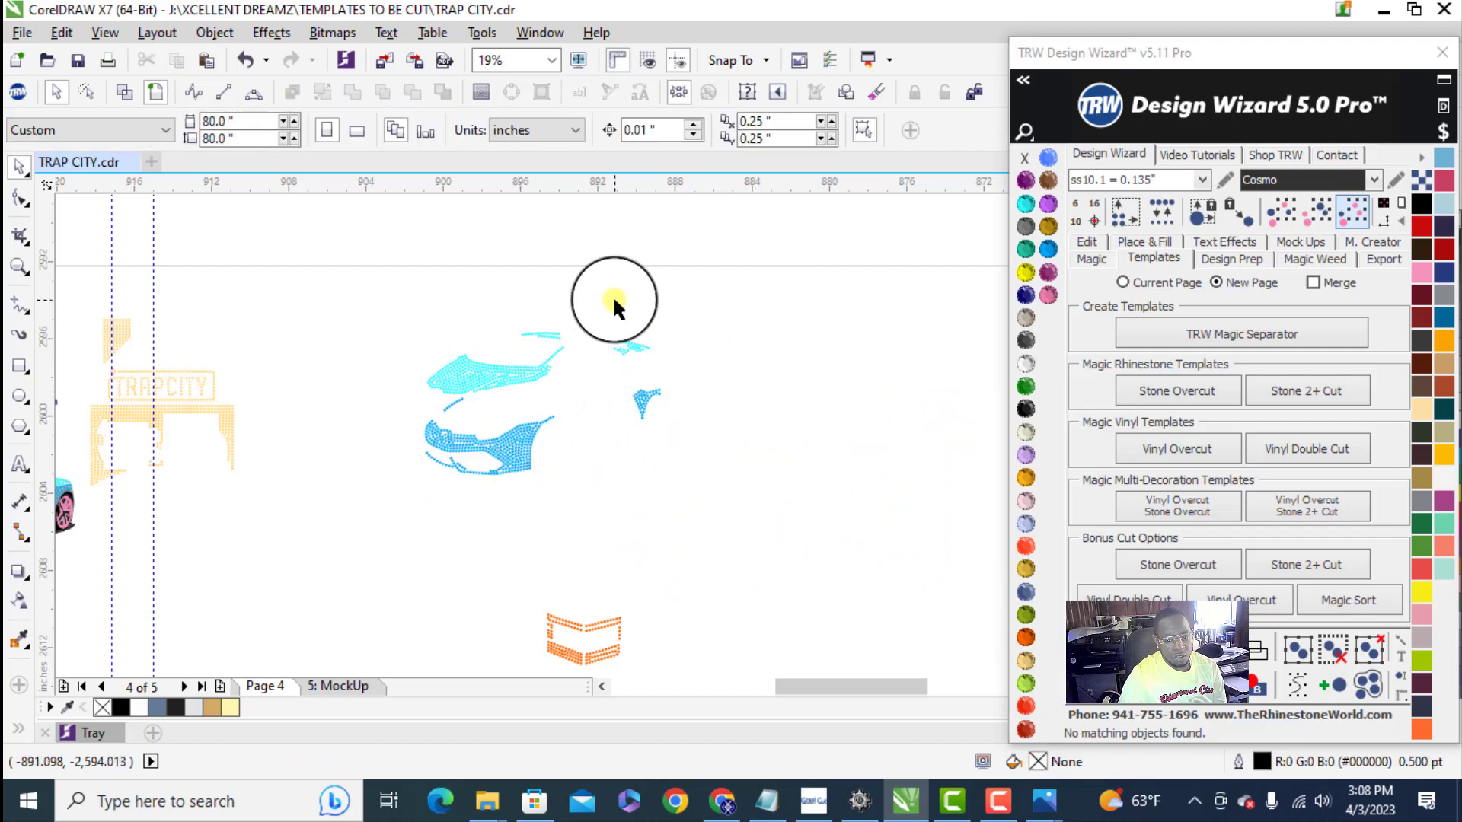
- Break the light blue car stones apart and move their small detached cluster closer to the main group
left_click(621, 349)
right_click(636, 313)
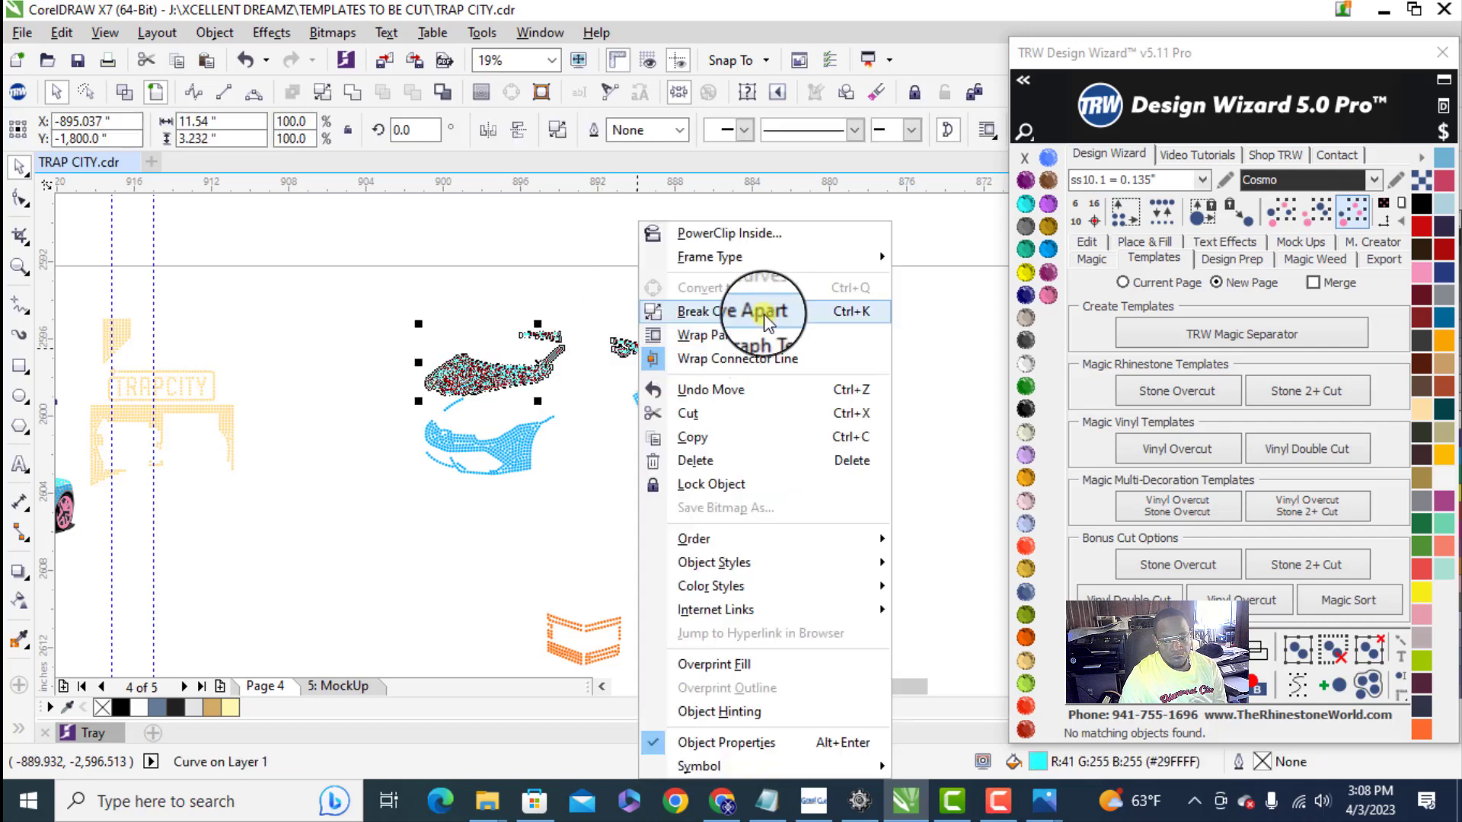
left_click(763, 313)
left_click_drag(701, 375, 605, 335)
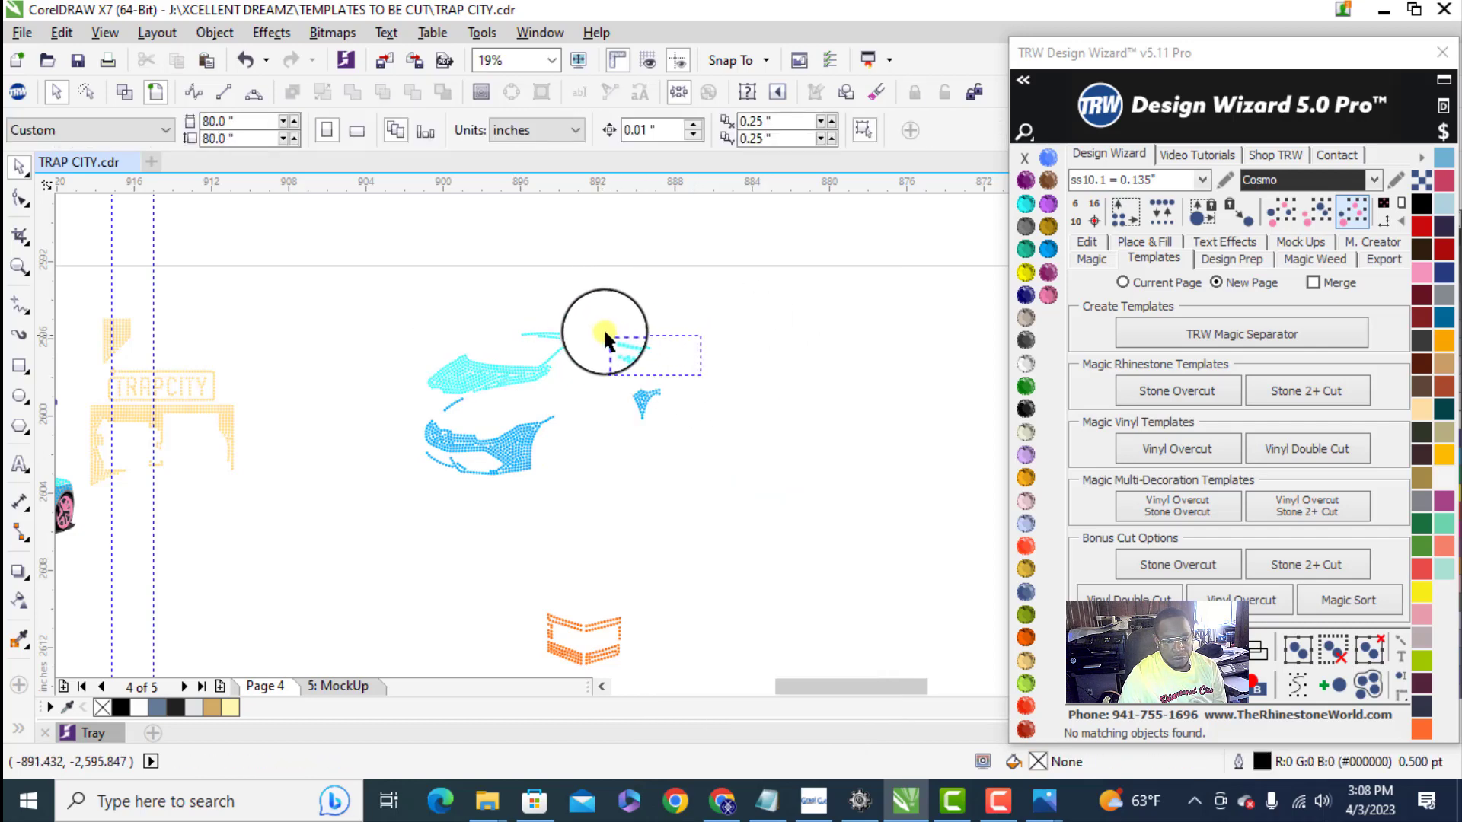
scroll(599, 335, "up", 2)
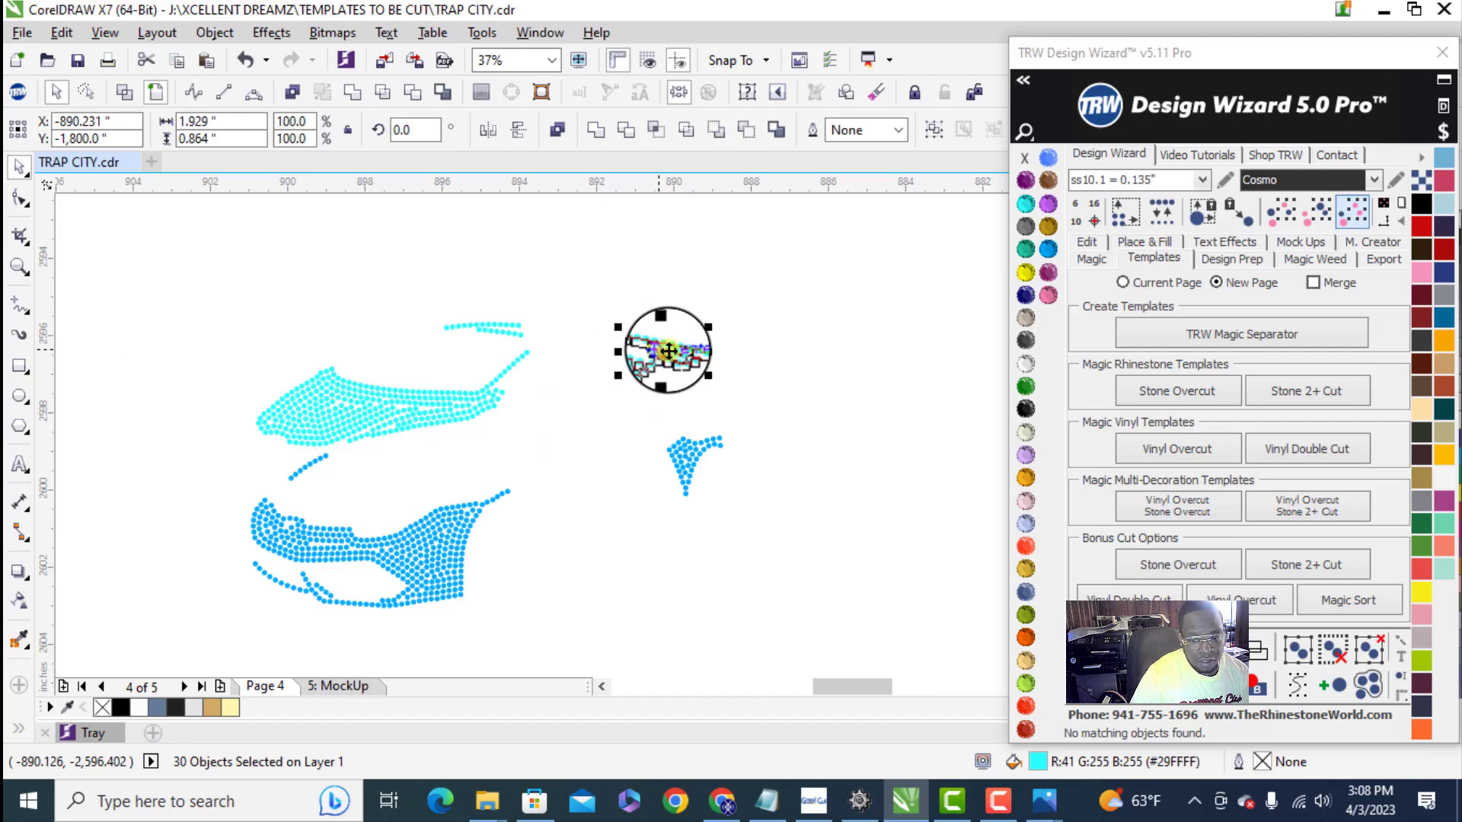
left_click(277, 307)
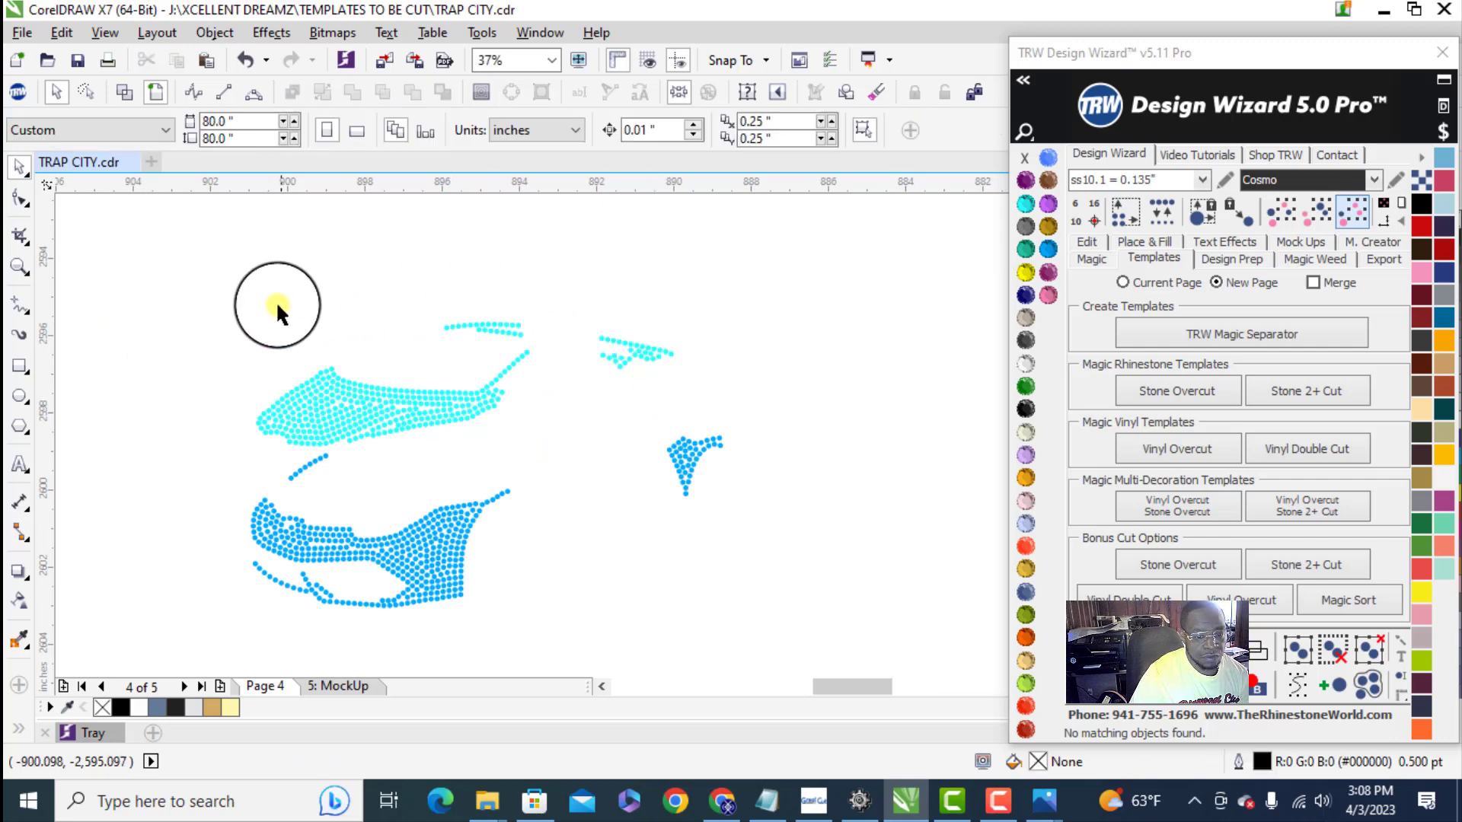
- Check the overall width of the light blue stones and shift their small cluster slightly away from the main group
left_click_drag(230, 292, 683, 527)
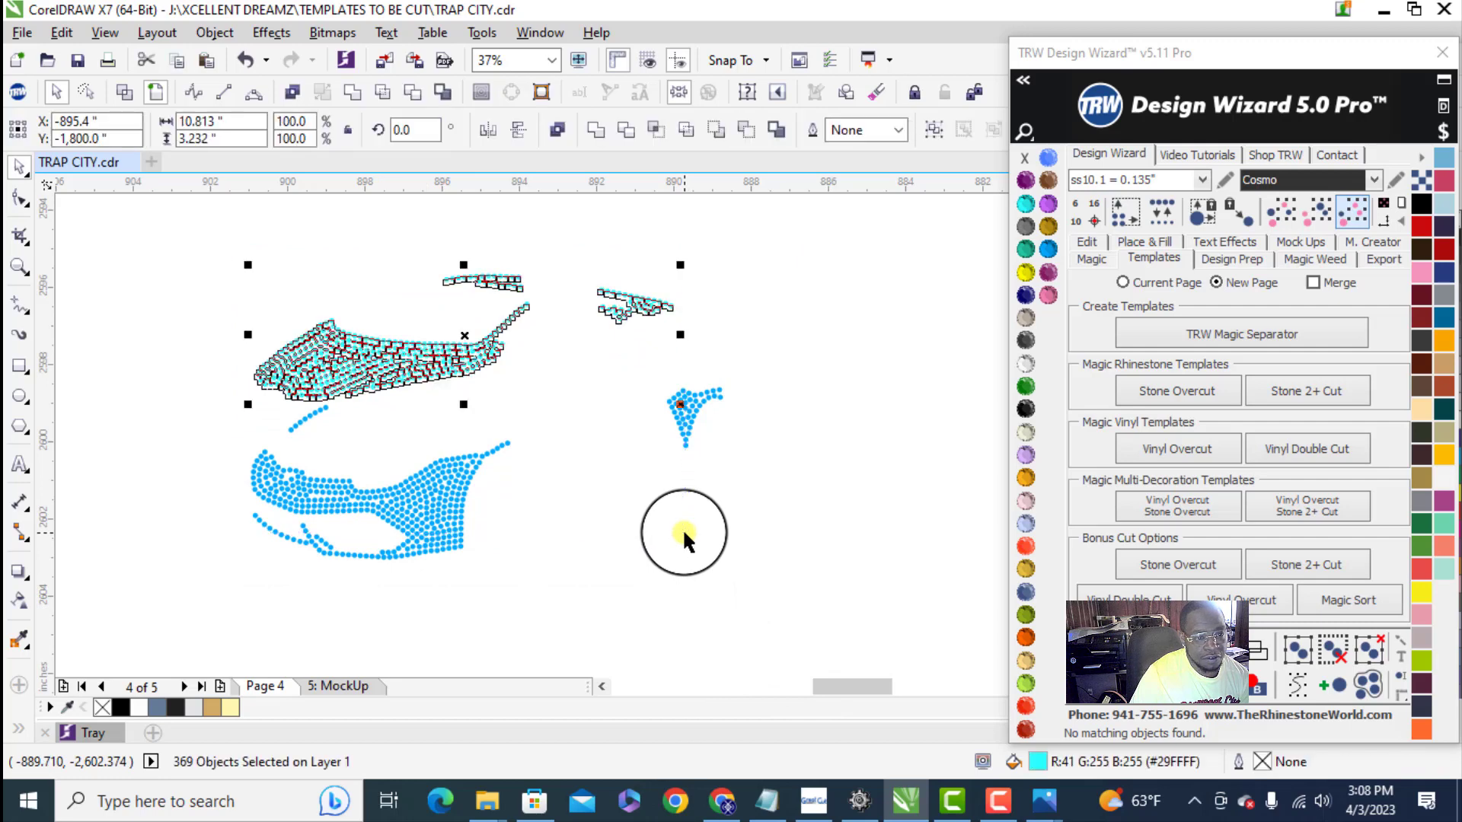
left_click(750, 527)
left_click_drag(578, 262, 663, 306)
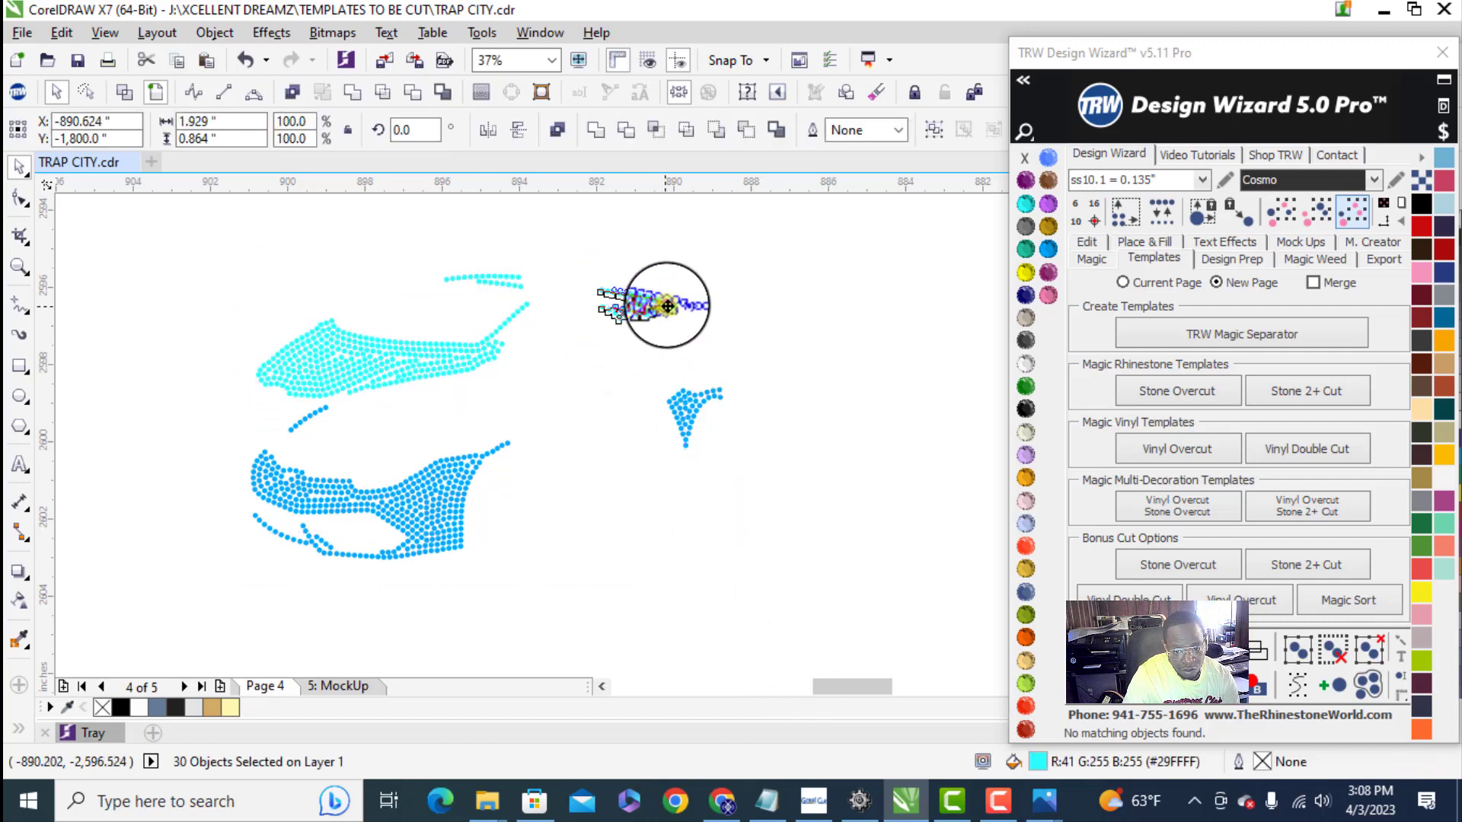
left_click(215, 268)
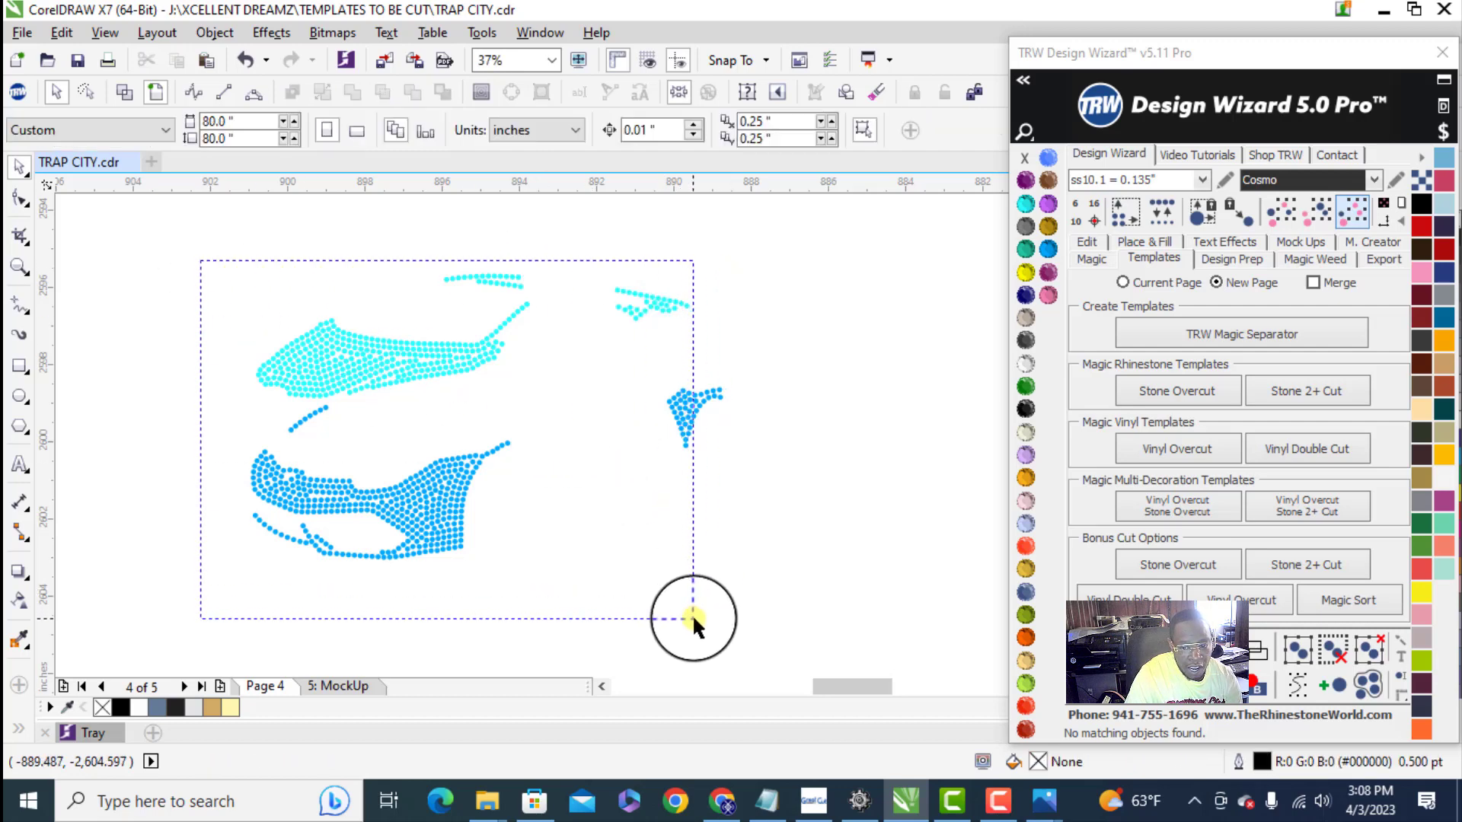
left_click_drag(692, 614, 697, 619)
left_click(761, 586)
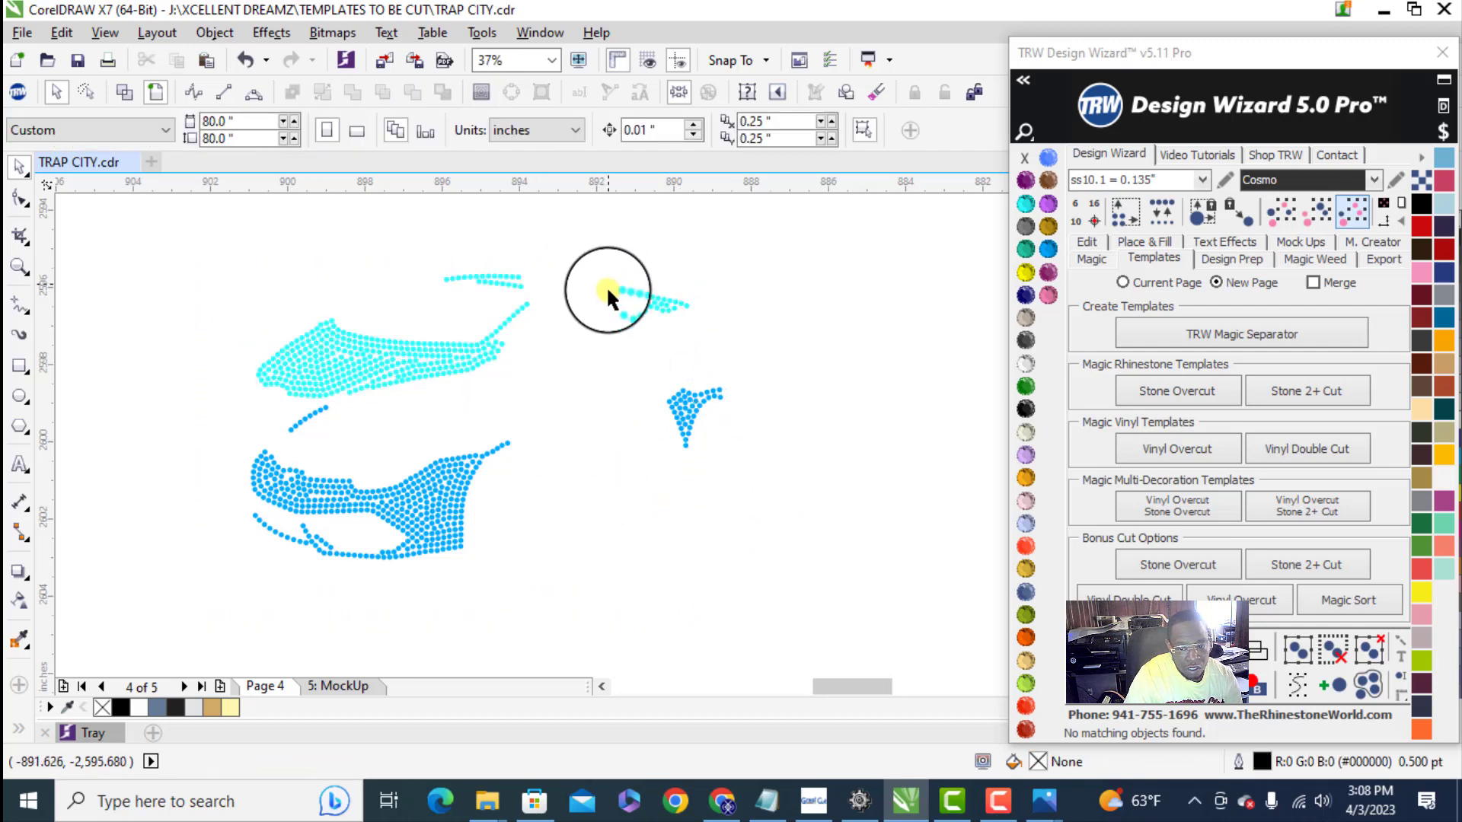
- Nudge the small light blue cluster slightly farther outward and select all light blue stones to check their overall width
scroll(606, 285, "up", 2)
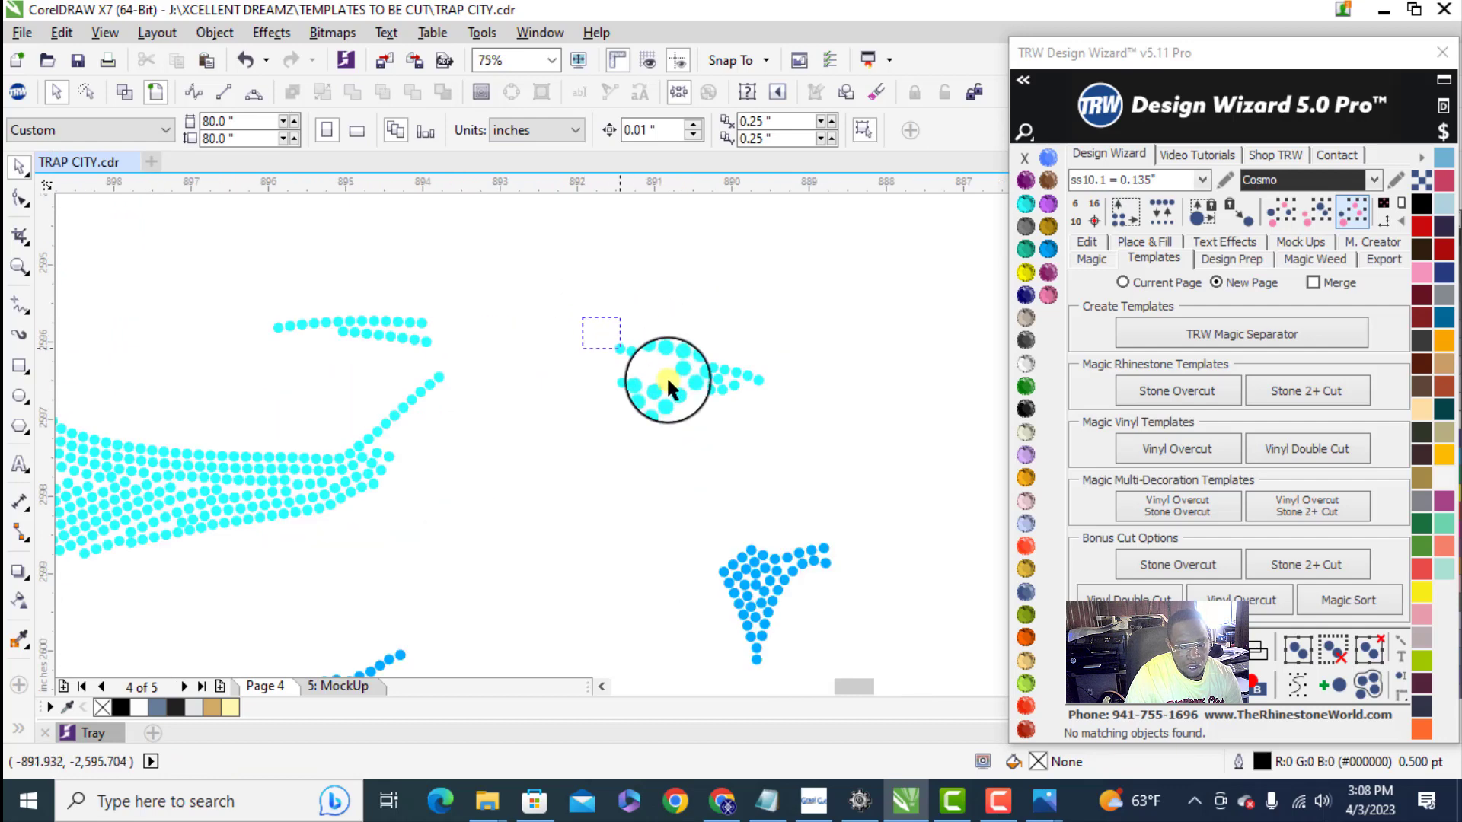
left_click_drag(665, 377, 777, 365)
scroll(773, 369, "up", 2)
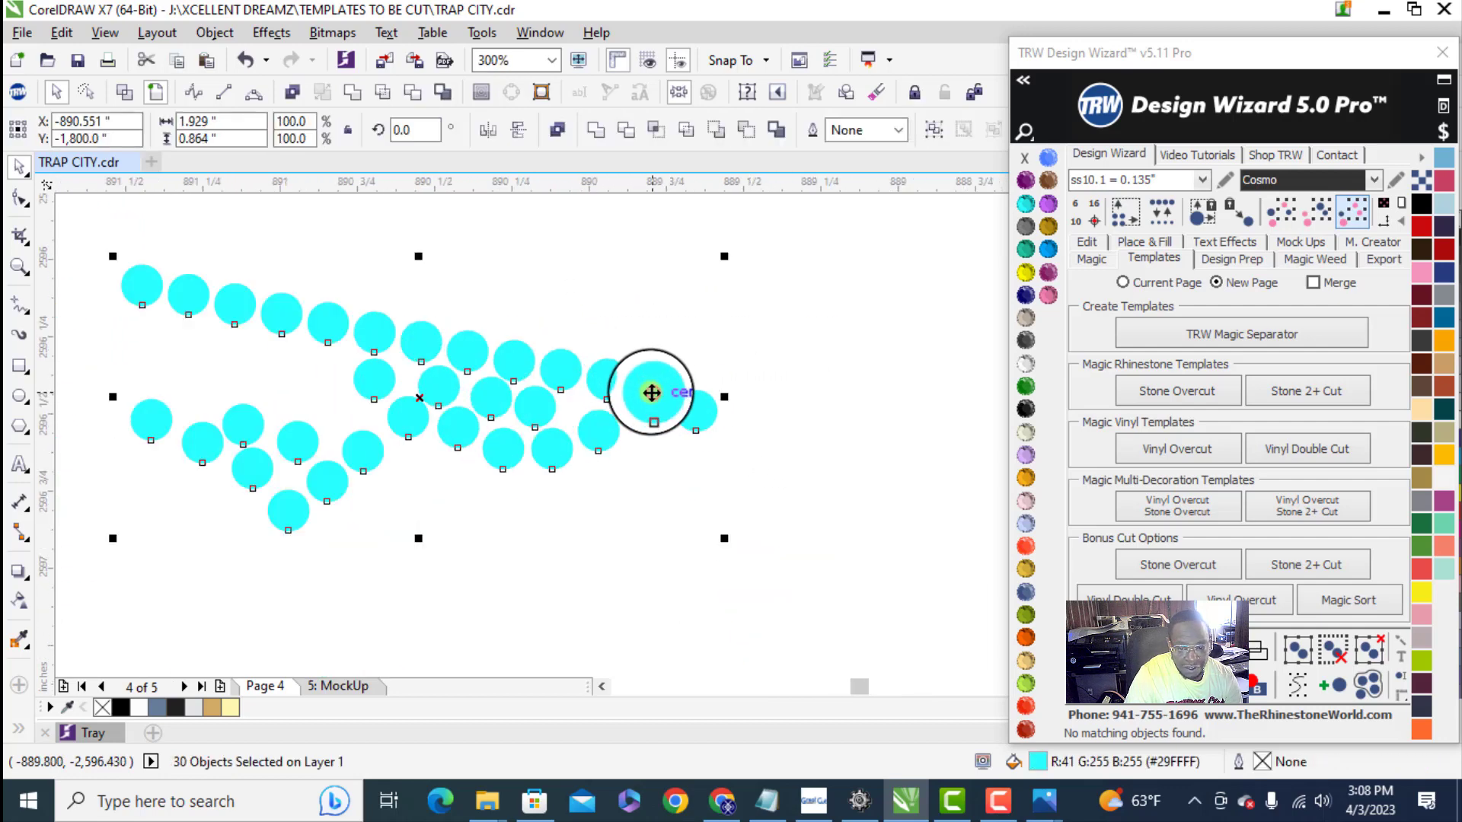
mouse_move(651, 392)
left_mouse_down()
mouse_move(665, 401)
mouse_move(659, 388)
left_mouse_up()
scroll(659, 388, "up", 1)
scroll(659, 387, "down", 2)
scroll(593, 302, "down", 1)
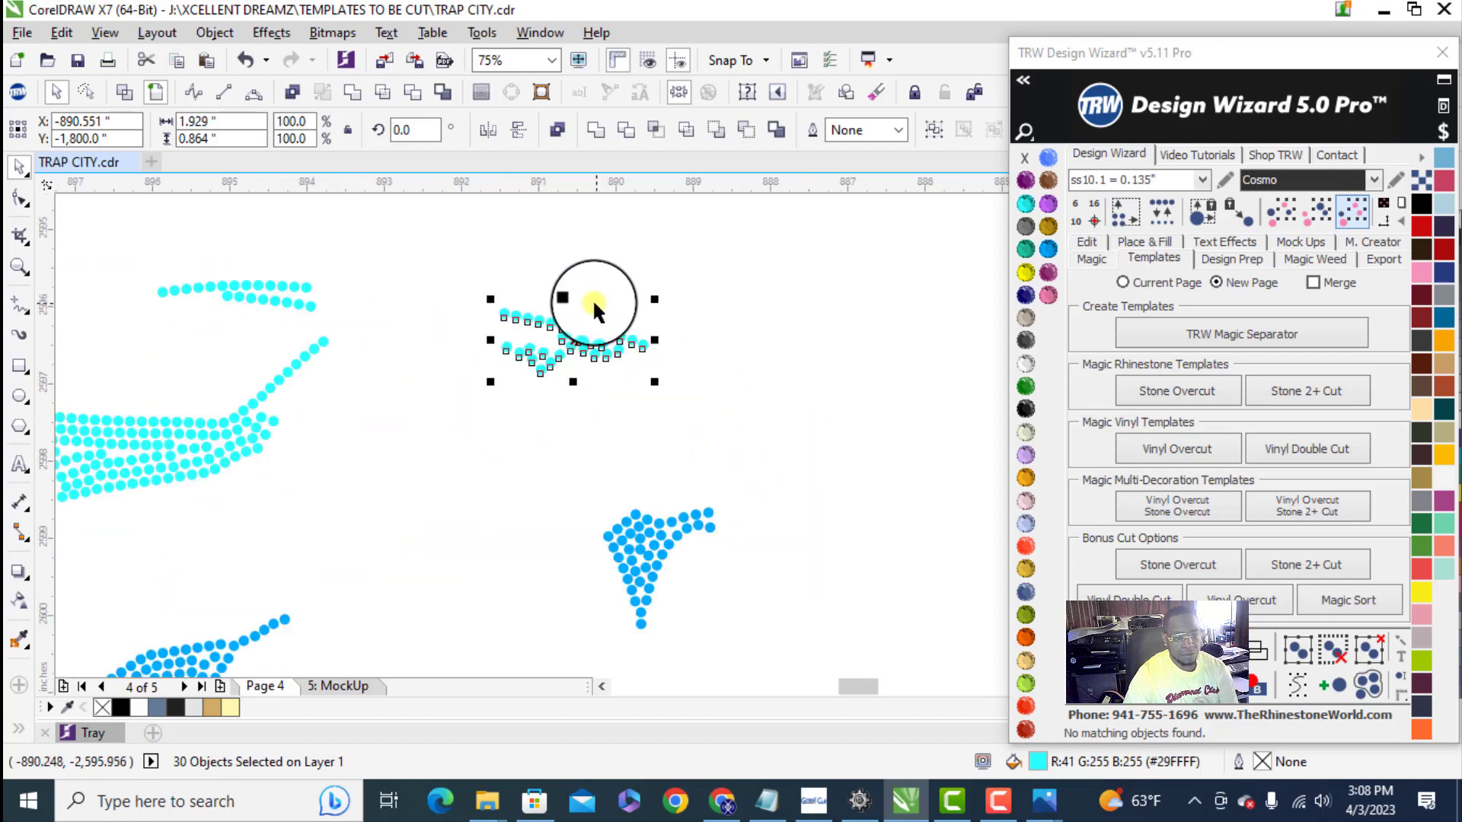
scroll(592, 299, "up", 4)
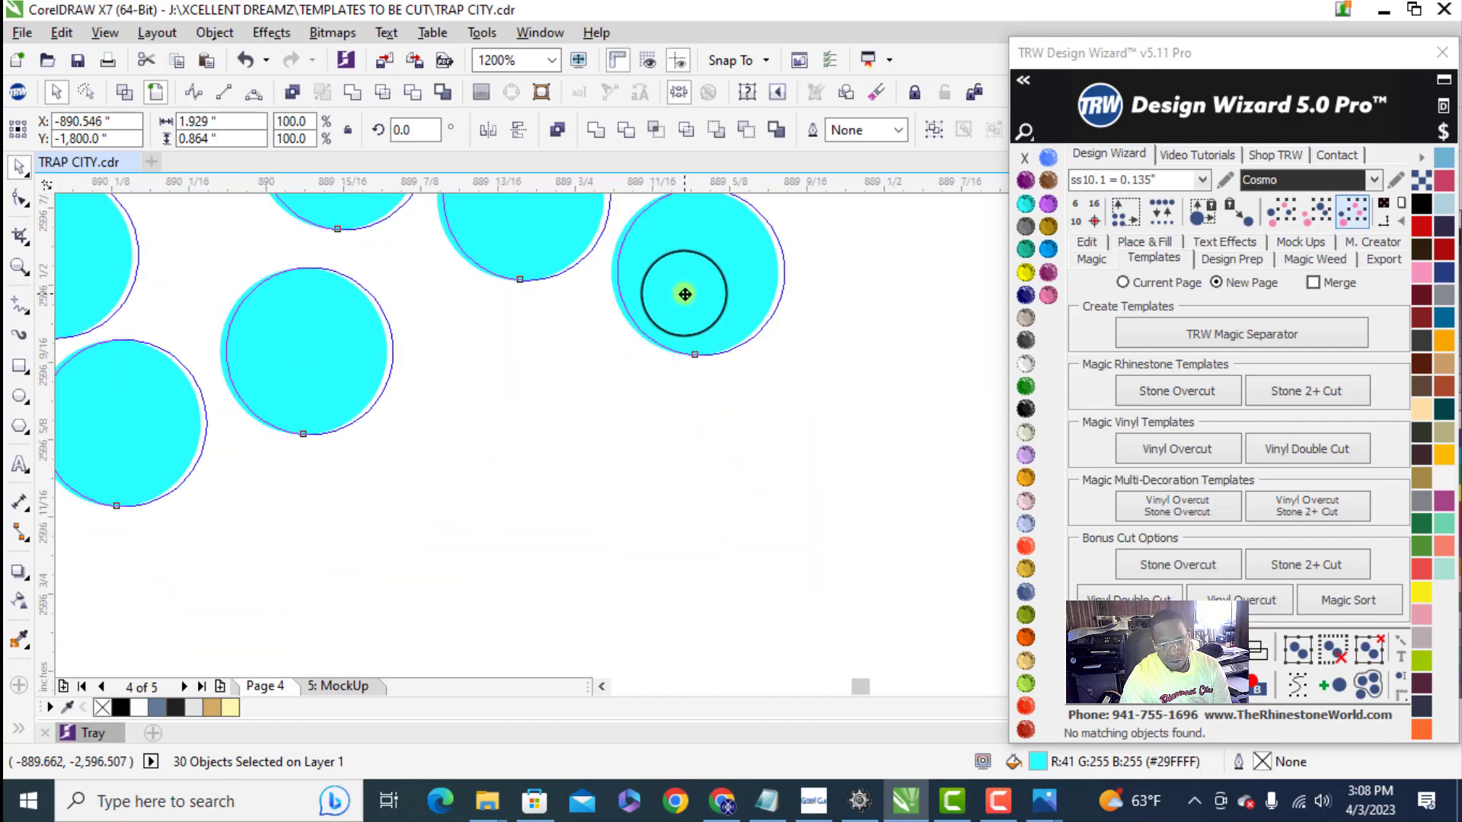
scroll(683, 298, "down", 5)
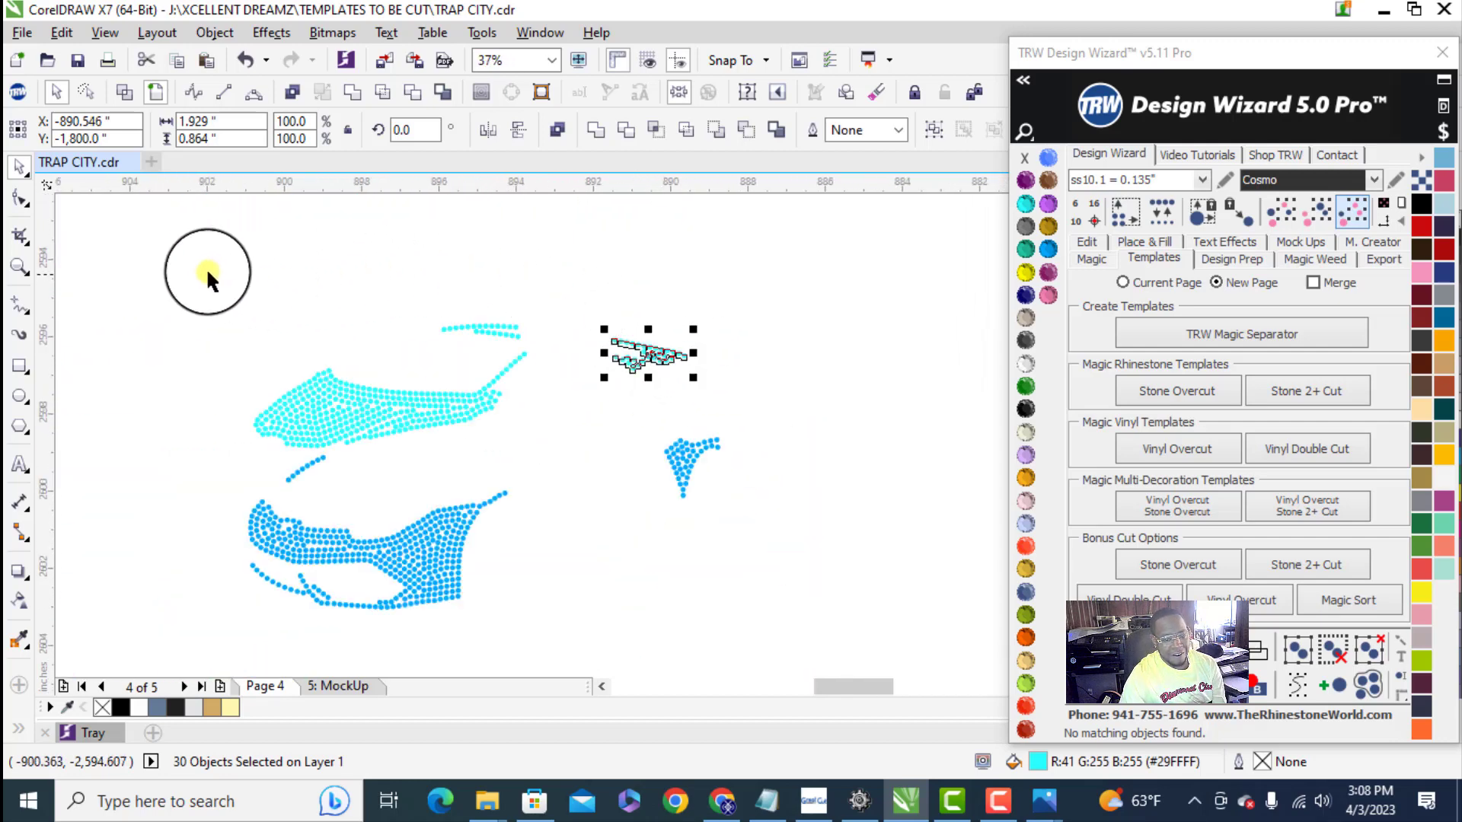
left_click_drag(207, 280, 759, 474)
scroll(716, 402, "down", 1)
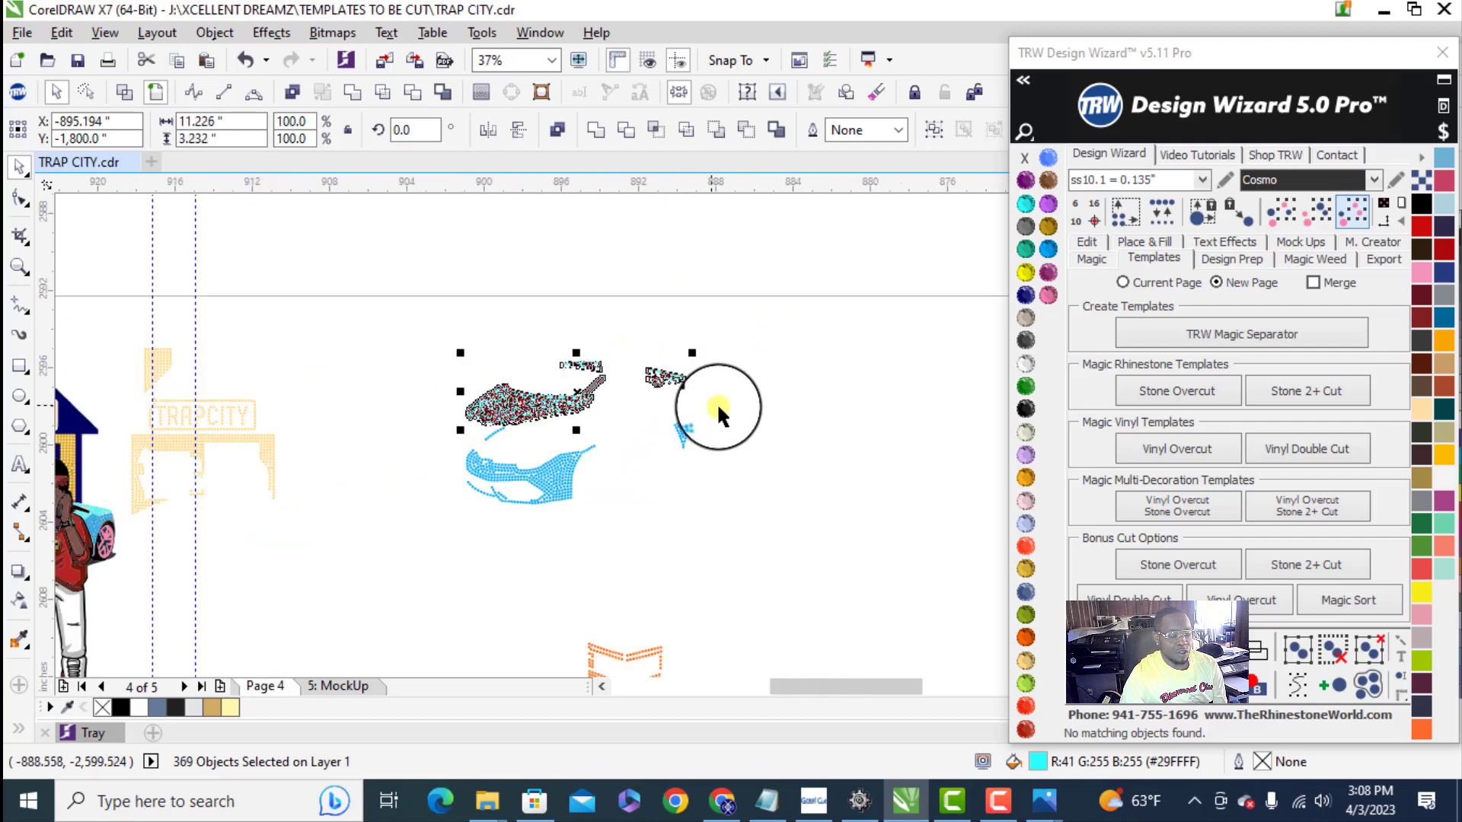
- Break the darker blue car stones apart and move their small detached cluster inward, beneath the small light blue cluster
scroll(784, 409, "up", 1)
left_click(697, 423)
right_click(699, 423)
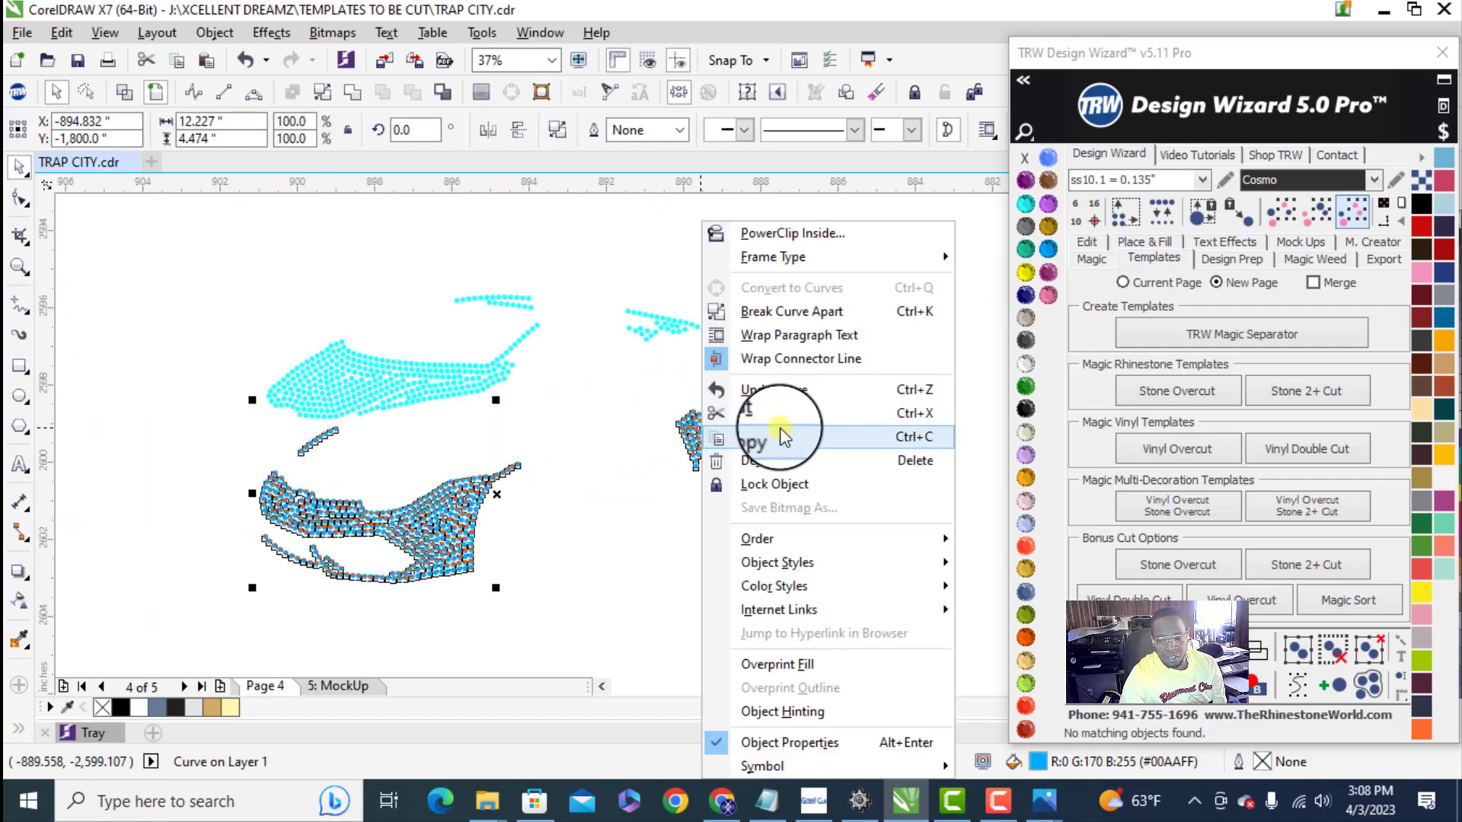
left_click(769, 311)
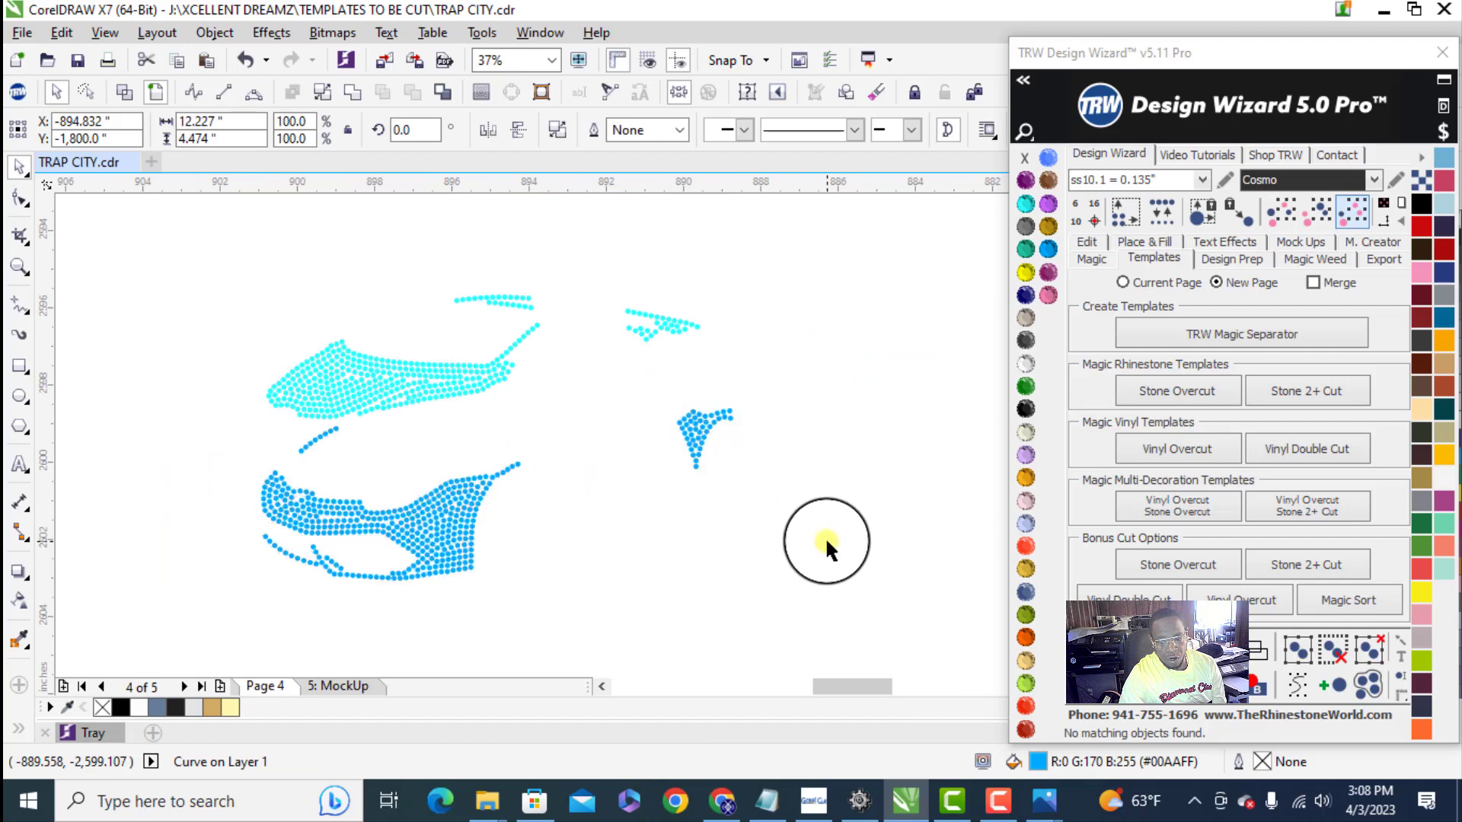
left_click_drag(824, 539, 644, 415)
scroll(702, 423, "up", 2)
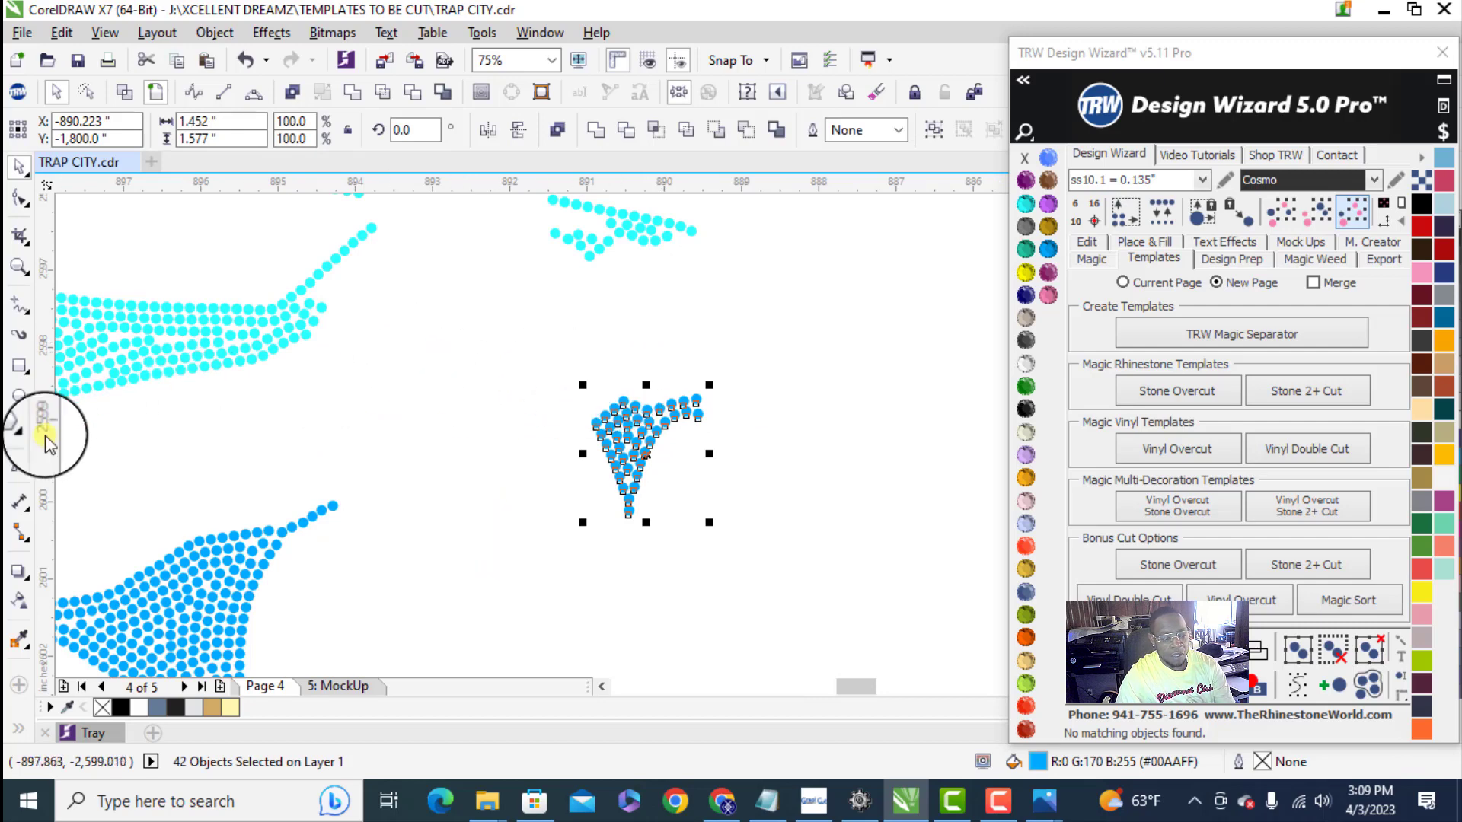
- Place a vertical guideline at the outer edge of the small light blue cluster's last stone
left_click_drag(44, 427, 693, 231)
scroll(693, 232, "up", 4)
scroll(696, 303, "down", 4)
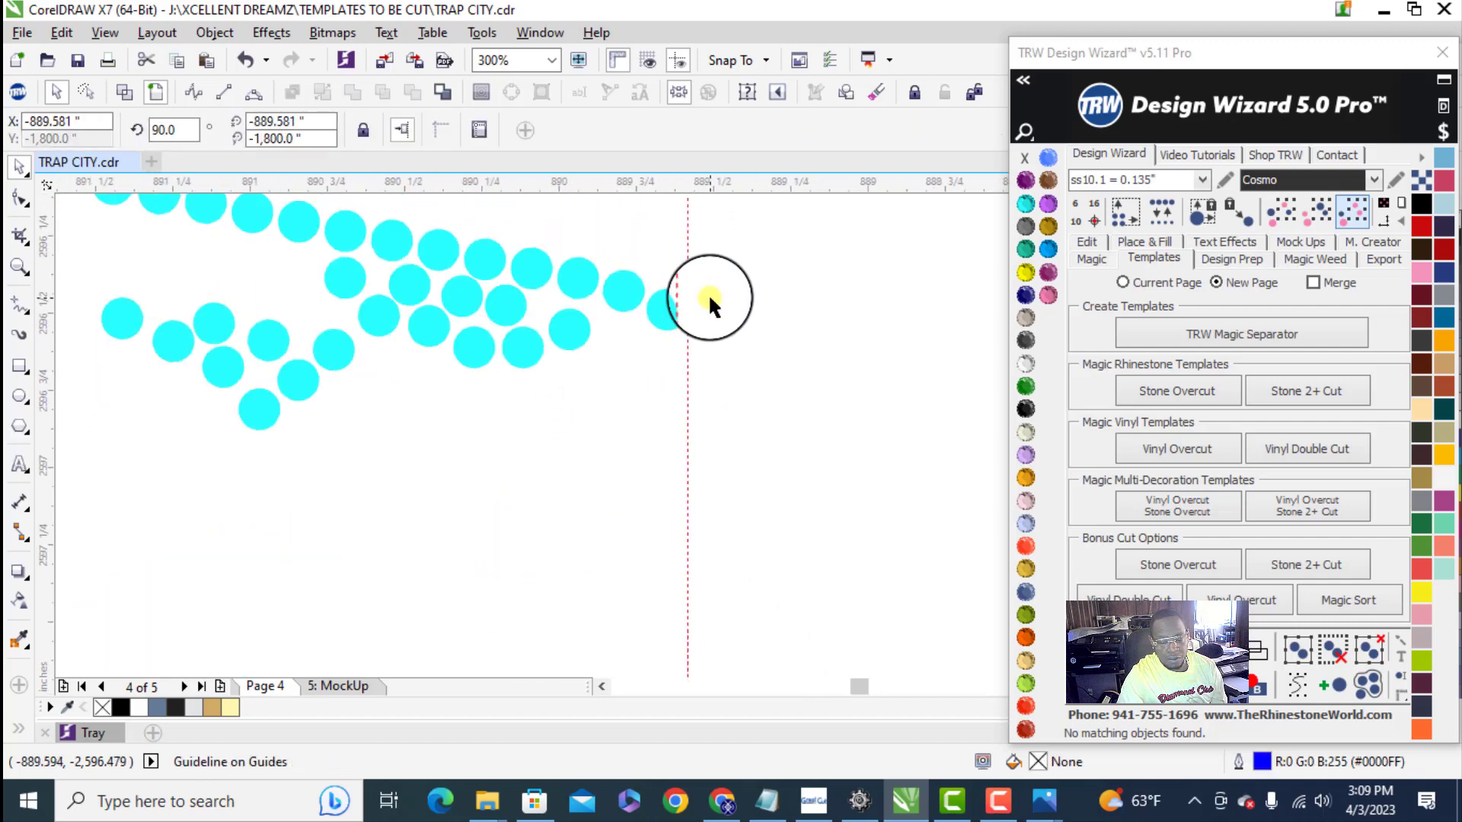
left_click_drag(685, 673, 525, 407)
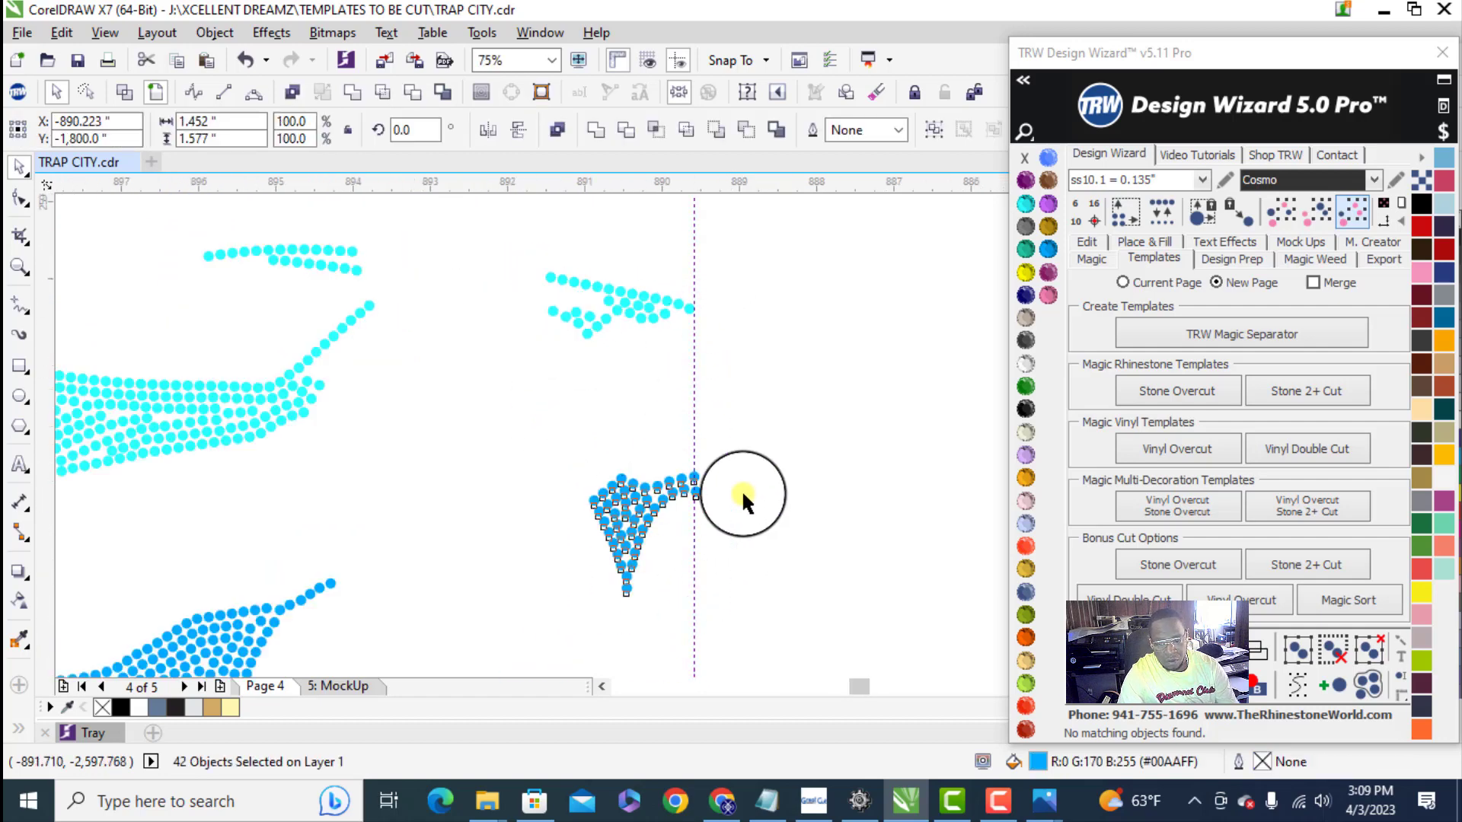
- Shift the small darker blue cluster inward until its outer edge lines up with the new vertical guideline
scroll(743, 495, "up", 4)
scroll(545, 490, "up", 2)
left_click_drag(546, 489, 498, 479)
scroll(707, 409, "down", 5)
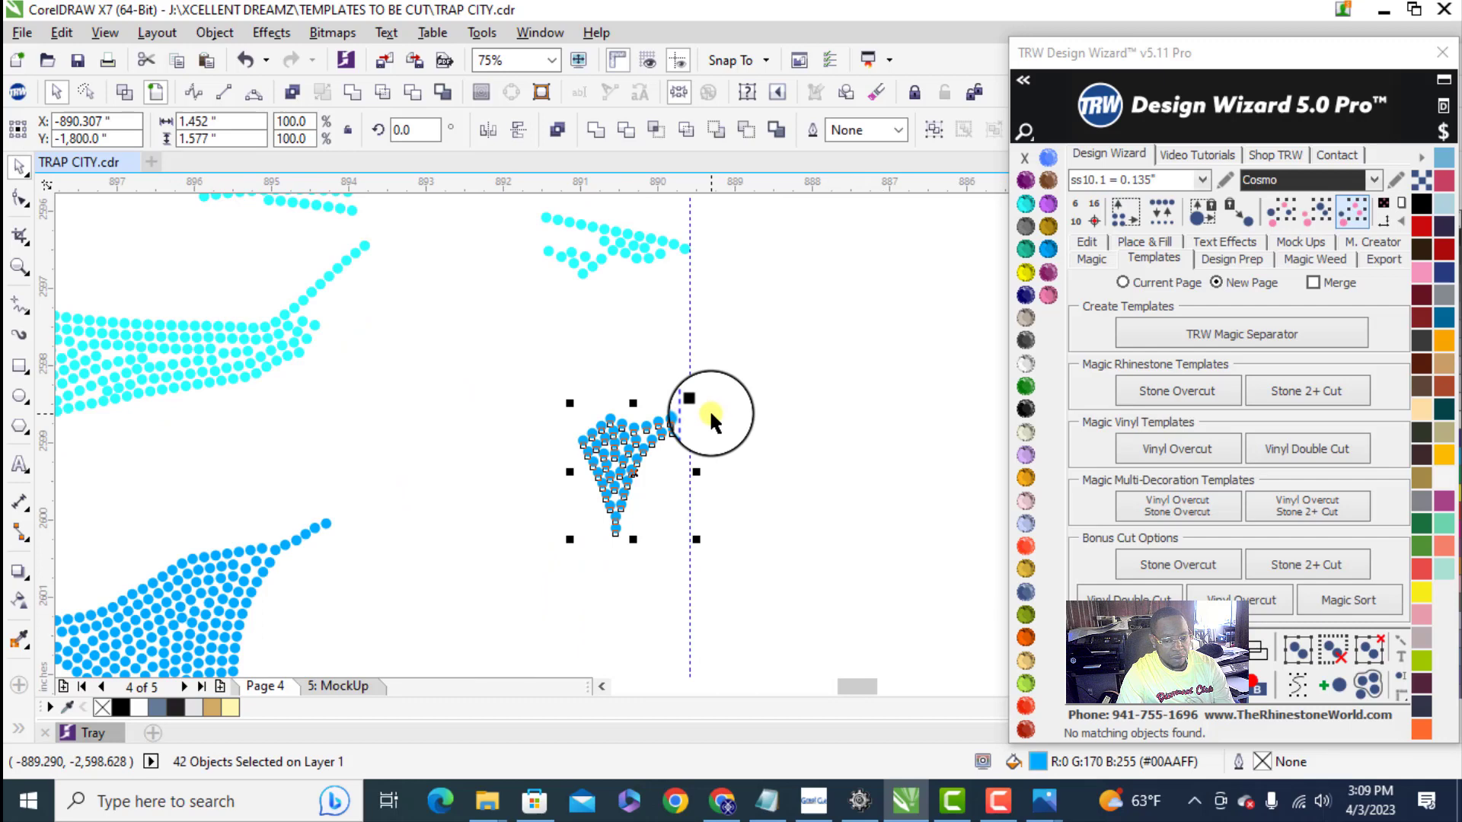
left_click(751, 424)
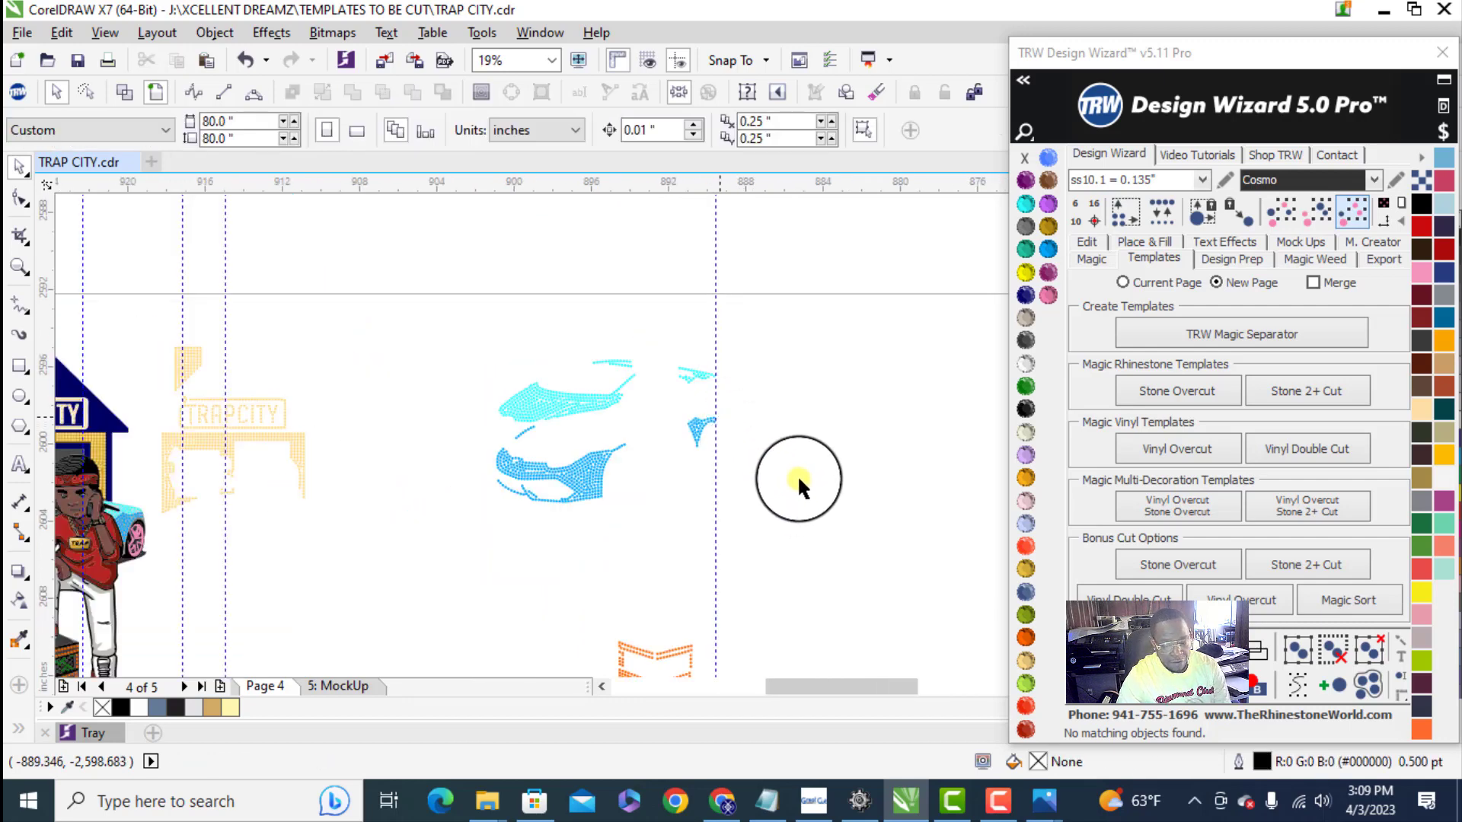
- Move the orange box stones up beneath the small darker blue cluster, with their outer edge against the guideline
scroll(622, 518, "down", 2)
scroll(646, 555, "up", 2)
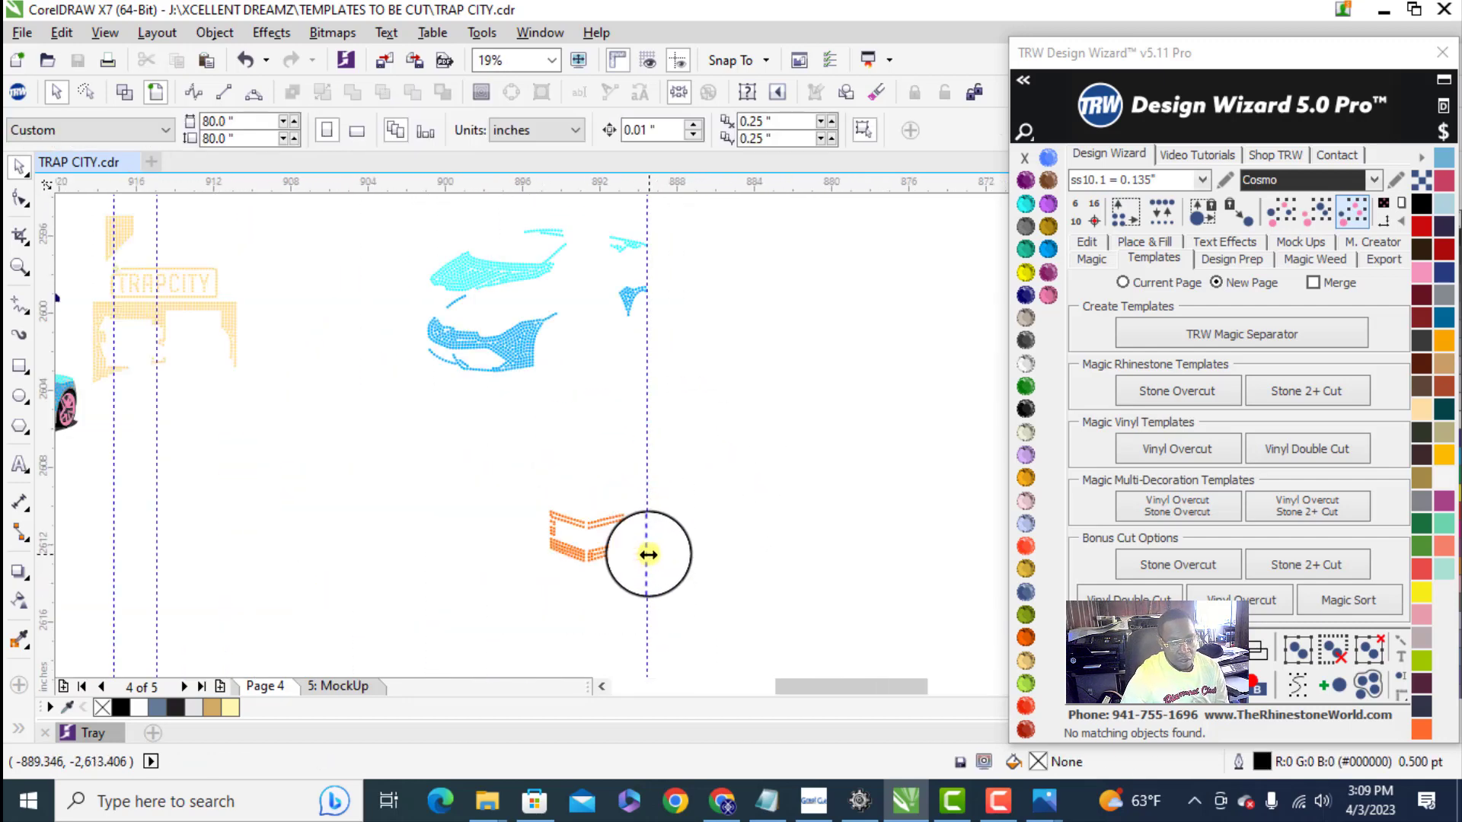
left_click_drag(481, 442, 483, 443)
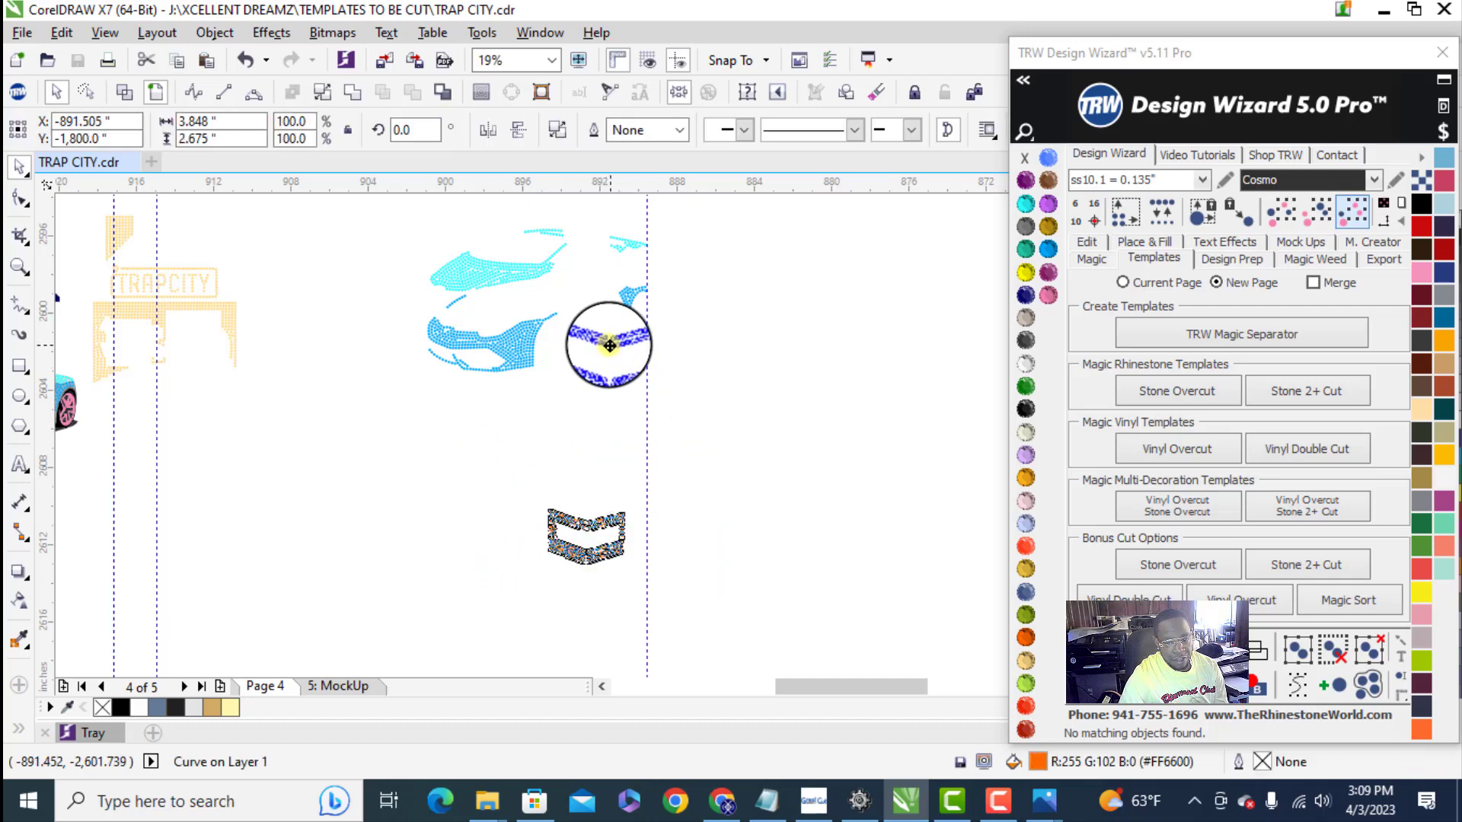
left_click_drag(610, 344, 609, 347)
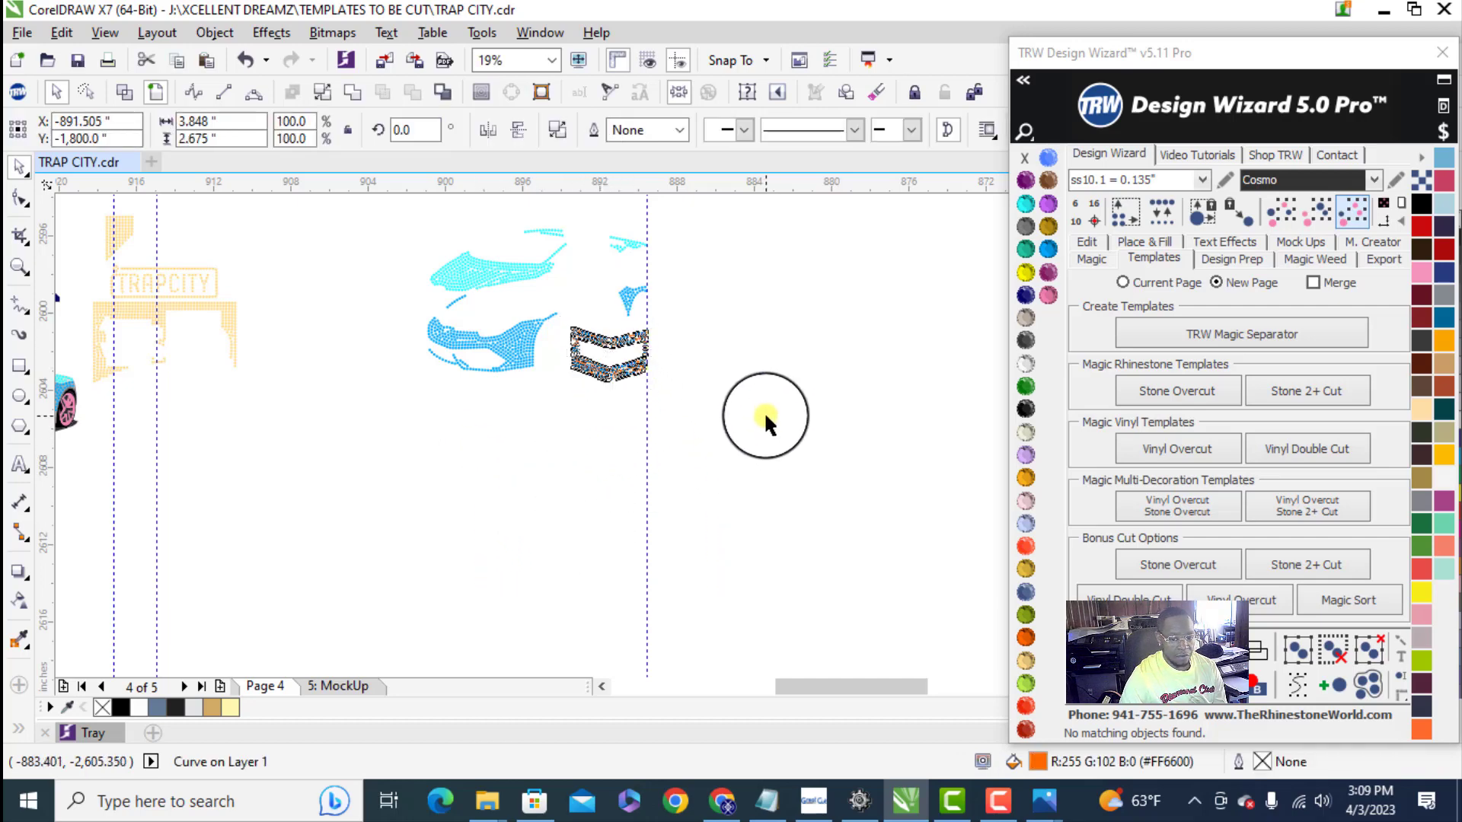
scroll(583, 484, "down", 2)
left_click(579, 484)
- Move the blue and orange stones down together, and place the gold stones above them against the vertical guideline
scroll(570, 487, "up", 2)
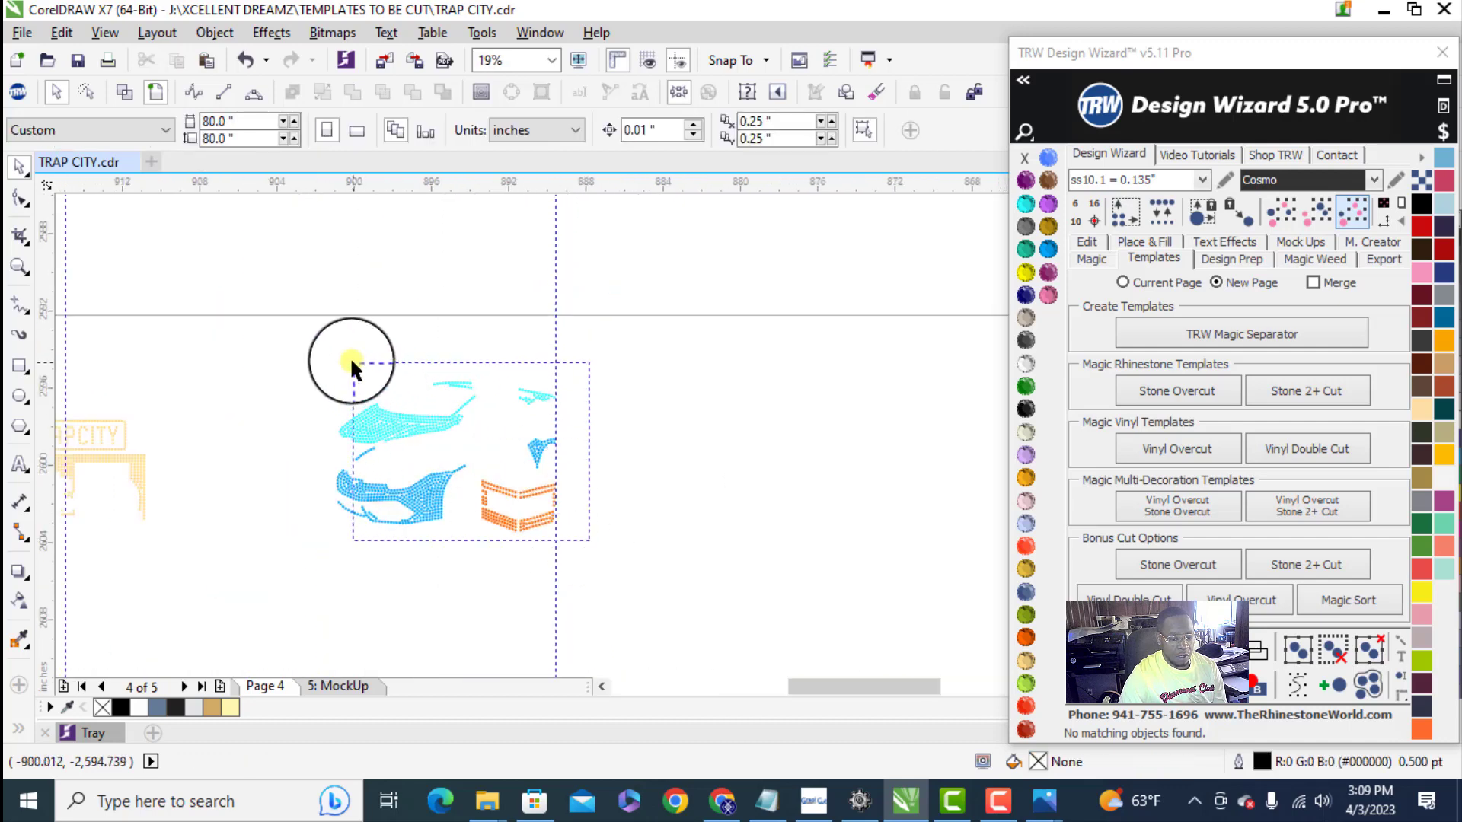
left_click_drag(351, 366, 299, 335)
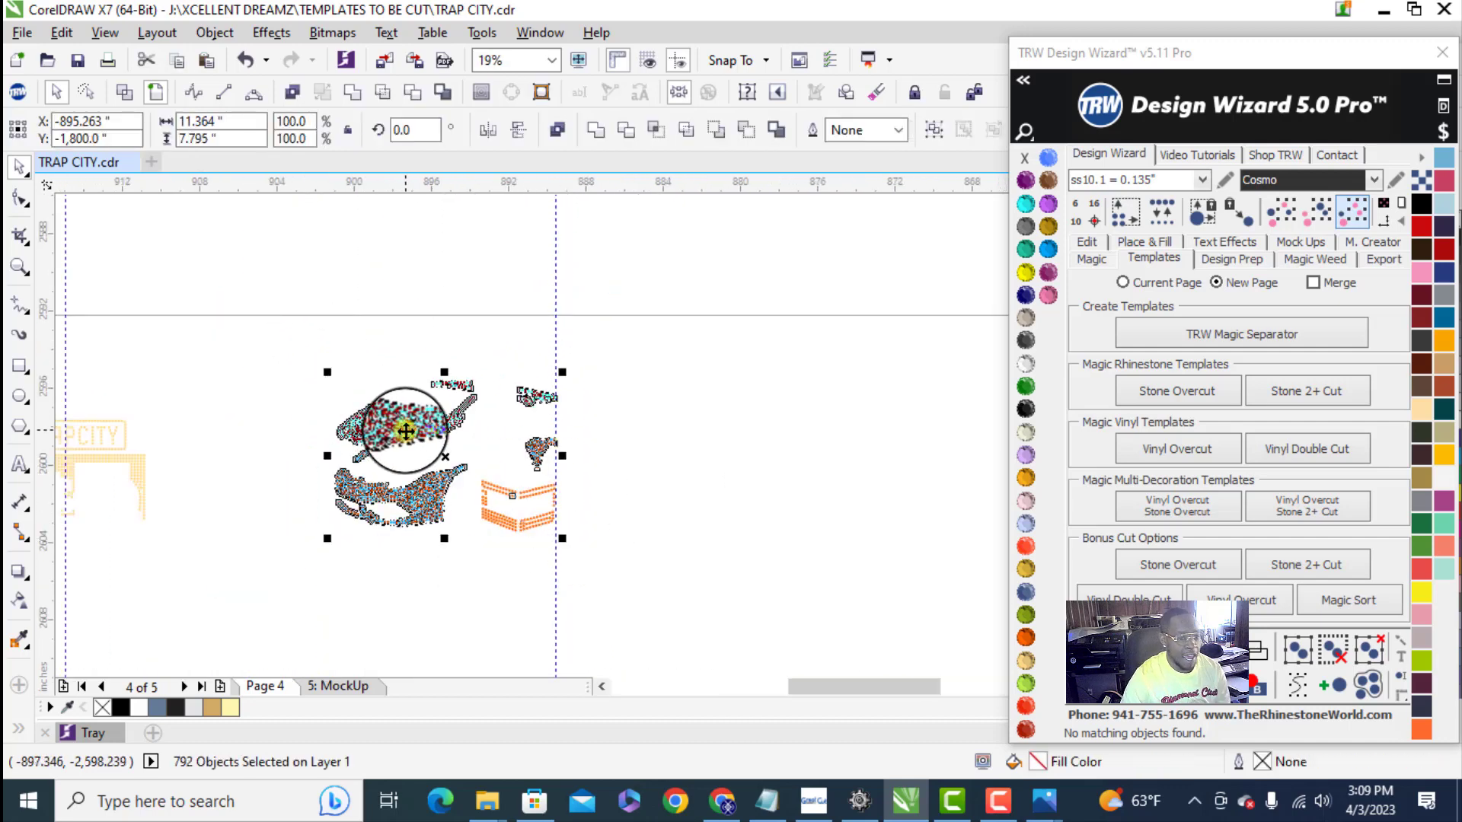
scroll(403, 442, "down", 2)
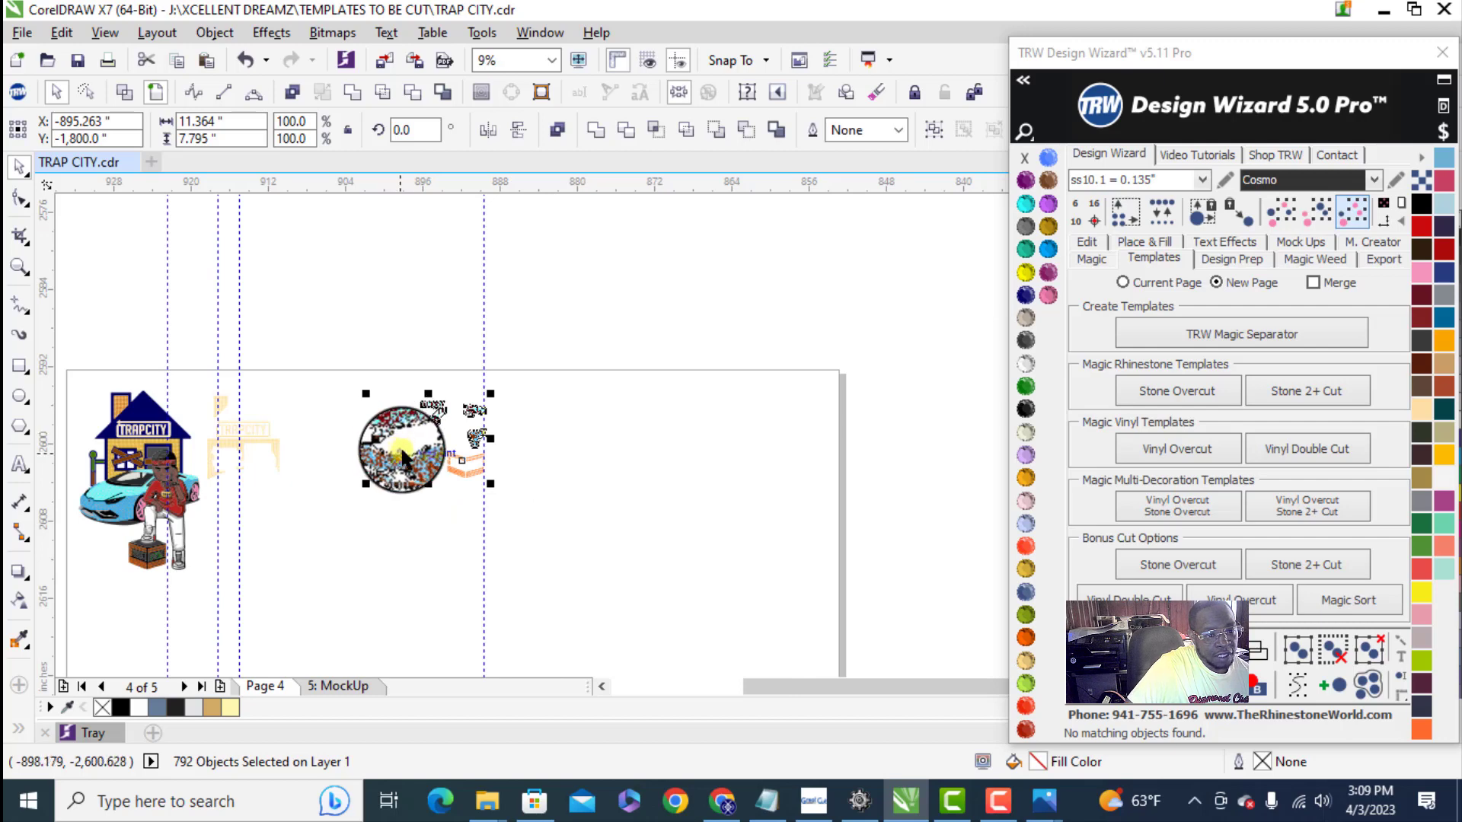
left_click_drag(401, 451, 430, 440)
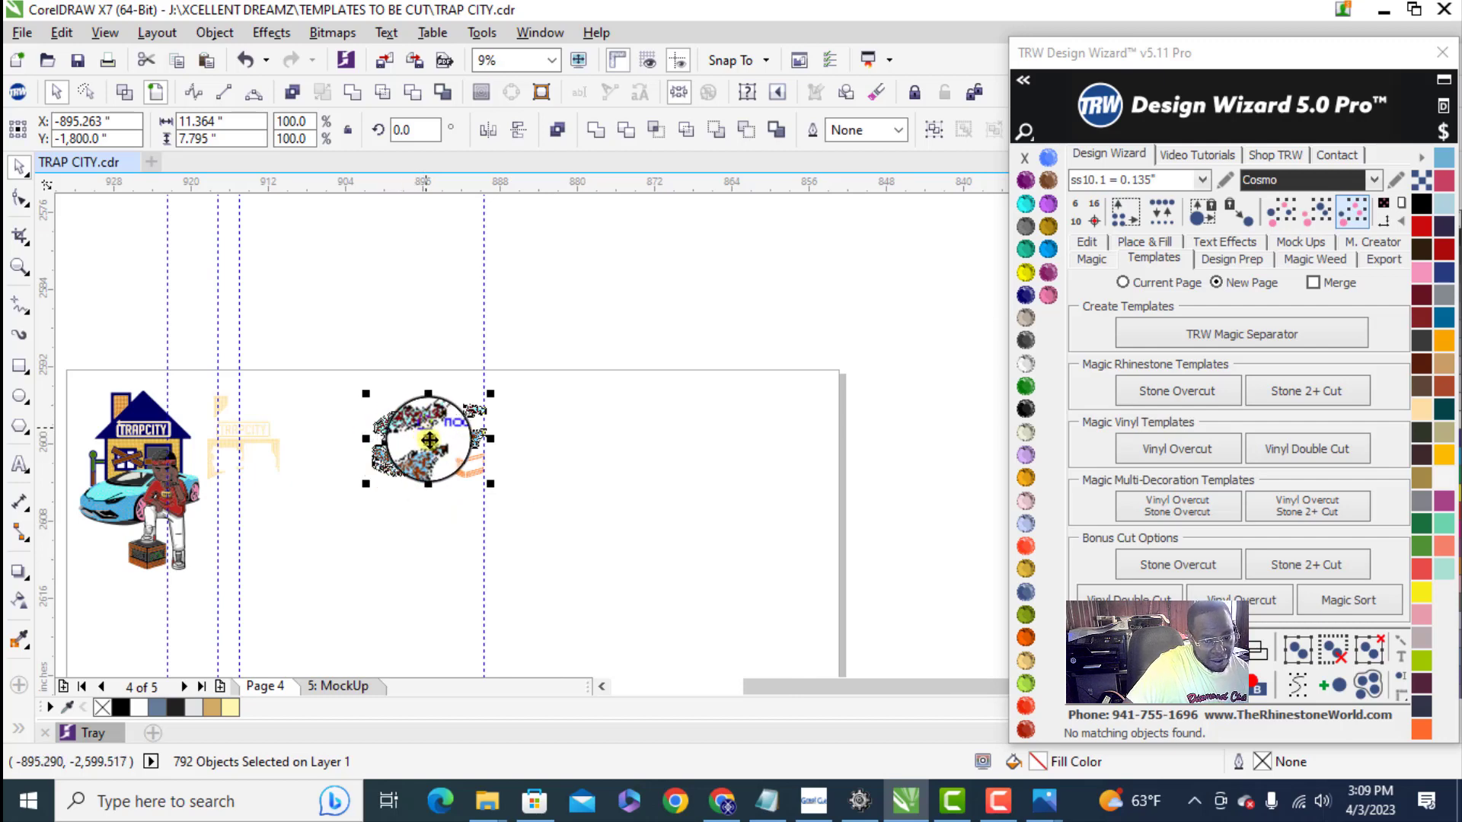
left_click_drag(425, 509, 422, 544)
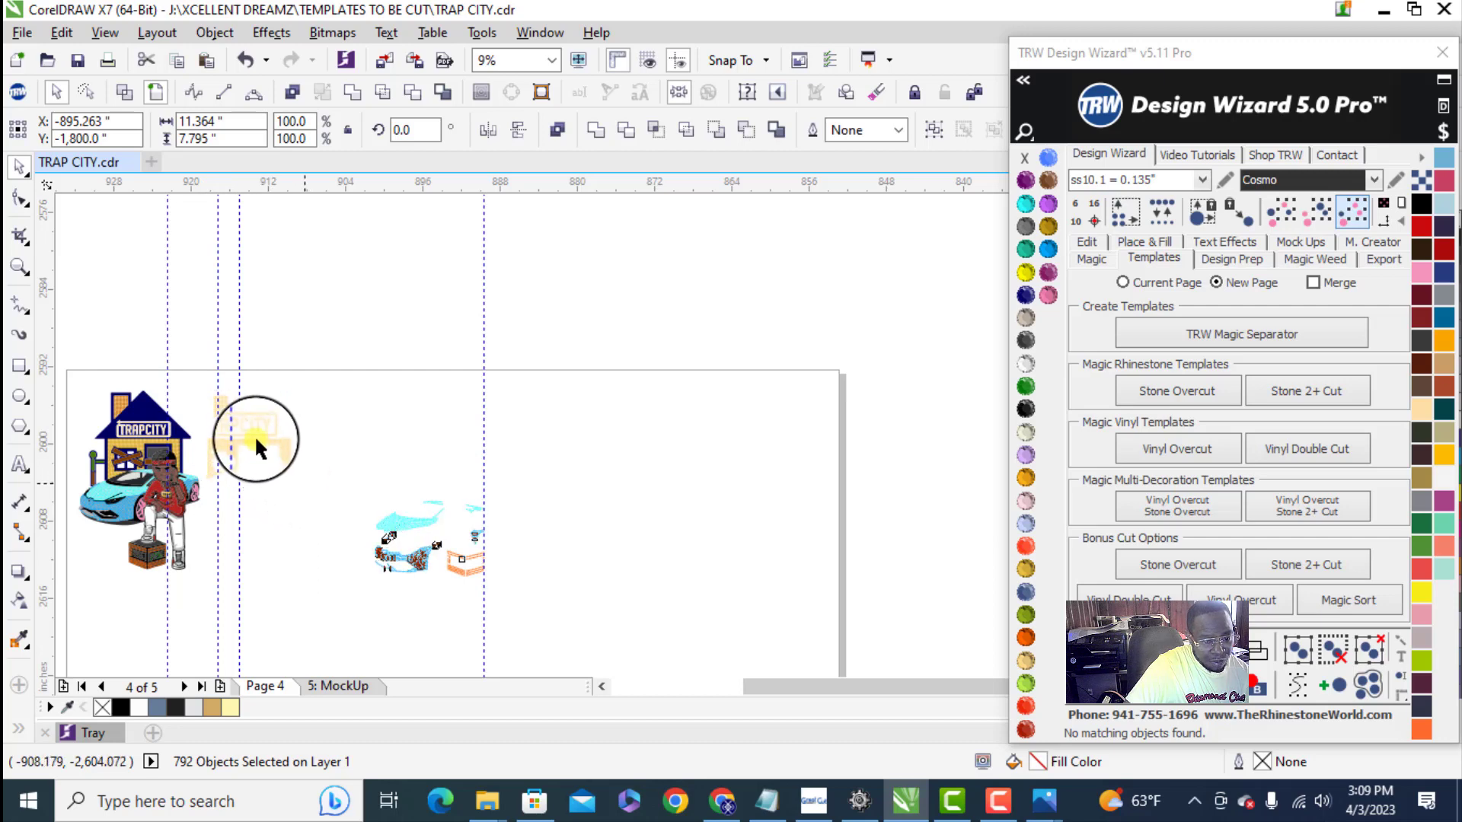
left_click_drag(254, 436, 456, 442)
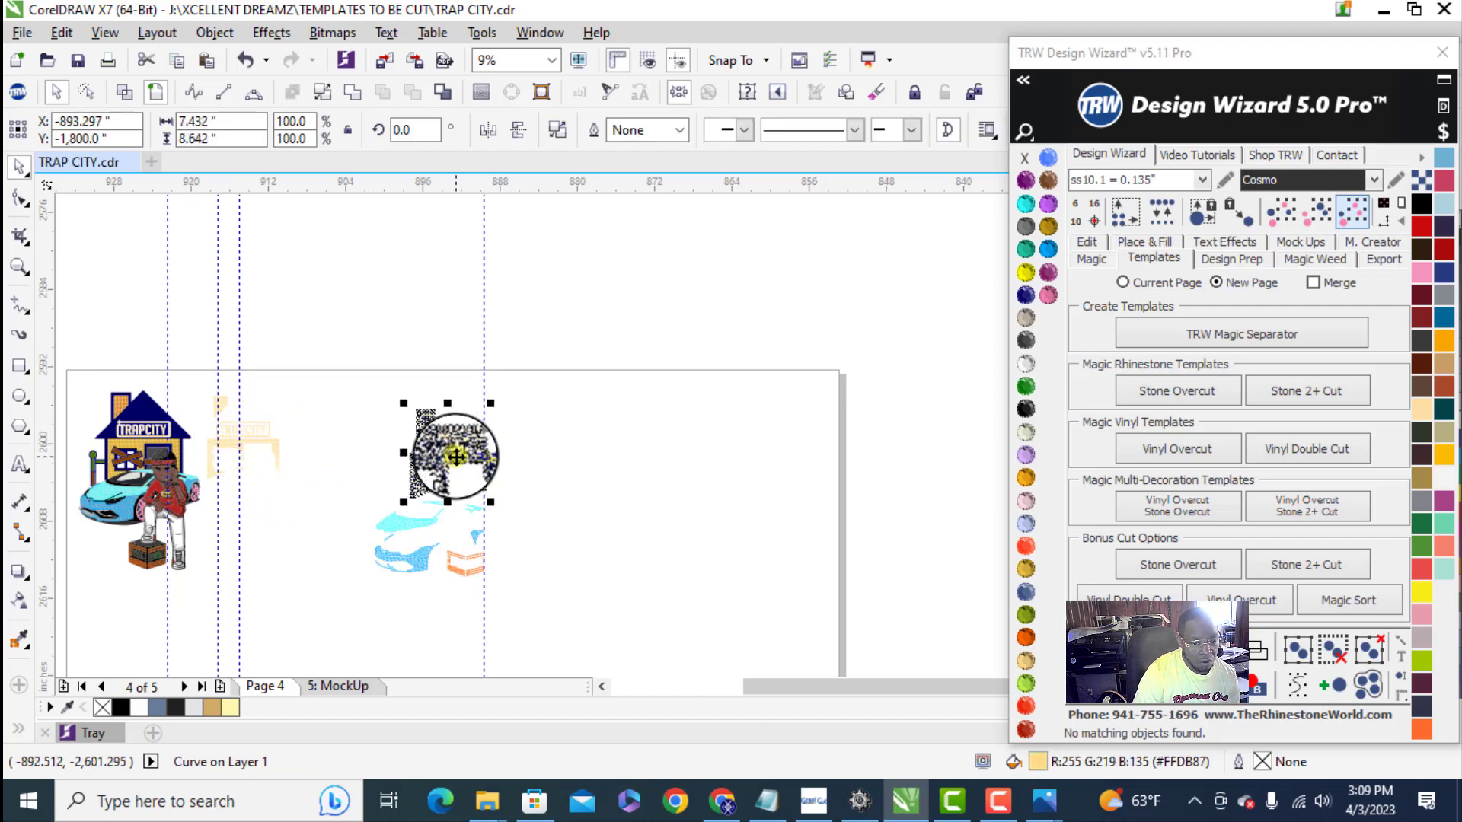
- Rotate the gold stones about 90 degrees so that the TRAPCITY lettering runs vertically
scroll(455, 442, "up", 4)
left_click(460, 426)
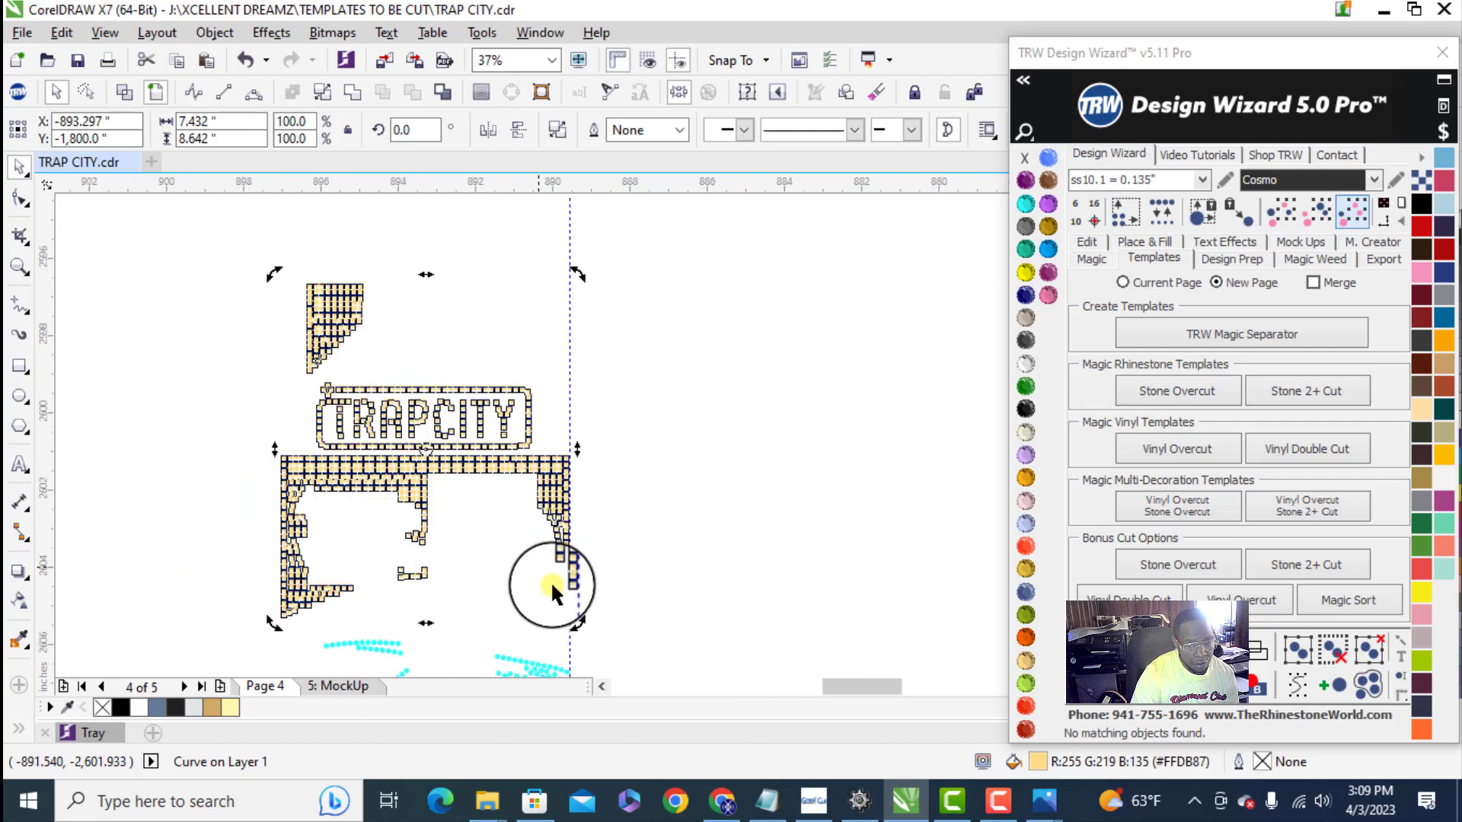
left_click_drag(577, 625, 498, 380)
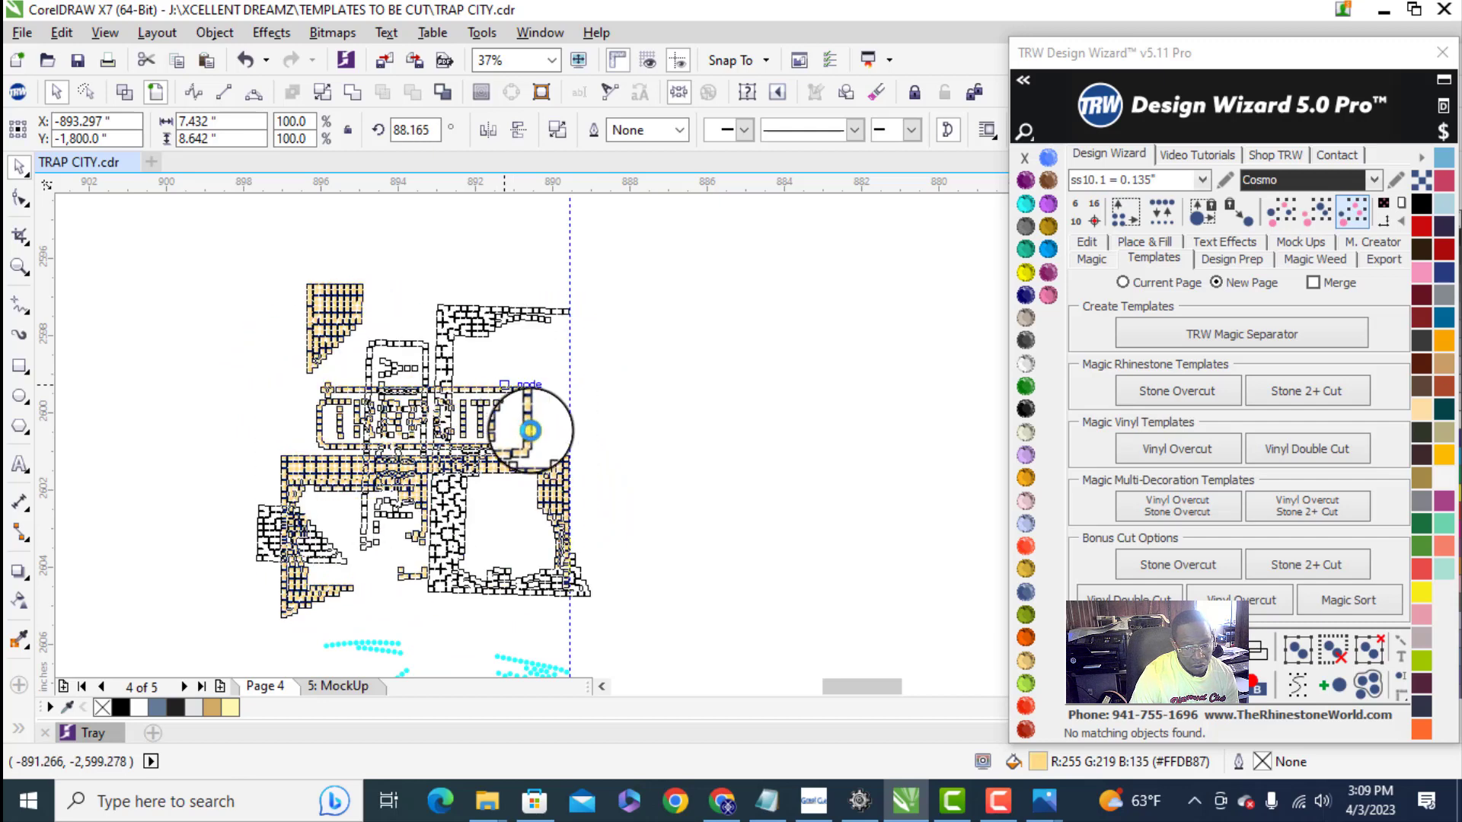
scroll(613, 621, "up", 5)
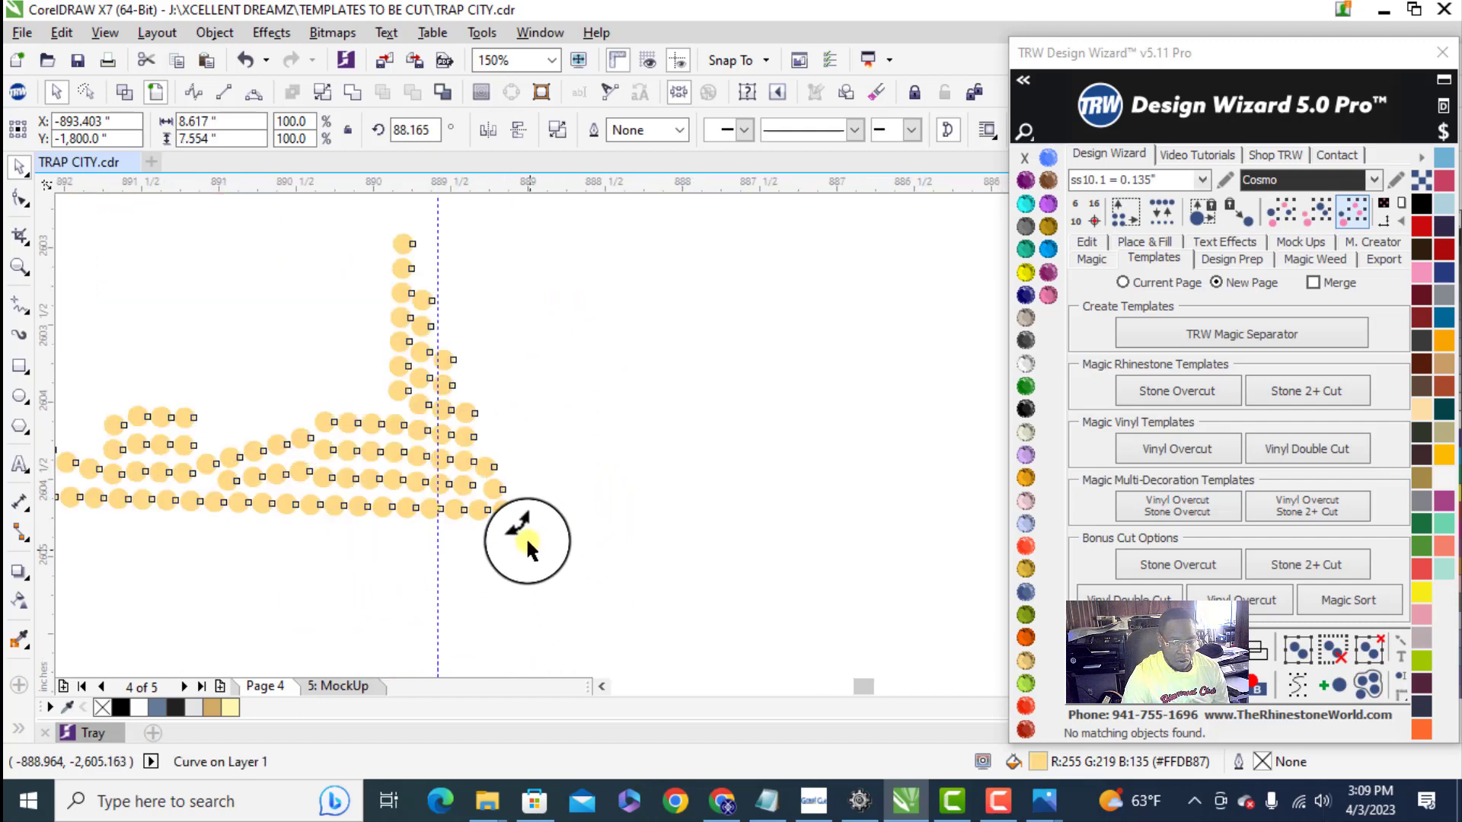
left_click_drag(523, 512, 532, 508)
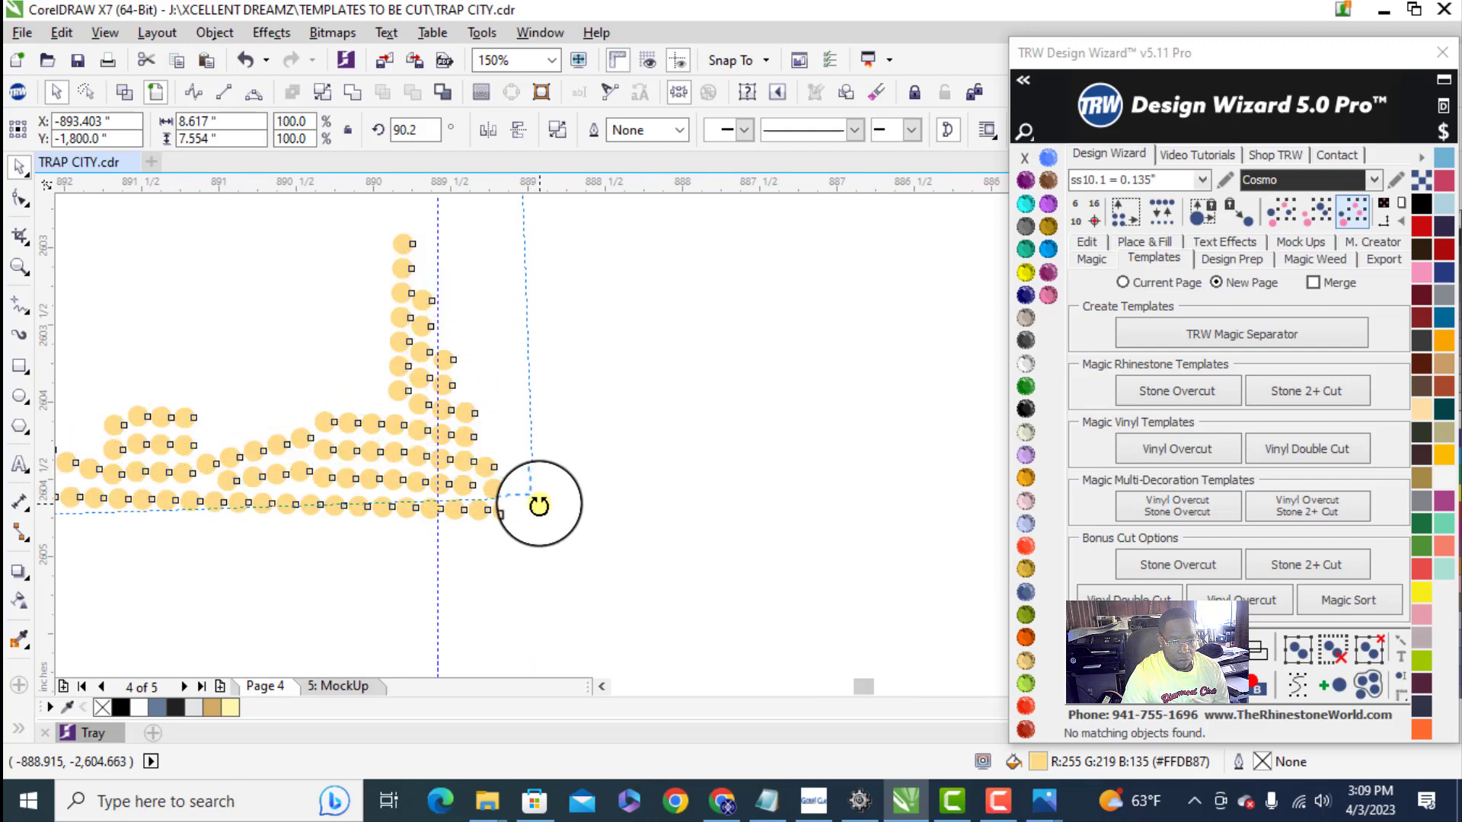
- Move the rotated gold stones inward and down against the vertical guideline, just above the blue stones, and select all the arranged stones together
scroll(531, 496, "down", 5)
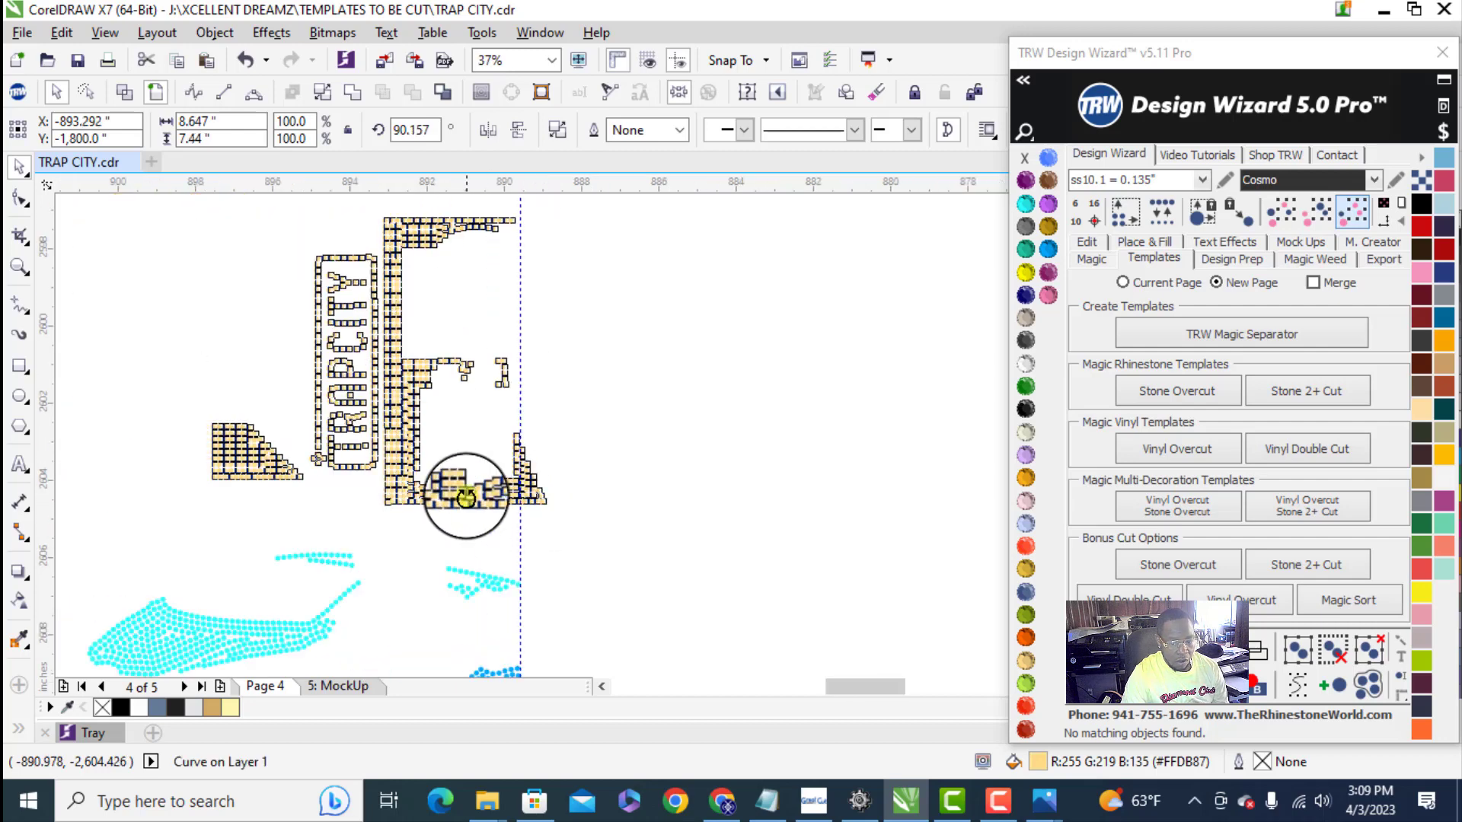
left_click_drag(473, 496, 435, 530)
scroll(414, 424, "down", 3)
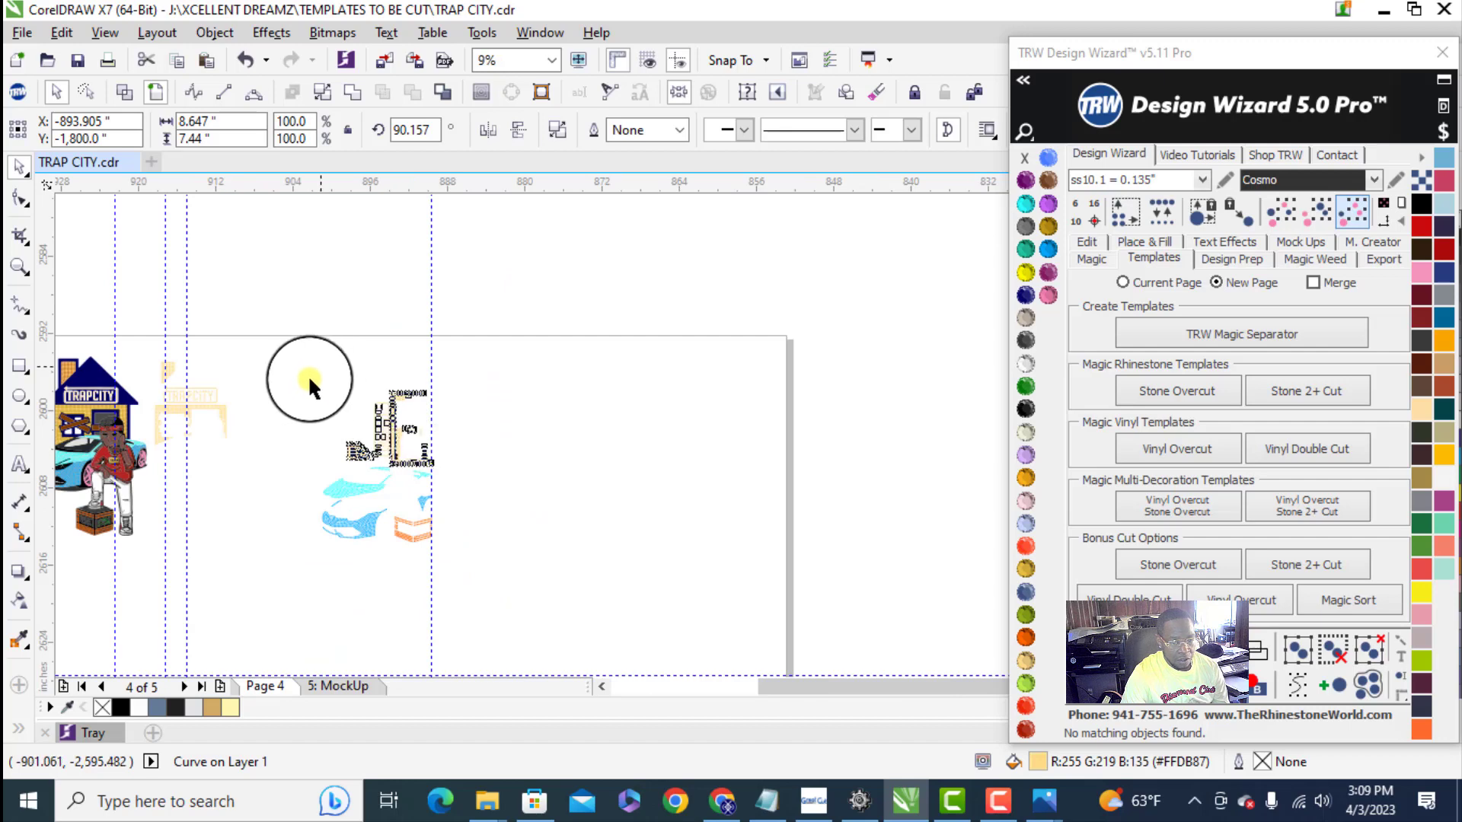
left_click_drag(304, 381, 489, 577)
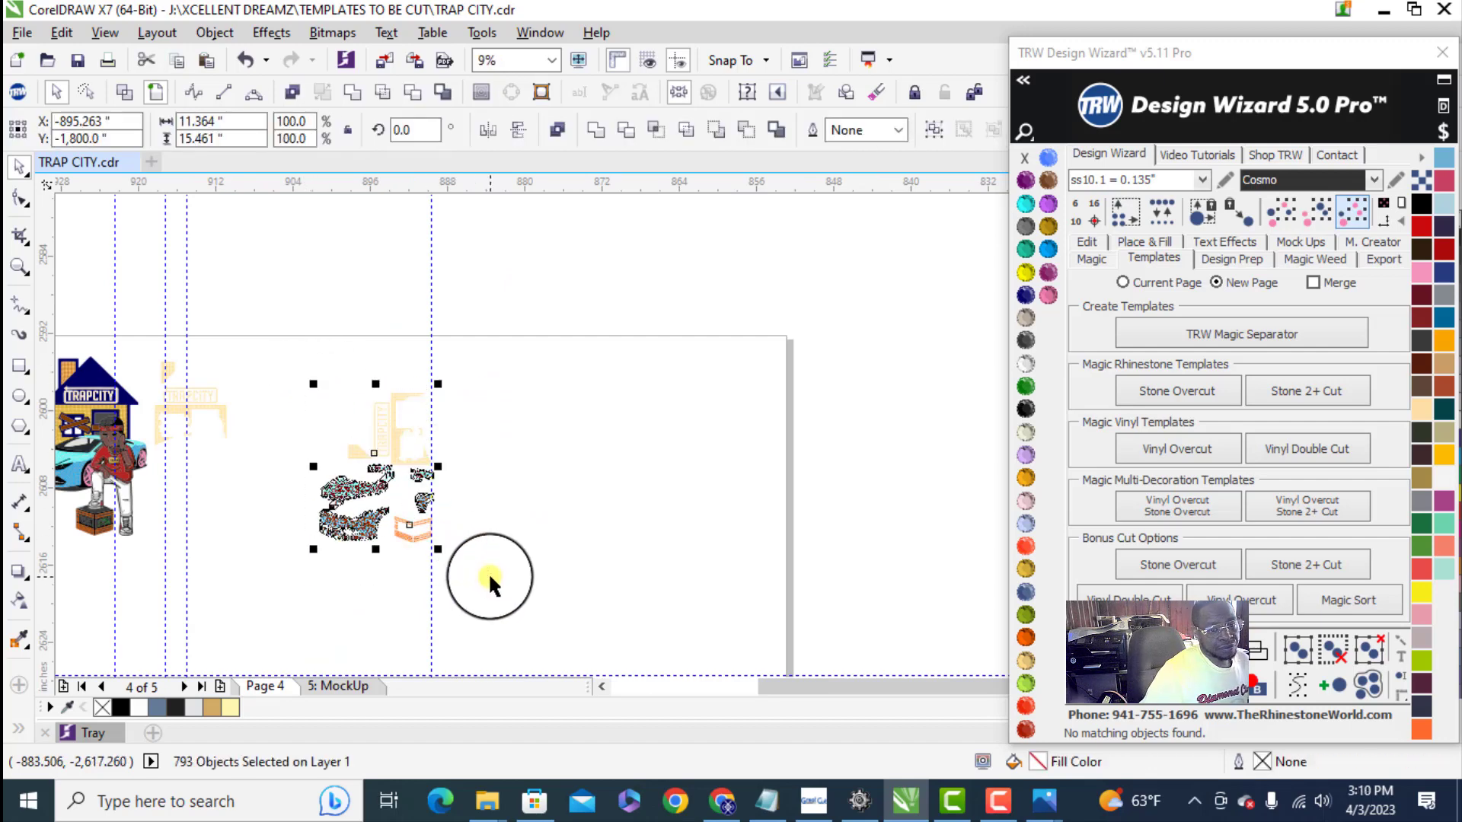
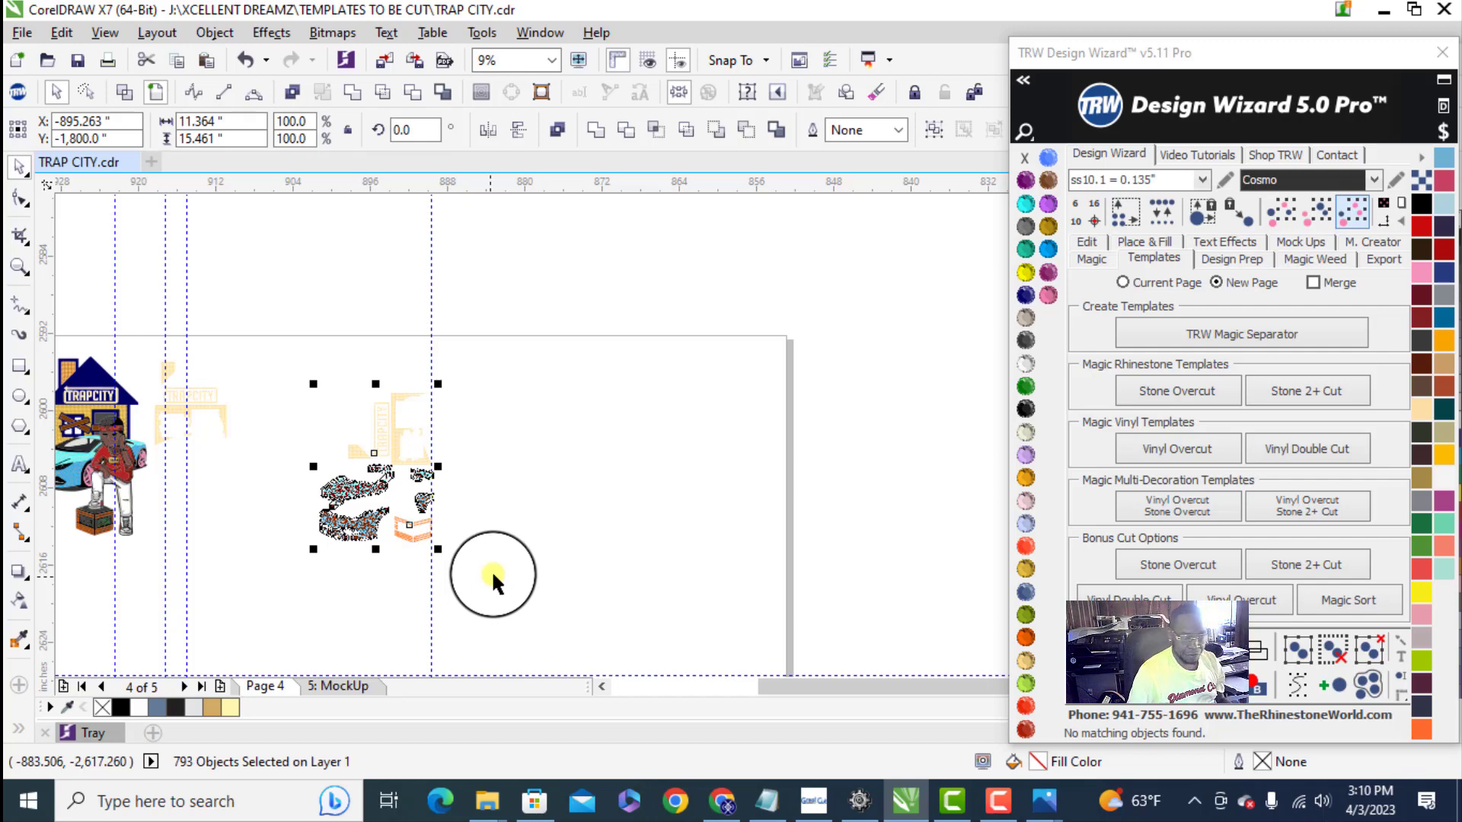
- Draw a rectangle about 12 by 17.3 inches around the arranged stones and set its width to 11.5 inches
left_click(473, 431)
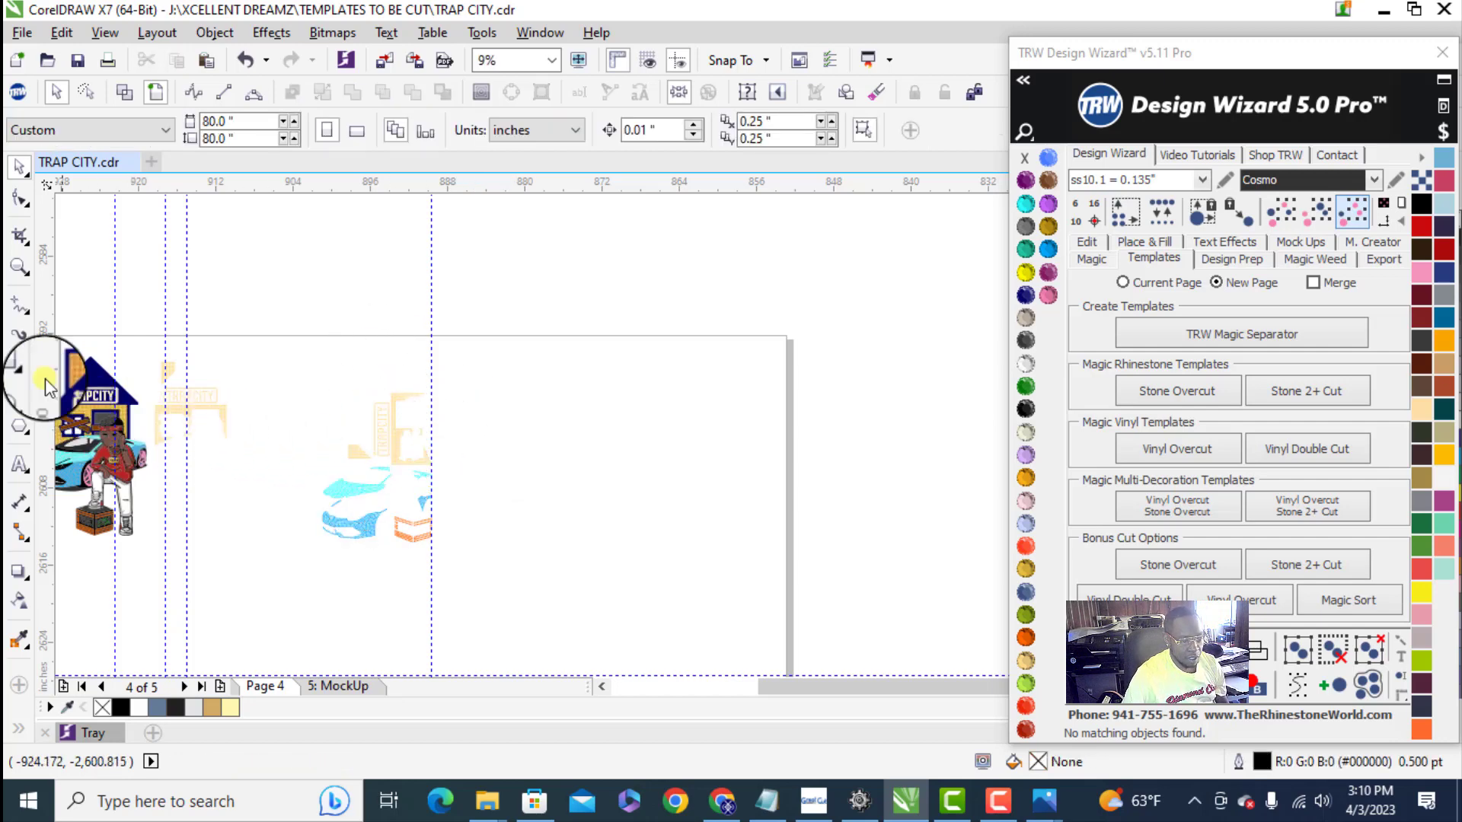
left_click(19, 366)
left_click_drag(315, 387, 434, 552)
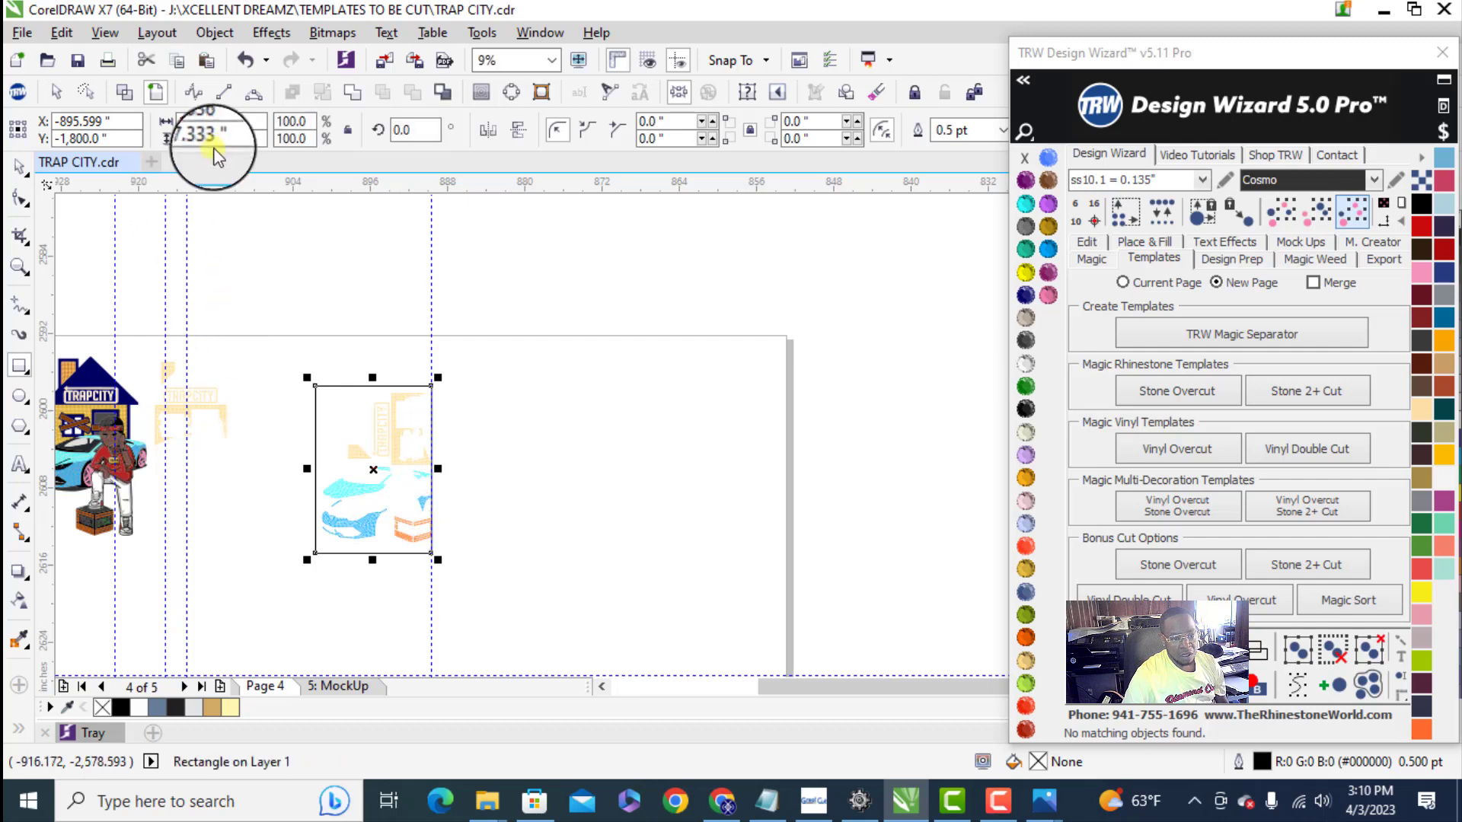
left_click(238, 122)
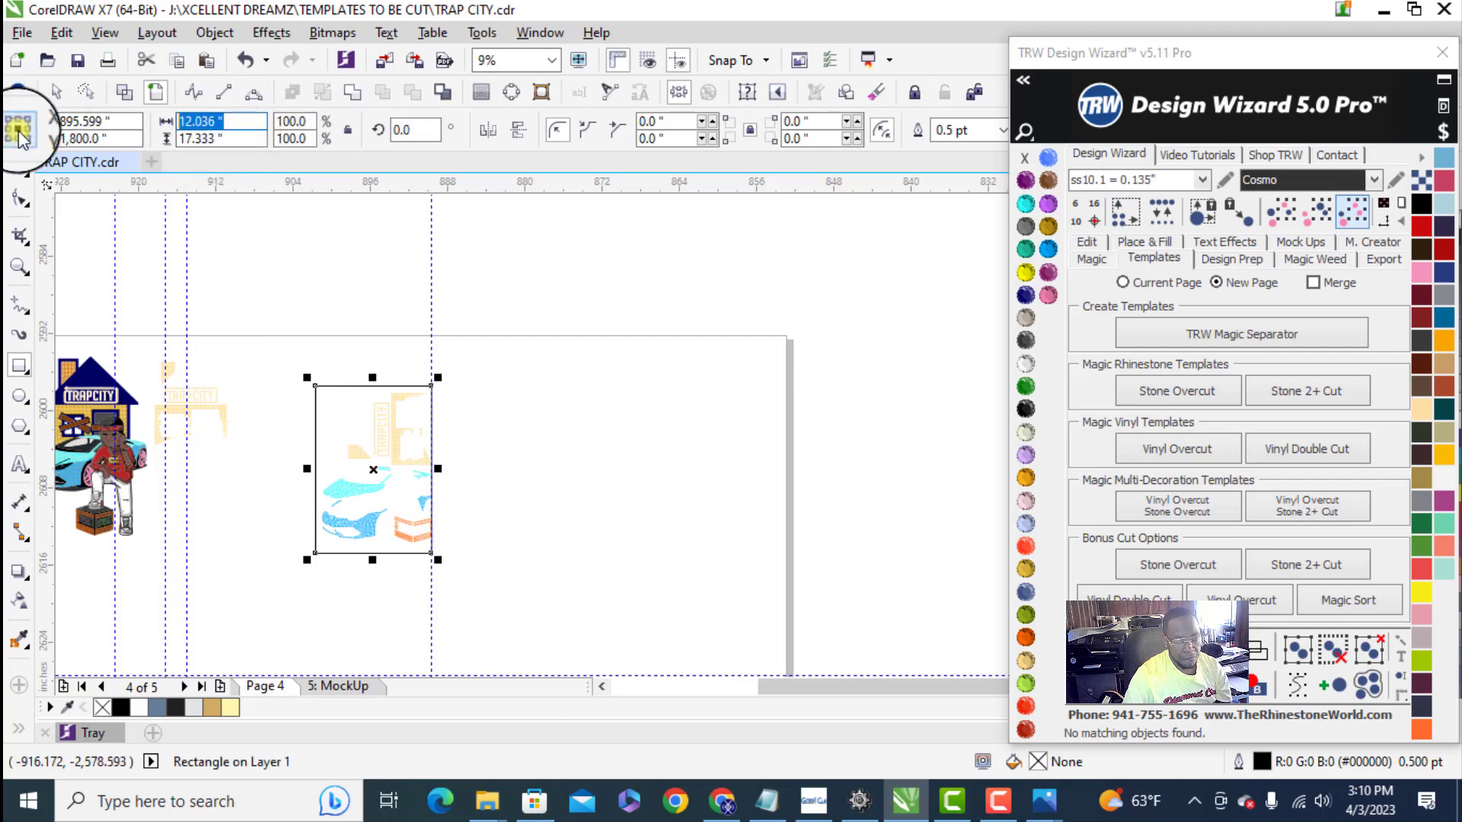
type("11.5")
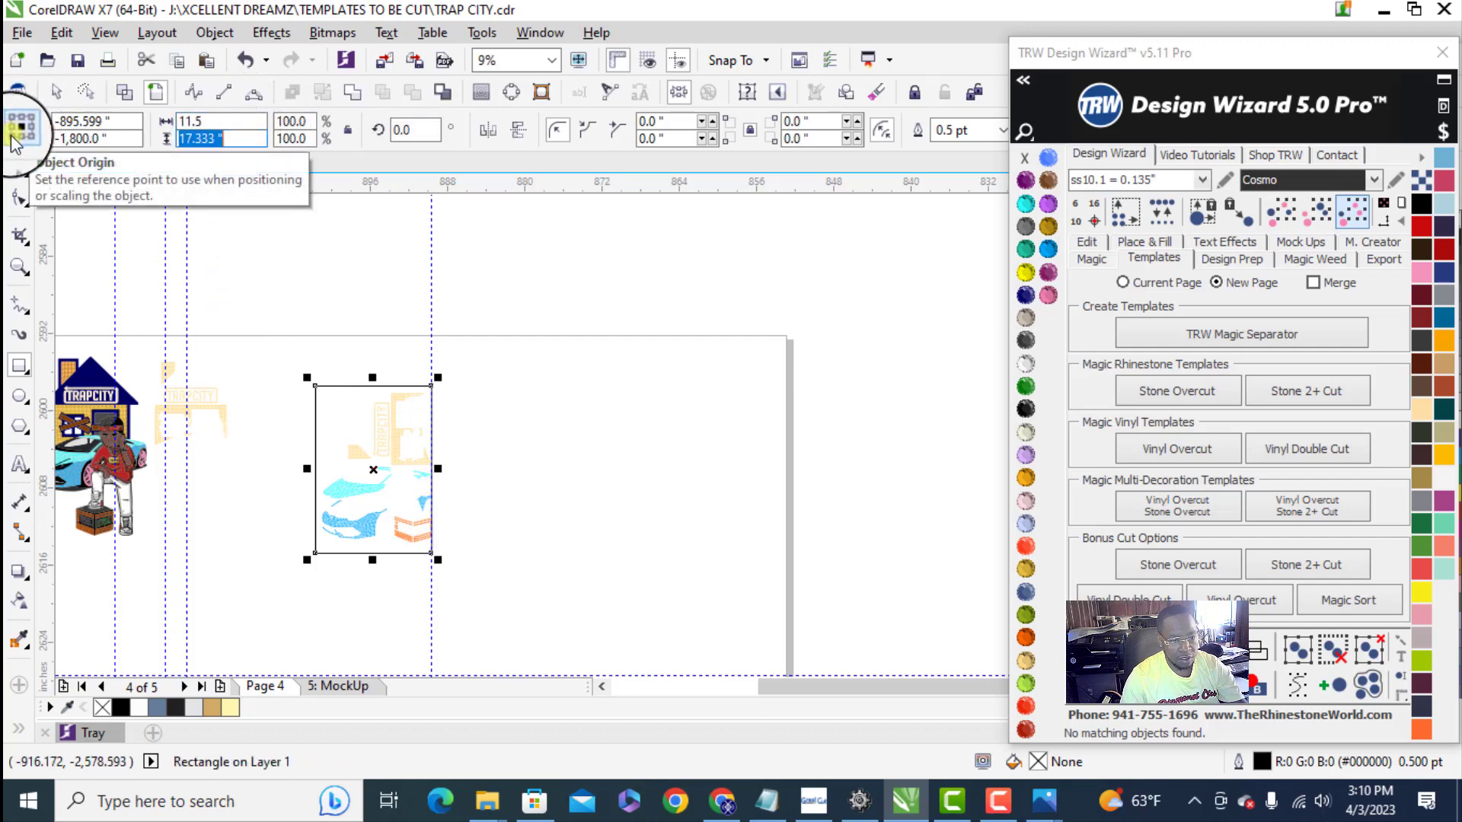
key("Return")
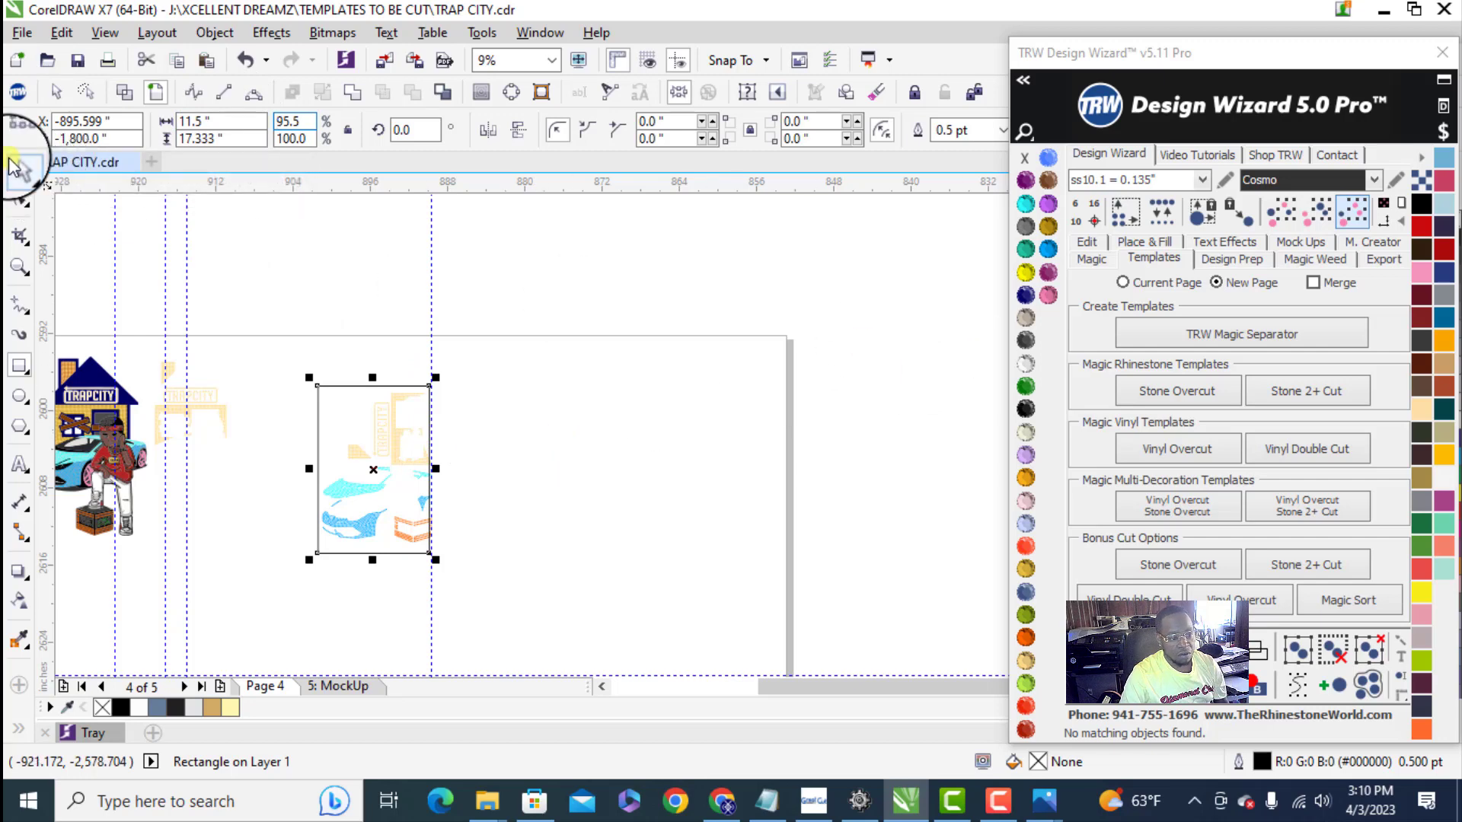
left_click(549, 480)
- Select all the gold, blue and orange stones inside the rectangle and combine them into one curve
scroll(389, 537, "up", 2)
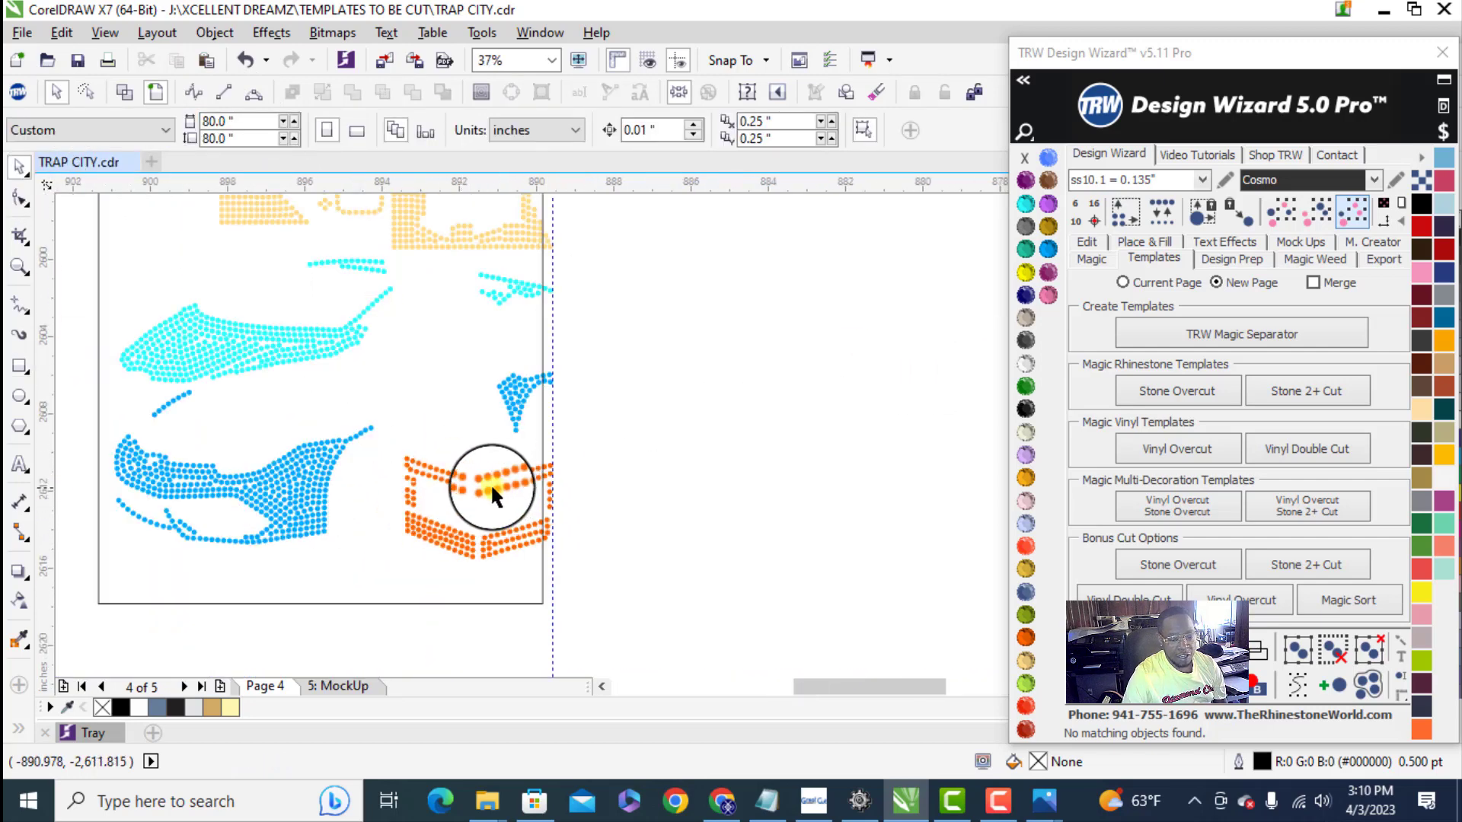
scroll(491, 489, "down", 1)
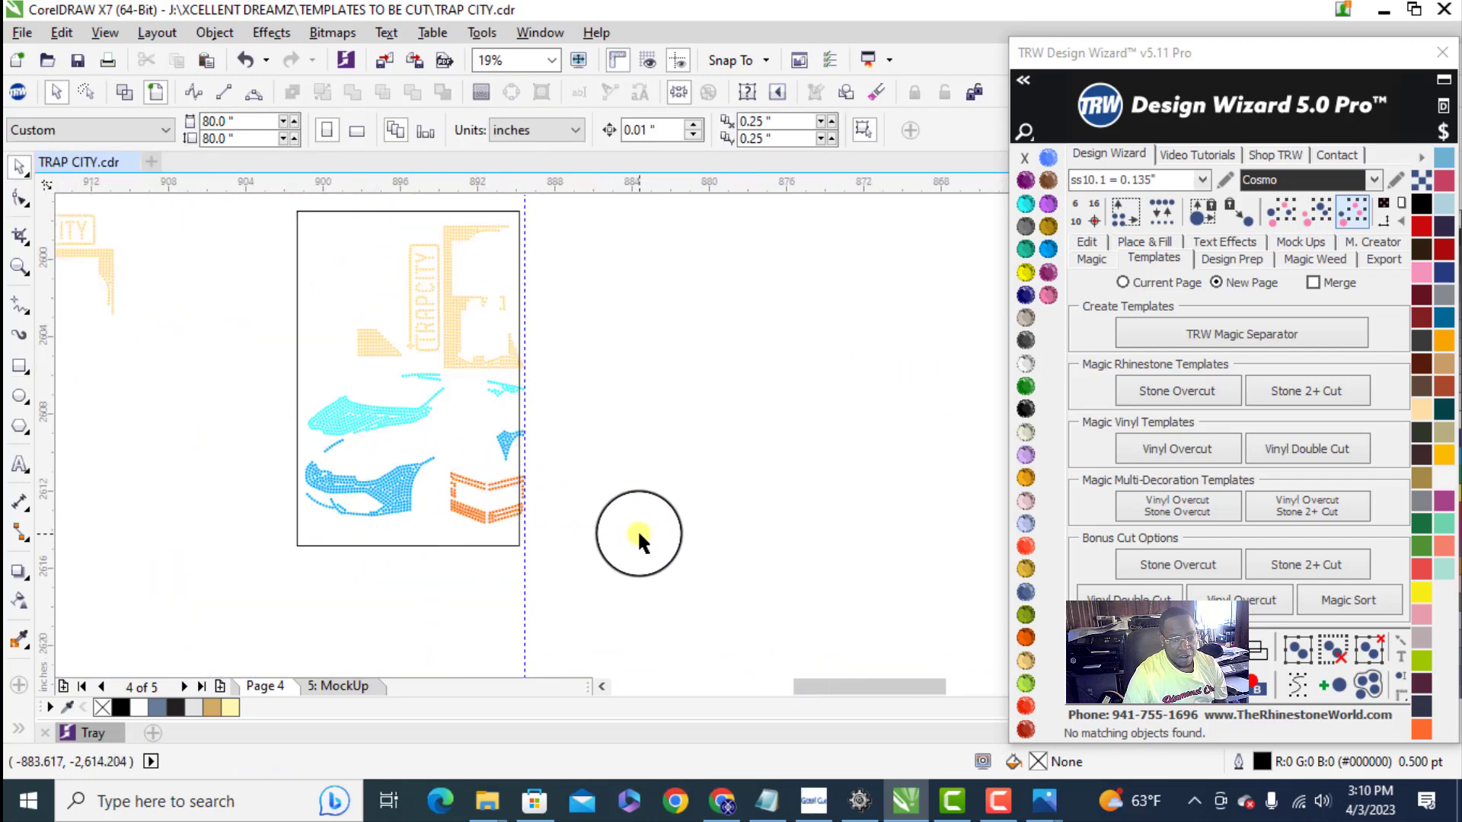
left_click_drag(637, 528, 270, 227)
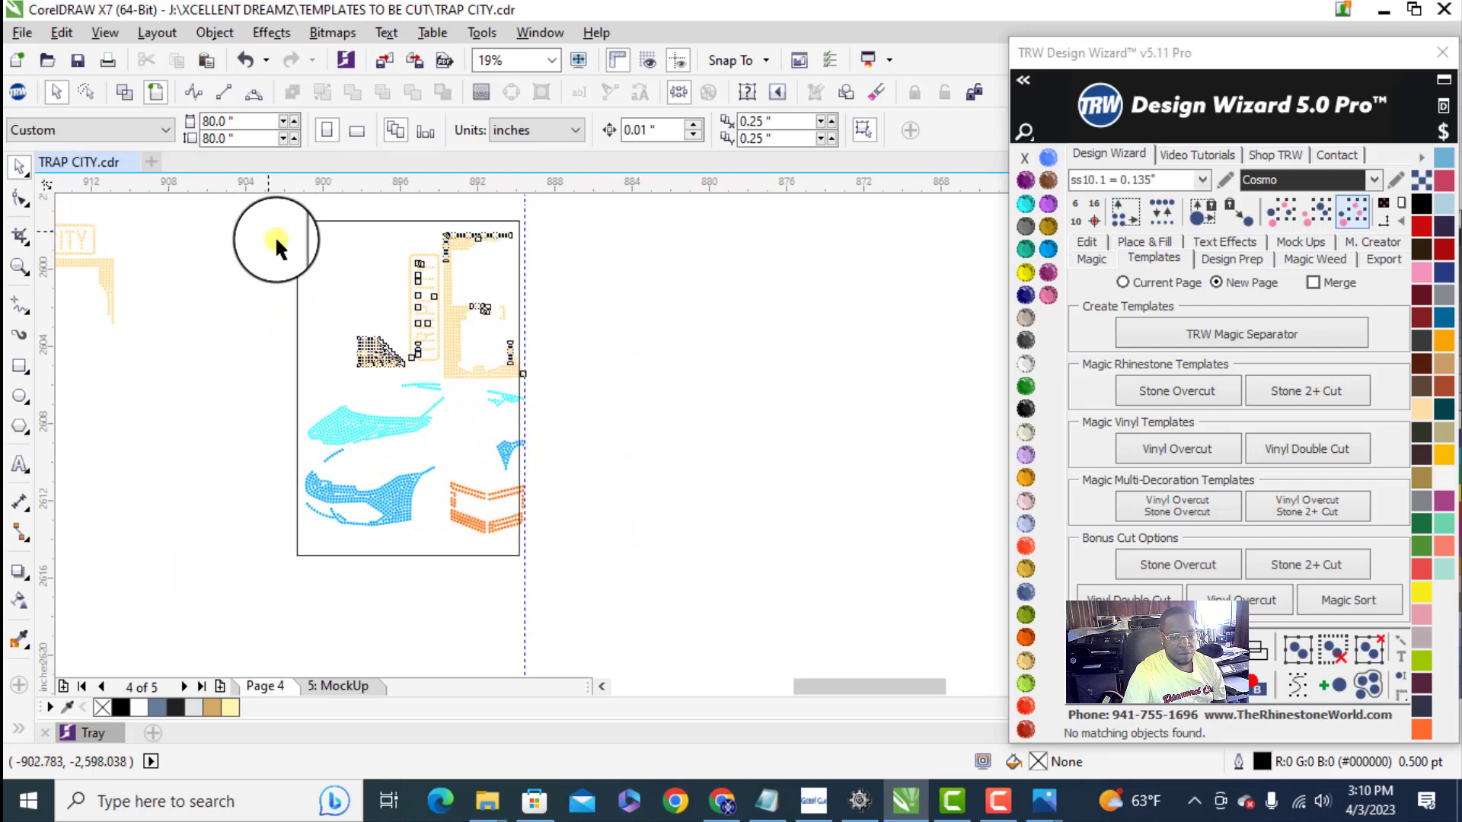
scroll(506, 397, "up", 2)
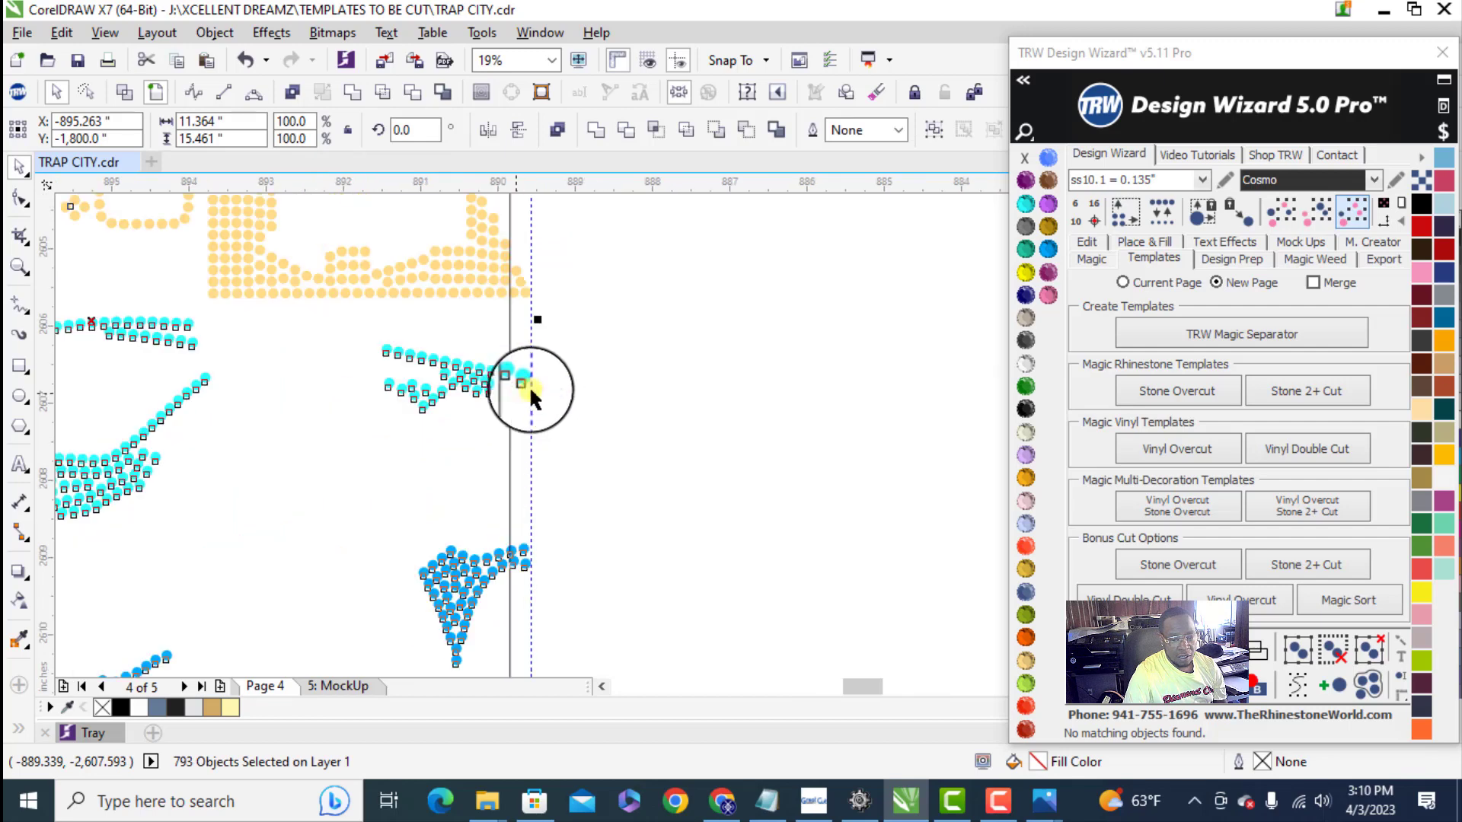
right_click(520, 379)
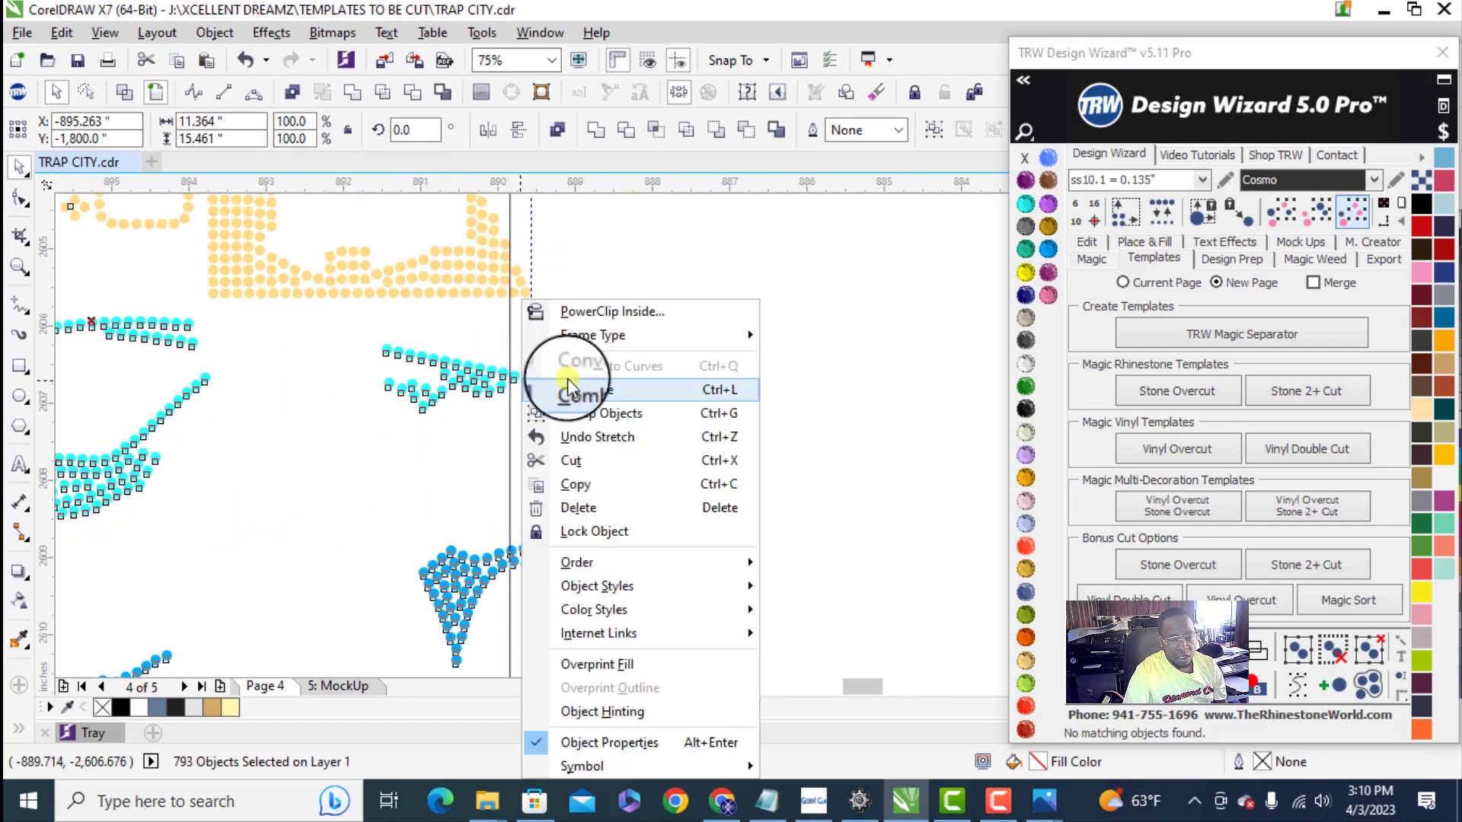
left_click(621, 389)
scroll(574, 396, "down", 3)
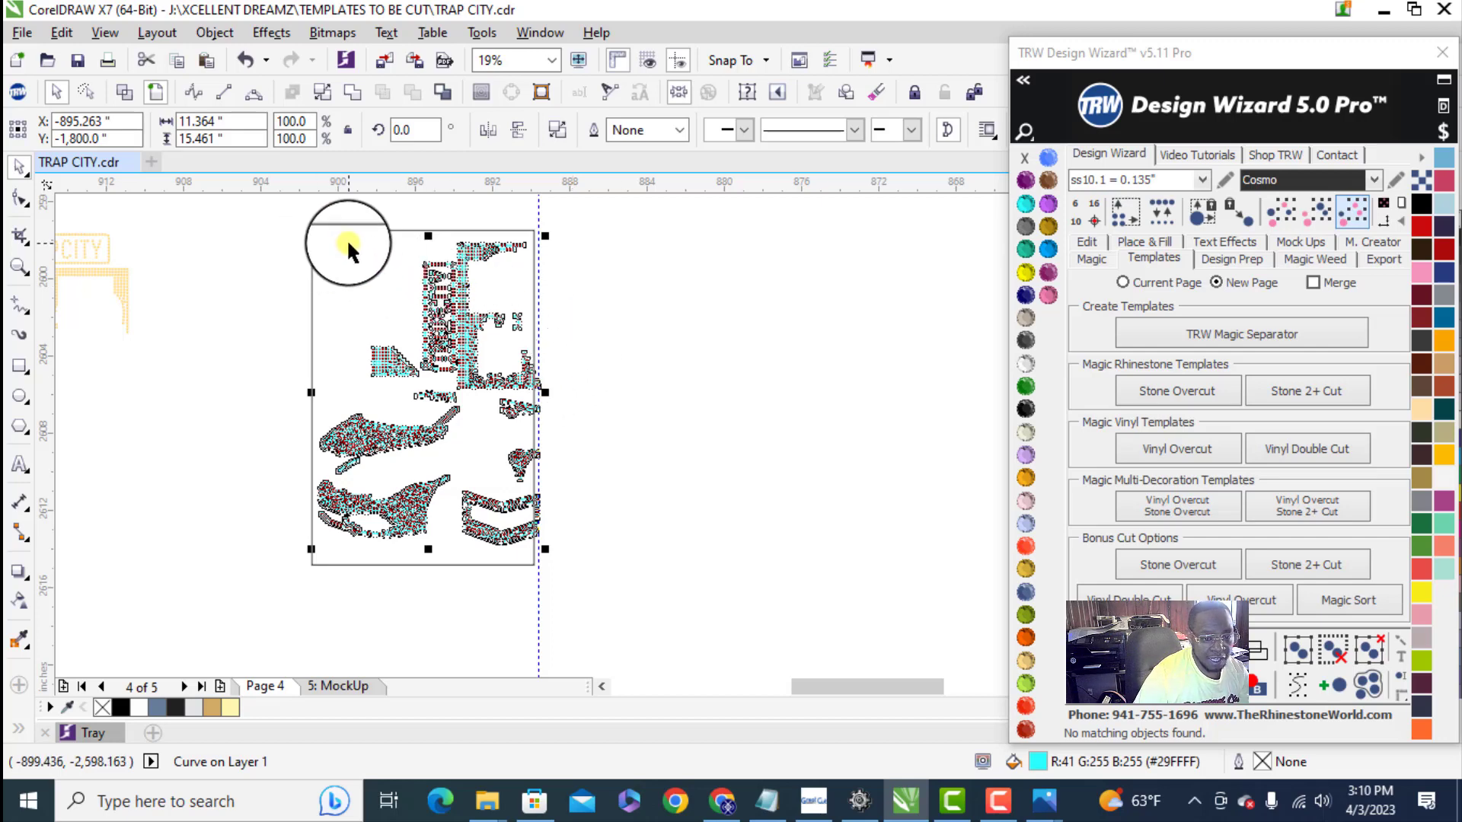
- Center the rectangle and combined stones on each other and move them together against the inside of the vertical guideline
left_click(311, 309, "shift")
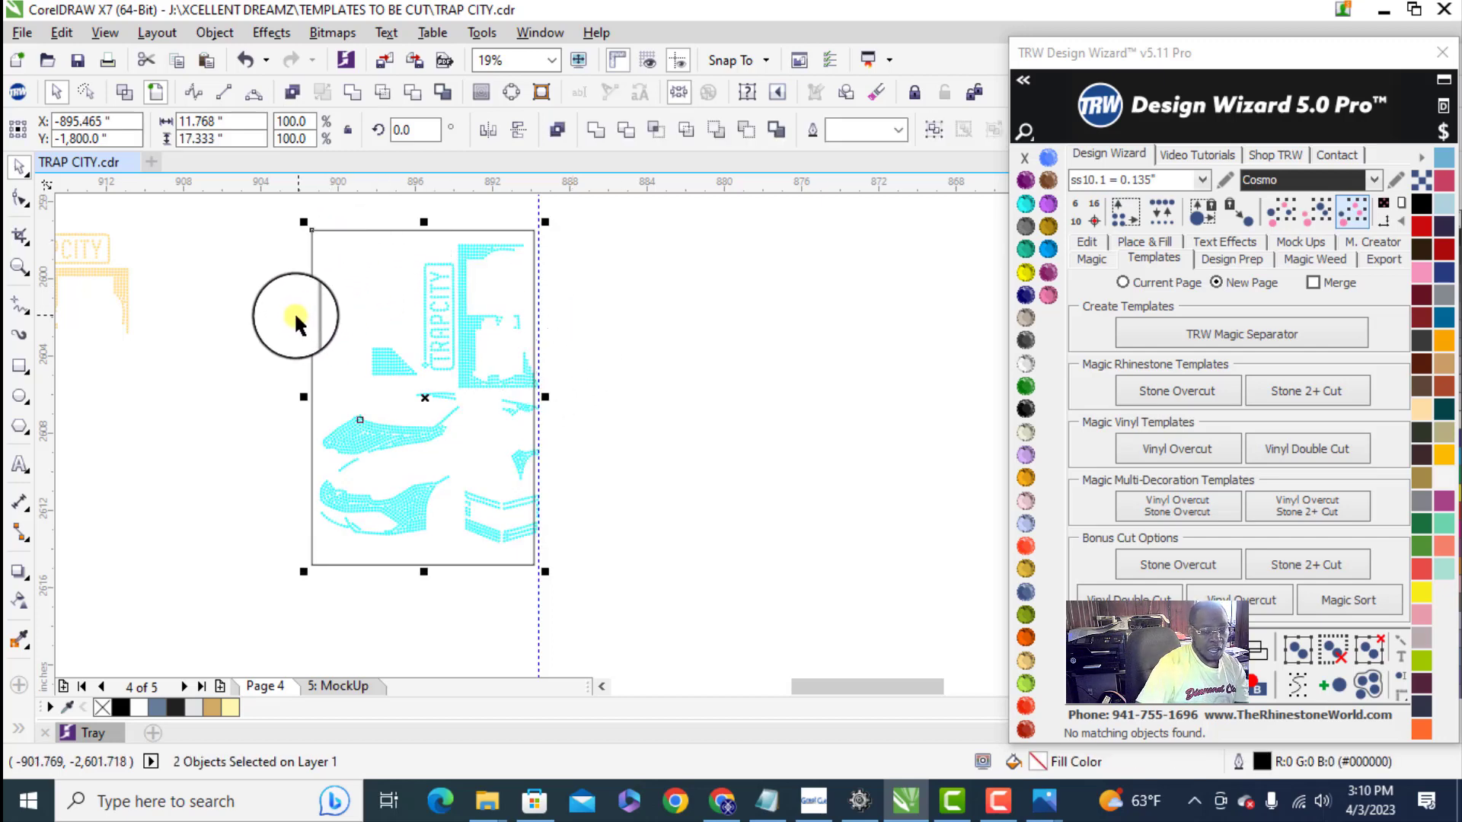
key("p")
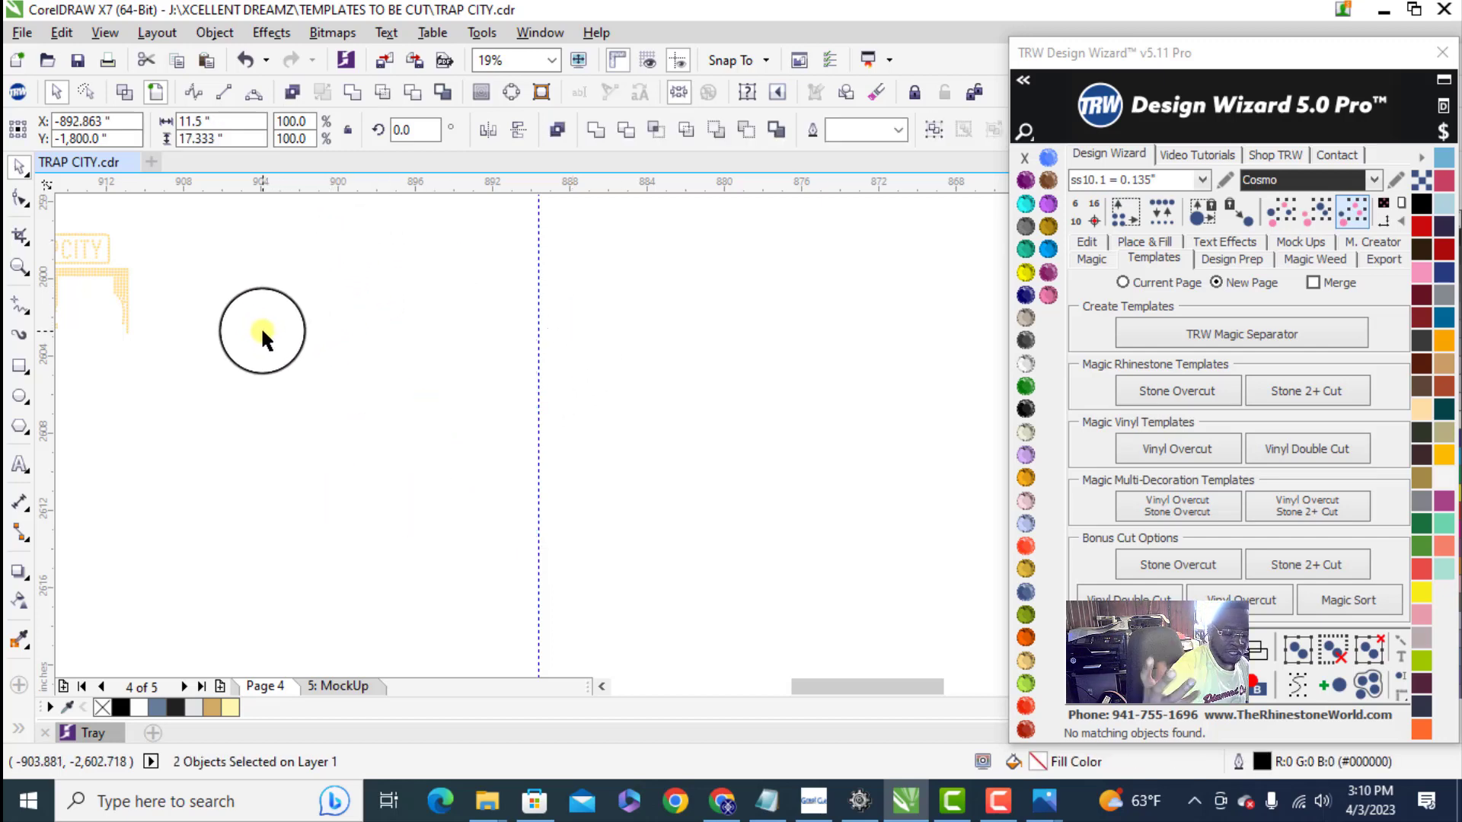
scroll(298, 392, "down", 3)
scroll(318, 455, "up", 2)
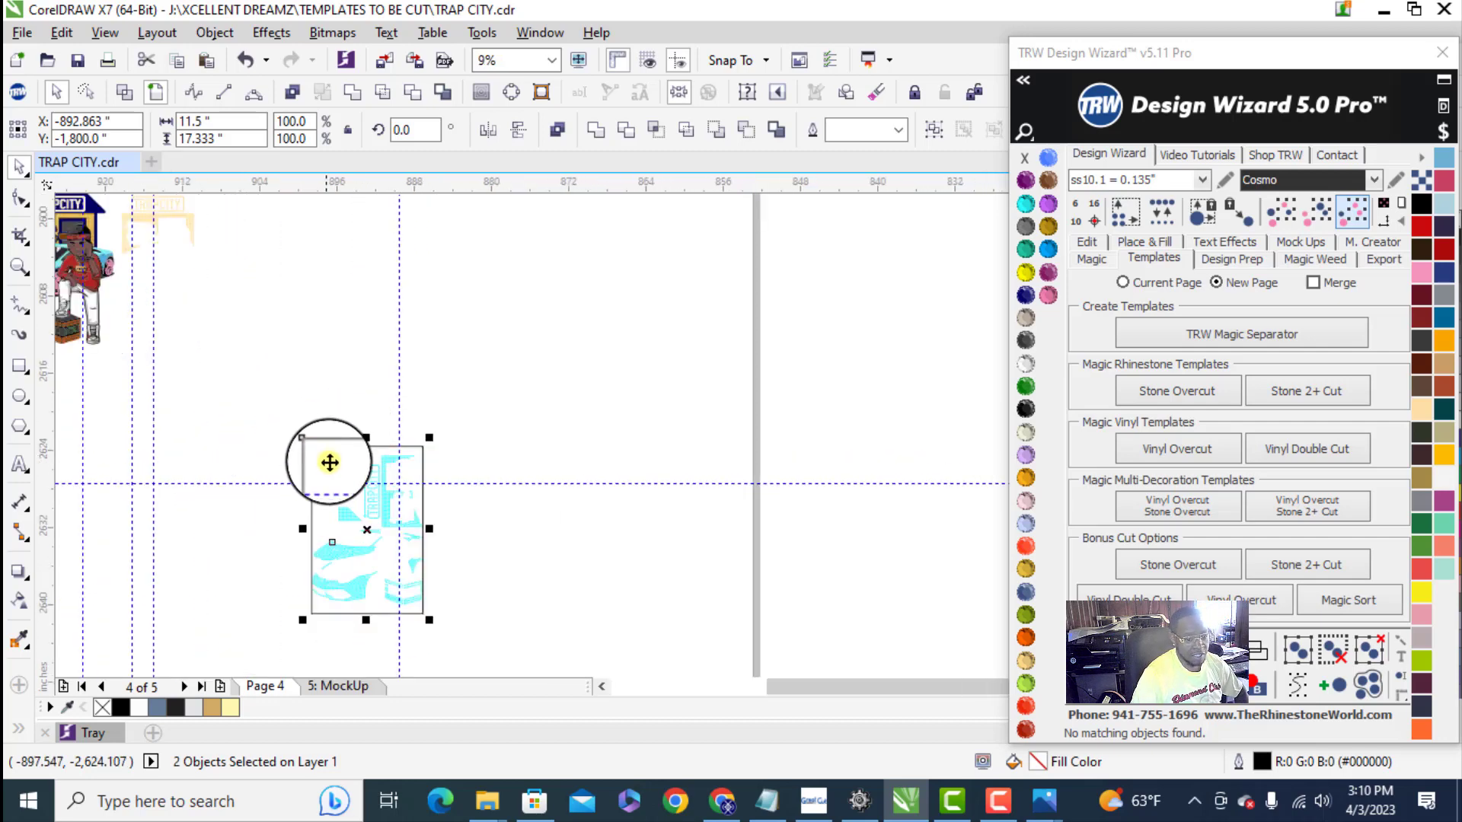
left_click_drag(373, 464, 349, 297)
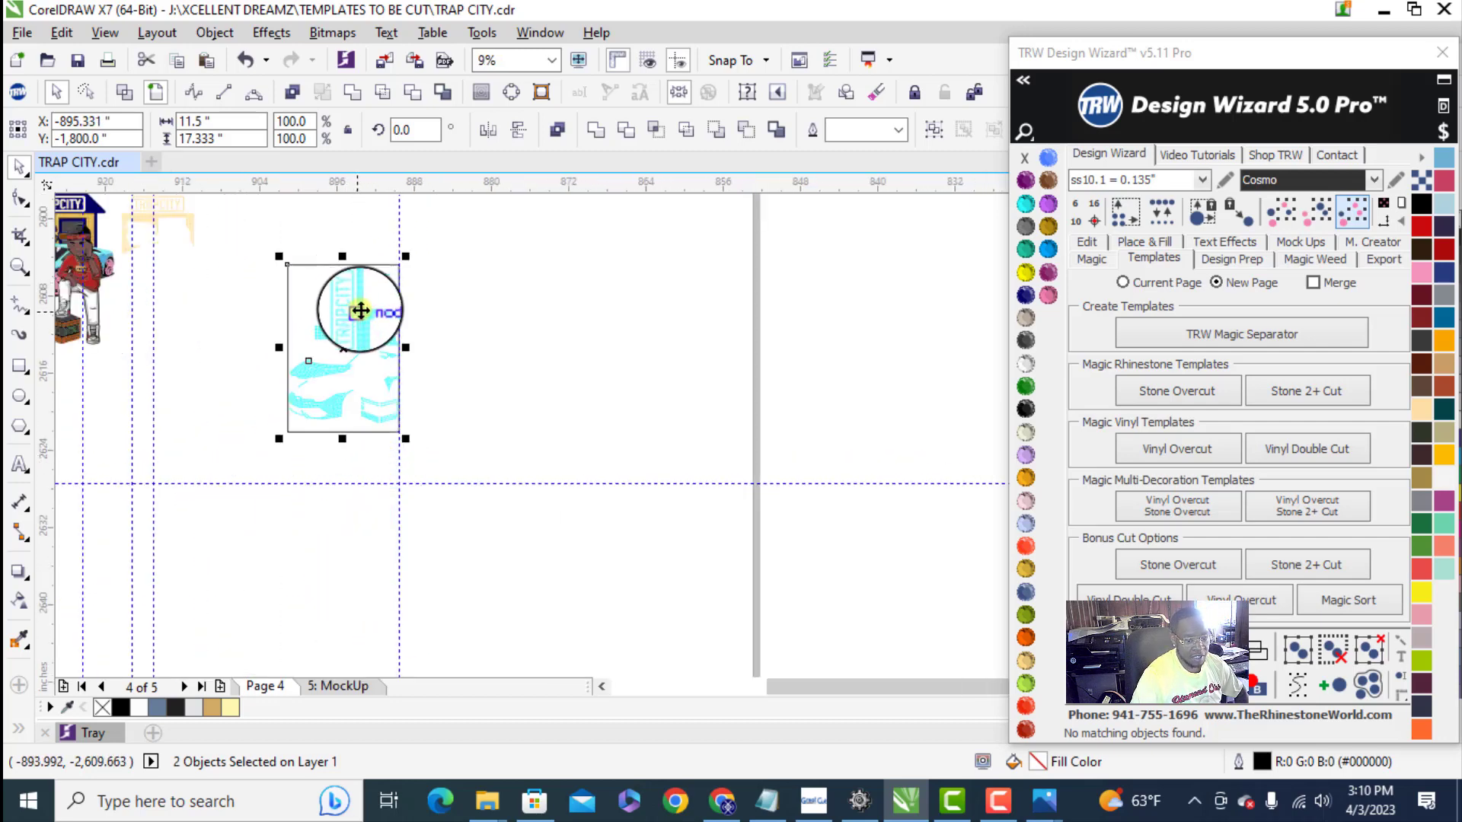
scroll(623, 377, "up", 2)
left_click(624, 377)
scroll(516, 459, "up", 3)
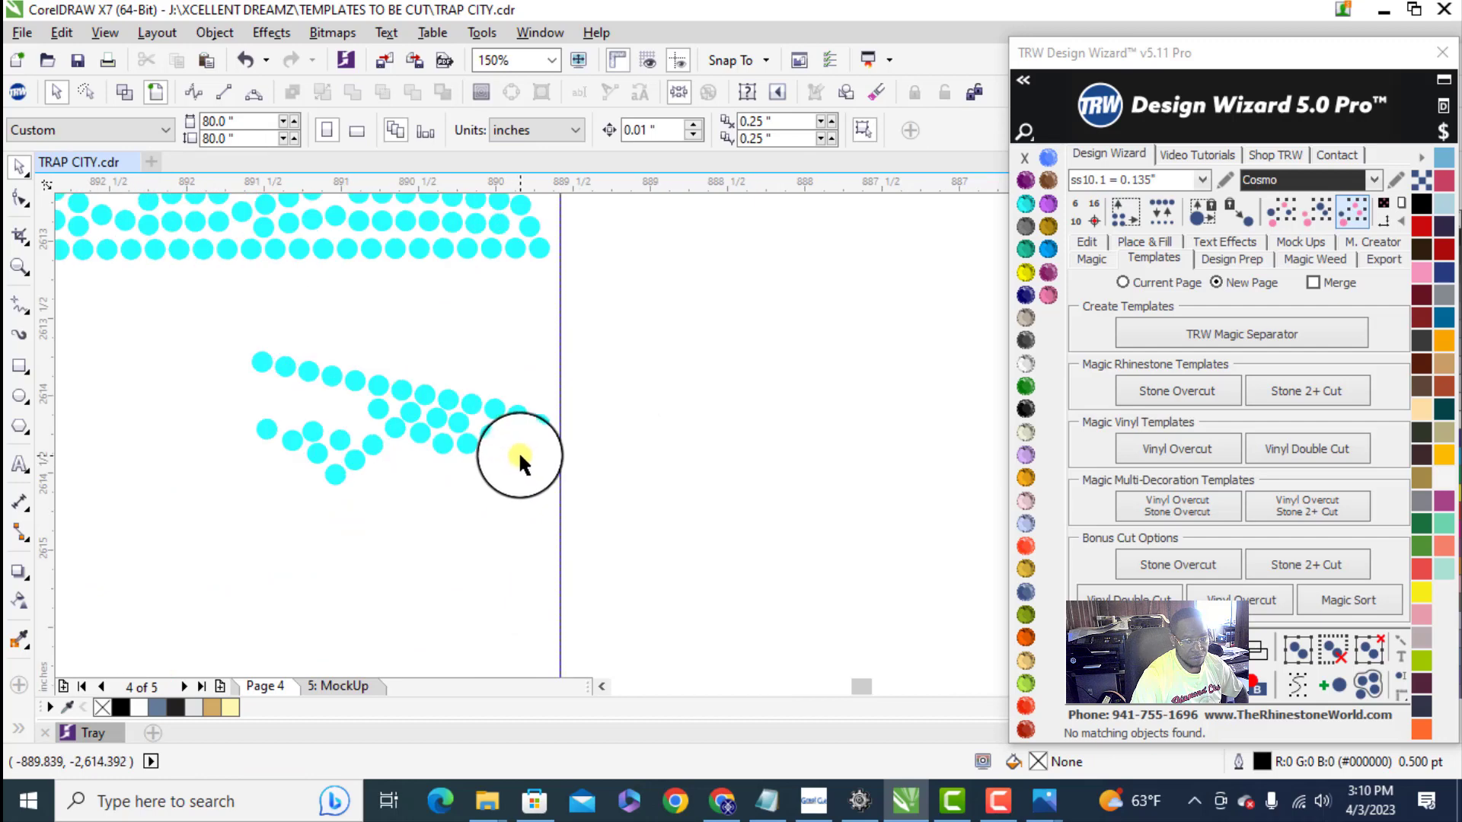
scroll(520, 454, "down", 5)
scroll(395, 567, "up", 3)
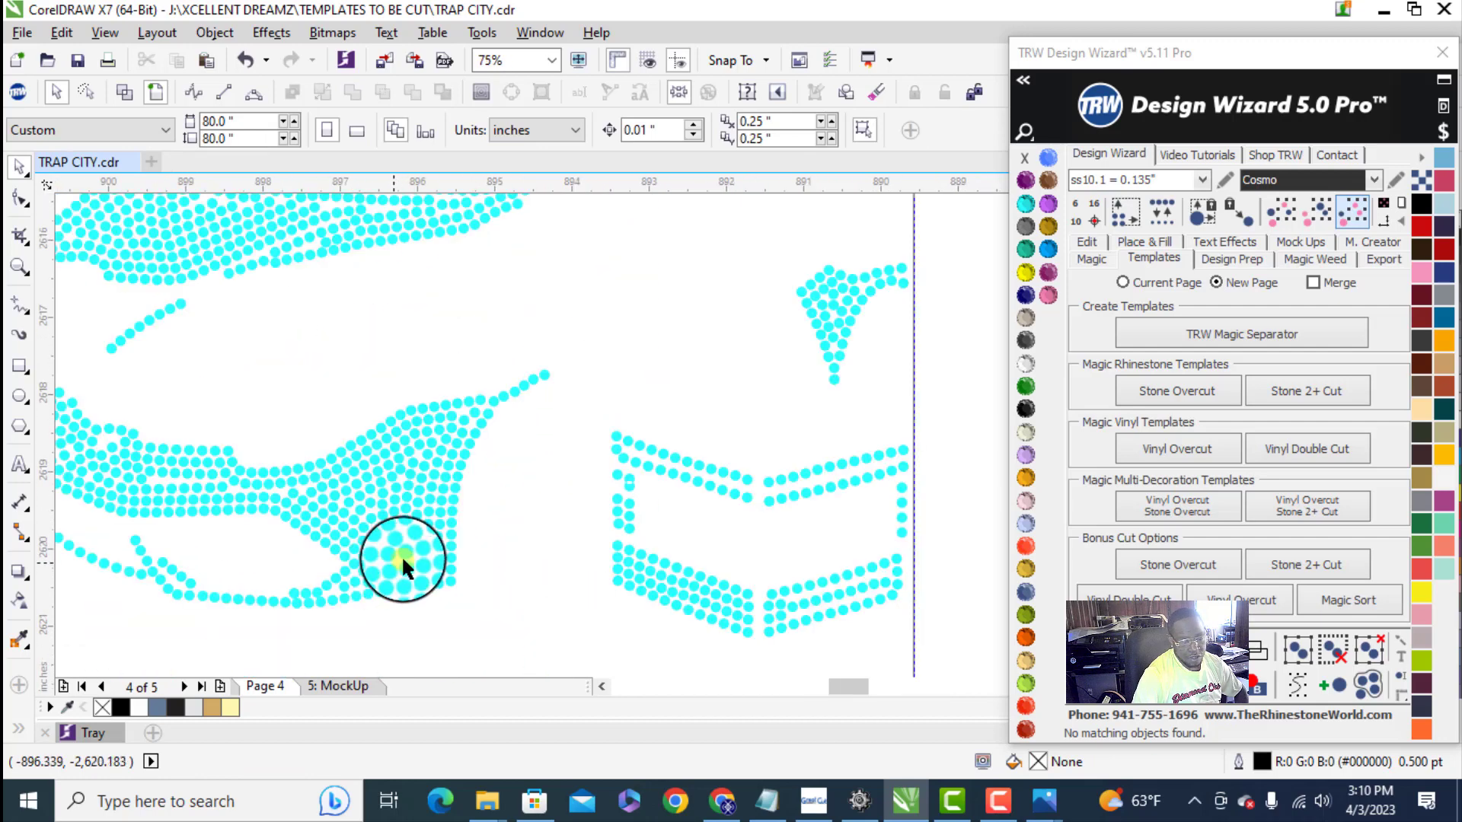
scroll(398, 561, "down", 1)
- Fill the rectangle with Emerald, remove its outline, and place it behind the combined stones
left_click(524, 423)
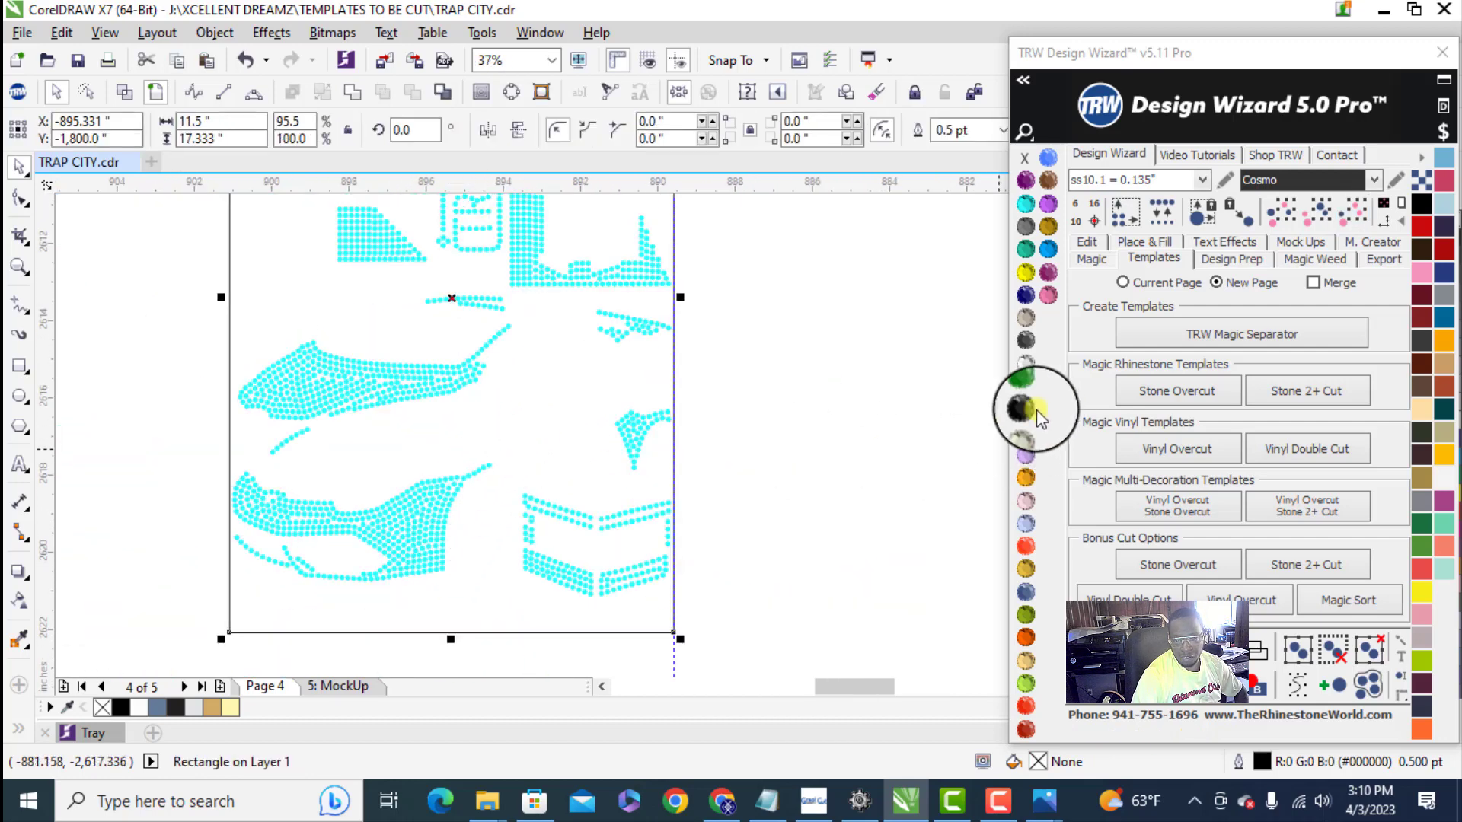
left_click(1026, 410)
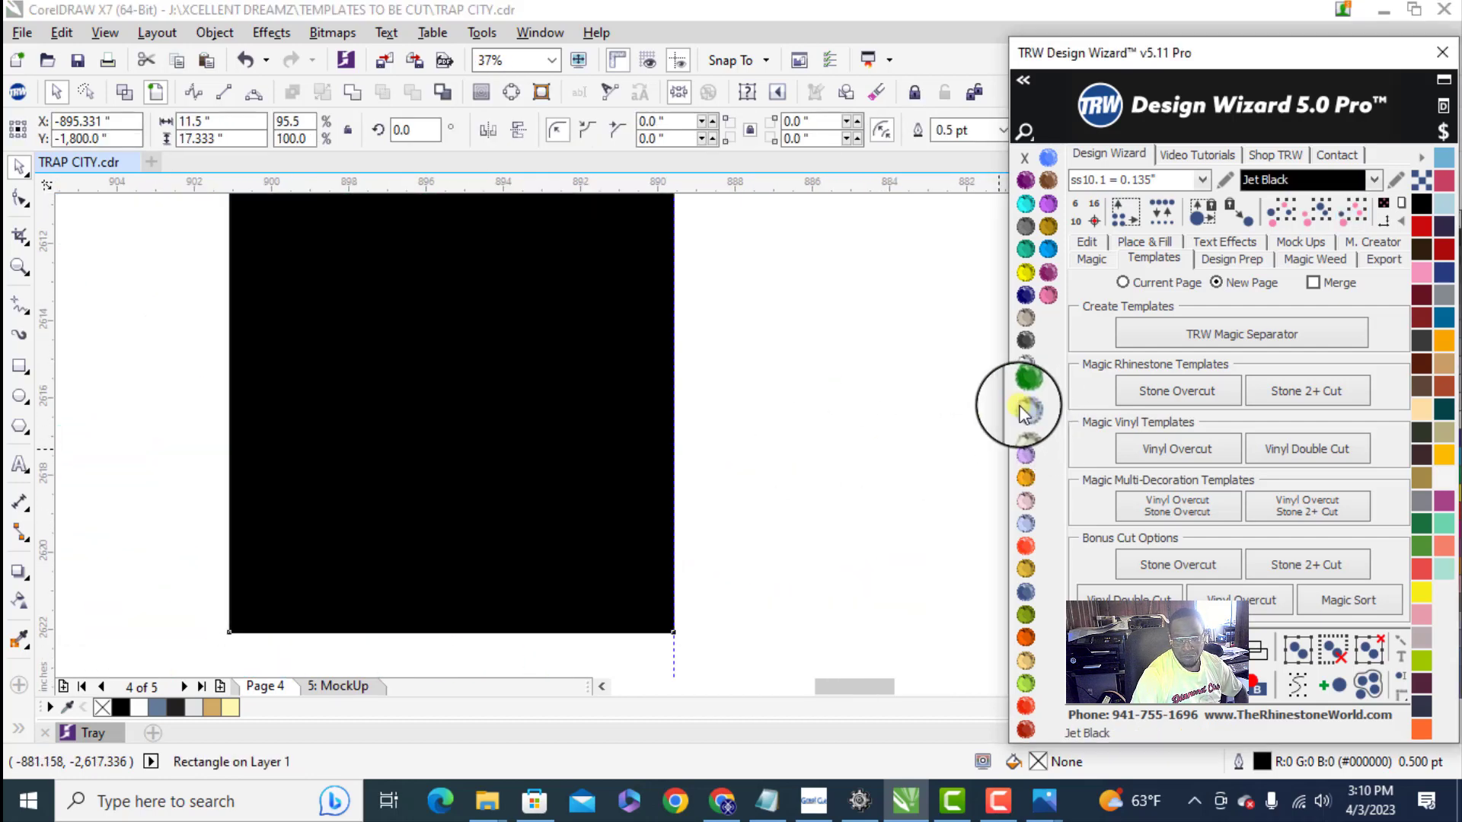
right_click(1025, 158)
scroll(597, 408, "down", 3)
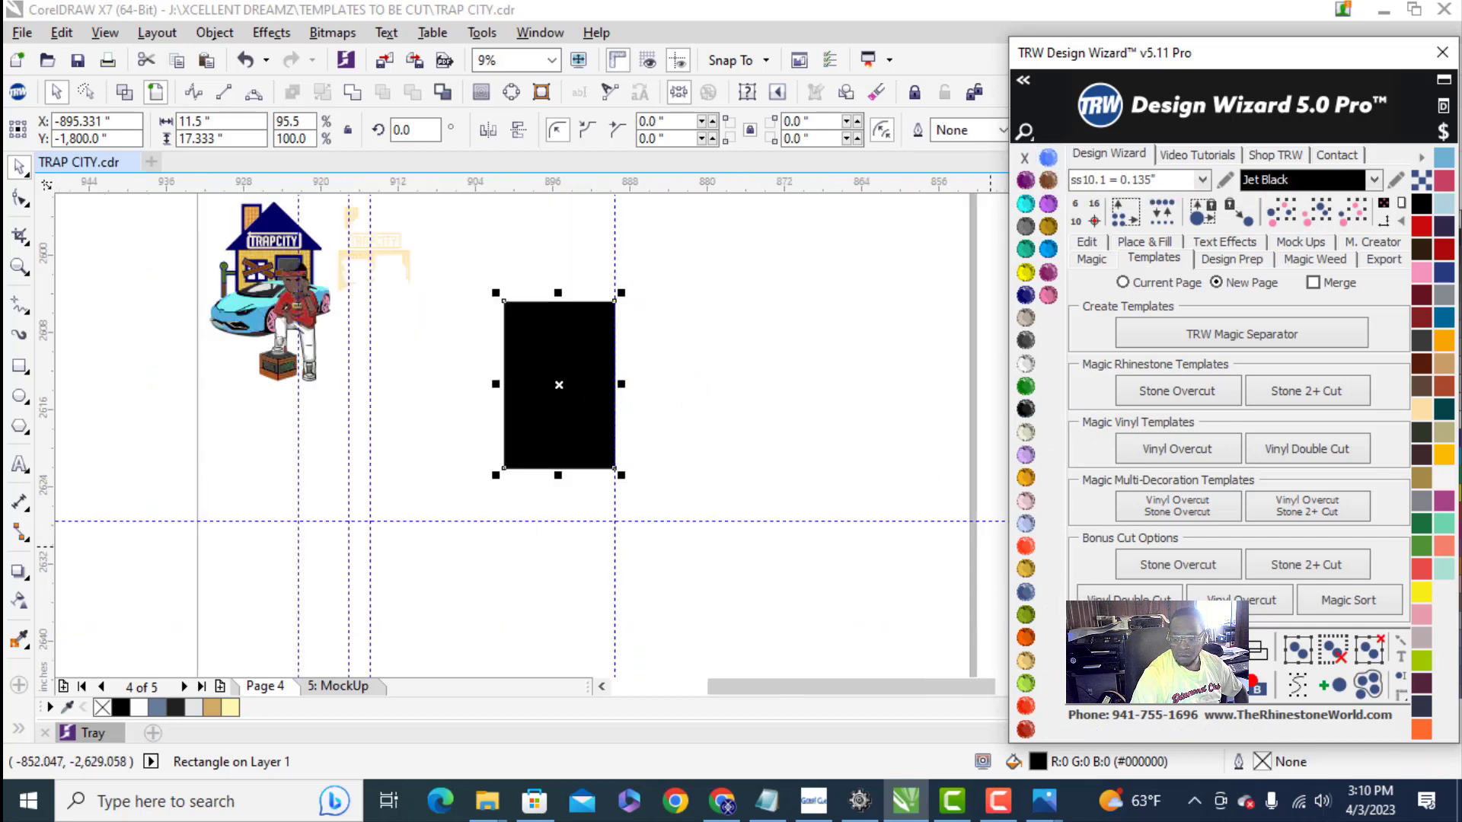
left_click(1025, 386)
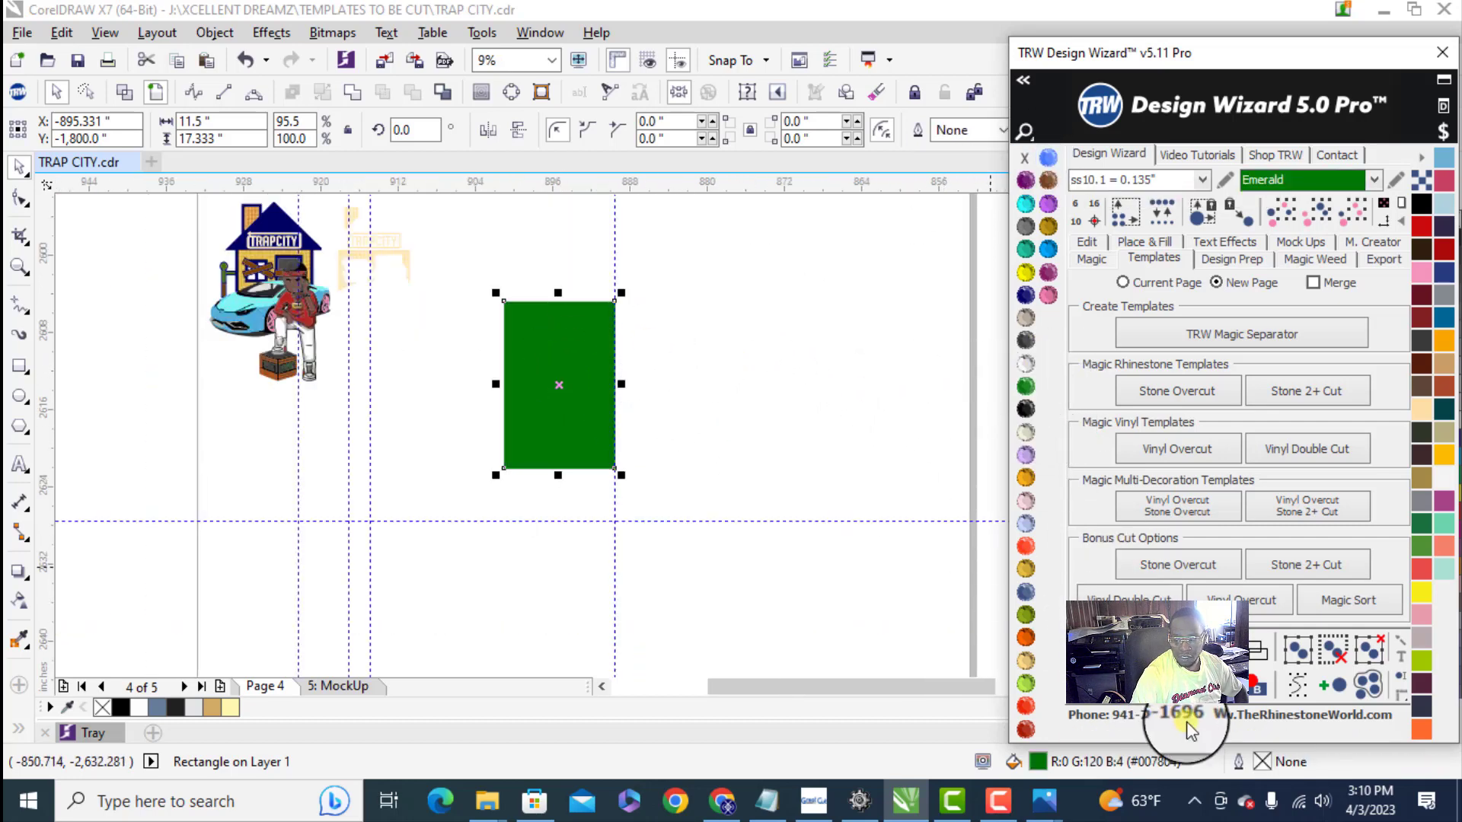
left_click(1255, 689)
left_click(738, 401)
- Select the combined stones together with the green rectangle and trim the stone shapes out of the rectangle
scroll(609, 365, "up", 4)
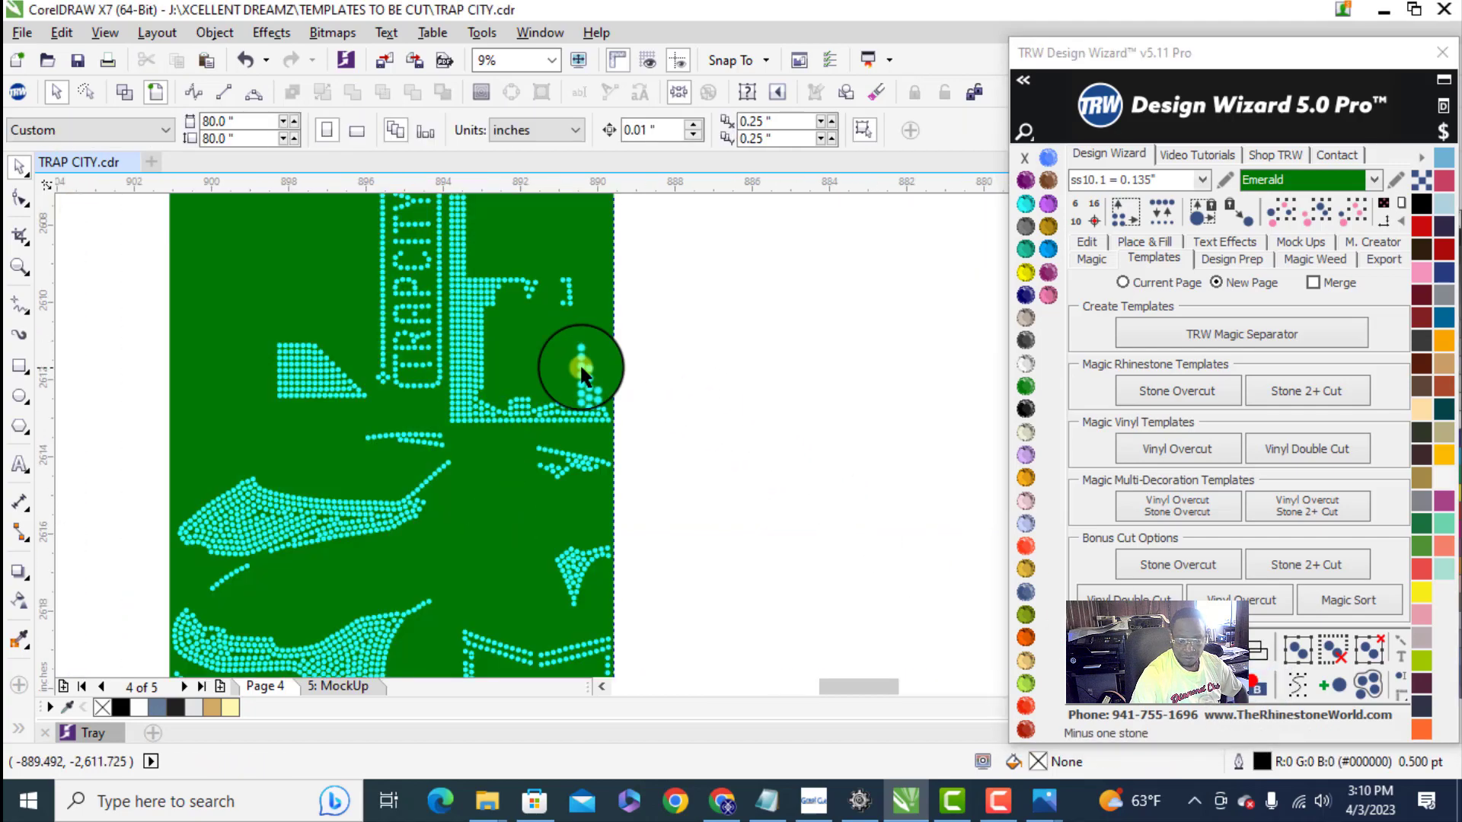
scroll(479, 378, "up", 6)
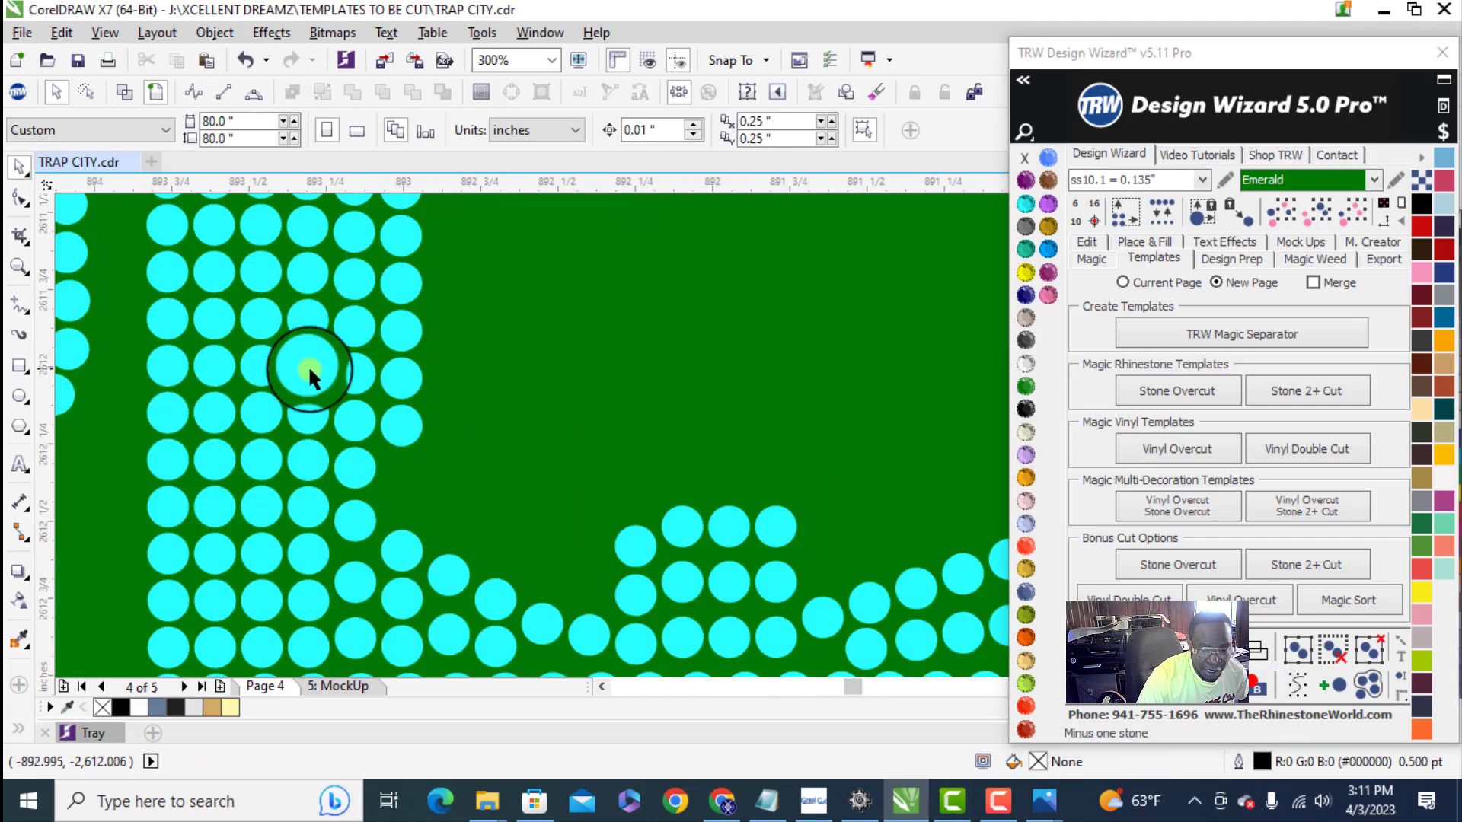
left_click(399, 375)
scroll(403, 427, "down", 4)
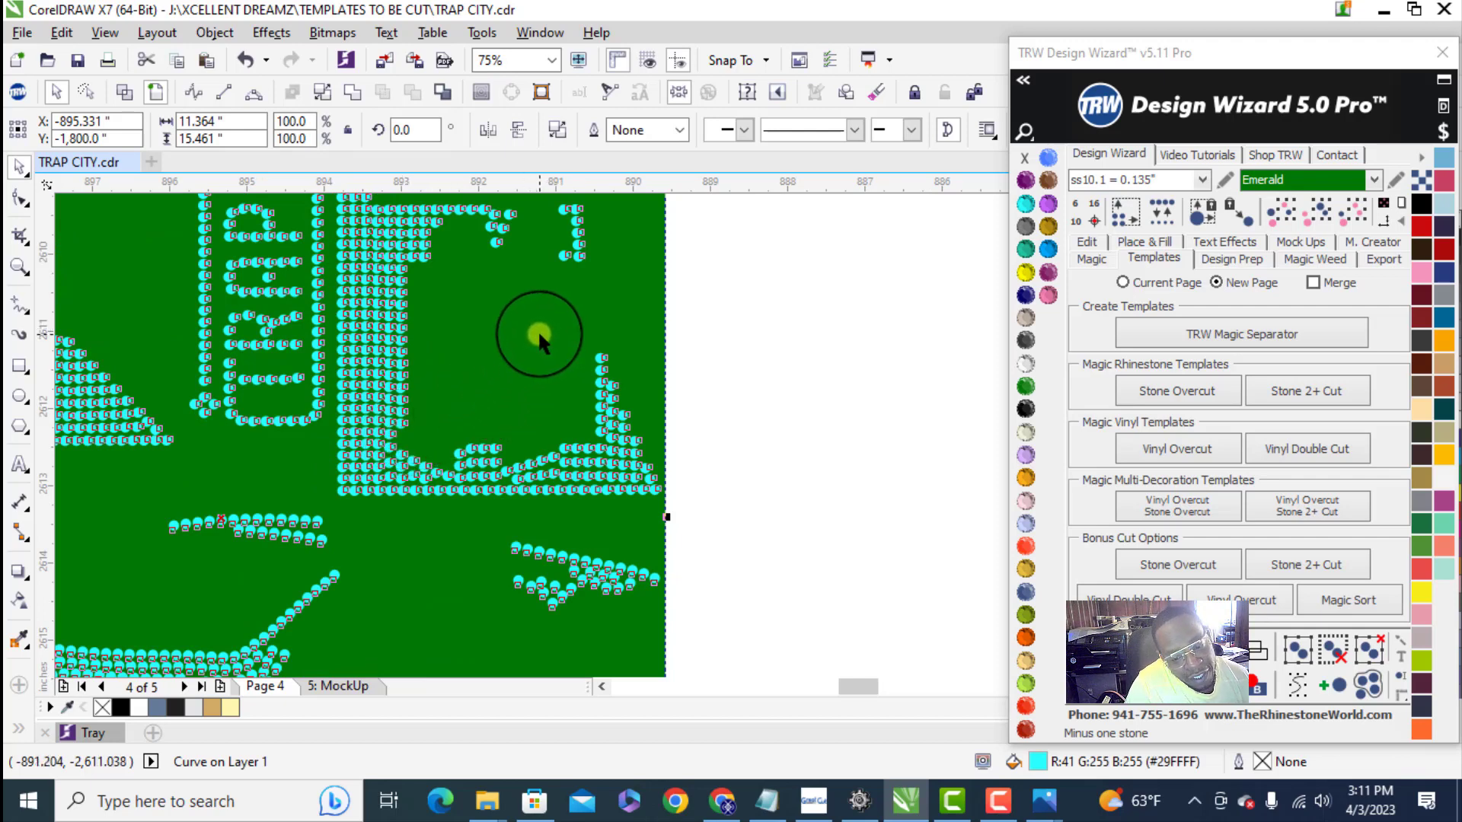
left_click(538, 330, "shift")
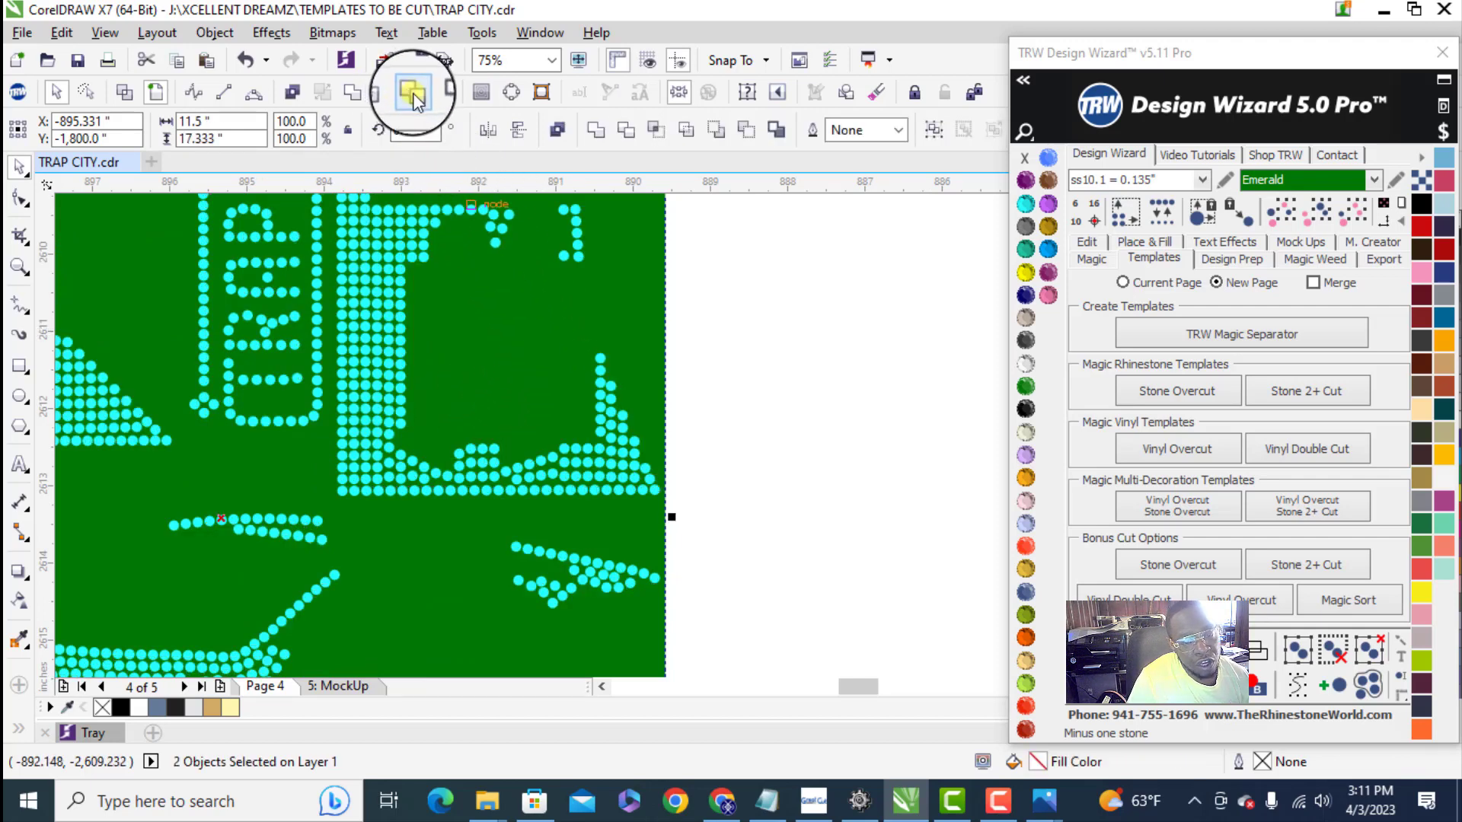
left_click(415, 93)
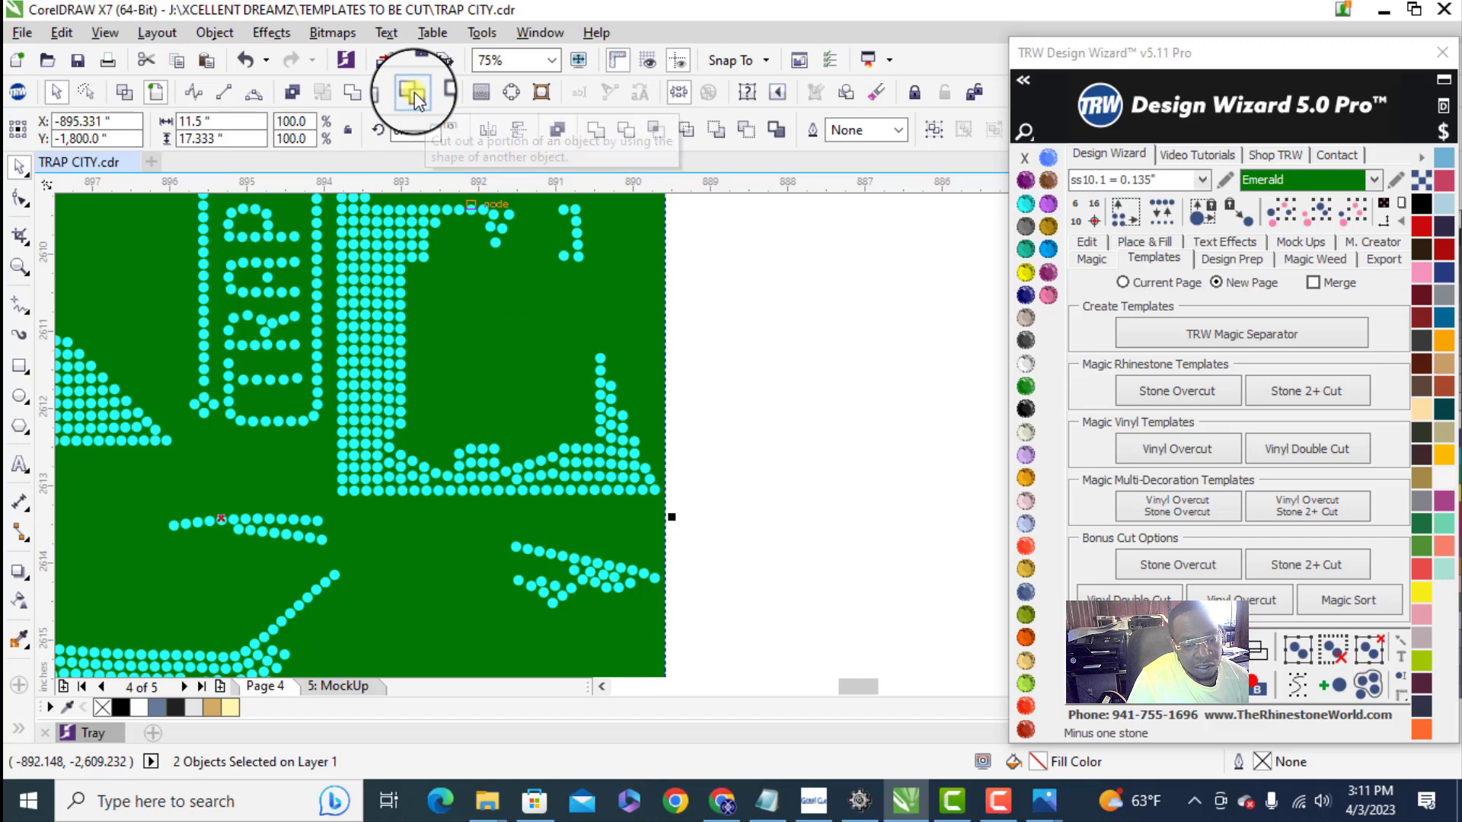
scroll(410, 335, "down", 1)
scroll(418, 341, "down", 2)
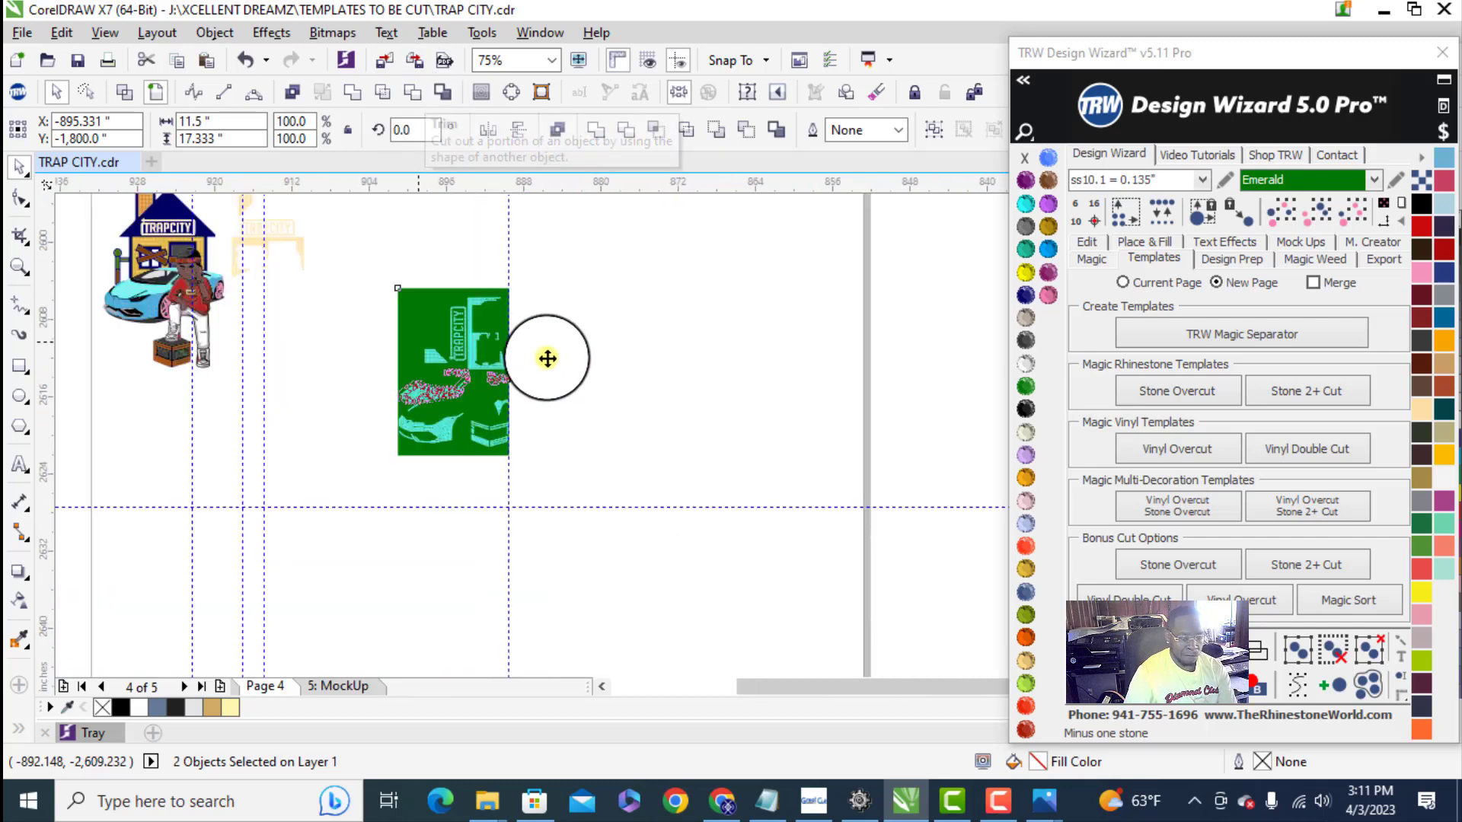
- Move the trimmed rectangle about 20 inches to the right of the combined stones and fill it with Jet Black
left_click(528, 353)
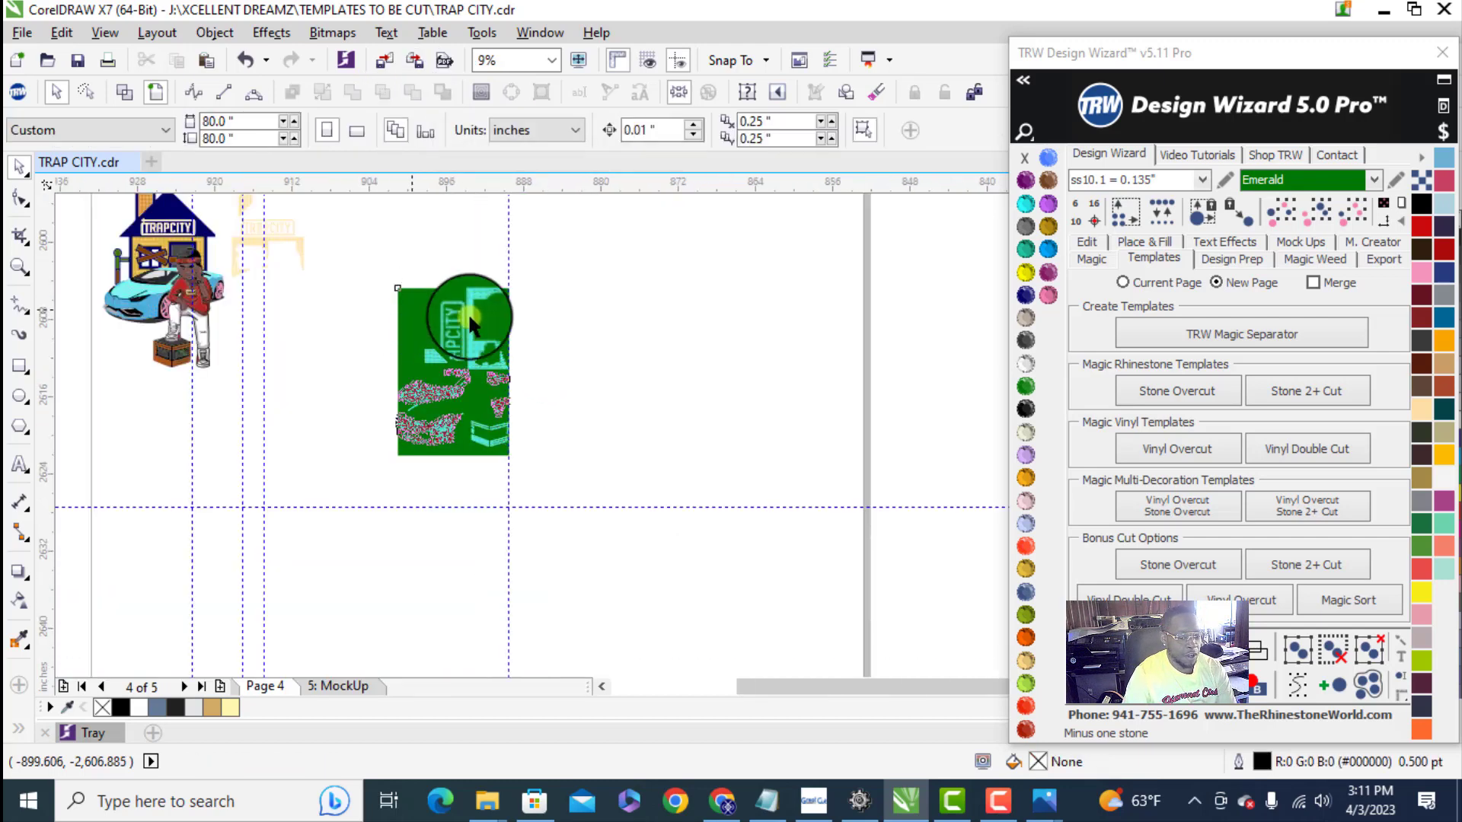
left_click_drag(409, 319, 604, 327)
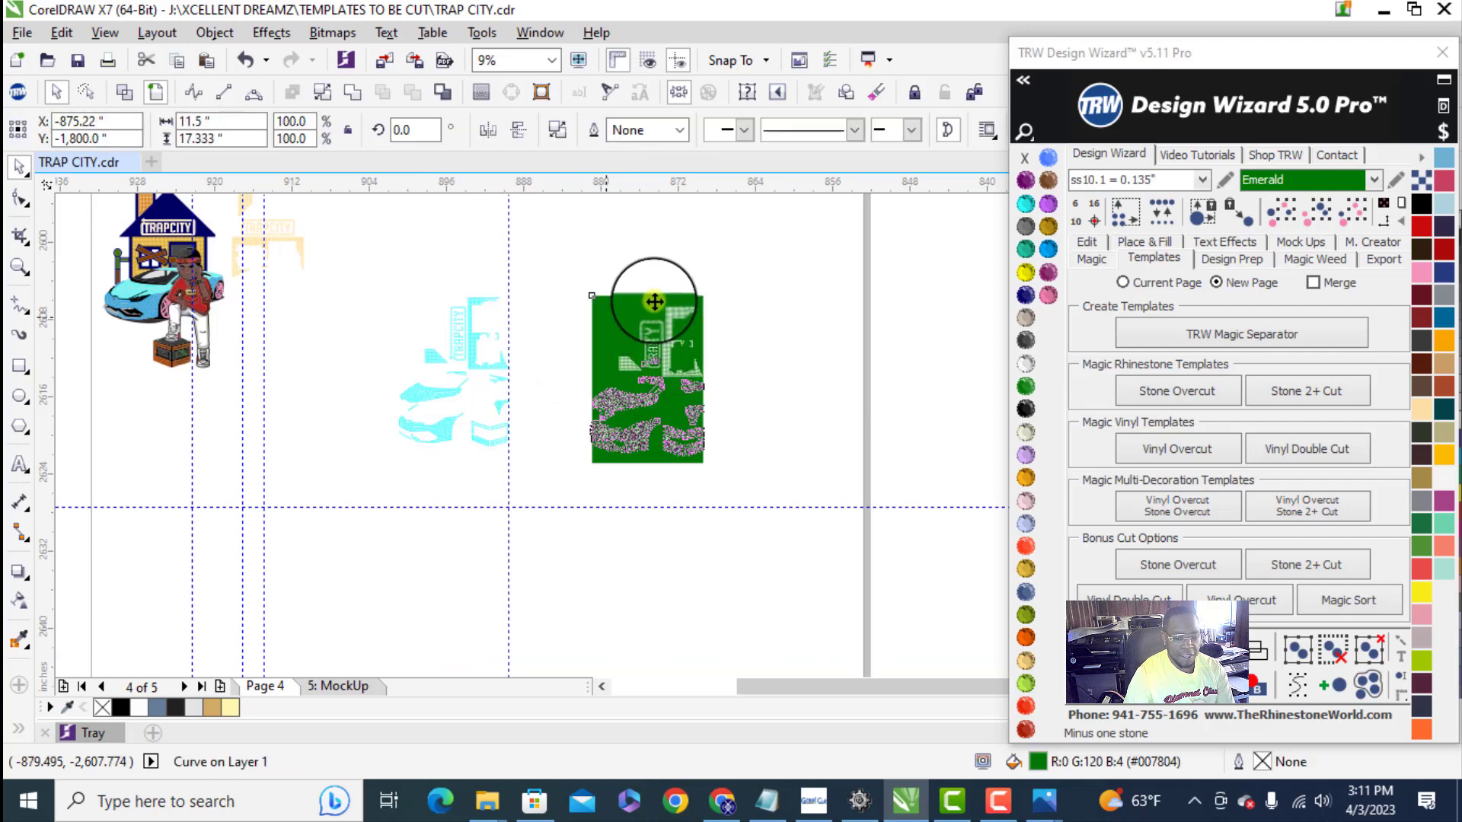
scroll(666, 342, "up", 1)
left_click(1024, 157)
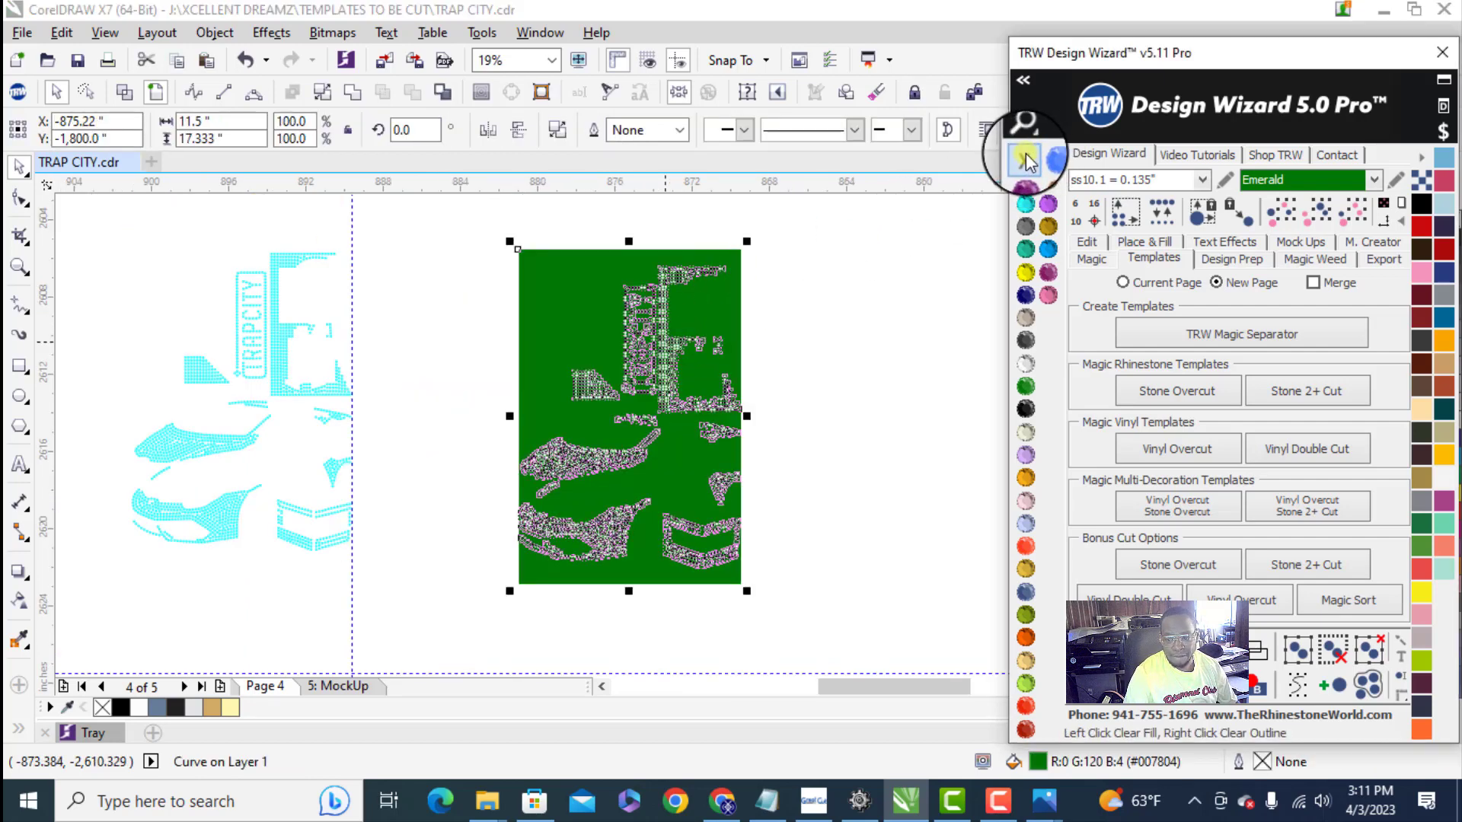
left_click(1024, 414)
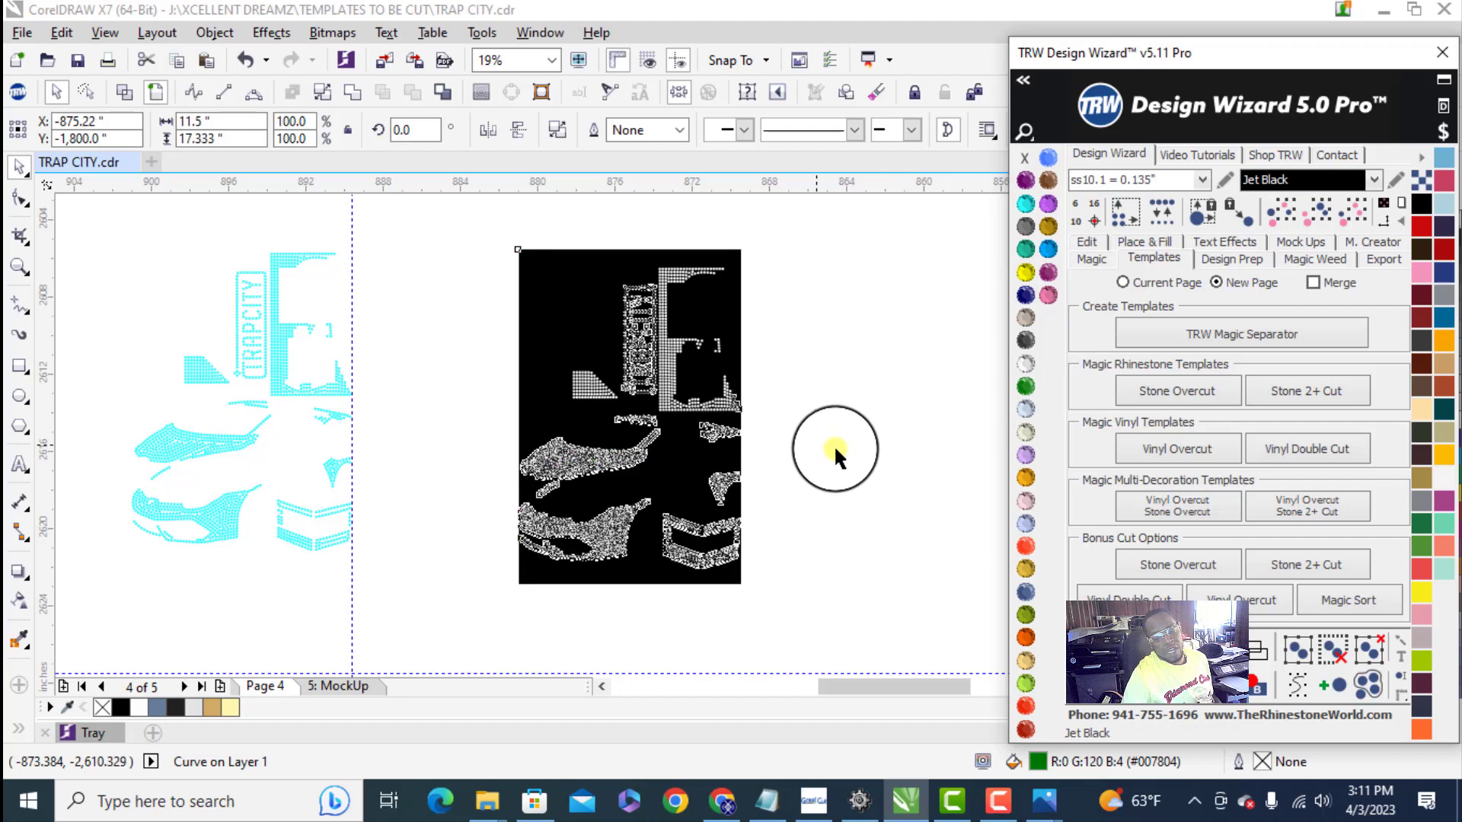
left_click(769, 431)
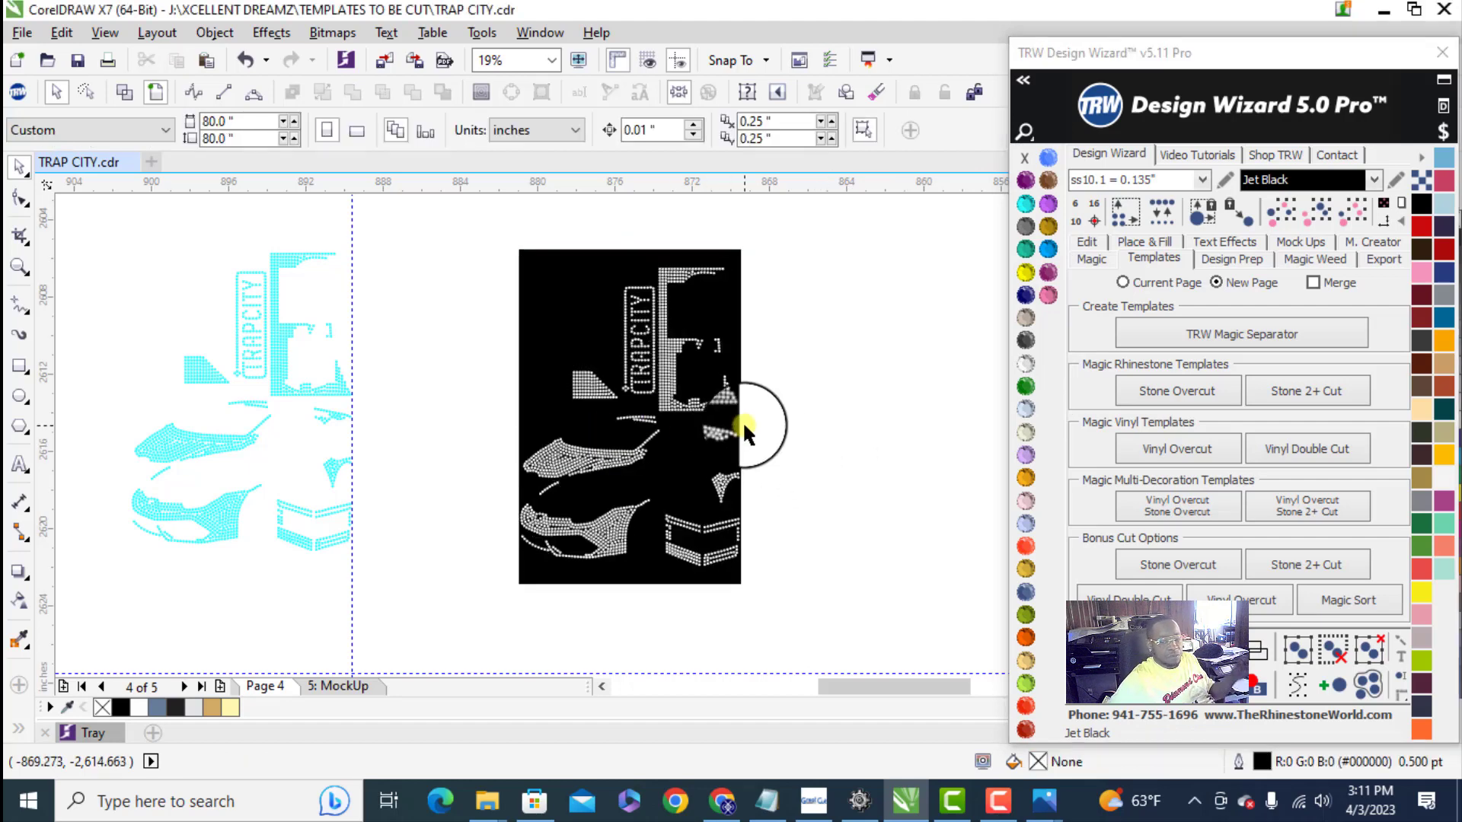
- Select the black trimmed rectangle and enter TRAP CITY SVG CRICUT as its export file name
scroll(708, 339, "up", 1)
scroll(455, 423, "down", 1)
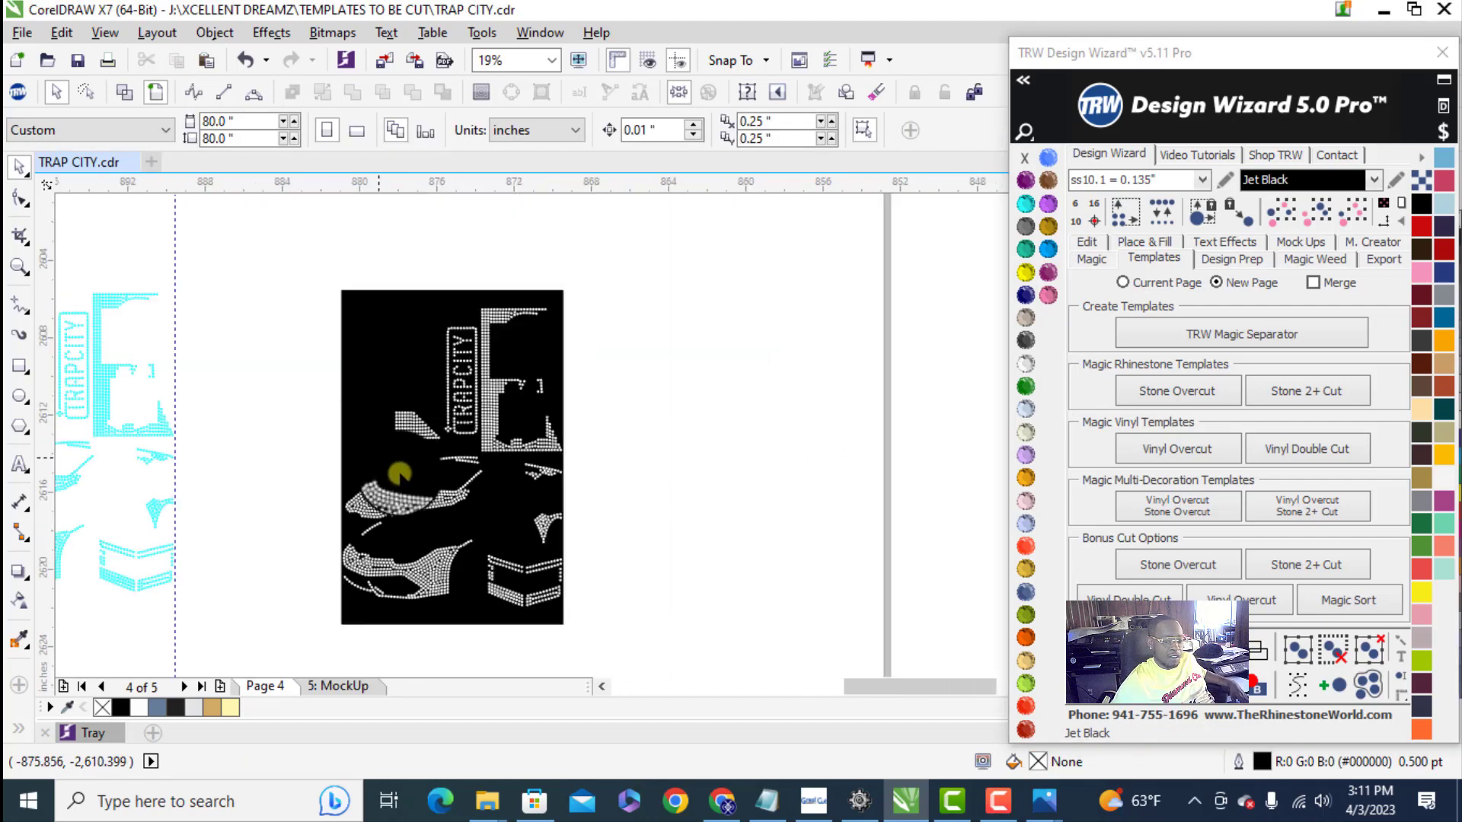
left_click(393, 358)
left_click(1380, 262)
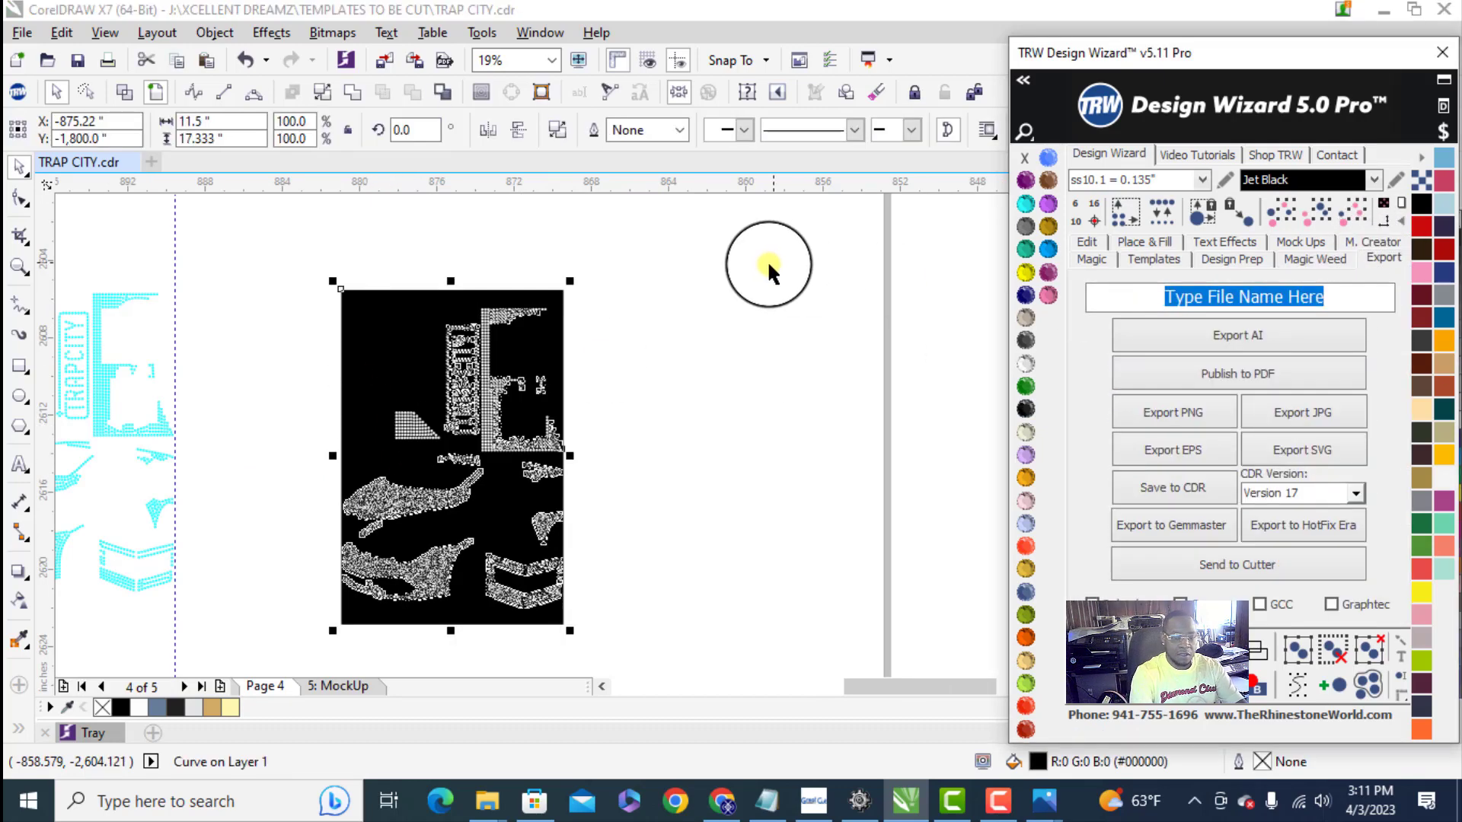
type("TRAP CITY")
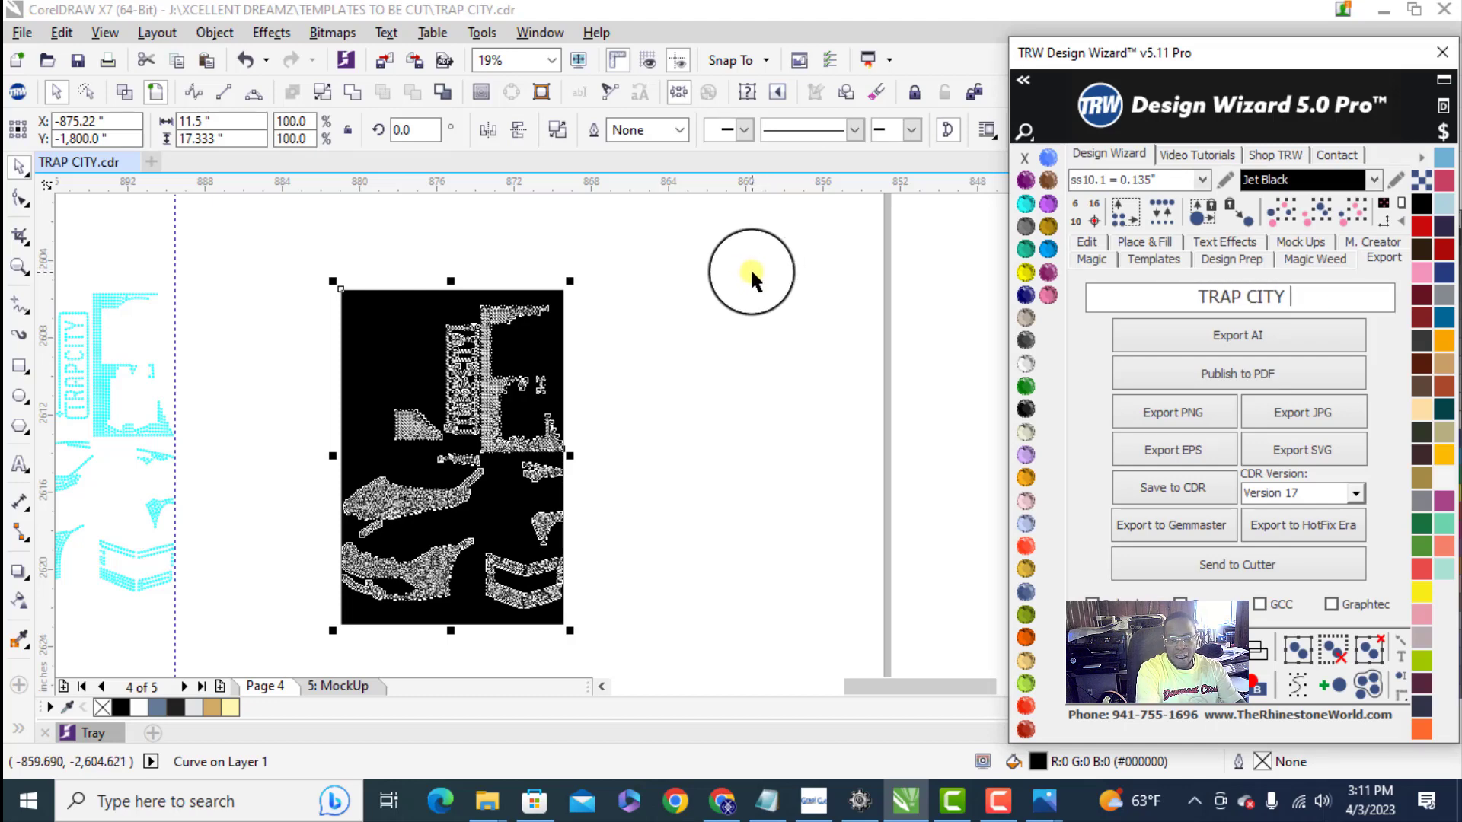
type(" S")
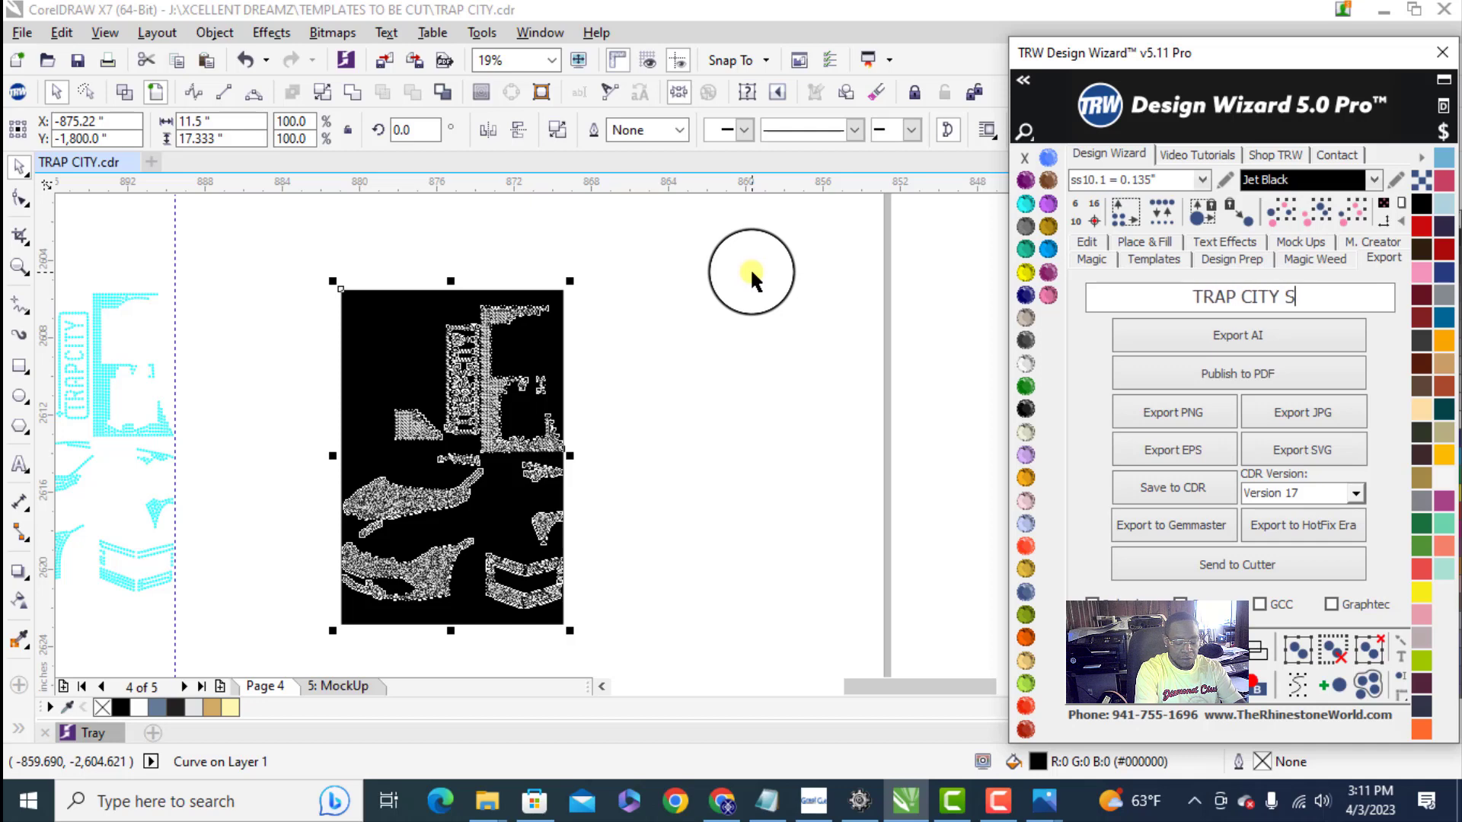
type("VG ")
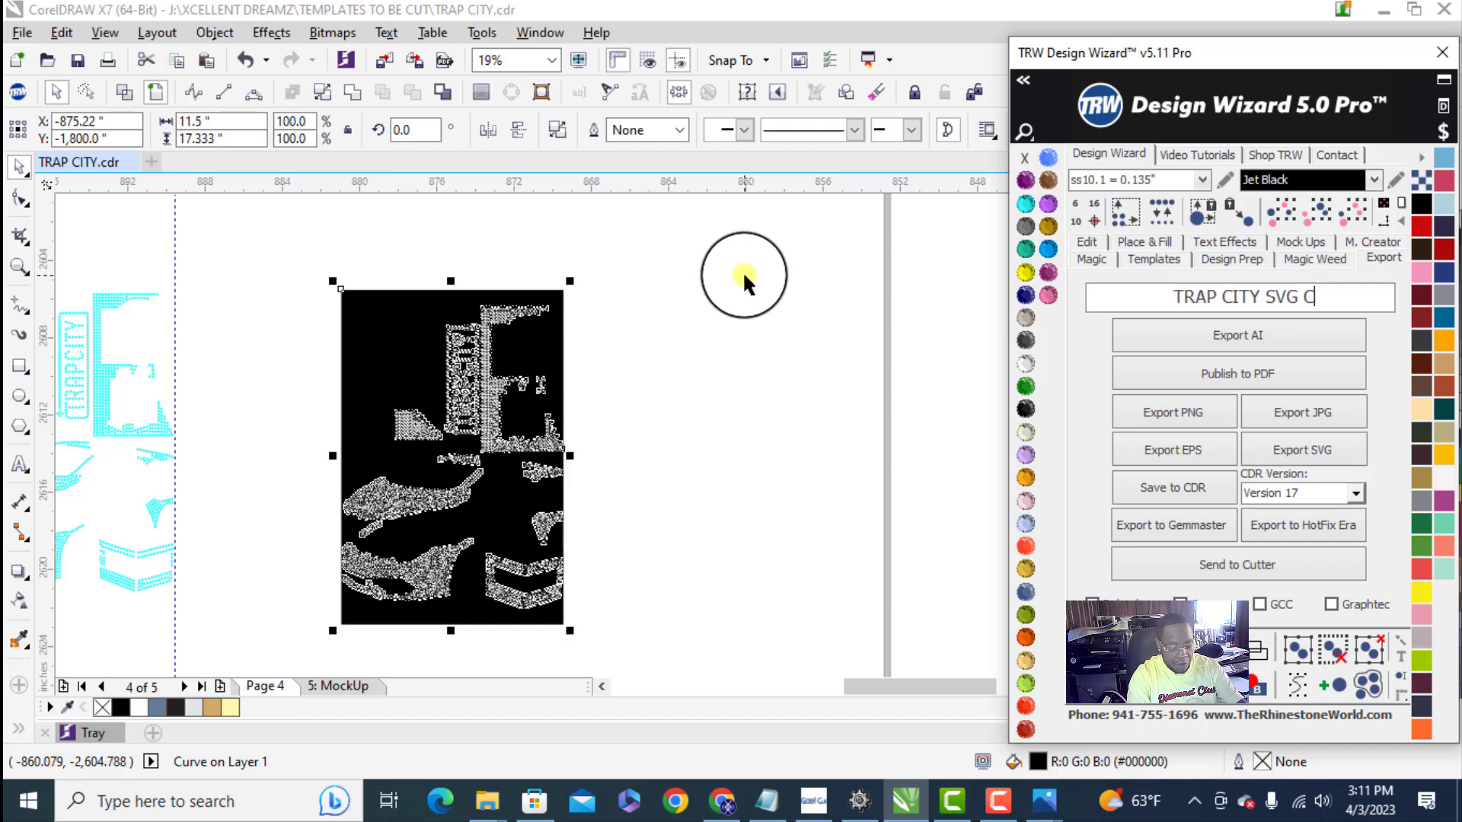
type("CRICU")
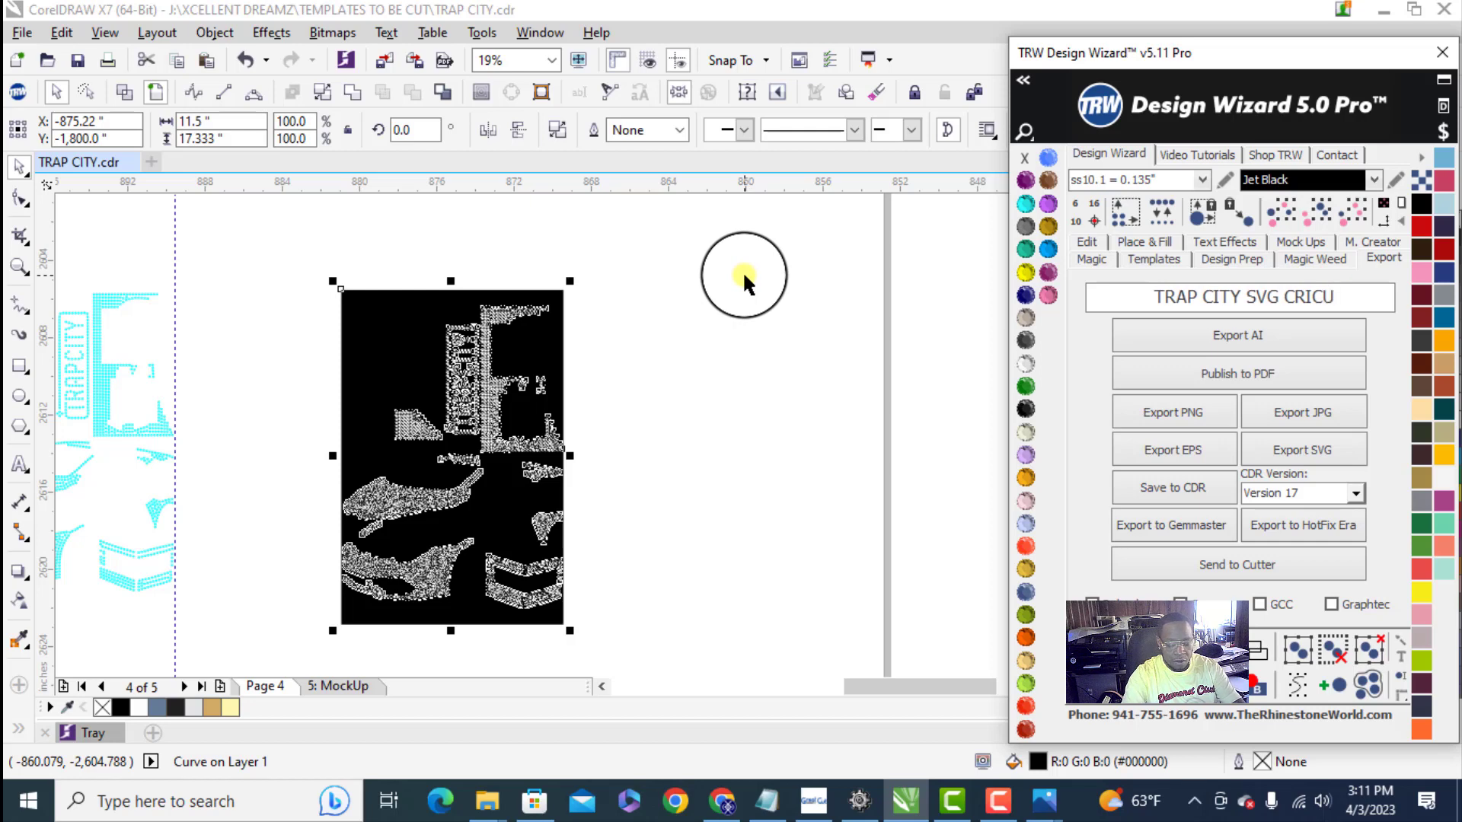
type("T")
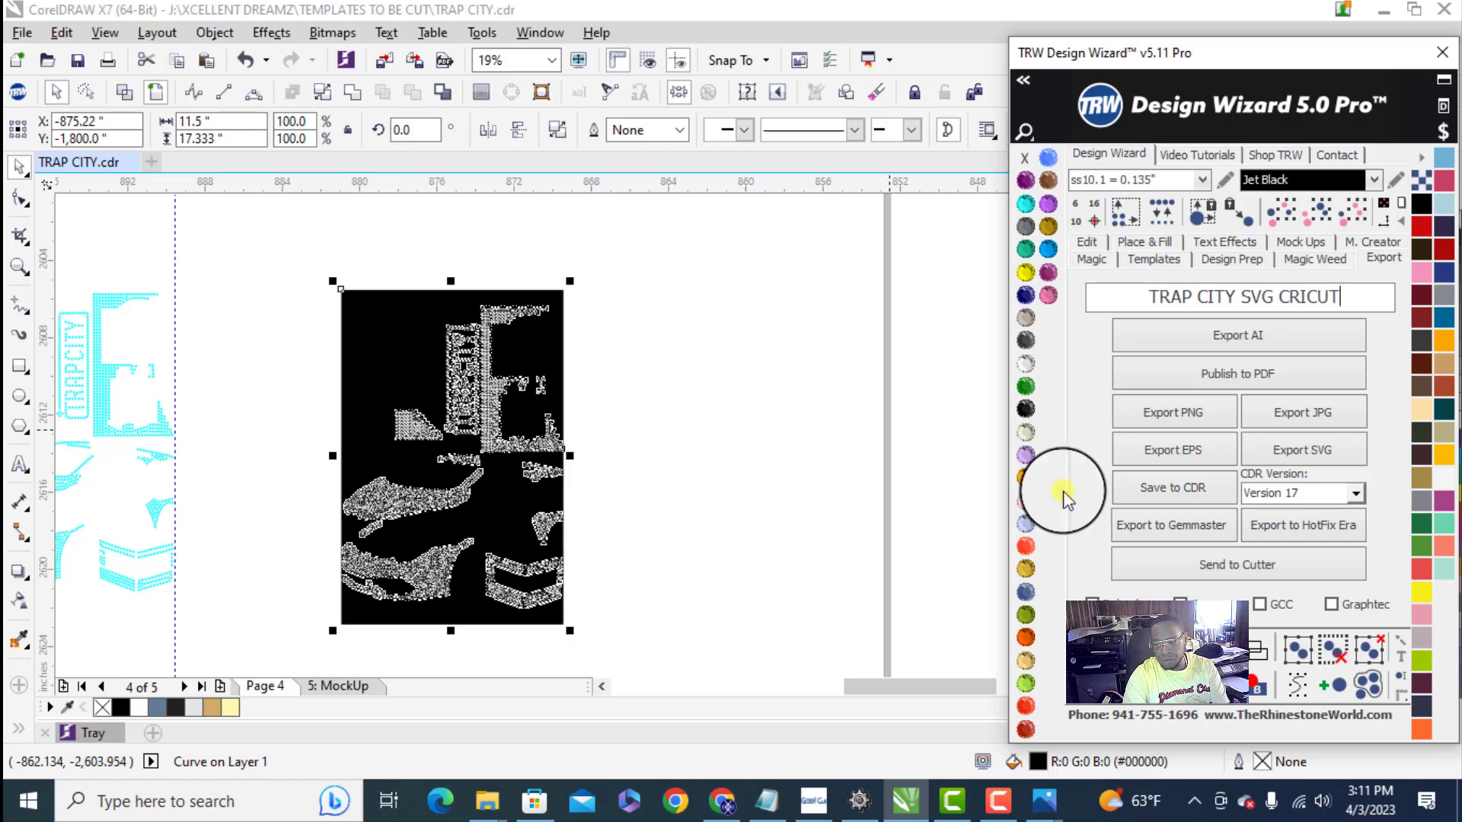
- Export the selected template as an SVG file to the Desktop
left_click(1316, 451)
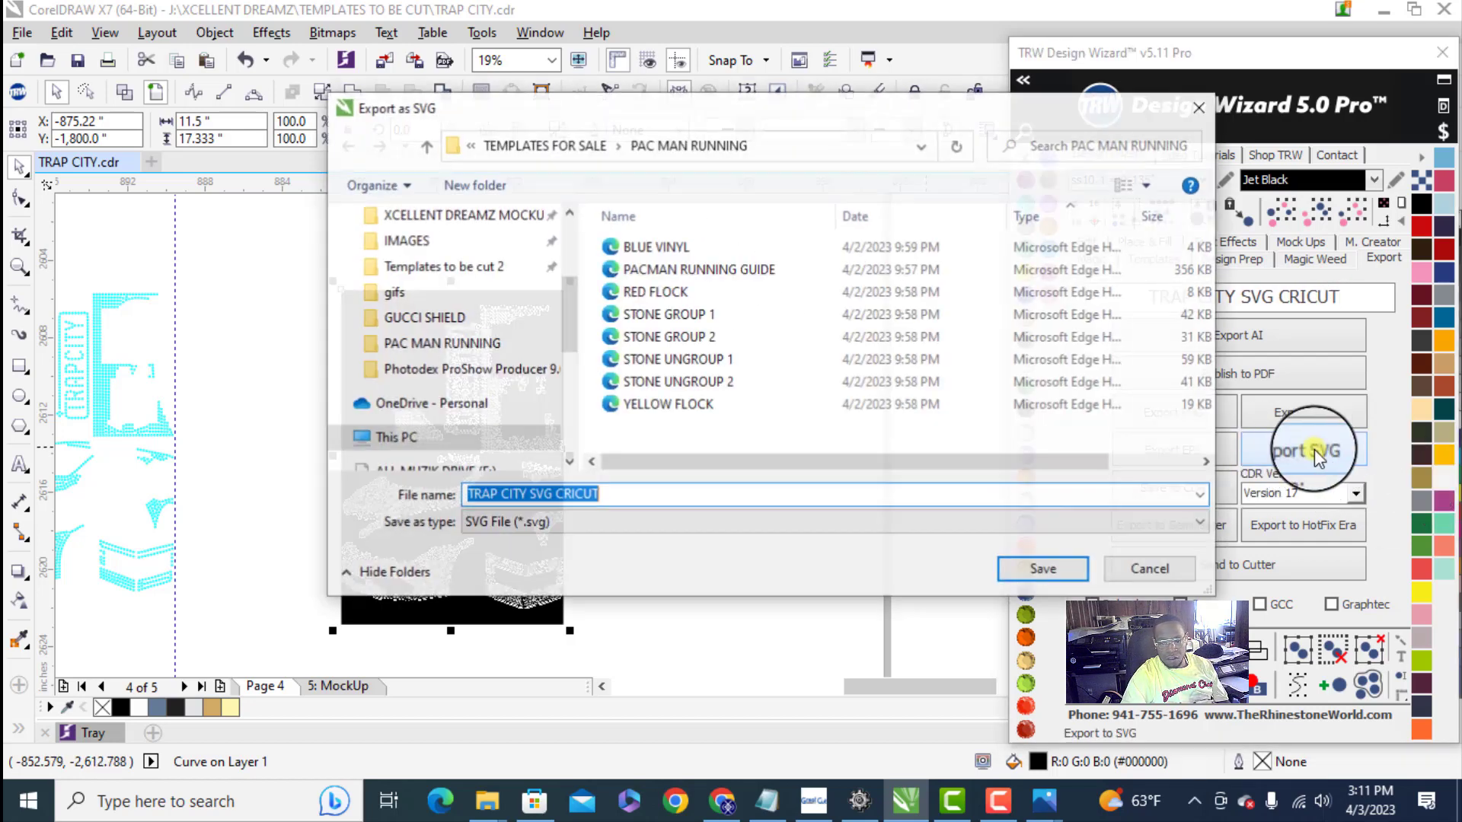
left_click(568, 224)
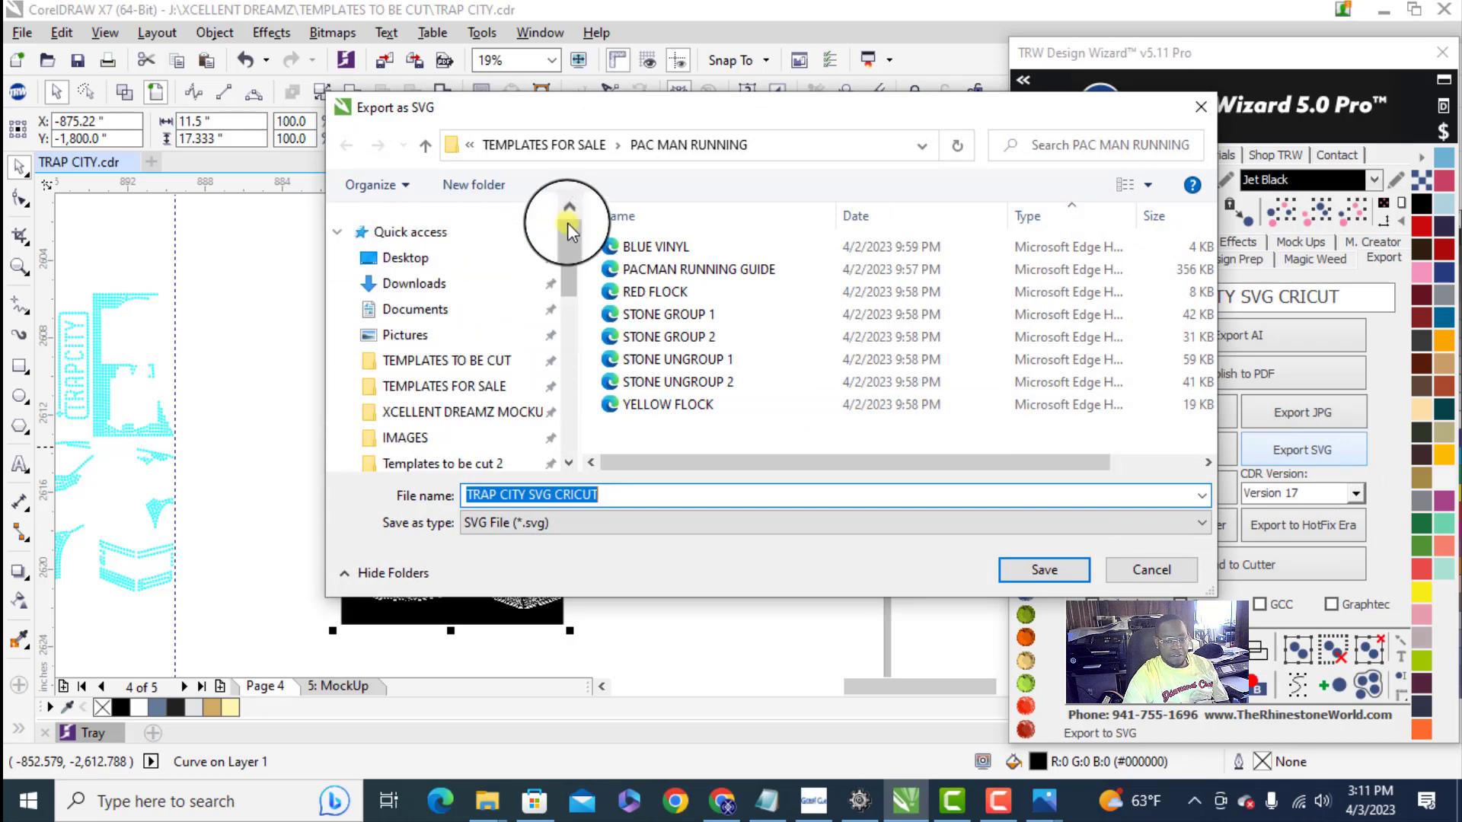
left_click(455, 258)
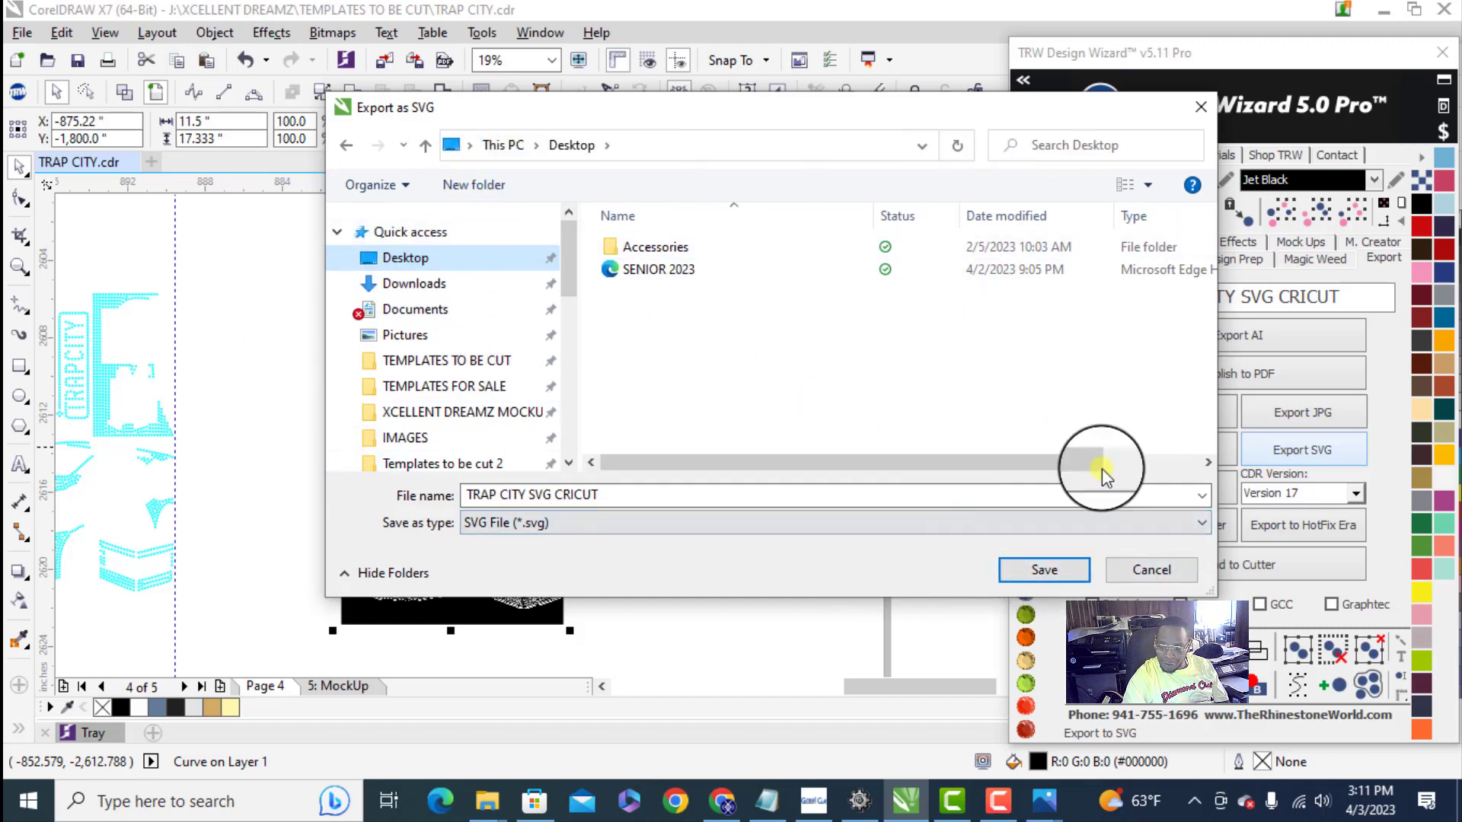
left_click(1059, 573)
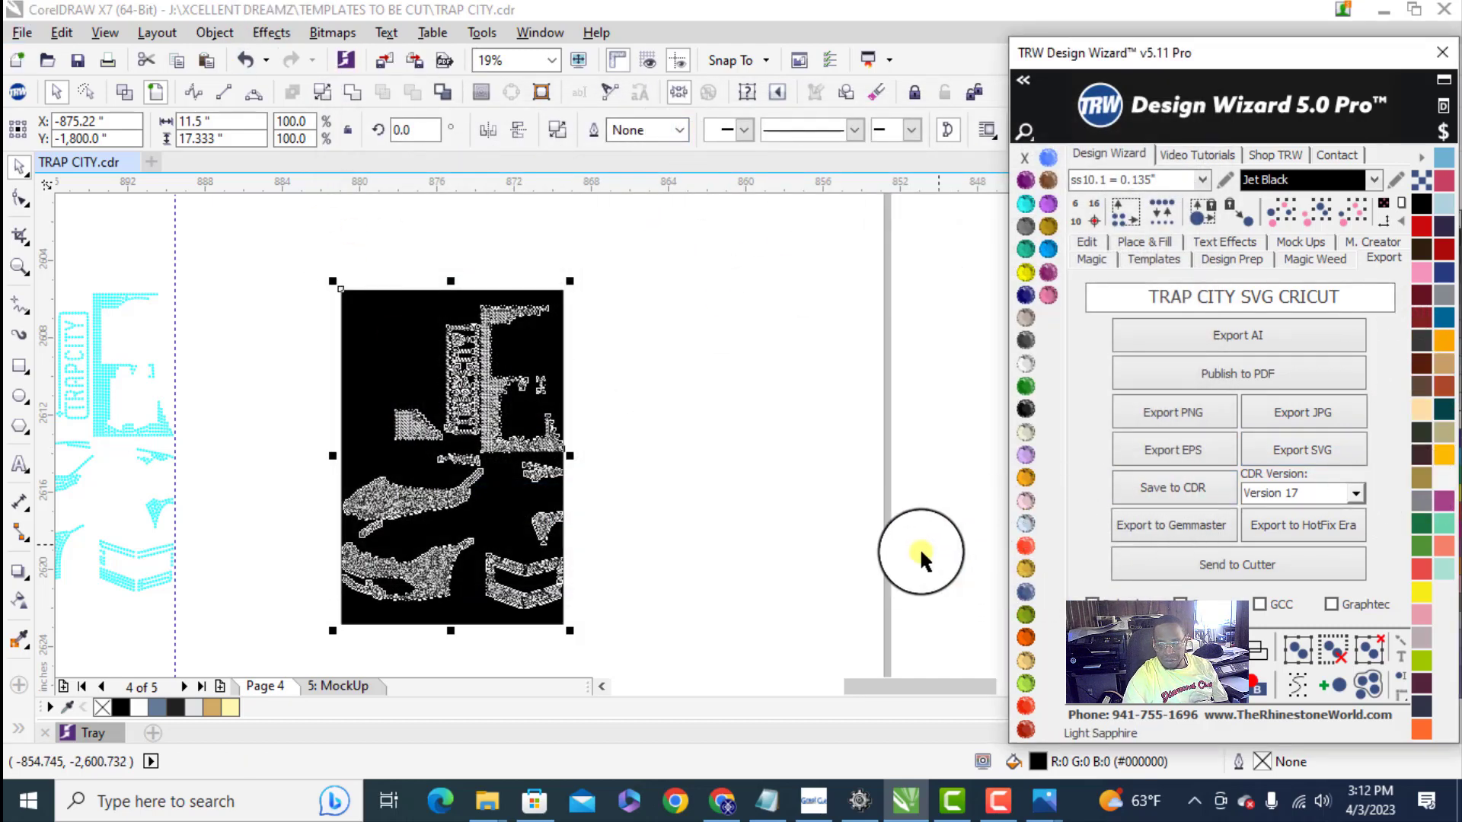
- Switch to Cricut Design Space and open a blank canvas
left_click(1459, 819)
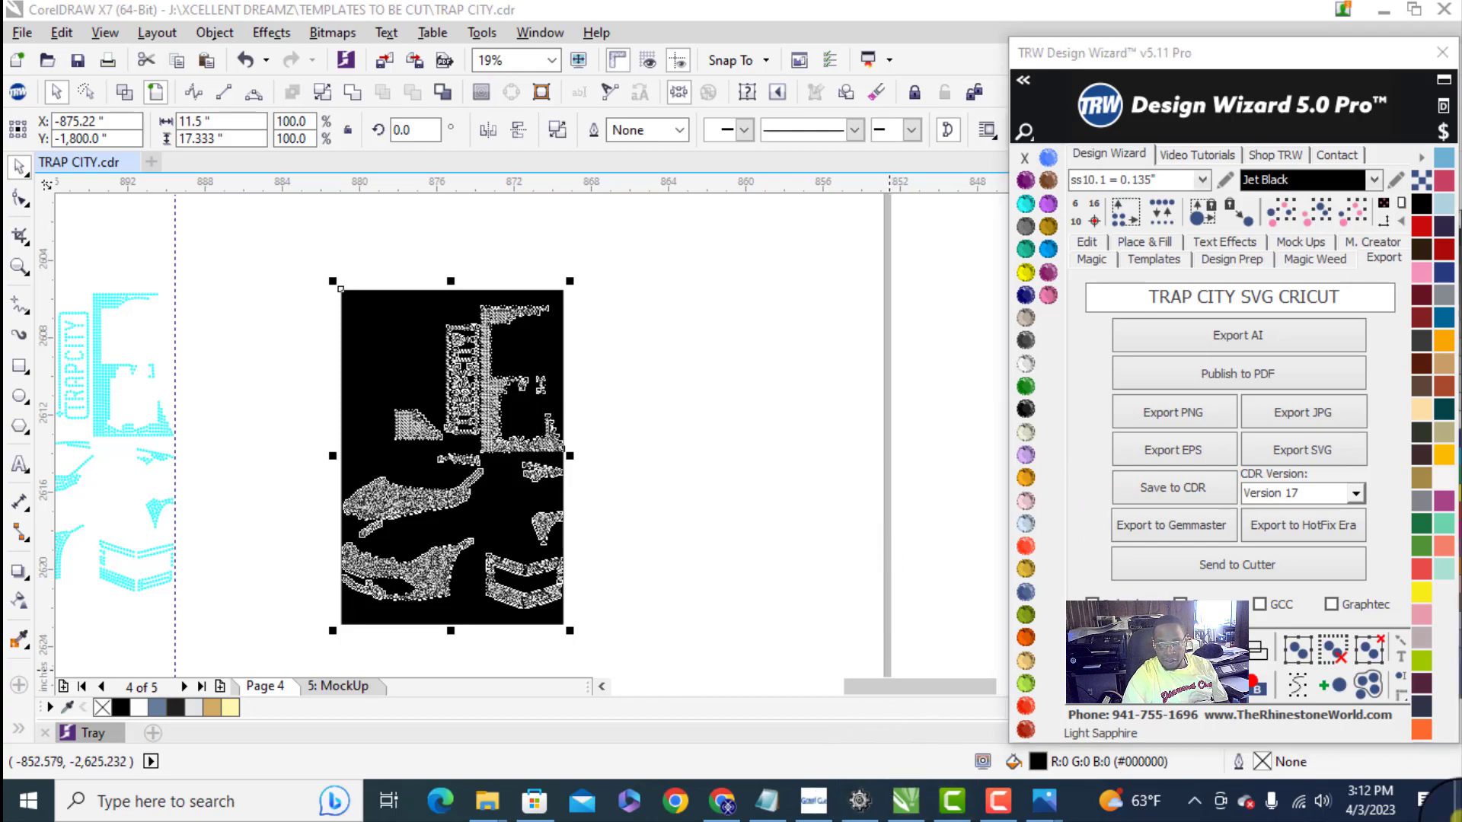
left_click(524, 144)
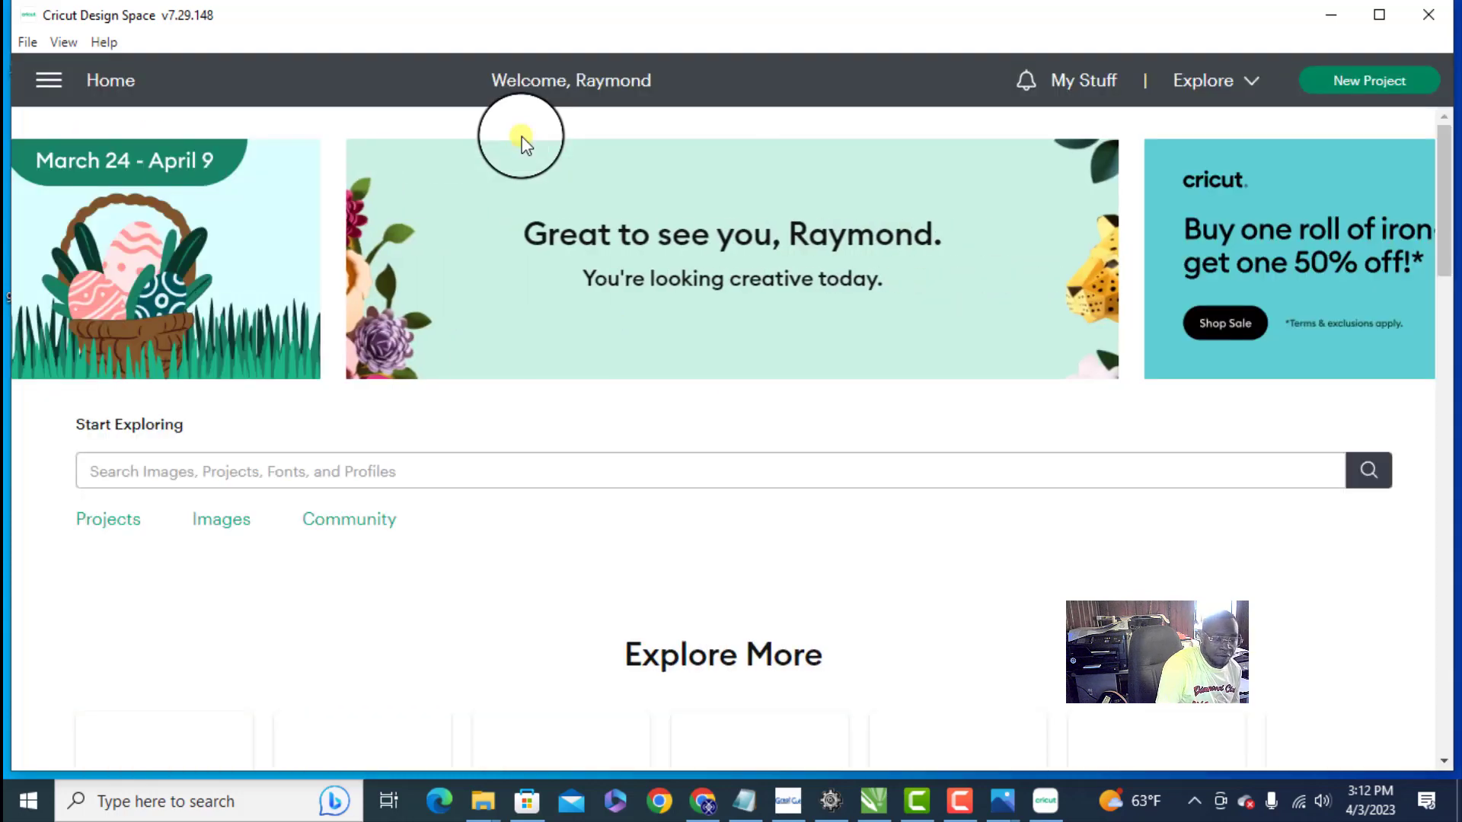
left_click(27, 42)
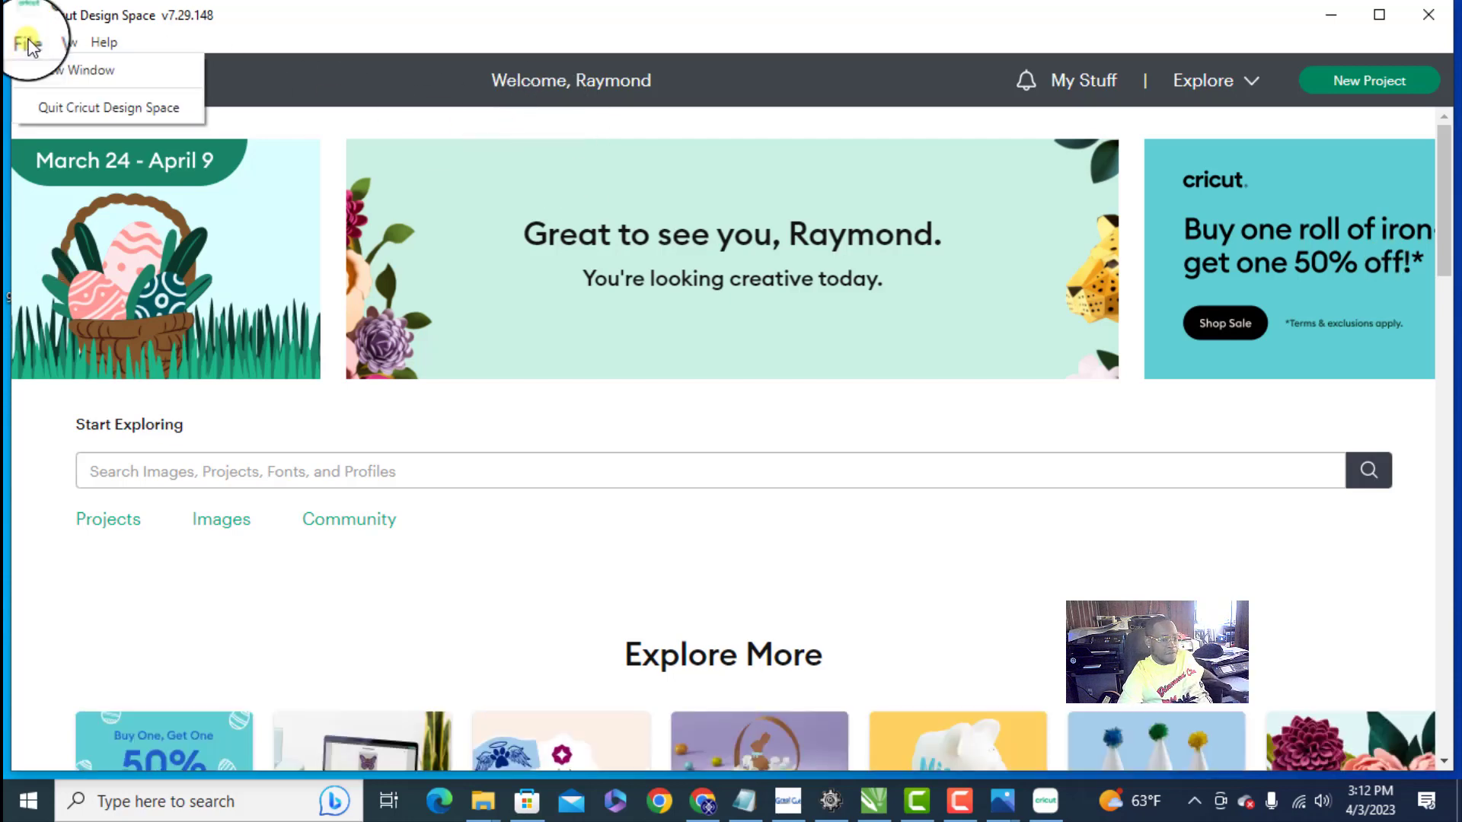
left_click(299, 24)
left_click(48, 79)
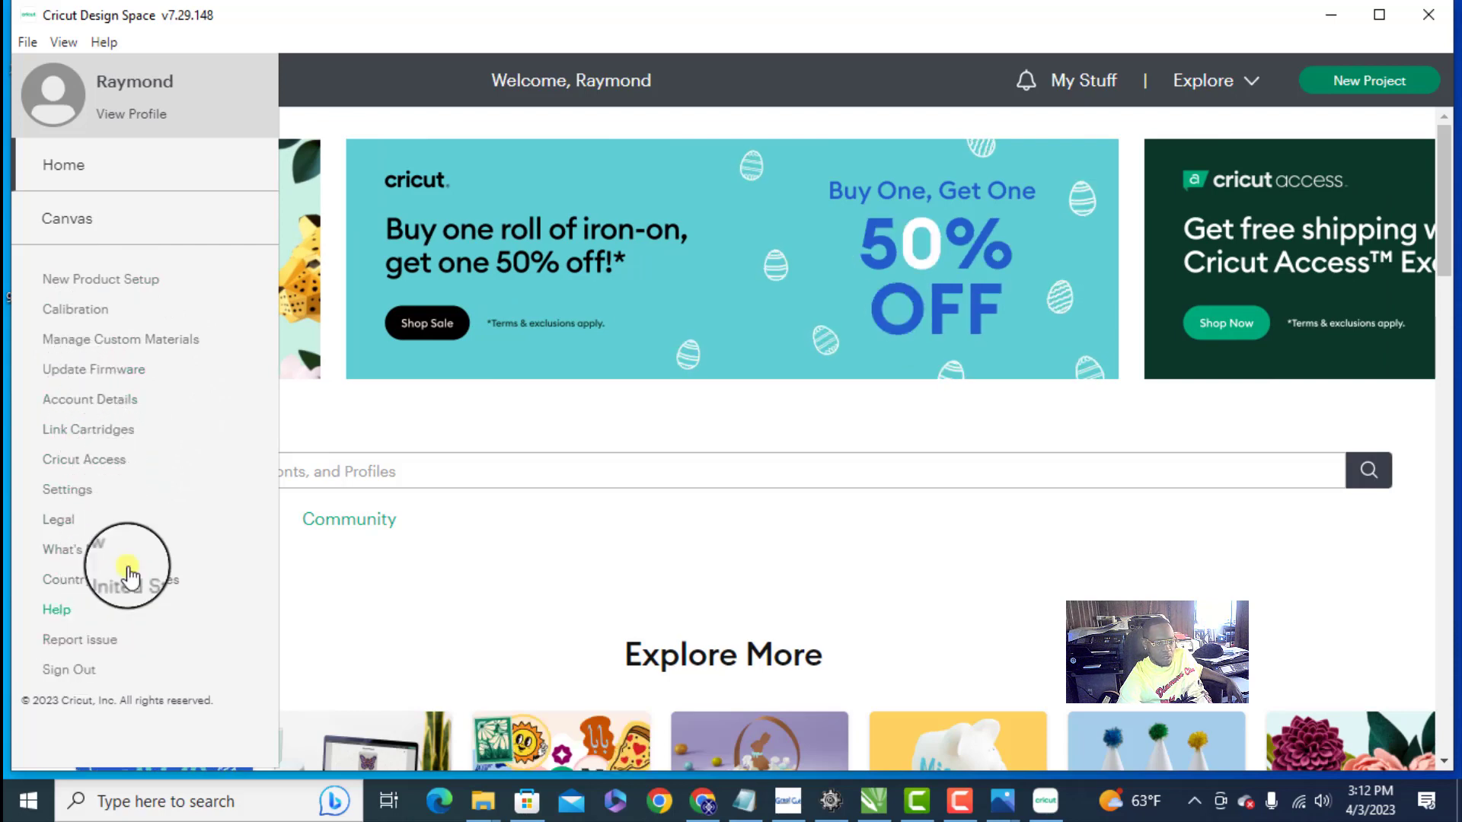
left_click(83, 219)
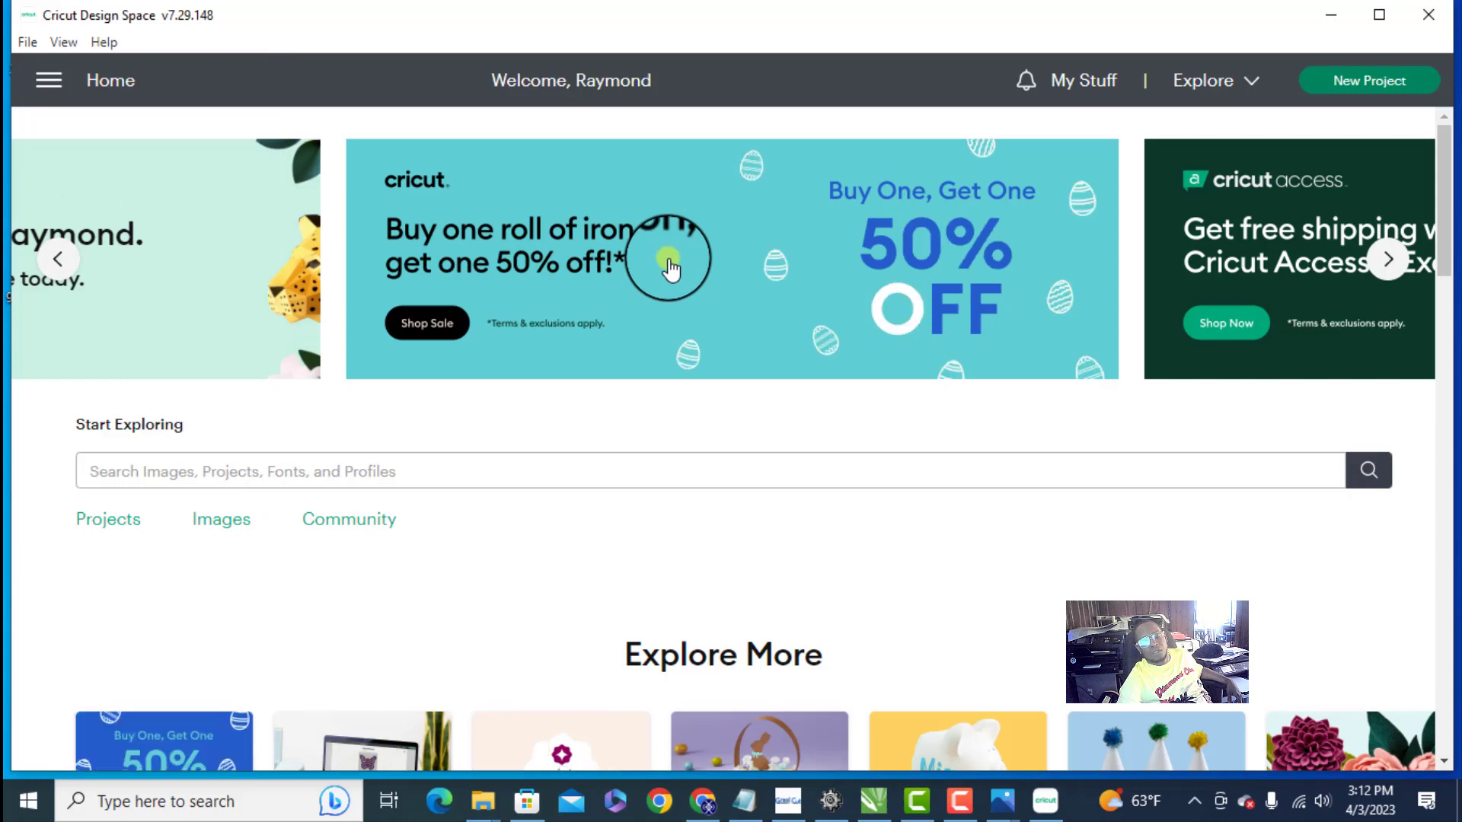
scroll(286, 220, "down", 6)
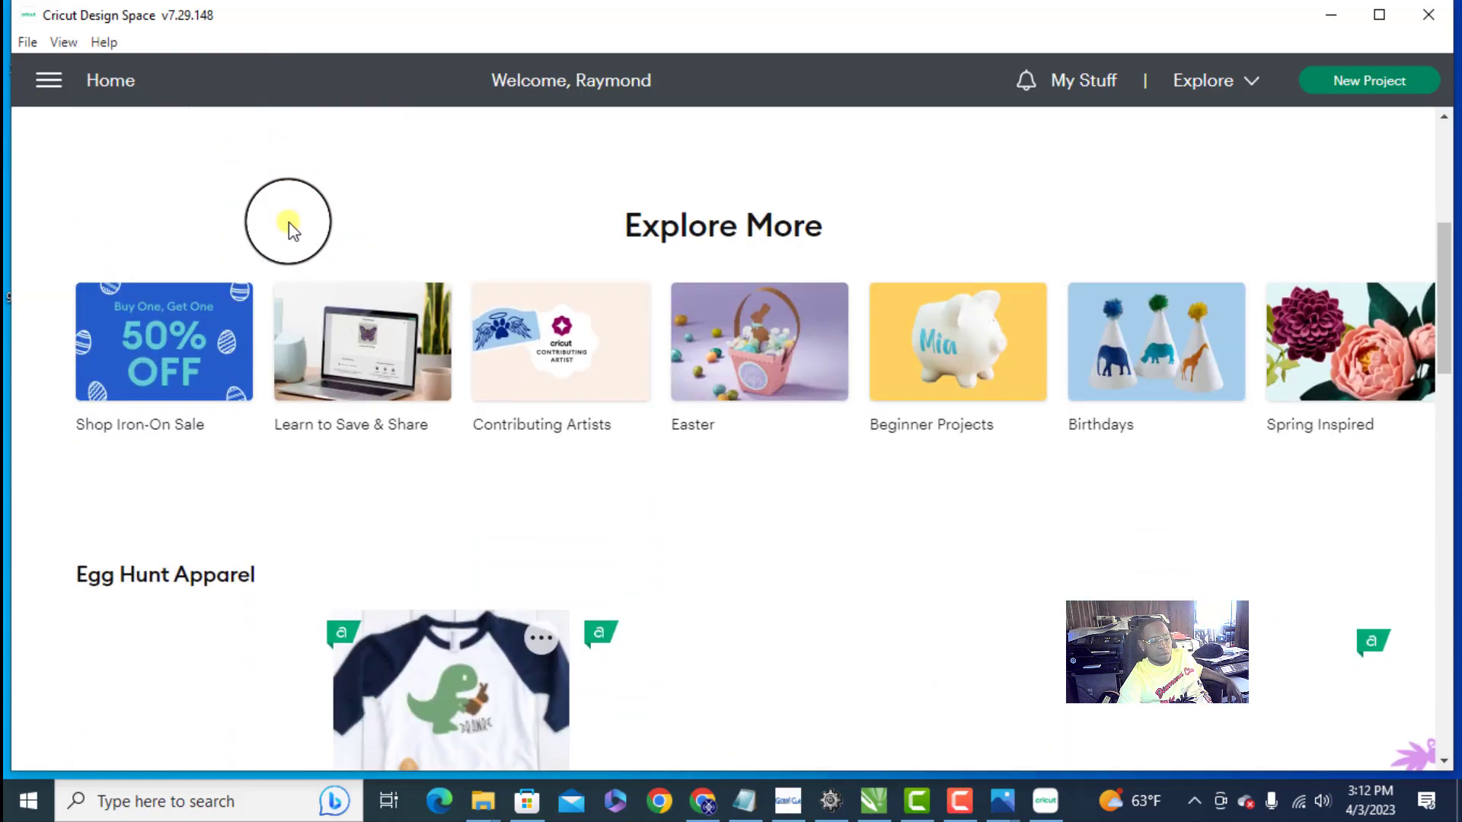
scroll(283, 221, "up", 6)
left_click(42, 82)
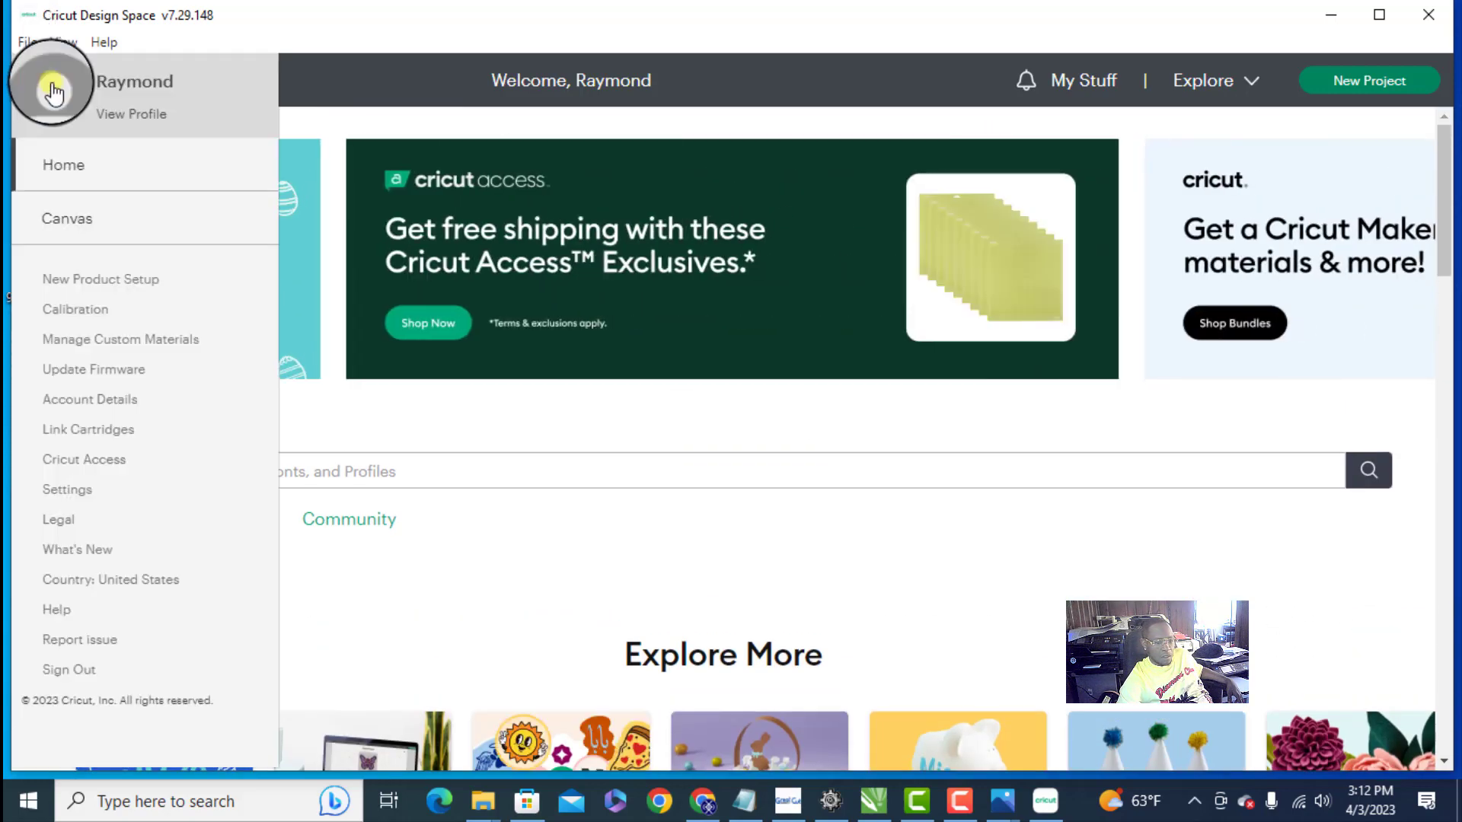
left_click(64, 213)
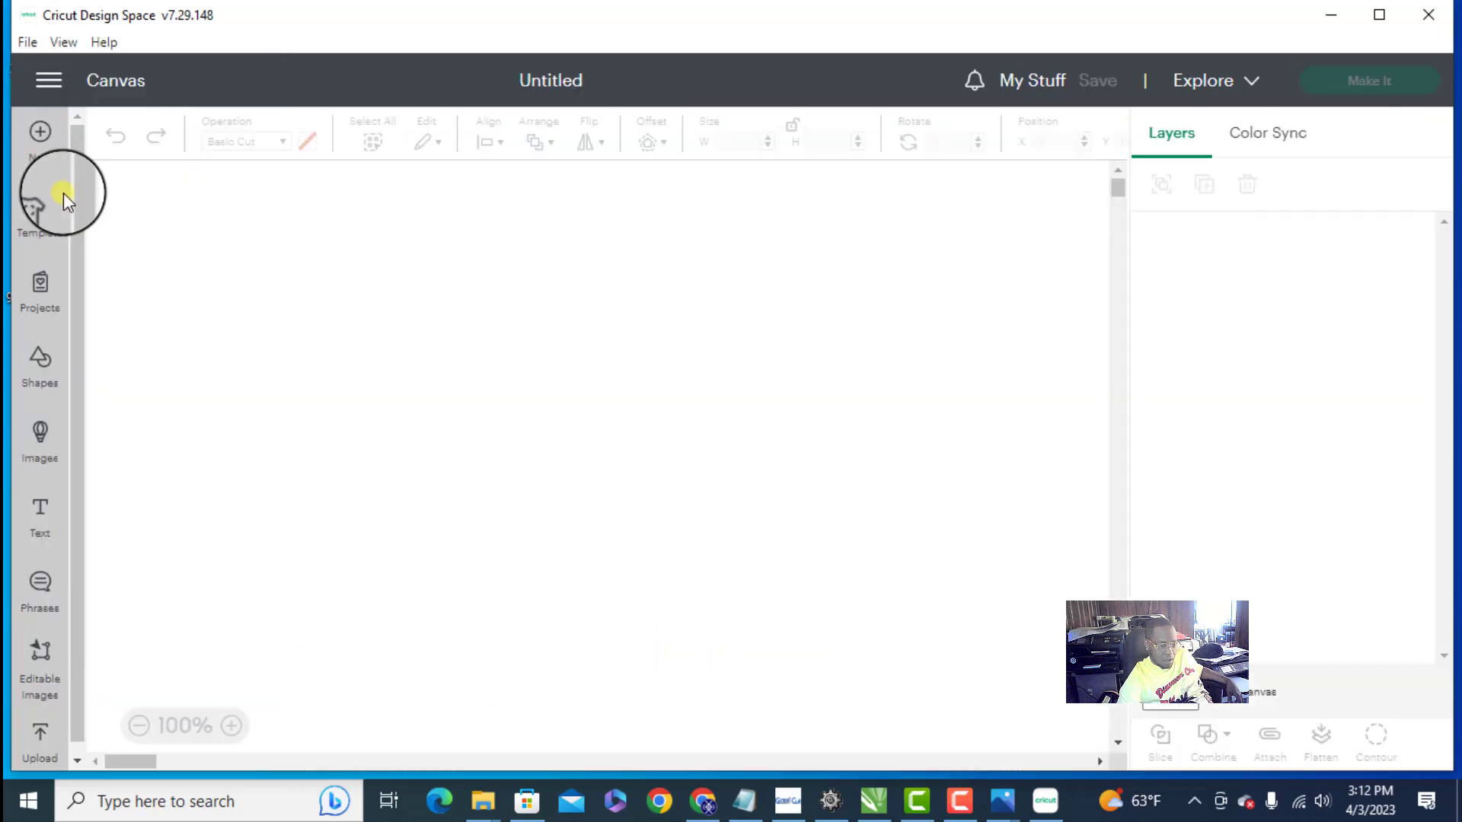
- Start an image upload for the canvas and browse the computer for the file
left_click(40, 739)
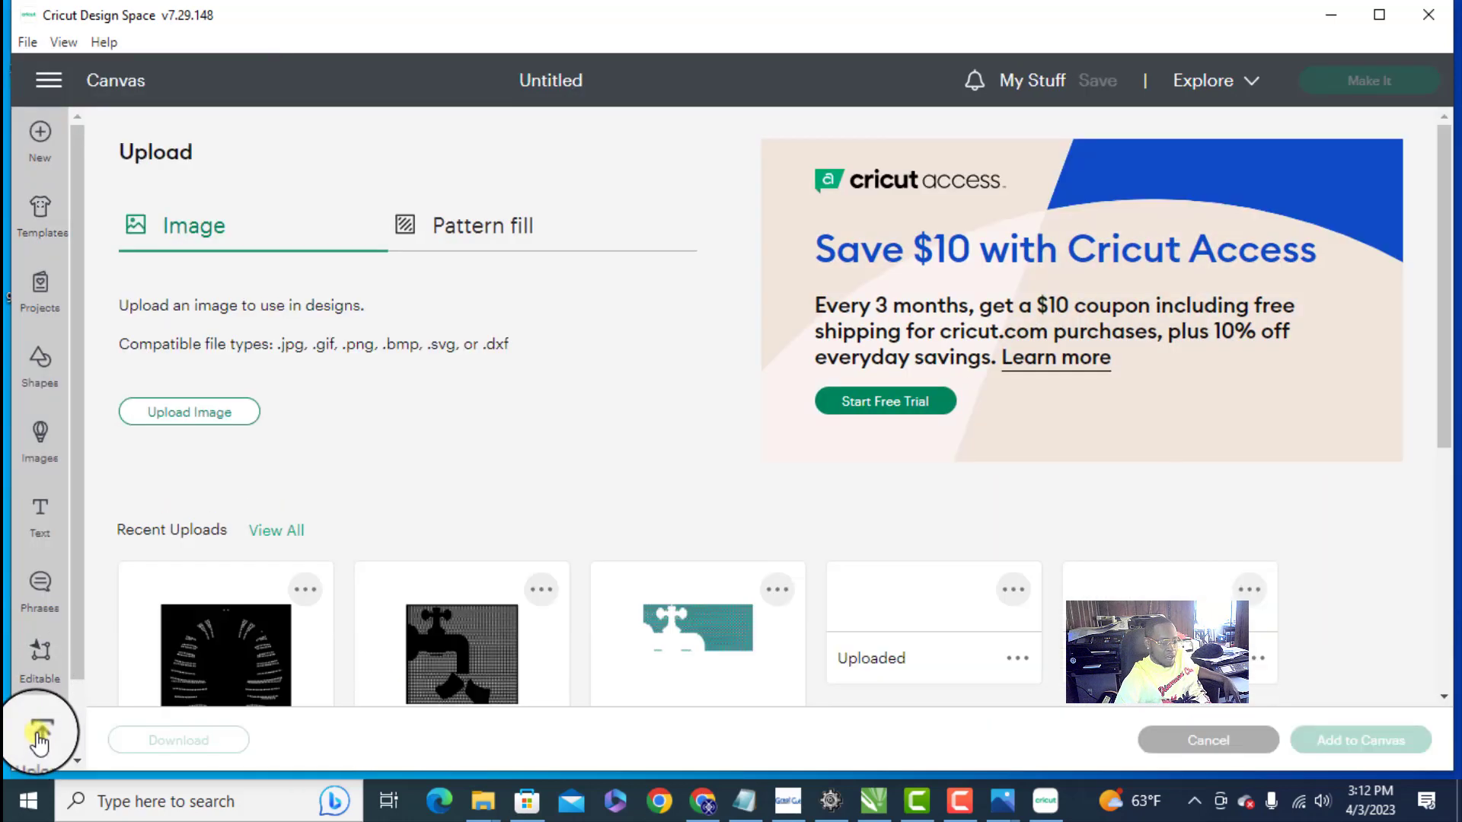
left_click(209, 415)
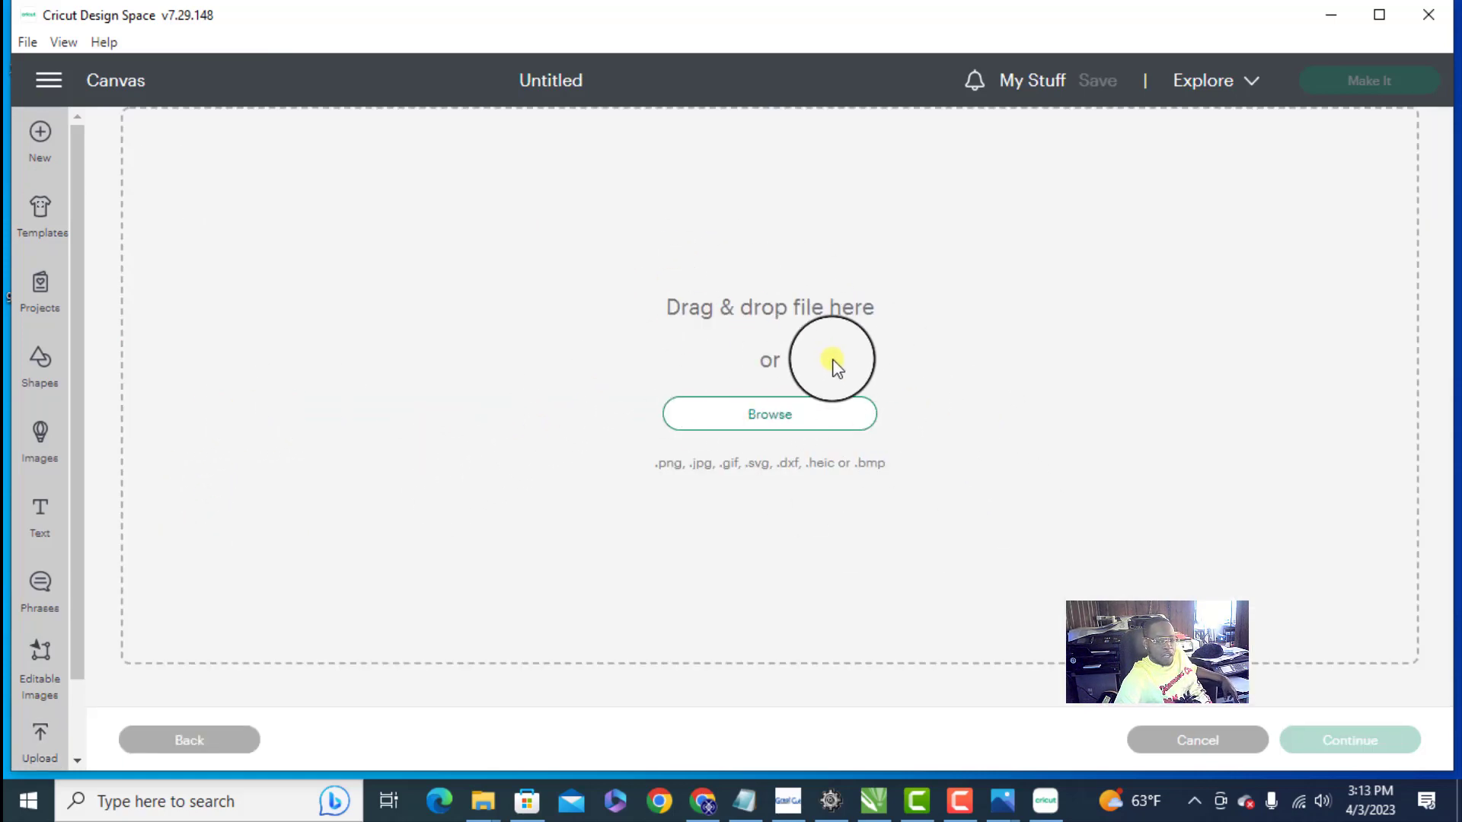
left_click(796, 414)
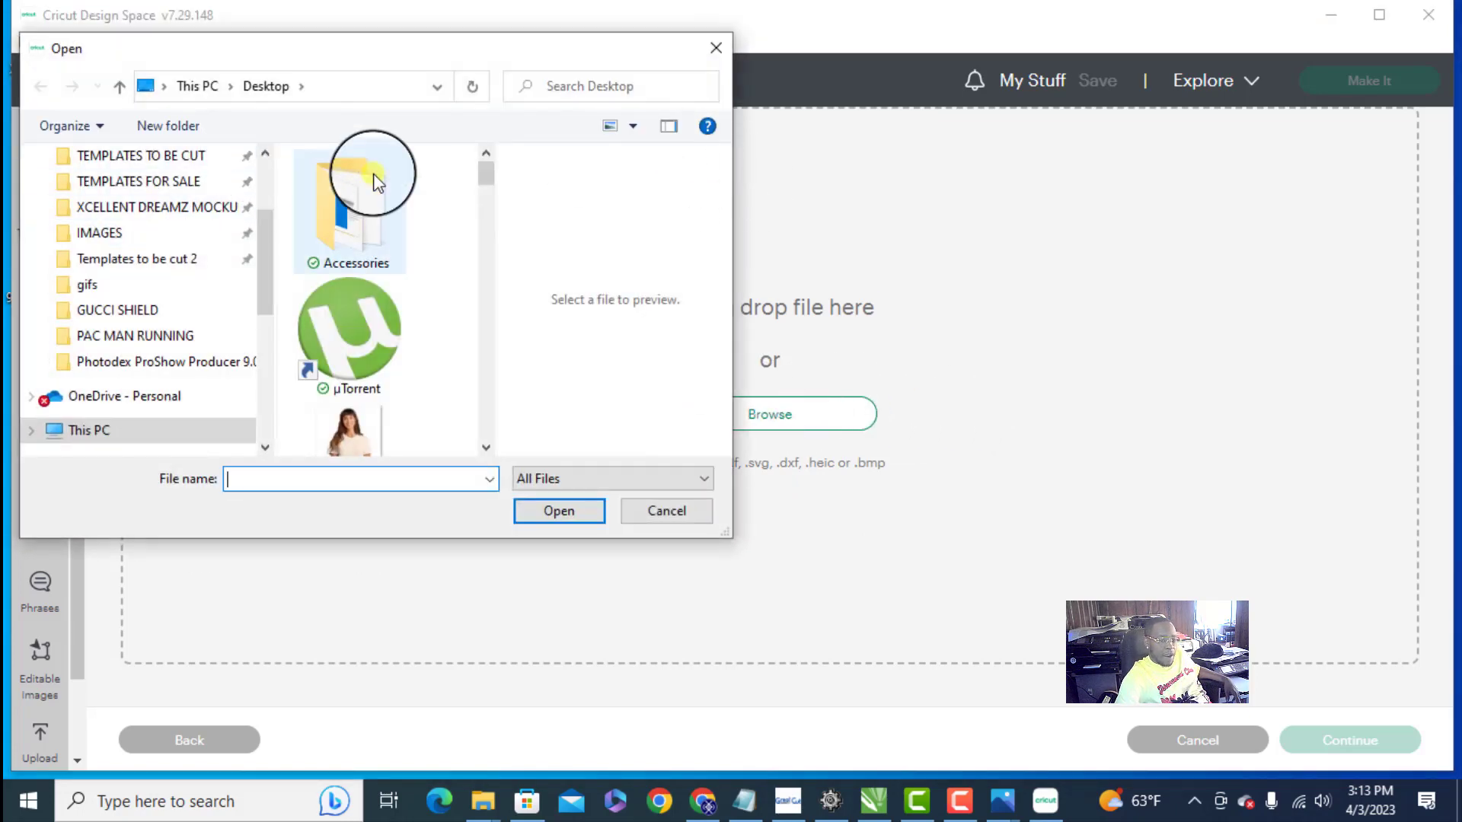
- Look through the Desktop files for the exported template and check its file name in CorelDRAW
left_click(373, 189)
scroll(373, 190, "down", 5)
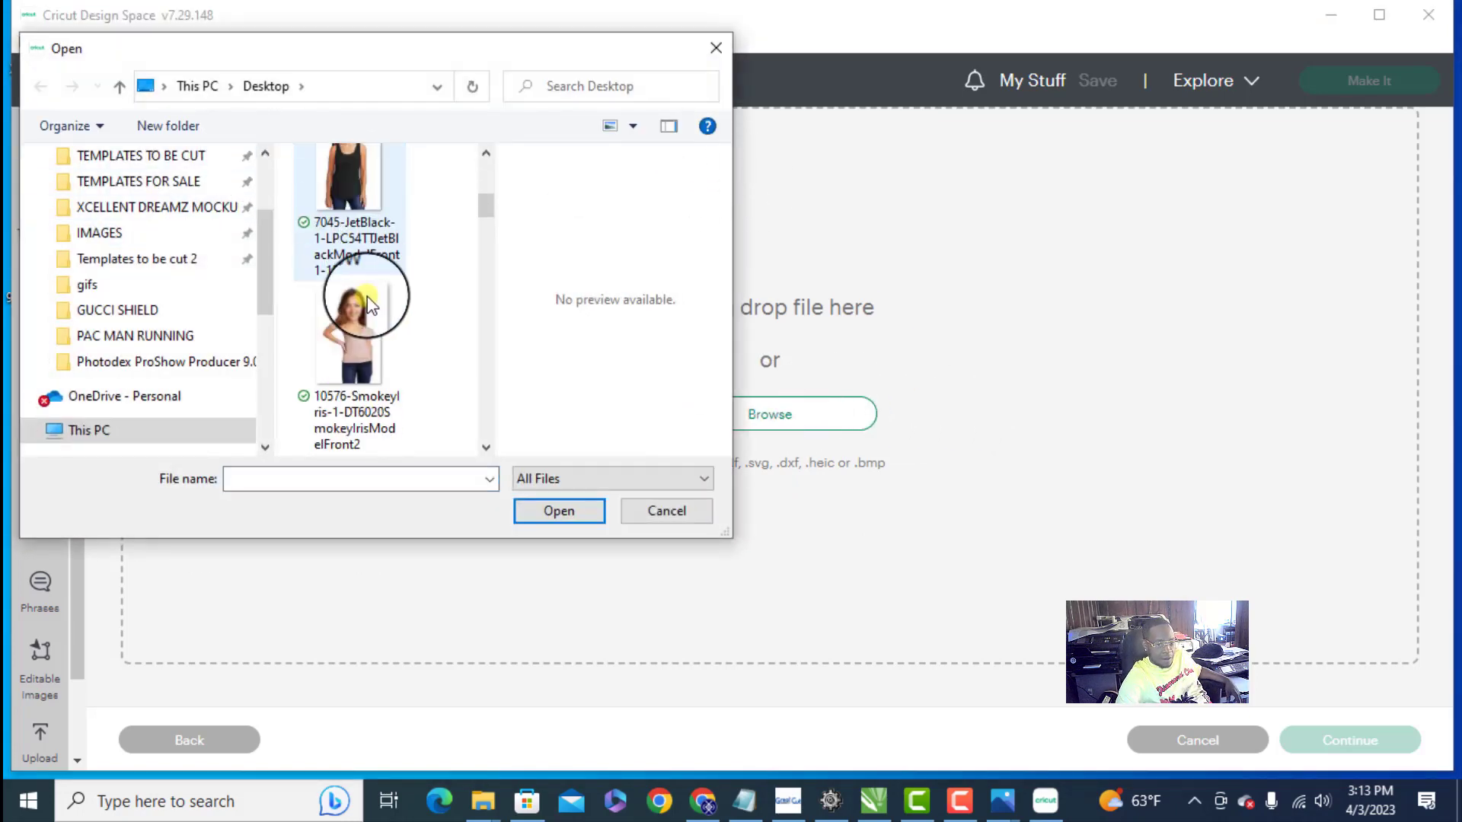
scroll(444, 288, "down", 8)
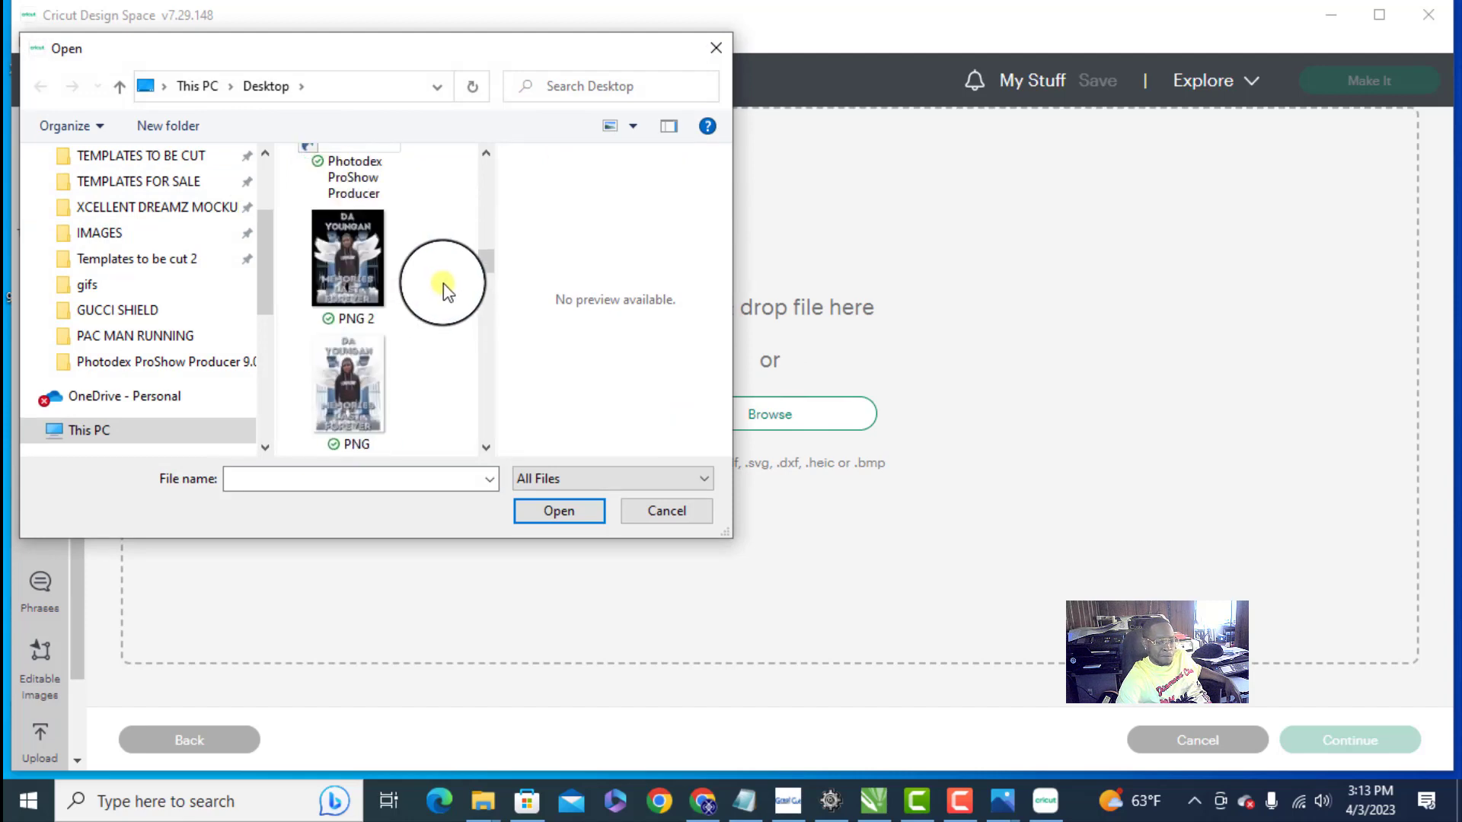
scroll(443, 283, "down", 6)
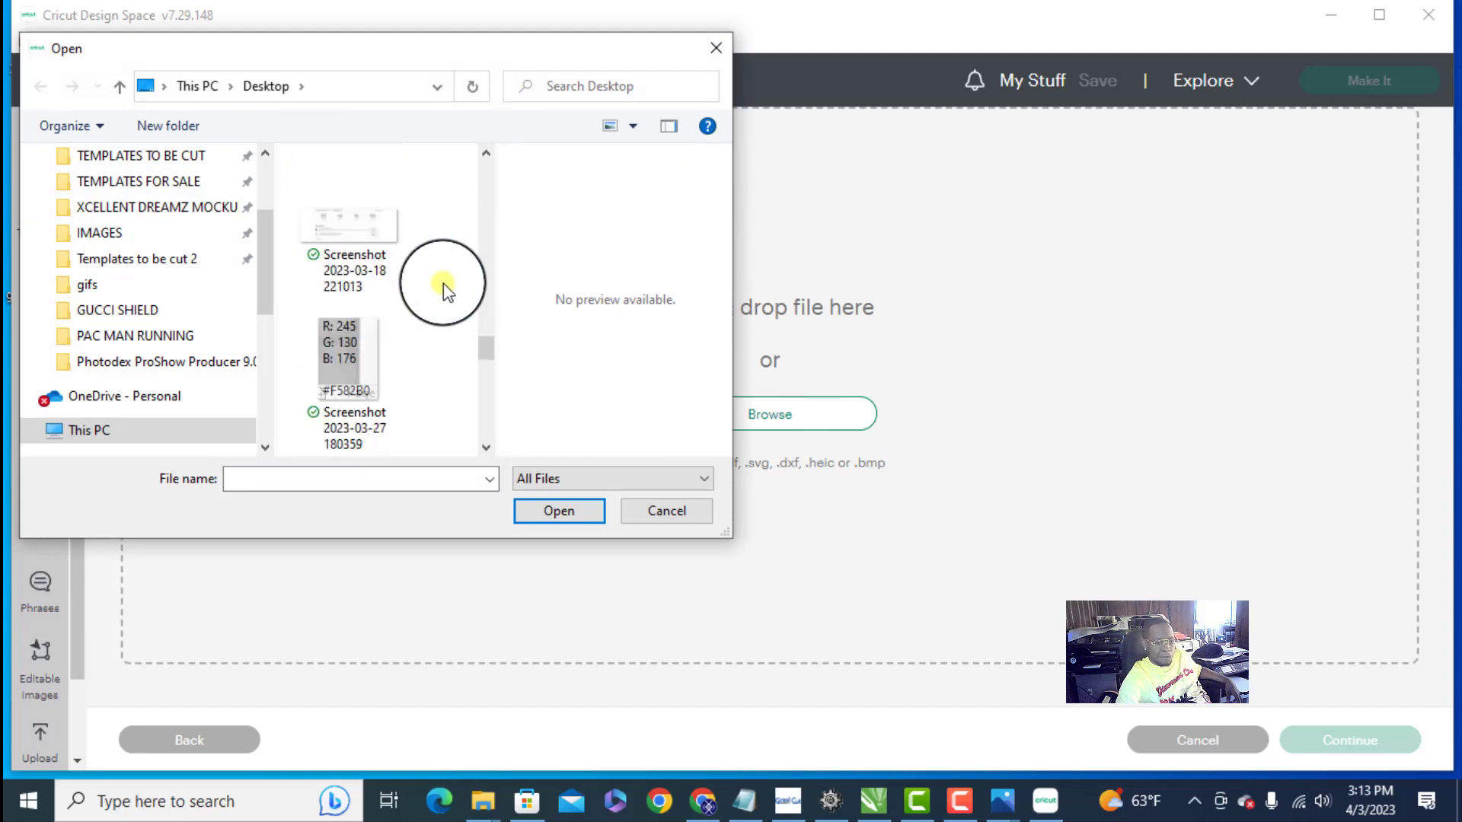
scroll(443, 283, "down", 8)
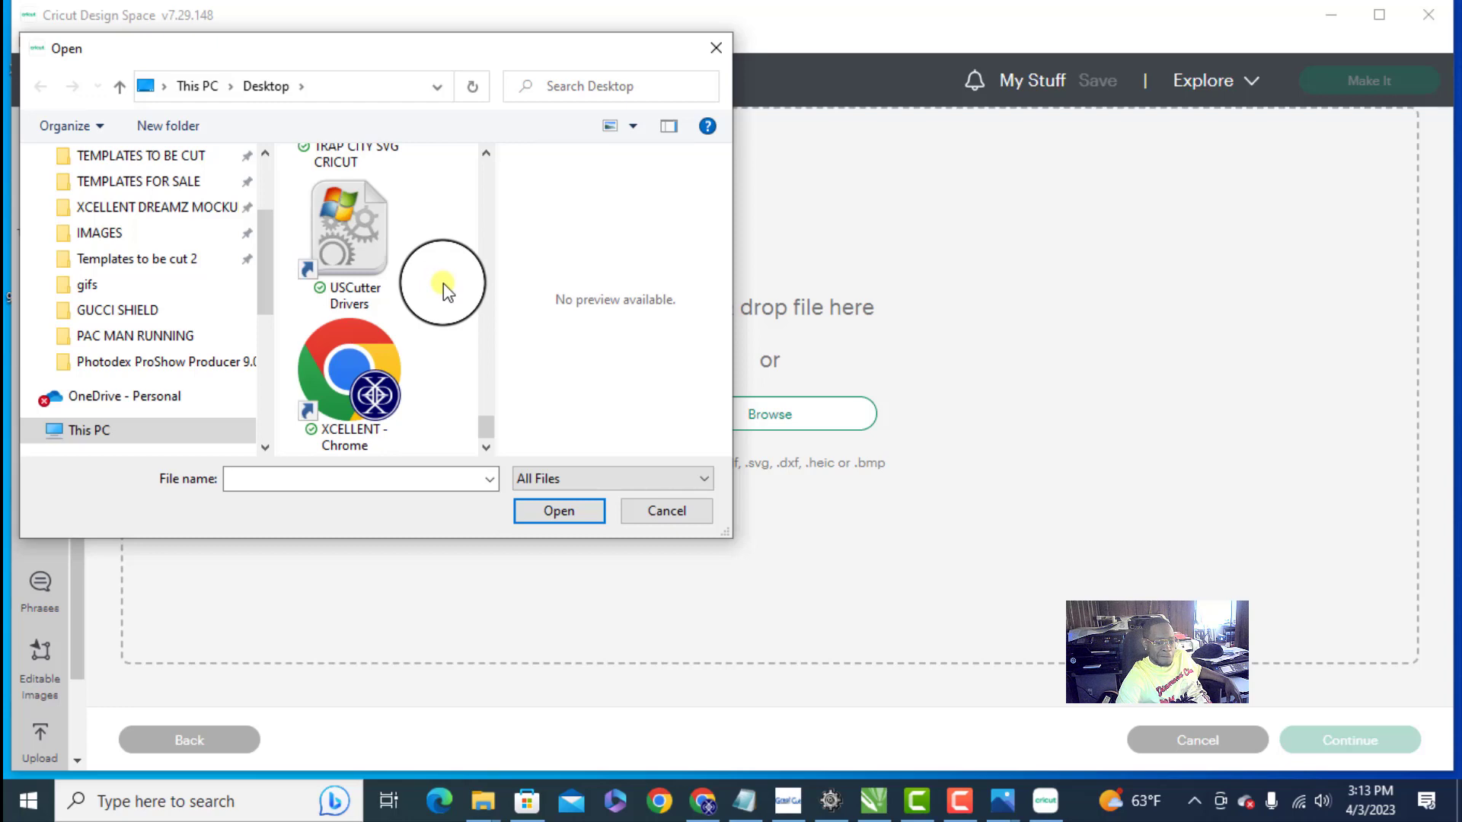
scroll(417, 324, "up", 4)
scroll(417, 324, "up", 8)
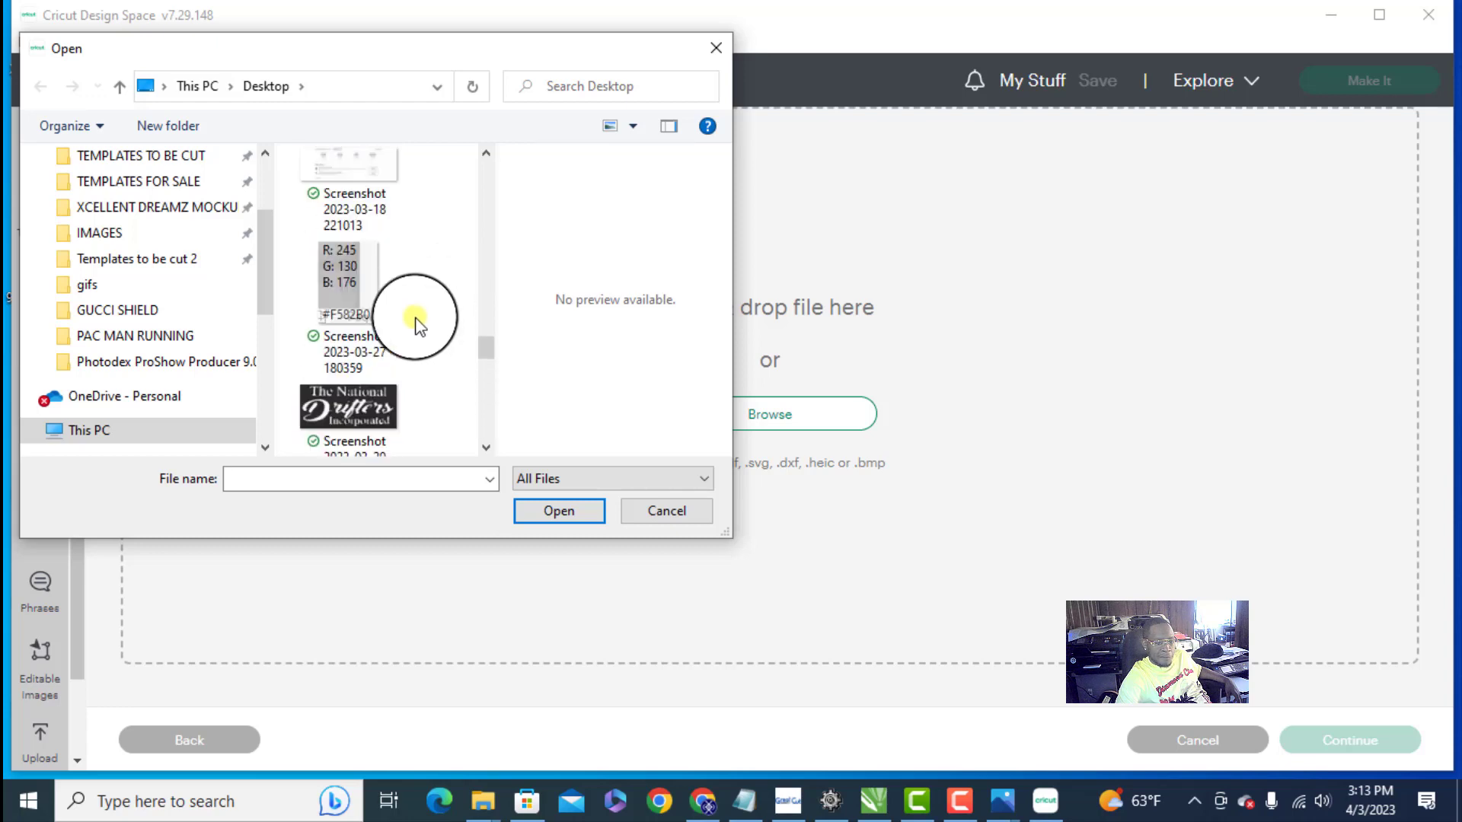
scroll(417, 323, "down", 2)
scroll(418, 323, "up", 4)
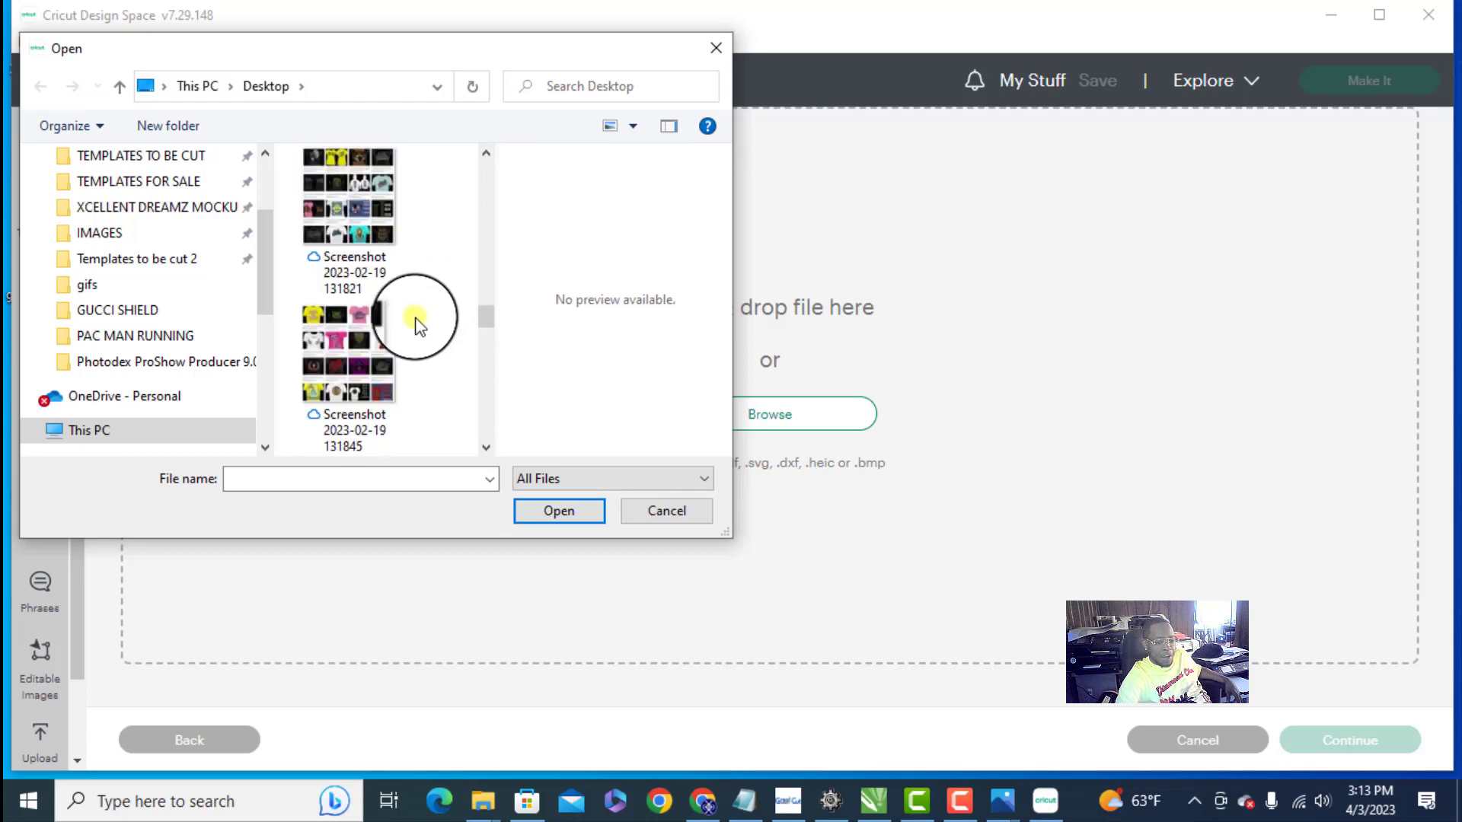
scroll(417, 323, "up", 8)
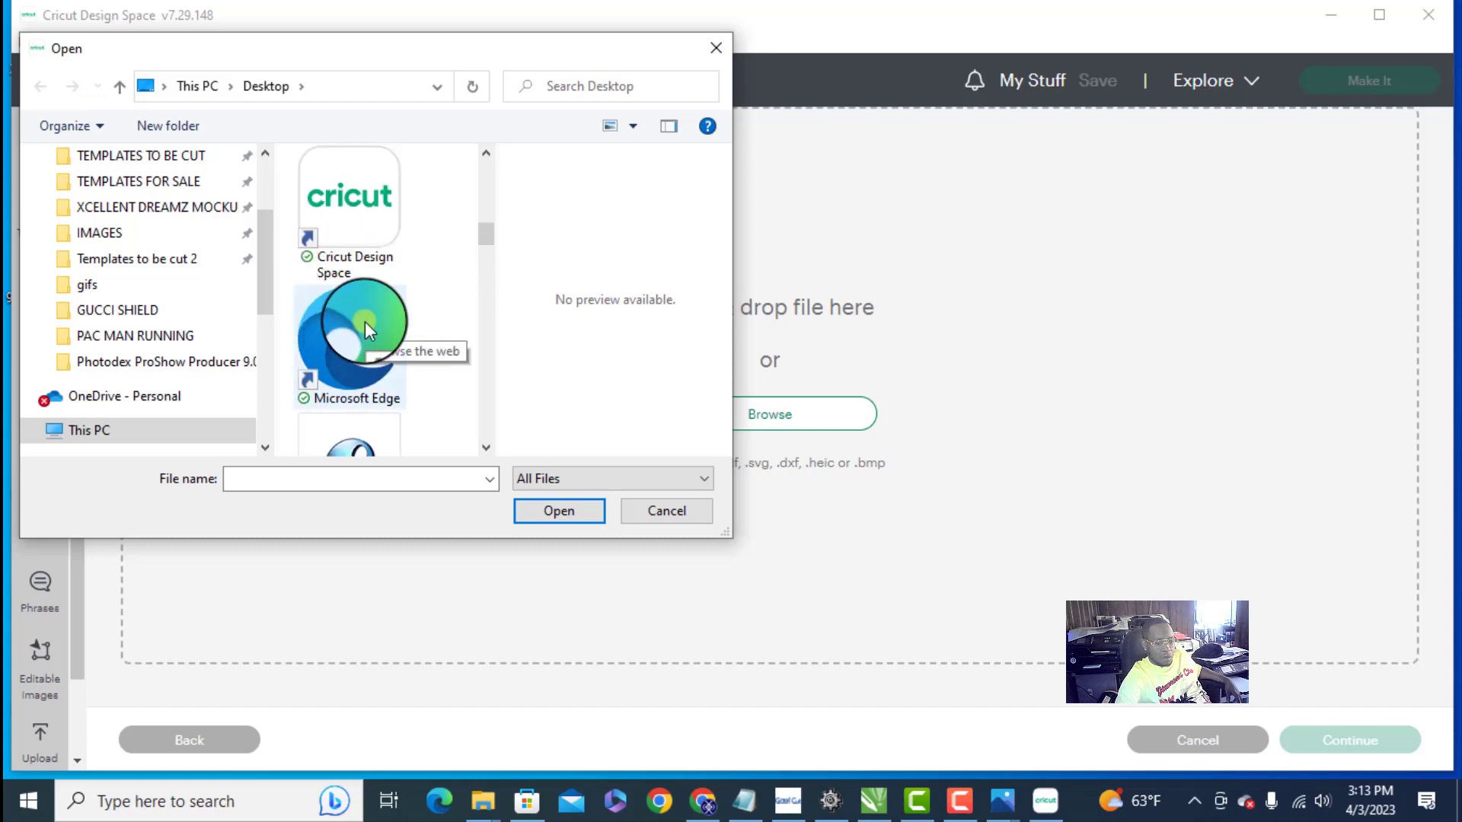
scroll(364, 322, "up", 2)
scroll(364, 322, "up", 3)
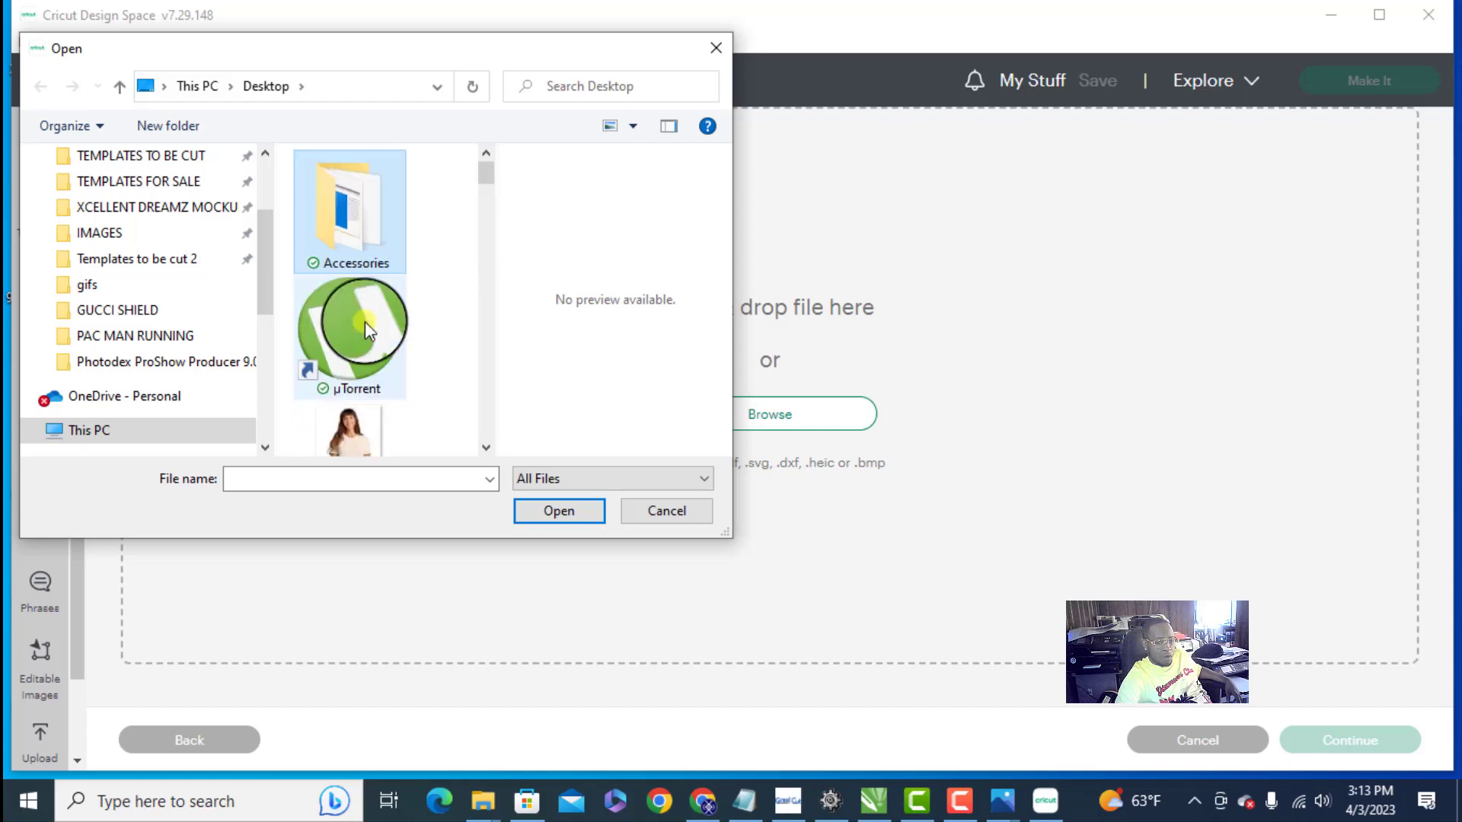
left_click(871, 805)
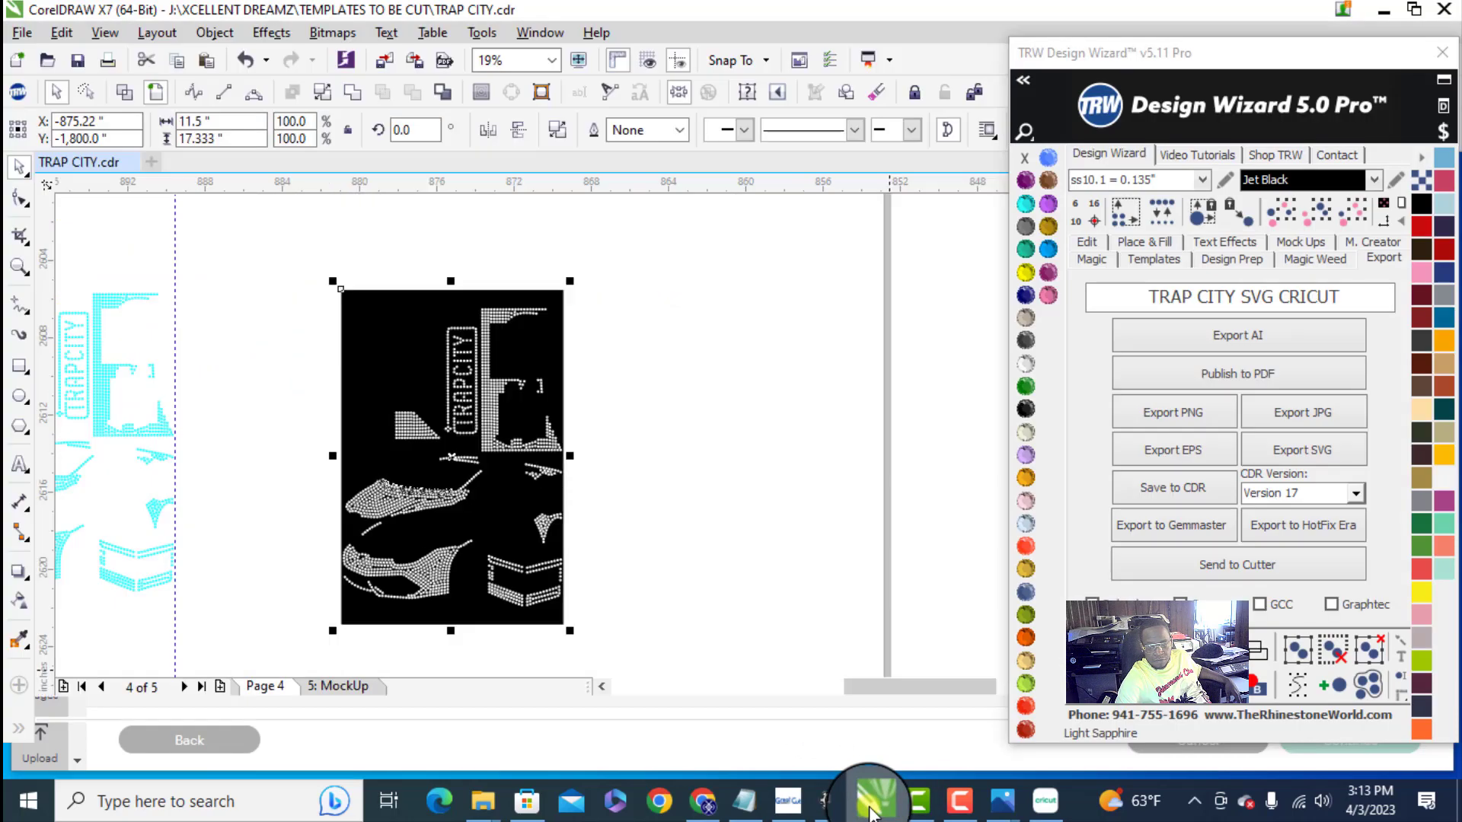
left_click(872, 808)
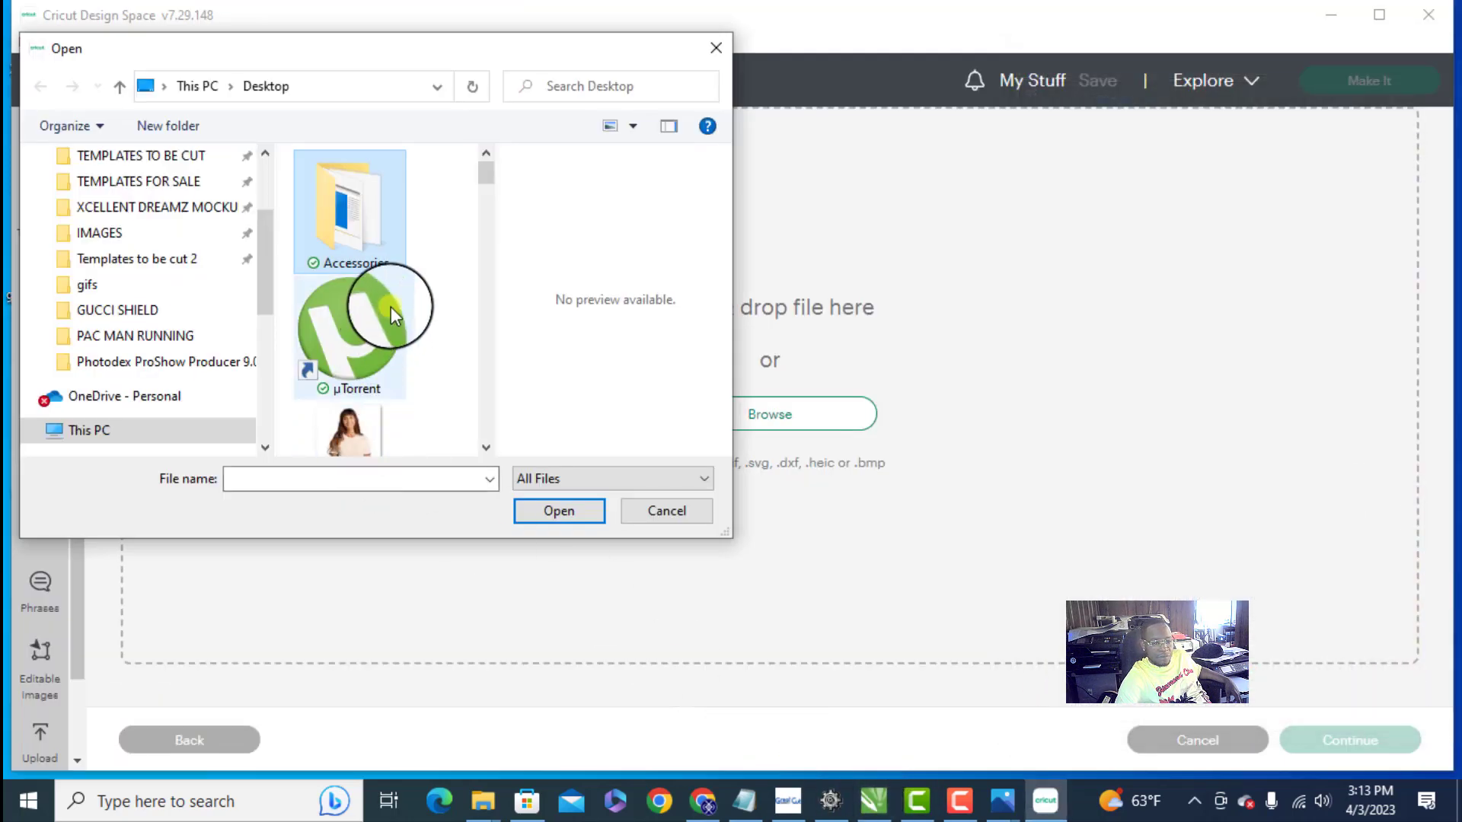
- Choose the TRAP CITY SVG CRICUT file from the Desktop and upload it under that image name
key("t")
key("r")
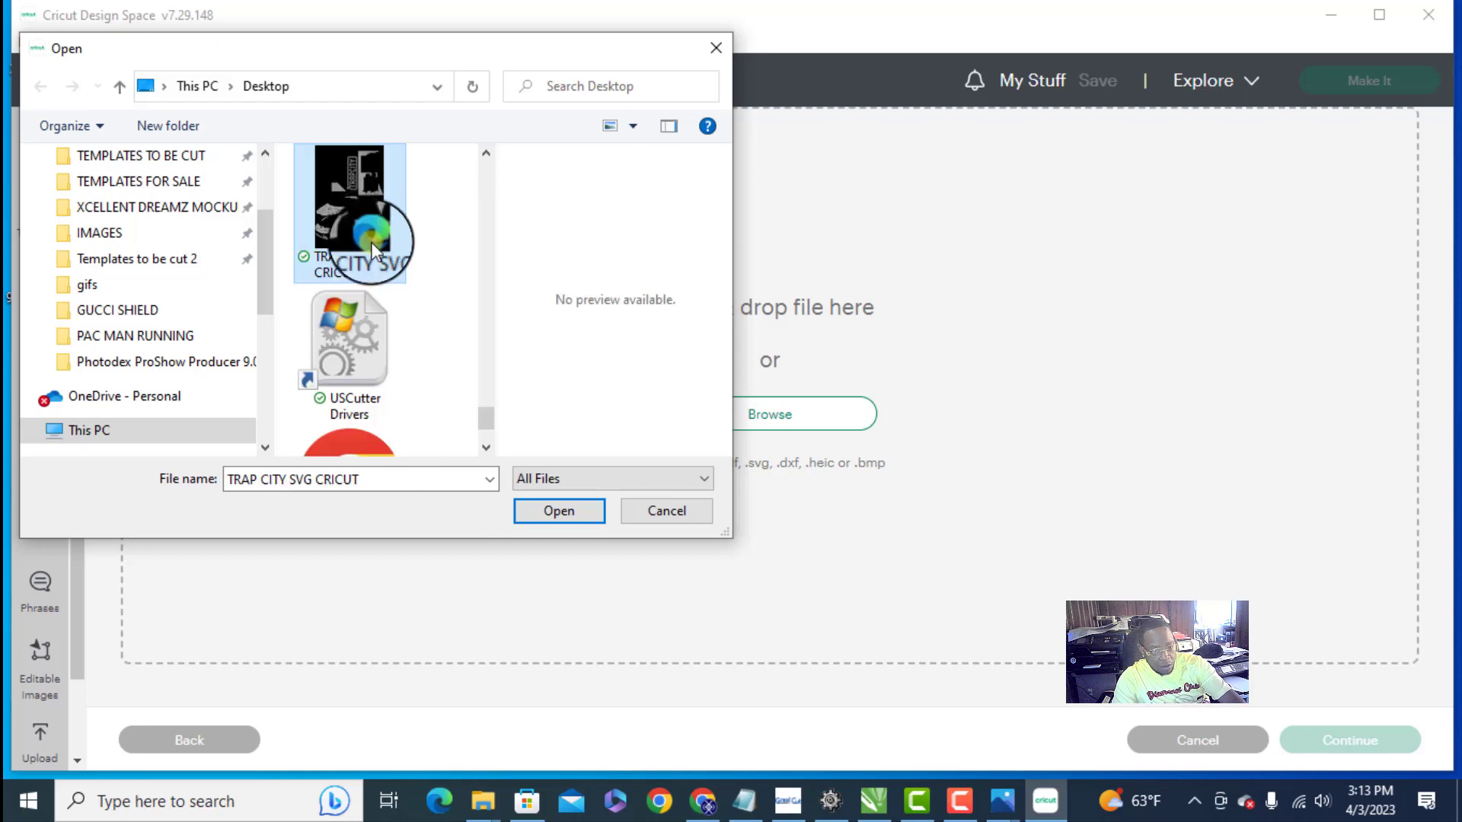
double_click(364, 224)
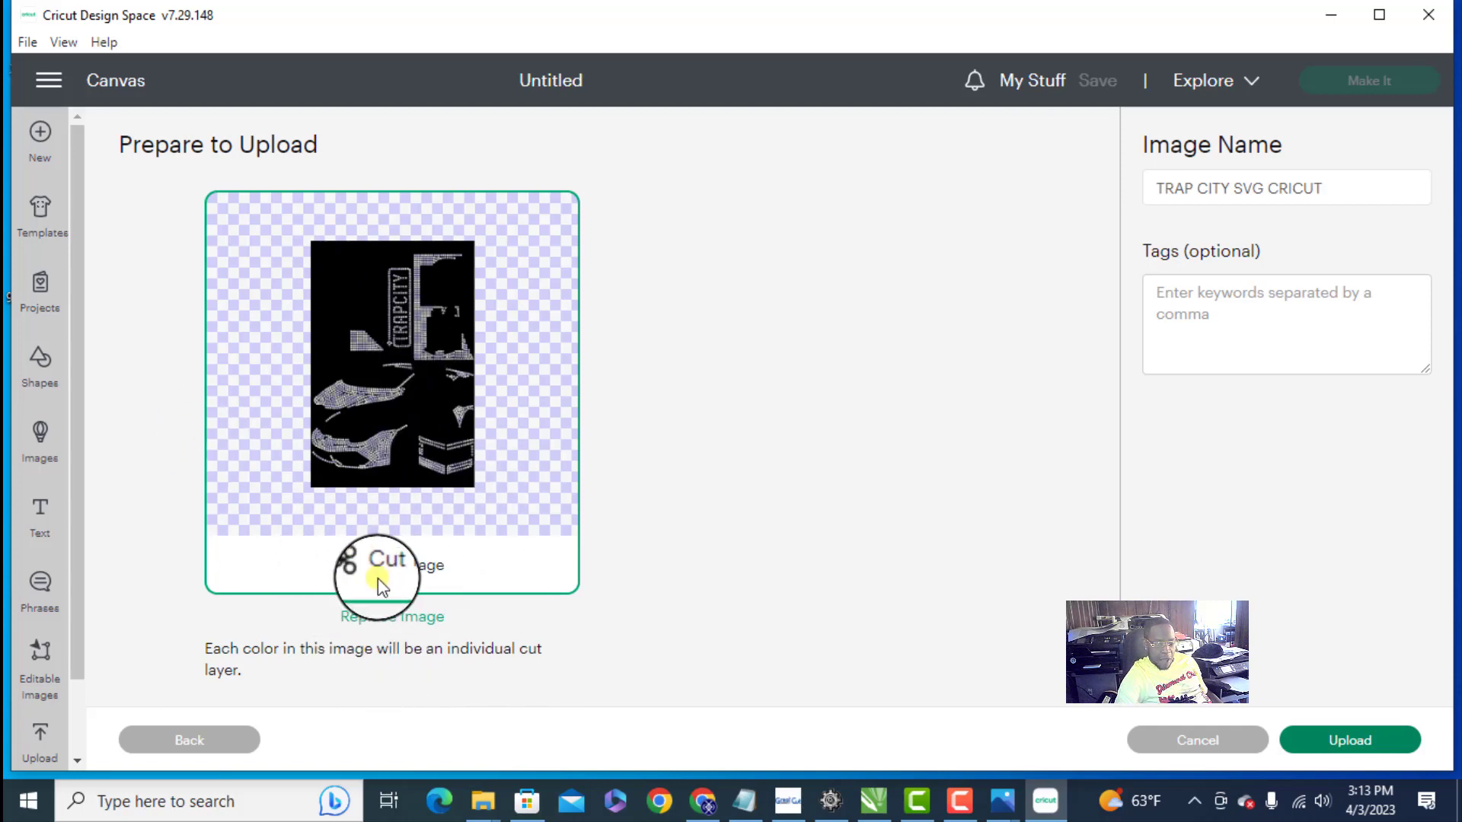
left_click(1355, 739)
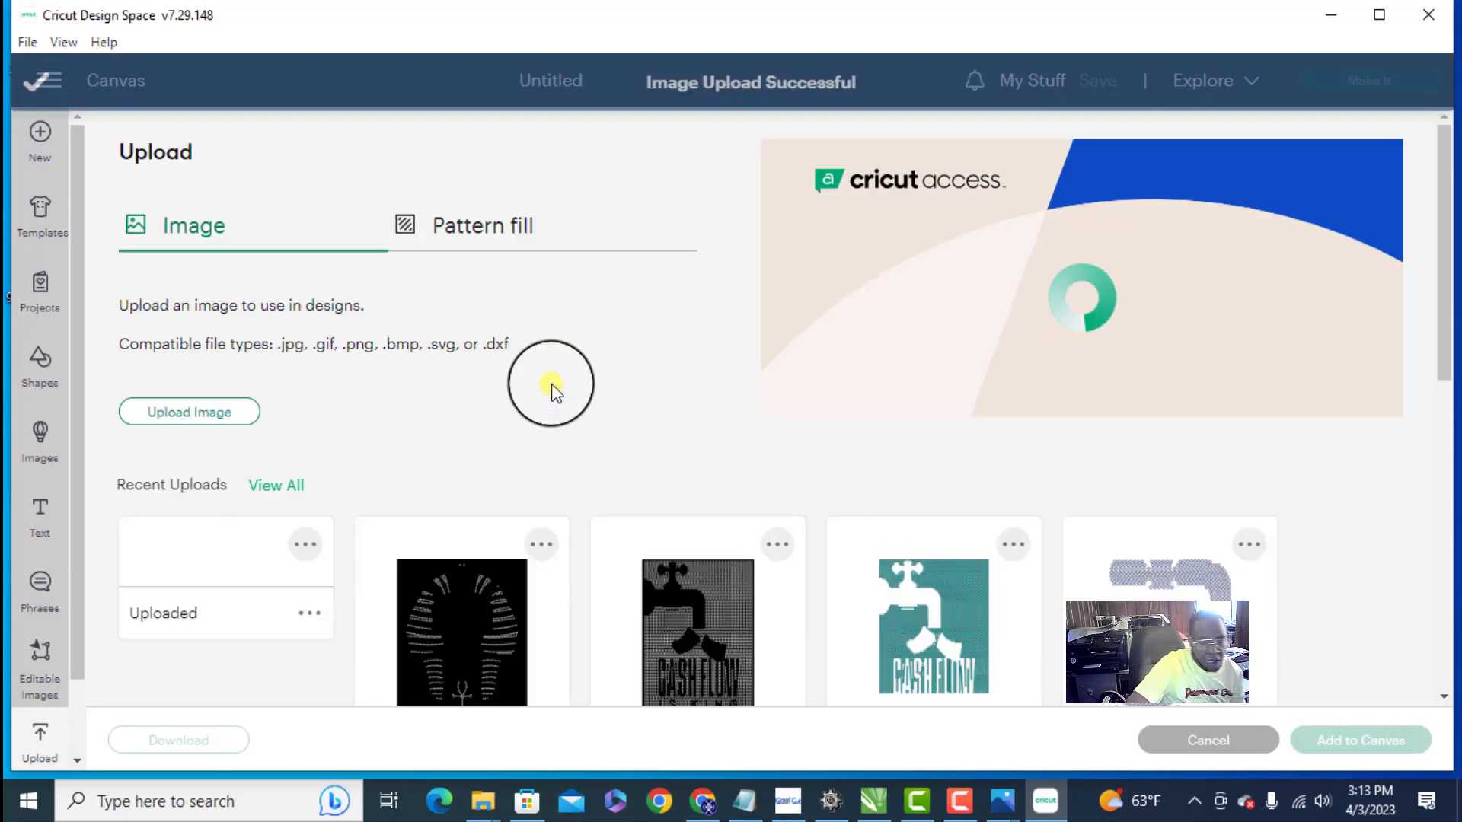
- Select the newly uploaded TRAPCITY template among the recent uploads and add it to the canvas
scroll(406, 378, "down", 4)
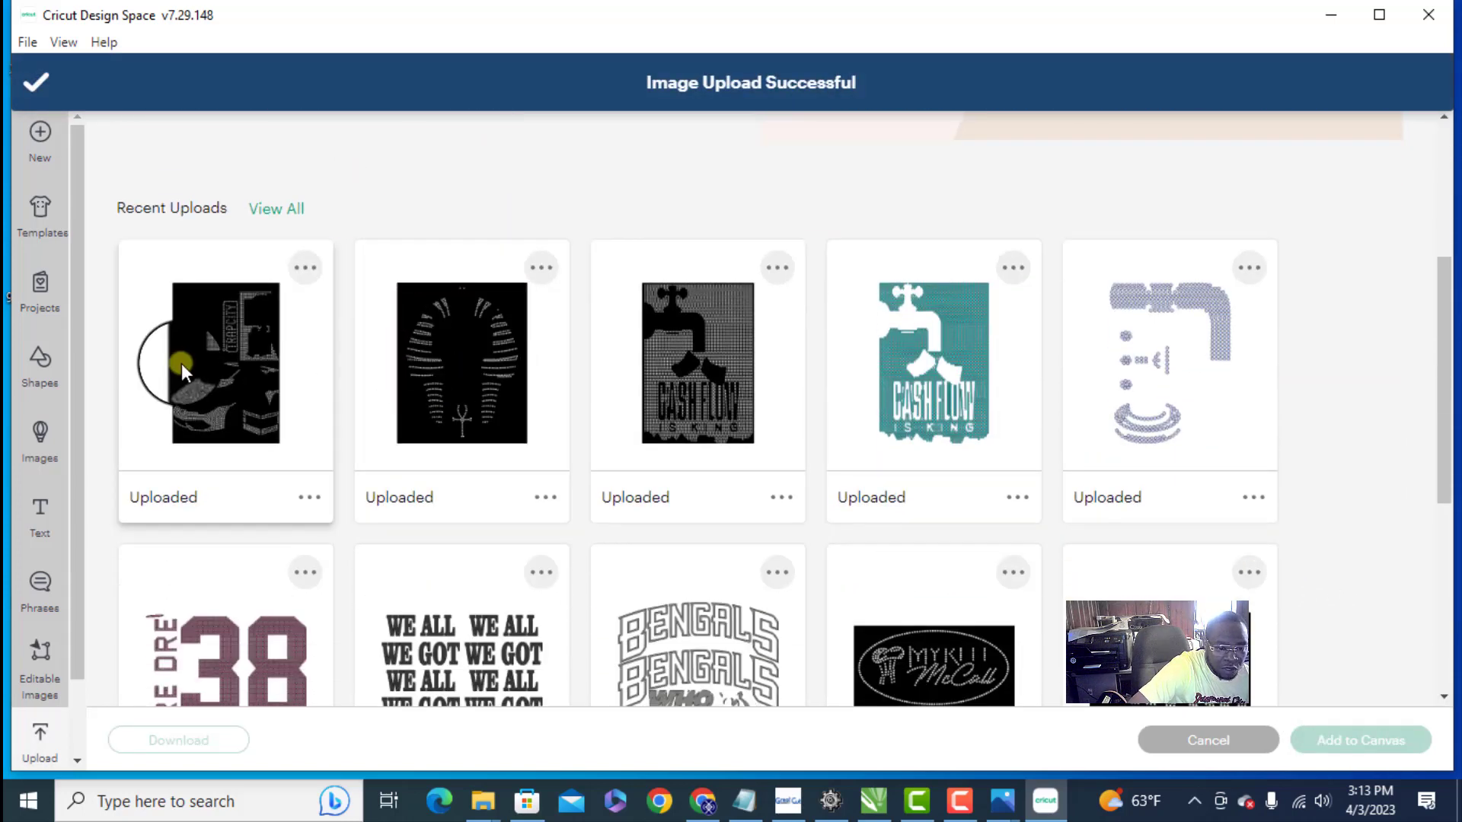
left_click(257, 355)
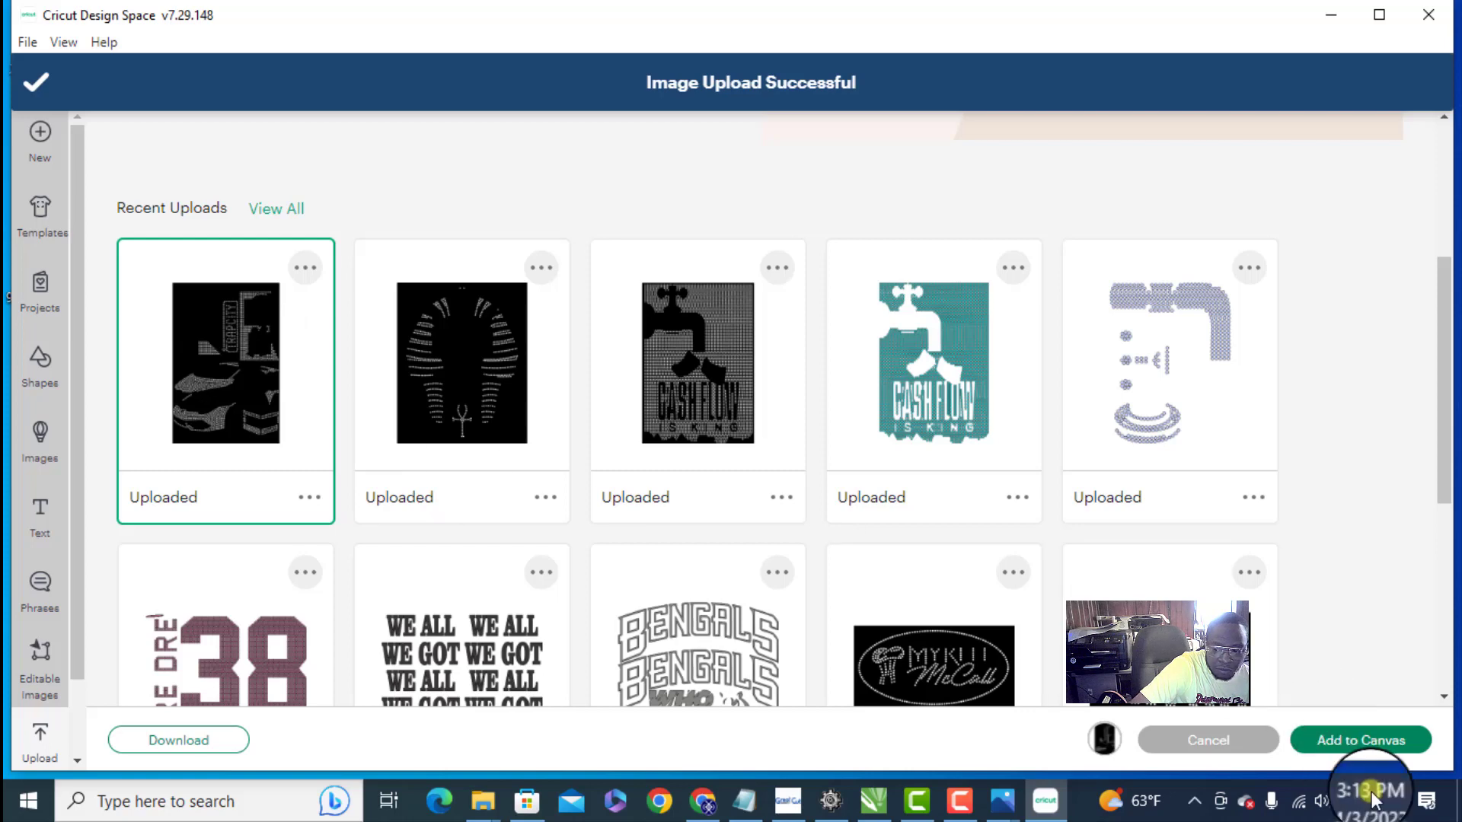
left_click(1368, 746)
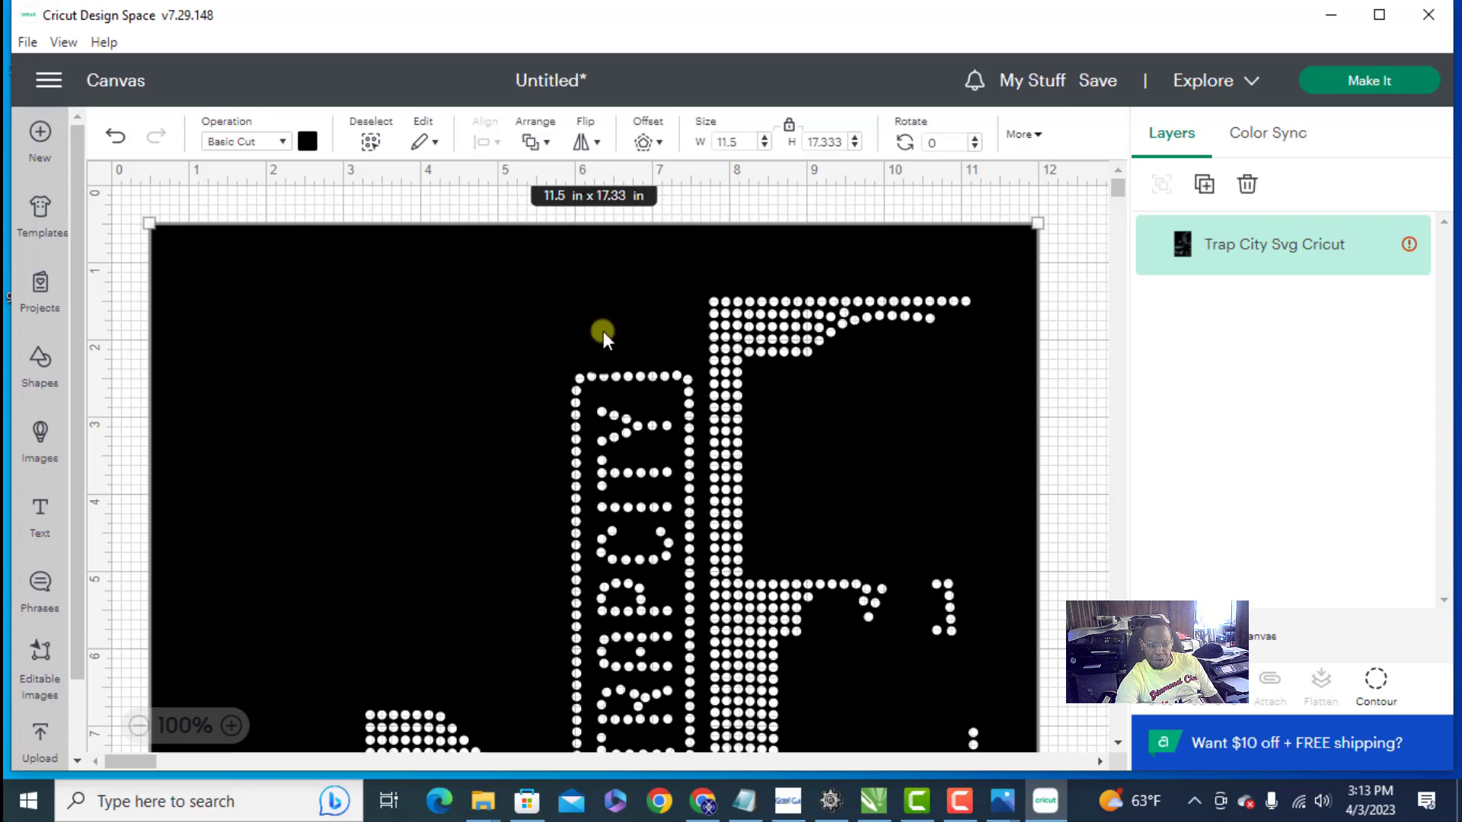
- Compare the template's size on the canvas with the original in CorelDRAW and look over the whole stone design
left_click(874, 801)
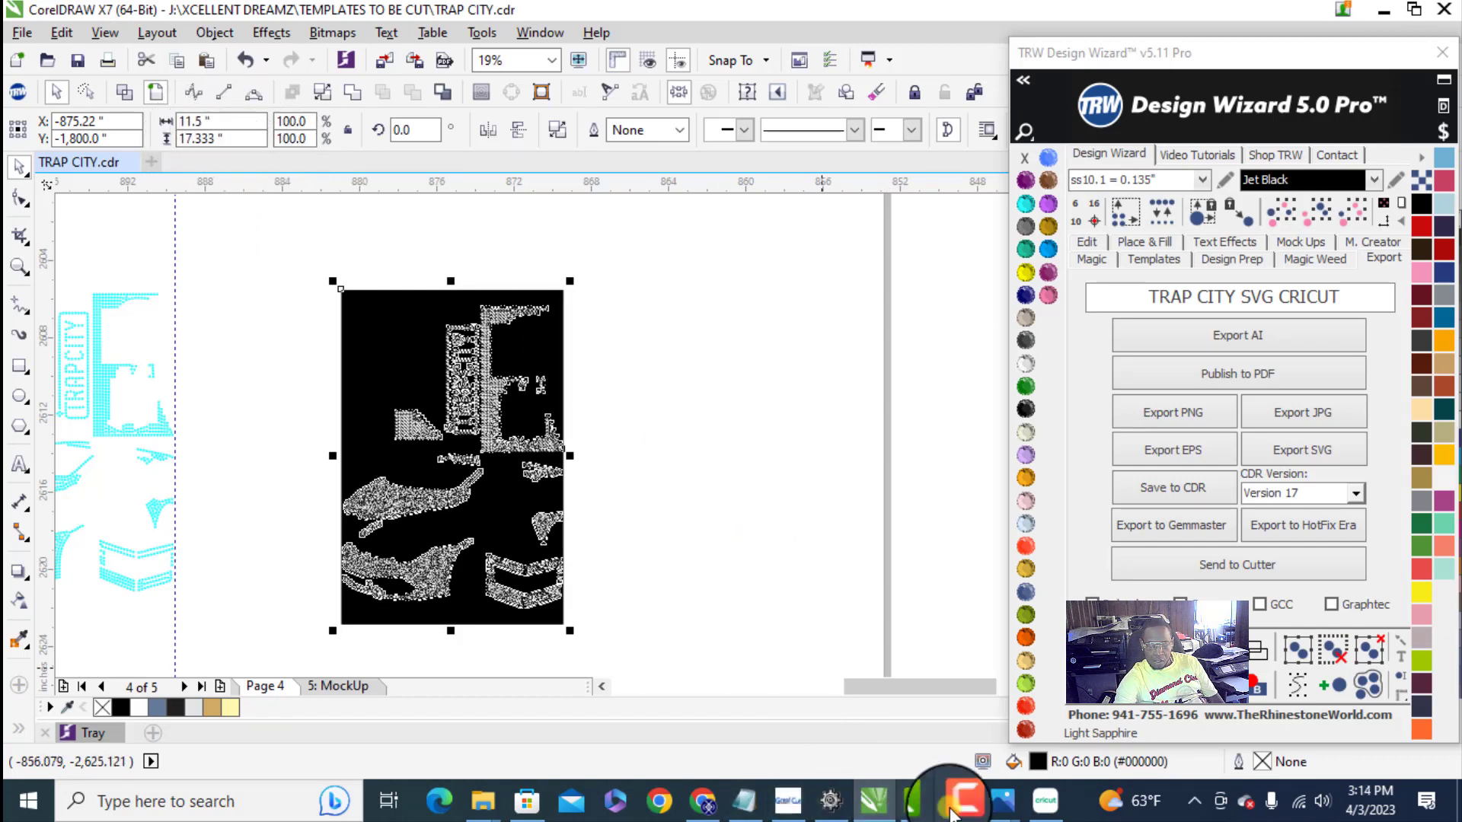
left_click(1045, 800)
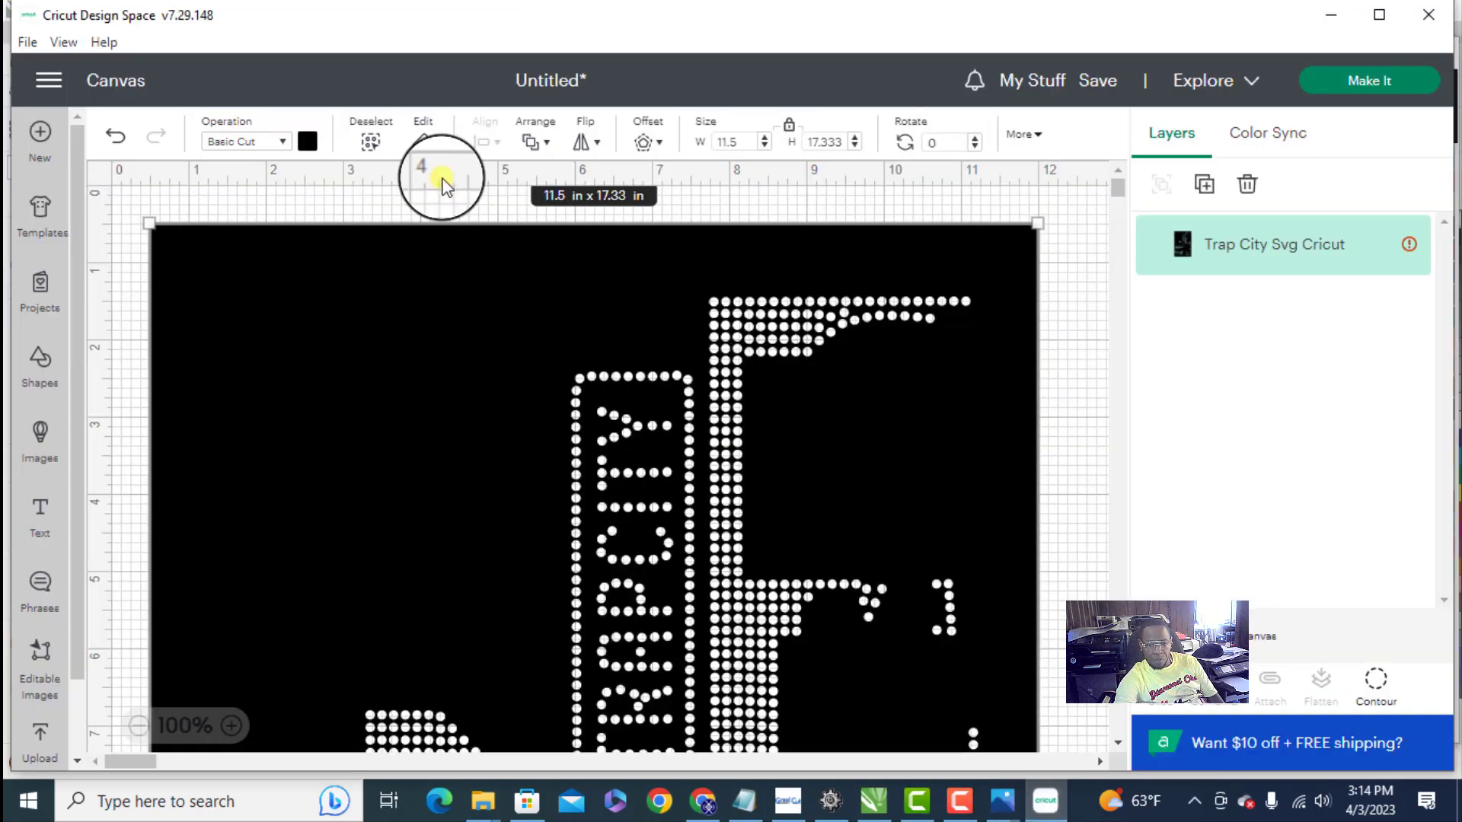
scroll(539, 386, "down", 5)
scroll(531, 385, "up", 4)
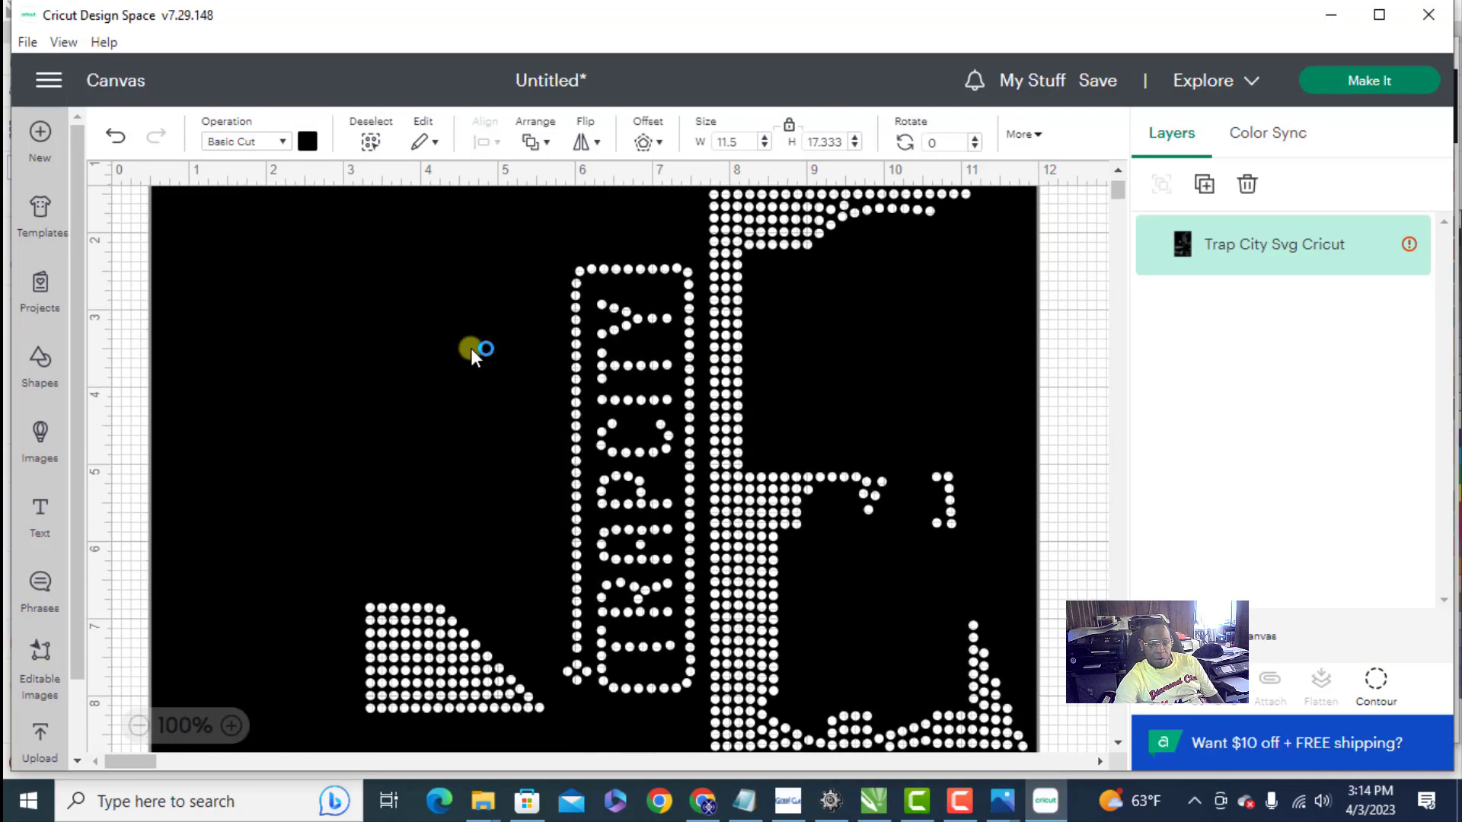
scroll(496, 426, "up", 1)
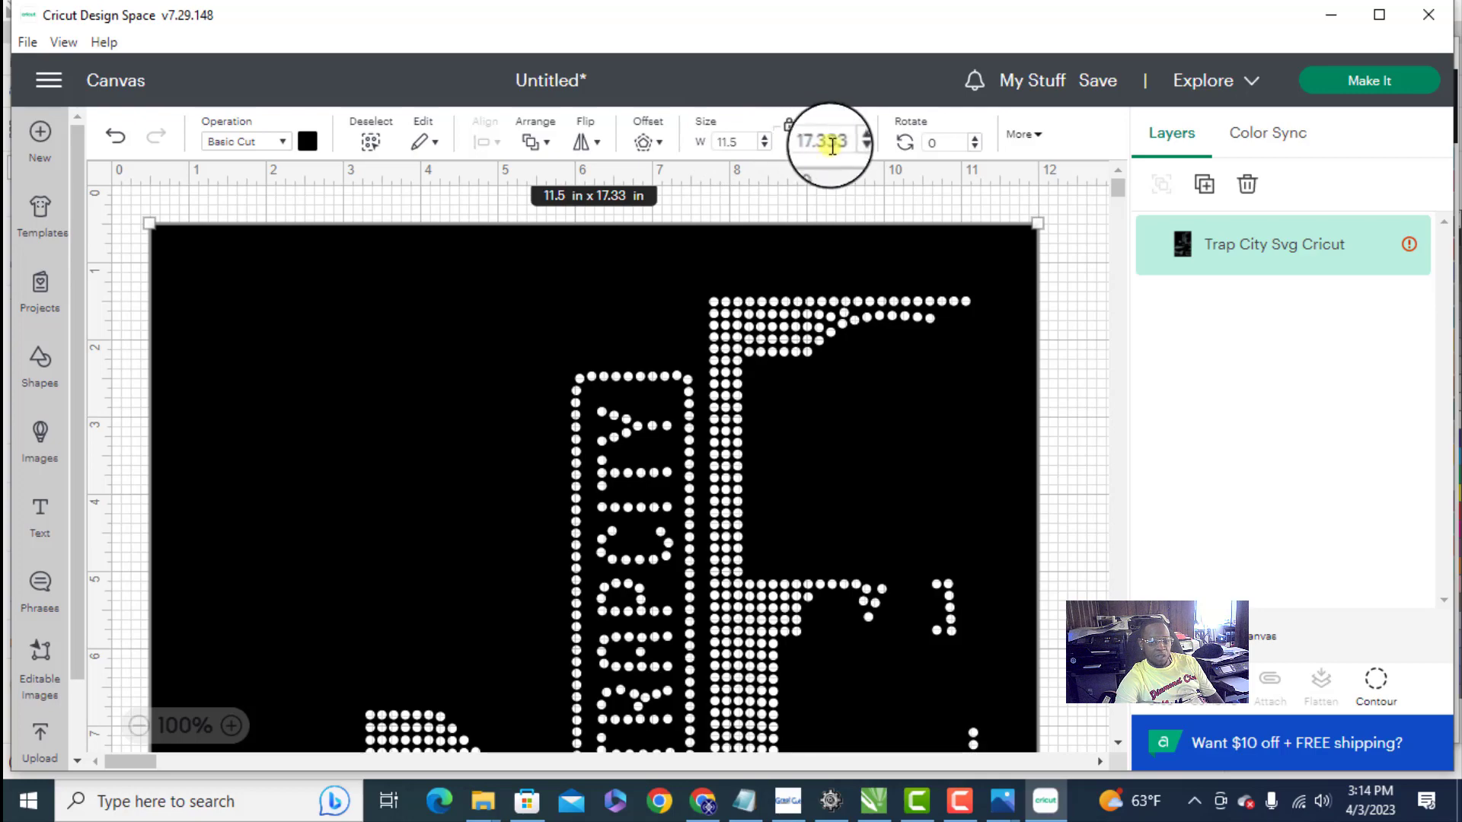
scroll(502, 347, "down", 10)
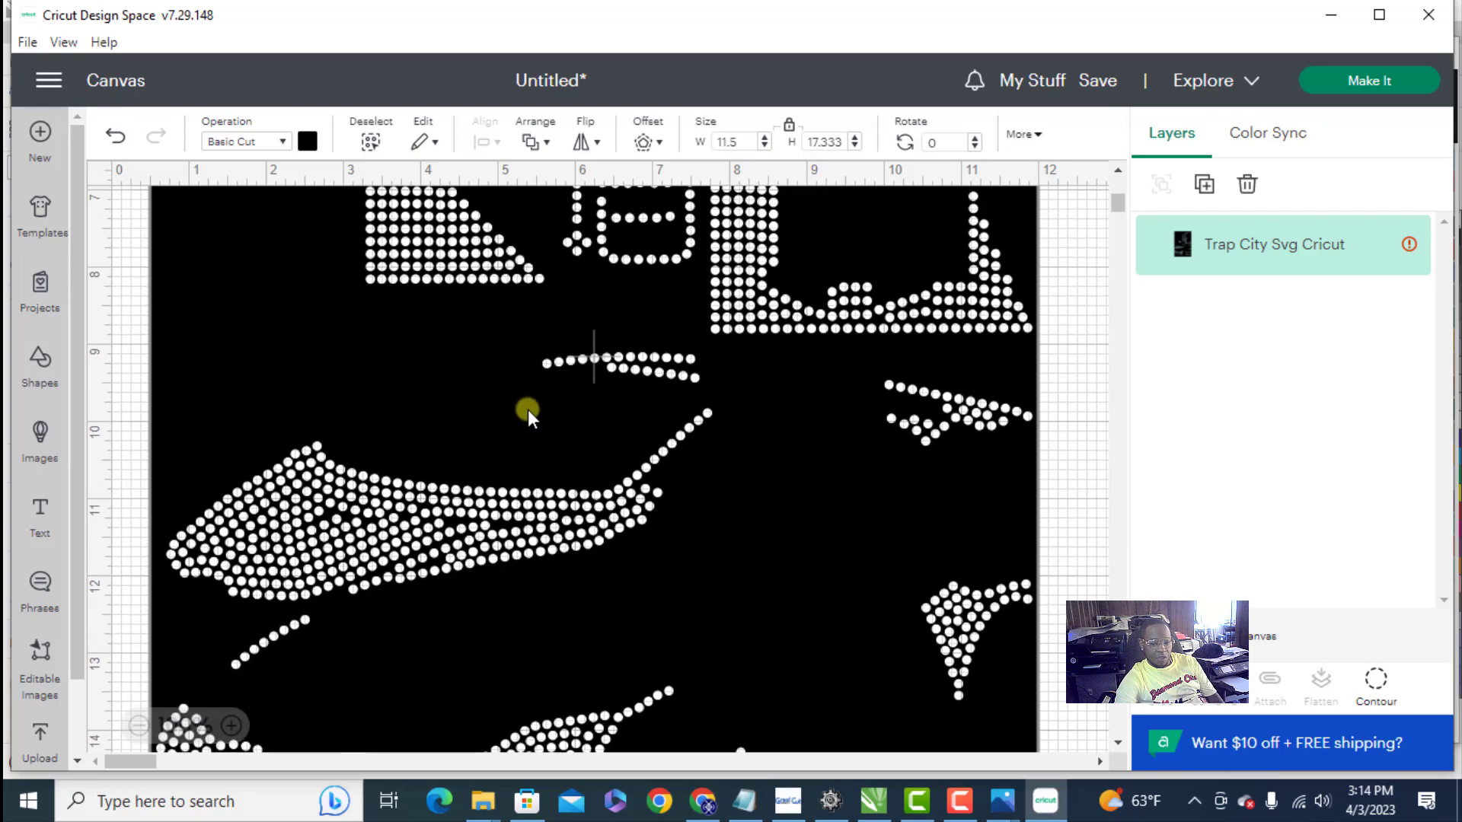
scroll(528, 409, "up", 6)
scroll(529, 405, "up", 3)
scroll(525, 396, "down", 8)
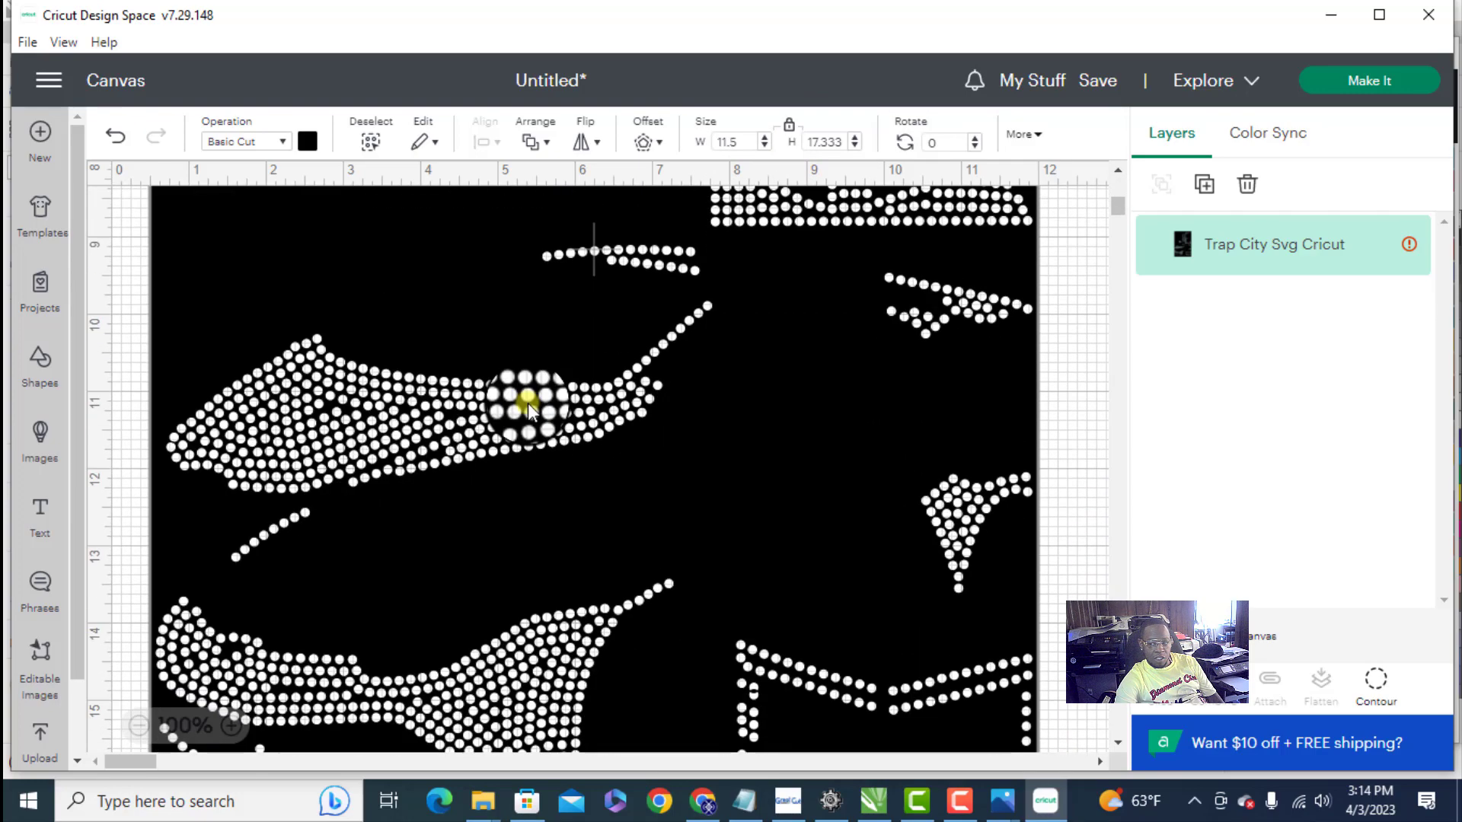
- Try to send the project to cutting, and read the size warning on the Trap City Svg Cricut layer
left_click(1404, 80)
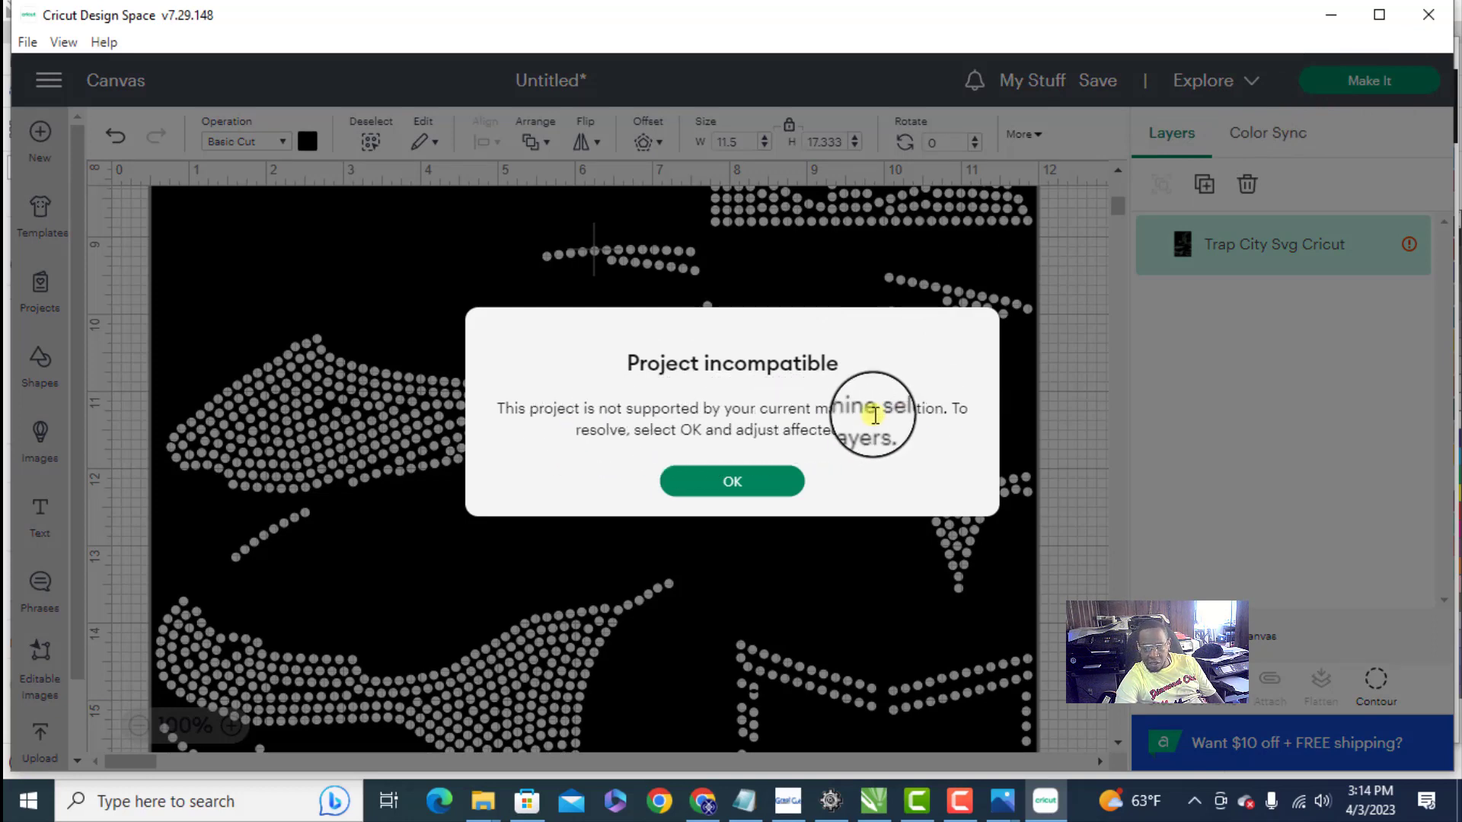
left_click(761, 480)
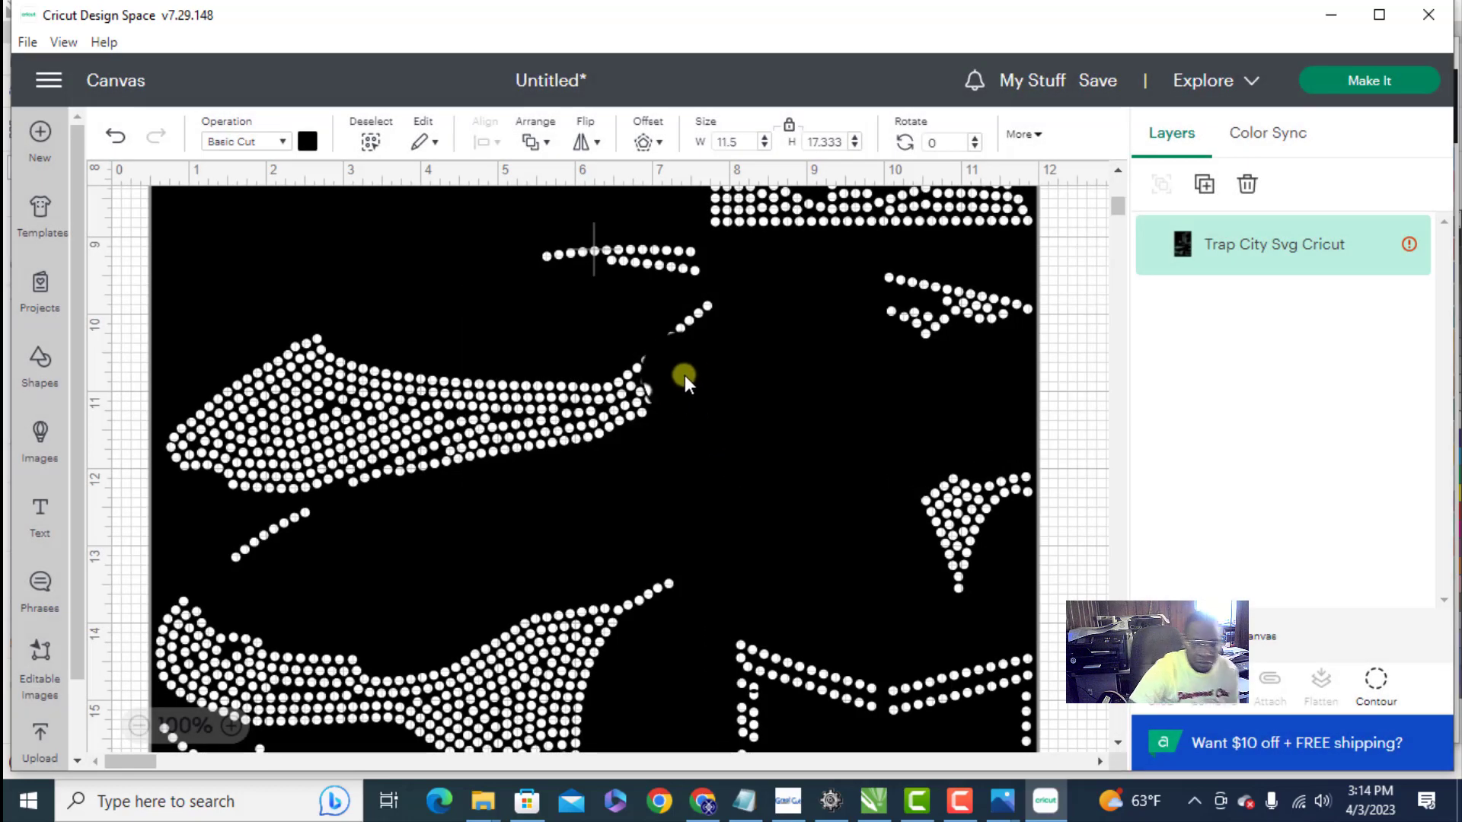
scroll(1007, 353, "up", 10)
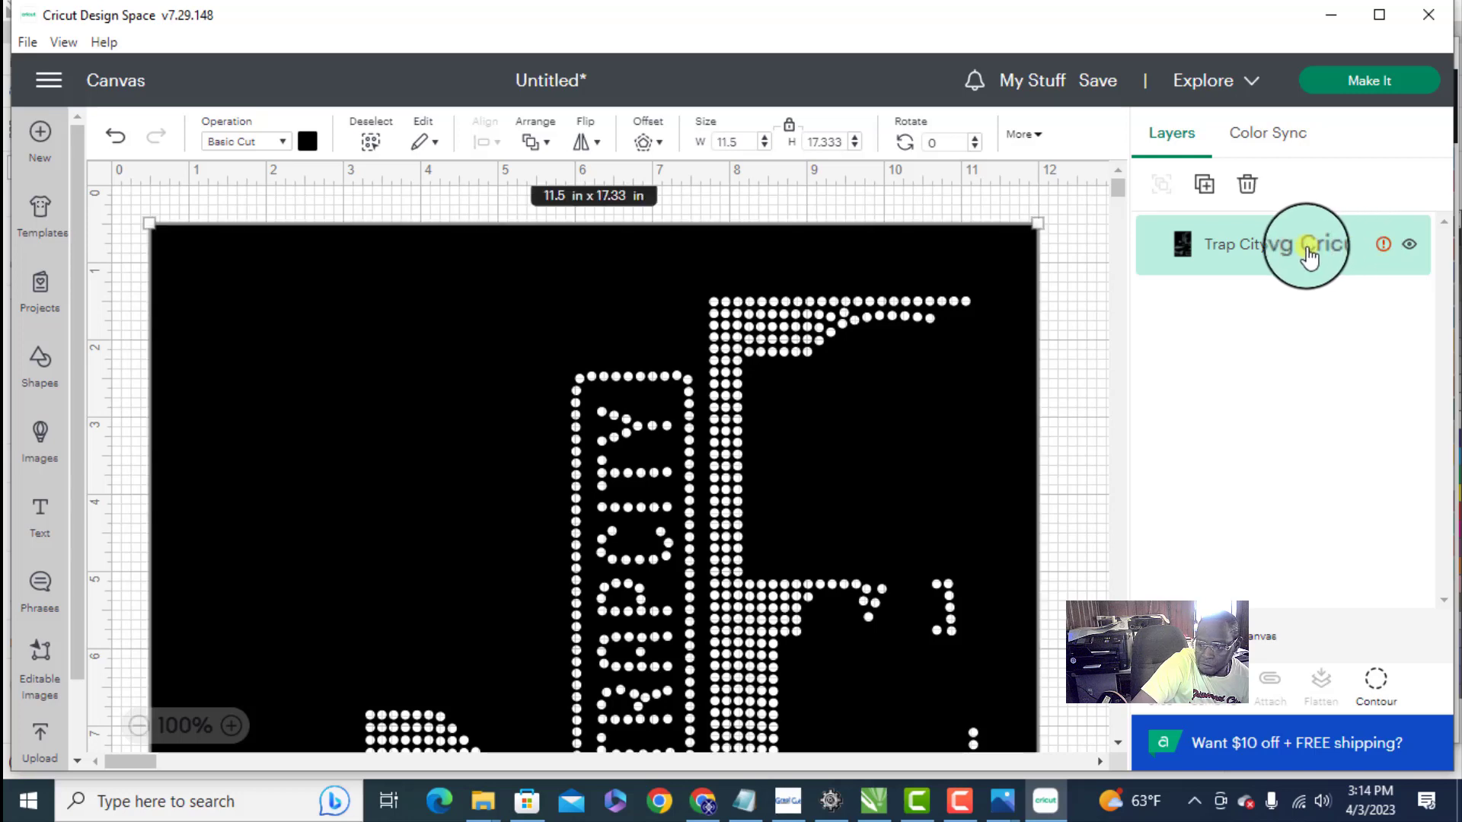
mouse_move(1386, 249)
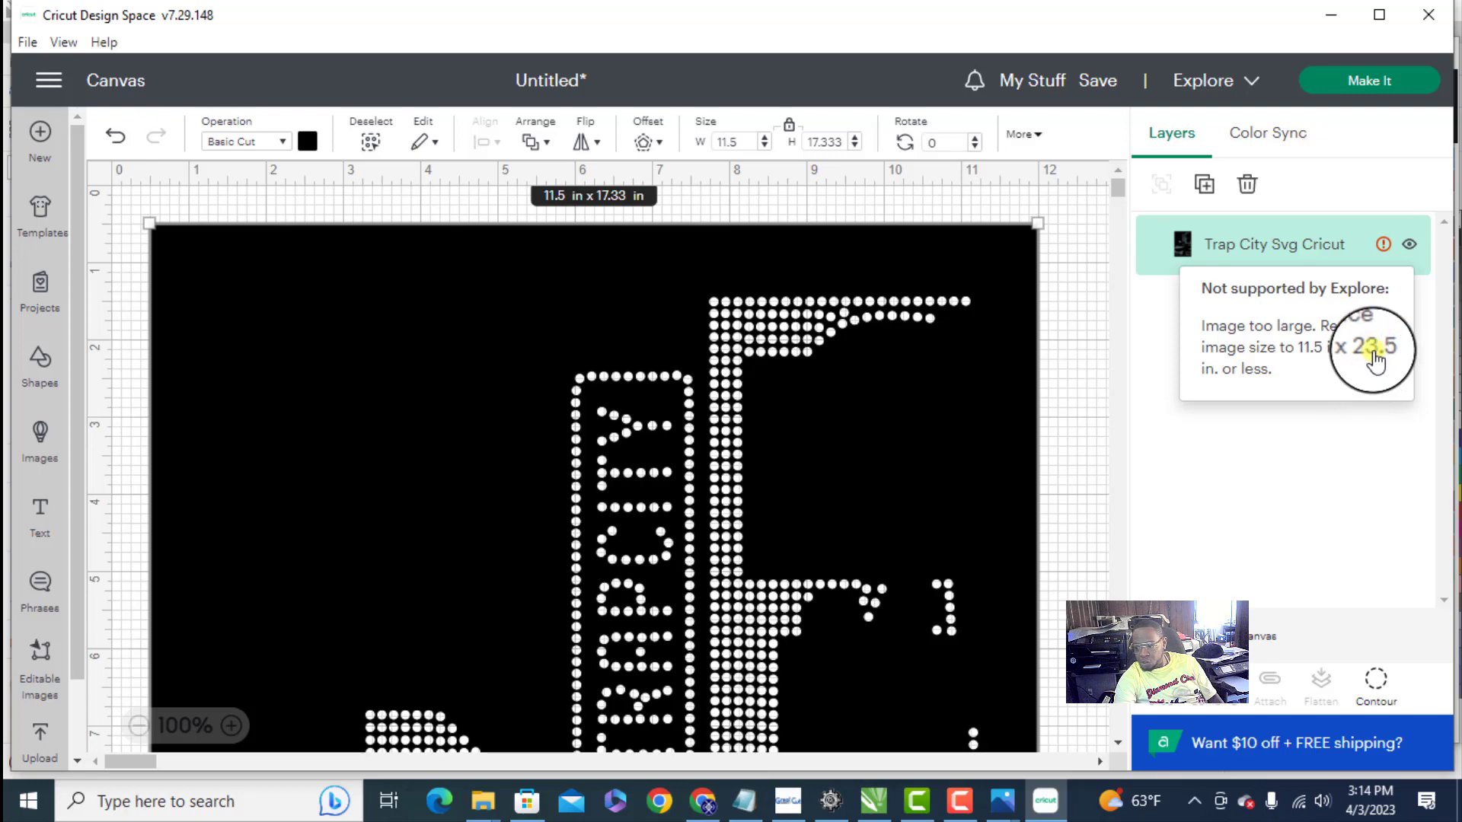
scroll(696, 418, "down", 5)
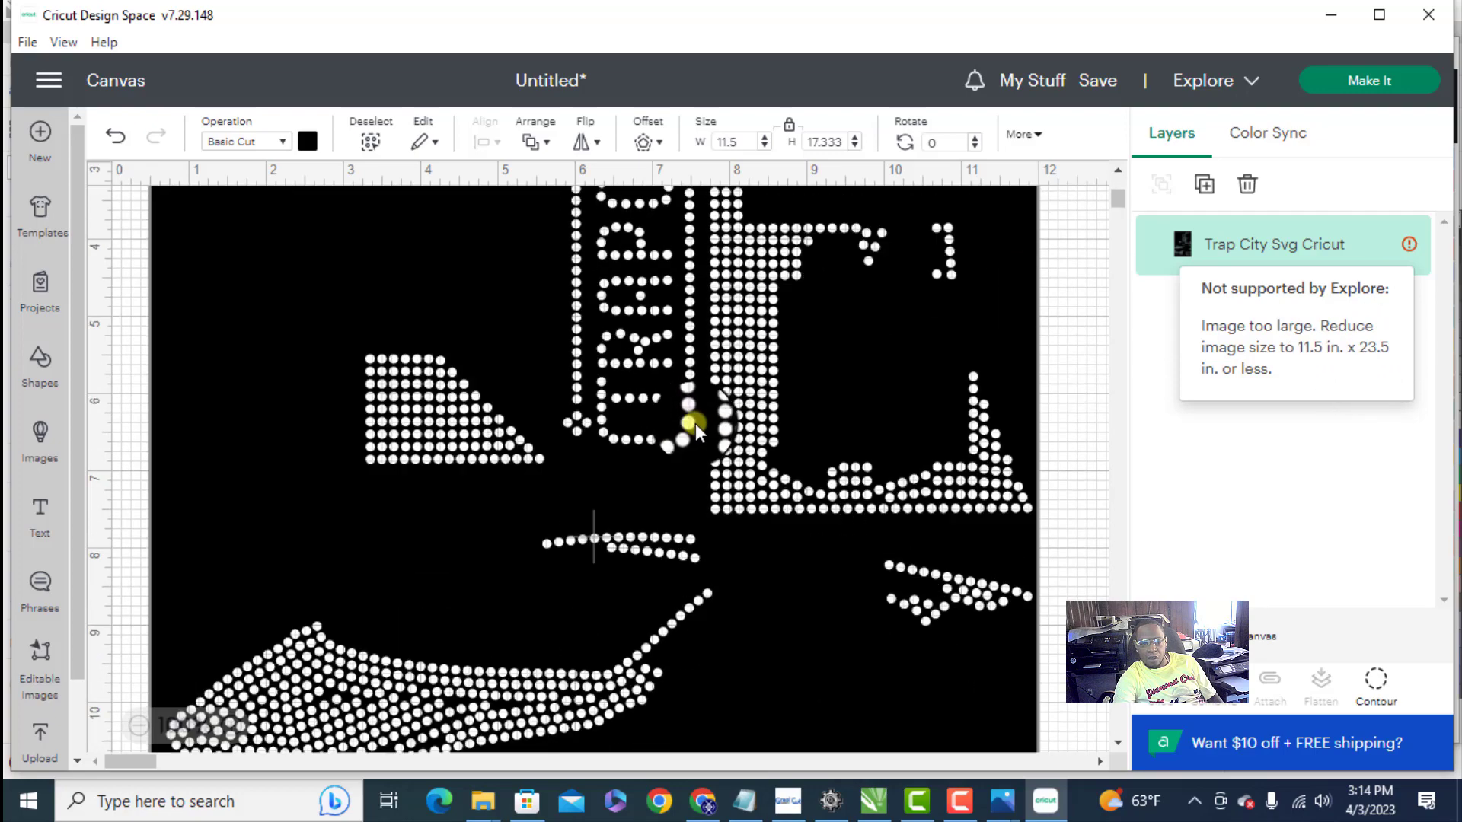
scroll(696, 413, "up", 5)
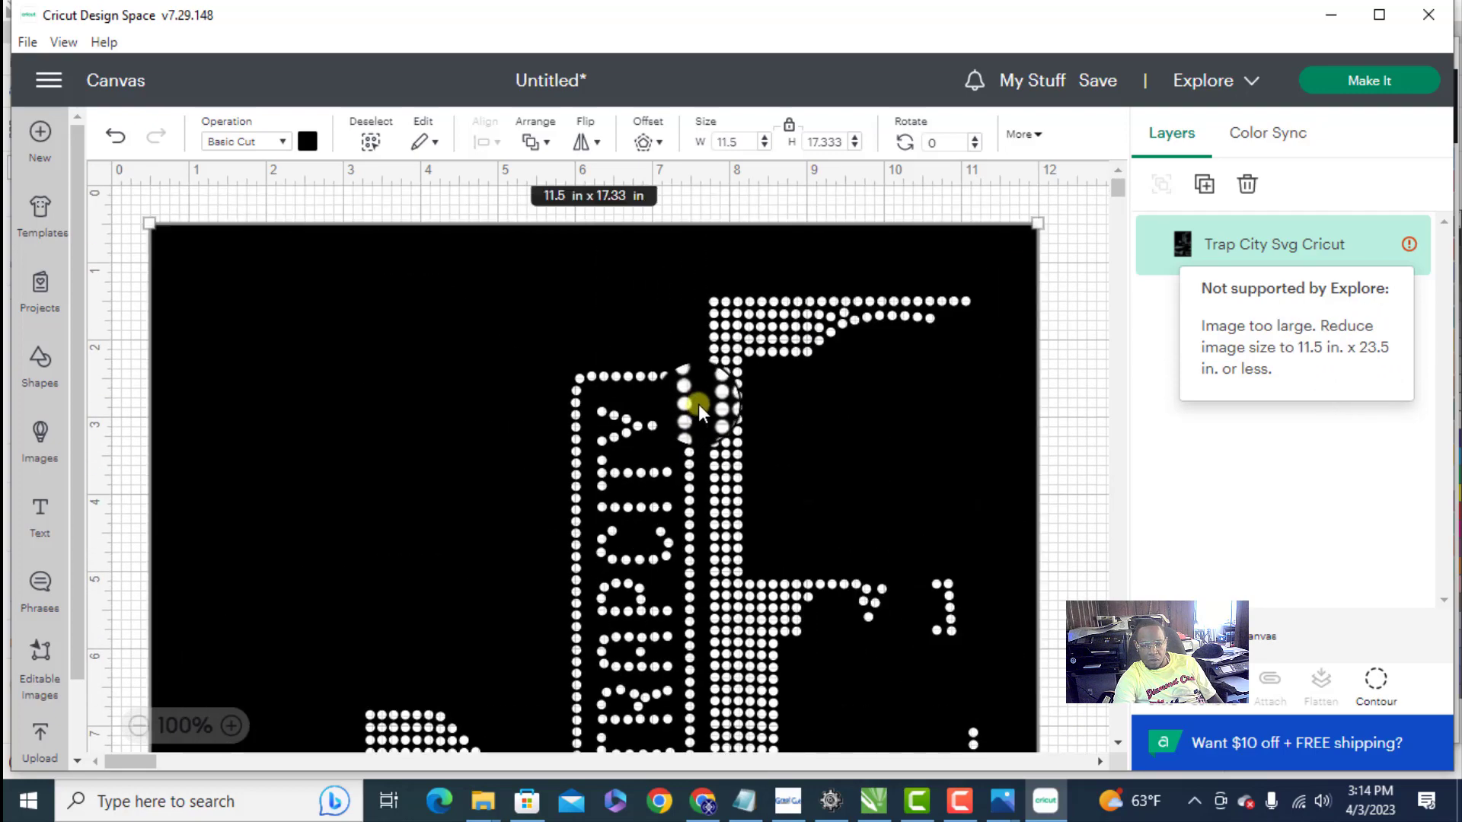
- Rotate the template by 90 degrees and try to send the project to cutting
left_click(937, 142)
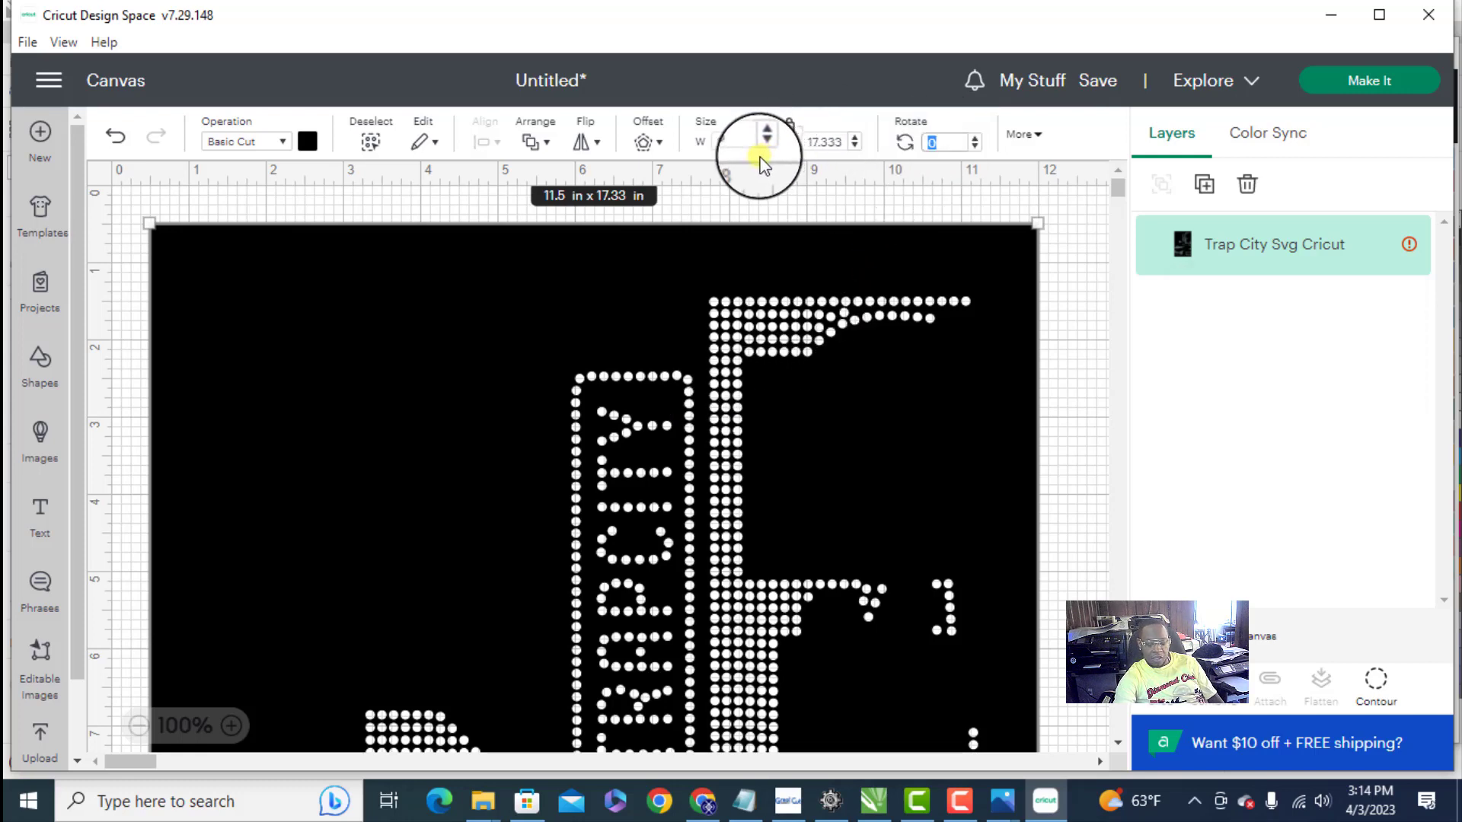
type("90")
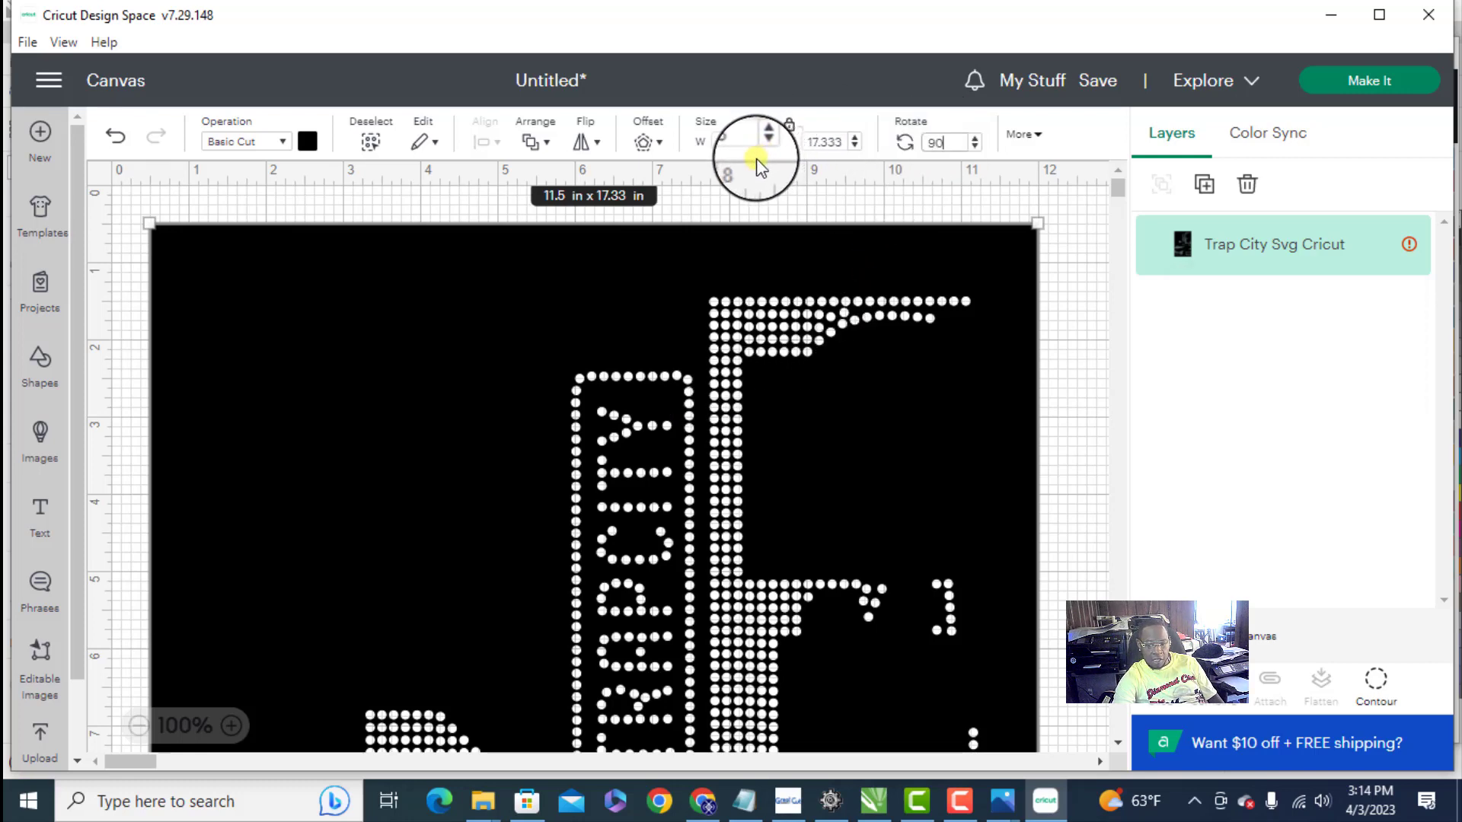
key("Return")
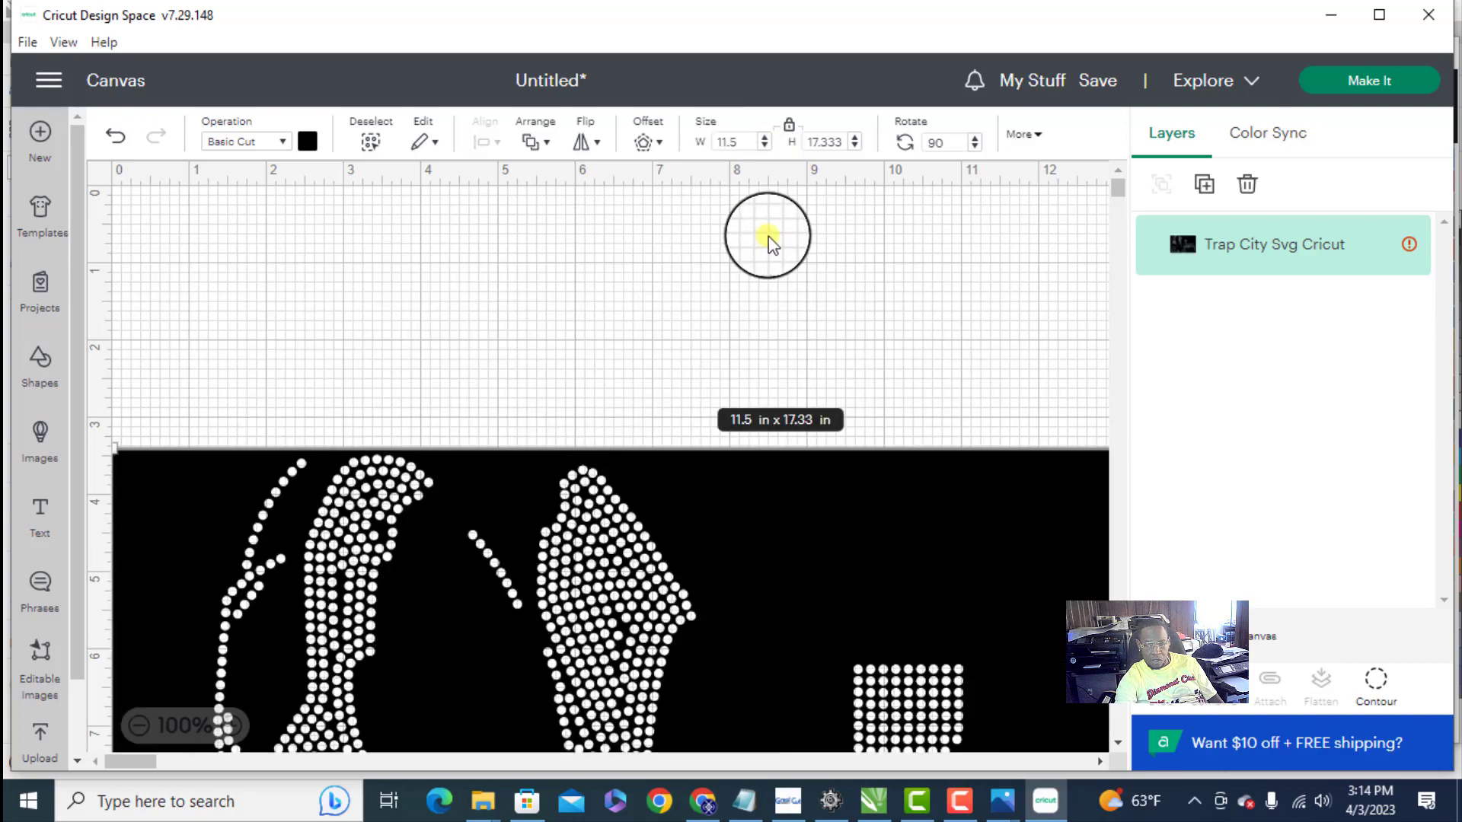
scroll(761, 437, "down", 5)
scroll(729, 465, "up", 5)
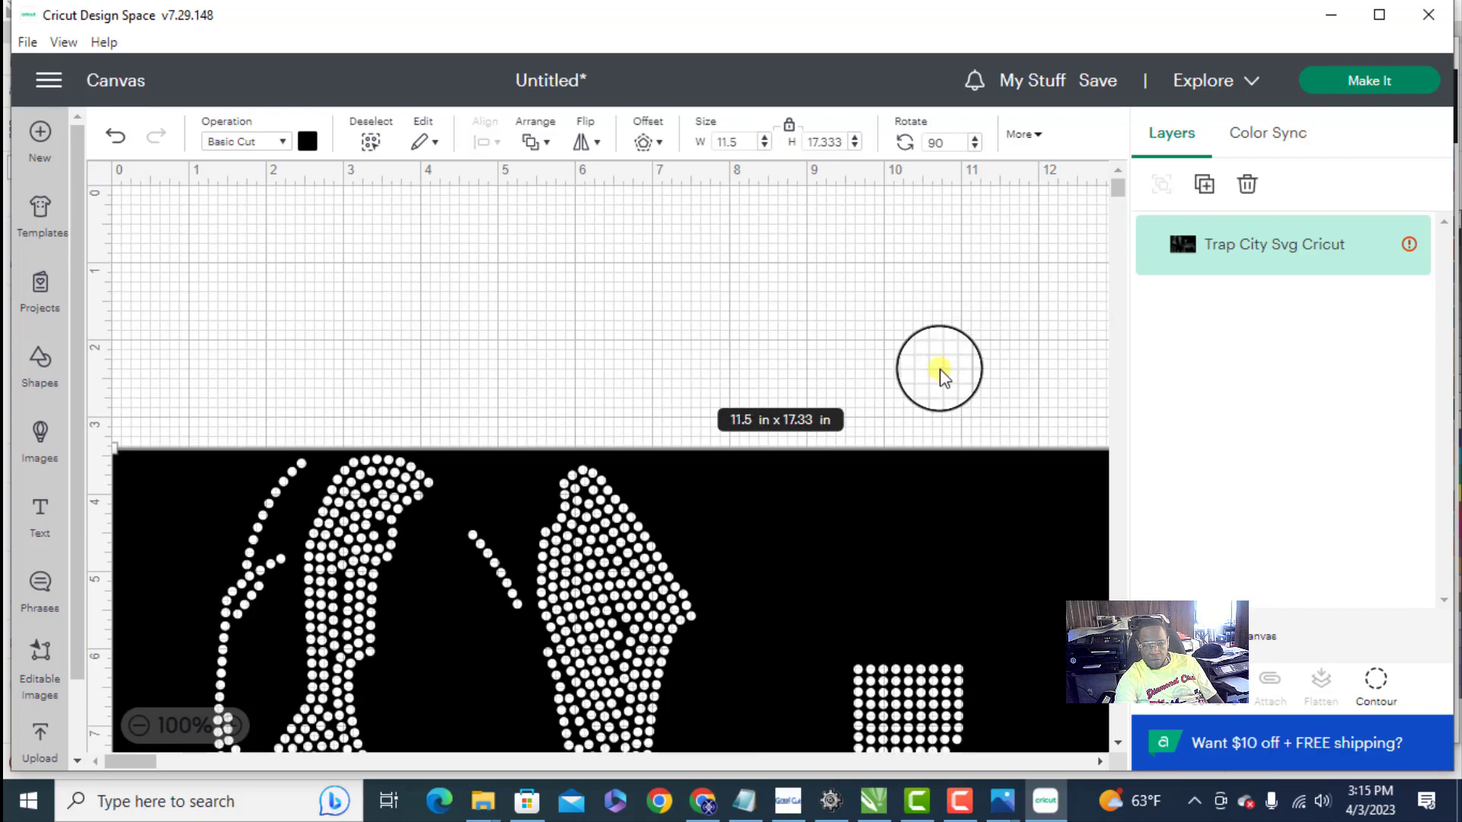
left_click(1377, 86)
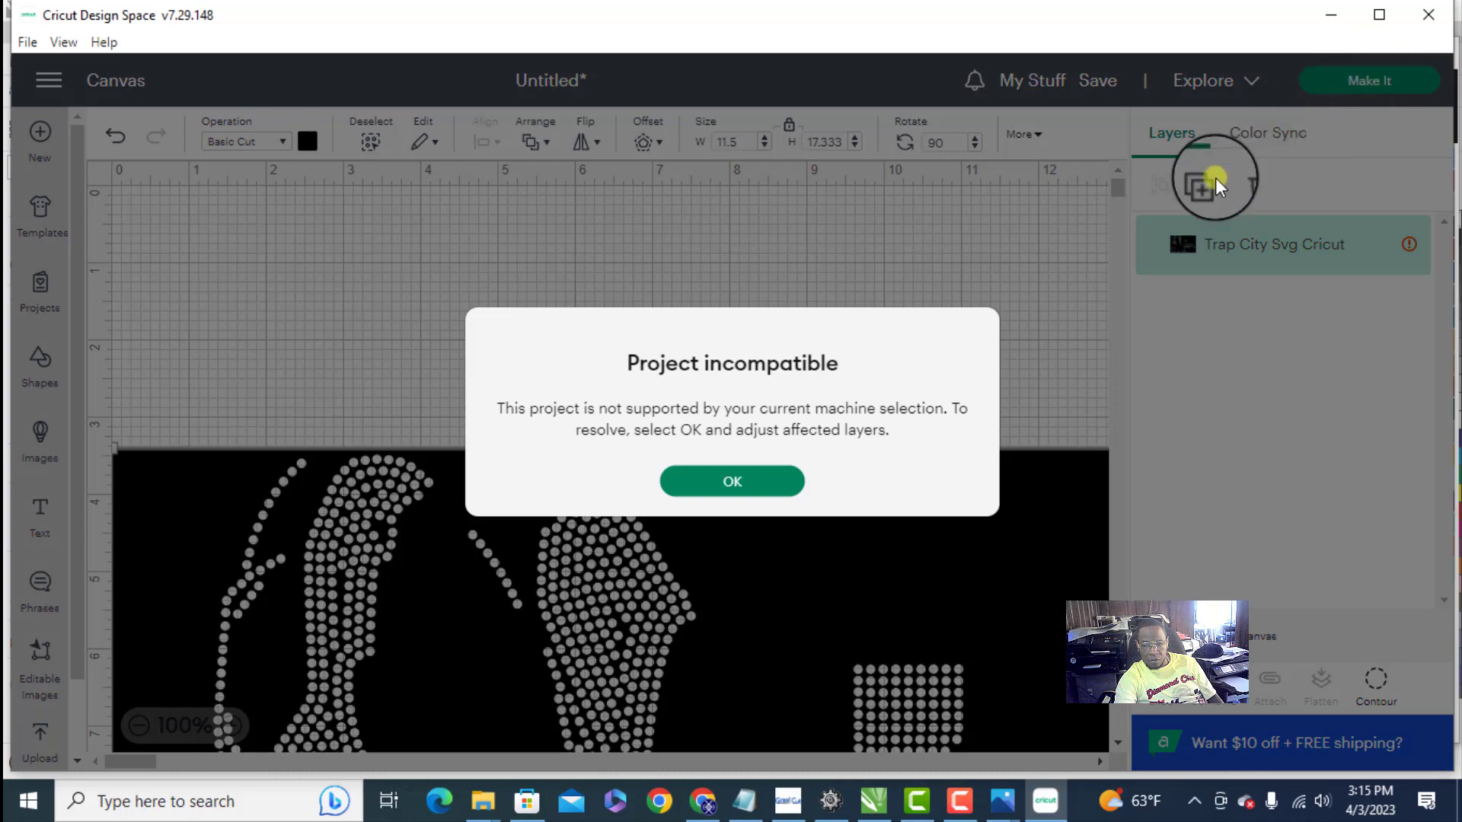
left_click(723, 488)
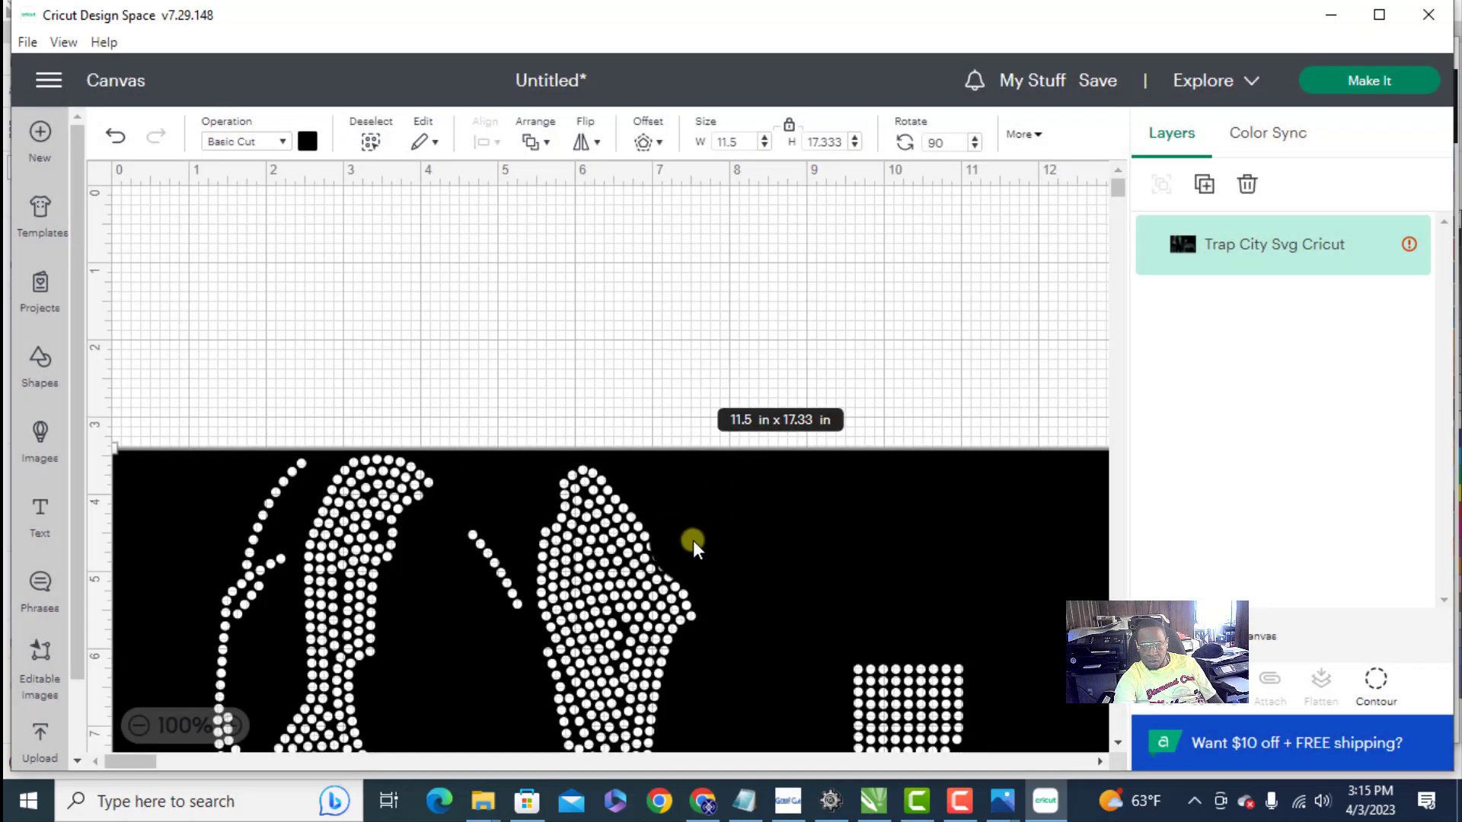
- Move the rotated template up to the top edge of the canvas and try again to send it to cutting
left_click_drag(751, 563, 755, 300)
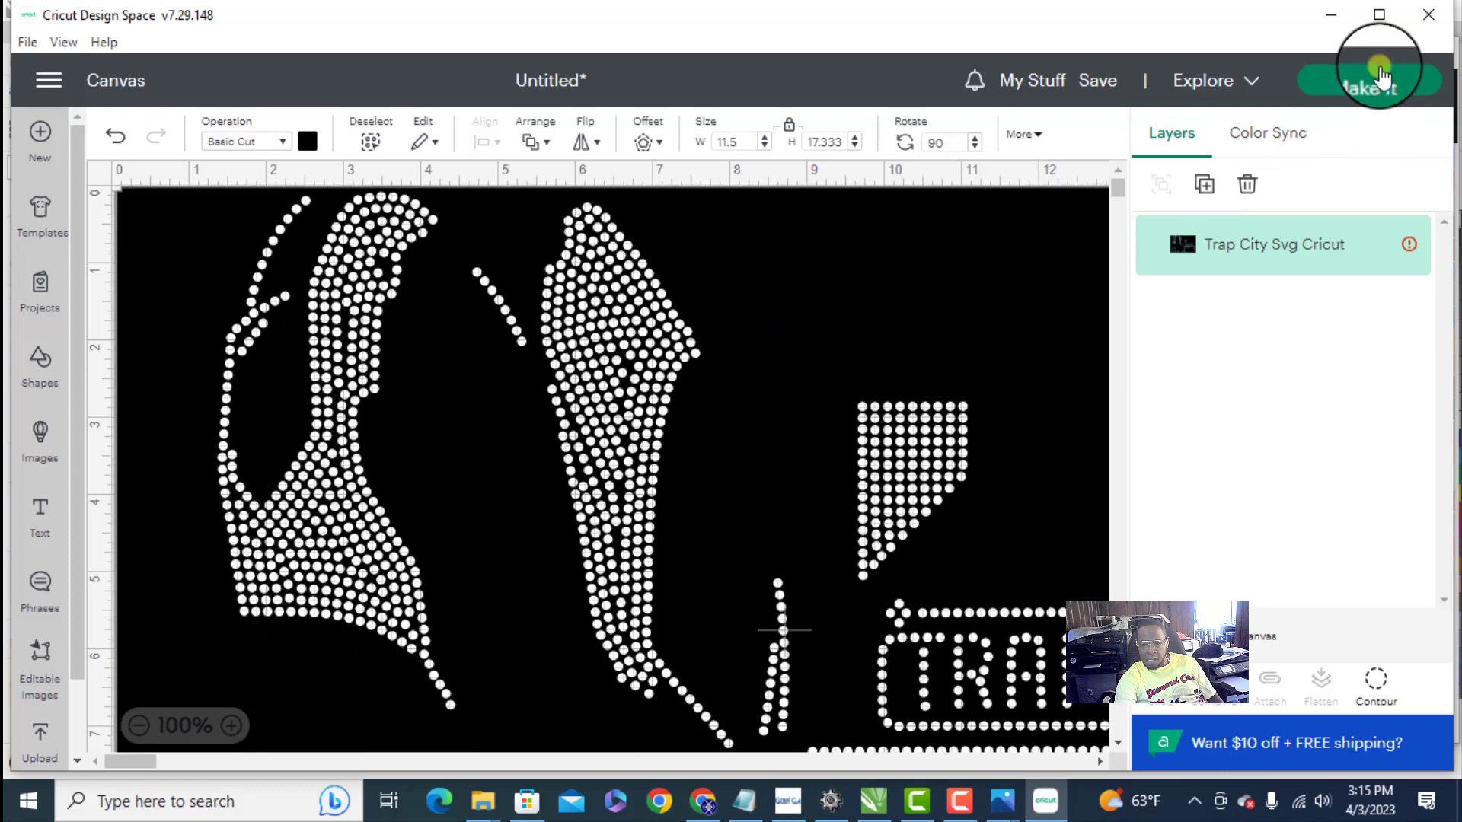
left_click(1338, 90)
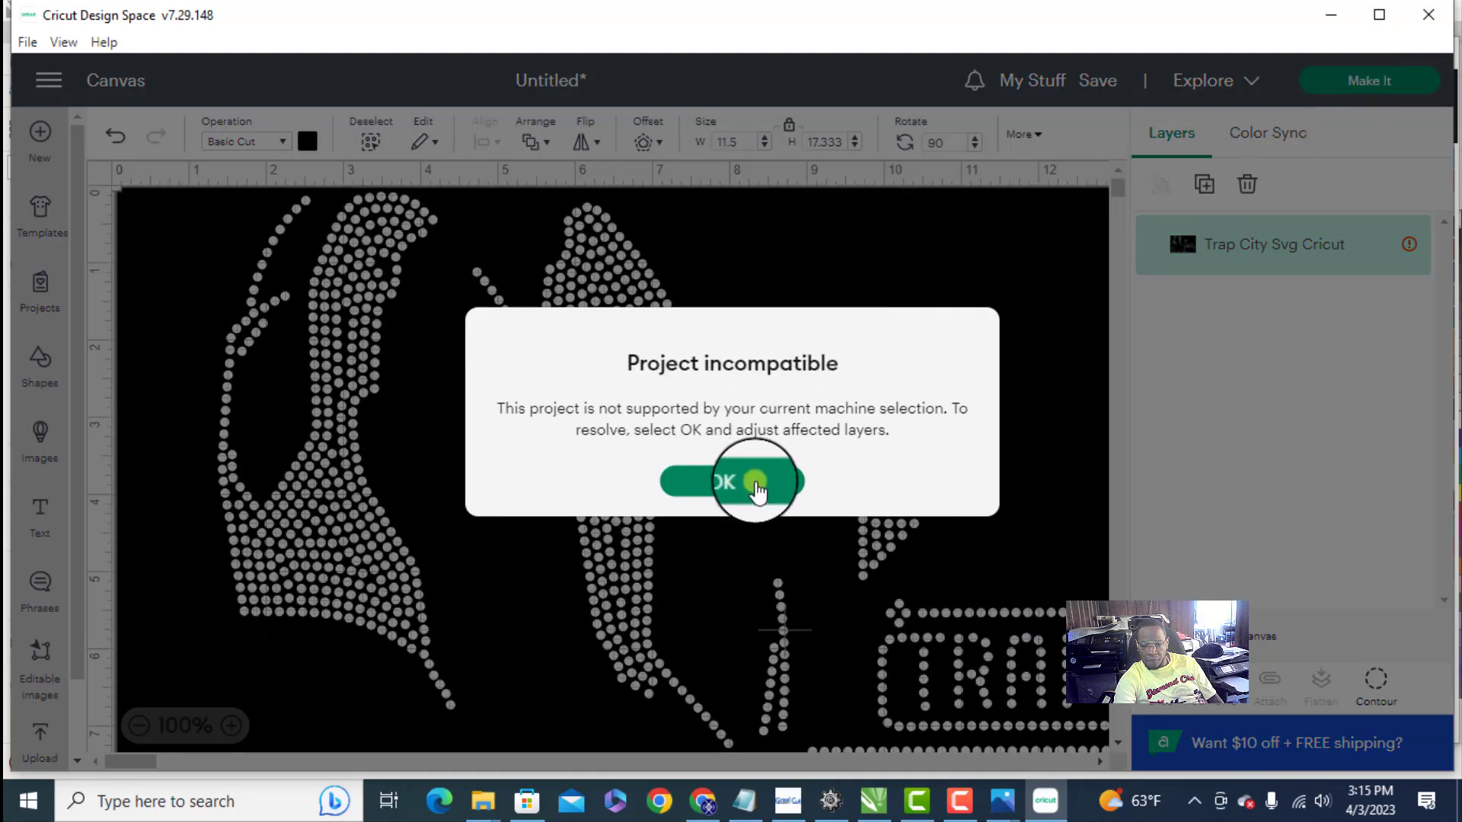
left_click(774, 485)
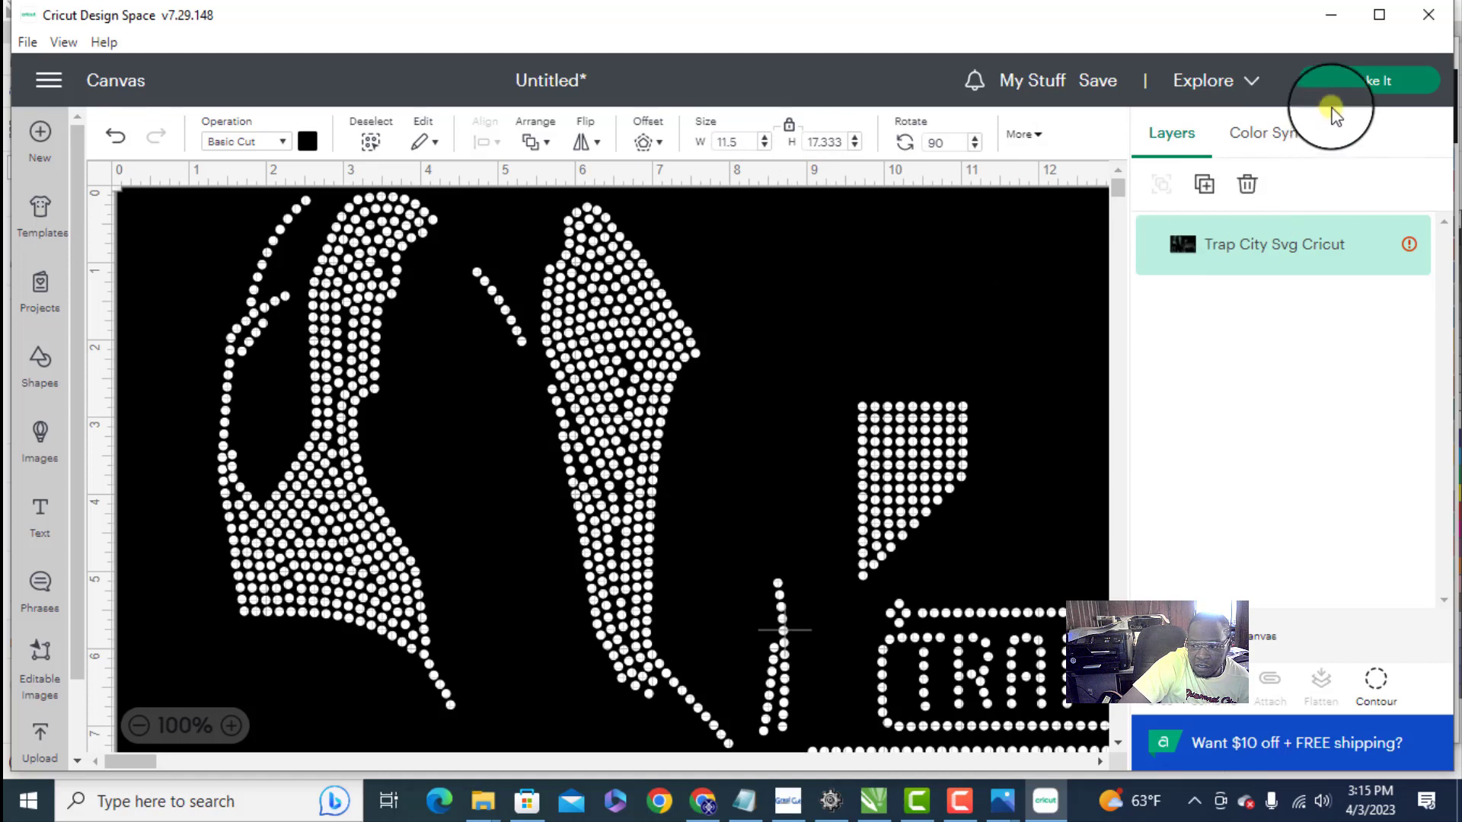
- Retry sending the repositioned template to cutting and recheck the warning on its layer
left_click(1355, 86)
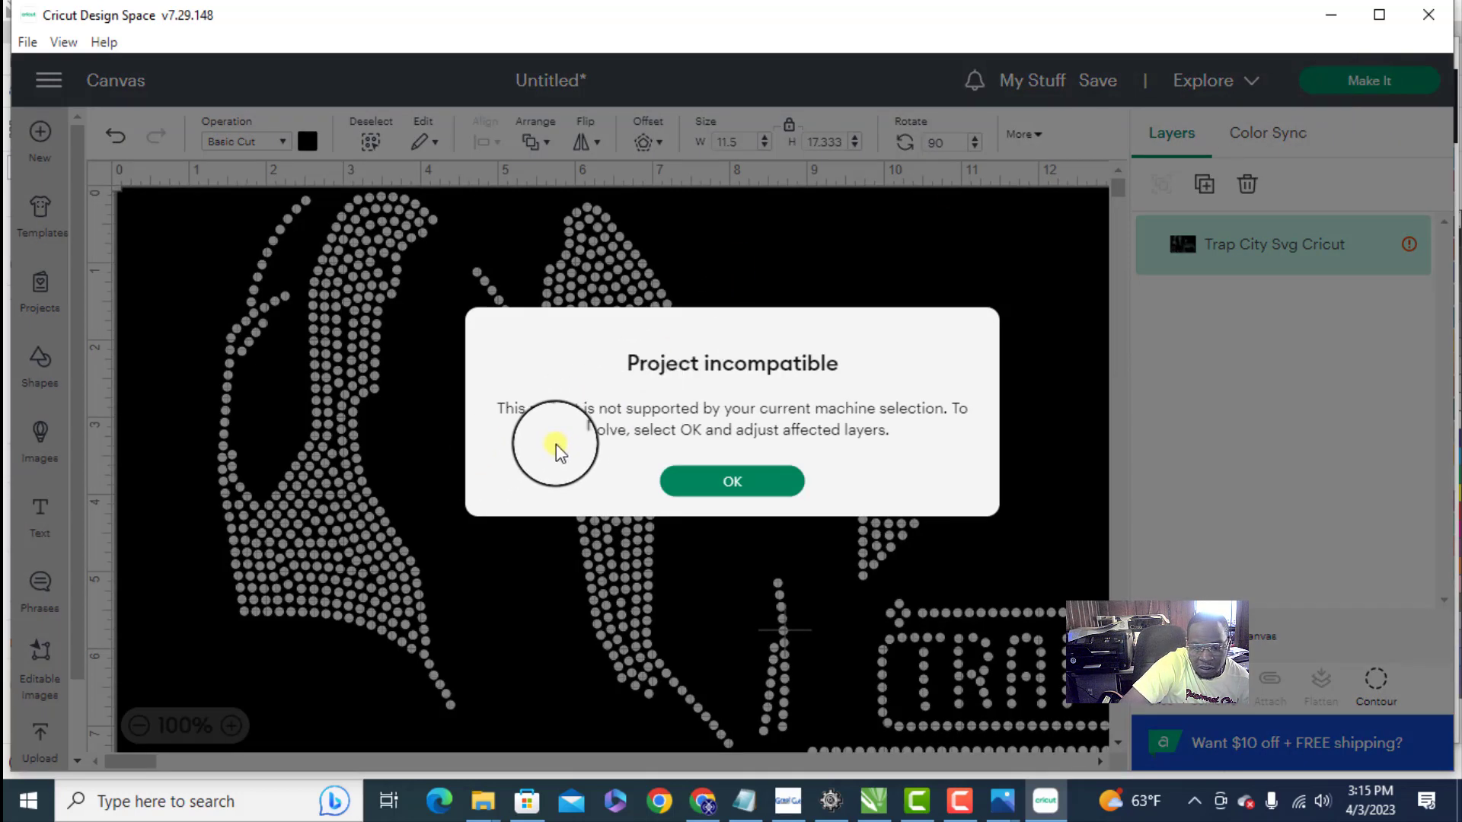
left_click(758, 480)
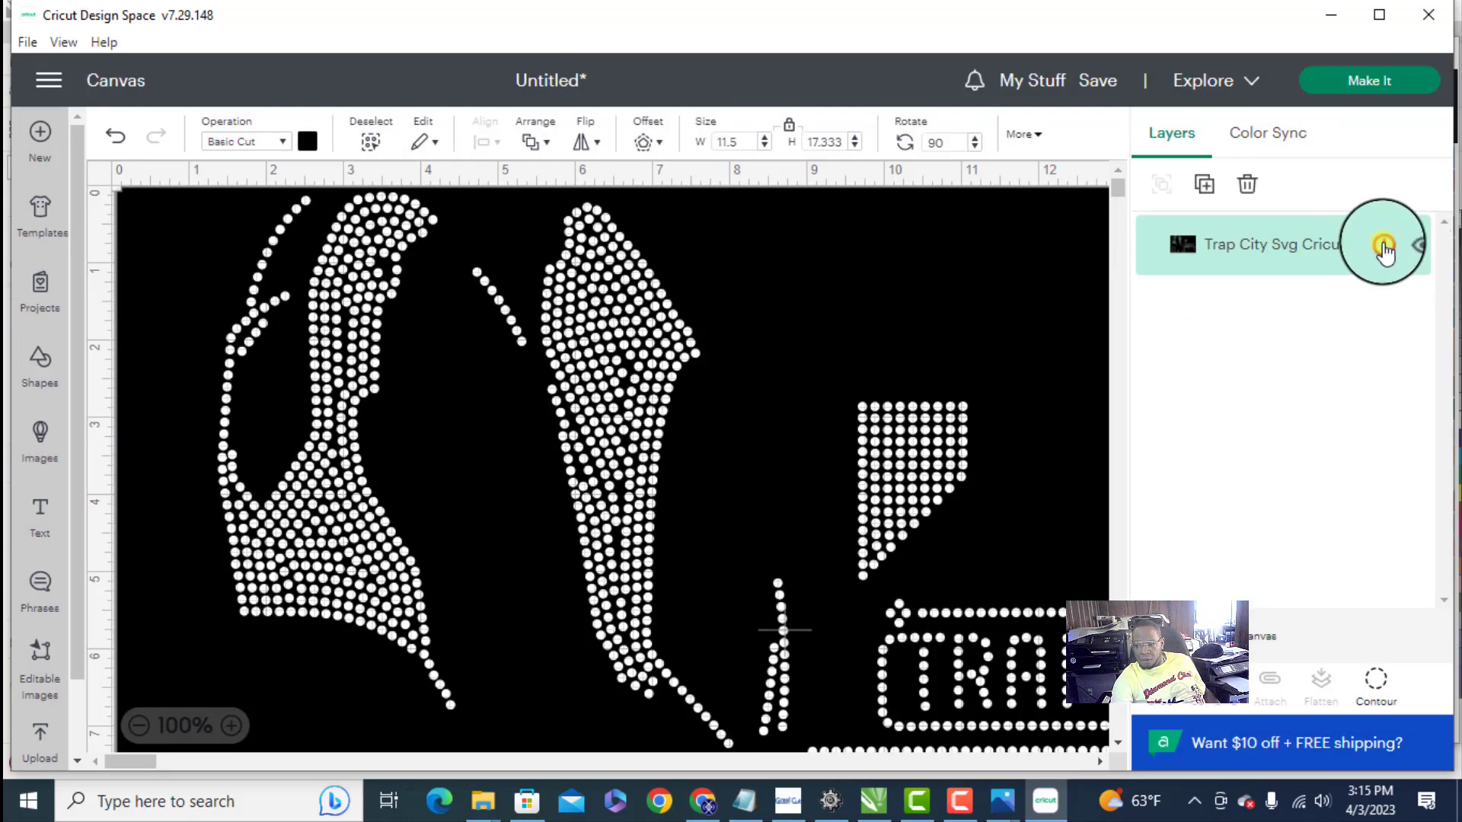
mouse_move(1379, 247)
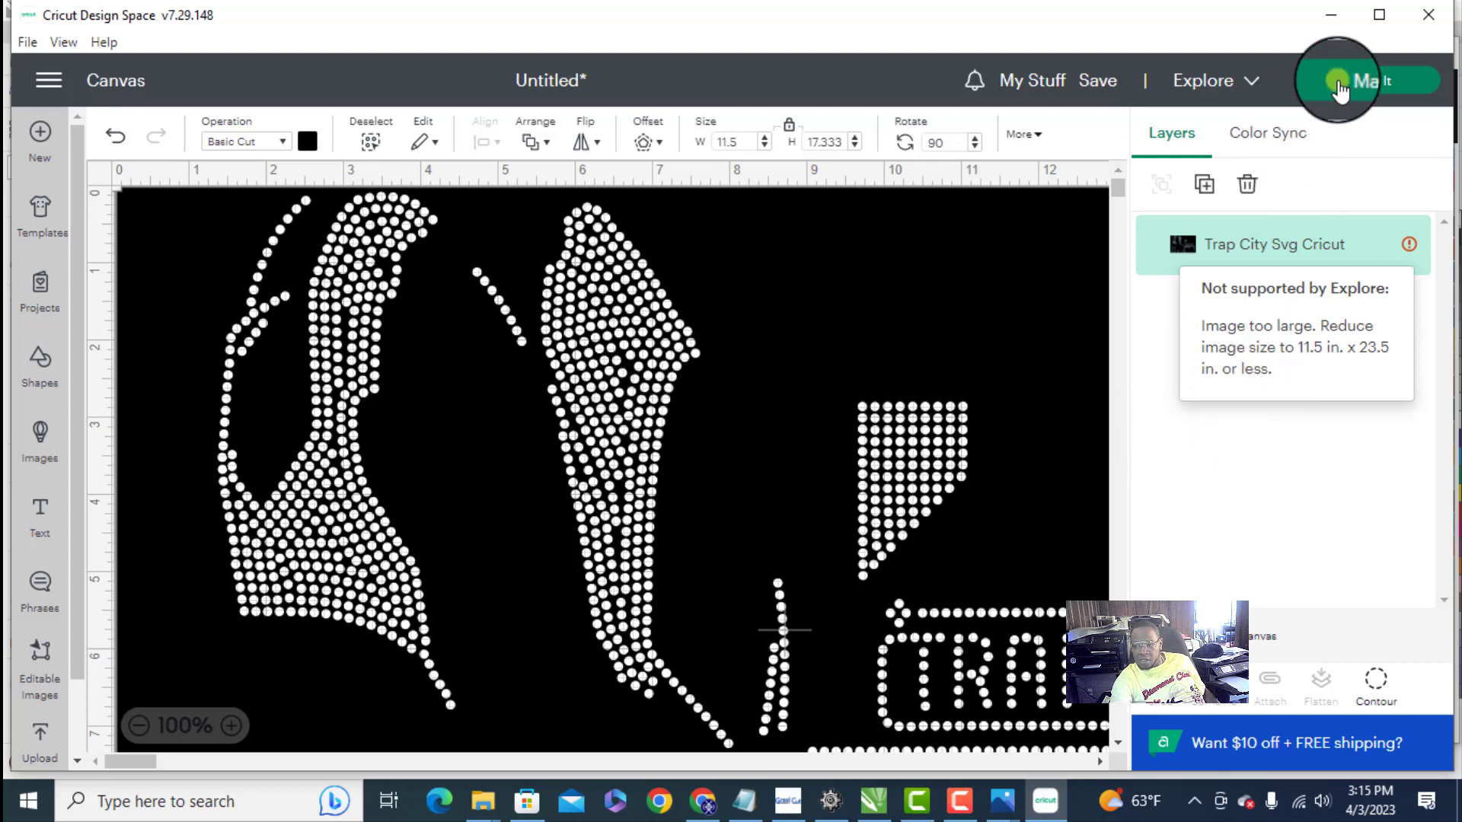
- Choose Cricut Explore Family as the target machine and try to send the project to cutting
left_click(1253, 80)
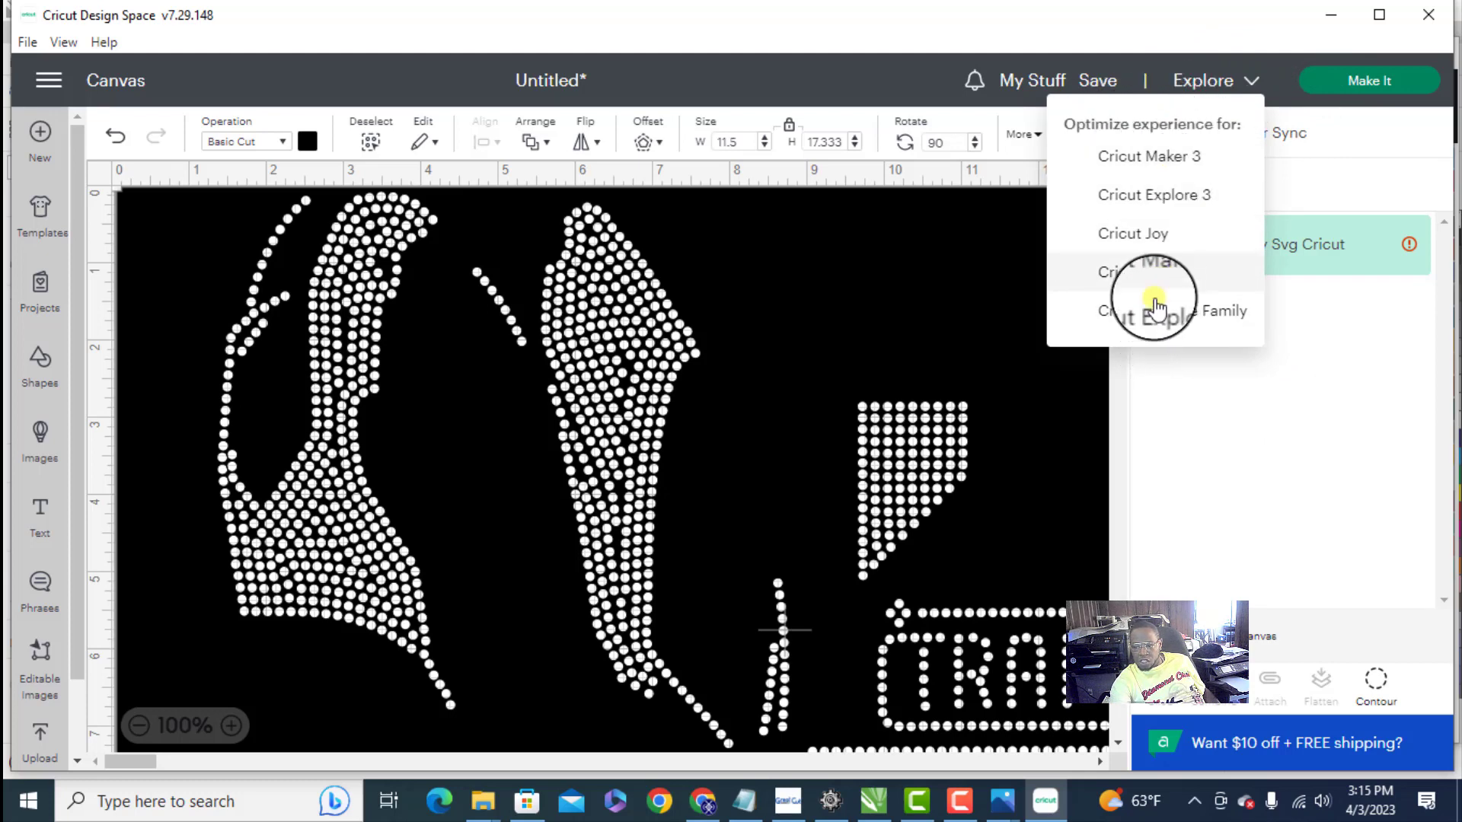
left_click(1191, 318)
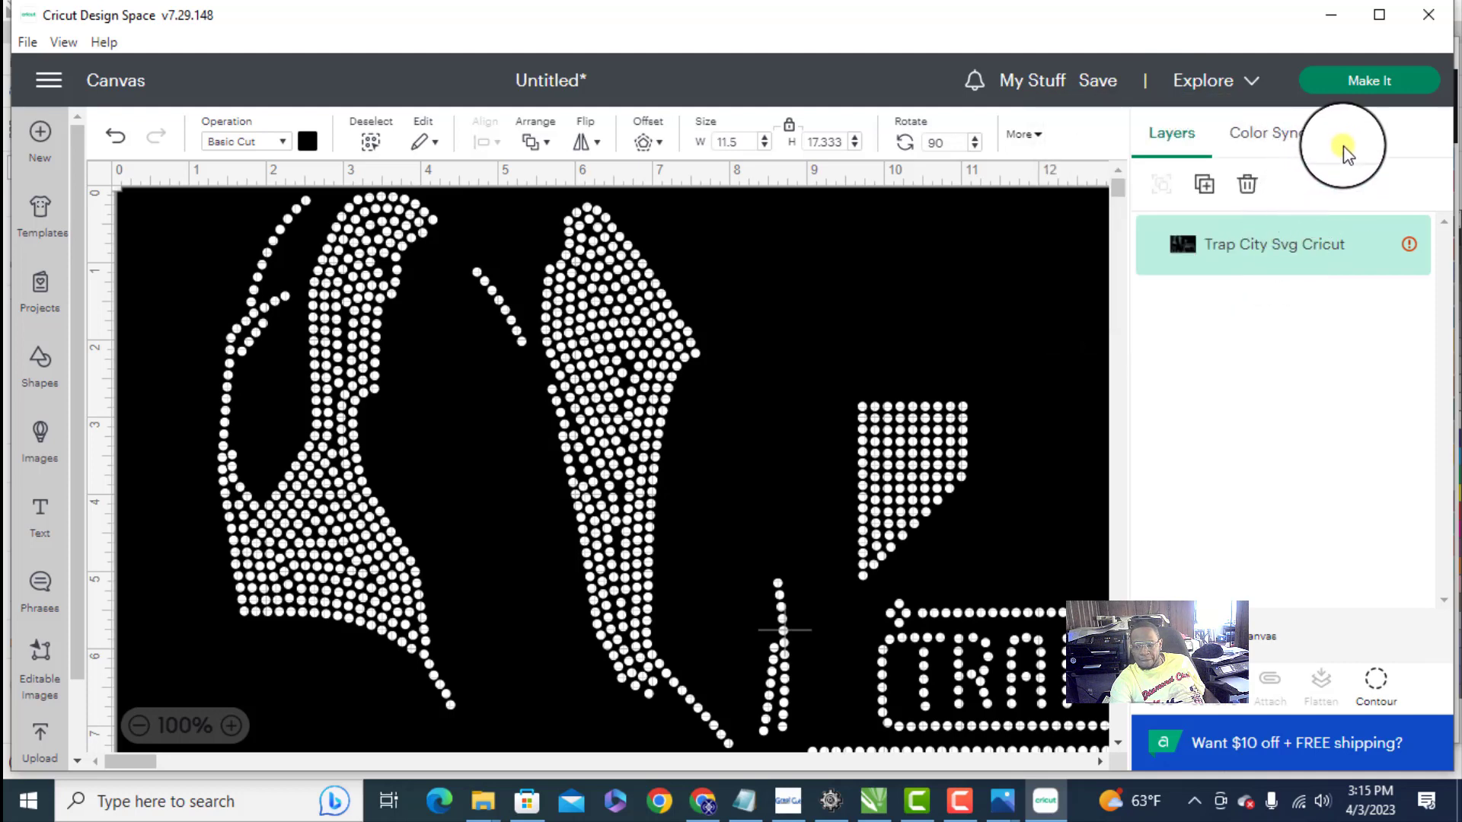
left_click(1349, 76)
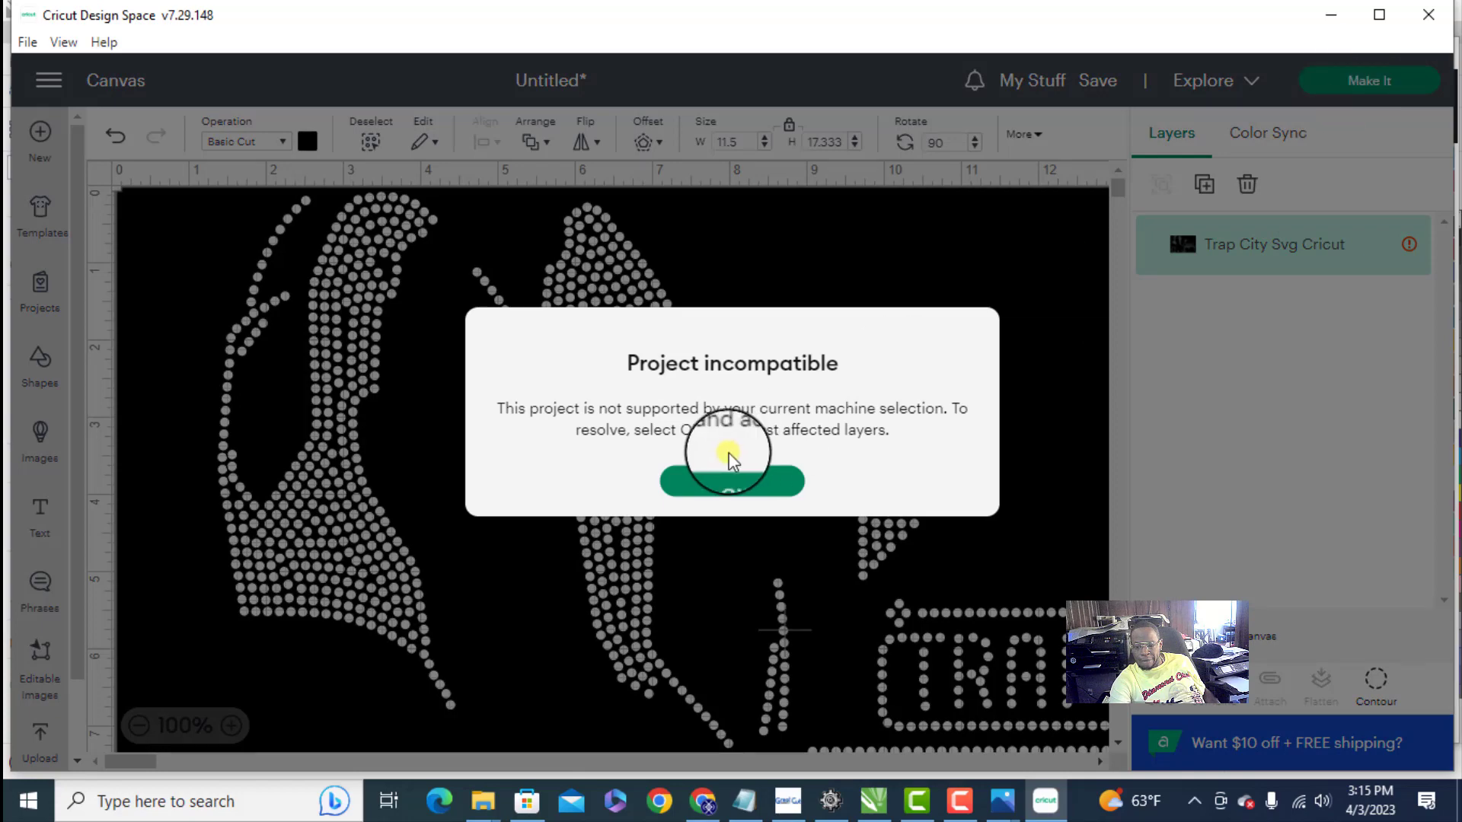
left_click(787, 487)
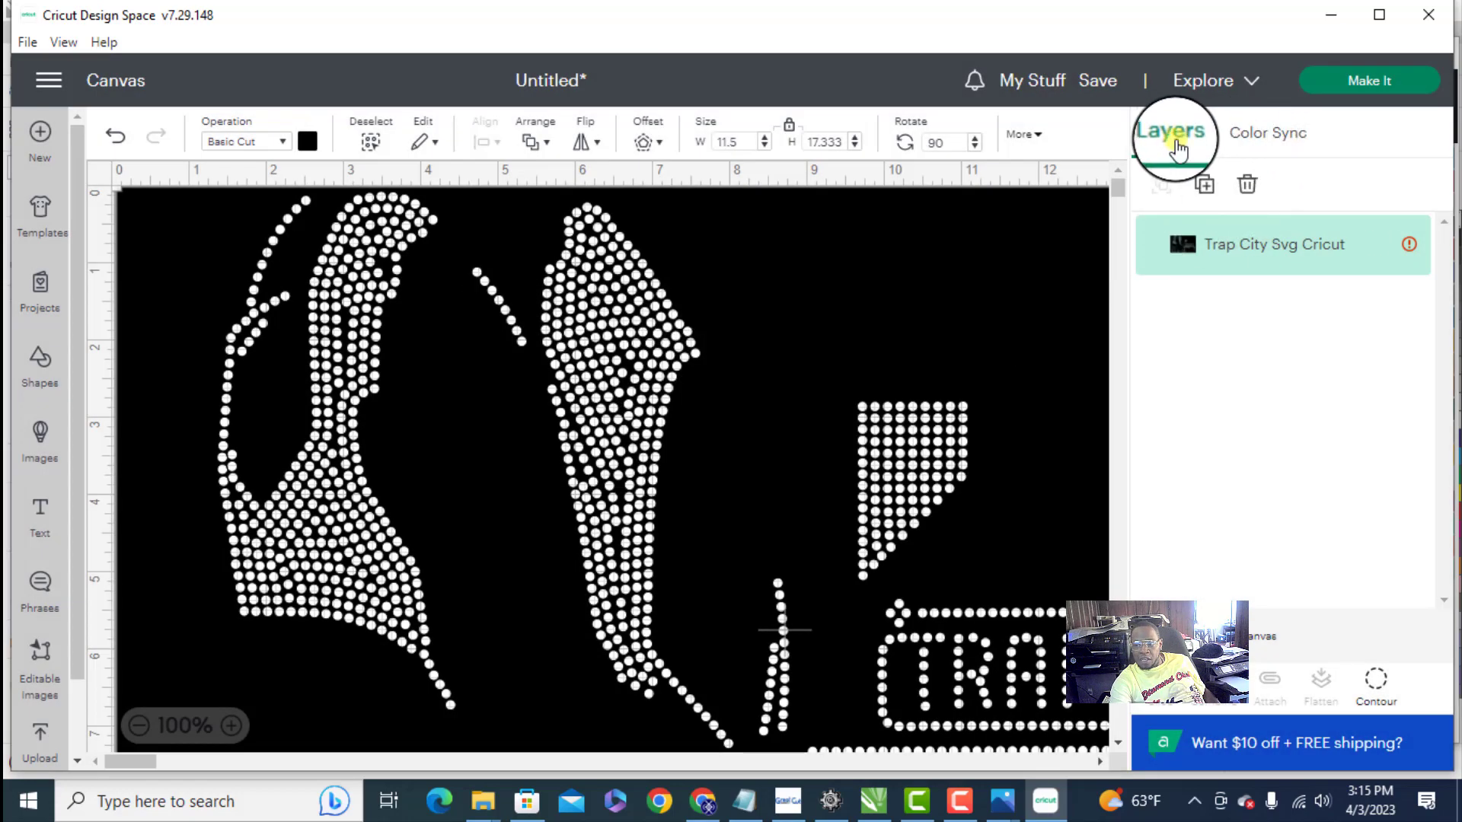
- Reselect Cricut Explore Family as the target machine and check the template on the canvas
left_click(1222, 82)
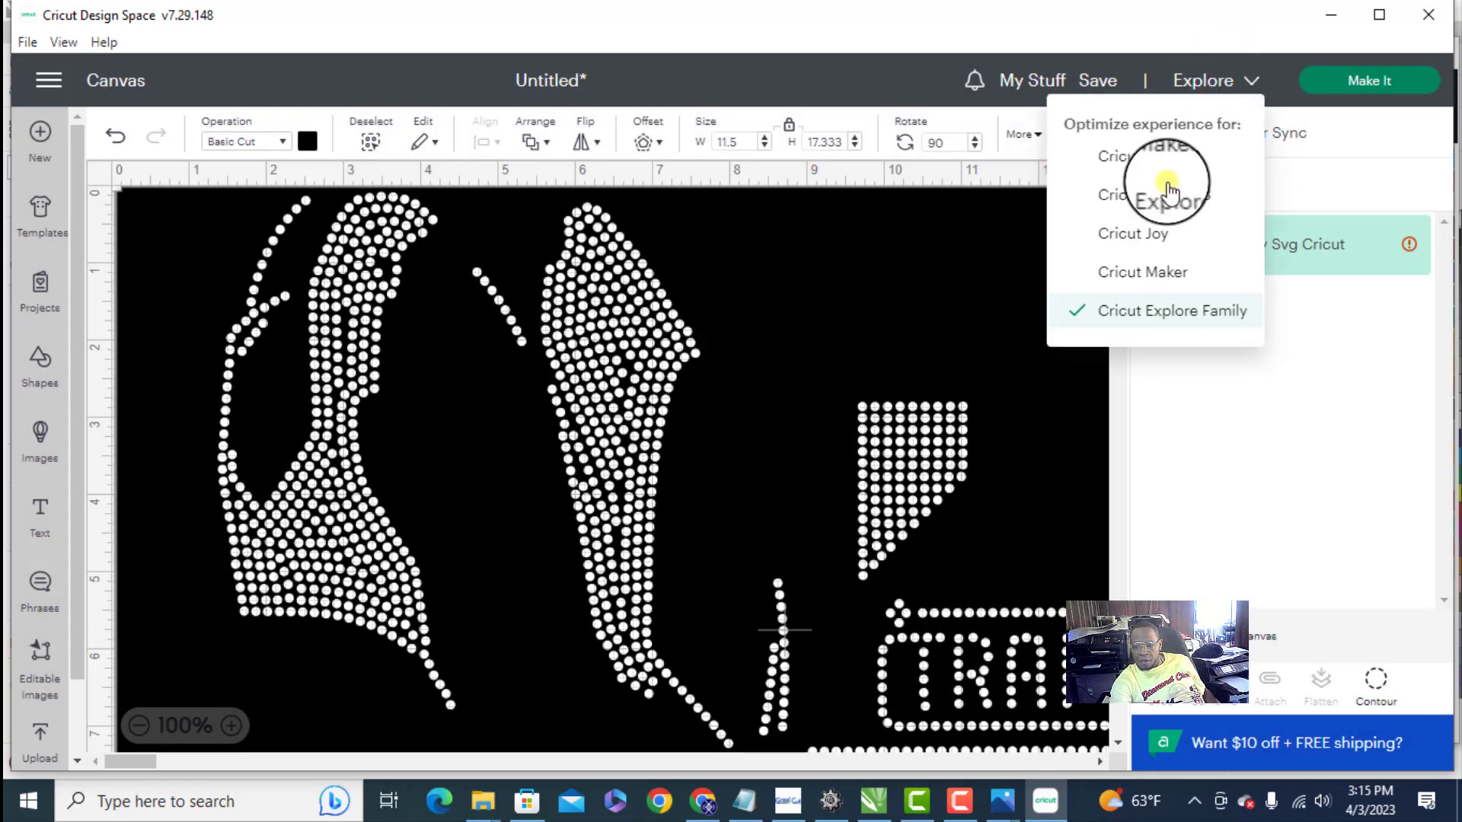
left_click(1104, 306)
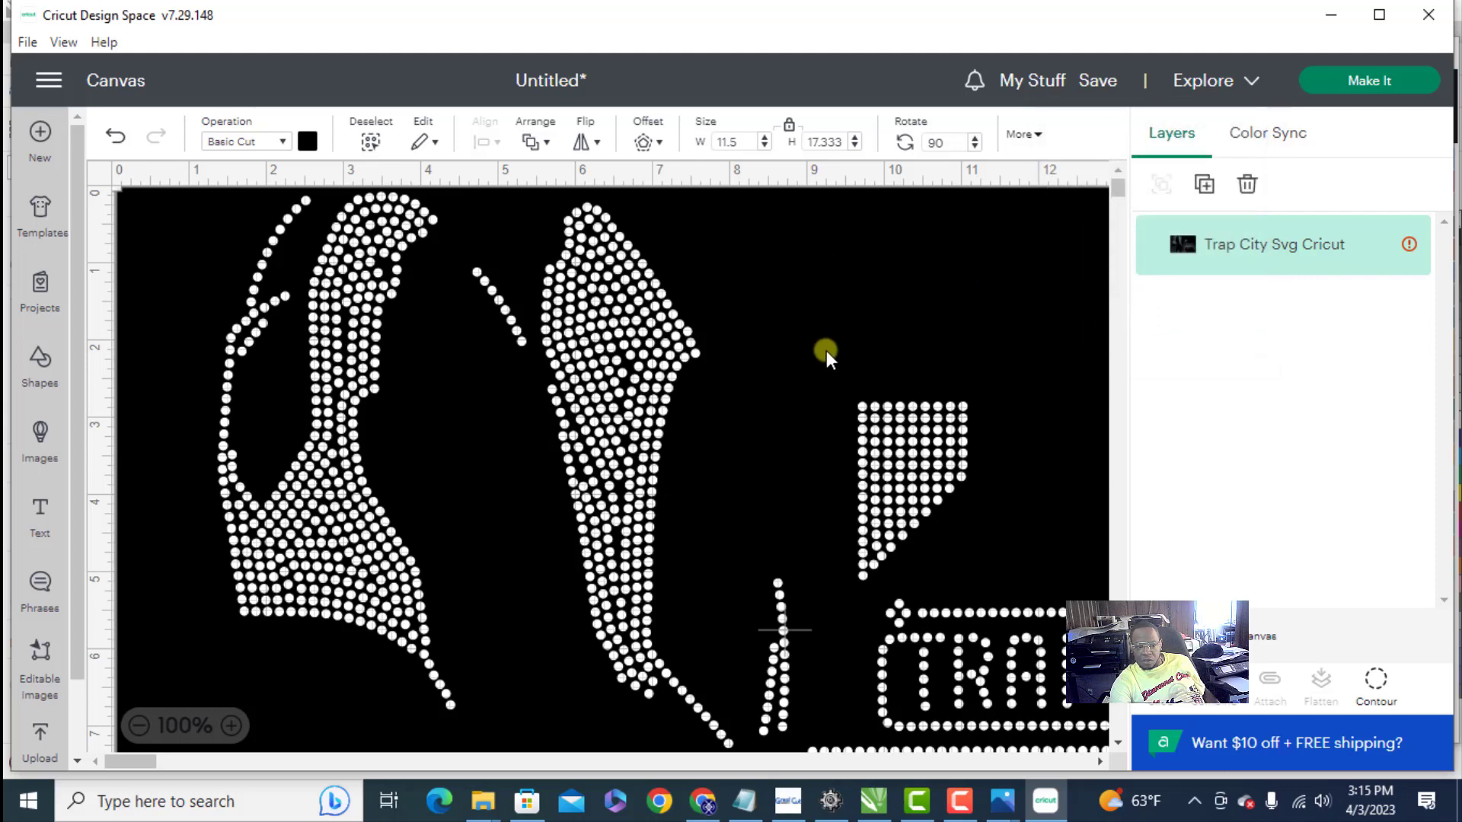
scroll(839, 336, "down", 6)
scroll(971, 378, "up", 7)
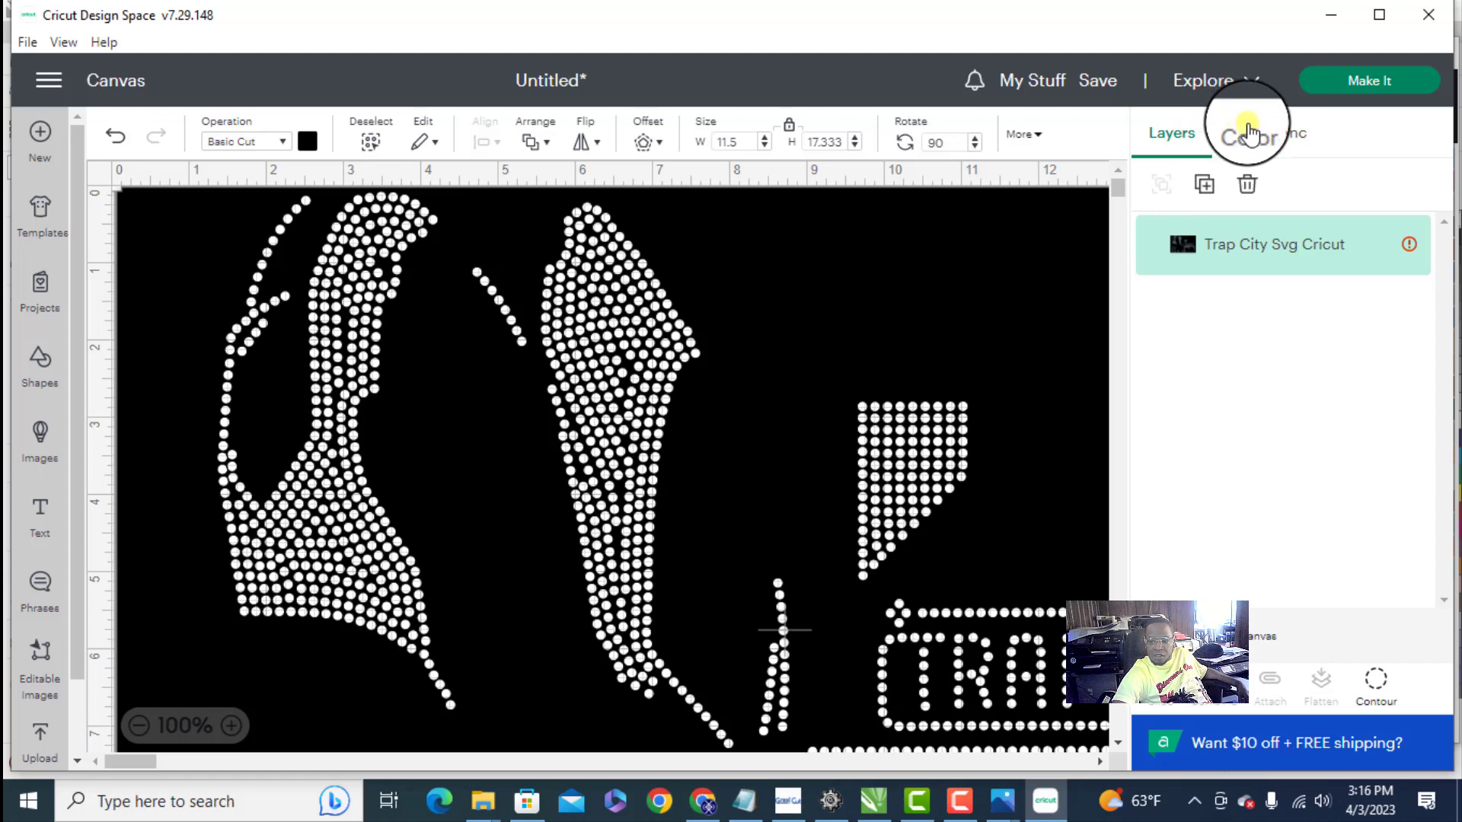
- Try Cricut Maker and Cricut Maker 3 as the target machine and try to send the project to cutting
left_click(1228, 84)
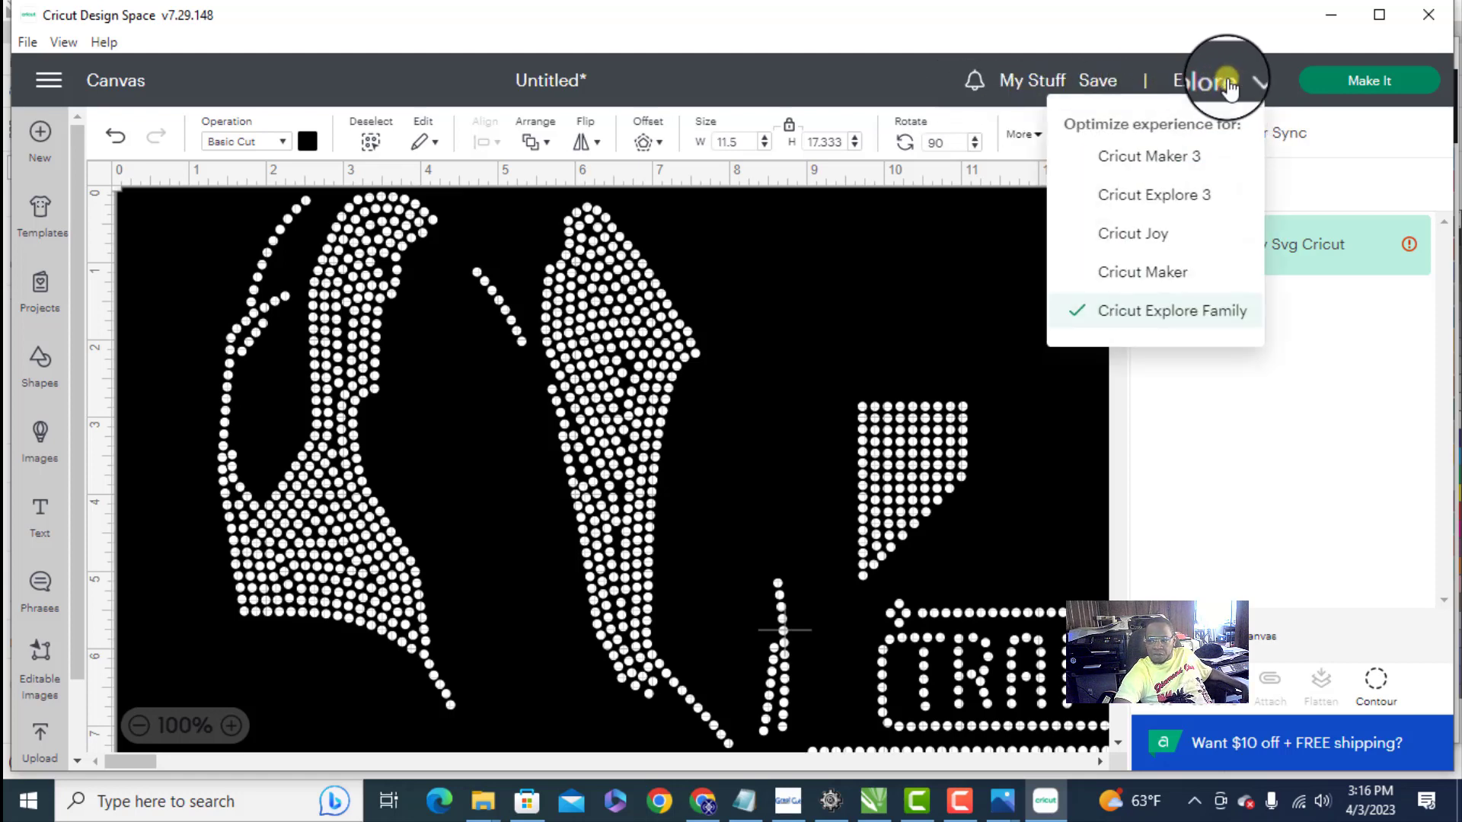
left_click(1177, 274)
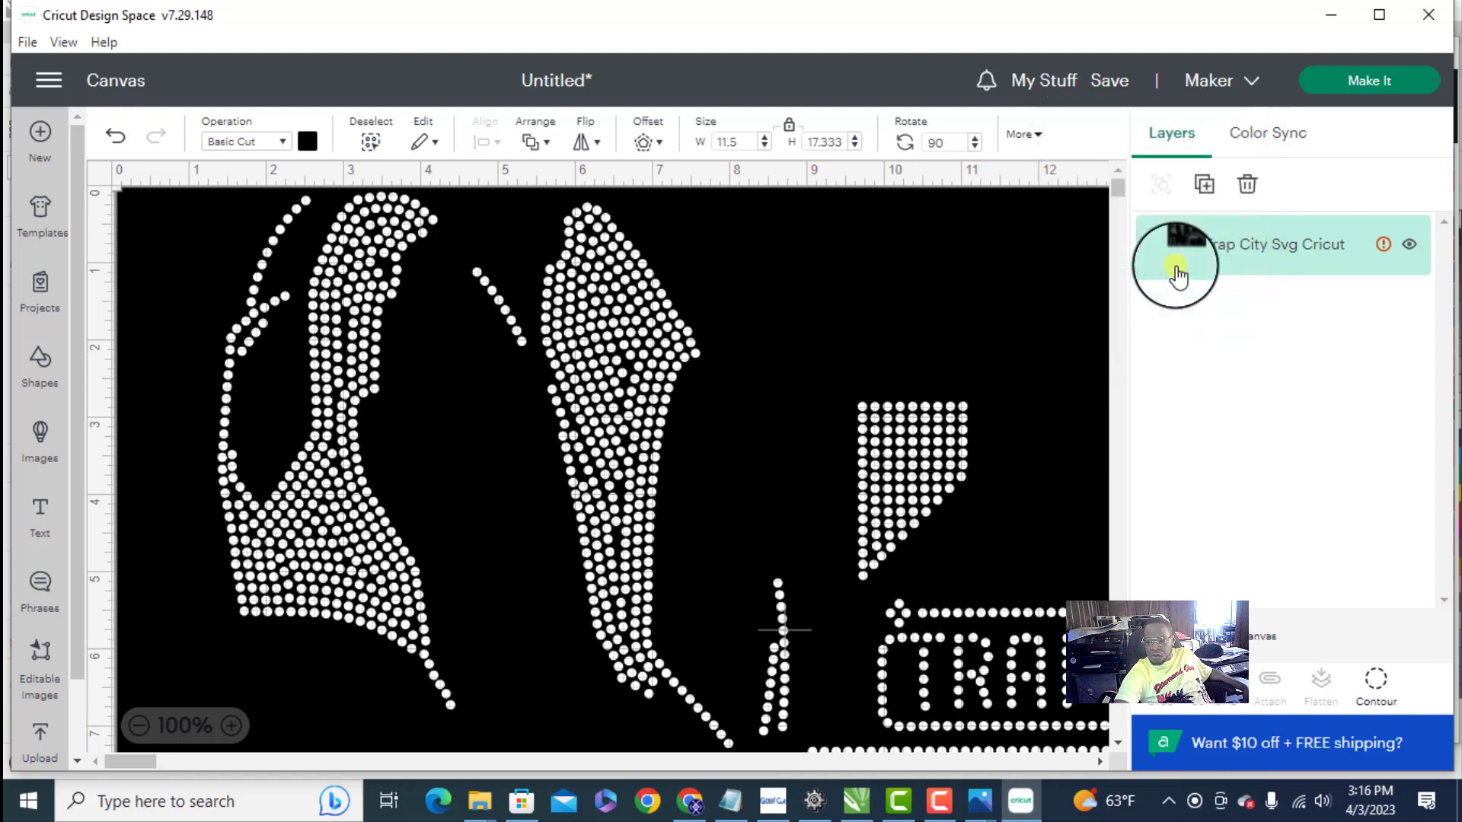
left_click(1254, 80)
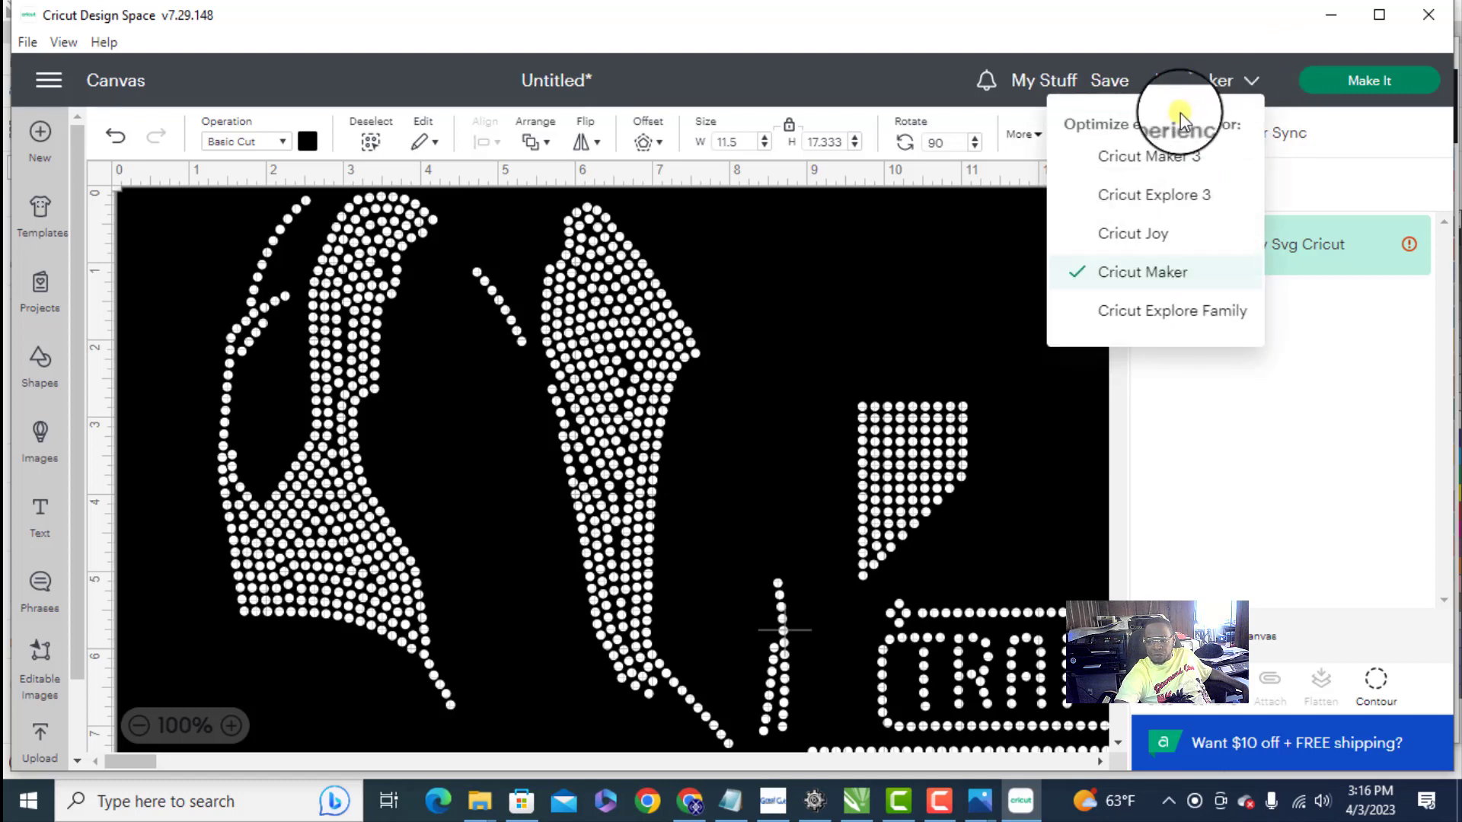
left_click(1121, 156)
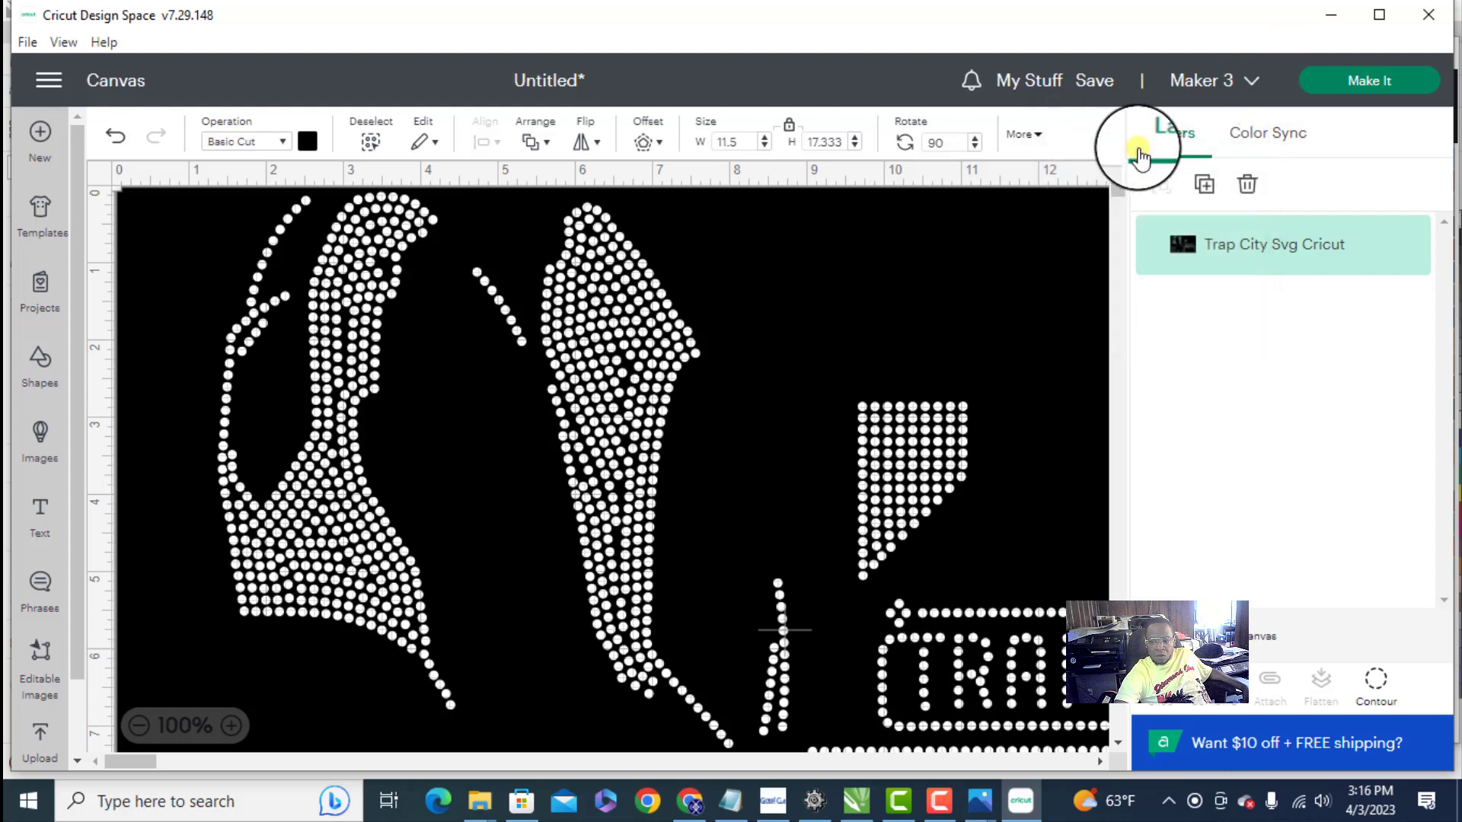
left_click(1348, 83)
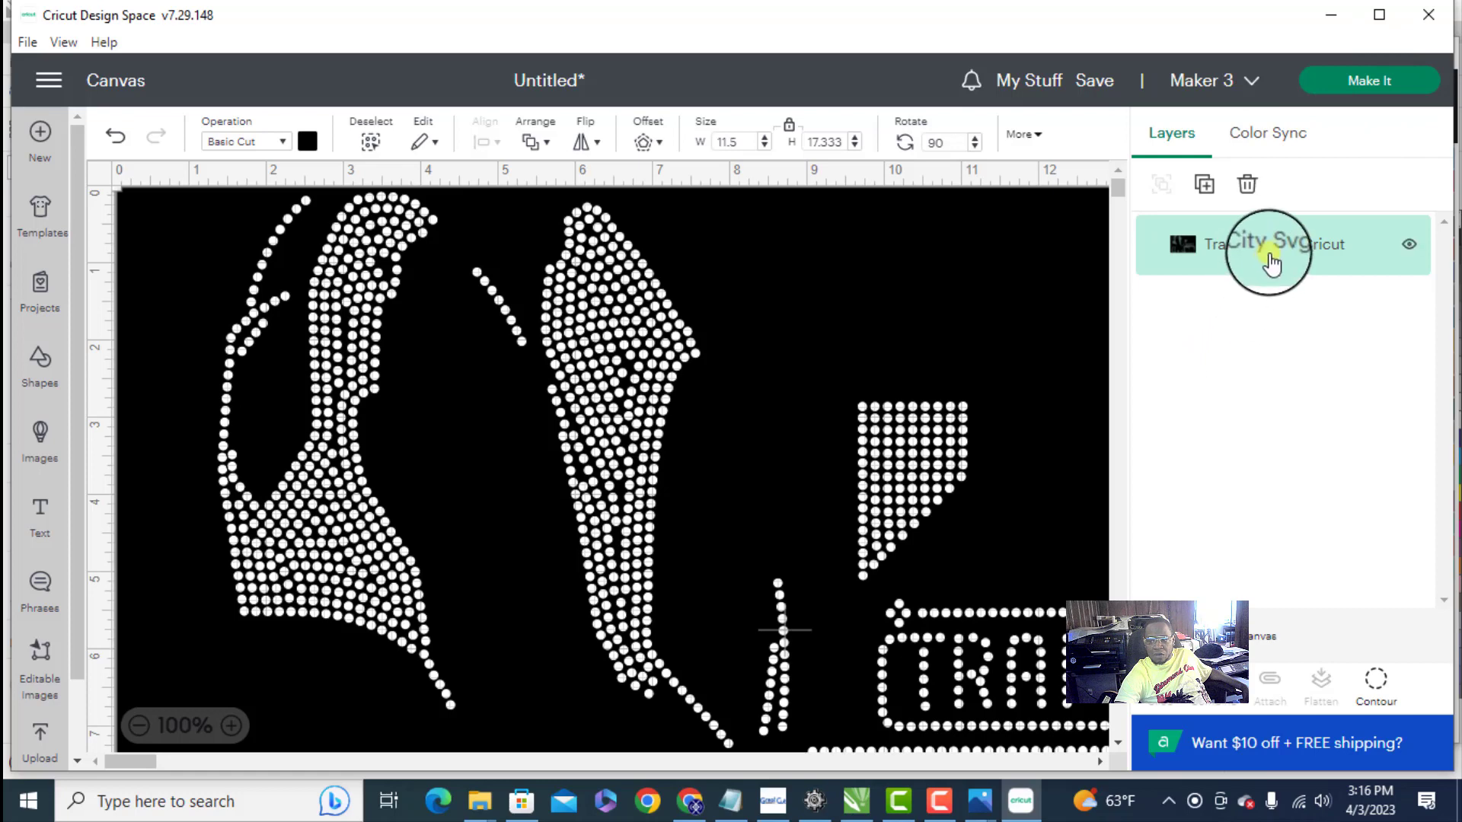
- Choose Cricut Explore 3 as the target machine and send the project to cutting
left_click(1246, 82)
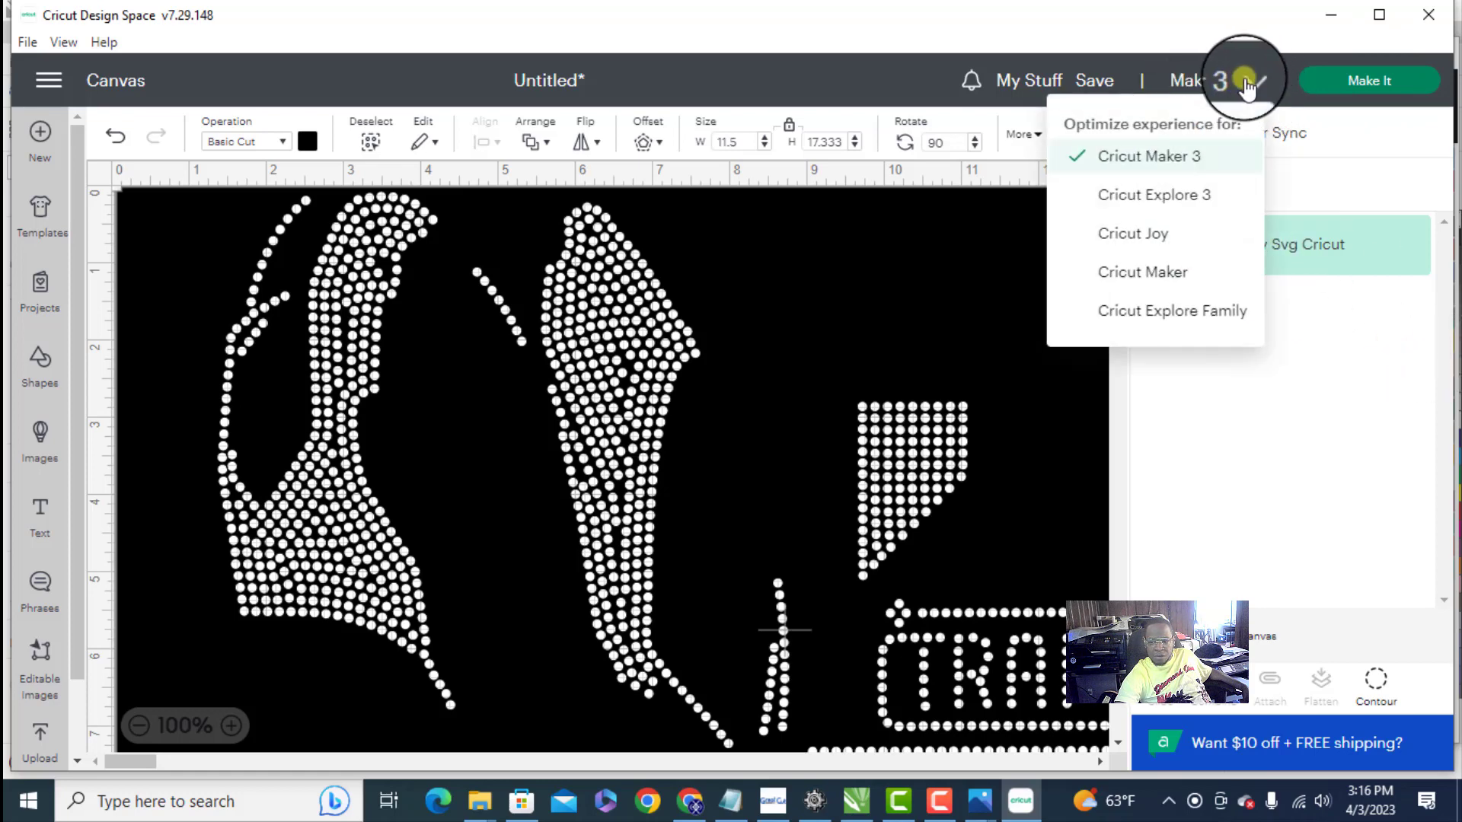
left_click(1165, 197)
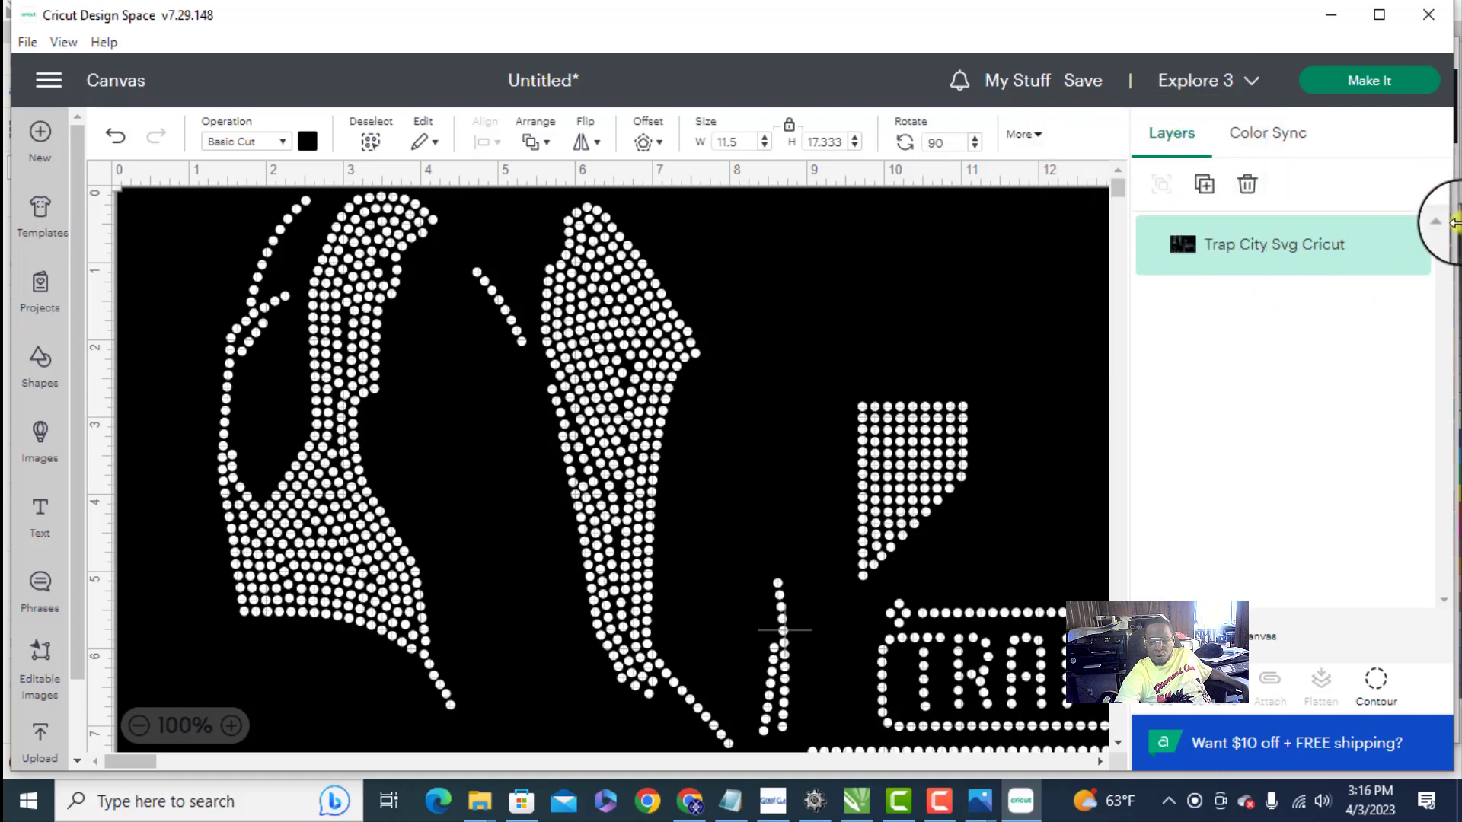
left_click(1351, 84)
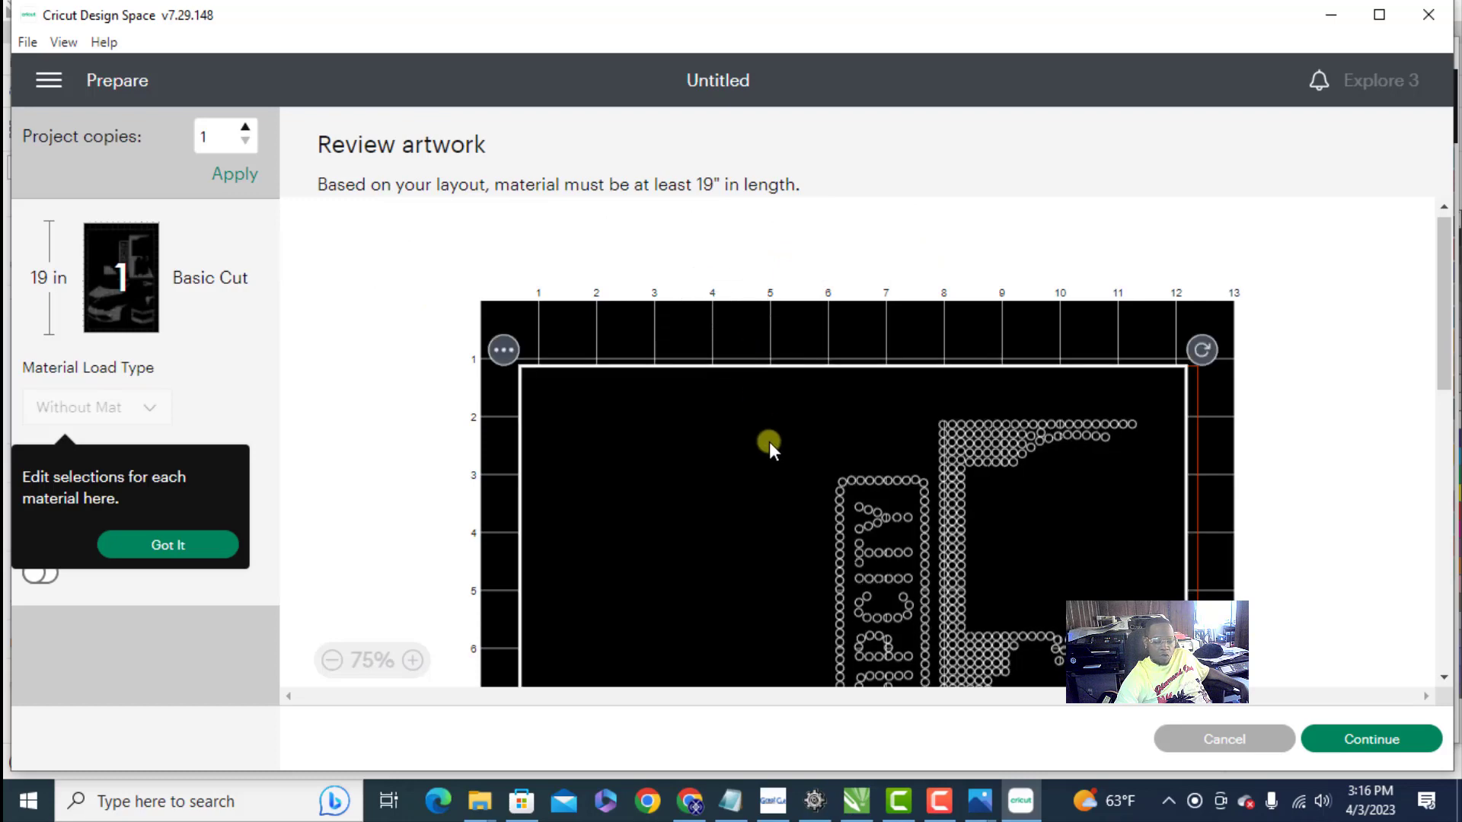
- Review the whole stone template layout on the material preview and continue to the machine connection stage
scroll(769, 442, "down", 10)
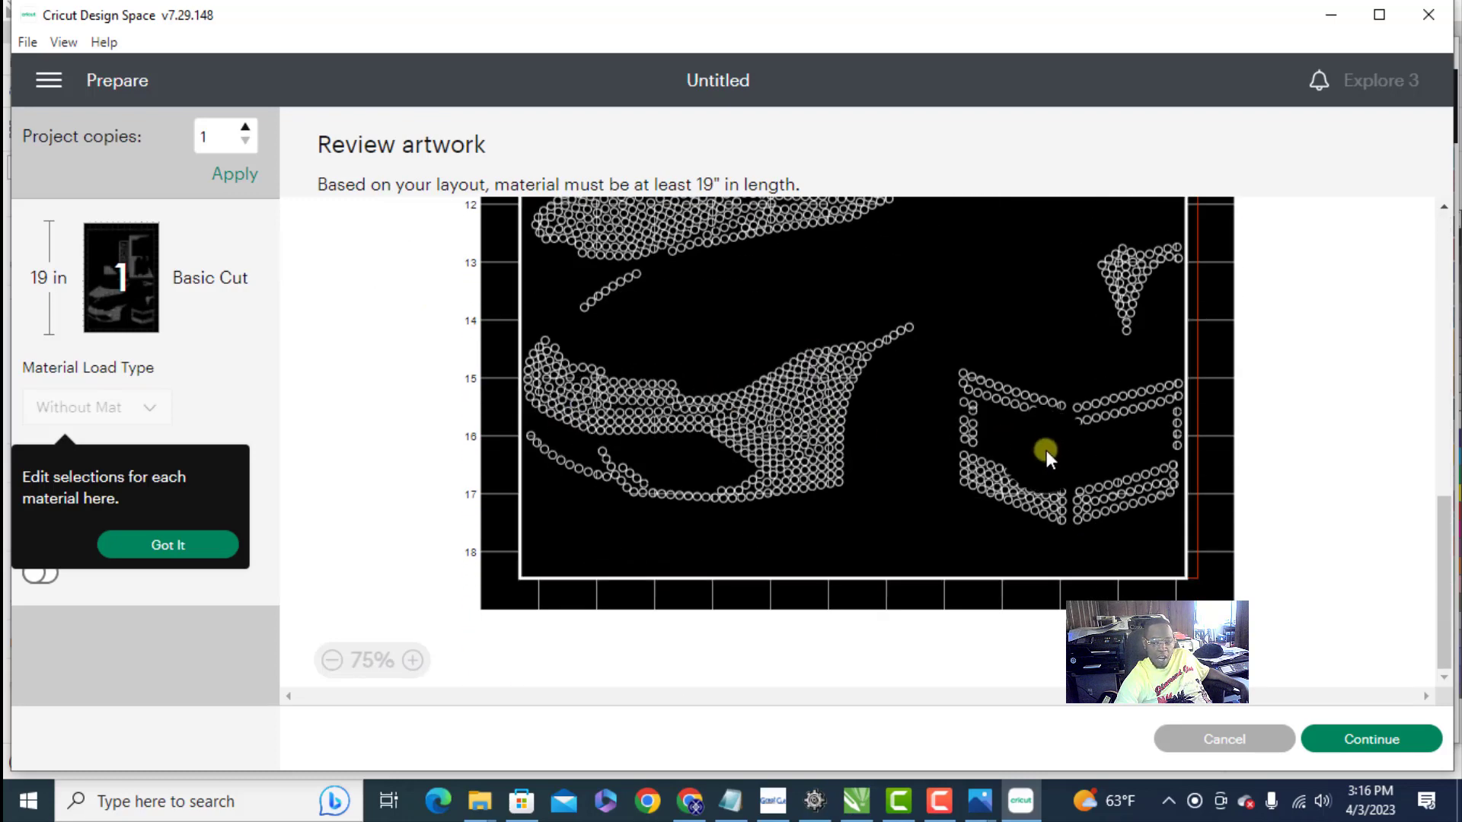
scroll(910, 460, "up", 2)
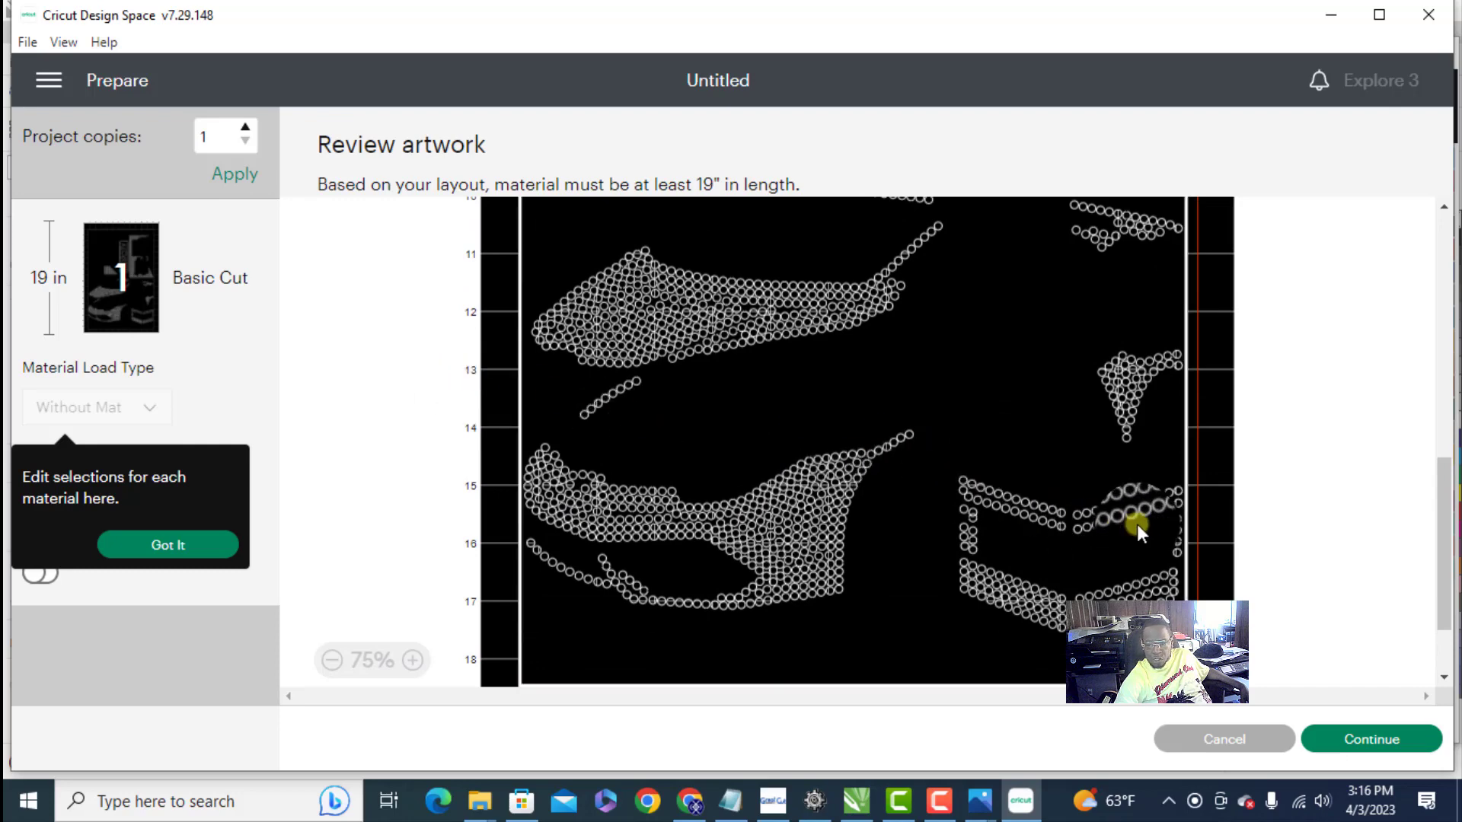
scroll(664, 423, "up", 2)
scroll(664, 423, "up", 6)
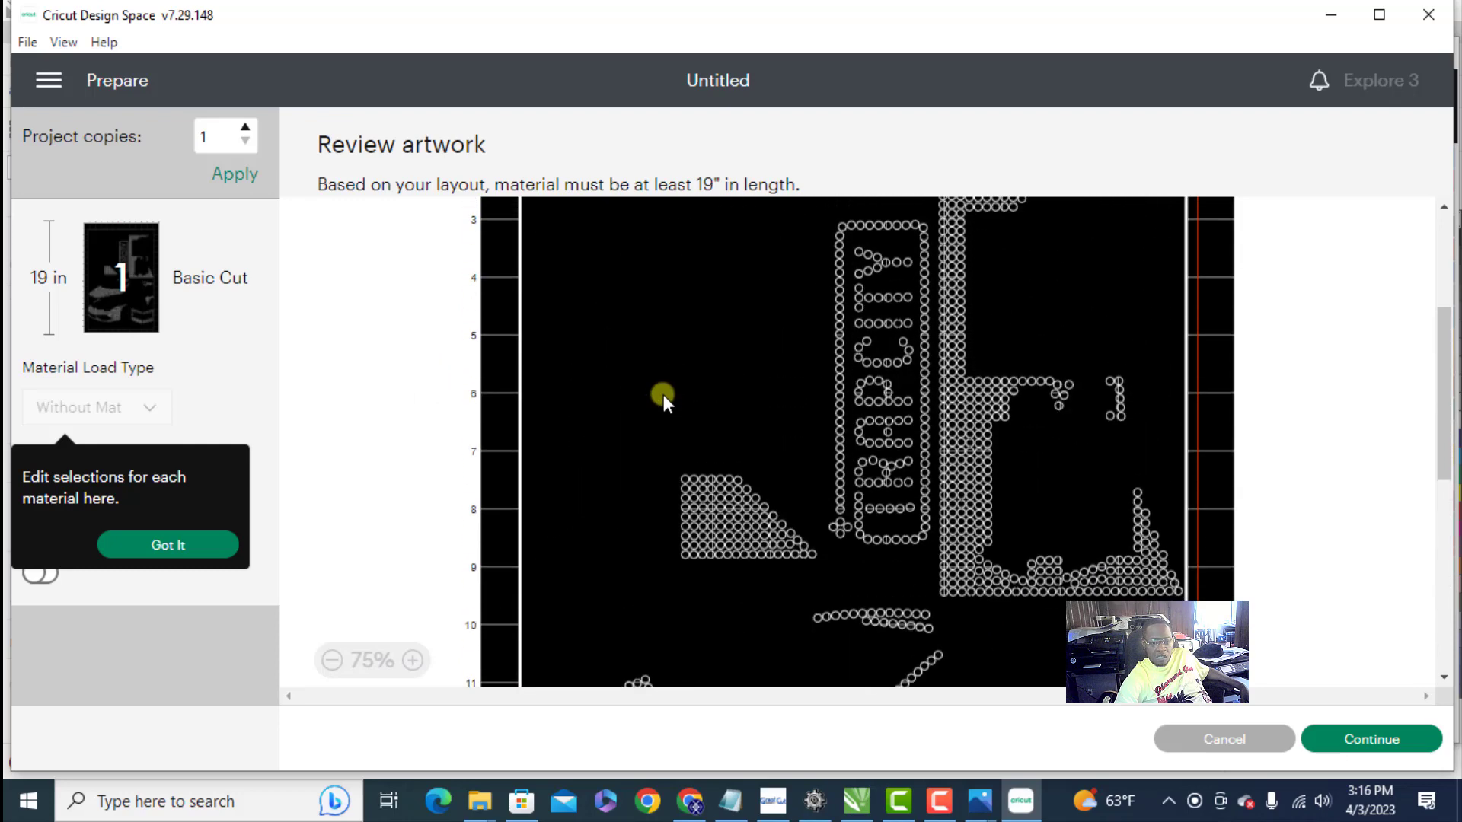
scroll(664, 395, "up", 5)
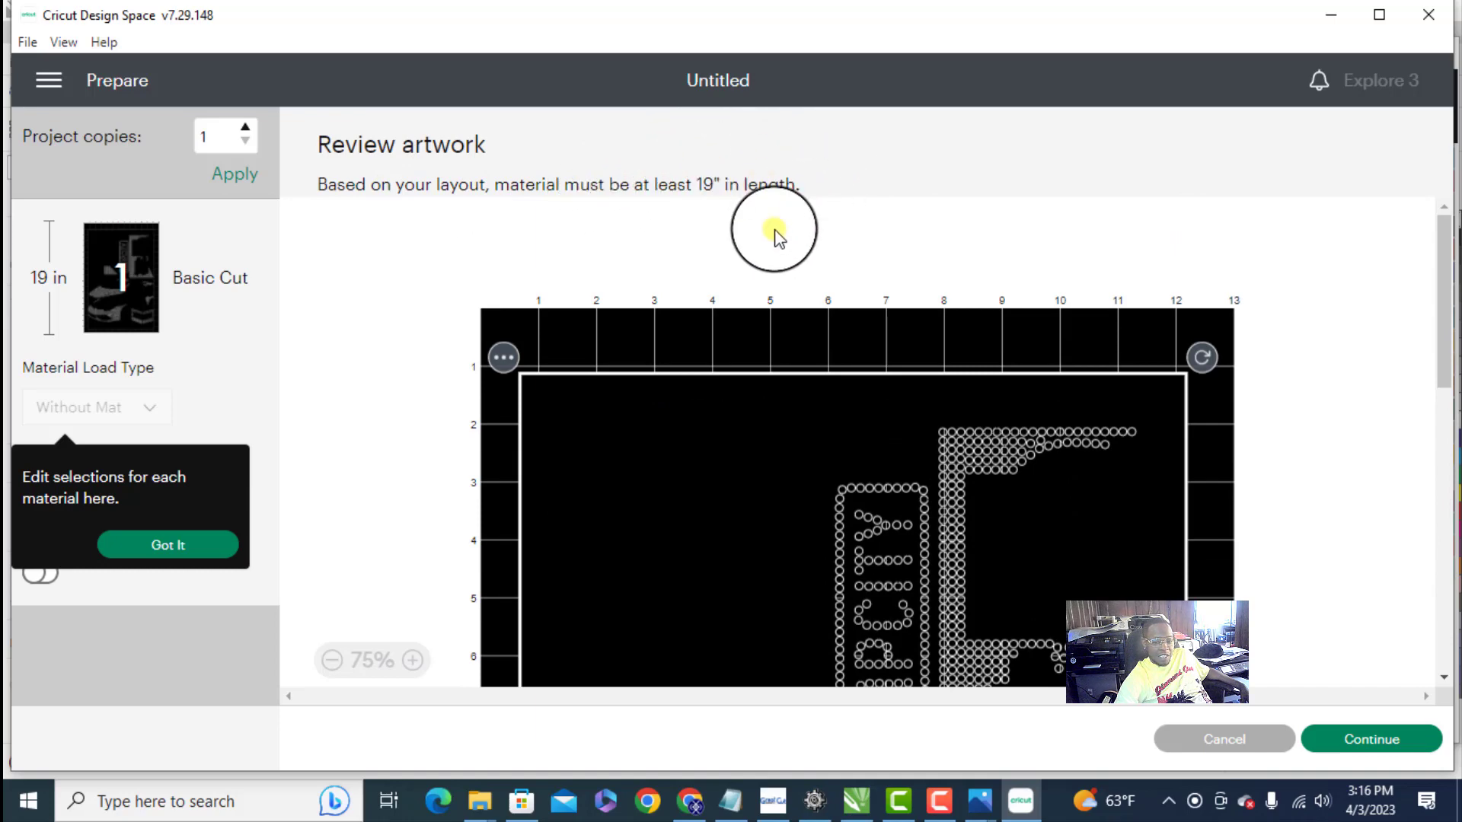
scroll(757, 288, "down", 3)
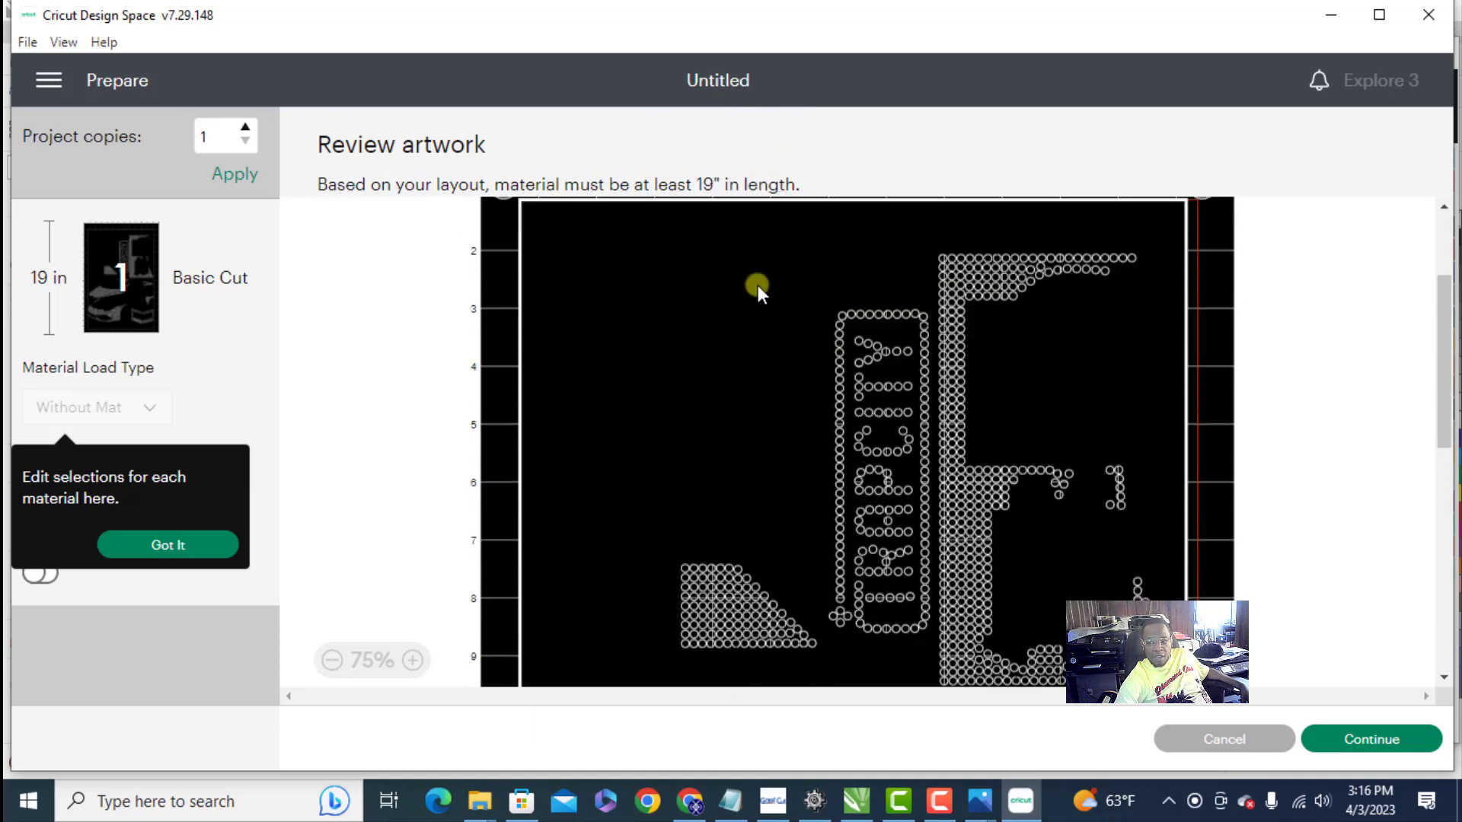
scroll(770, 372, "down", 5)
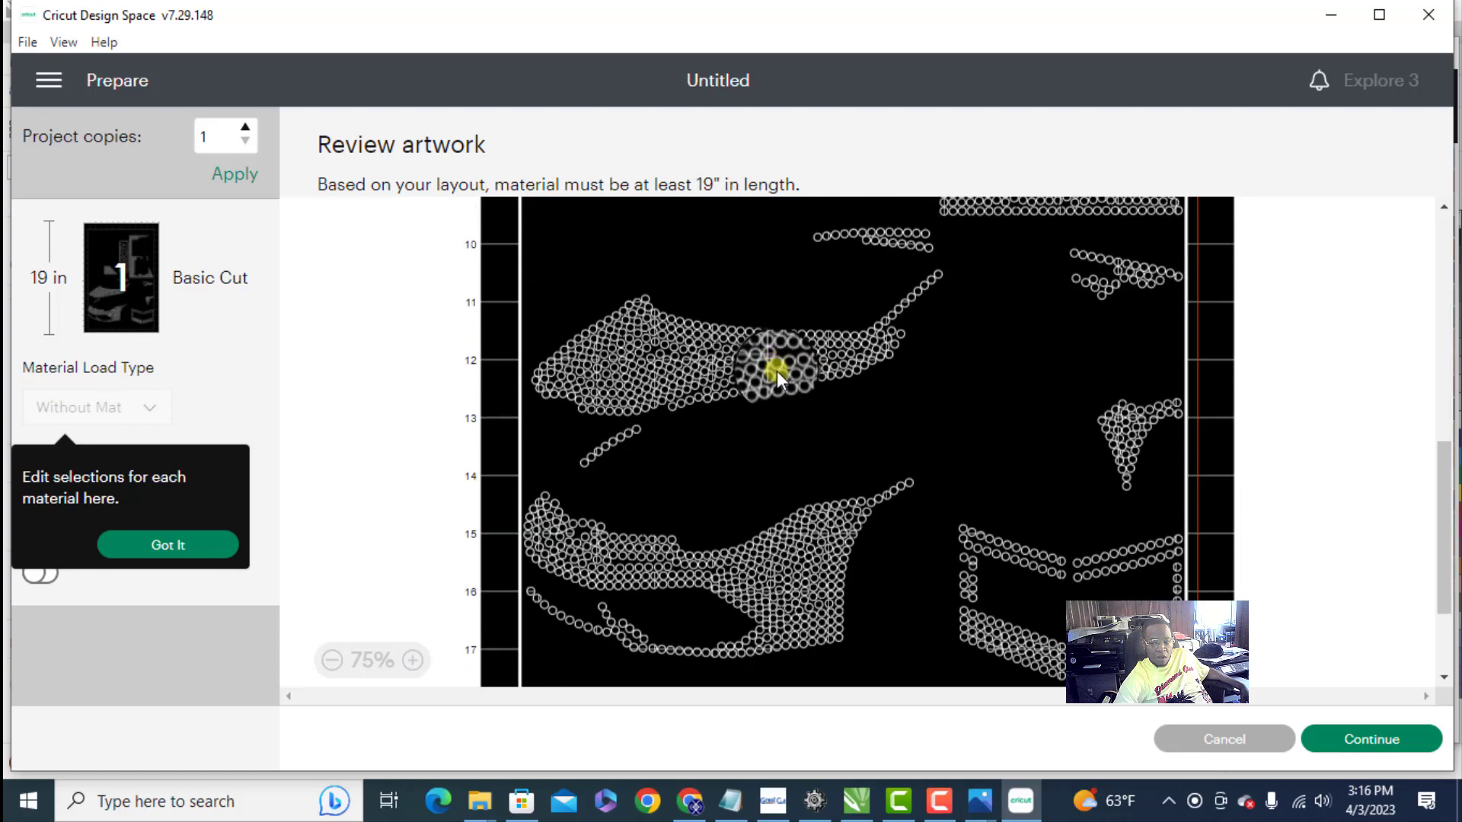
scroll(848, 343, "down", 4)
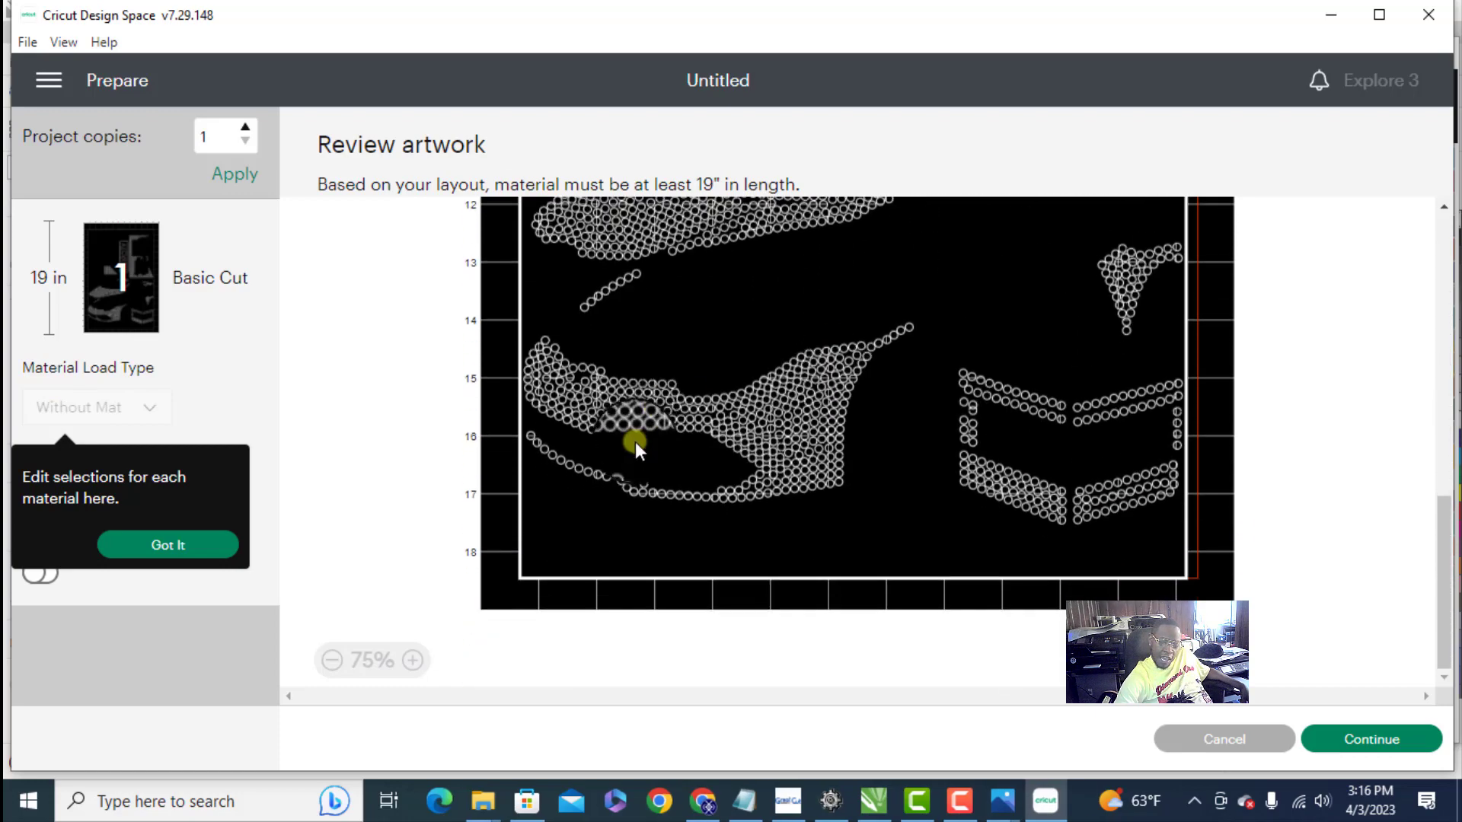
left_click(1399, 743)
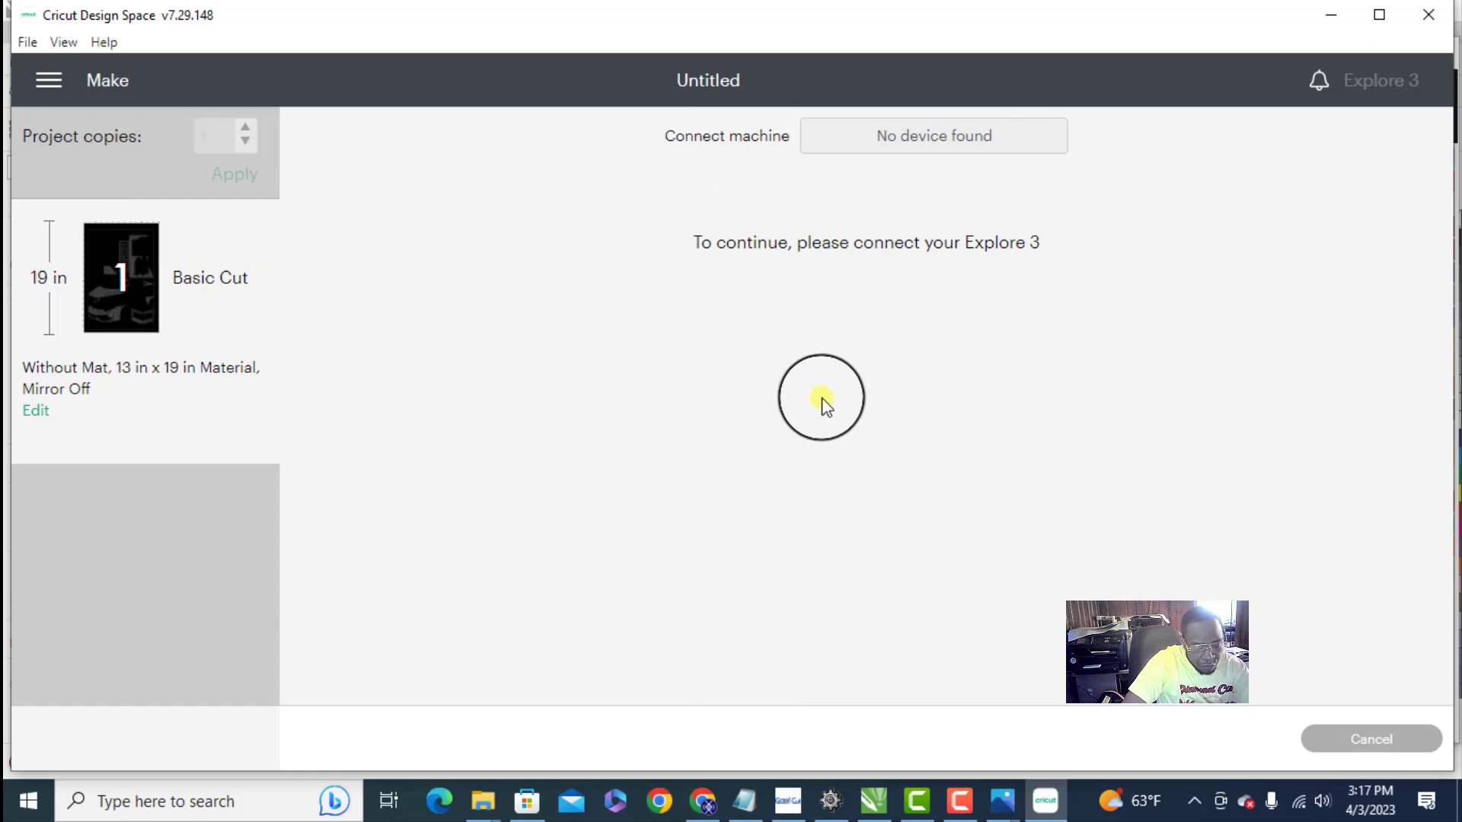
- Switch to CorelDRAW and select the full-colour TRAPCITY design with the house, car and seated figure
left_click(1330, 17)
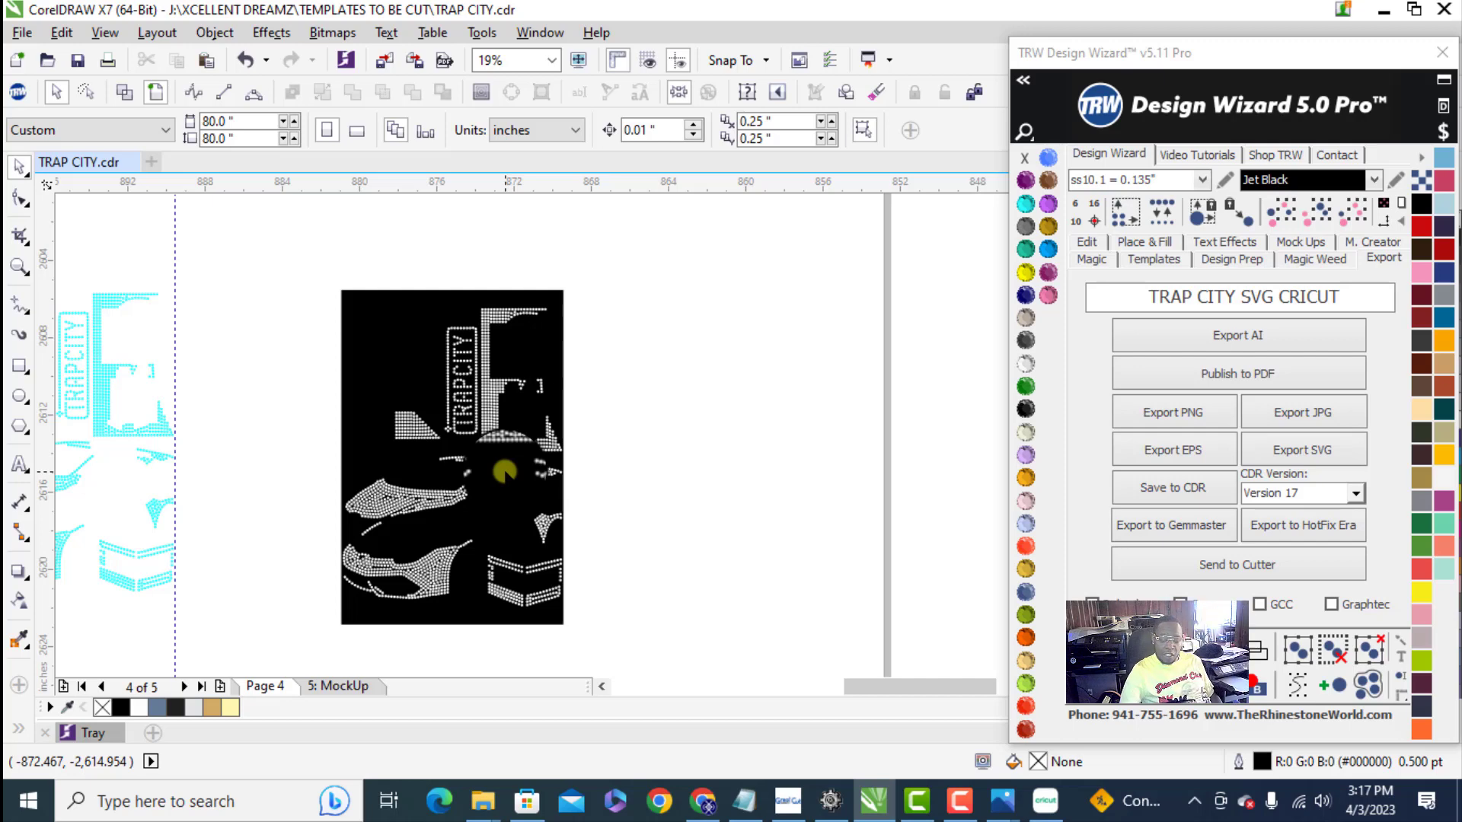
scroll(640, 376, "down", 2)
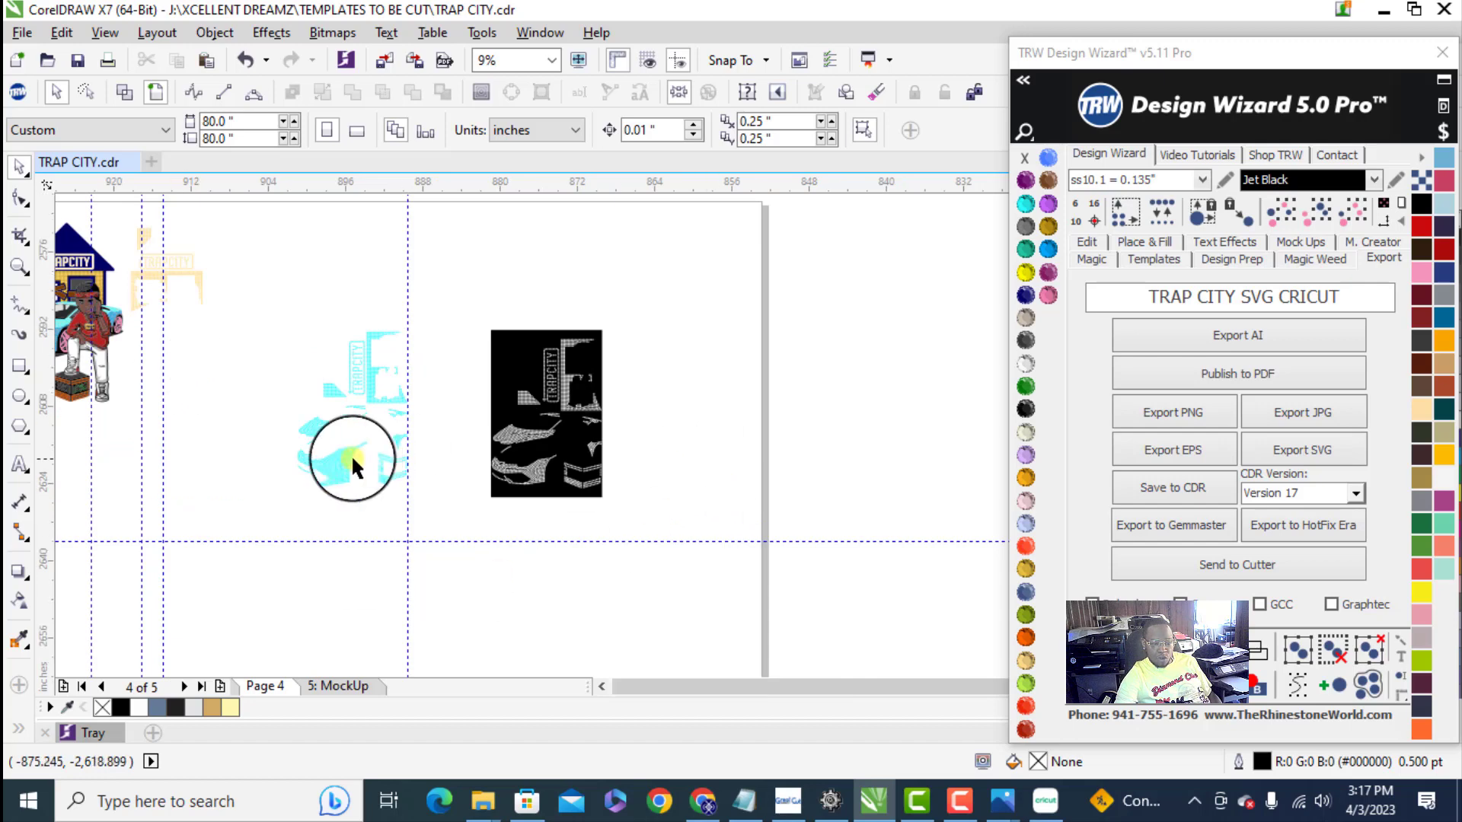
scroll(234, 396, "down", 2)
scroll(234, 396, "up", 1)
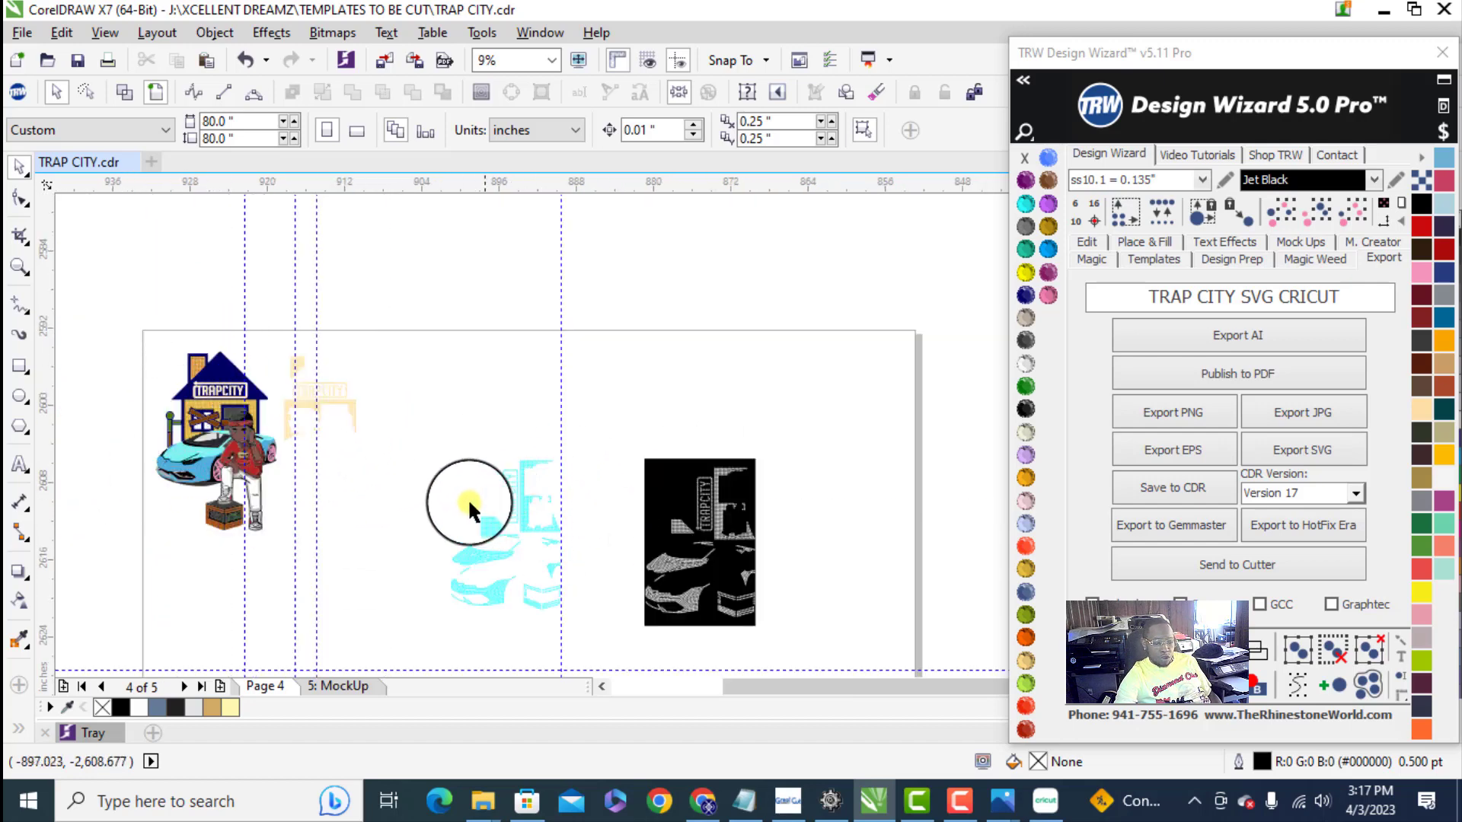
scroll(137, 474, "up", 1)
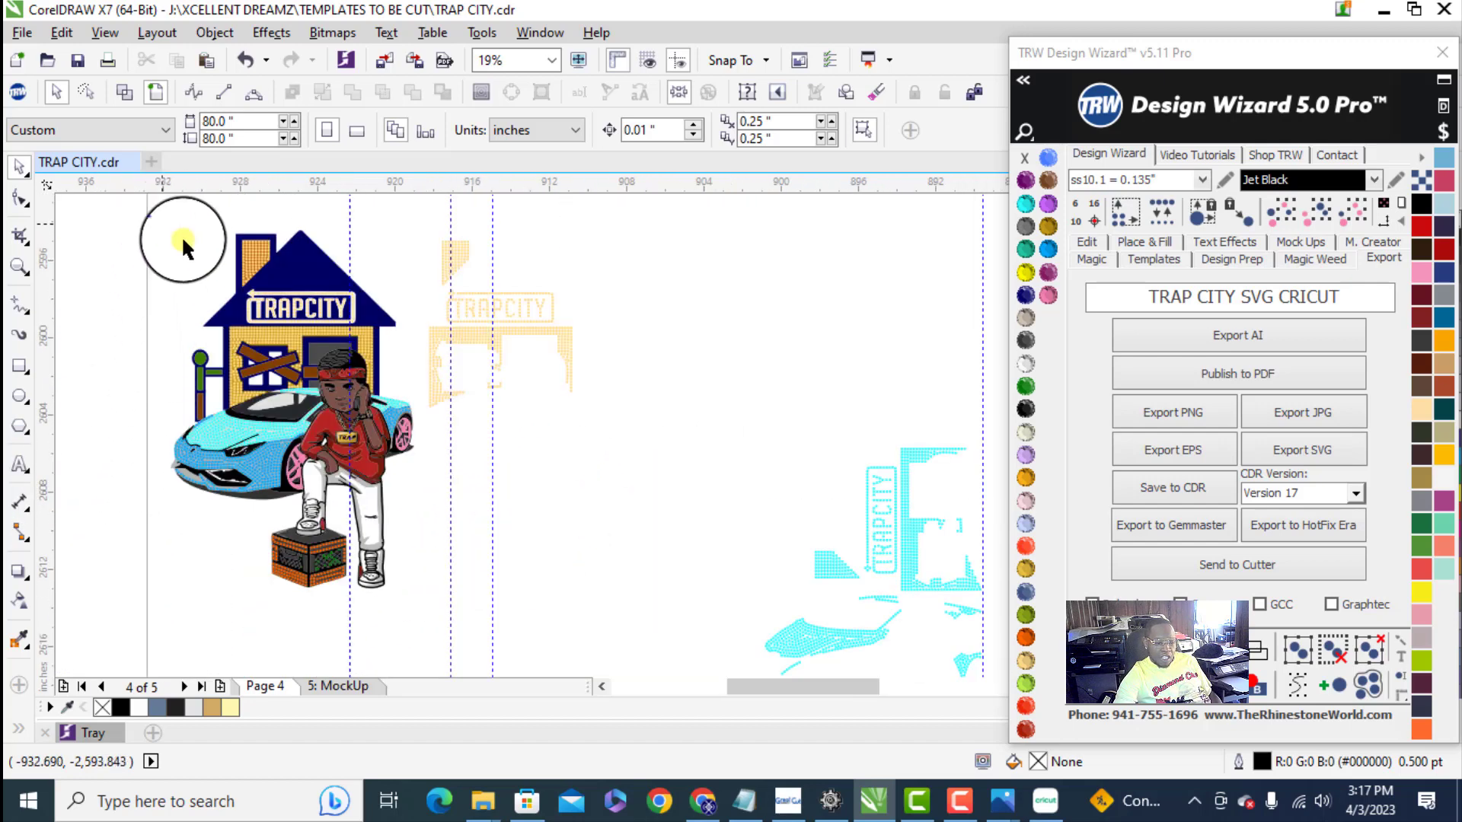
left_click_drag(181, 235, 423, 603)
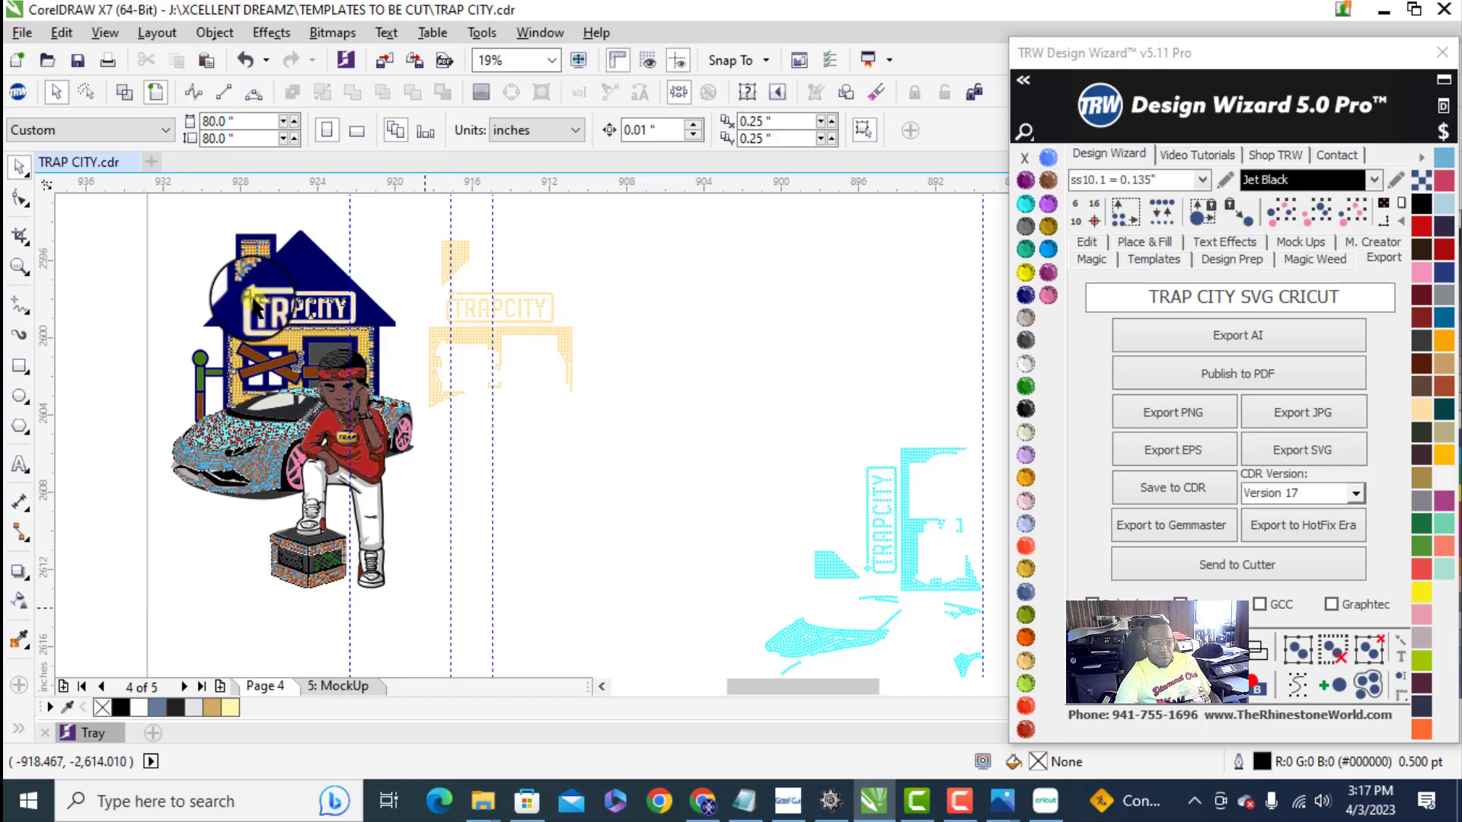